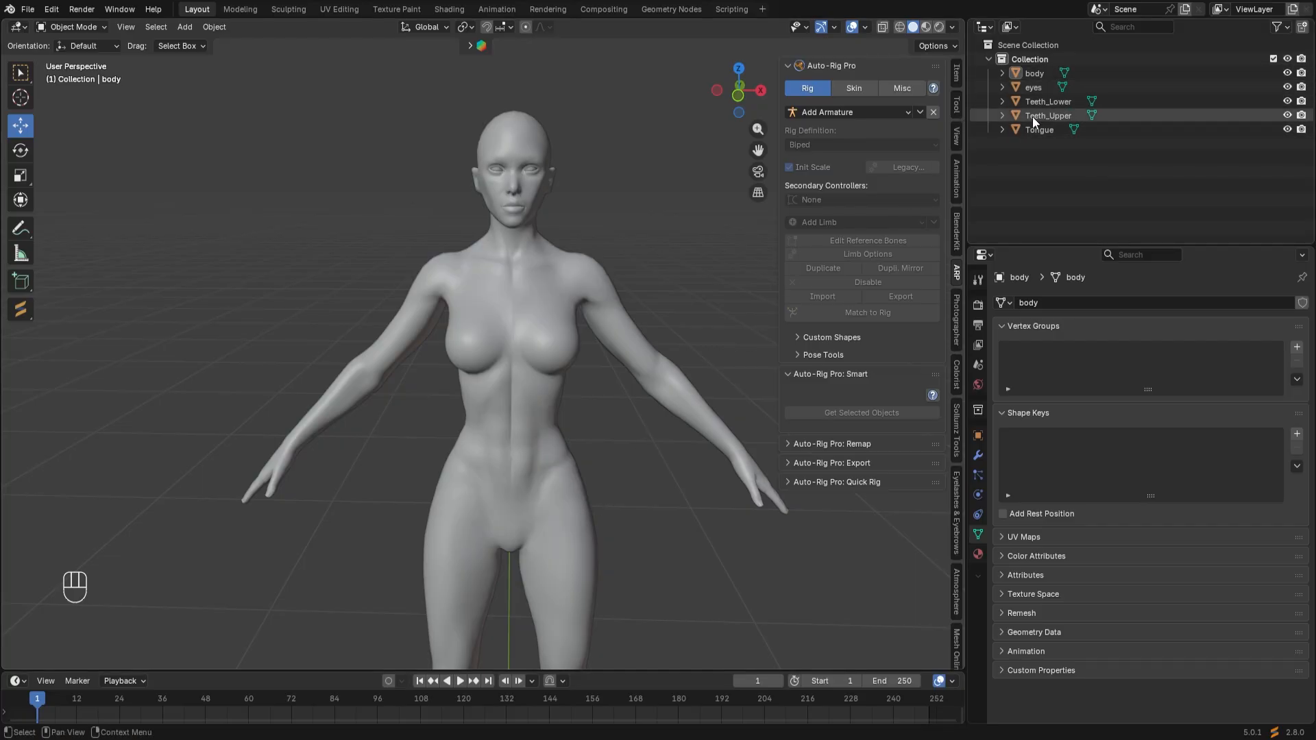
# Select the body, eyes, lower teeth, upper teeth and tongue one at a time to identify the character's separate objects.
pyautogui.click(1042, 74)
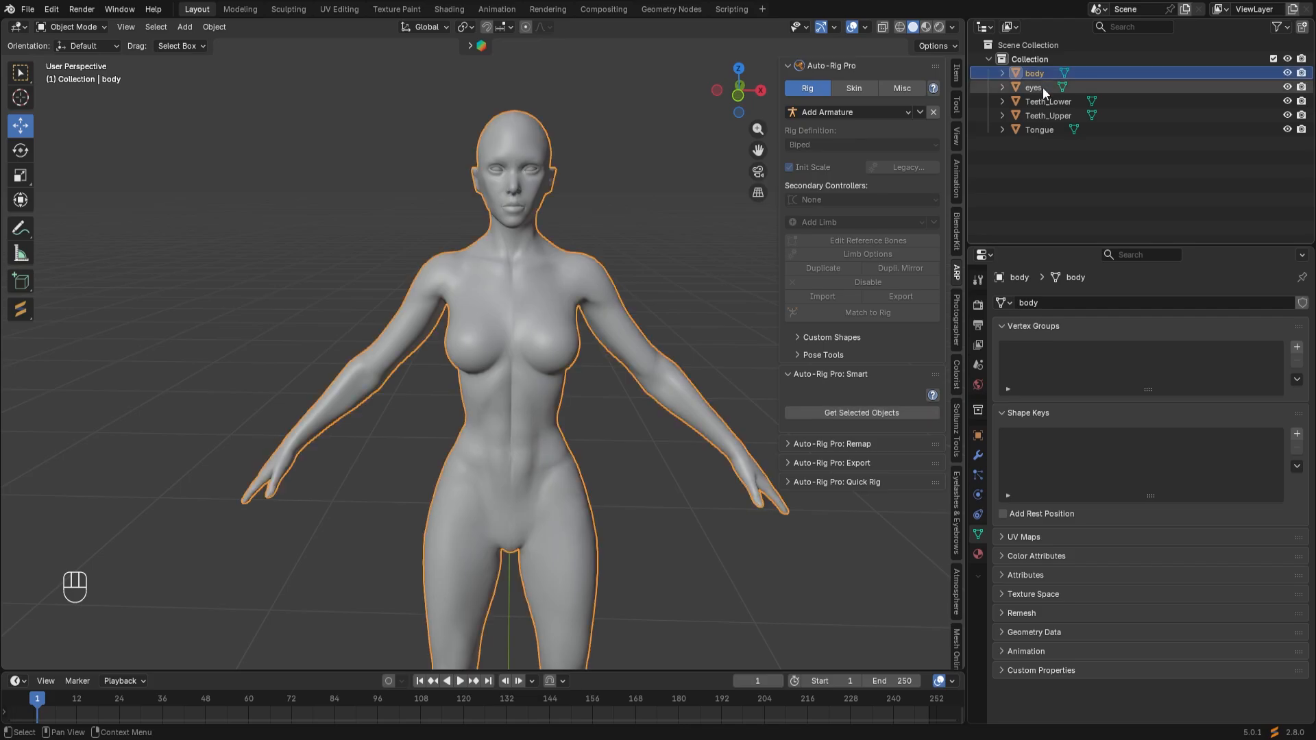
pyautogui.click(1042, 88)
pyautogui.click(1043, 101)
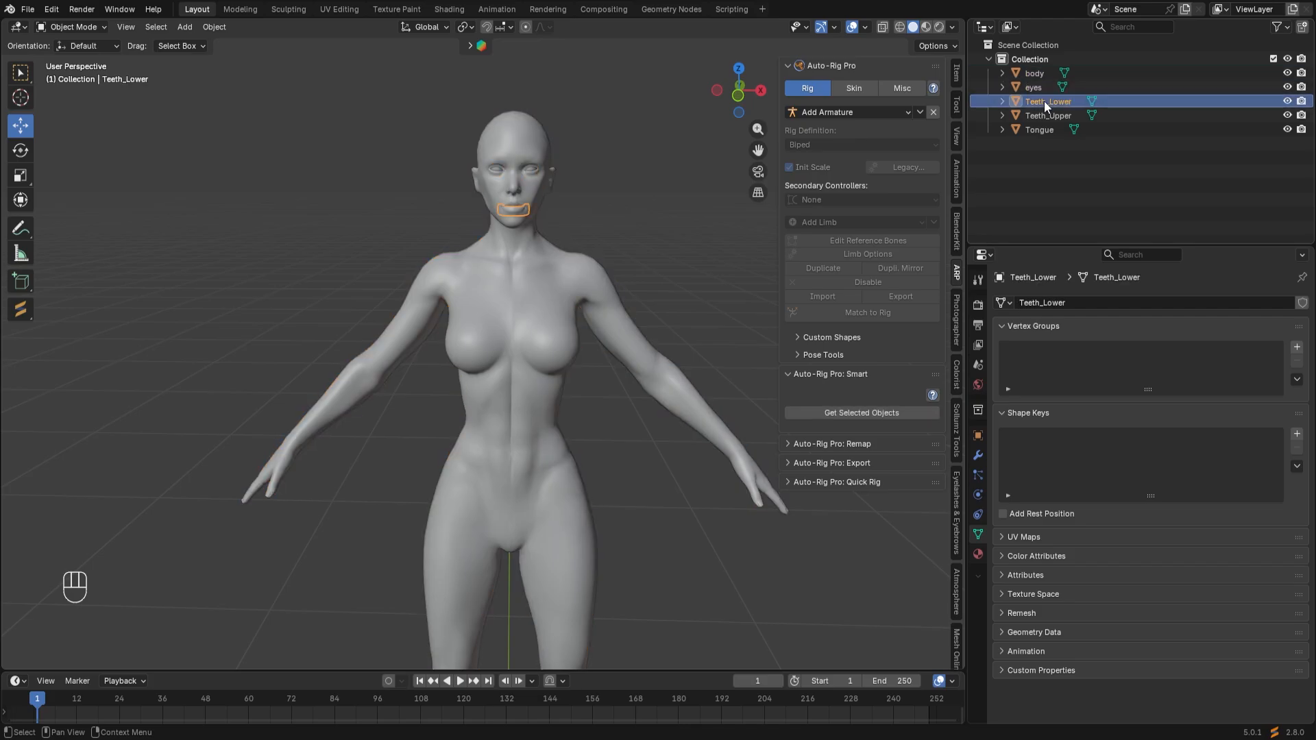
pyautogui.click(1047, 111)
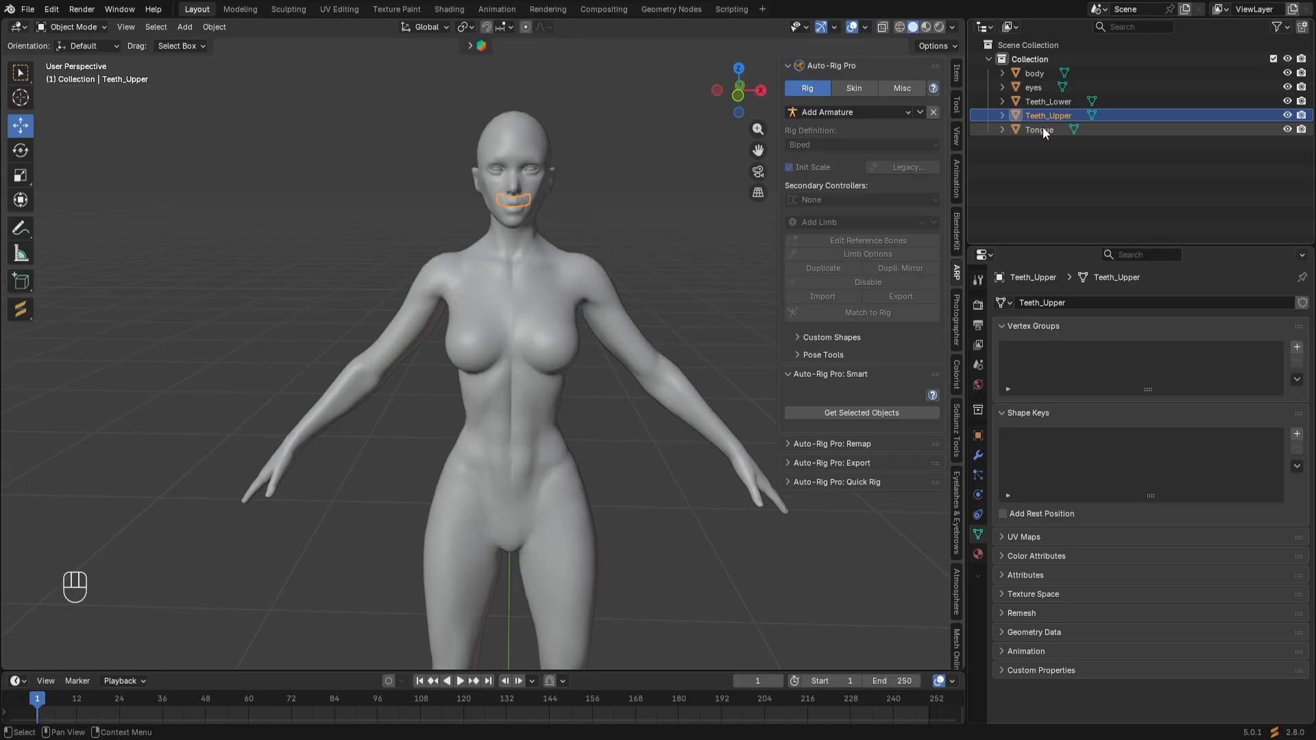
pyautogui.click(1043, 131)
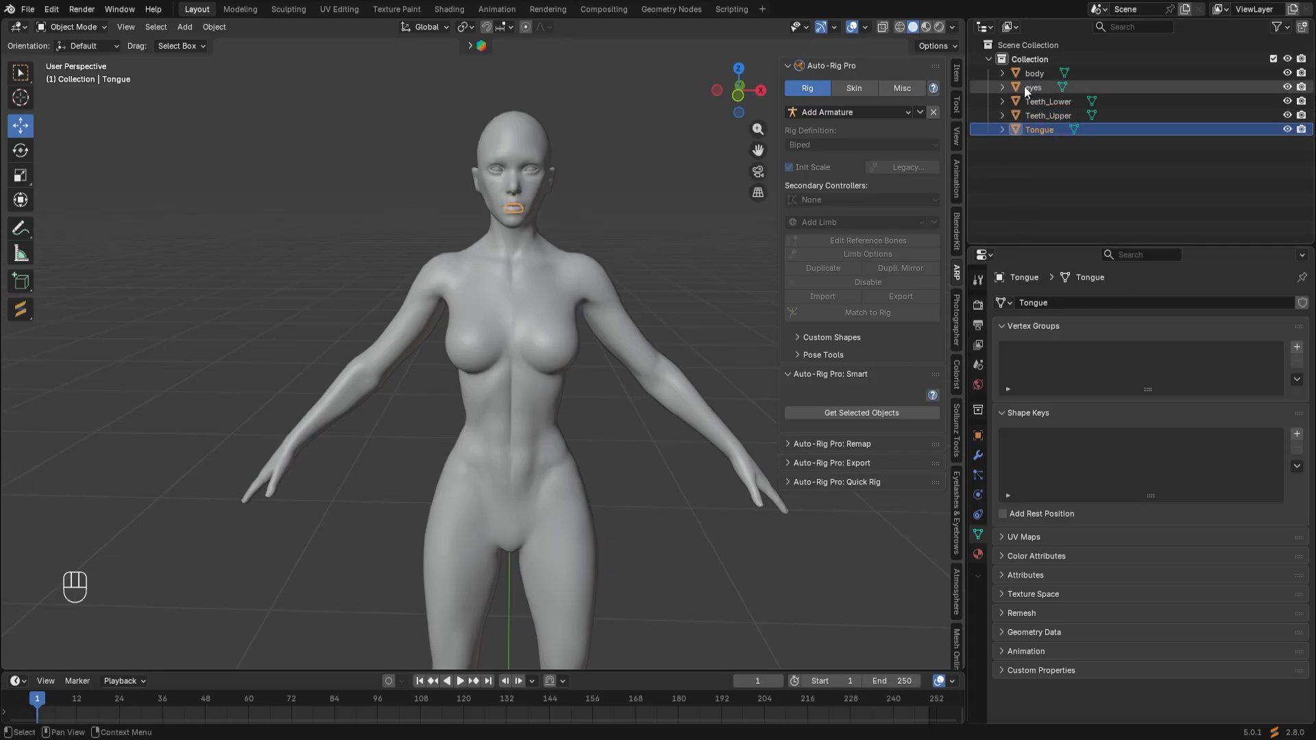
# Examine the body's transforms and mesh data, the teeth's mesh data, and the tongue's modifiers, vertex groups and shape keys.
pyautogui.click(1033, 71)
pyautogui.click(978, 435)
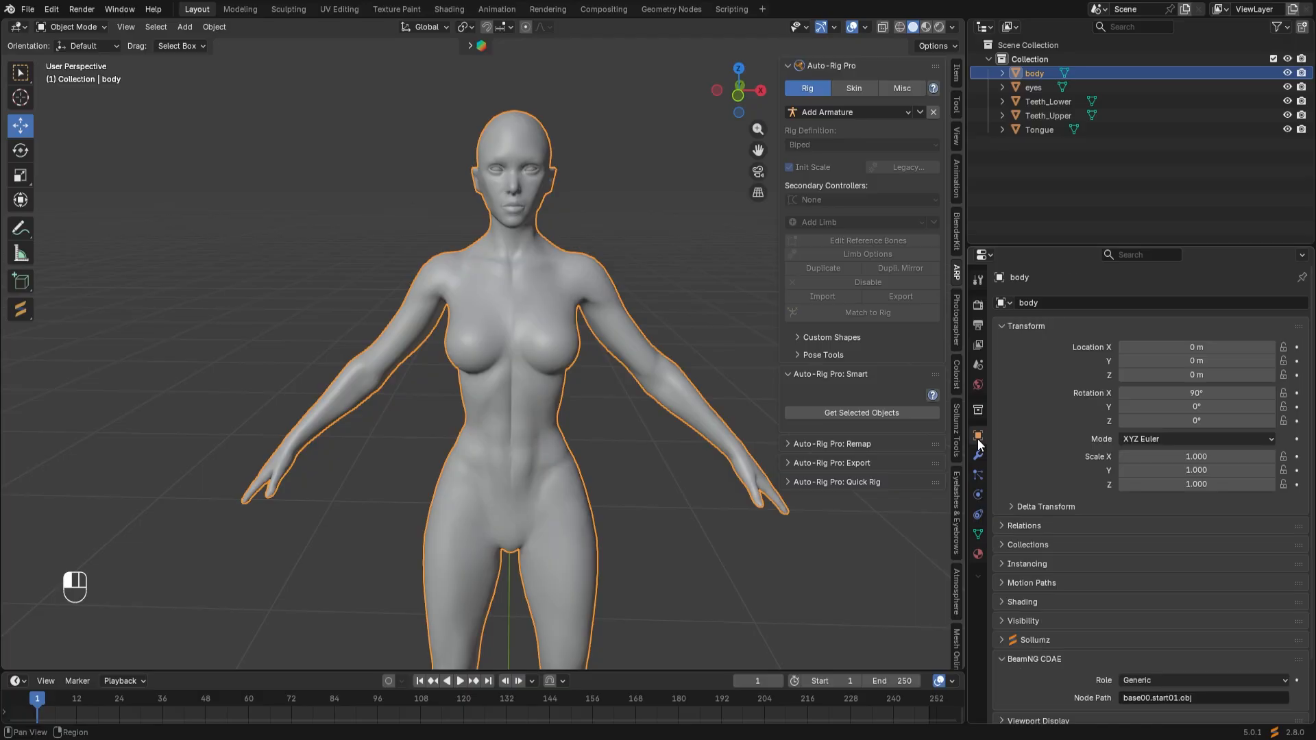
pyautogui.click(978, 535)
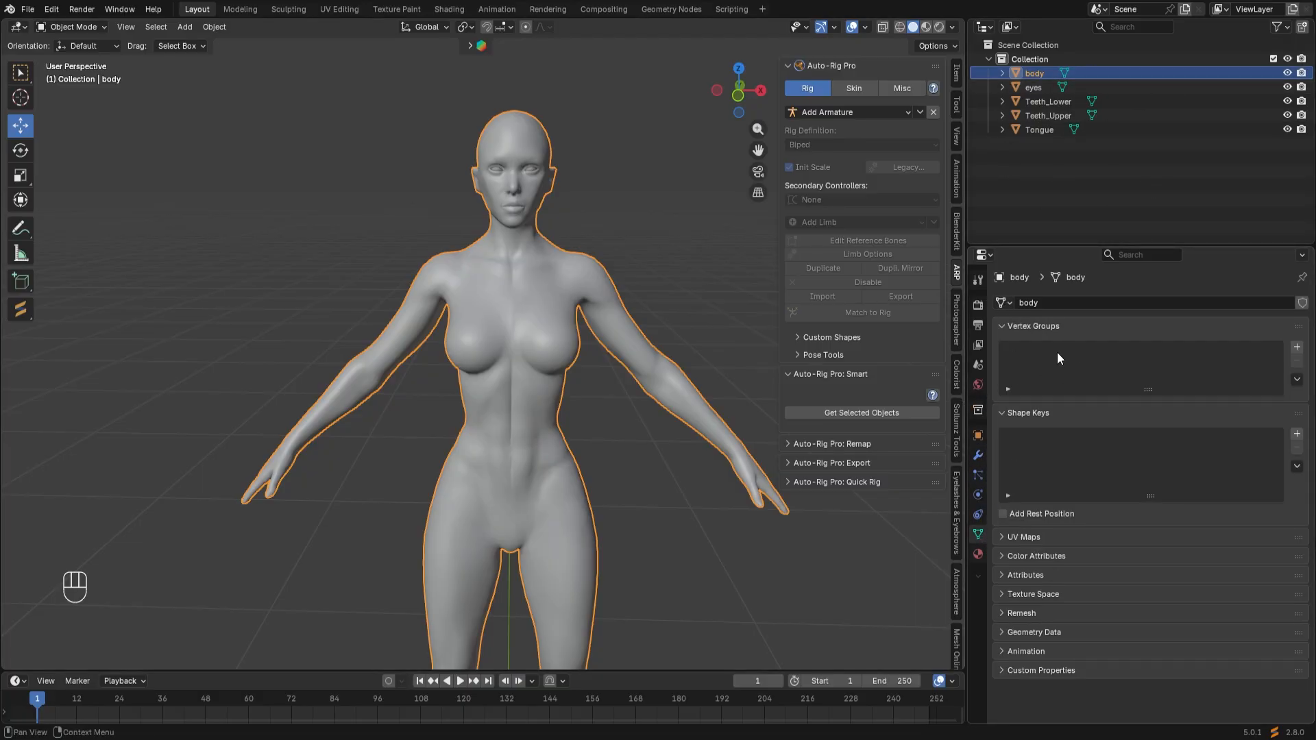
pyautogui.click(1041, 101)
pyautogui.click(1051, 115)
pyautogui.click(1042, 130)
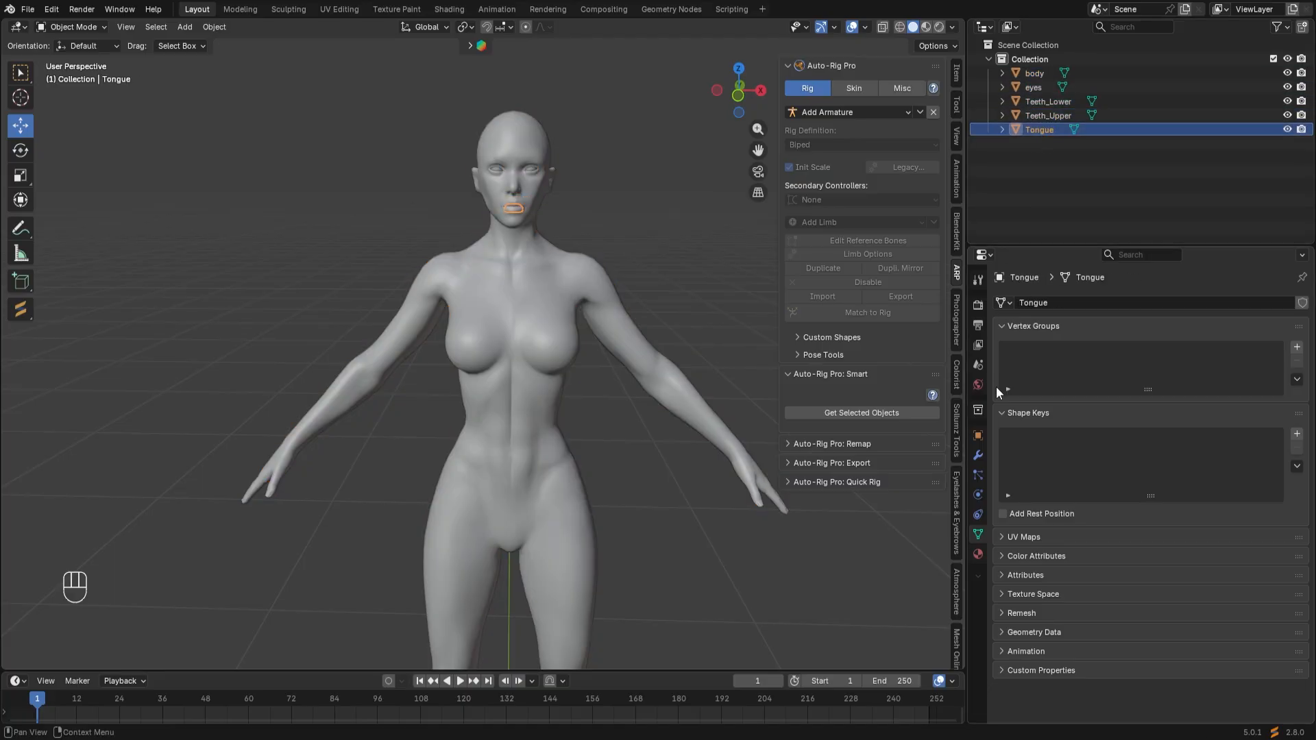
pyautogui.click(978, 457)
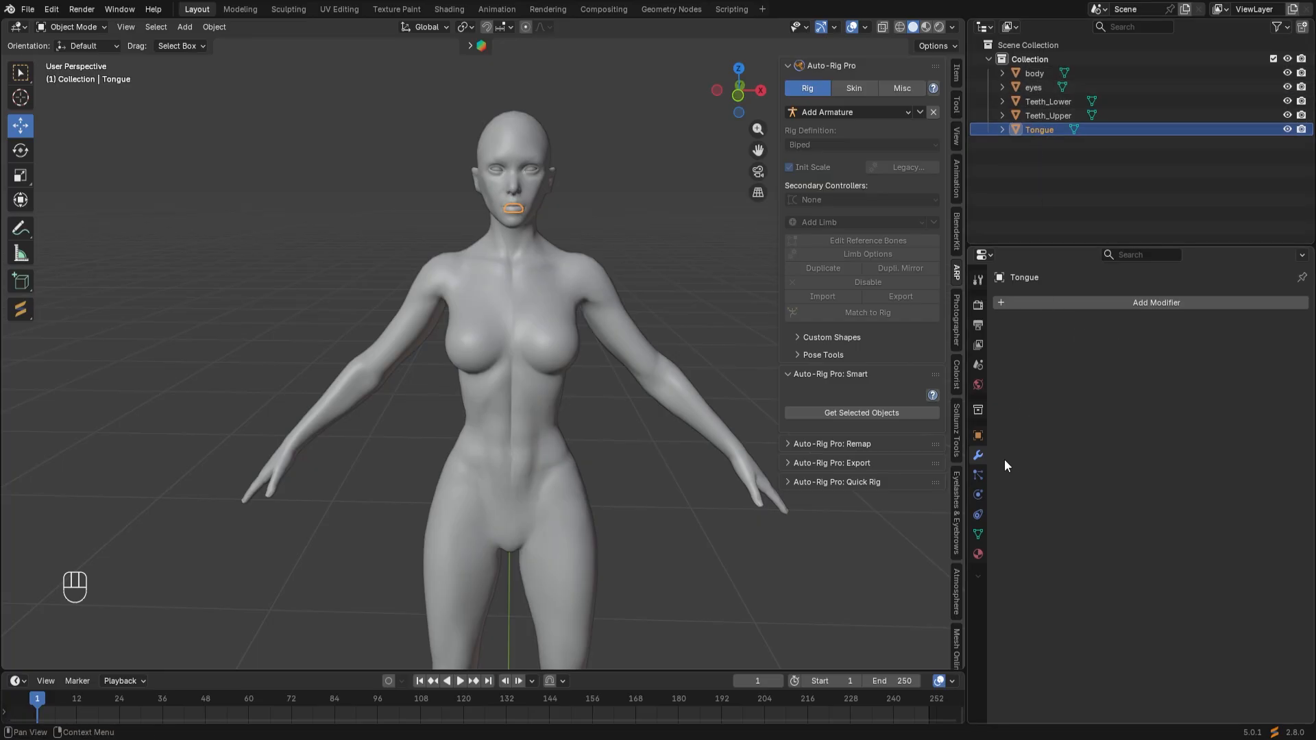
pyautogui.click(984, 536)
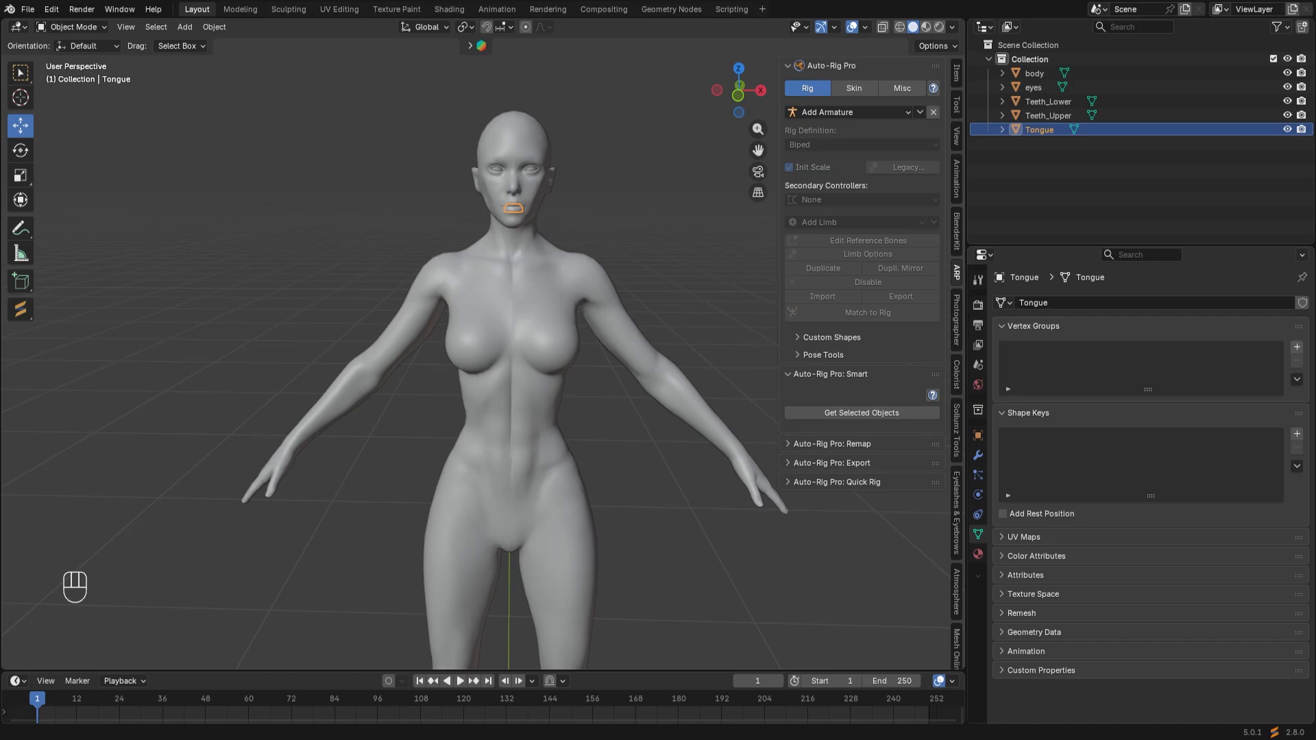
pyautogui.click(675, 522)
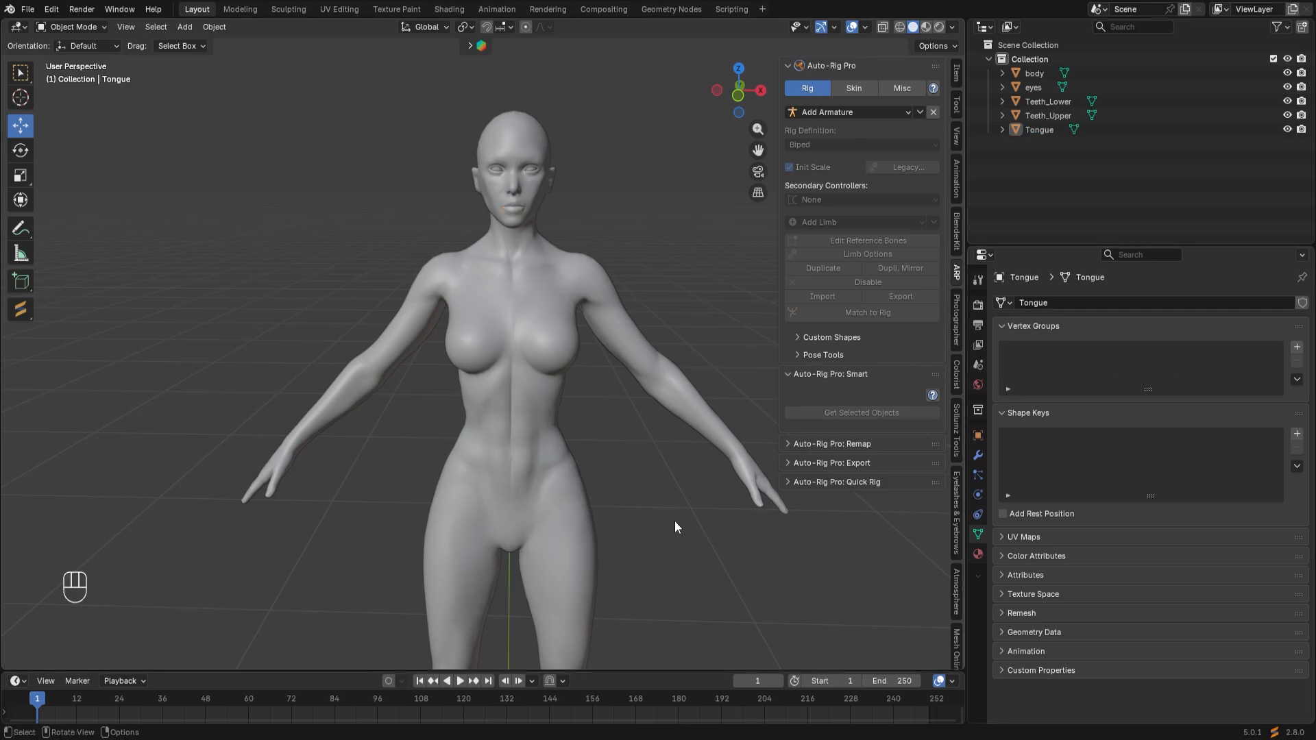
# Go through all five objects from body to tongue and back, checking each for vertex groups and shape keys.
pyautogui.click(1030, 74)
pyautogui.click(1033, 88)
pyautogui.click(1036, 101)
pyautogui.click(1037, 115)
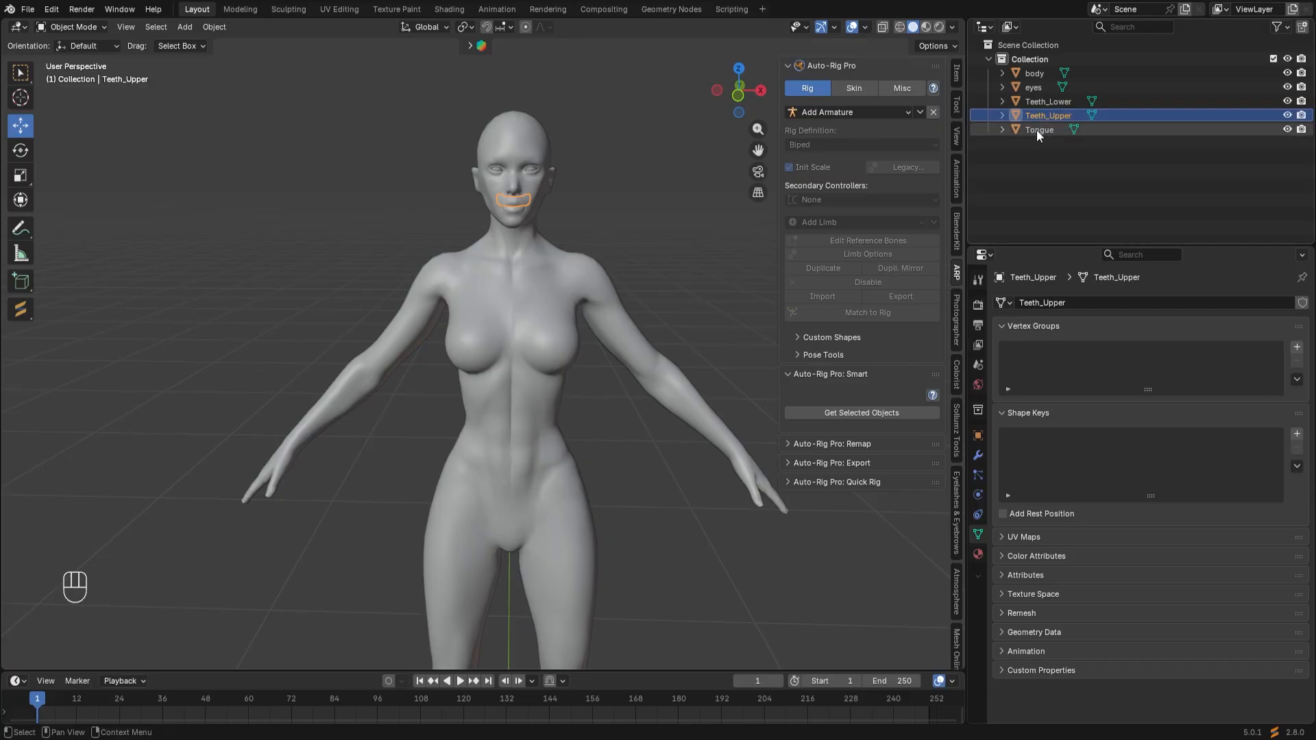
pyautogui.click(1036, 130)
pyautogui.click(1037, 113)
pyautogui.click(1035, 101)
pyautogui.click(1032, 88)
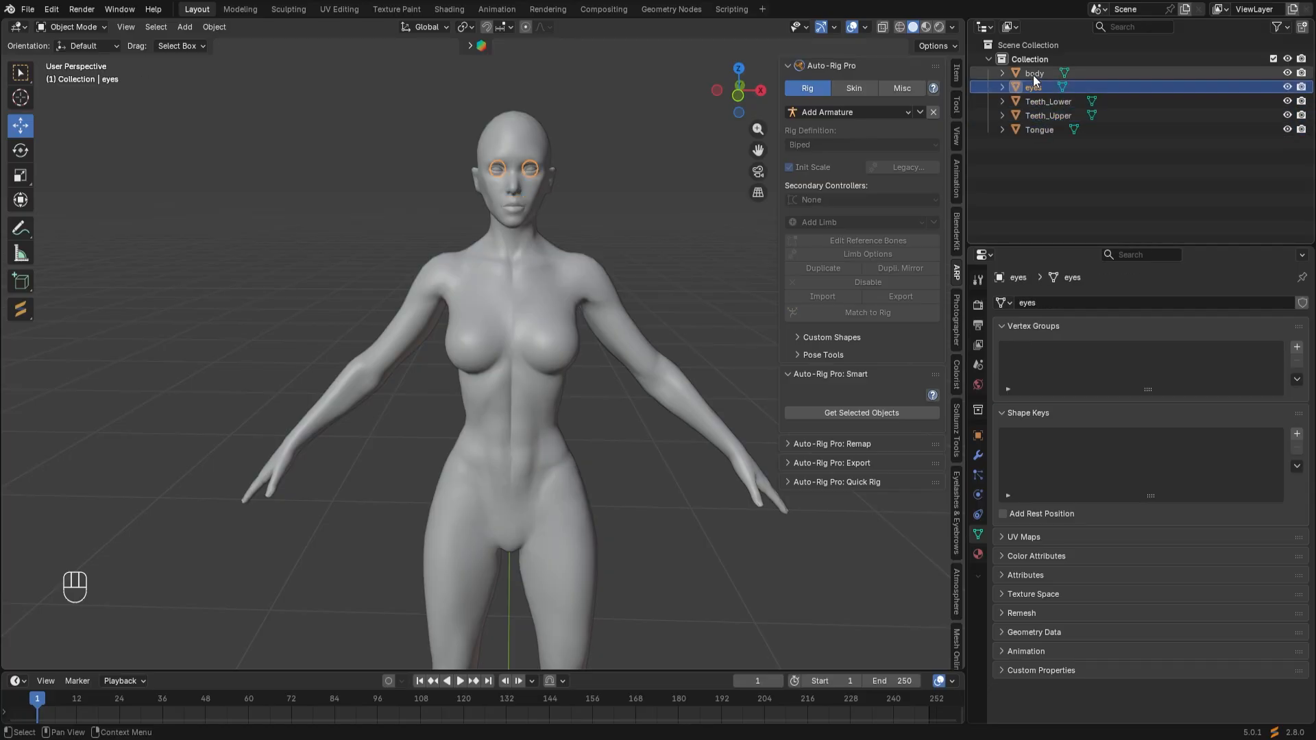
pyautogui.click(1033, 74)
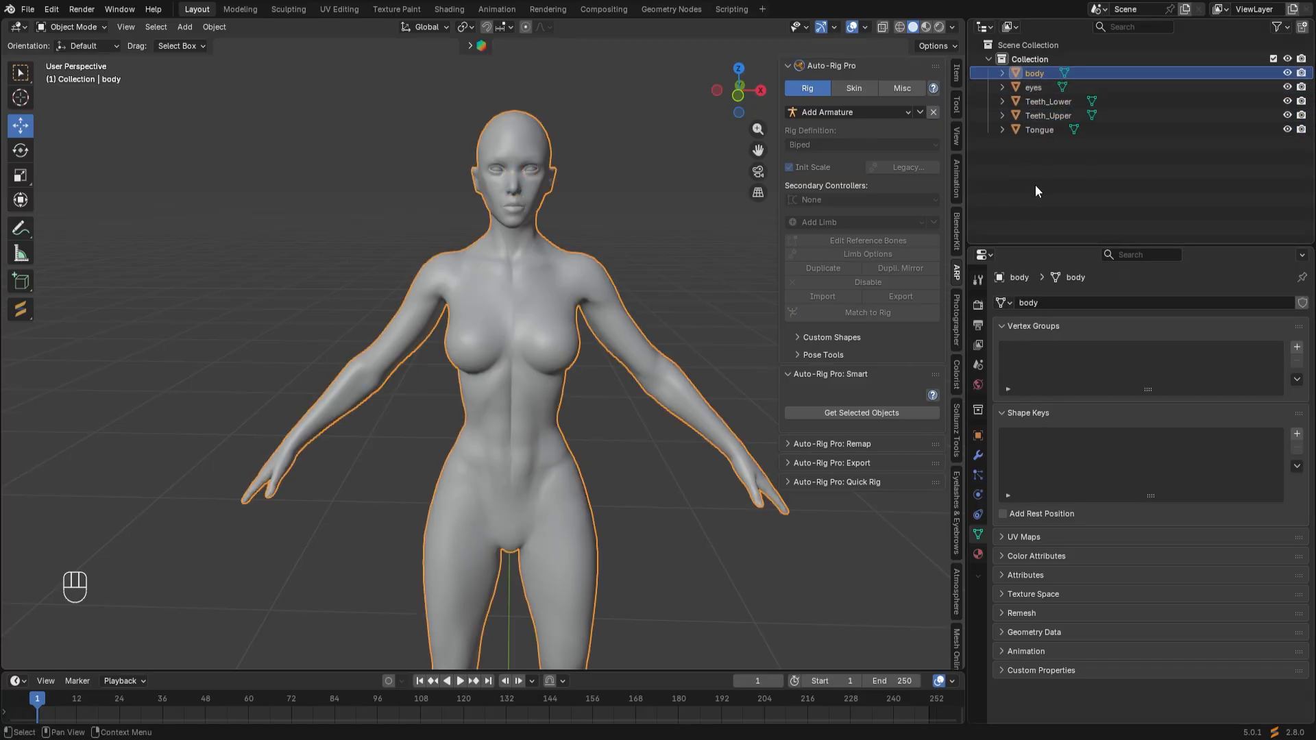
pyautogui.click(657, 210)
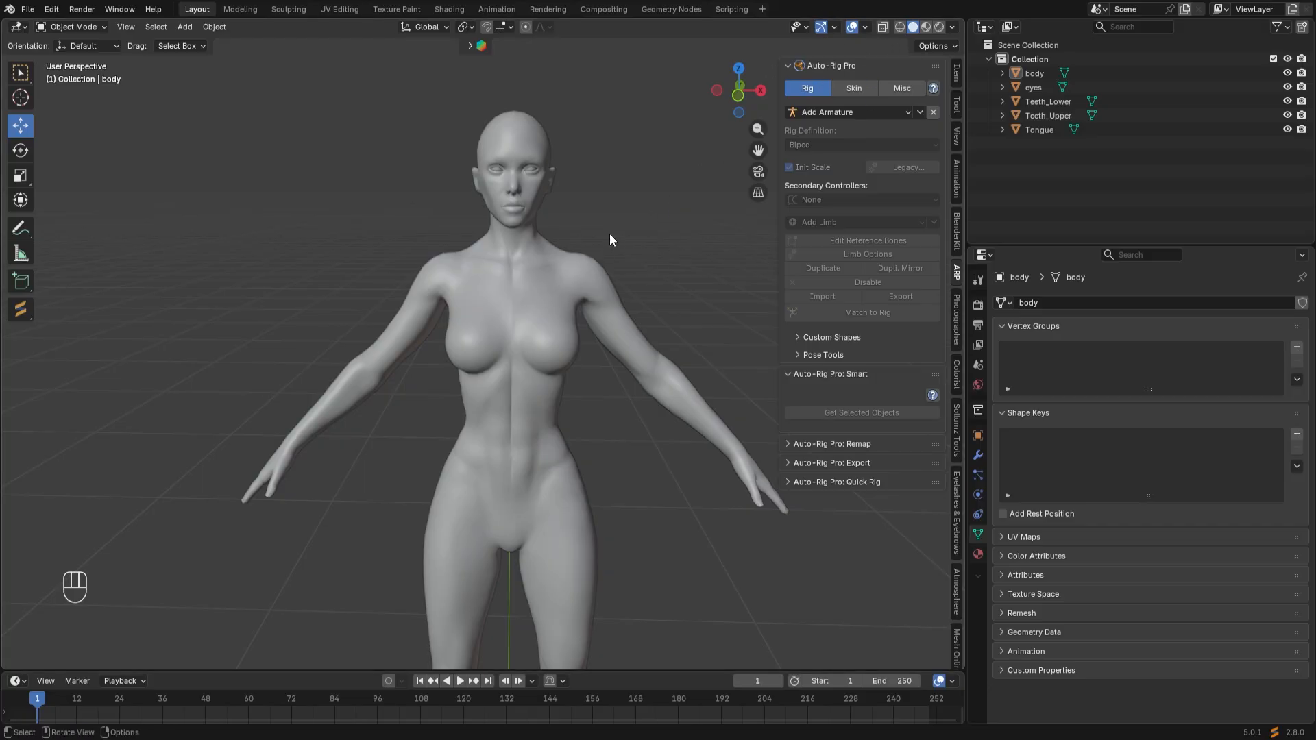
# Select all character objects with the body active and load them into Auto-Rig Pro Smart in Full Body mode.
pyautogui.press('a')
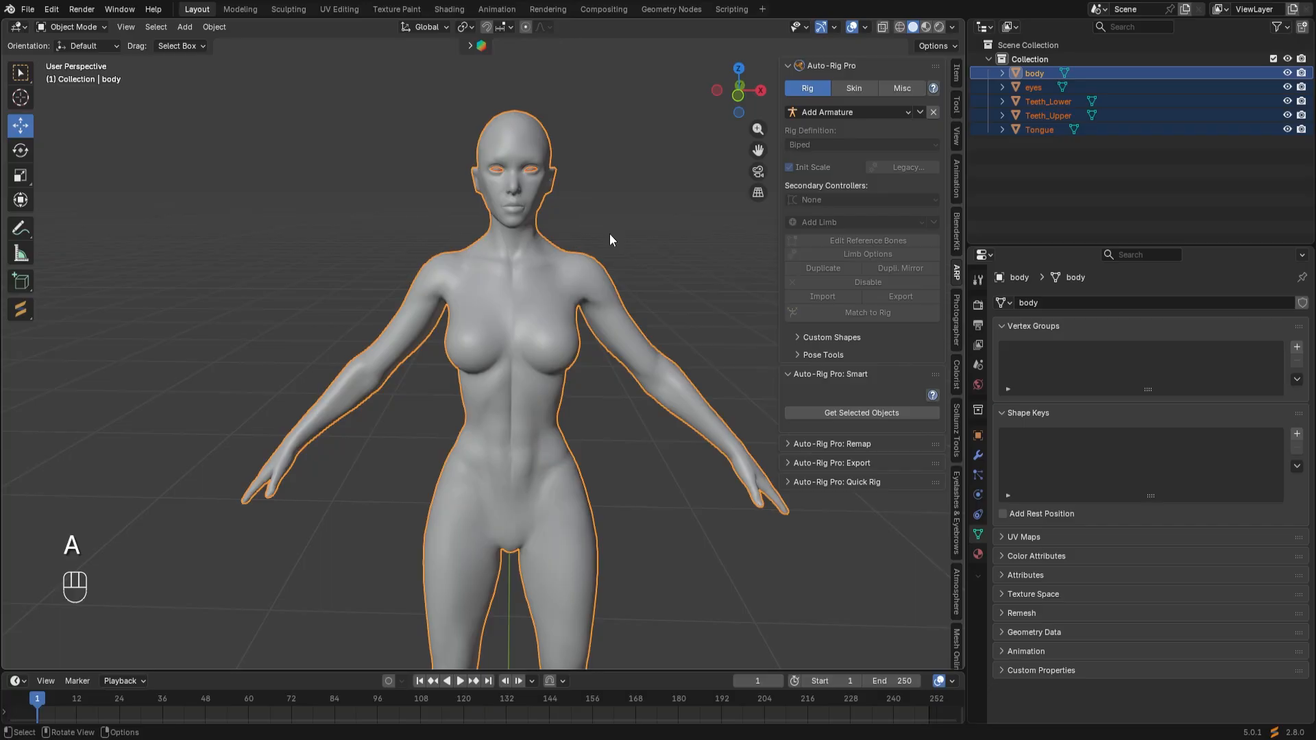
pyautogui.keyDown('shift'); pyautogui.click(548, 278); pyautogui.keyUp('shift')
pyautogui.keyDown('shift'); pyautogui.click(548, 279); pyautogui.keyUp('shift')
pyautogui.click(864, 413)
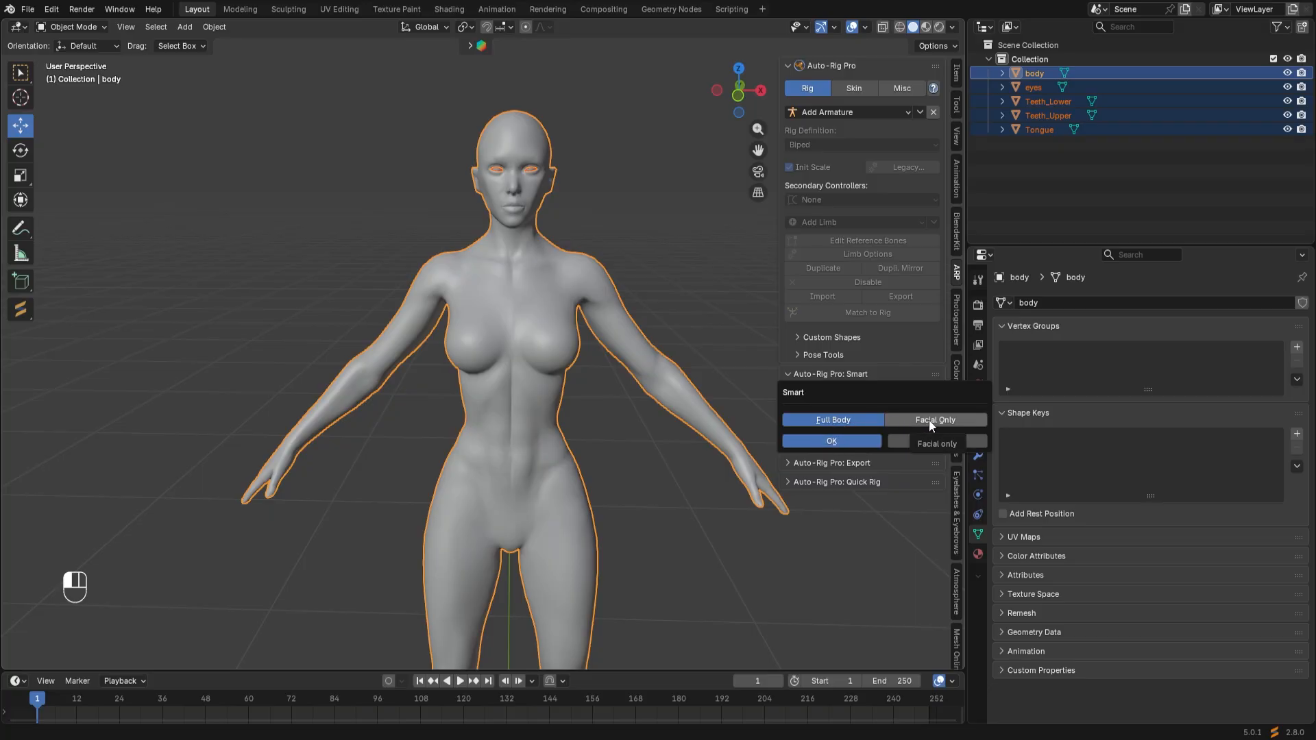
pyautogui.click(850, 443)
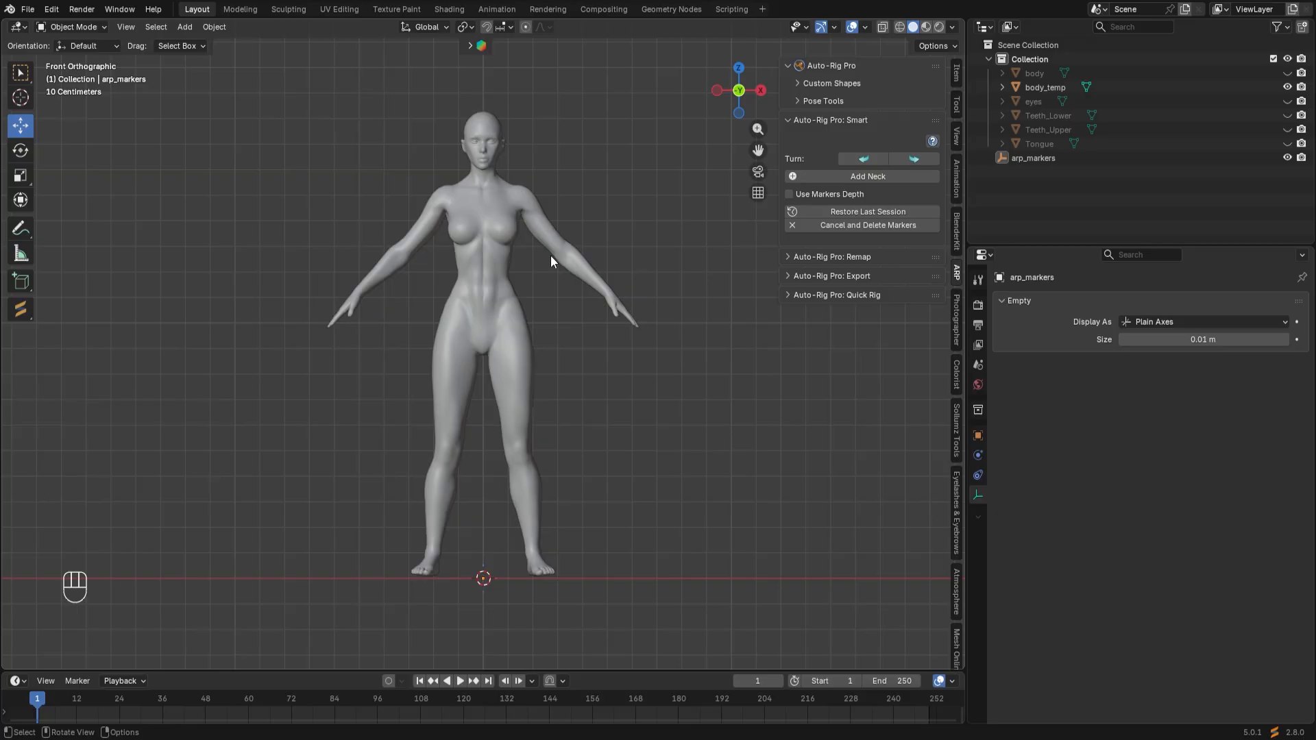
# Add the neck marker on the body's centre line at the lower neck and nudge it slightly upward.
pyautogui.scroll(3, 549, 254)
pyautogui.scroll(-2, 549, 257)
pyautogui.scroll(2, 550, 255)
pyautogui.keyDown('shift'); pyautogui.moveTo(555, 250); pyautogui.dragTo(570, 393, button='middle'); pyautogui.keyUp('shift')
pyautogui.scroll(2, 549, 280)
pyautogui.keyDown('shift'); pyautogui.moveTo(548, 276); pyautogui.dragTo(511, 288, button='middle'); pyautogui.keyUp('shift')
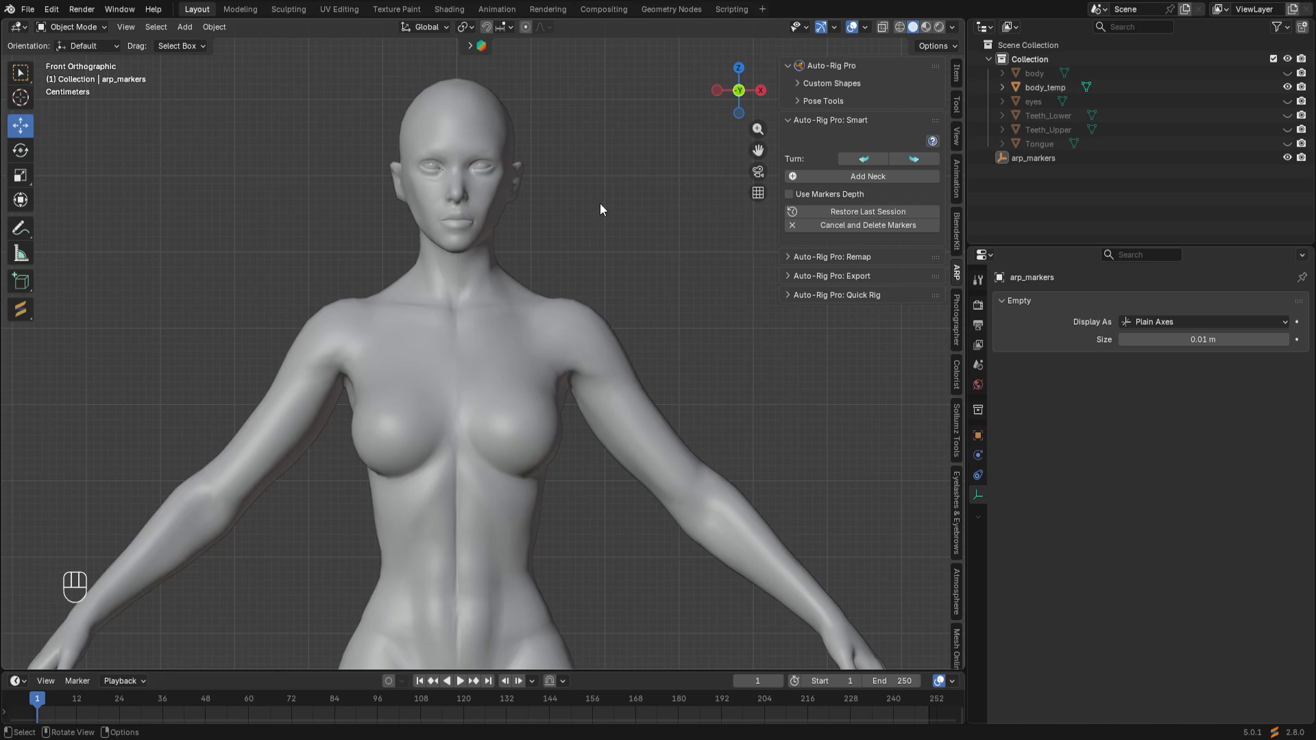
pyautogui.click(866, 177)
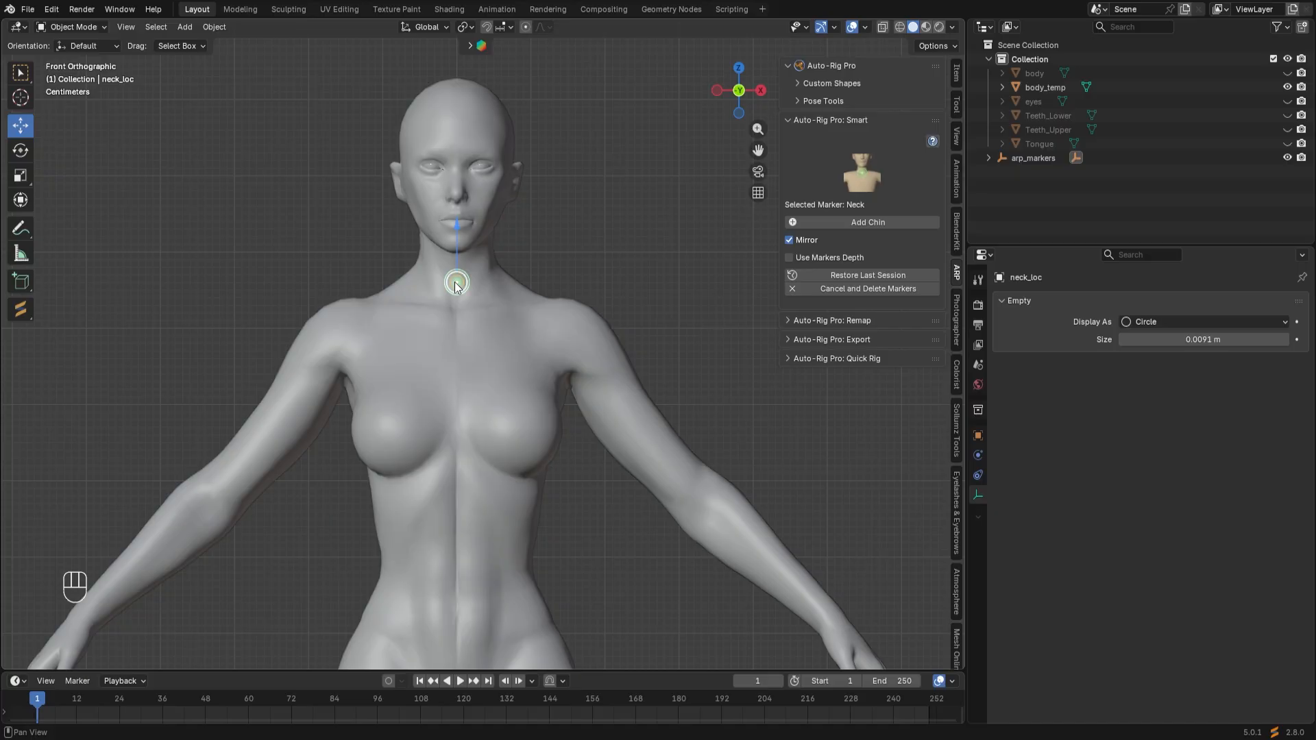
pyautogui.click(456, 285)
pyautogui.scroll(3, 477, 242)
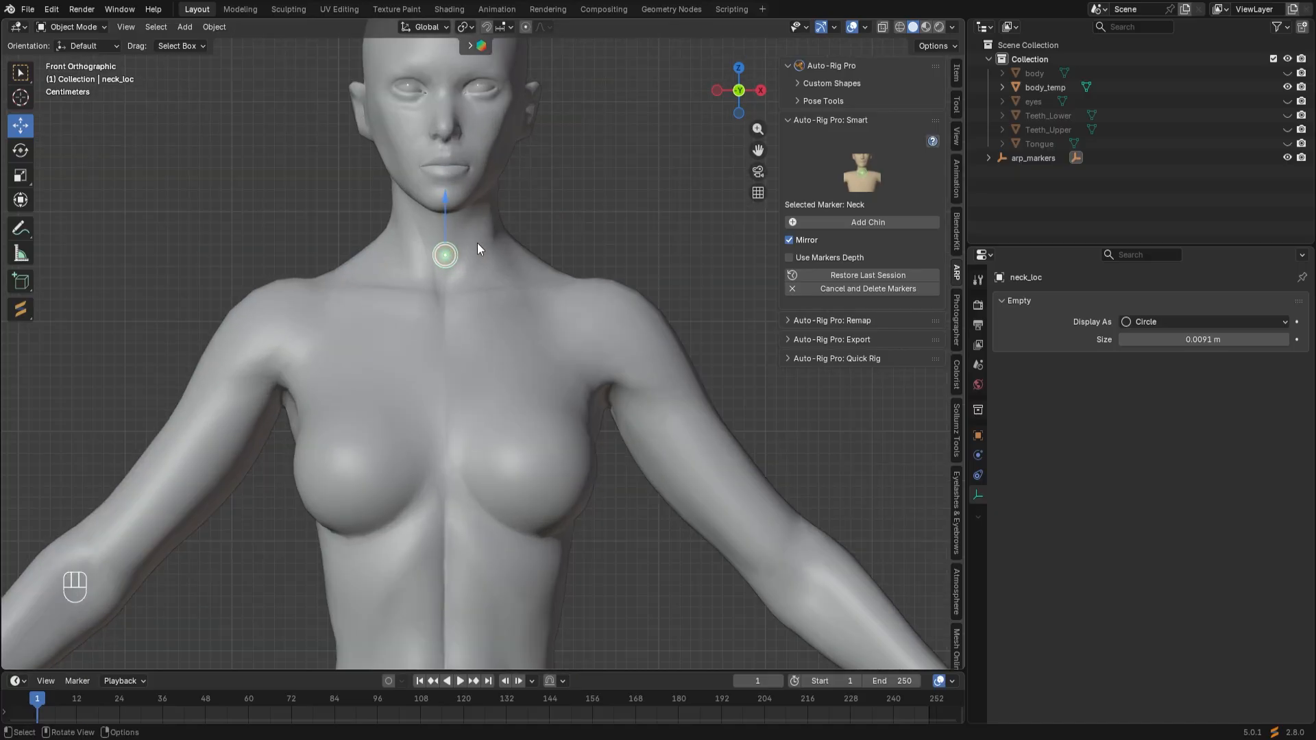
pyautogui.keyDown('shift'); pyautogui.moveTo(479, 247); pyautogui.dragTo(512, 364, button='middle'); pyautogui.keyUp('shift')
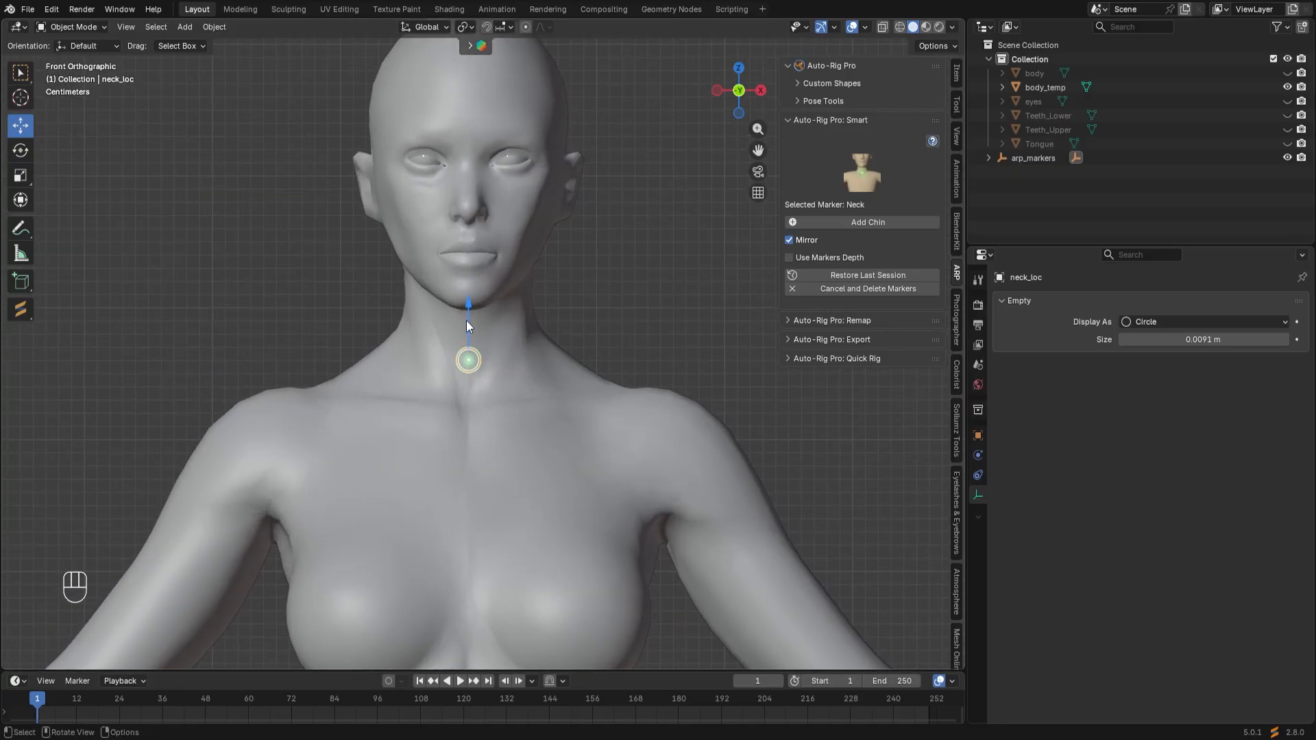
pyautogui.moveTo(467, 320)
pyautogui.mouseDown()
pyautogui.moveTo(470, 282)
pyautogui.moveTo(470, 327)
pyautogui.moveTo(470, 309)
pyautogui.mouseUp()
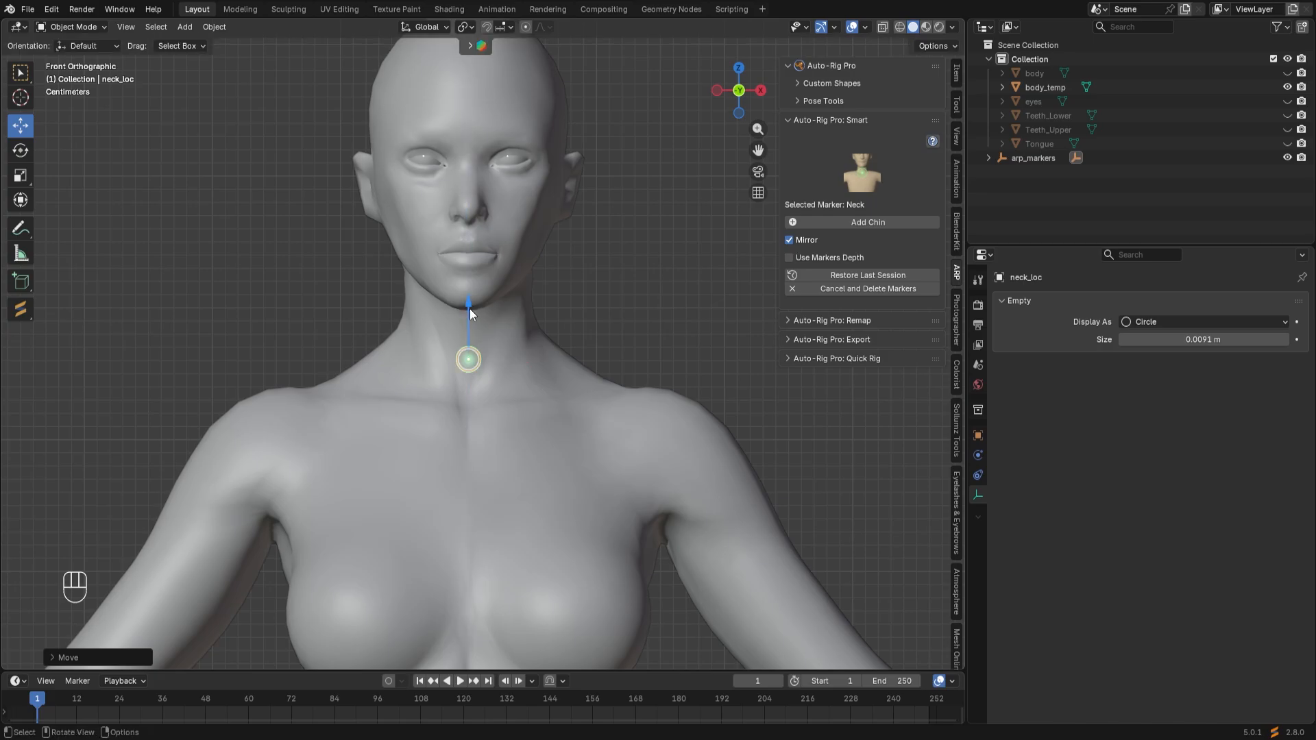
# Add the chin marker at the tip of the chin and the mirrored shoulder markers on the shoulder joints.
pyautogui.click(870, 223)
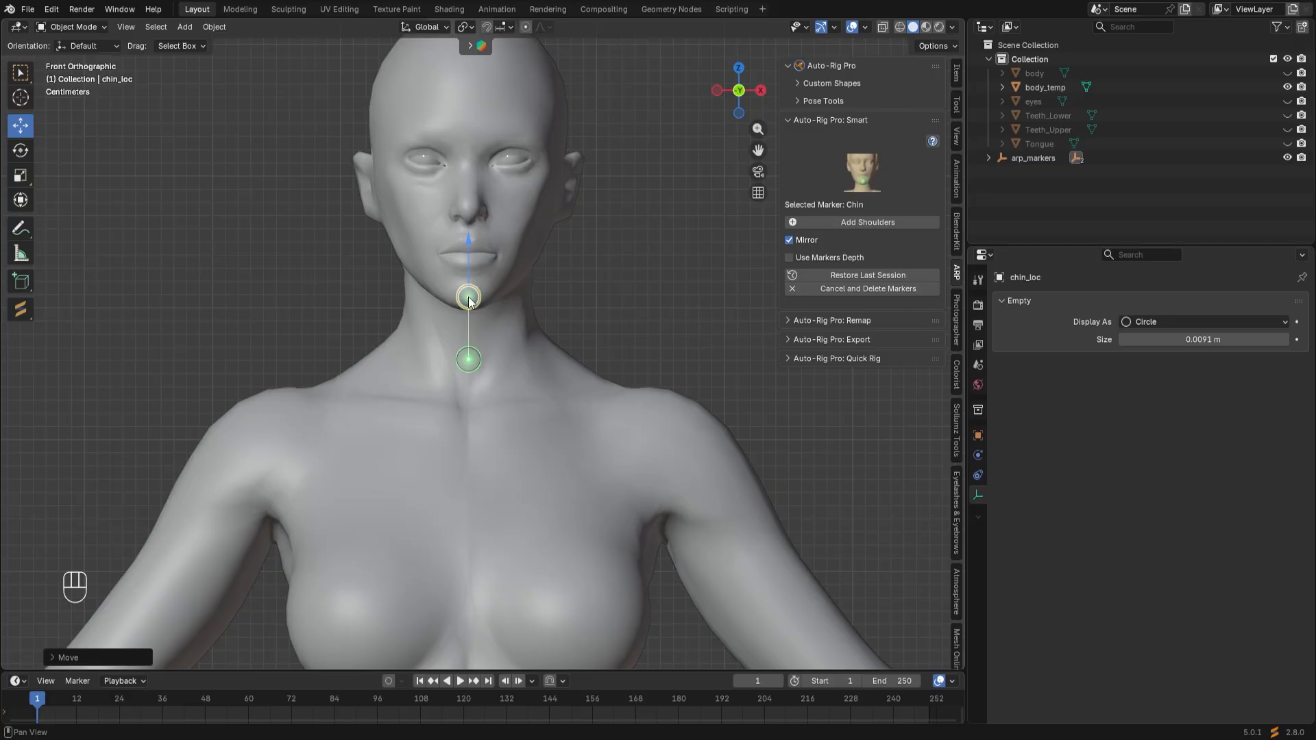
pyautogui.click(468, 299)
pyautogui.click(856, 220)
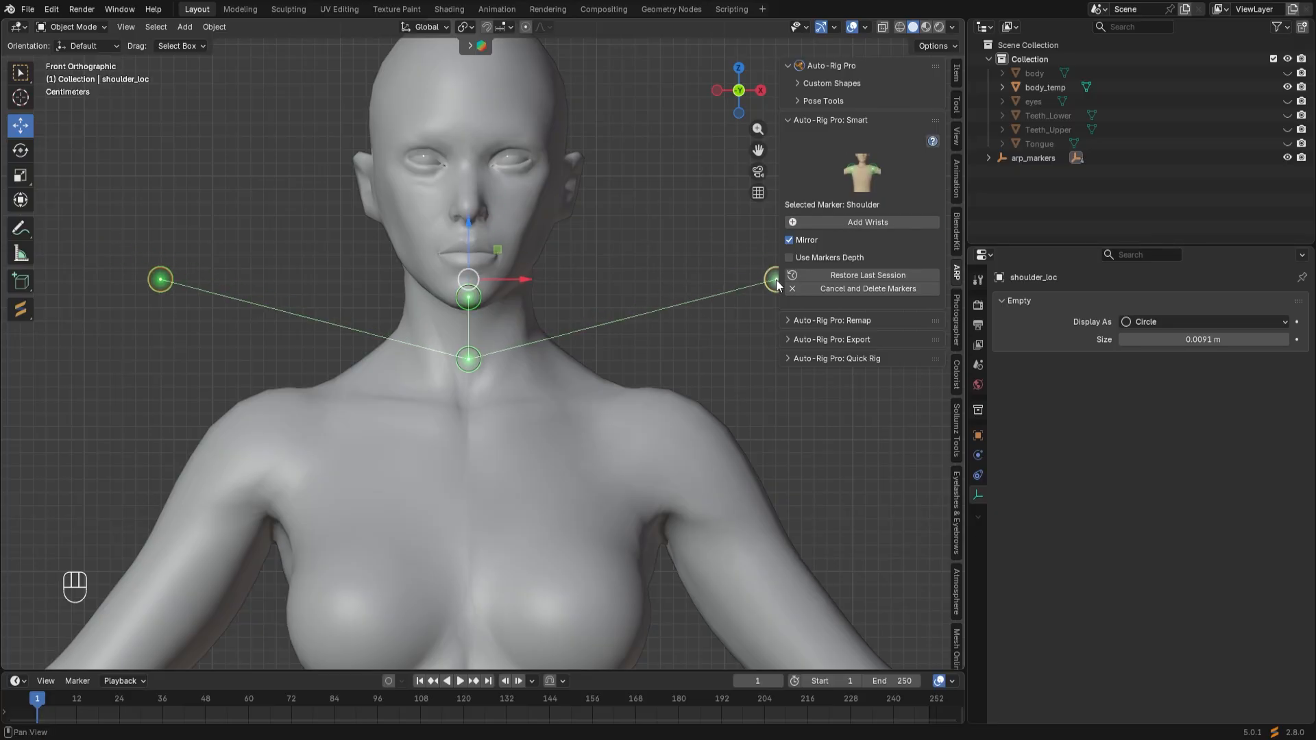
pyautogui.click(657, 467)
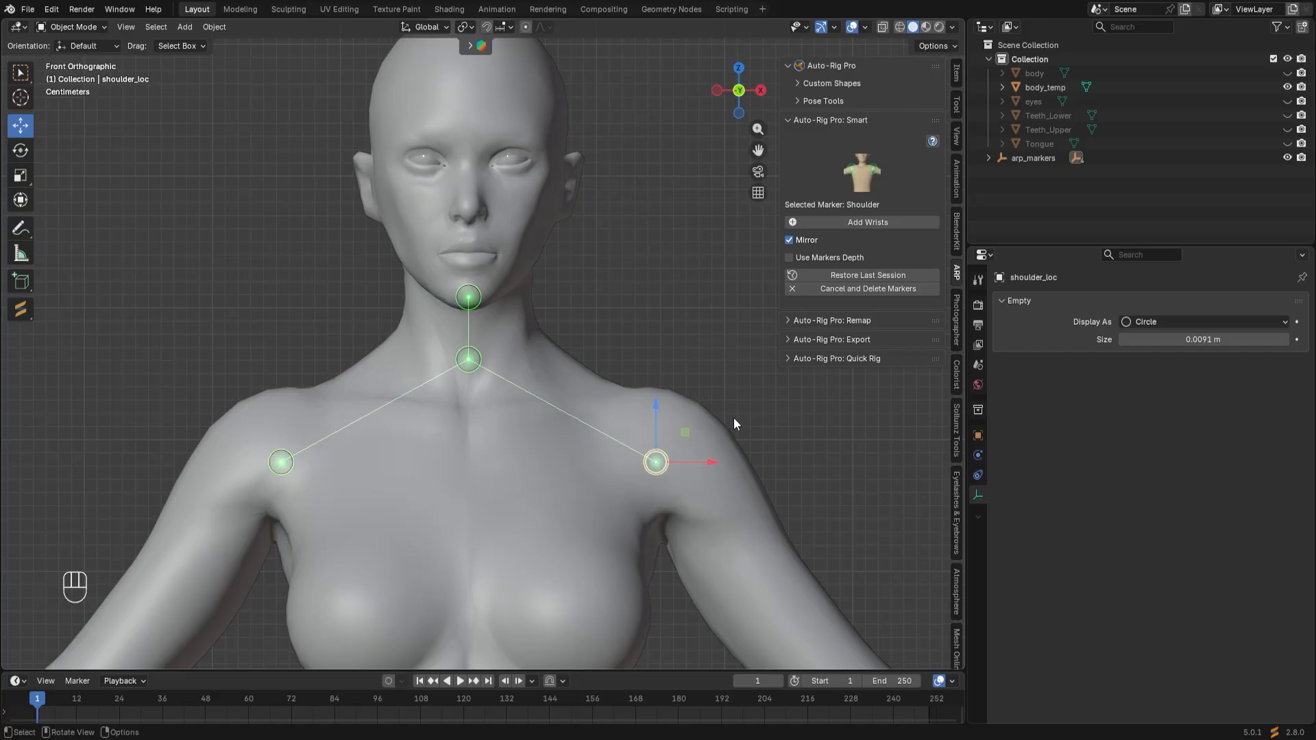
# Add the mirrored wrist markers and move them down the arms onto the wrists.
pyautogui.click(865, 223)
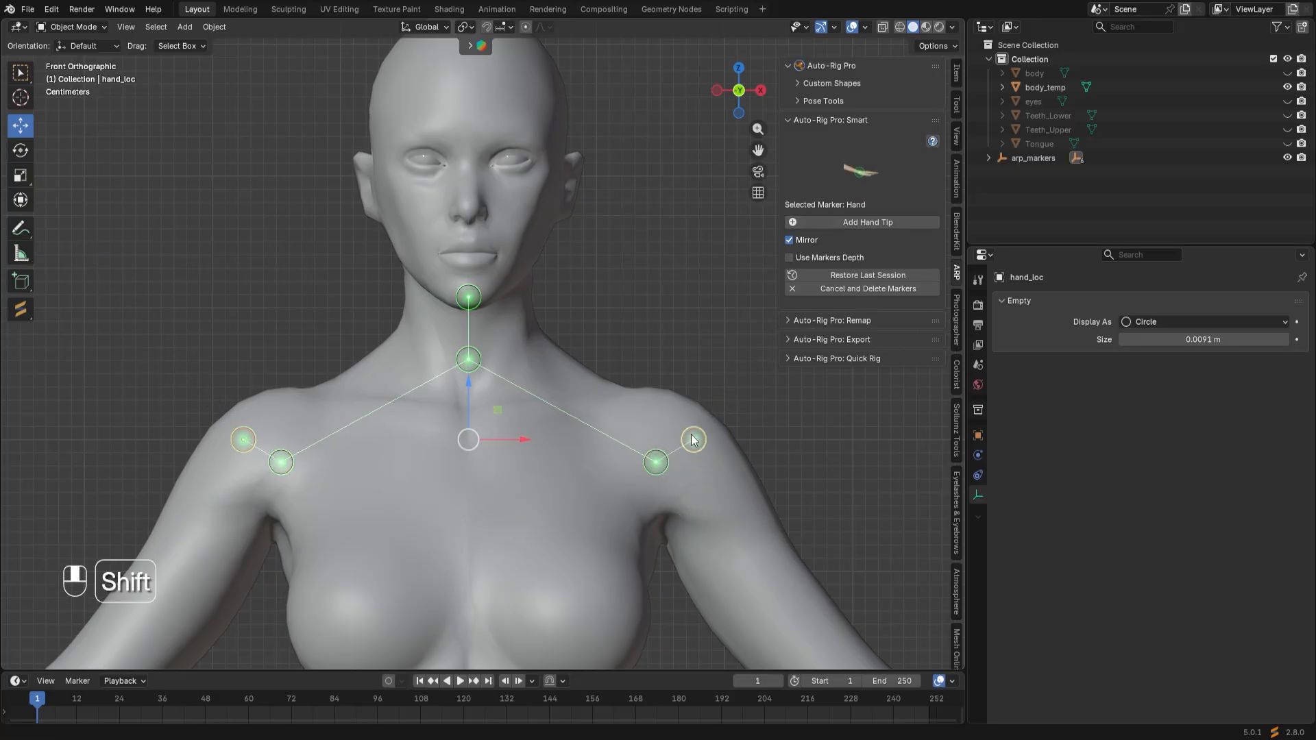
pyautogui.click(760, 592)
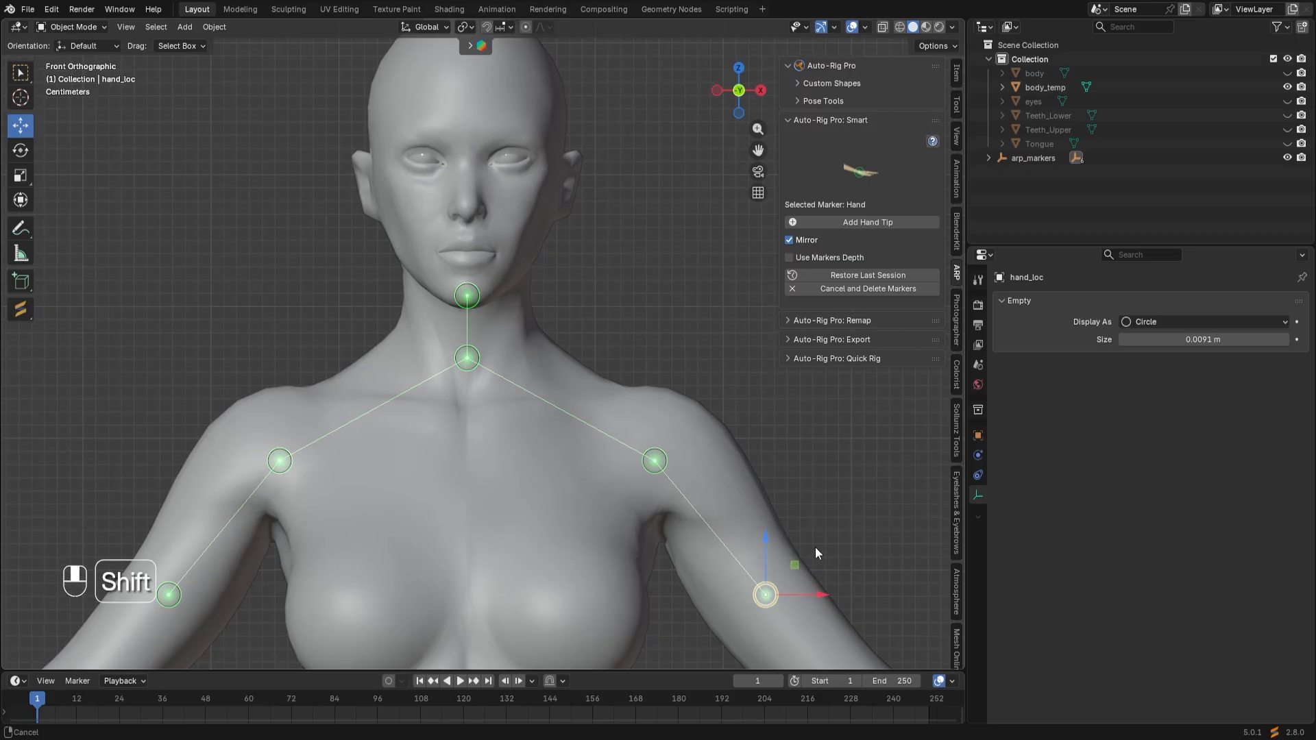
pyautogui.moveTo(816, 547)
pyautogui.keyDown('shift'); pyautogui.mouseDown(button='middle')
pyautogui.moveTo(586, 183)
pyautogui.moveTo(466, 117)
pyautogui.mouseUp(button='middle'); pyautogui.keyUp('shift')
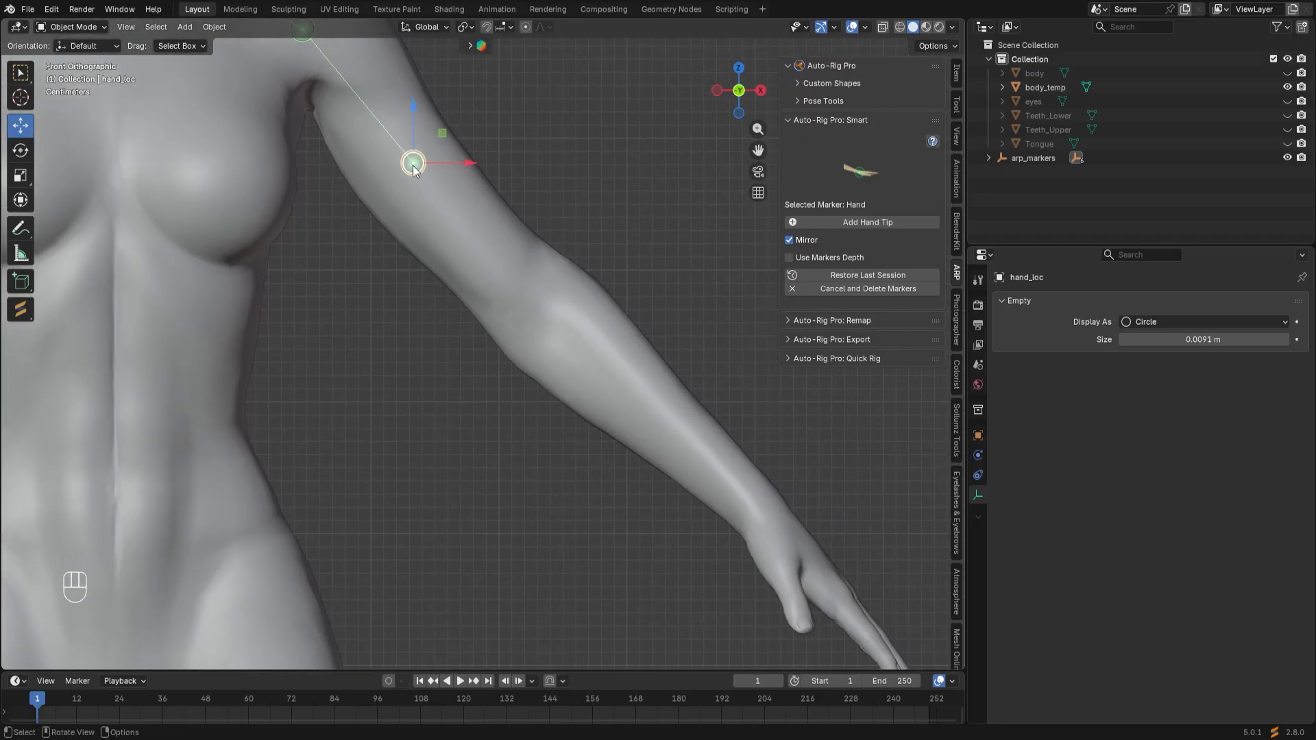
pyautogui.press('g')
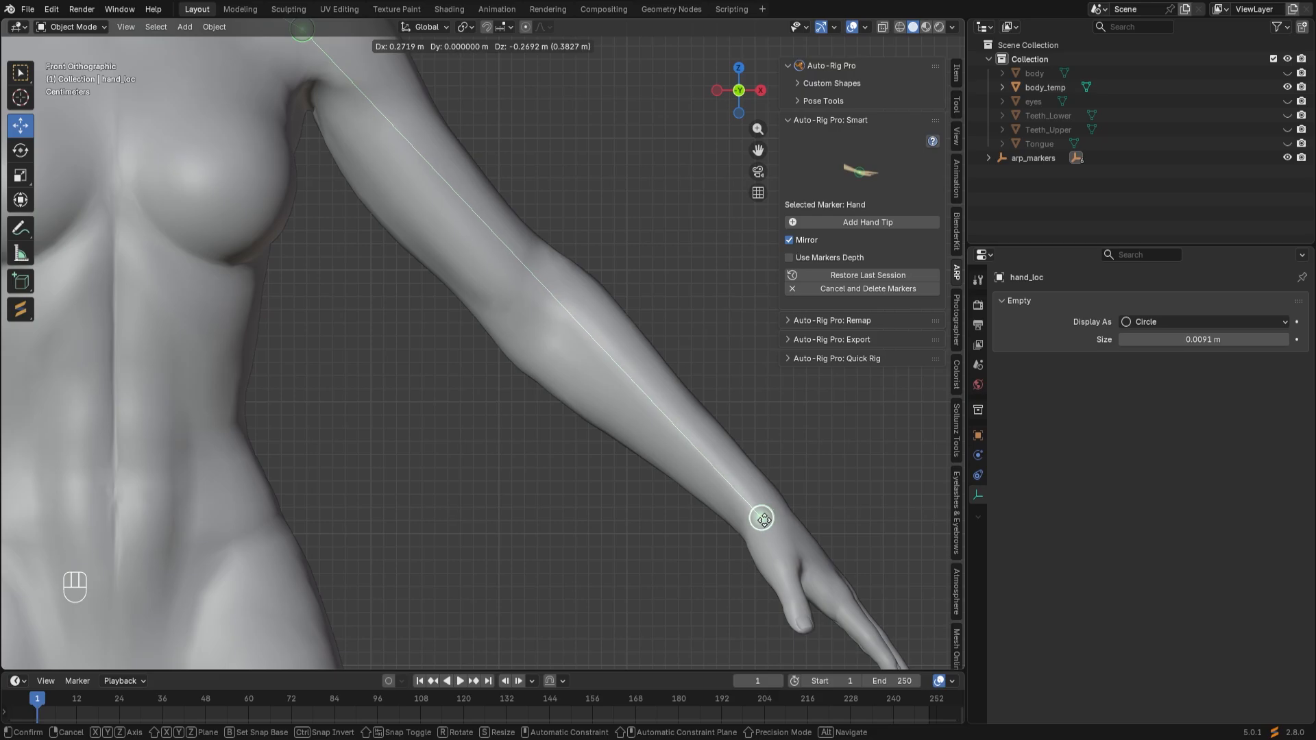
pyautogui.click(763, 520)
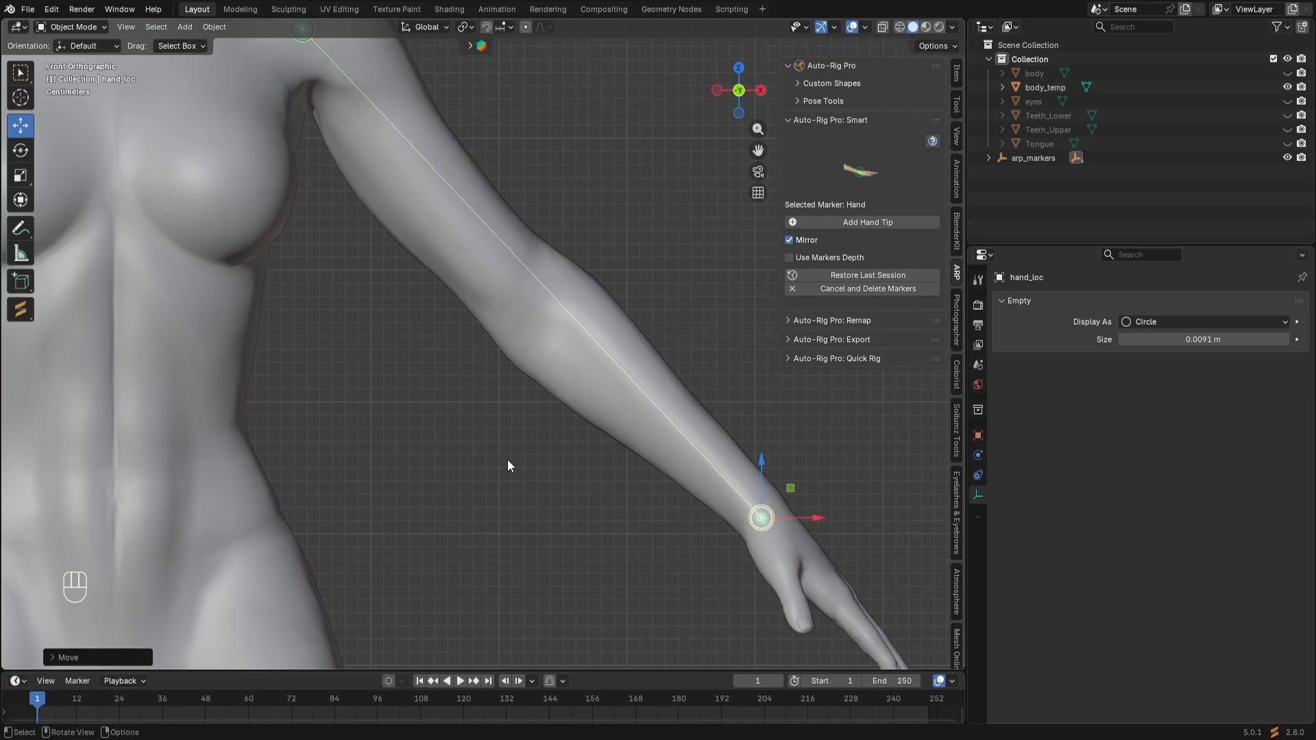
# Add the mirrored hand tip markers at the ends of the fingers.
pyautogui.scroll(-2, 507, 459)
pyautogui.keyDown('shift'); pyautogui.moveTo(435, 440); pyautogui.dragTo(602, 490, button='middle'); pyautogui.keyUp('shift')
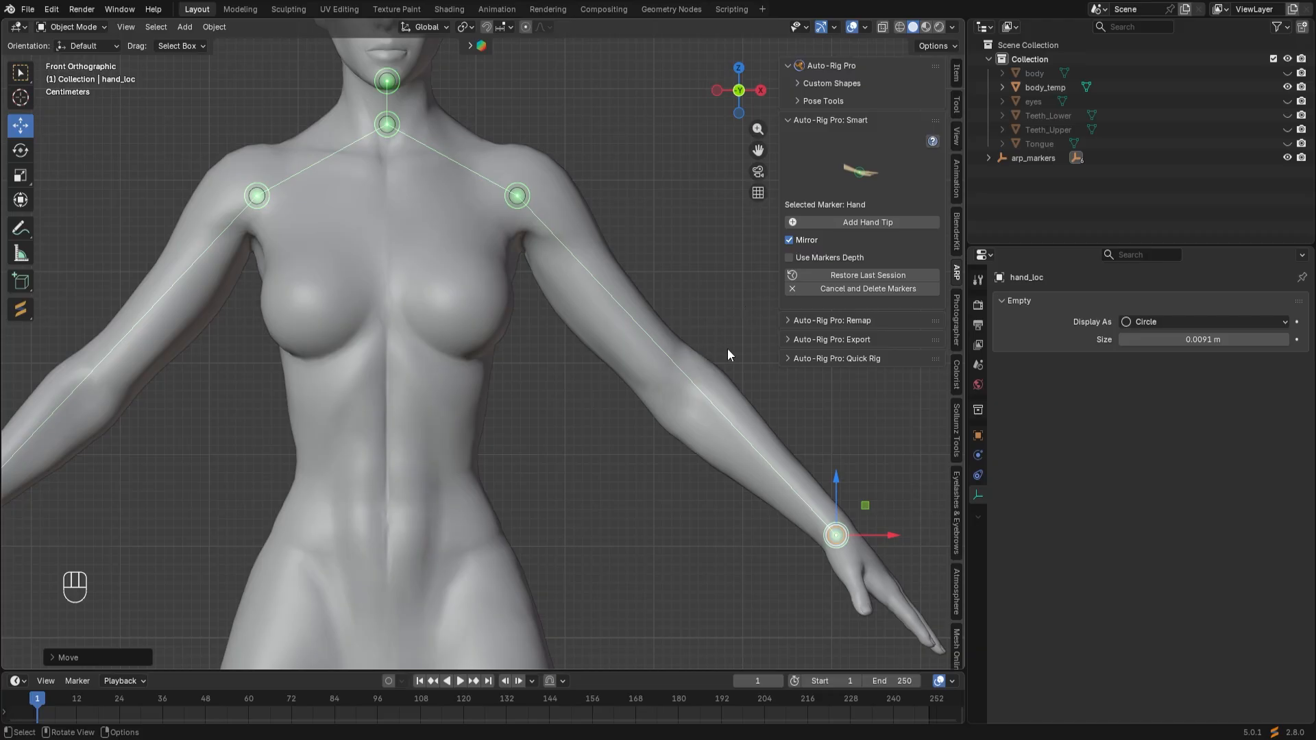
pyautogui.keyDown('shift'); pyautogui.moveTo(727, 348); pyautogui.dragTo(637, 333, button='middle'); pyautogui.keyUp('shift')
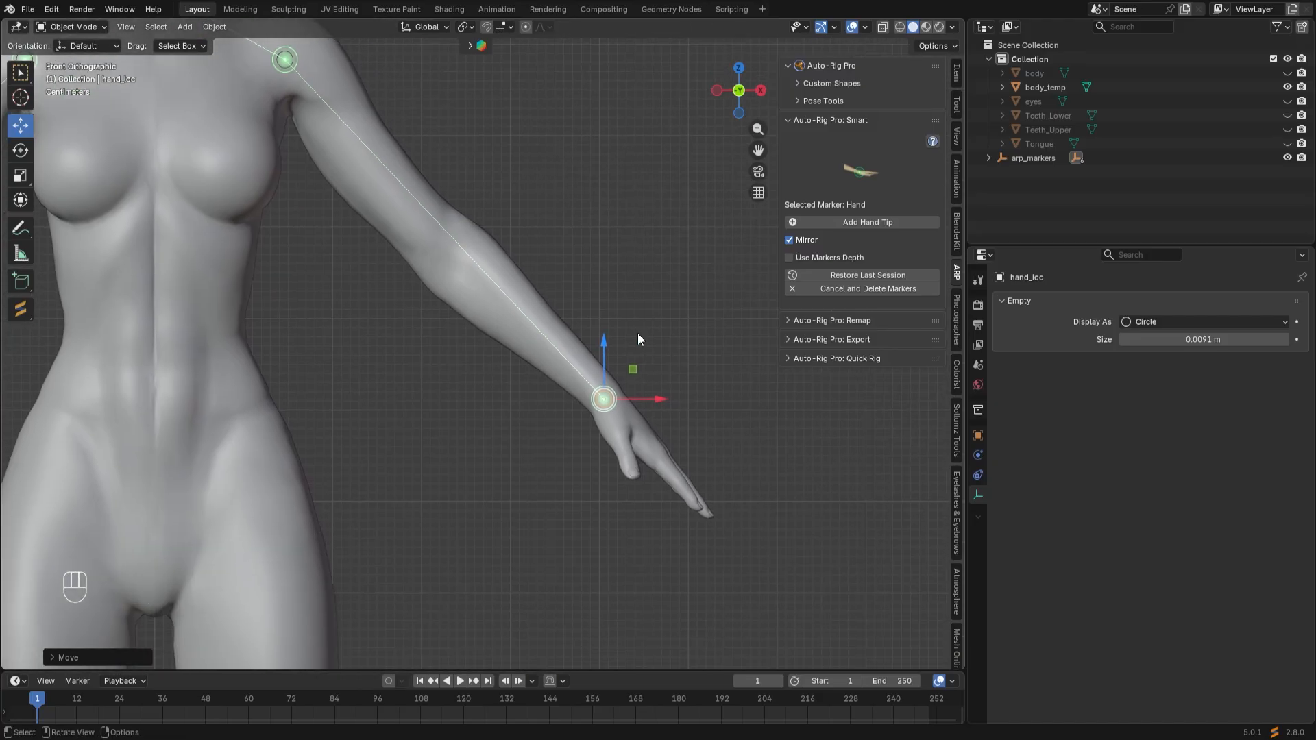
pyautogui.click(865, 222)
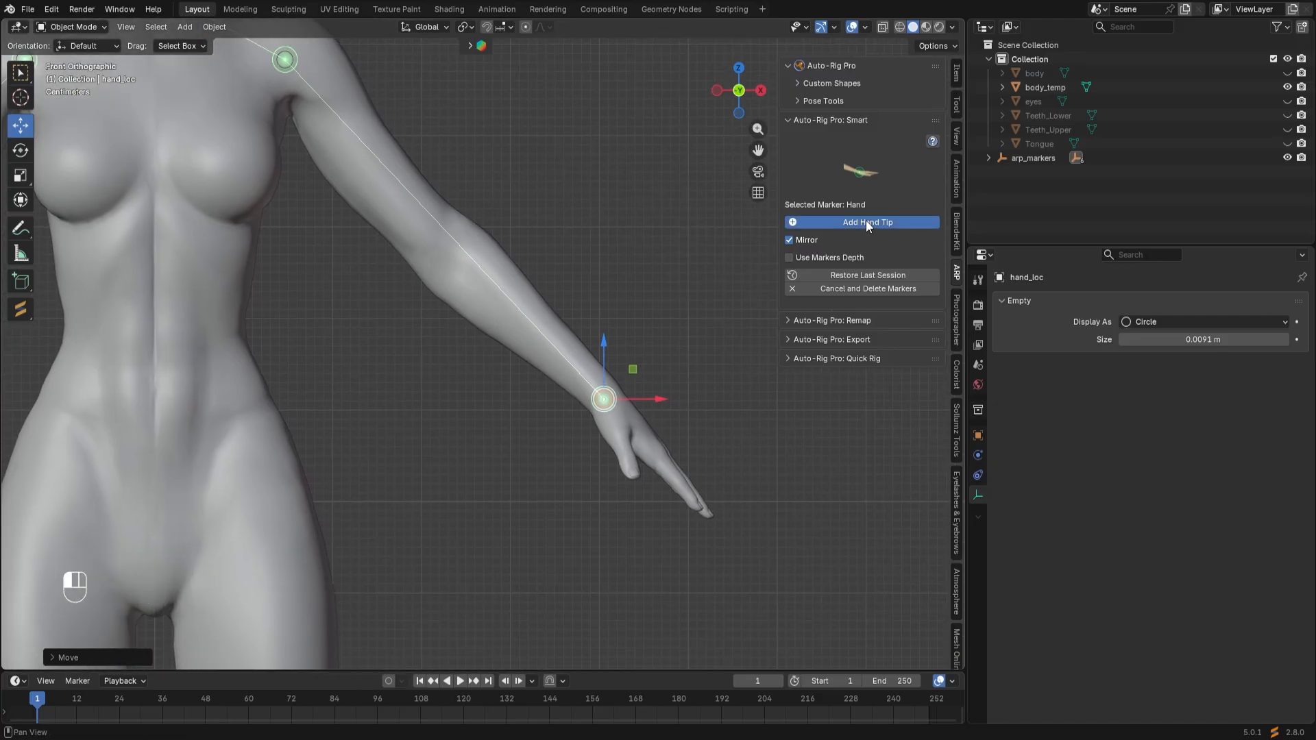
pyautogui.click(710, 518)
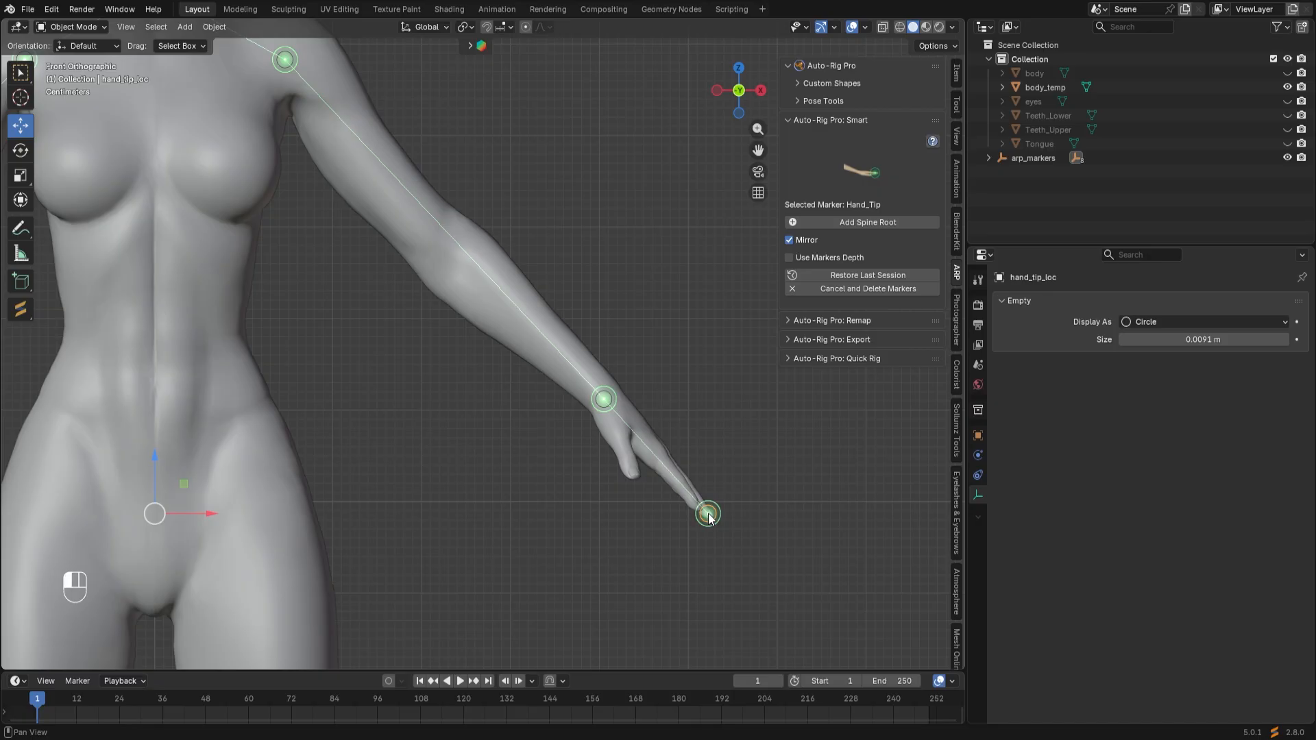
# Add the spine root marker on the pelvis centre line and the mirrored ankle markers on both ankles.
pyautogui.click(855, 221)
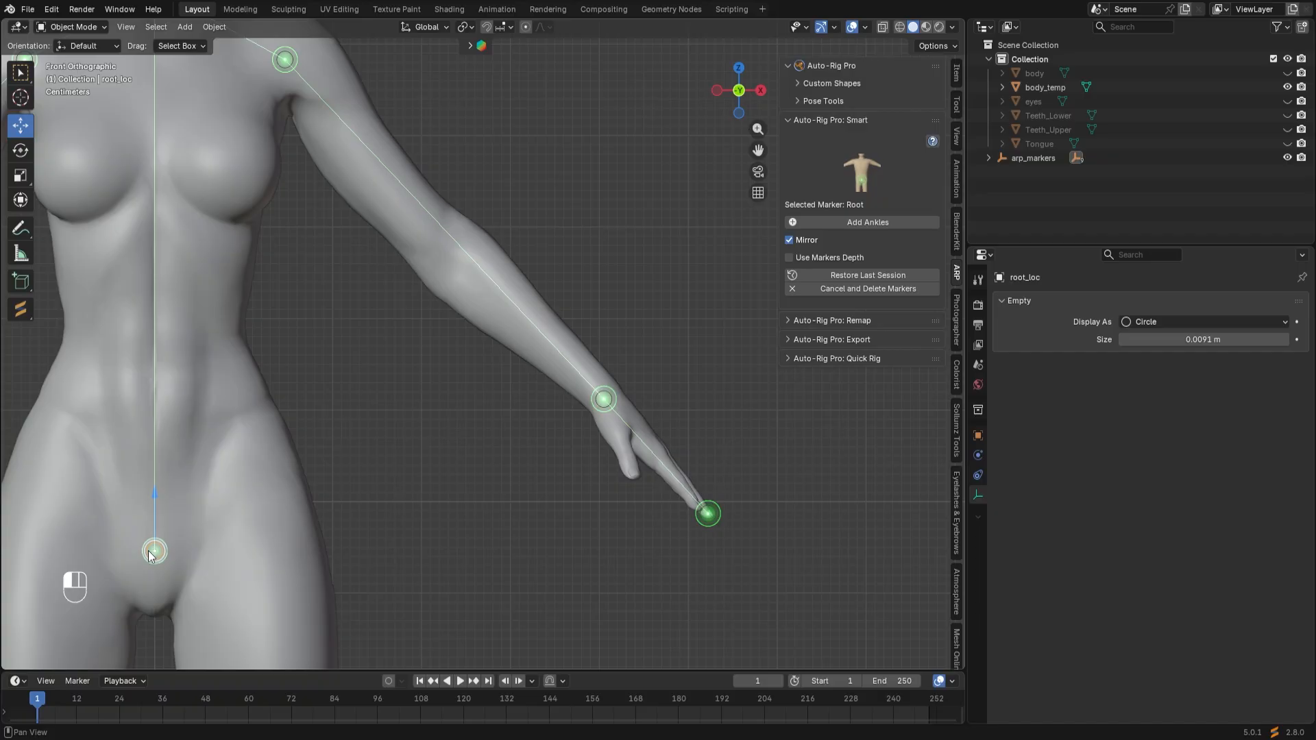
pyautogui.click(151, 553)
pyautogui.keyDown('shift'); pyautogui.moveTo(200, 480); pyautogui.dragTo(401, 442, button='middle'); pyautogui.keyUp('shift')
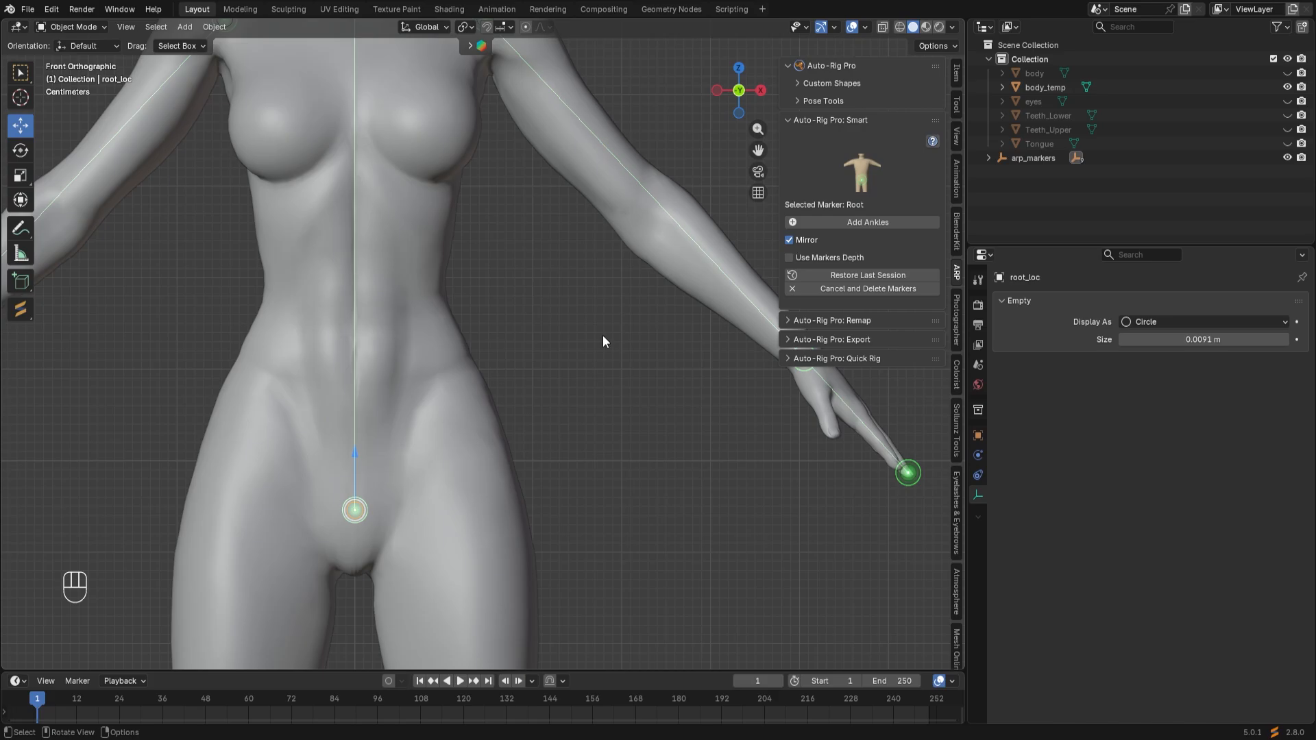
pyautogui.scroll(-7, 534, 388)
pyautogui.keyDown('shift'); pyautogui.moveTo(508, 470); pyautogui.dragTo(496, 222, button='middle'); pyautogui.keyUp('shift')
pyautogui.scroll(3, 457, 350)
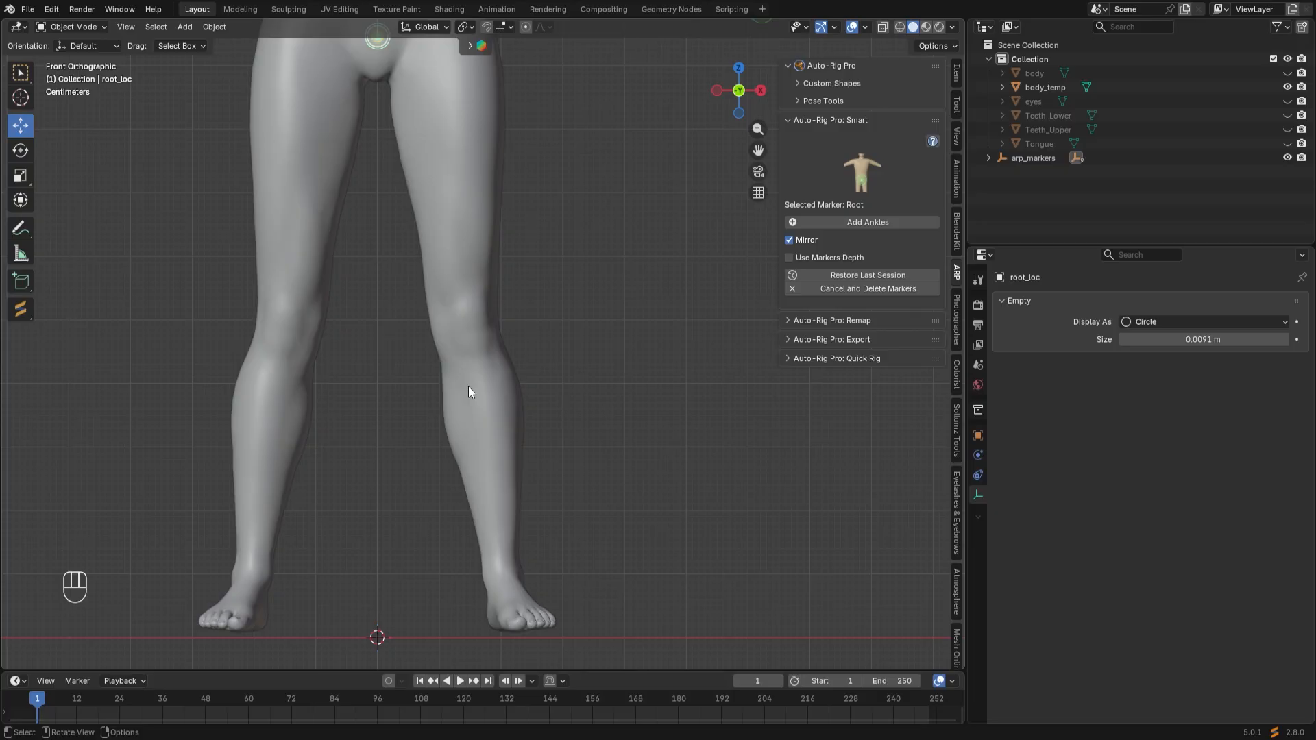
pyautogui.scroll(-2, 466, 389)
pyautogui.keyDown('shift'); pyautogui.moveTo(463, 394); pyautogui.dragTo(441, 314, button='middle'); pyautogui.keyUp('shift')
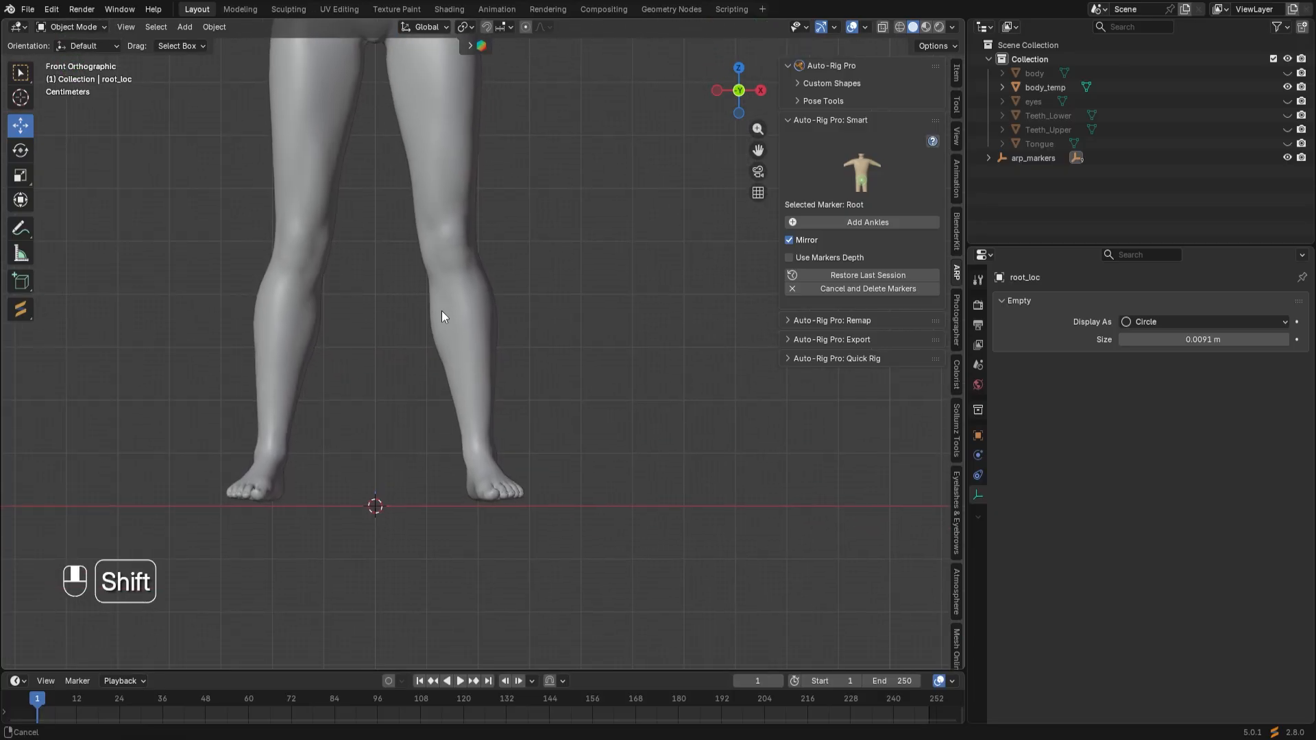
pyautogui.click(870, 222)
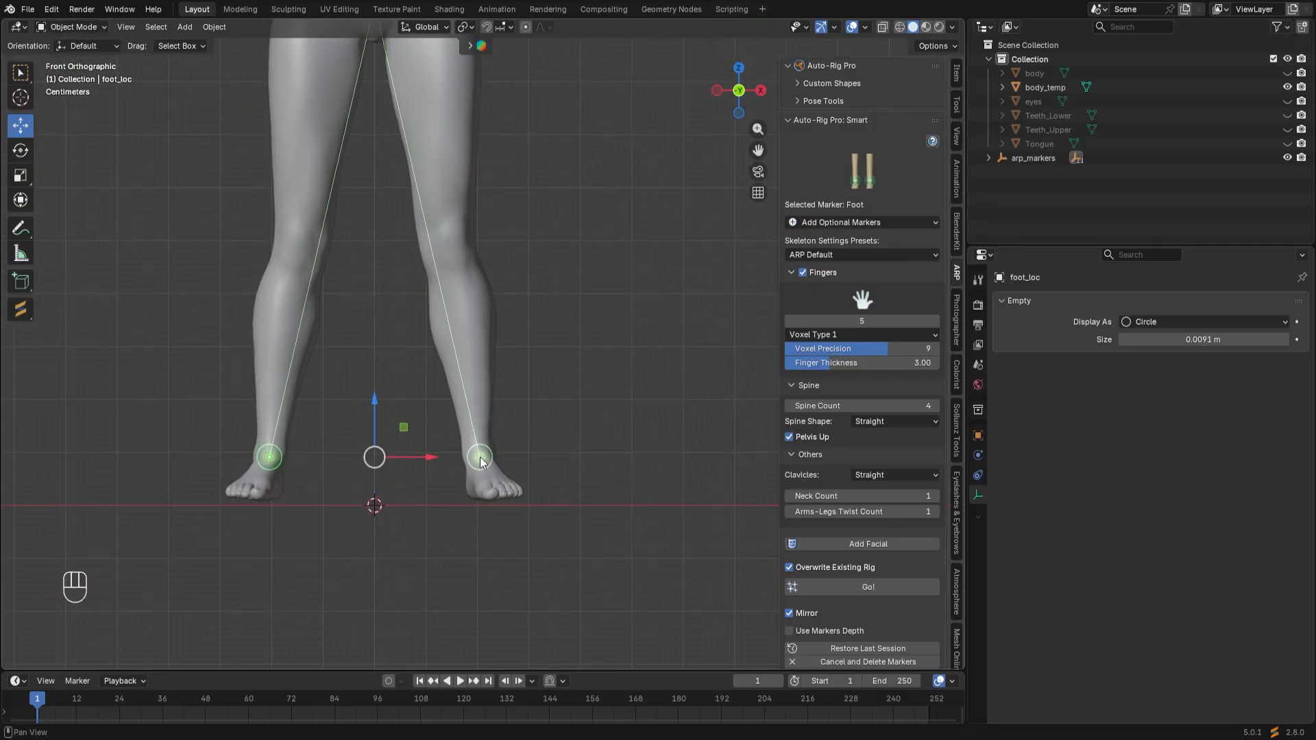
pyautogui.click(481, 458)
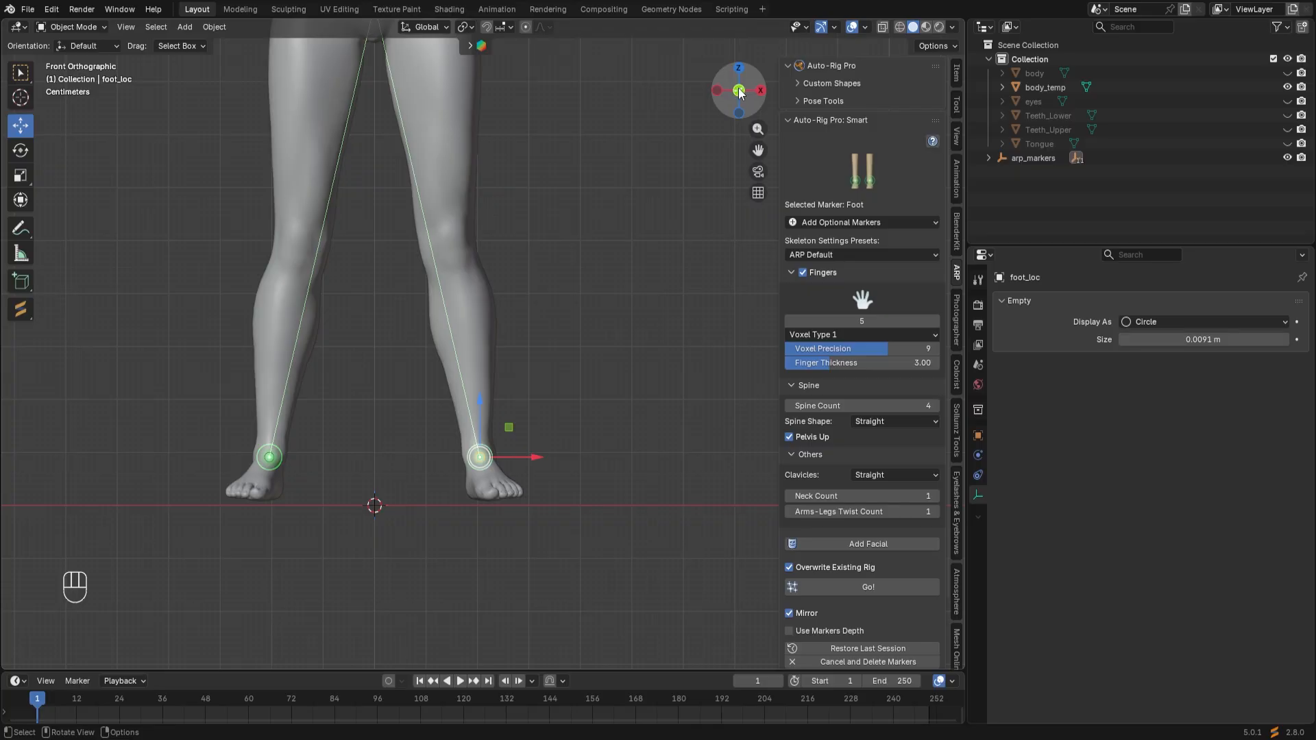
# From the side view, move the foot marker backward into the middle of the ankle and raise it slightly.
pyautogui.click(759, 90)
pyautogui.scroll(3, 541, 463)
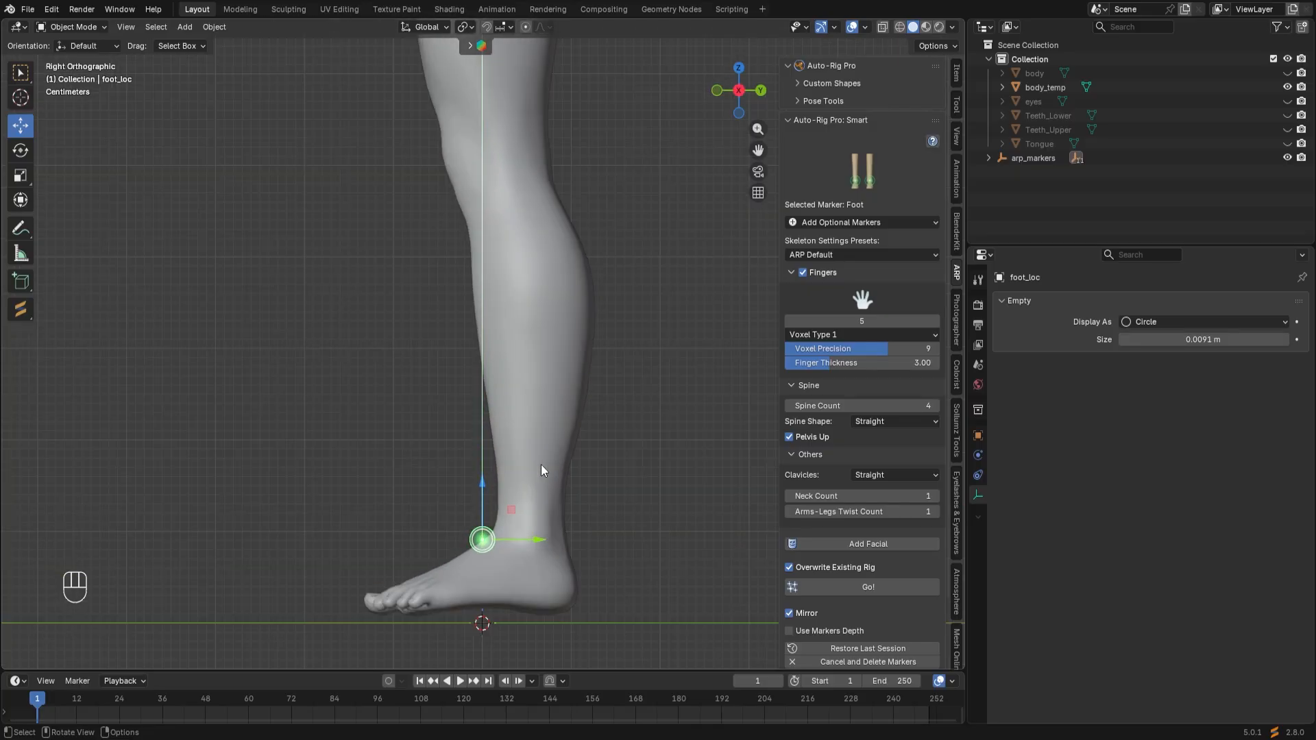
pyautogui.keyDown('shift'); pyautogui.moveTo(558, 446); pyautogui.dragTo(447, 388, button='middle'); pyautogui.keyUp('shift')
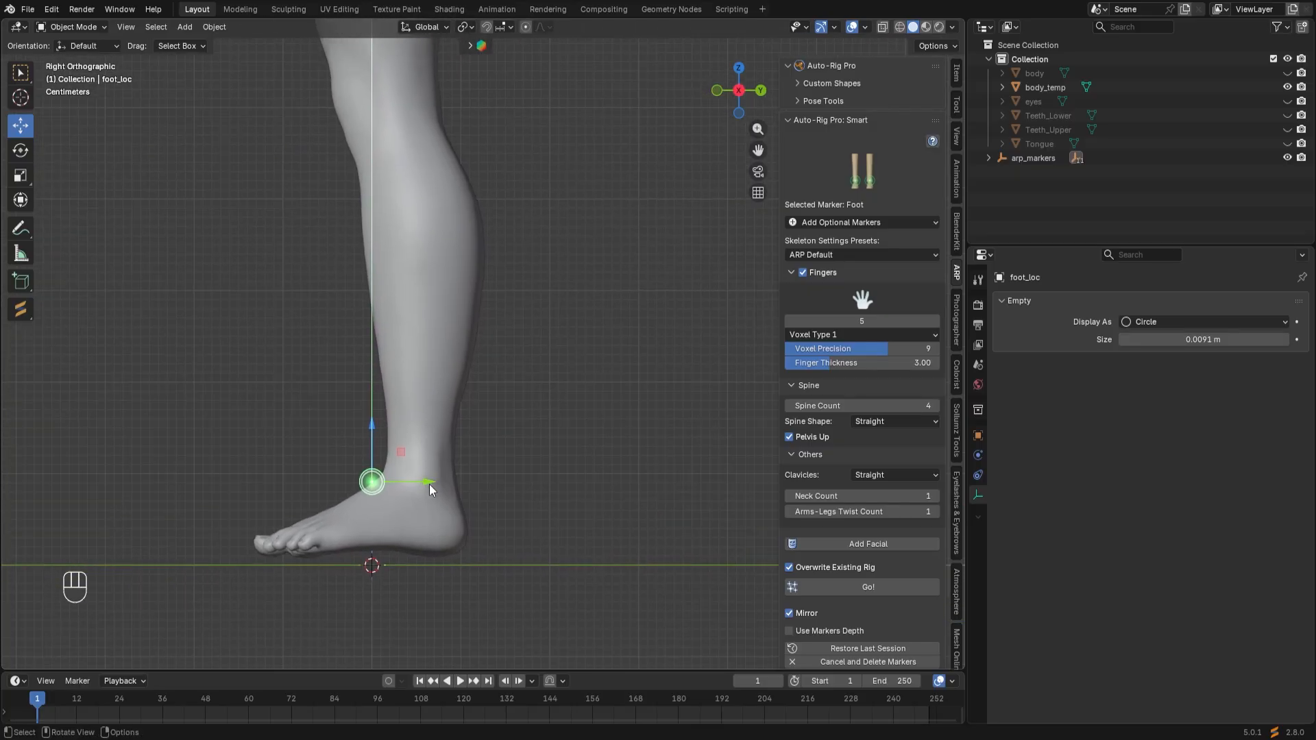
pyautogui.moveTo(424, 487); pyautogui.dragTo(479, 479)
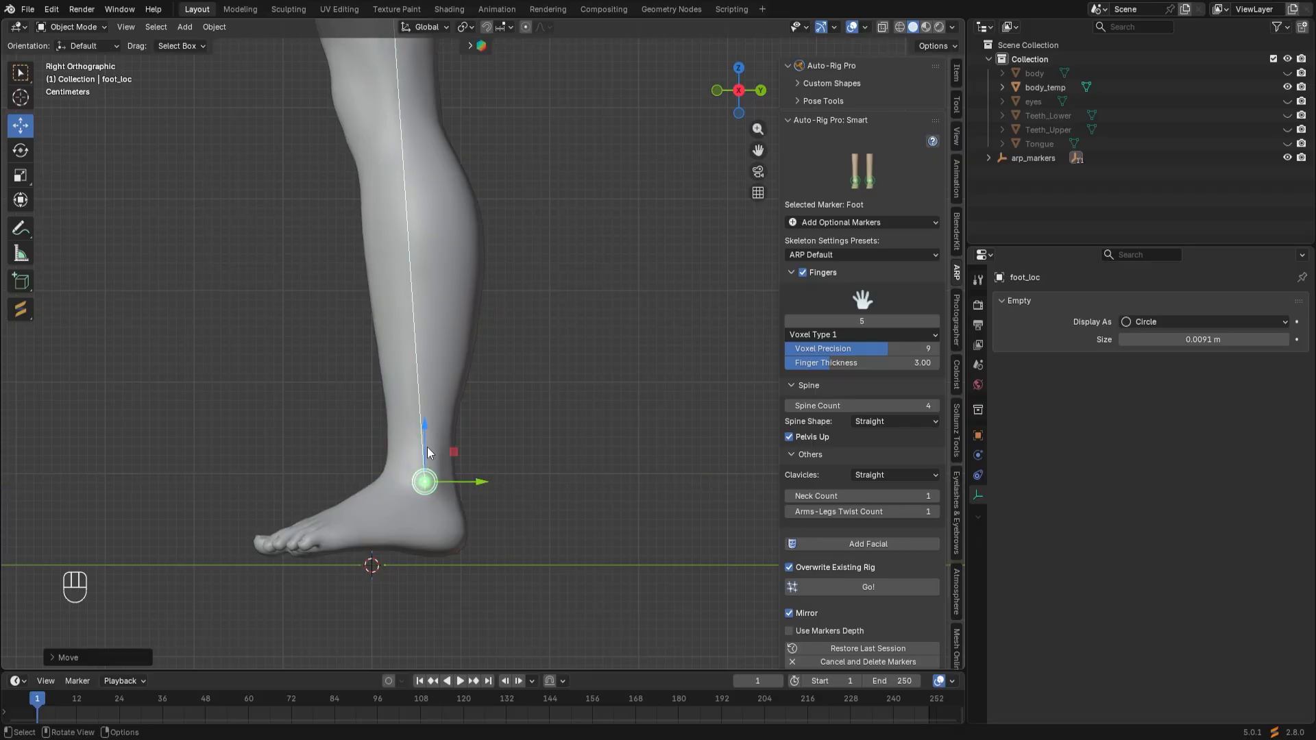
pyautogui.moveTo(428, 434); pyautogui.dragTo(427, 414)
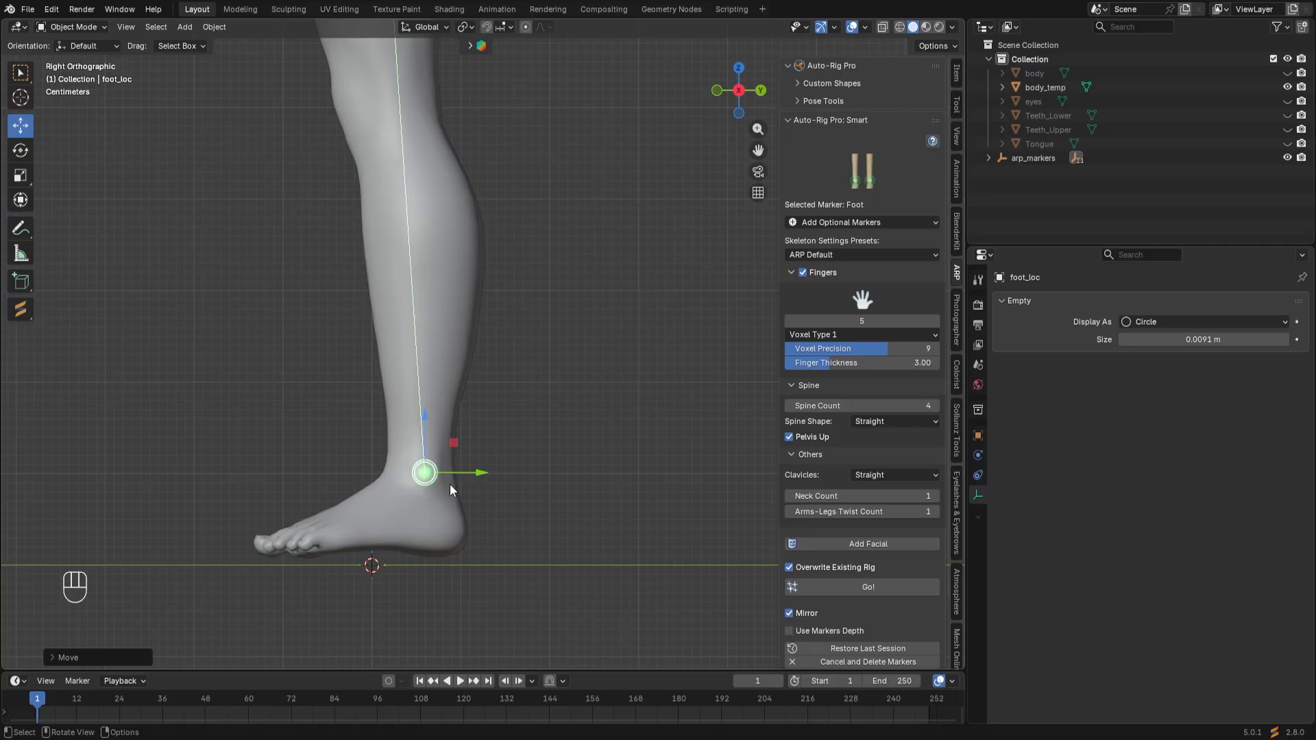
# Return to the front view and add the facial marker setup.
pyautogui.click(719, 91)
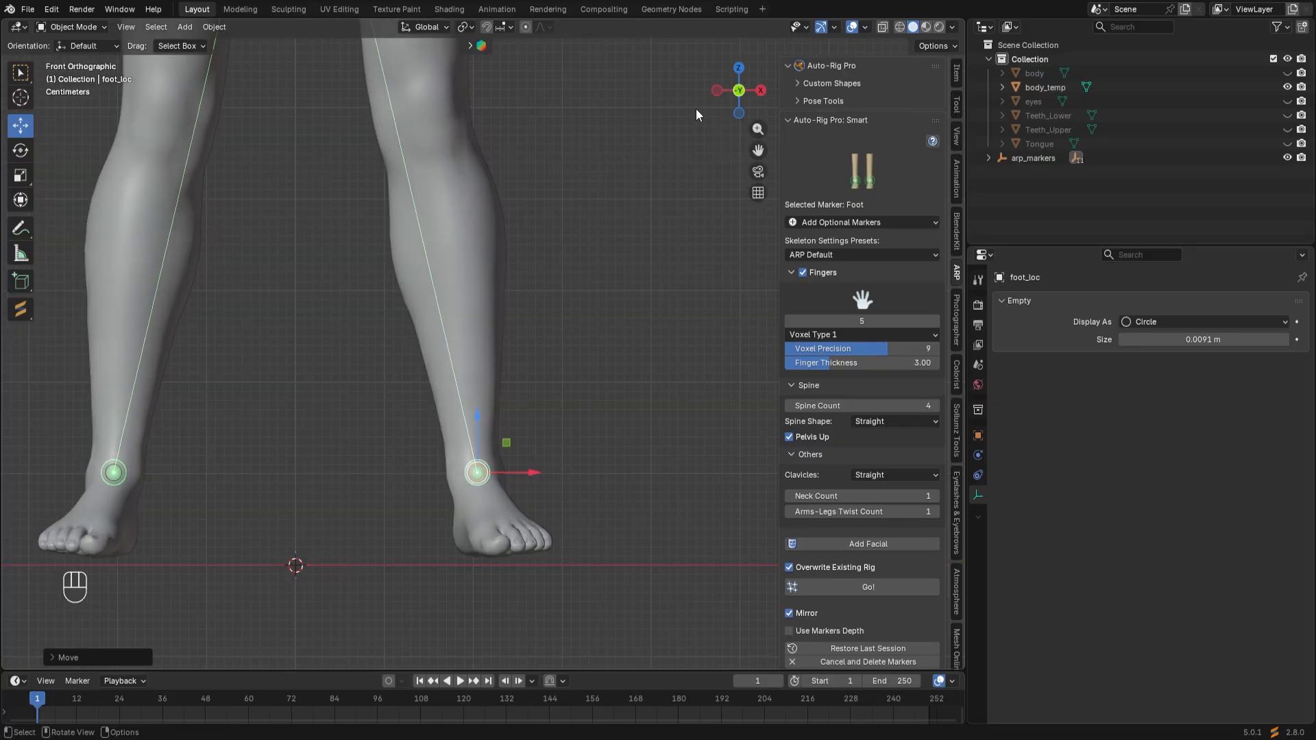
pyautogui.scroll(-4, 507, 262)
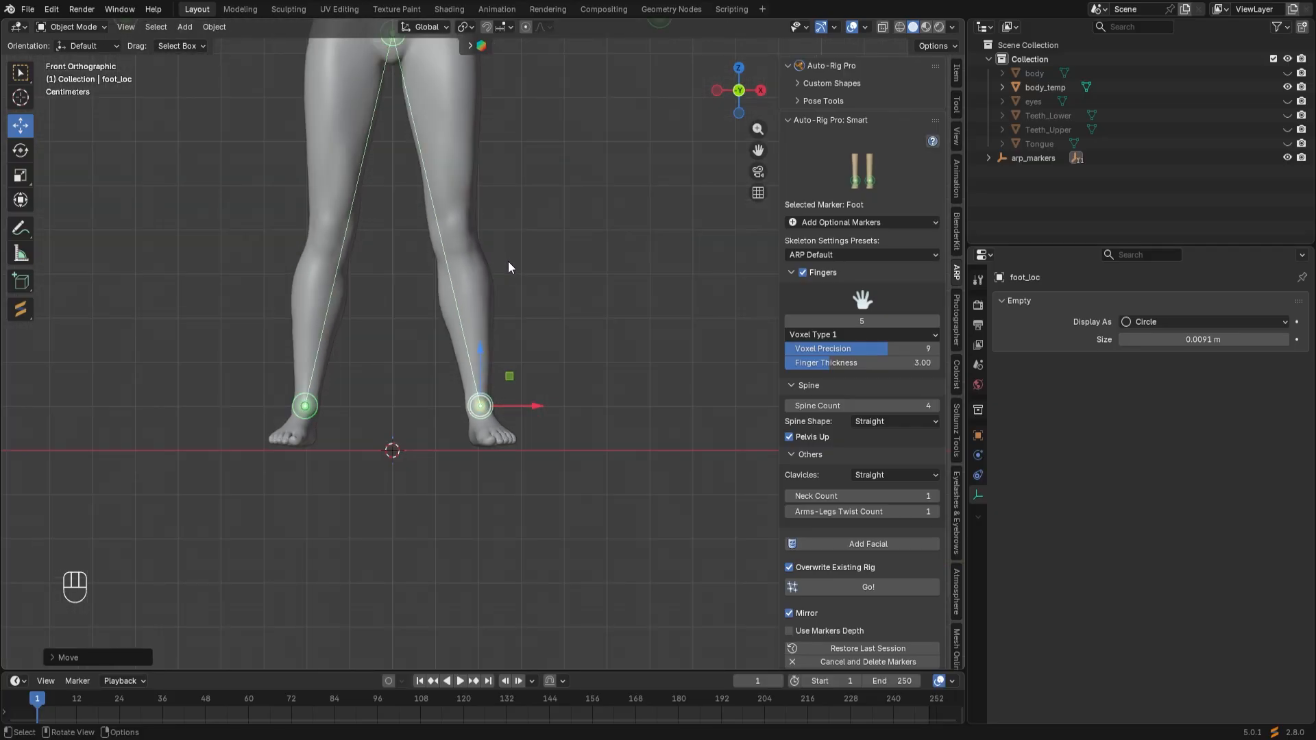
pyautogui.keyDown('shift'); pyautogui.moveTo(514, 195); pyautogui.dragTo(529, 412, button='middle'); pyautogui.keyUp('shift')
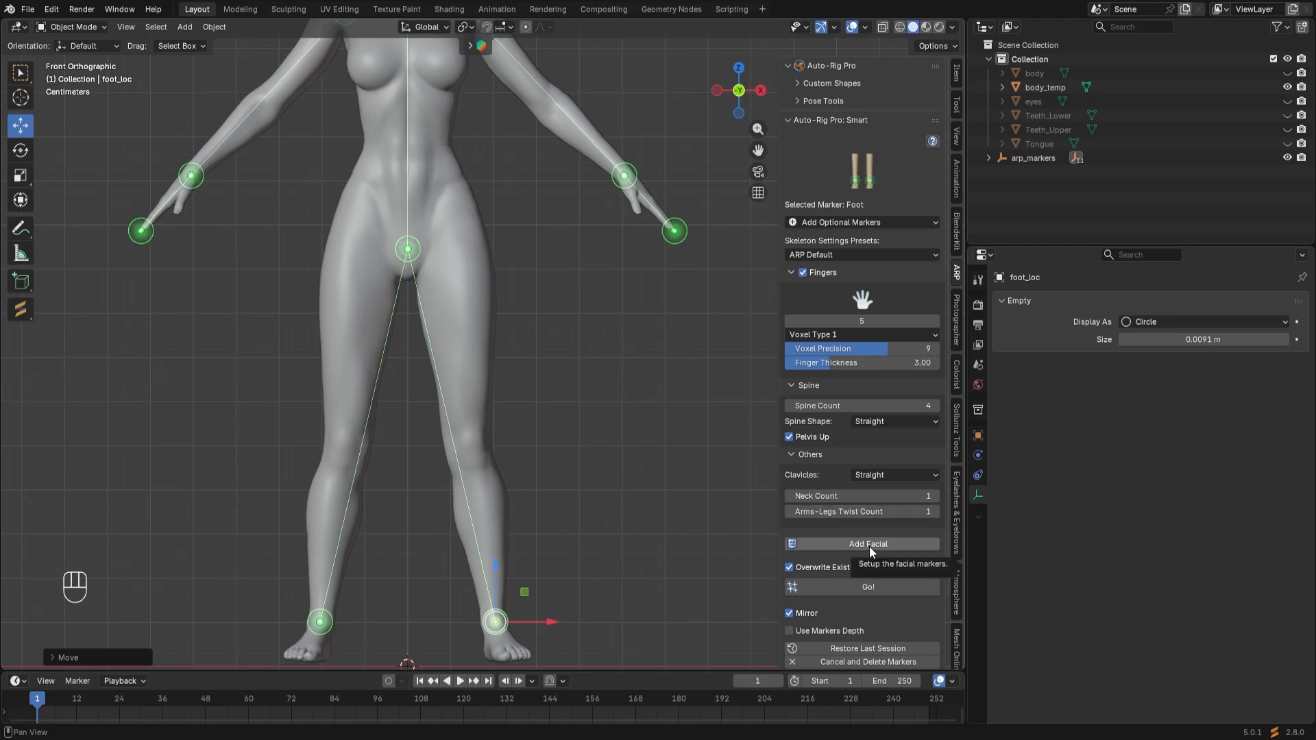
pyautogui.keyDown('shift'); pyautogui.moveTo(511, 229); pyautogui.dragTo(527, 359, button='middle'); pyautogui.keyUp('shift')
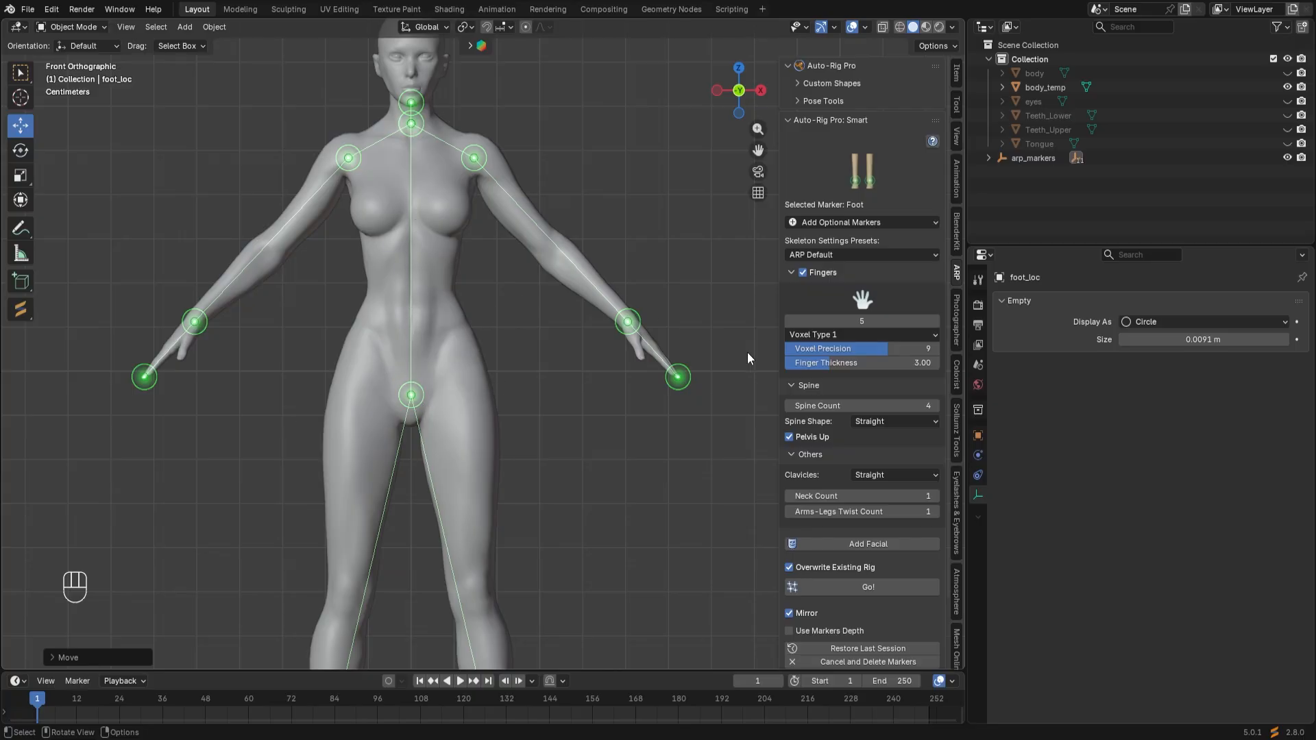
pyautogui.scroll(-1, 862, 362)
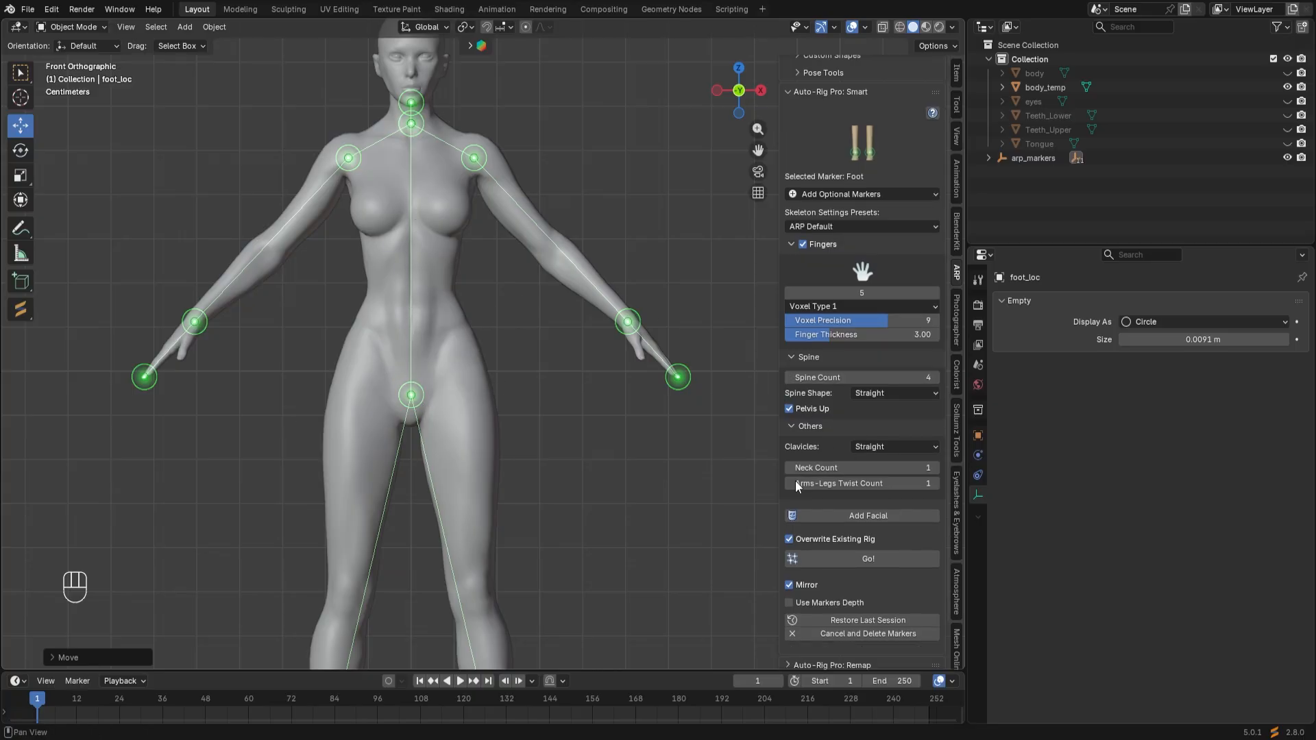
pyautogui.click(869, 518)
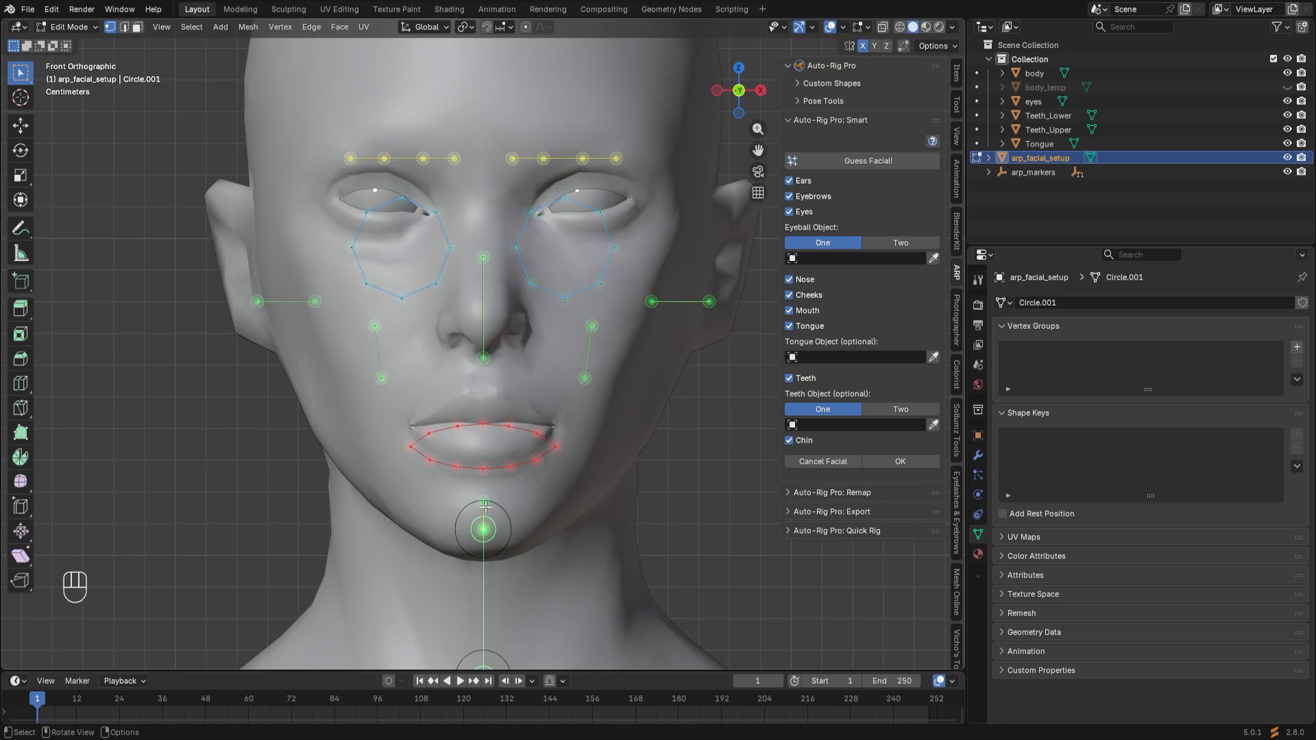
# Place the lower chin marker at the bottom edge of the chin and nudge the upper chin marker slightly upward.
pyautogui.press('g')
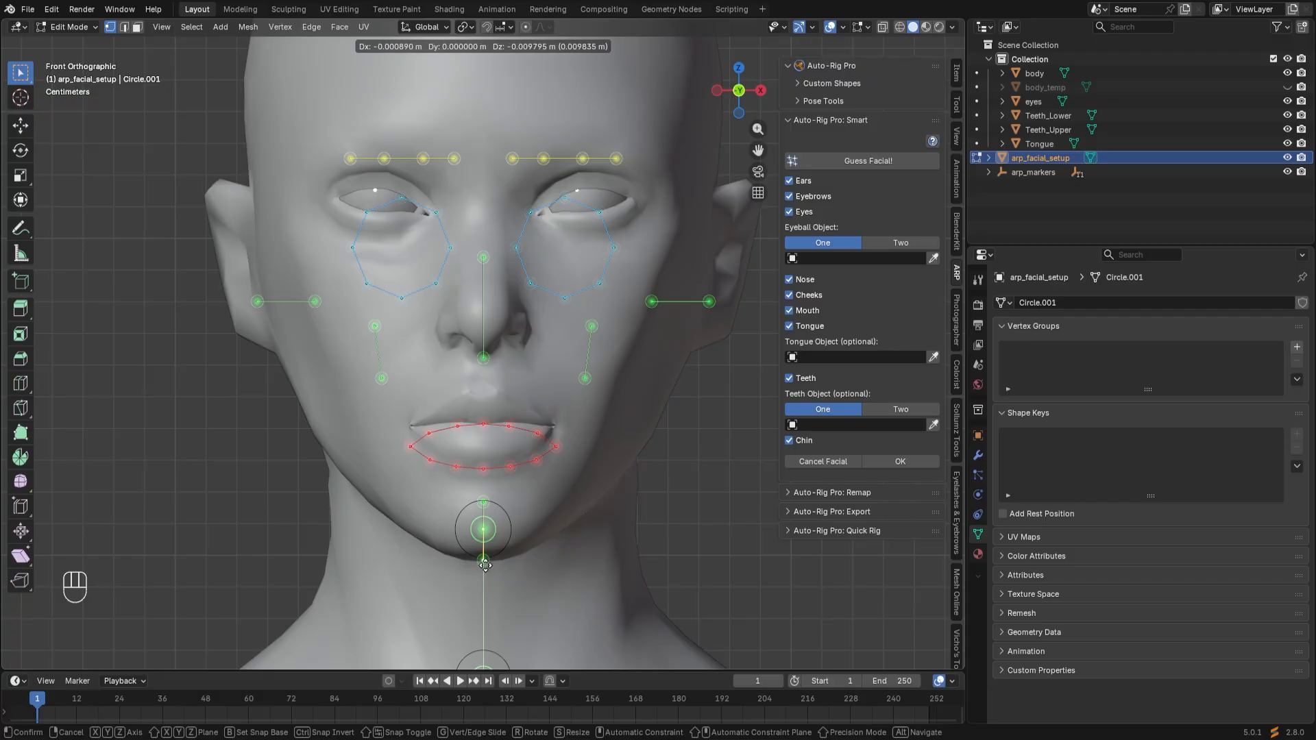
pyautogui.click(484, 564)
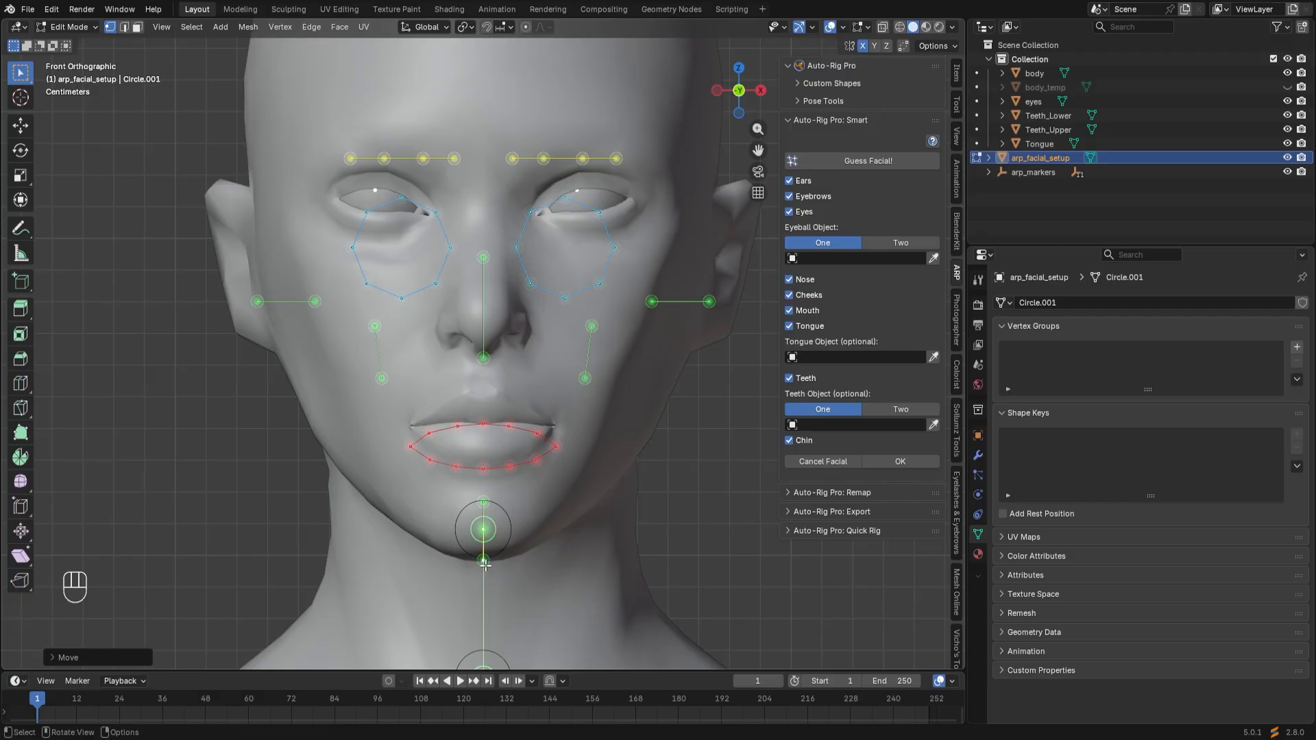
pyautogui.click(482, 500)
pyautogui.press('g')
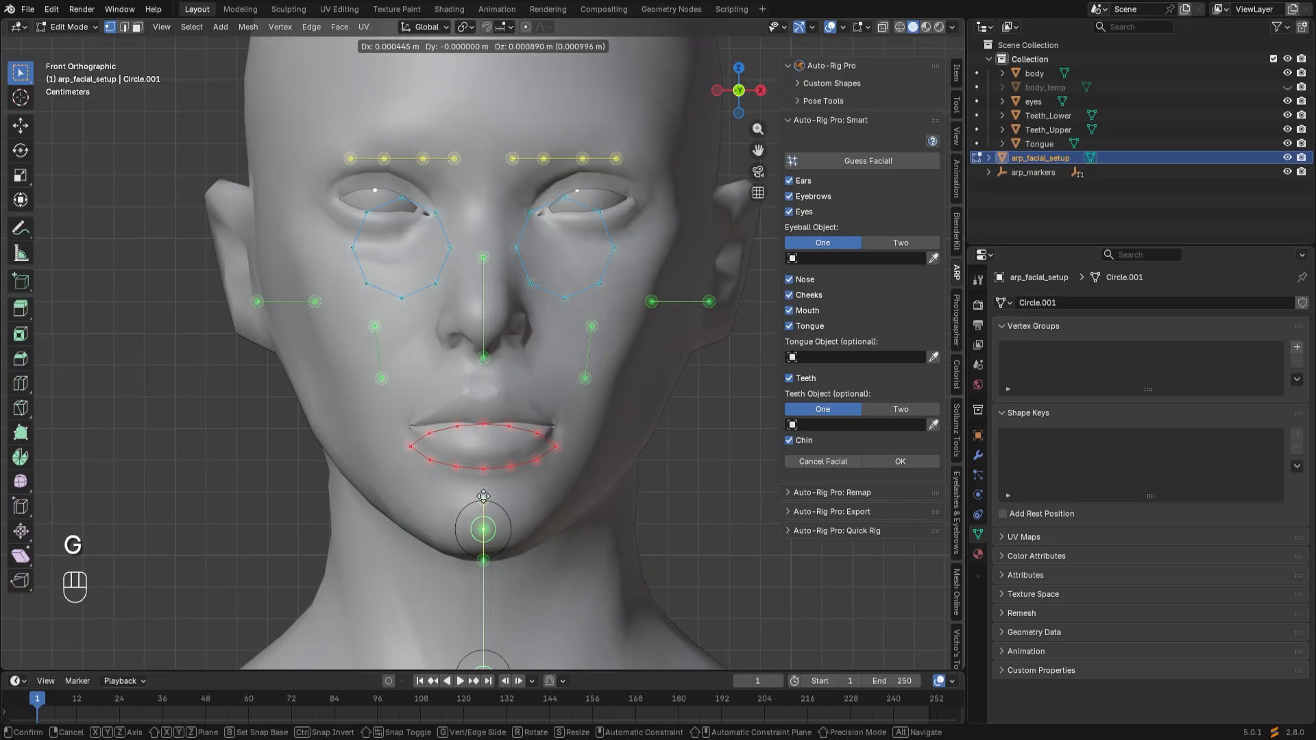
pyautogui.click(483, 499)
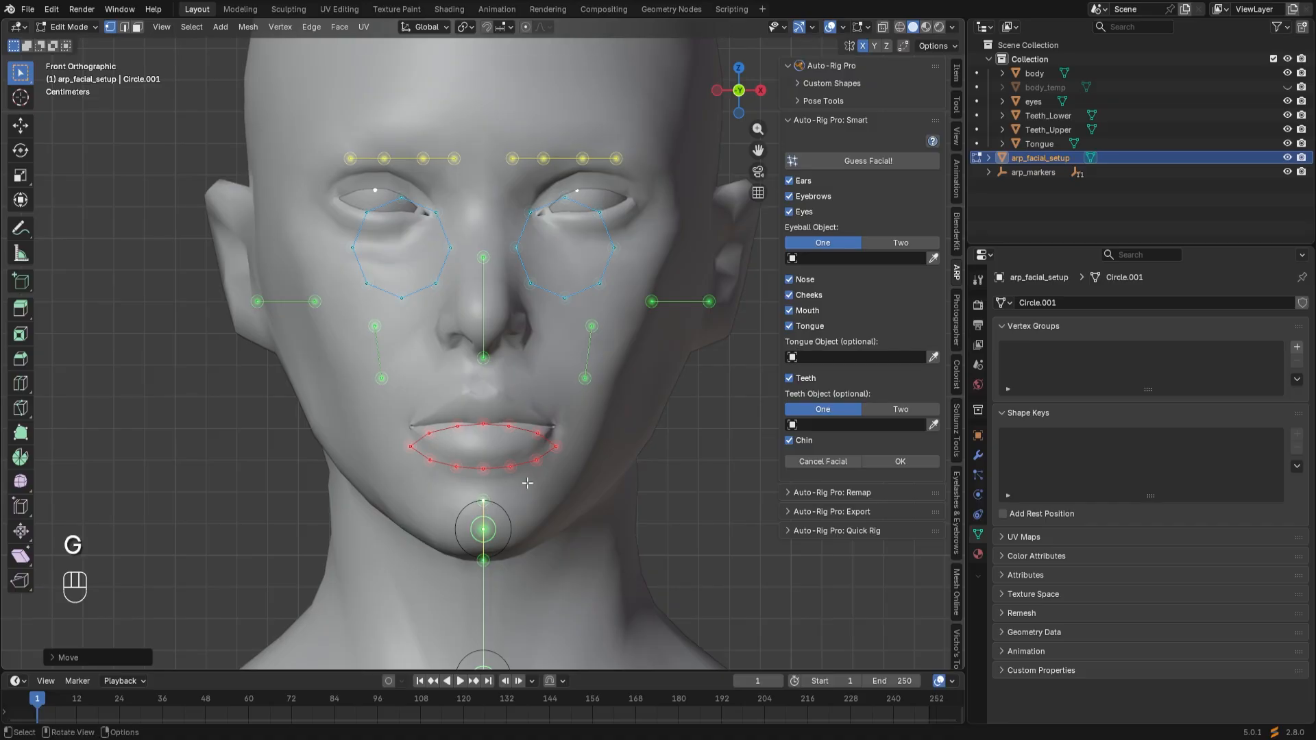
# Select the whole ring of mouth markers and move it up to line up with the lips.
pyautogui.press('b')
pyautogui.moveTo(387, 411); pyautogui.dragTo(401, 411)
pyautogui.press('g')
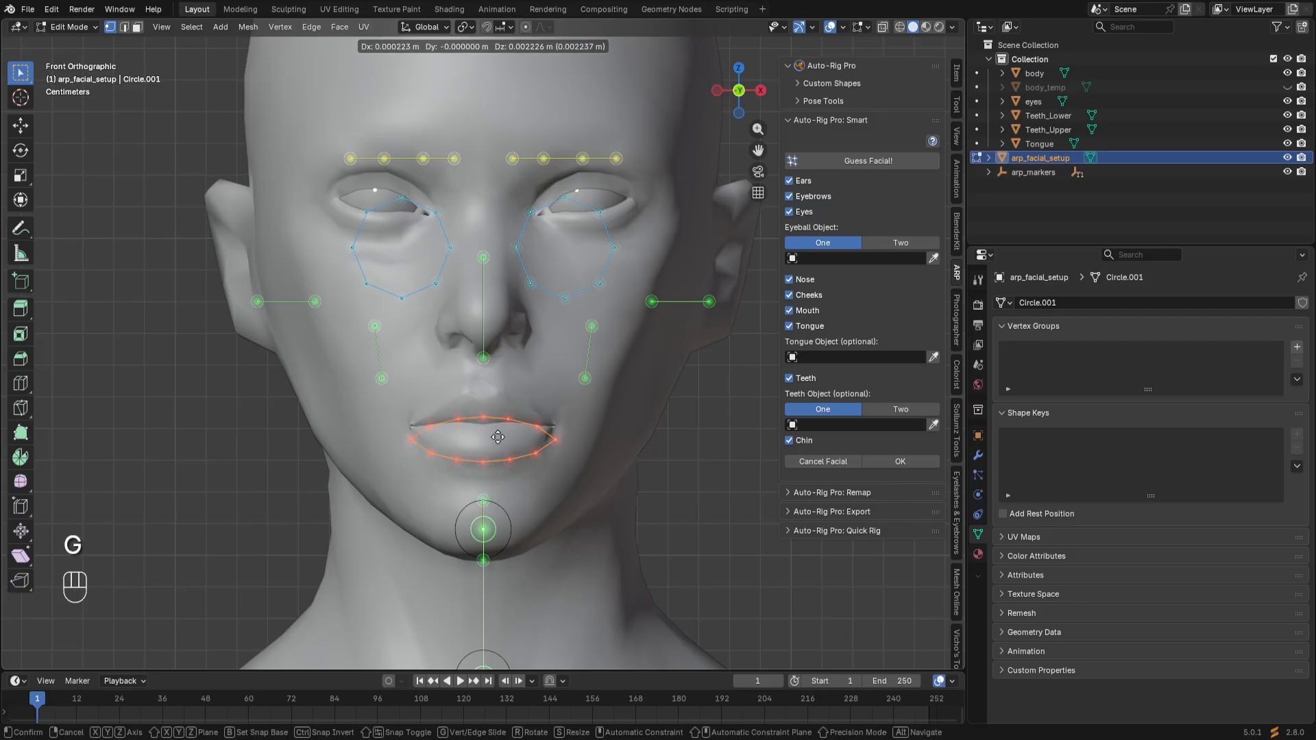
pyautogui.click(493, 425)
# Raise the centre upper lip marker to the lip edge and move its mirrored neighbours onto the cupid's bow peaks.
pyautogui.scroll(4, 494, 425)
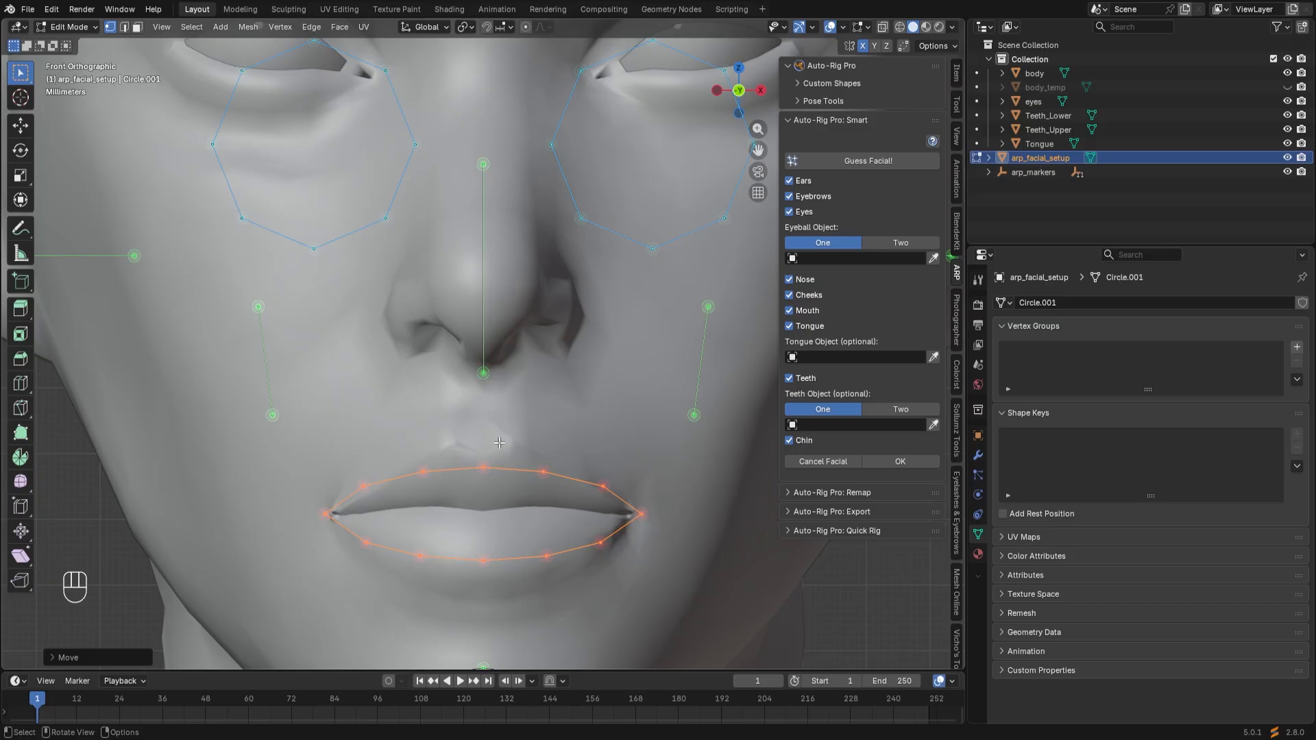
pyautogui.keyDown('shift'); pyautogui.moveTo(498, 443); pyautogui.dragTo(450, 277, button='middle'); pyautogui.keyUp('shift')
pyautogui.scroll(1, 425, 306)
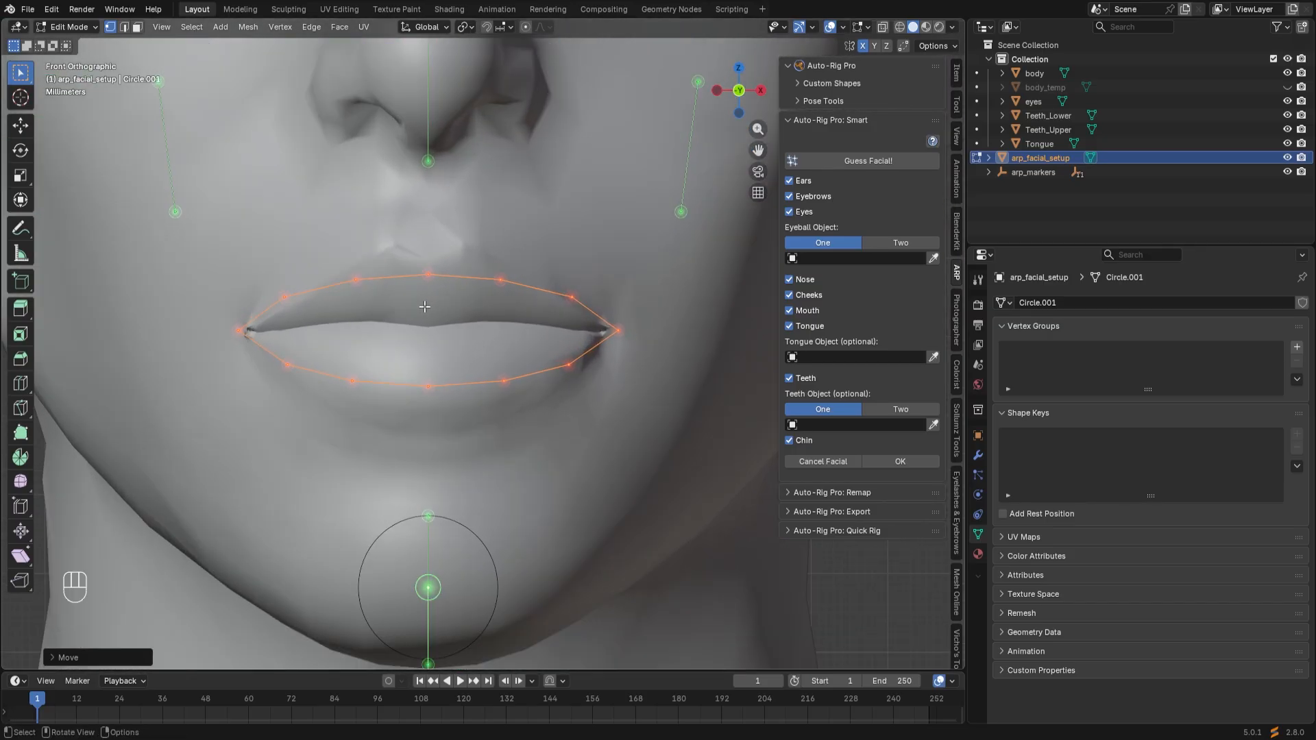
pyautogui.click(430, 273)
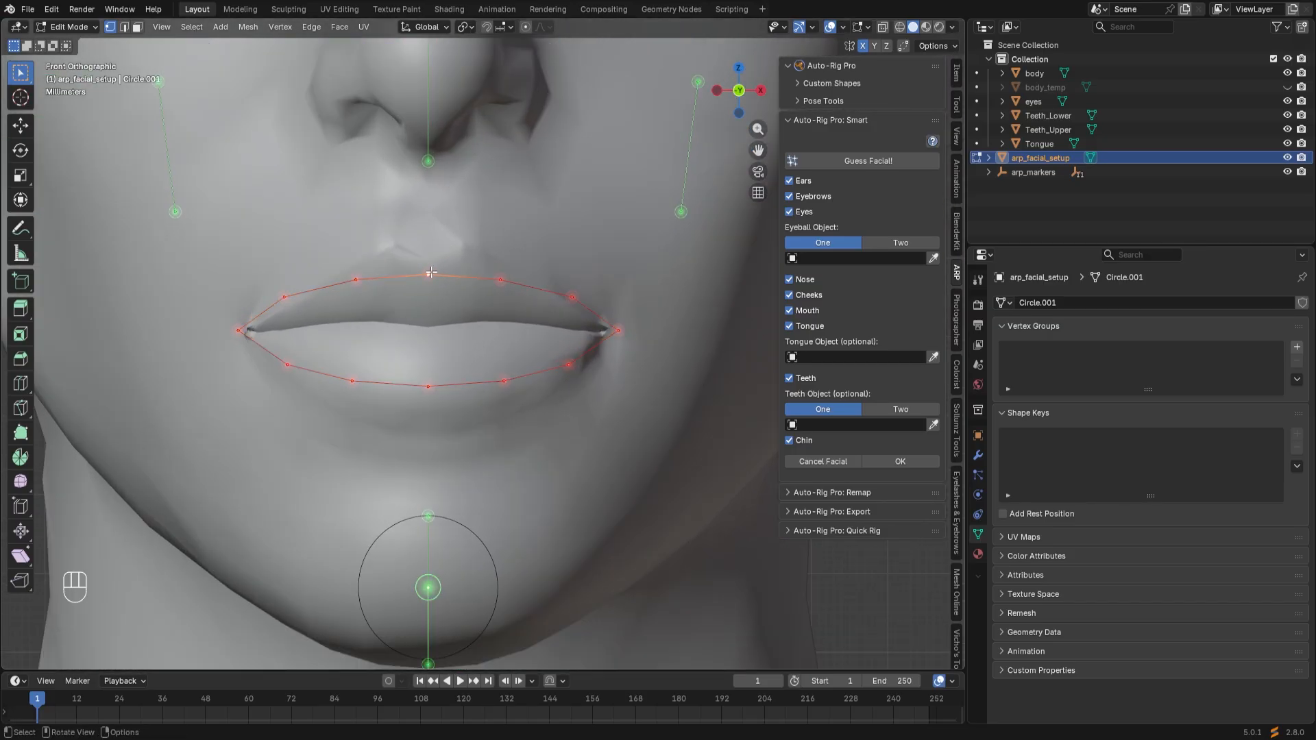
pyautogui.press('g')
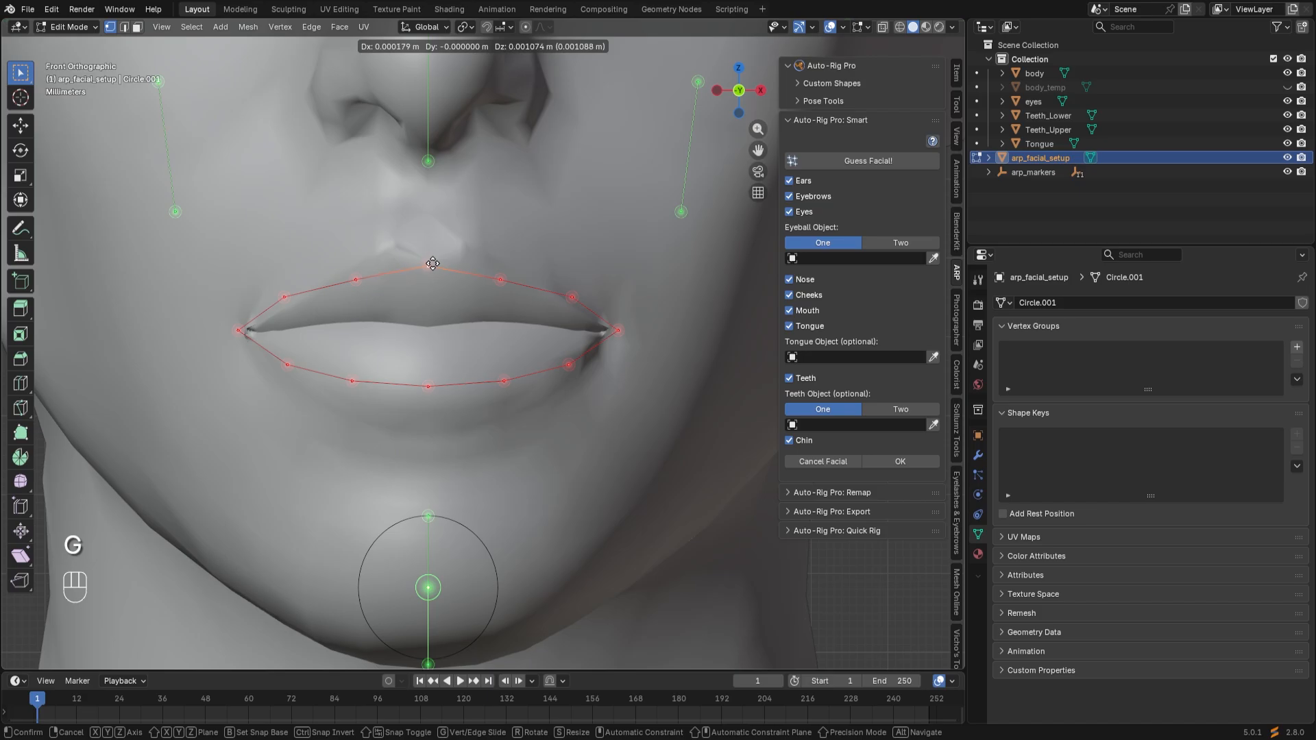
pyautogui.click(432, 264)
pyautogui.click(501, 279)
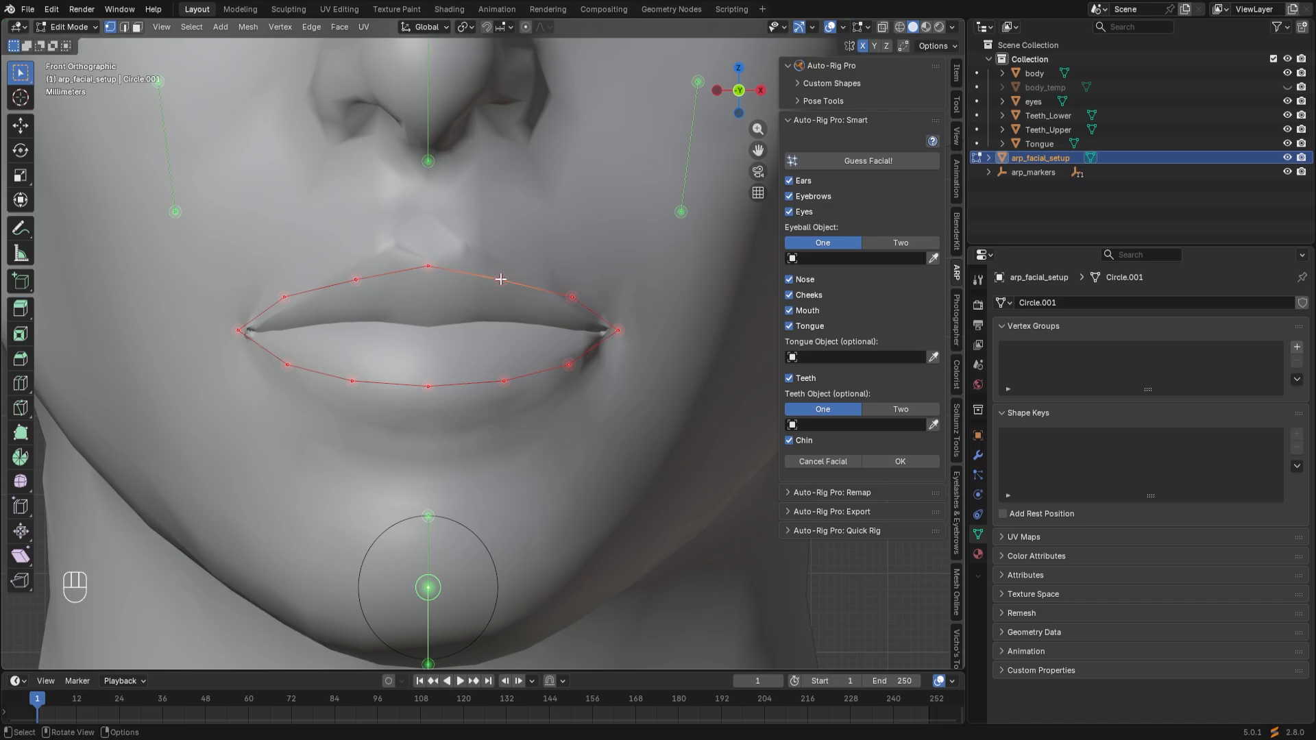
pyautogui.press('g')
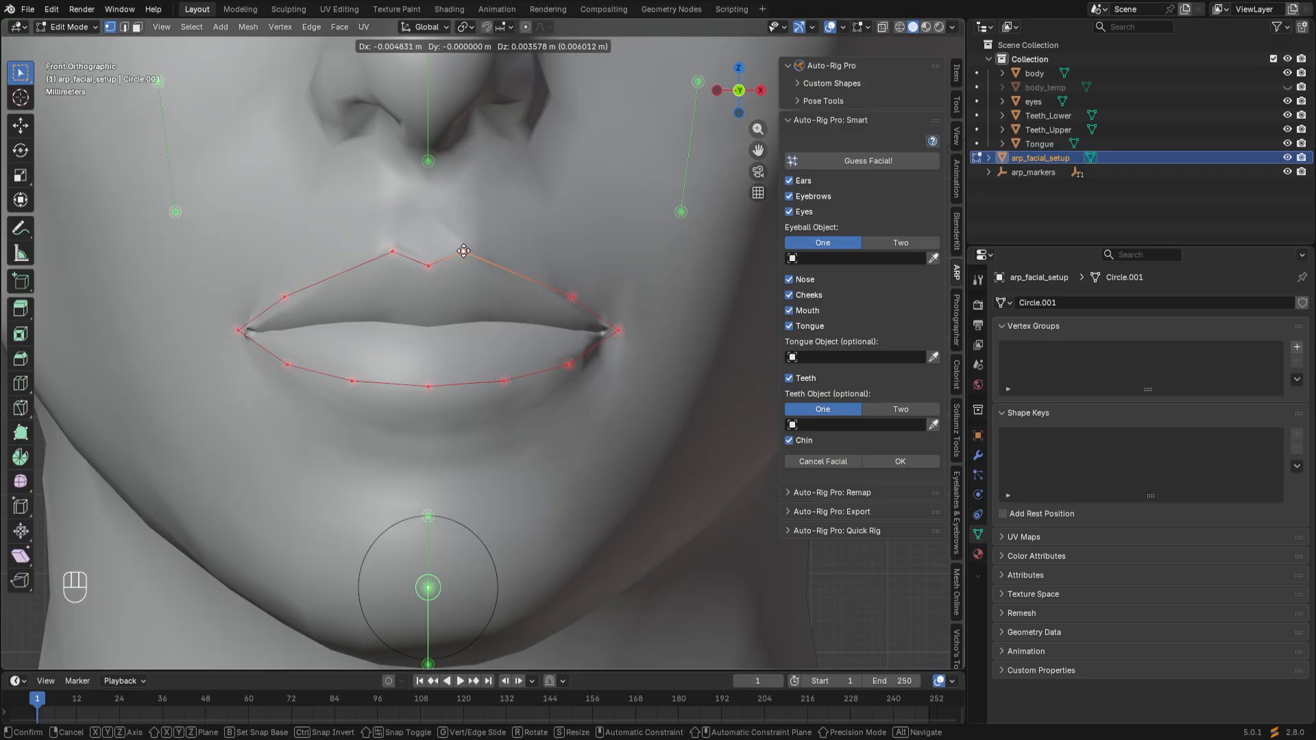
pyautogui.click(464, 251)
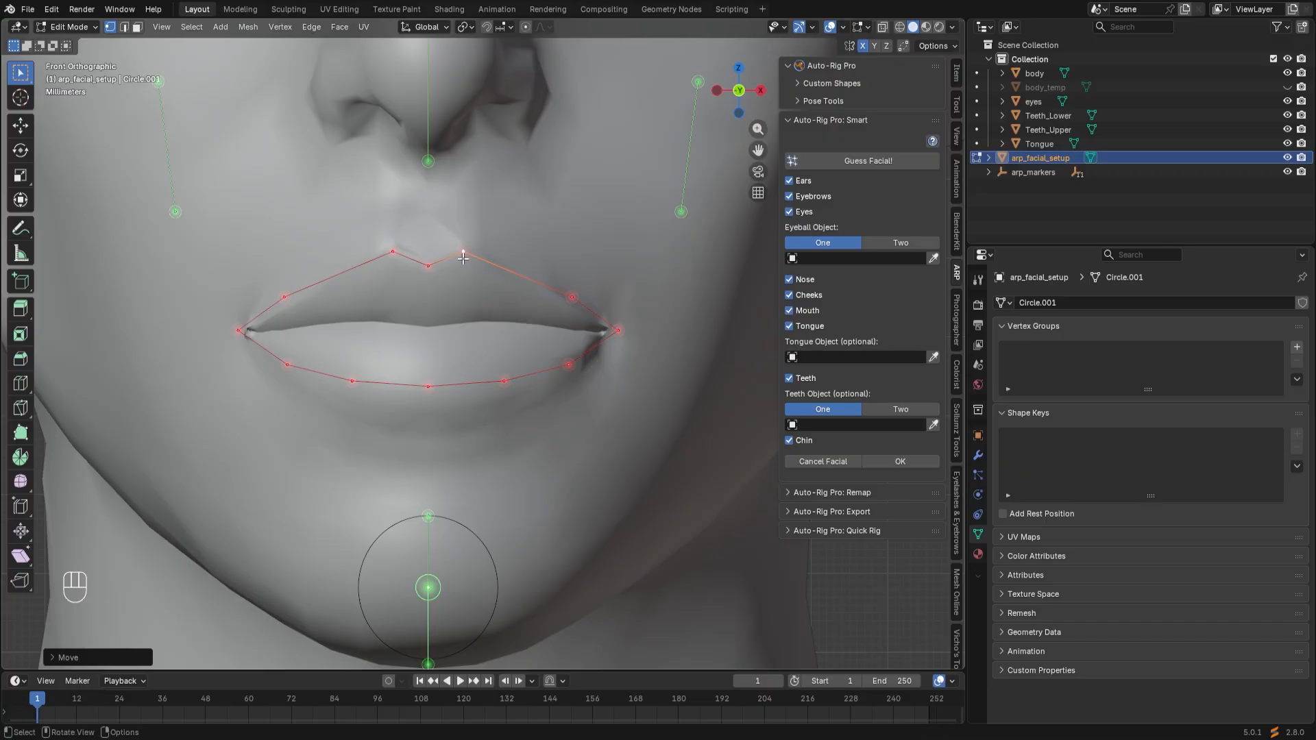
# Move the outer upper lip markers inward along the lip edge and the mouth corner markers onto the corners.
pyautogui.click(571, 296)
pyautogui.press('g')
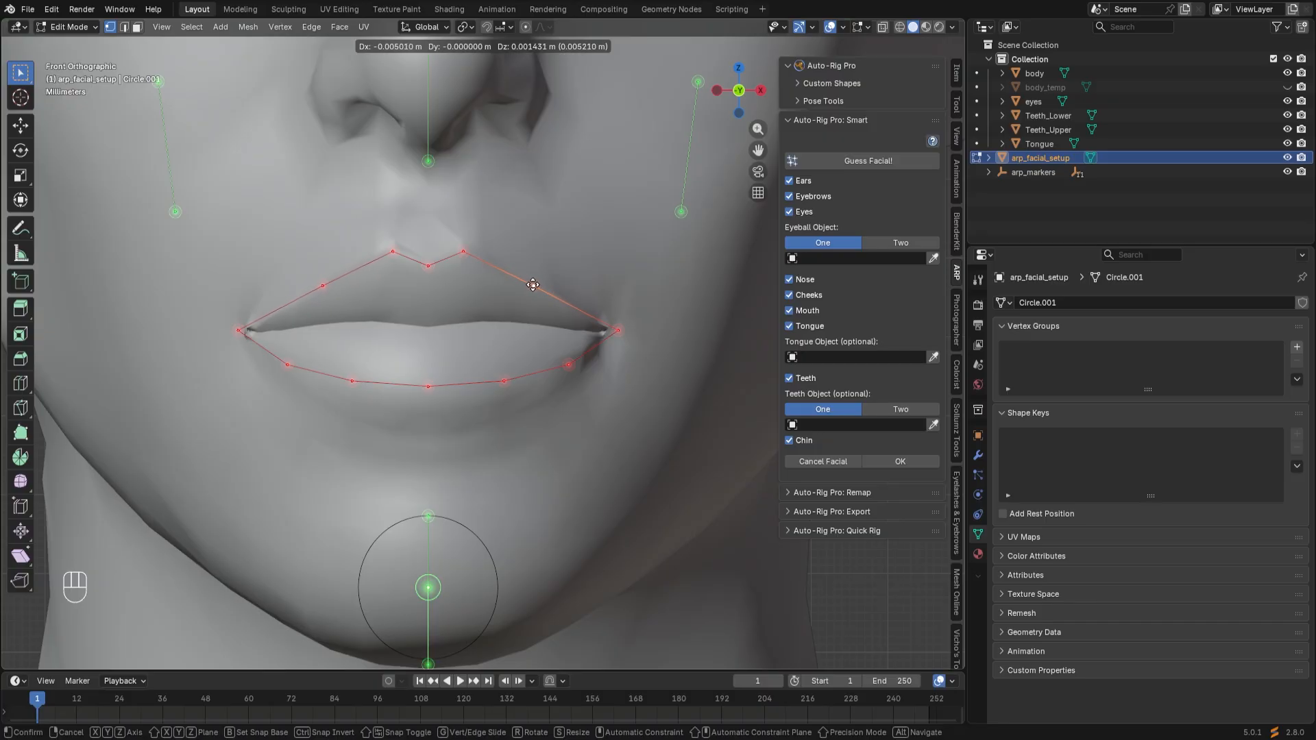
pyautogui.click(532, 284)
pyautogui.click(618, 329)
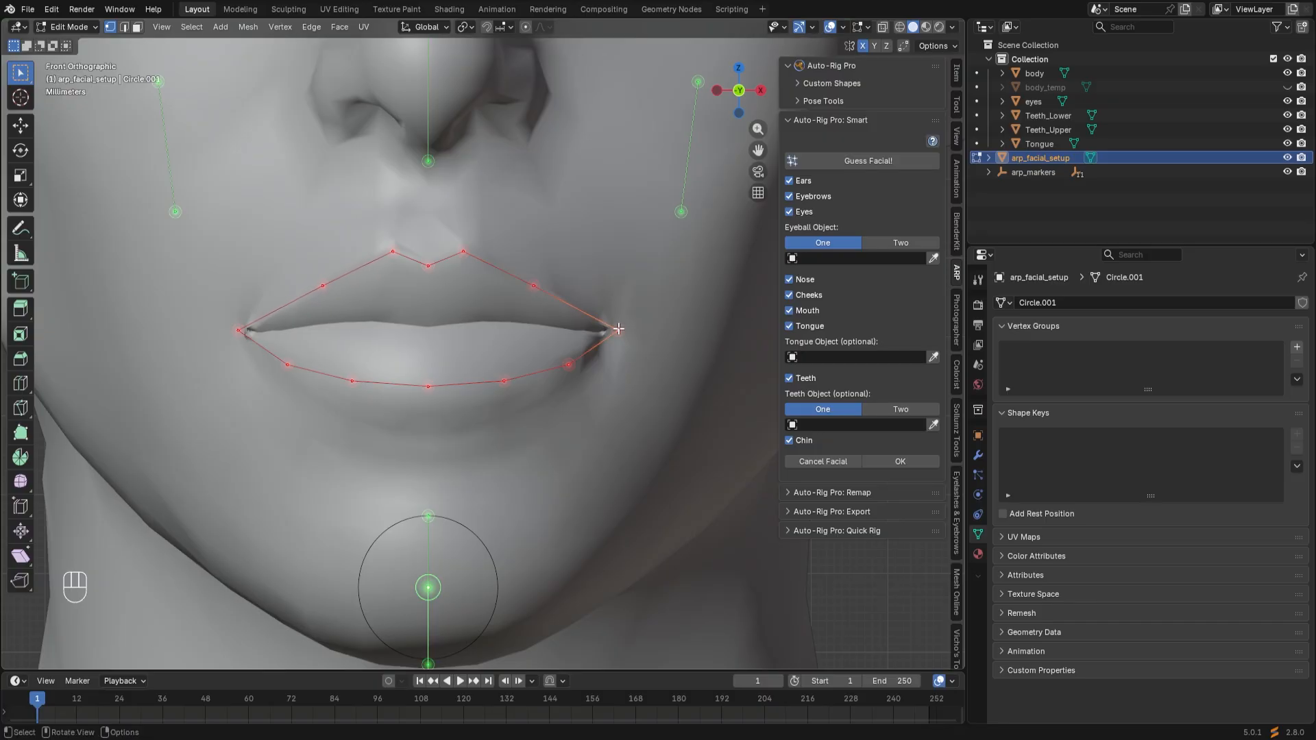
pyautogui.press('g')
pyautogui.click(603, 329)
# Move the outer, centre and intermediate lower lip markers down onto the lower lip's outline.
pyautogui.click(567, 364)
pyautogui.press('g')
pyautogui.click(554, 388)
pyautogui.click(430, 388)
pyautogui.press('g')
pyautogui.click(430, 417)
pyautogui.click(500, 372)
pyautogui.press('g')
pyautogui.click(499, 398)
# Move the lower nose marker up from the base of the nose onto the nose tip.
pyautogui.scroll(-2, 499, 398)
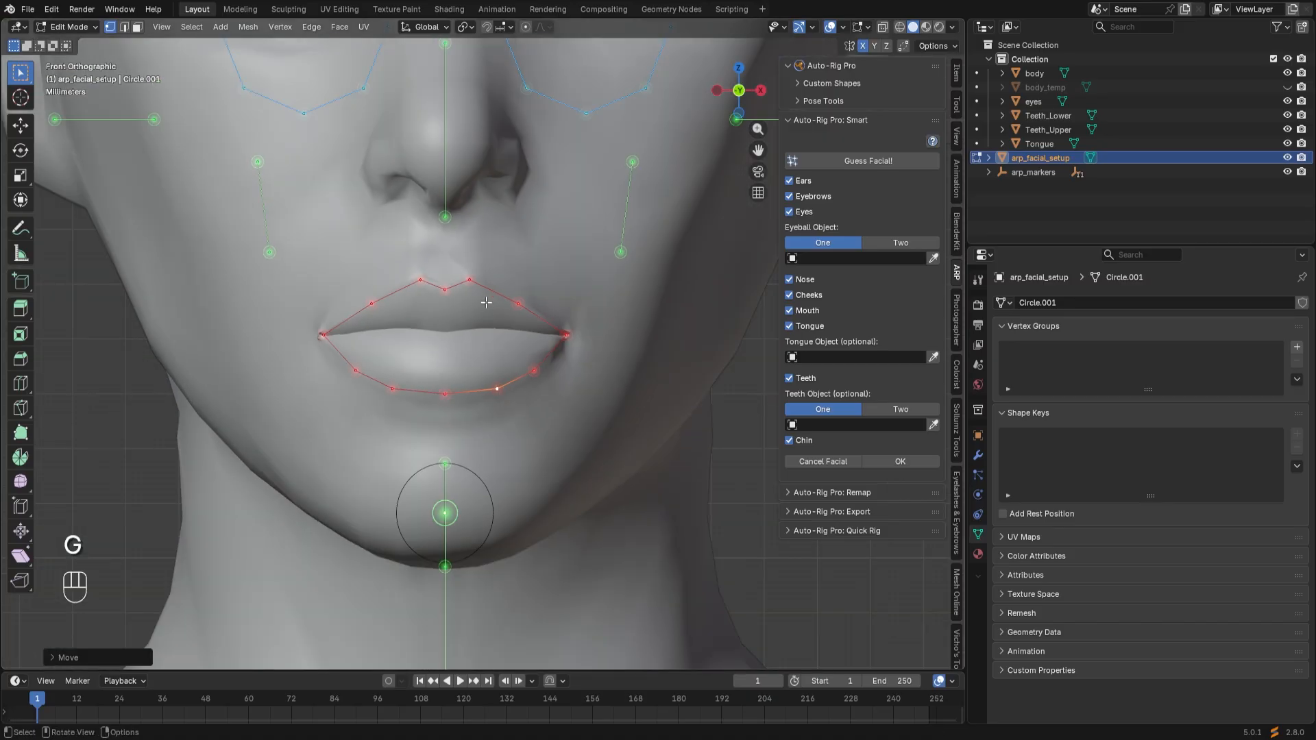
pyautogui.keyDown('shift'); pyautogui.scroll(5, 457, 401); pyautogui.keyUp('shift')
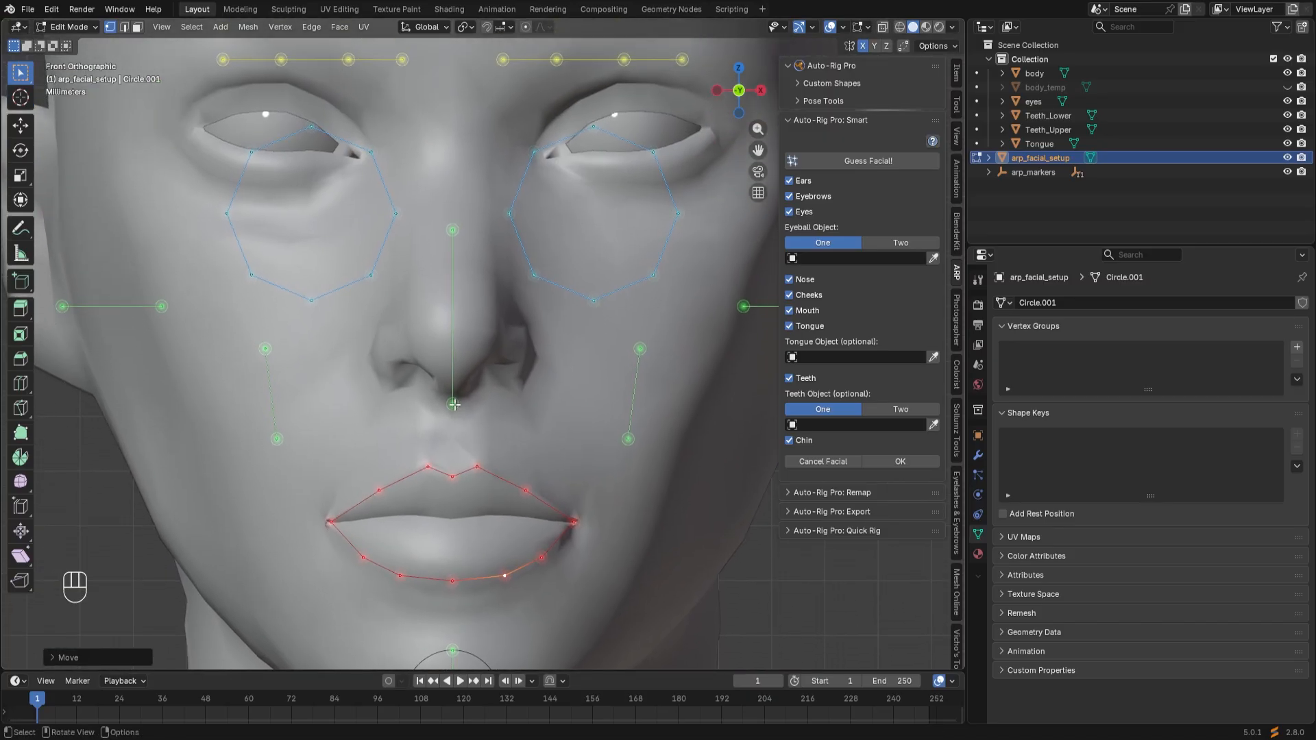
pyautogui.click(454, 404)
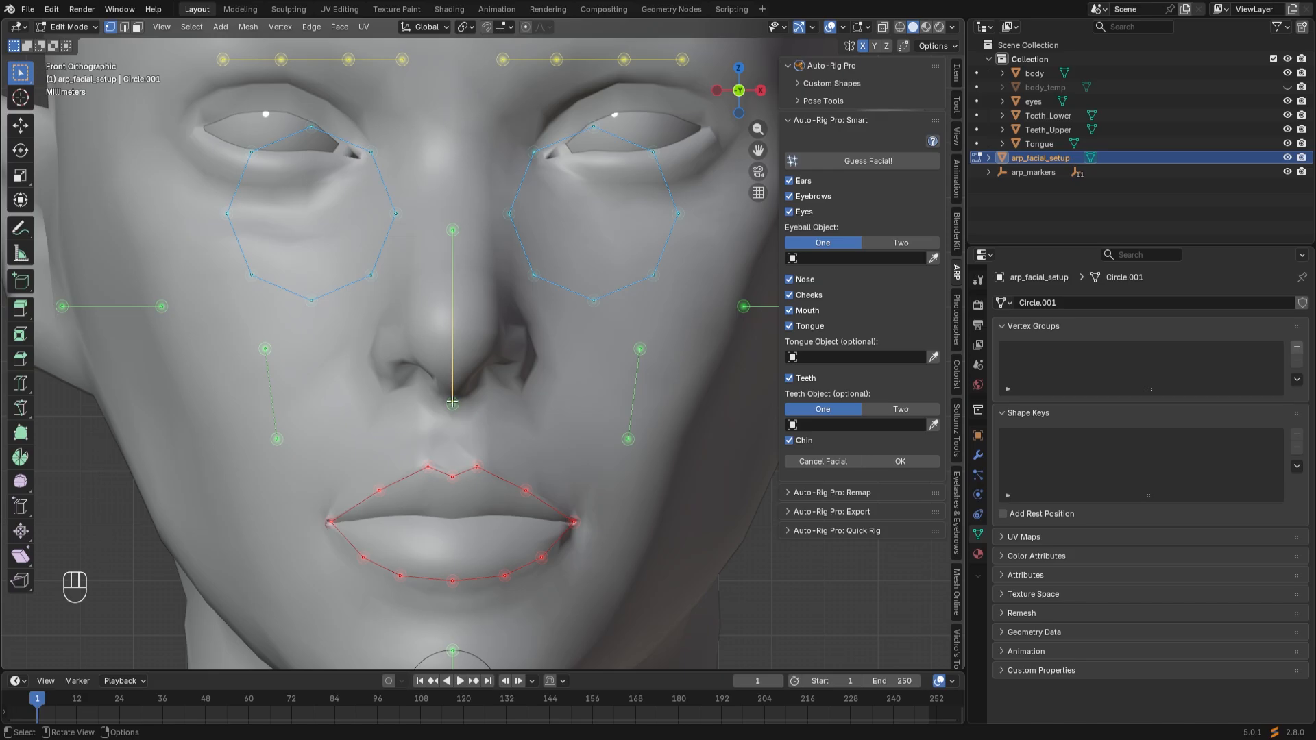
pyautogui.press('g')
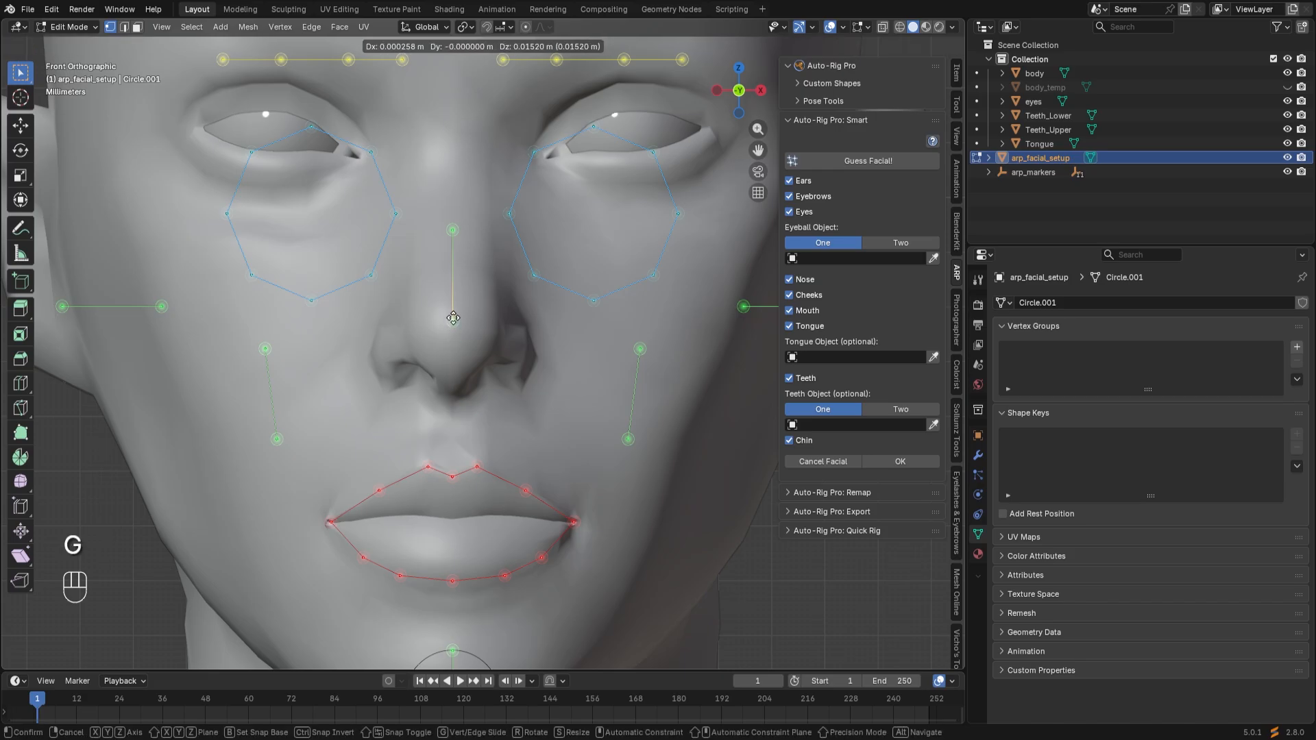
pyautogui.click(453, 319)
pyautogui.keyDown('shift'); pyautogui.scroll(4, 455, 339); pyautogui.keyUp('shift')
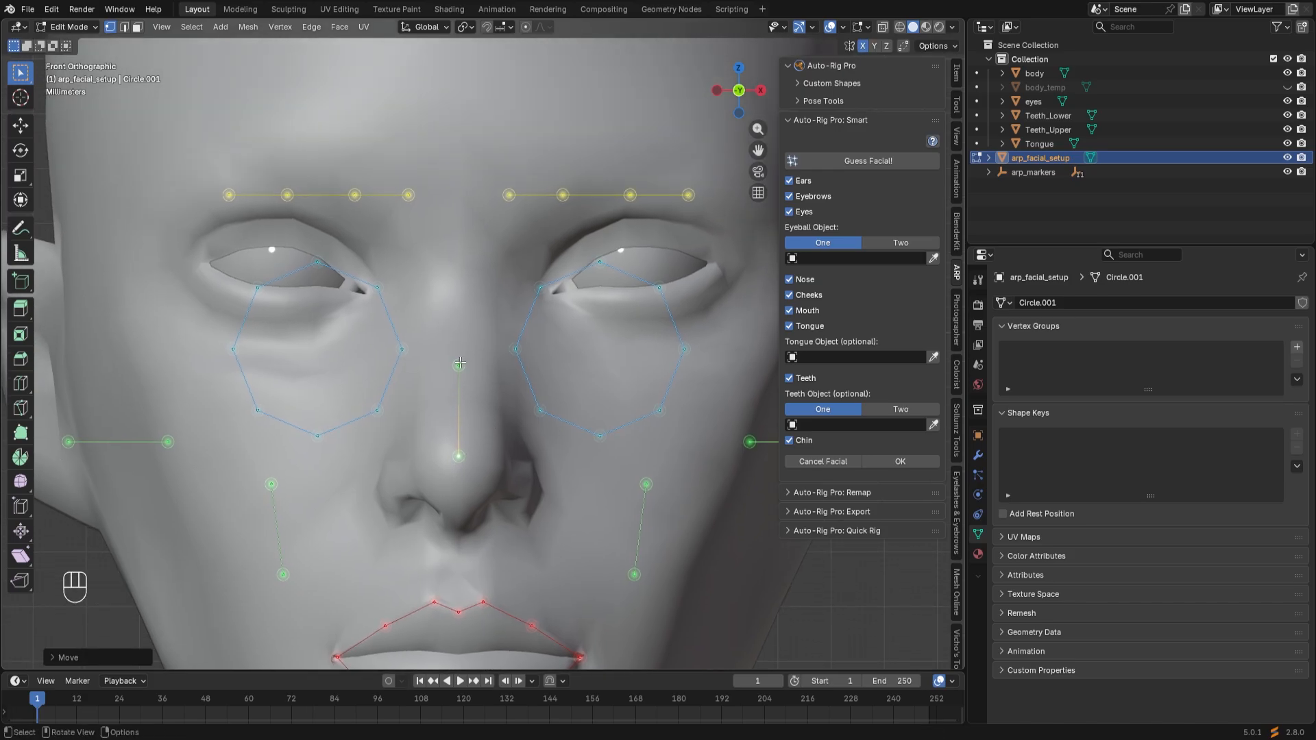
# Raise the upper nose marker onto the bridge of the nose between the eyes.
pyautogui.press('g')
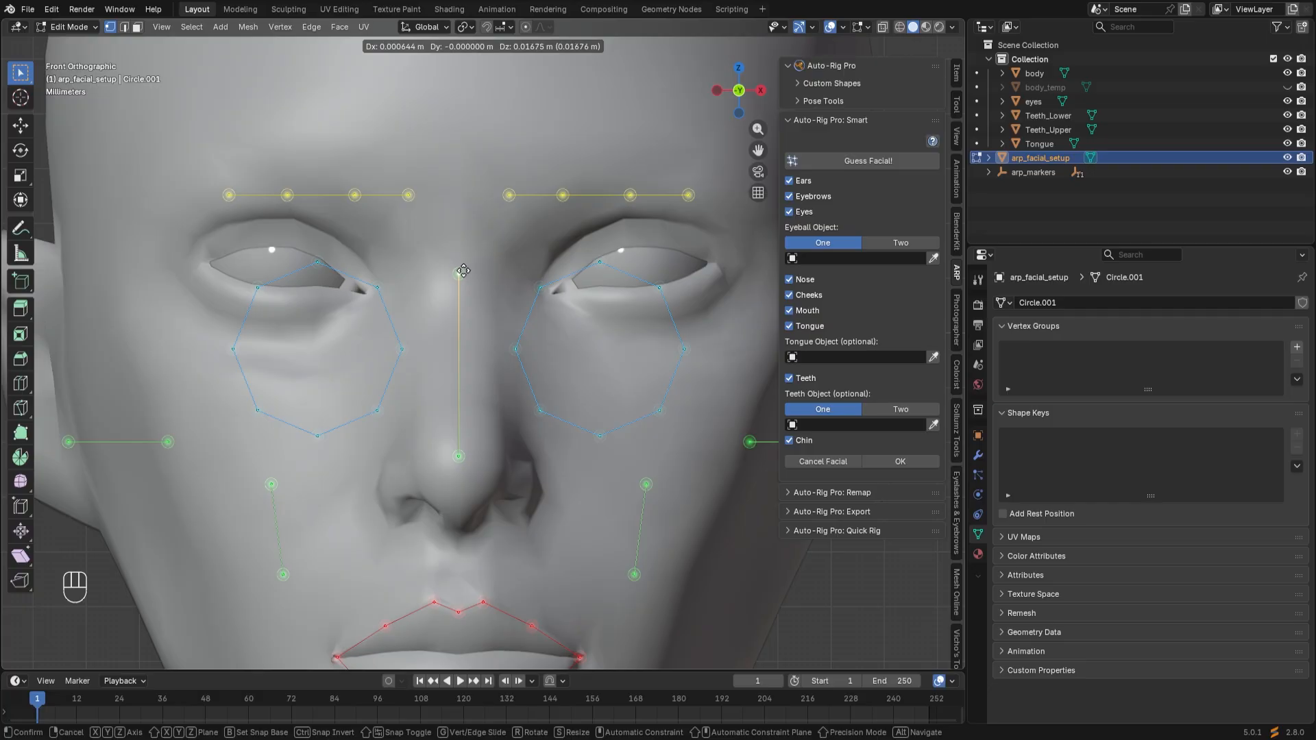
pyautogui.click(463, 271)
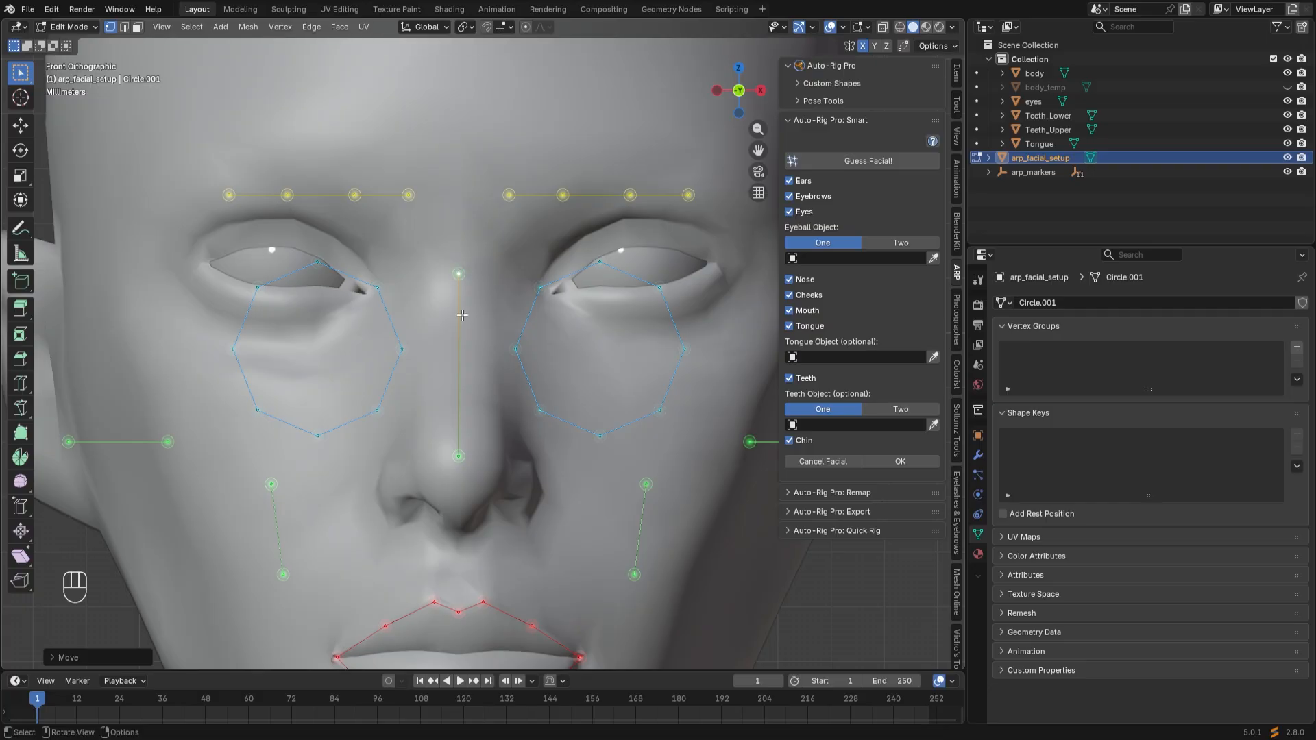
# Move the lower cheek markers outward and down beside the mouth, and the upper ones out and up onto the cheekbones.
pyautogui.keyDown('shift'); pyautogui.moveTo(532, 479); pyautogui.dragTo(364, 331, button='middle'); pyautogui.keyUp('shift')
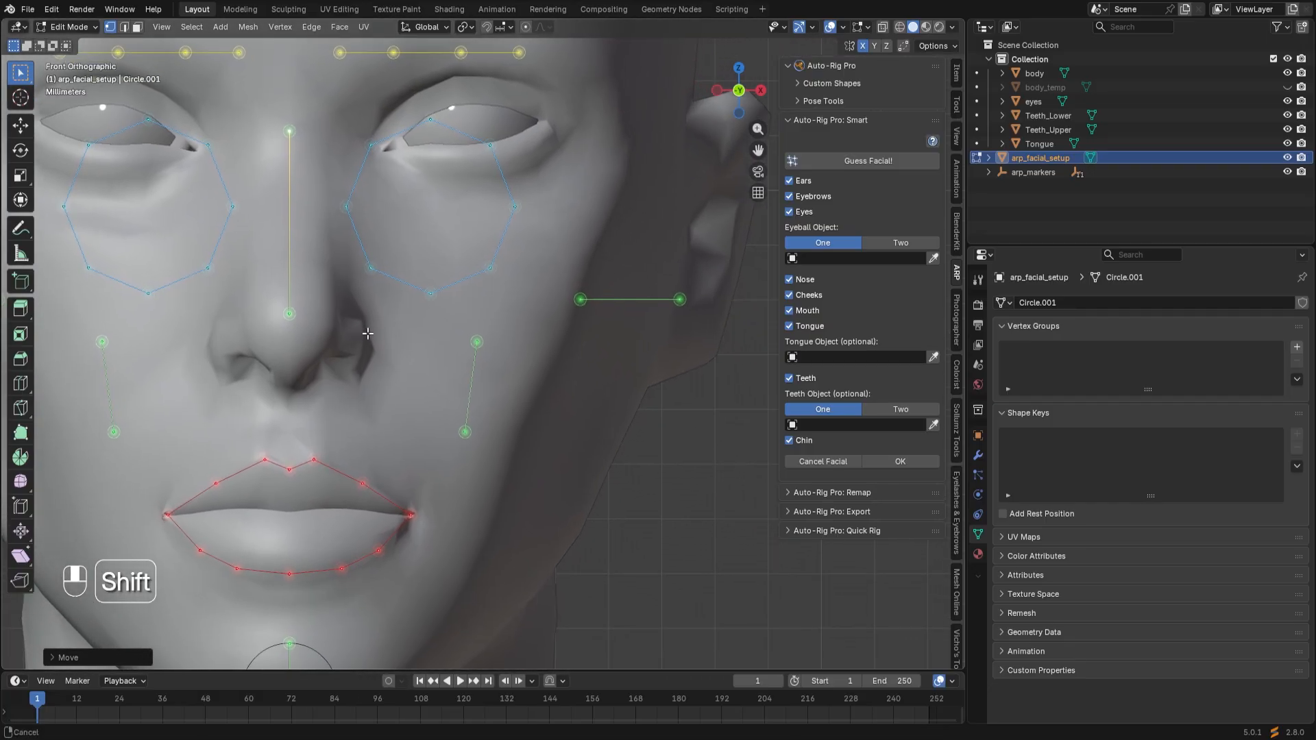
pyautogui.click(465, 430)
pyautogui.press('g')
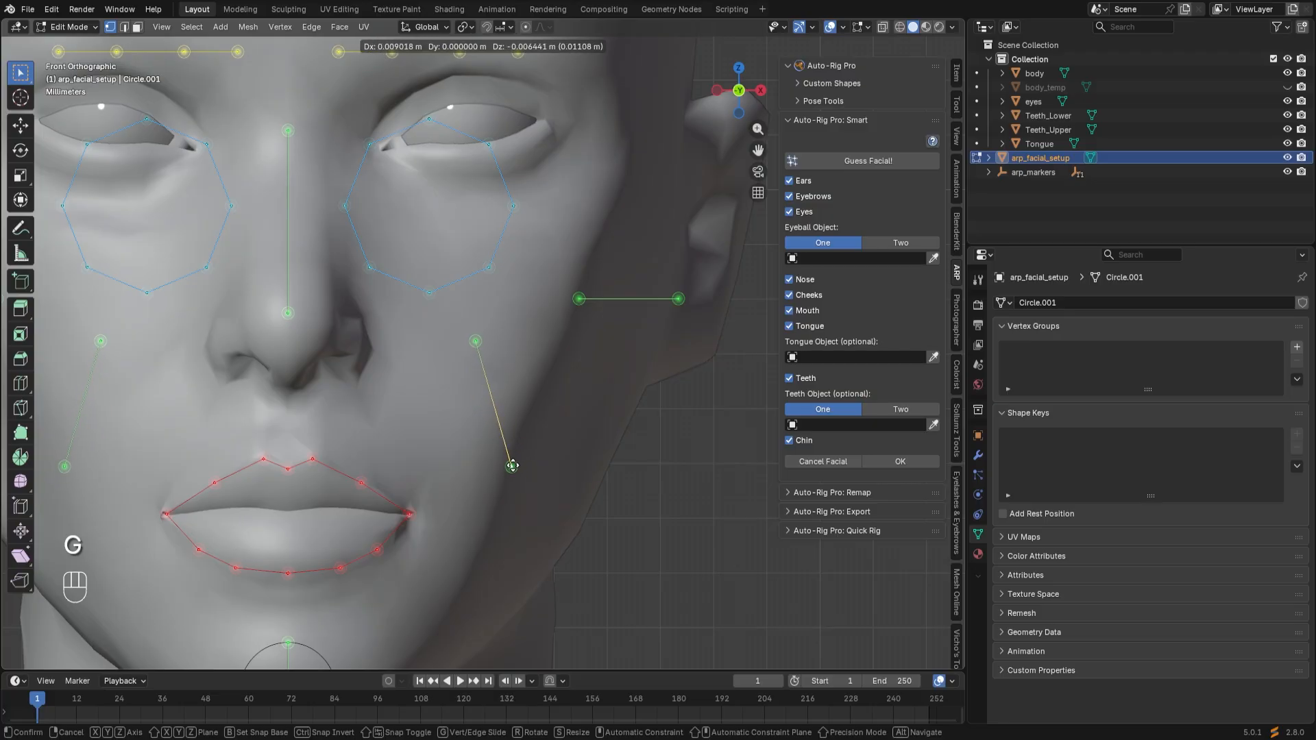
pyautogui.click(512, 466)
pyautogui.click(477, 340)
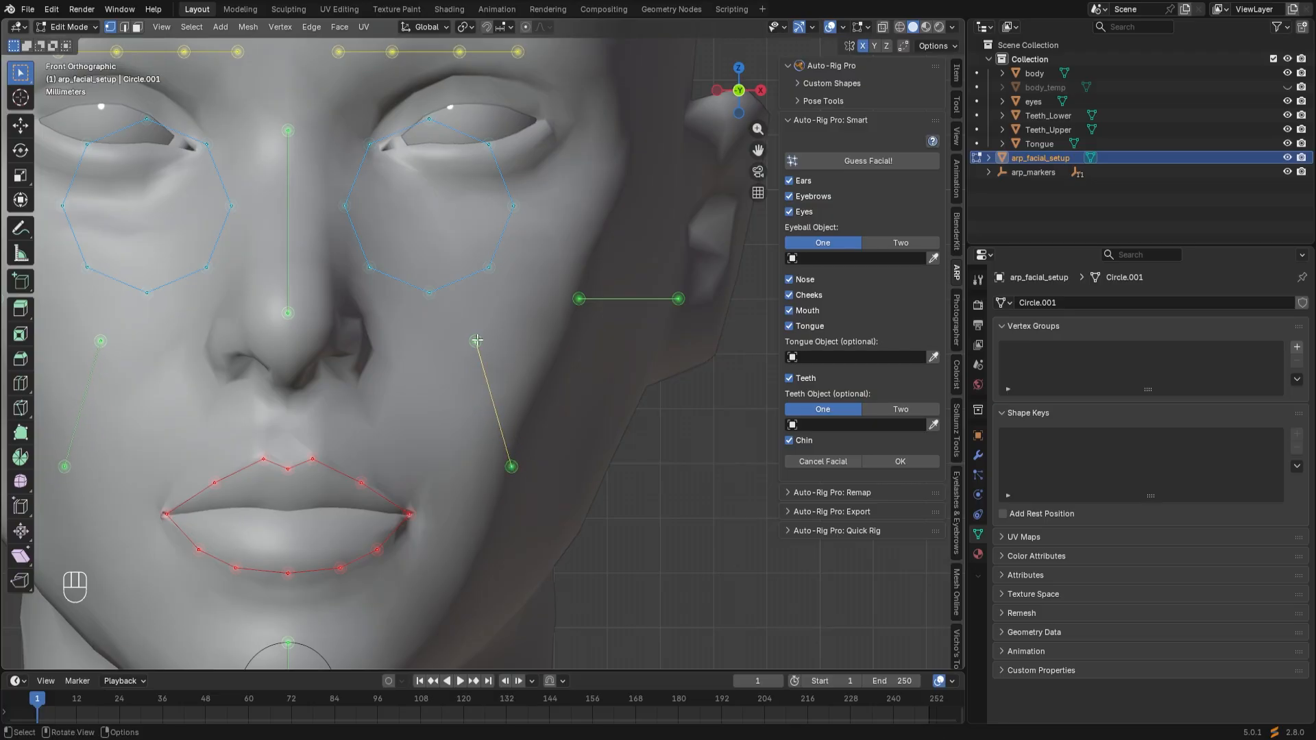
pyautogui.press('g')
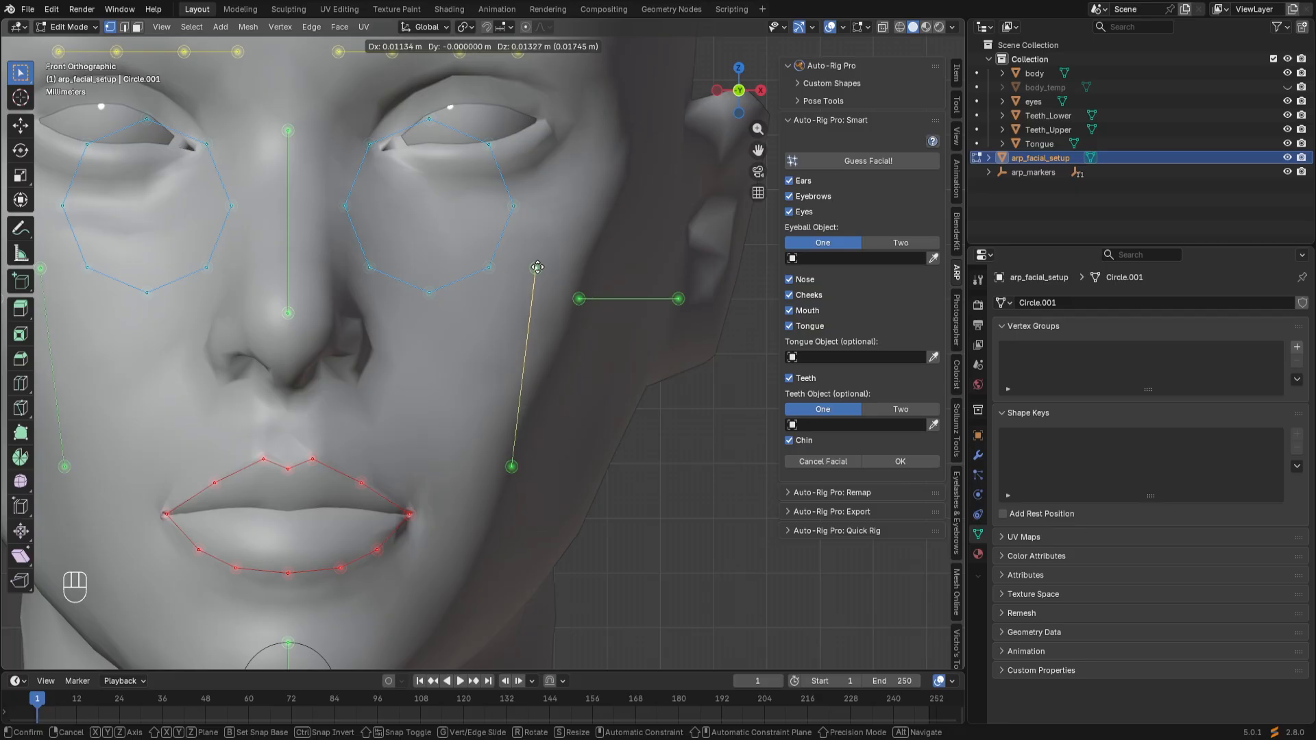
pyautogui.click(538, 267)
# Place the inner ear marker on the earlobe and the outer ear marker at the top of the ear.
pyautogui.keyDown('shift'); pyautogui.moveTo(537, 267); pyautogui.dragTo(455, 409, button='middle'); pyautogui.keyUp('shift')
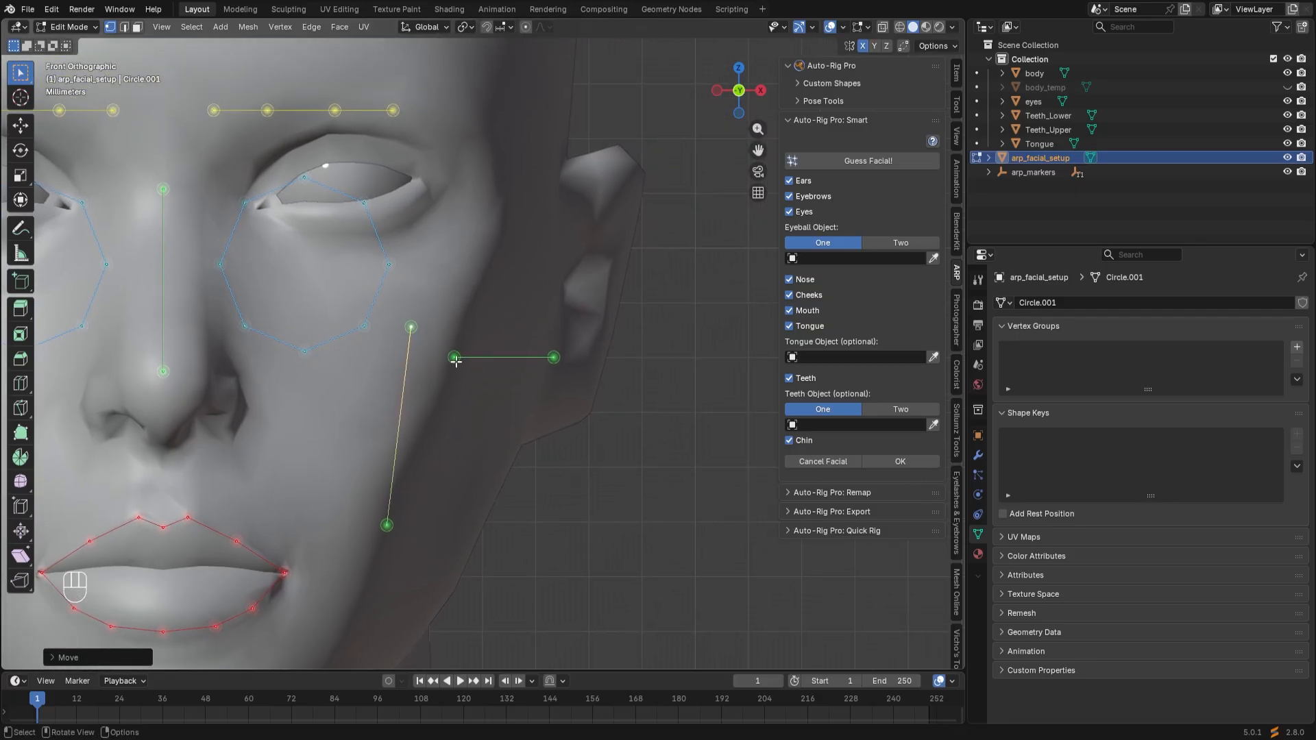
pyautogui.click(455, 357)
pyautogui.press('g')
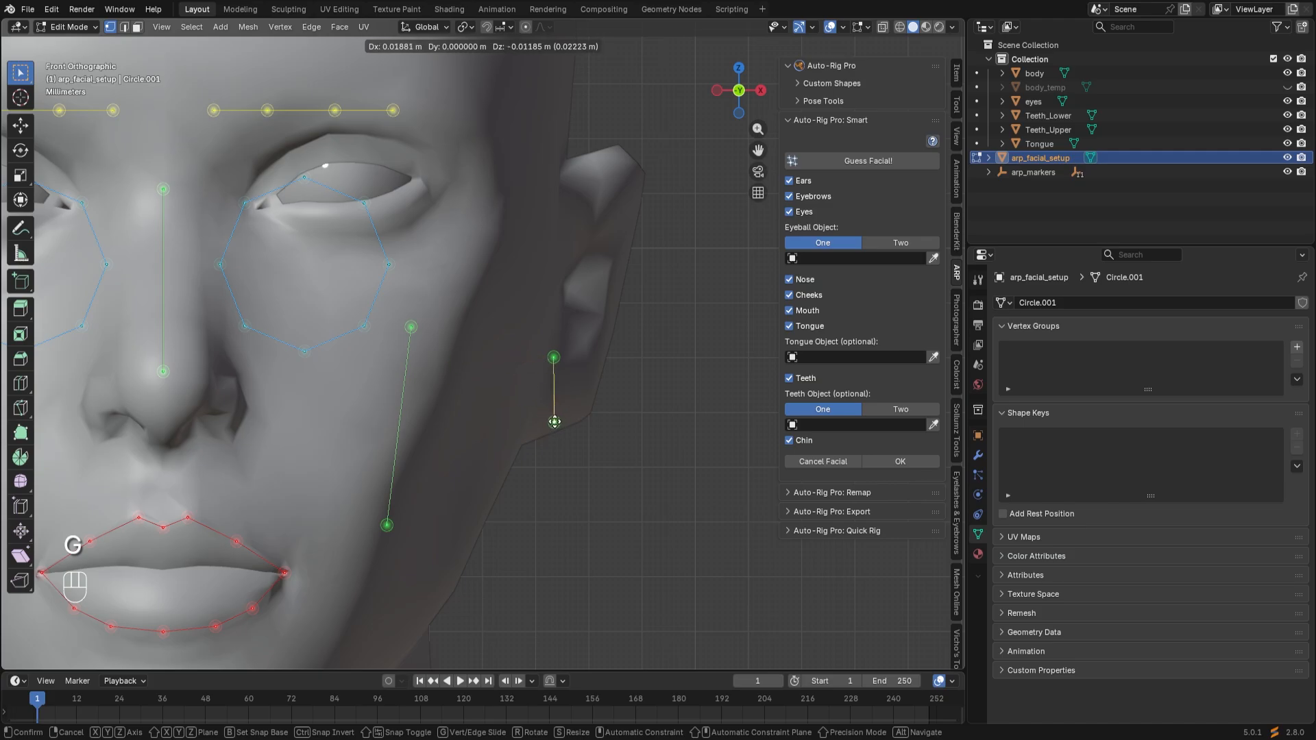
pyautogui.click(552, 425)
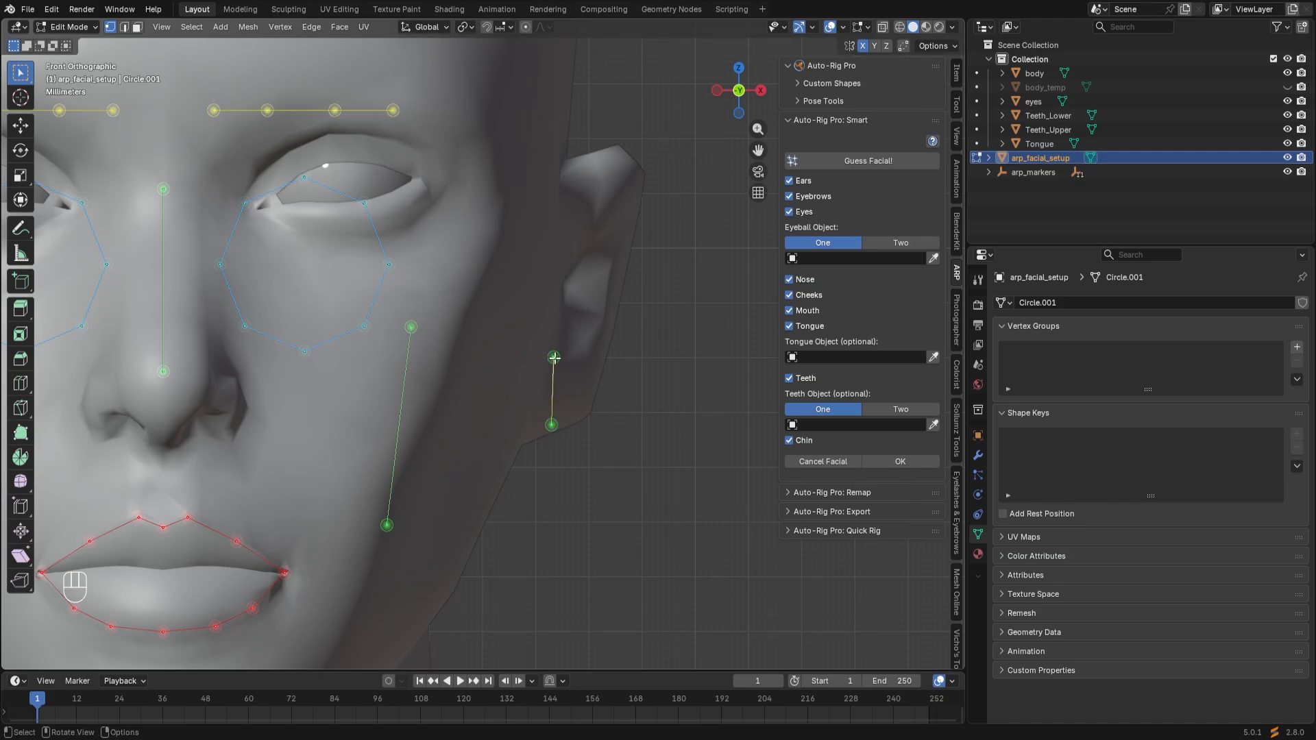
pyautogui.press('g')
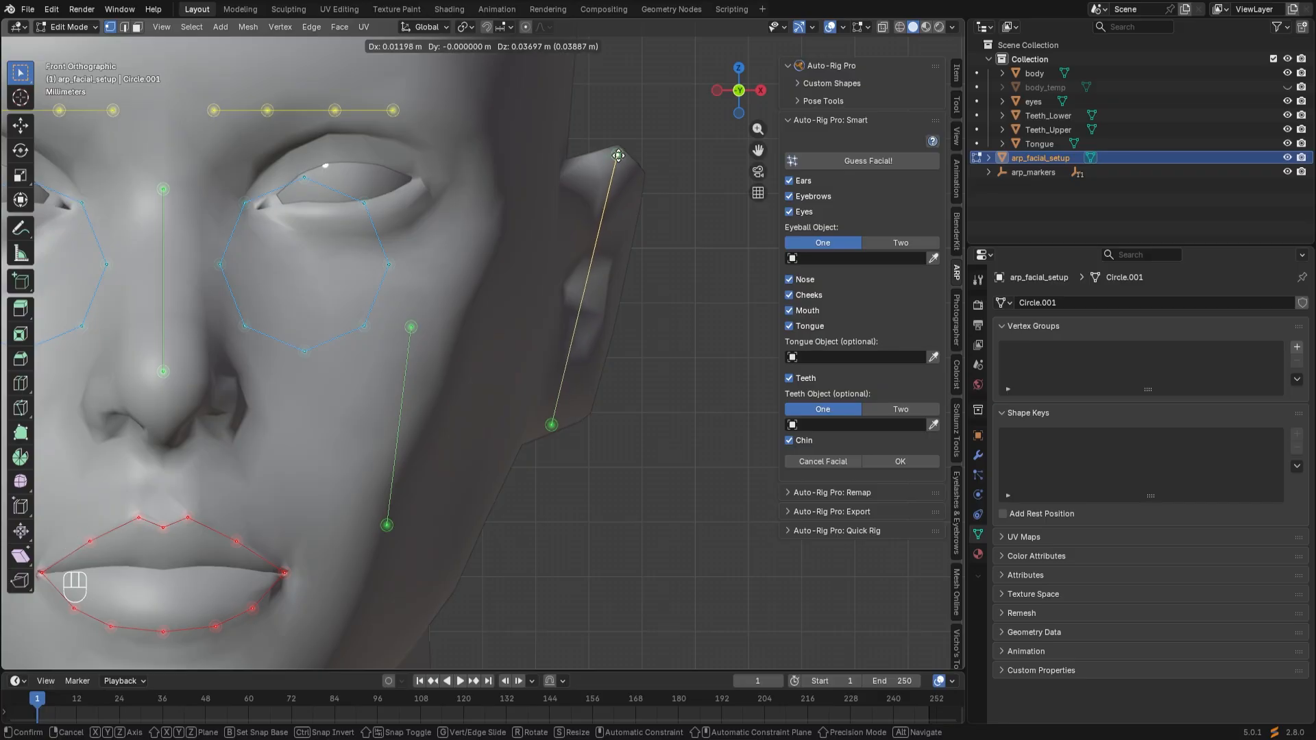
pyautogui.click(617, 155)
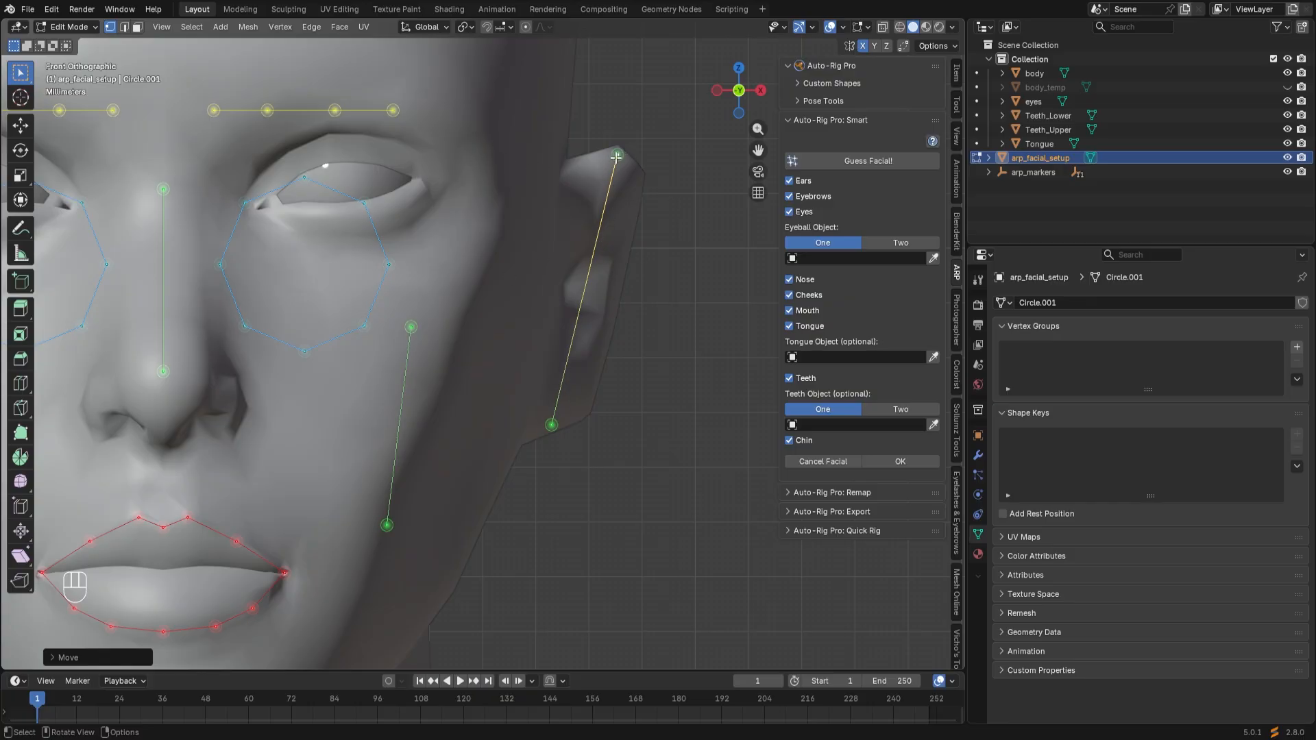
pyautogui.press('g')
pyautogui.click(693, 176)
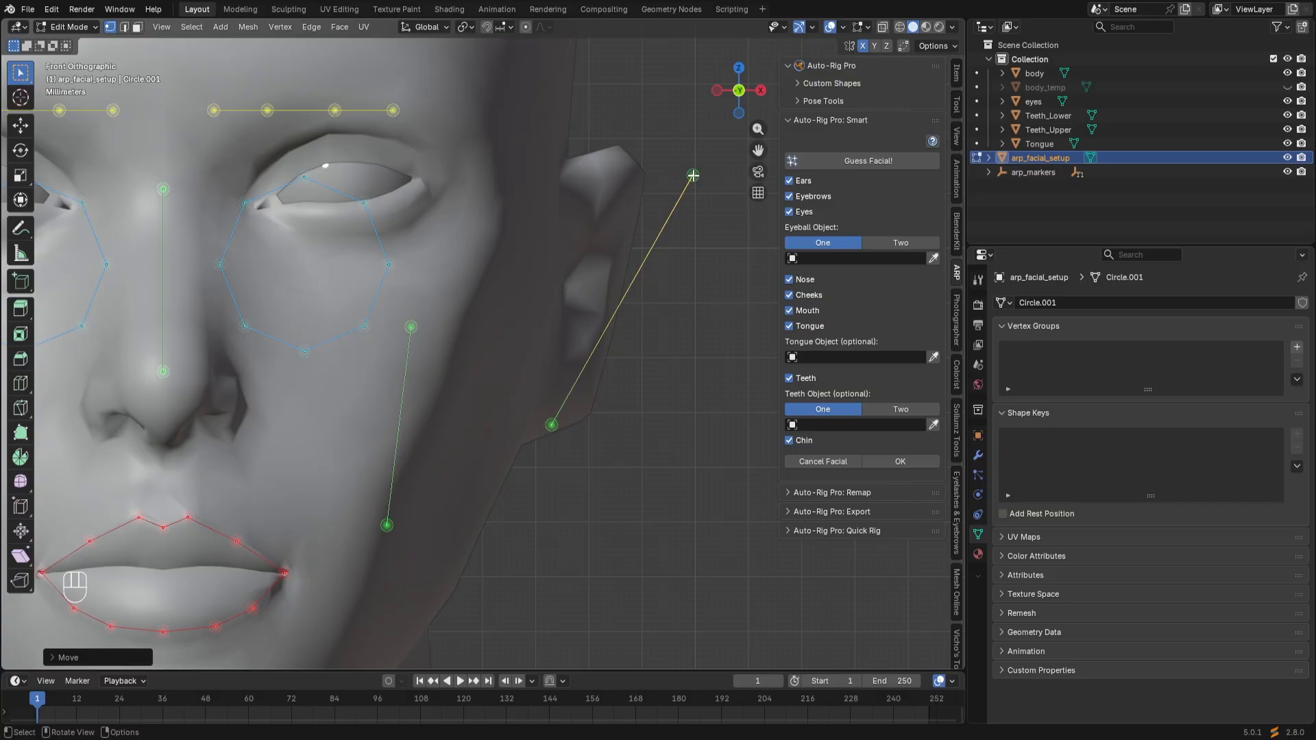
pyautogui.press('g')
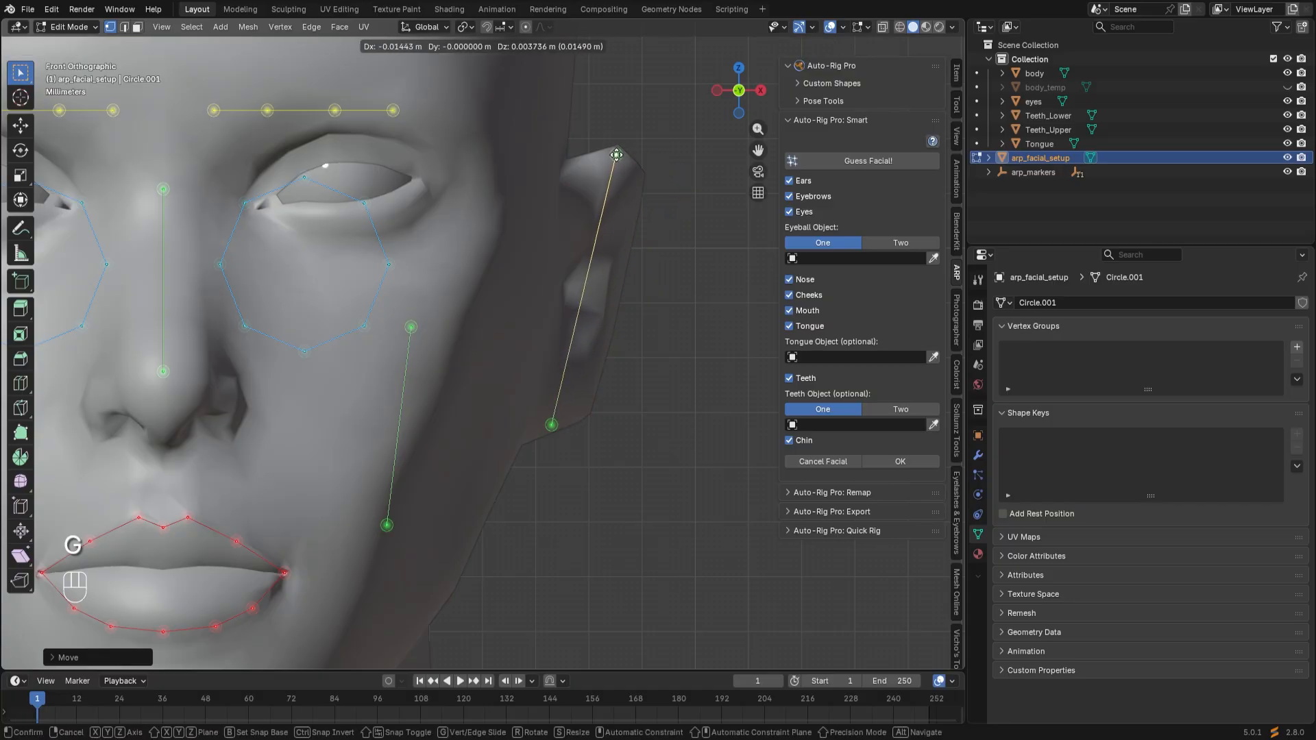
pyautogui.click(616, 155)
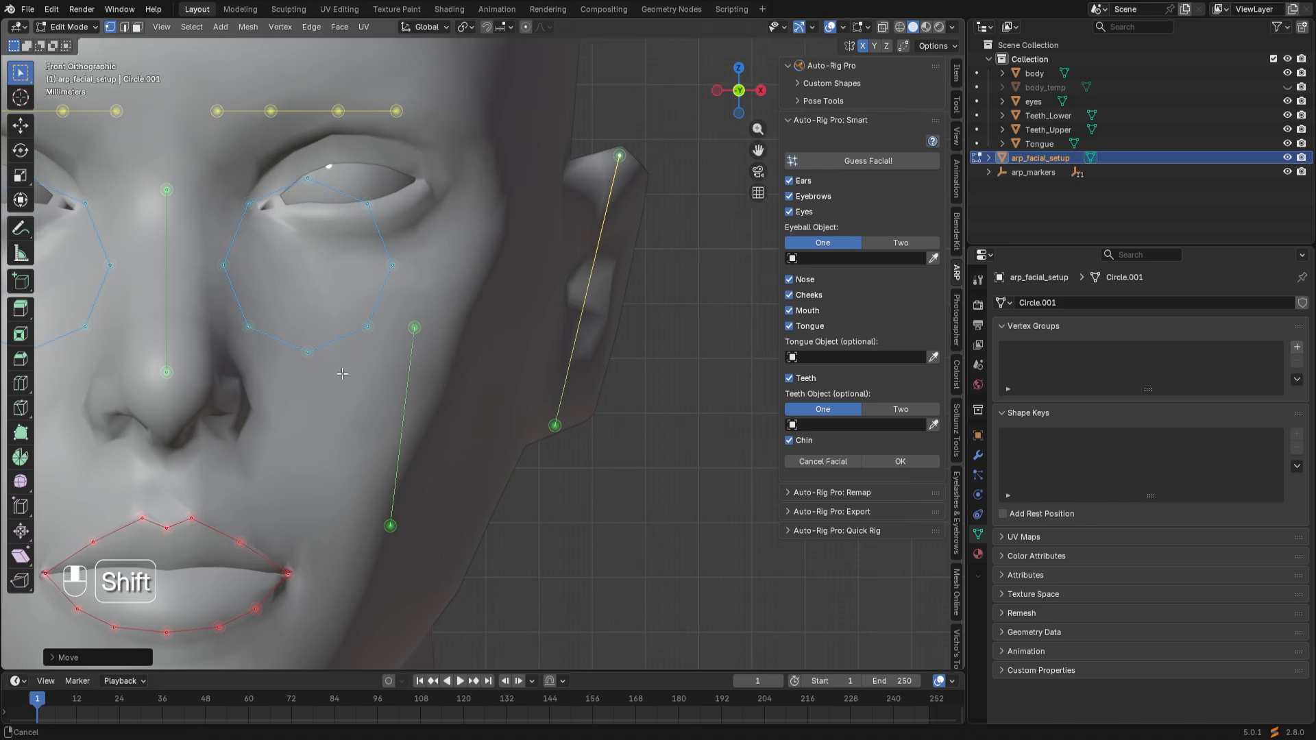
# Fit the whole eyelid marker loop roughly over the eye by flattening it vertically, moving it up and rotating it slightly.
pyautogui.keyDown('shift'); pyautogui.moveTo(340, 374); pyautogui.dragTo(505, 429, button='middle'); pyautogui.keyUp('shift')
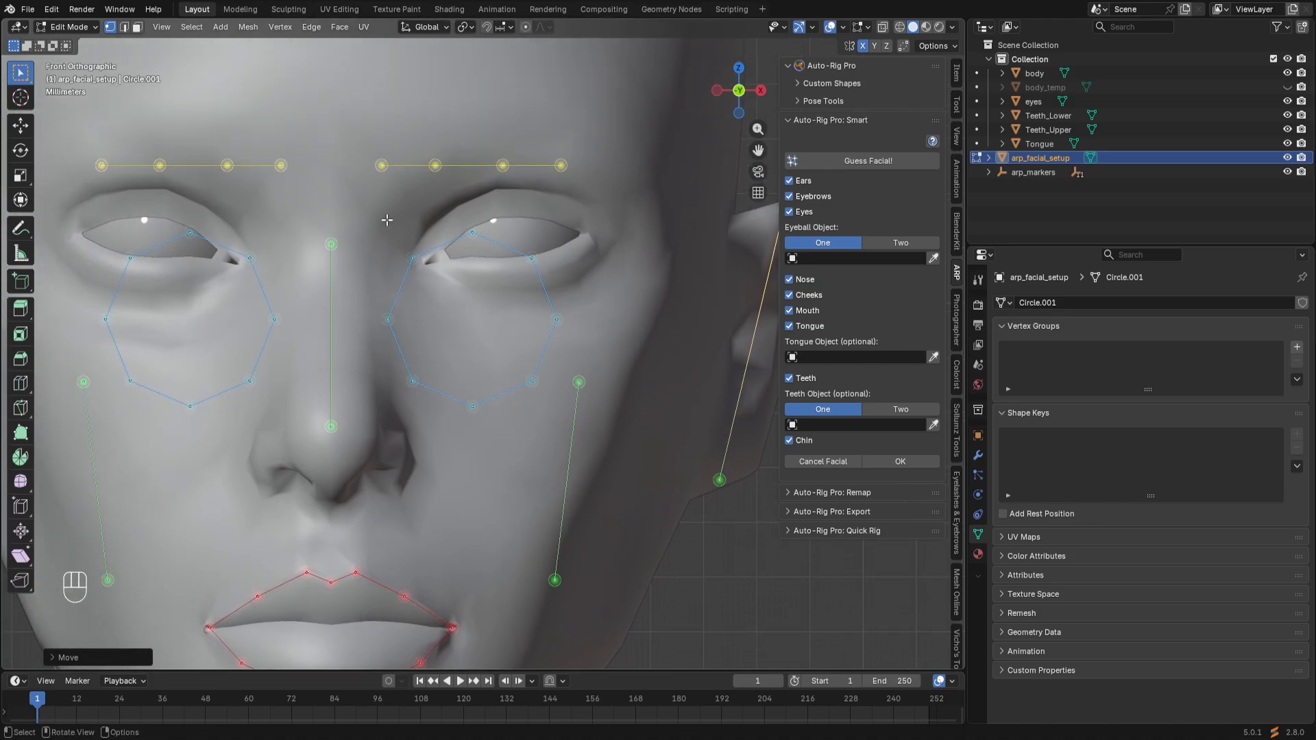
pyautogui.moveTo(387, 220); pyautogui.dragTo(561, 414)
pyautogui.click(20, 175)
pyautogui.moveTo(472, 269); pyautogui.dragTo(471, 306)
pyautogui.press('g')
pyautogui.click(511, 228)
pyautogui.click(20, 150)
pyautogui.moveTo(536, 193); pyautogui.dragTo(527, 190)
# Move the outer eye corner marker onto the corner and the outermost upper eyelid marker onto the lid edge.
pyautogui.scroll(3, 532, 220)
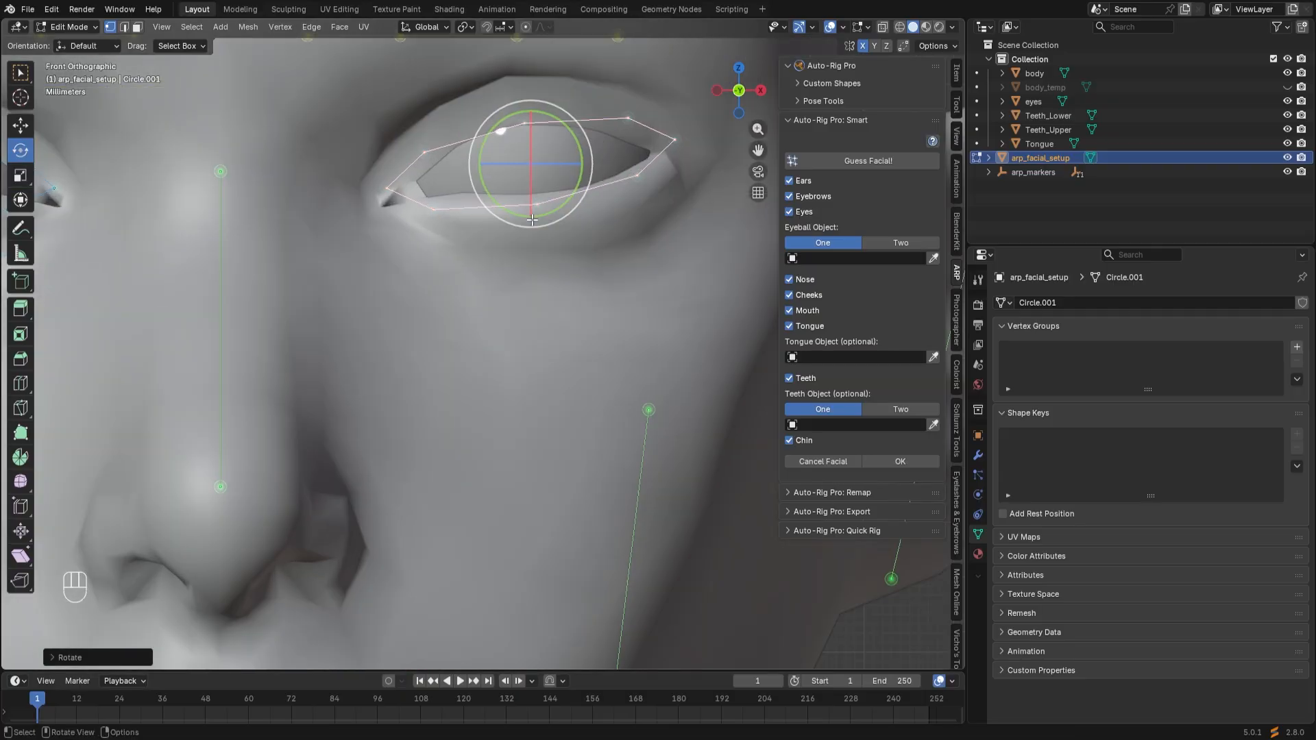
pyautogui.keyDown('shift'); pyautogui.moveTo(532, 219); pyautogui.dragTo(394, 334, button='middle'); pyautogui.keyUp('shift')
pyautogui.click(538, 254)
pyautogui.press('g')
pyautogui.click(517, 267)
pyautogui.click(491, 233)
pyautogui.press('g')
pyautogui.click(466, 244)
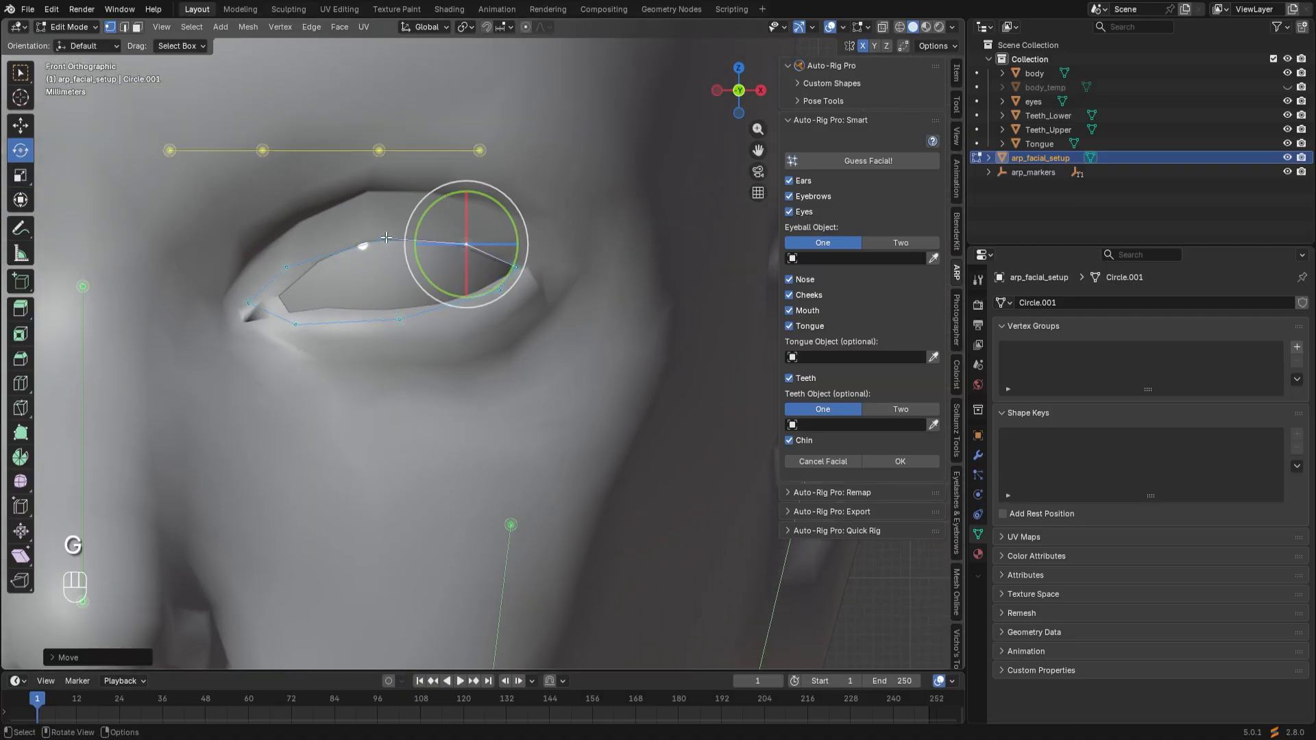
# Align the middle and inner upper eyelid markers with the edge of the upper lid.
pyautogui.click(386, 238)
pyautogui.press('g')
pyautogui.click(382, 236)
pyautogui.click(286, 267)
pyautogui.press('g')
pyautogui.click(314, 260)
# Move the inner eye corner marker onto the tear duct and the inner and middle lower eyelid markers onto the lower lid edge.
pyautogui.click(251, 303)
pyautogui.press('g')
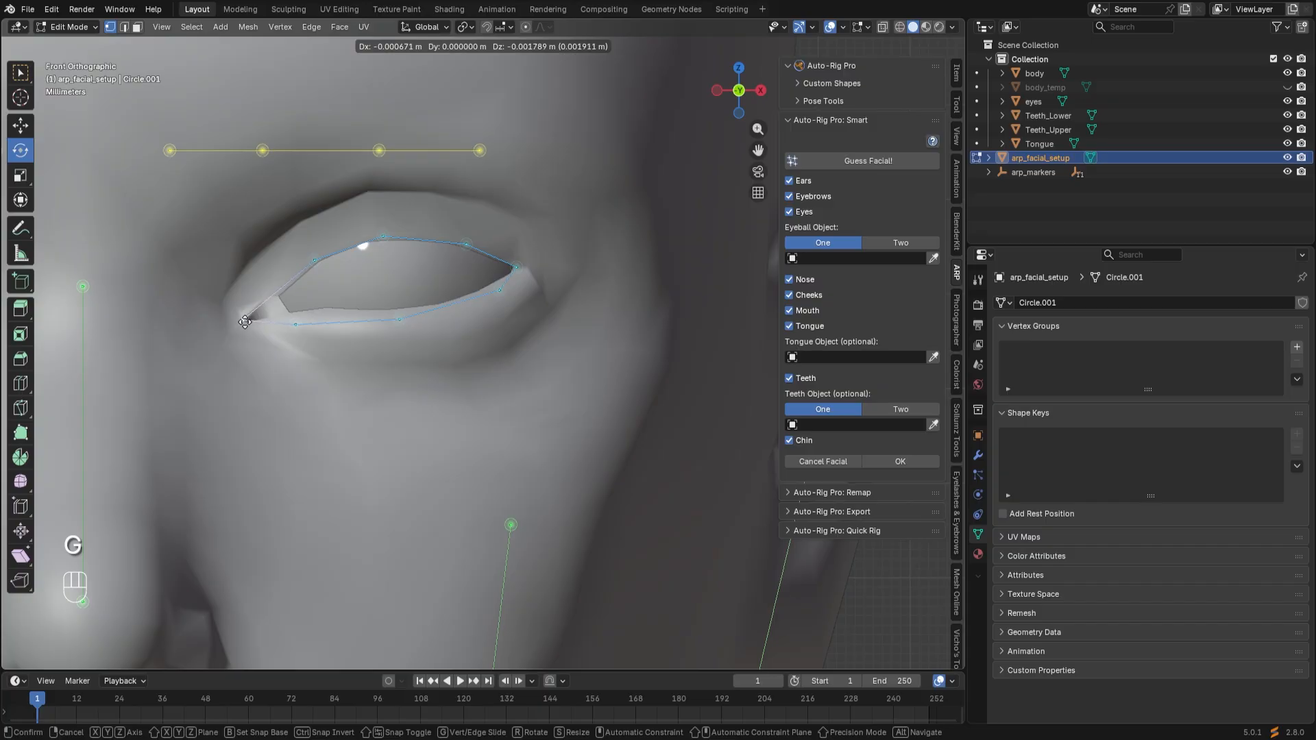
pyautogui.click(244, 322)
pyautogui.click(295, 324)
pyautogui.press('g')
pyautogui.click(325, 313)
pyautogui.click(399, 319)
pyautogui.press('g')
pyautogui.click(404, 312)
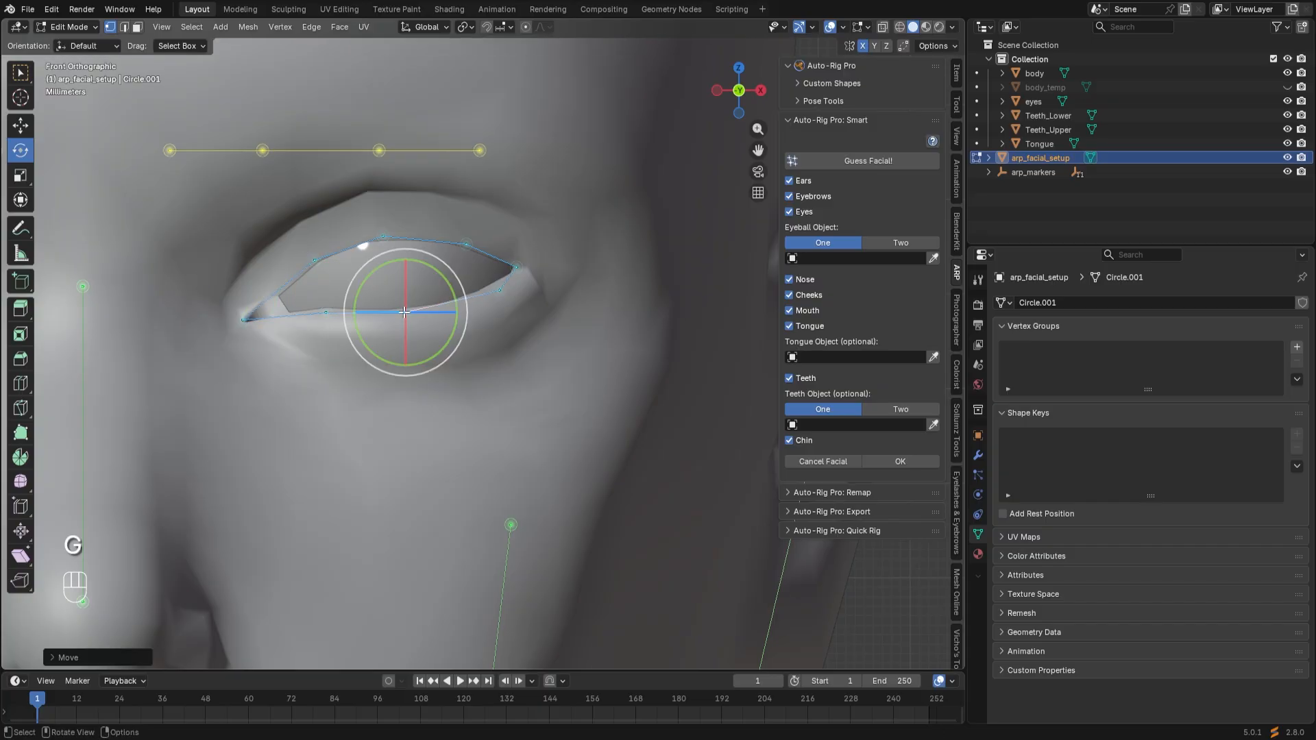
# Move the four eyebrow markers of one side together up and outward onto the brow area.
pyautogui.scroll(-2, 347, 401)
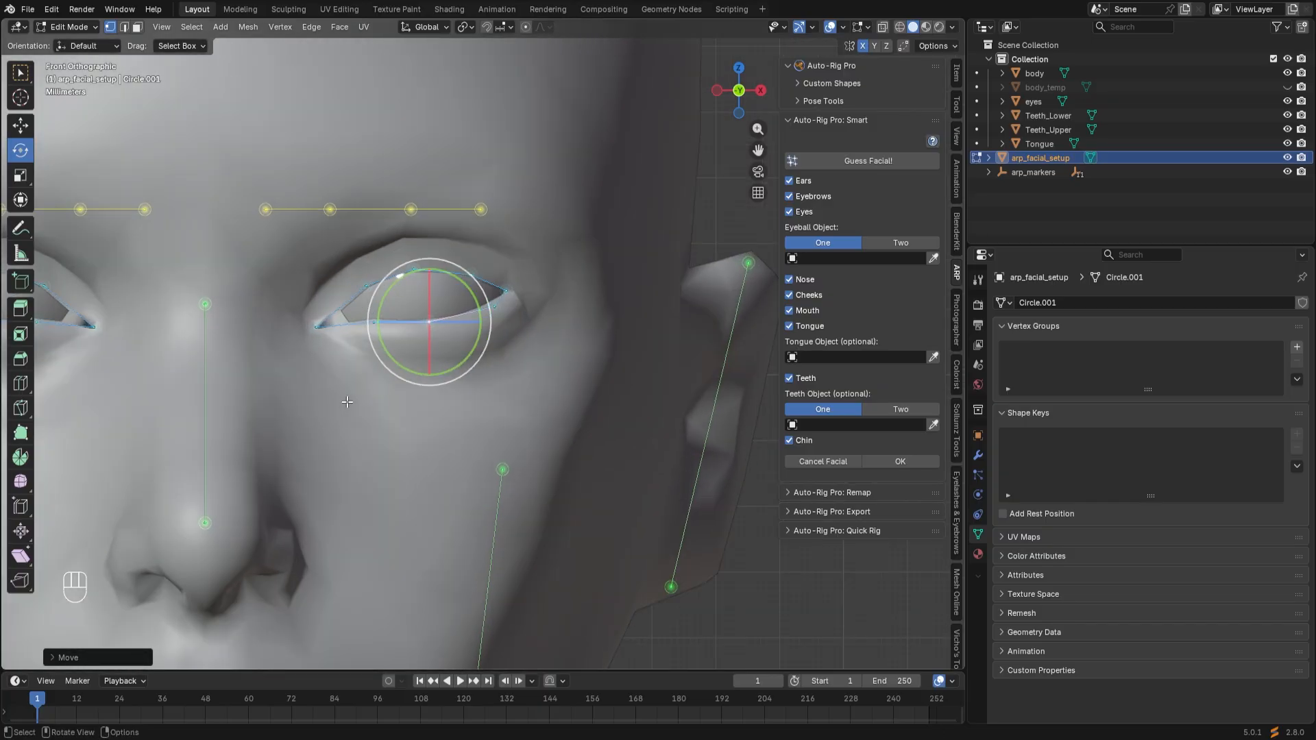
pyautogui.scroll(-2, 351, 399)
pyautogui.hotkey('alt', 'a')
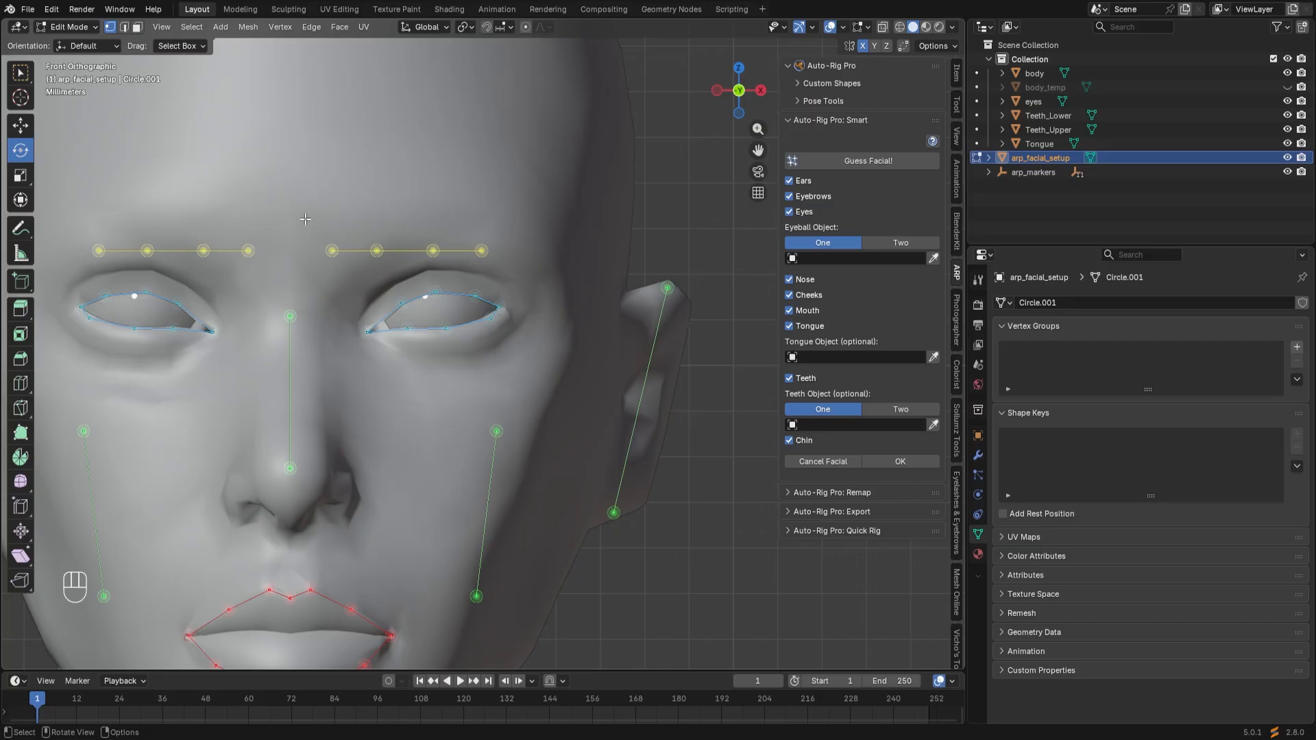
pyautogui.press('b')
pyautogui.moveTo(302, 209); pyautogui.dragTo(513, 267)
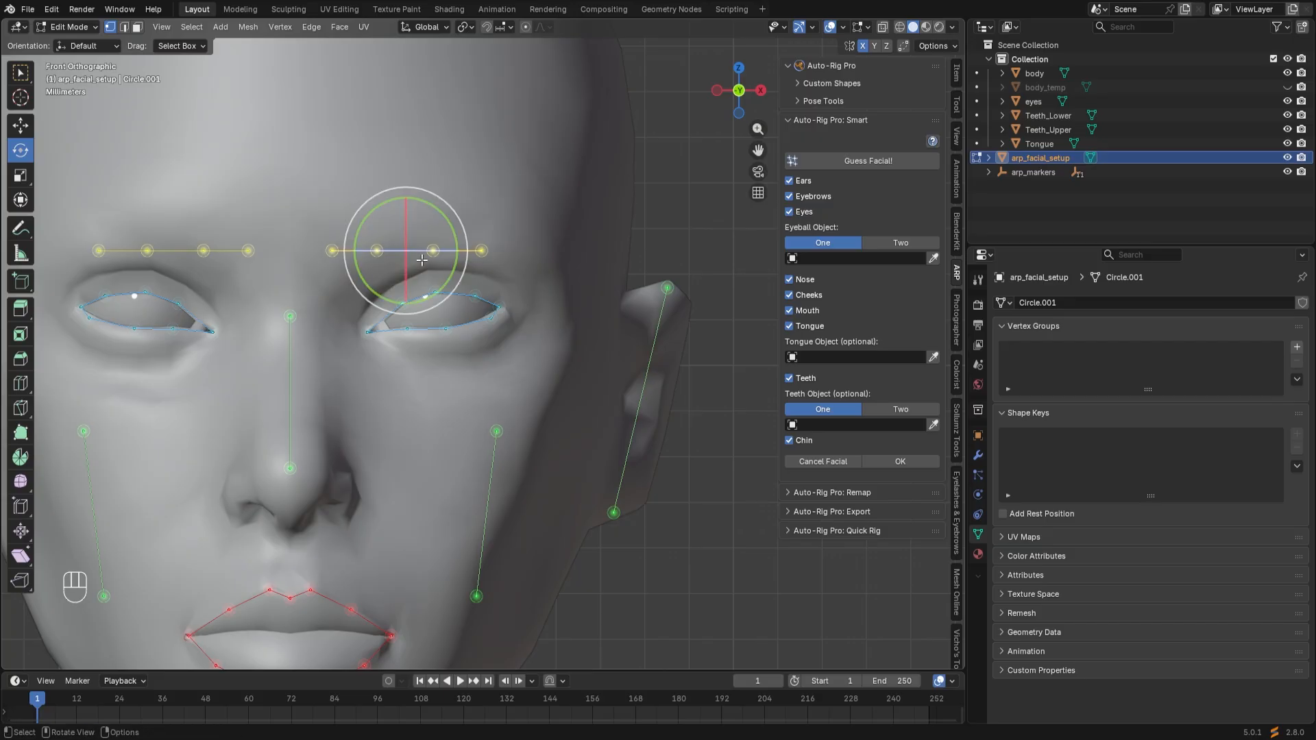
pyautogui.press('g')
pyautogui.click(447, 217)
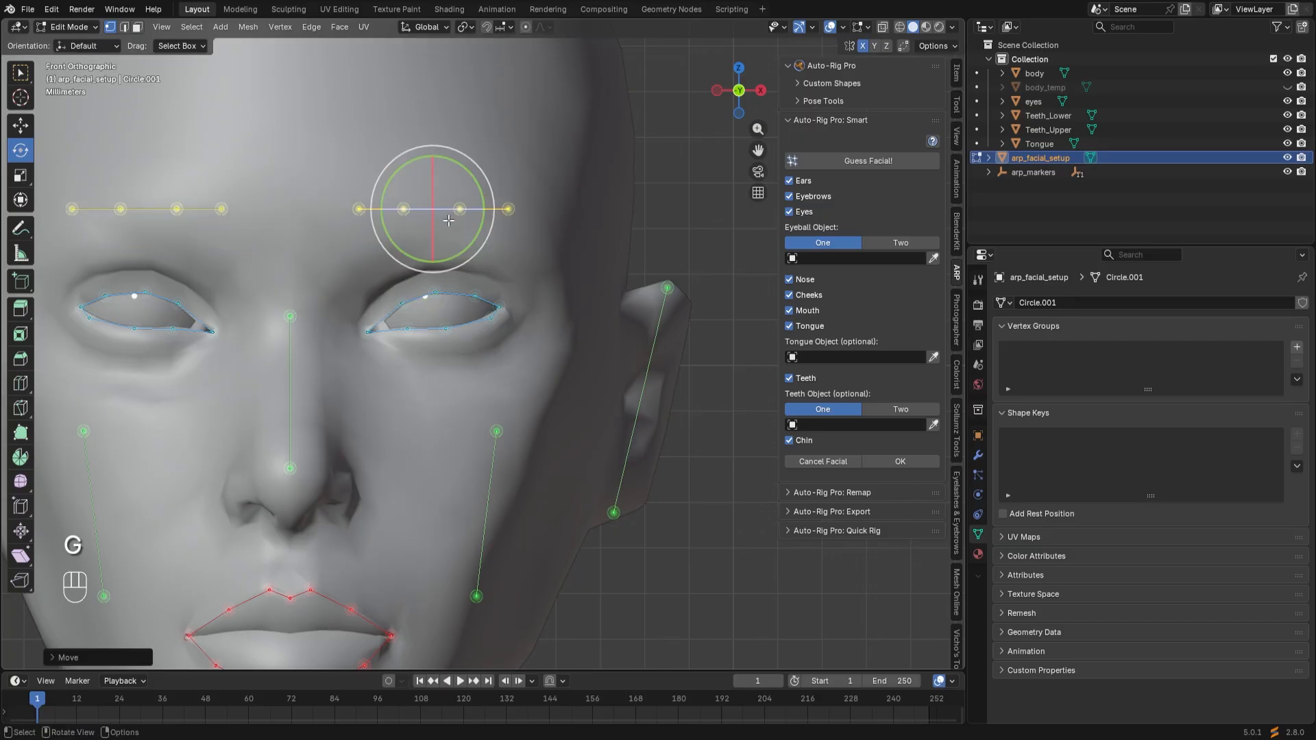
# Display the face in Material Preview and fit the two inner eyebrow markers to the textured brow.
pyautogui.click(927, 27)
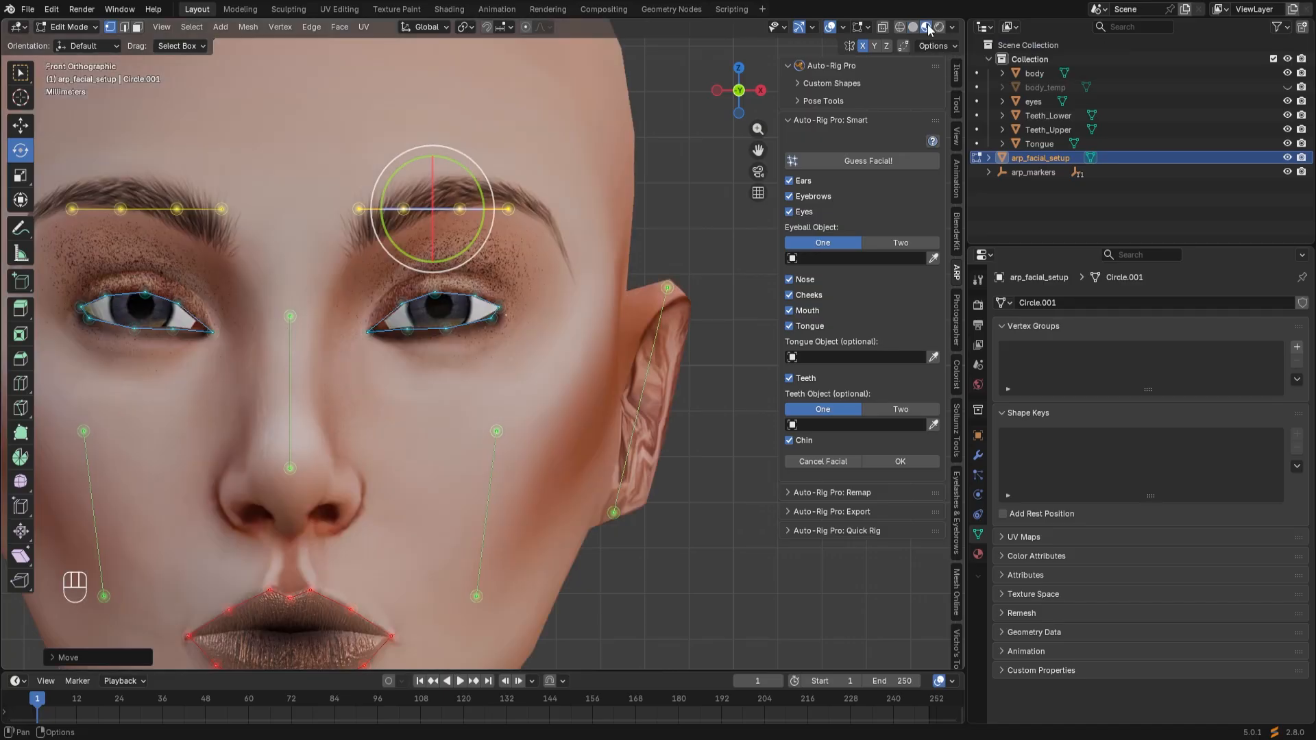
pyautogui.click(360, 209)
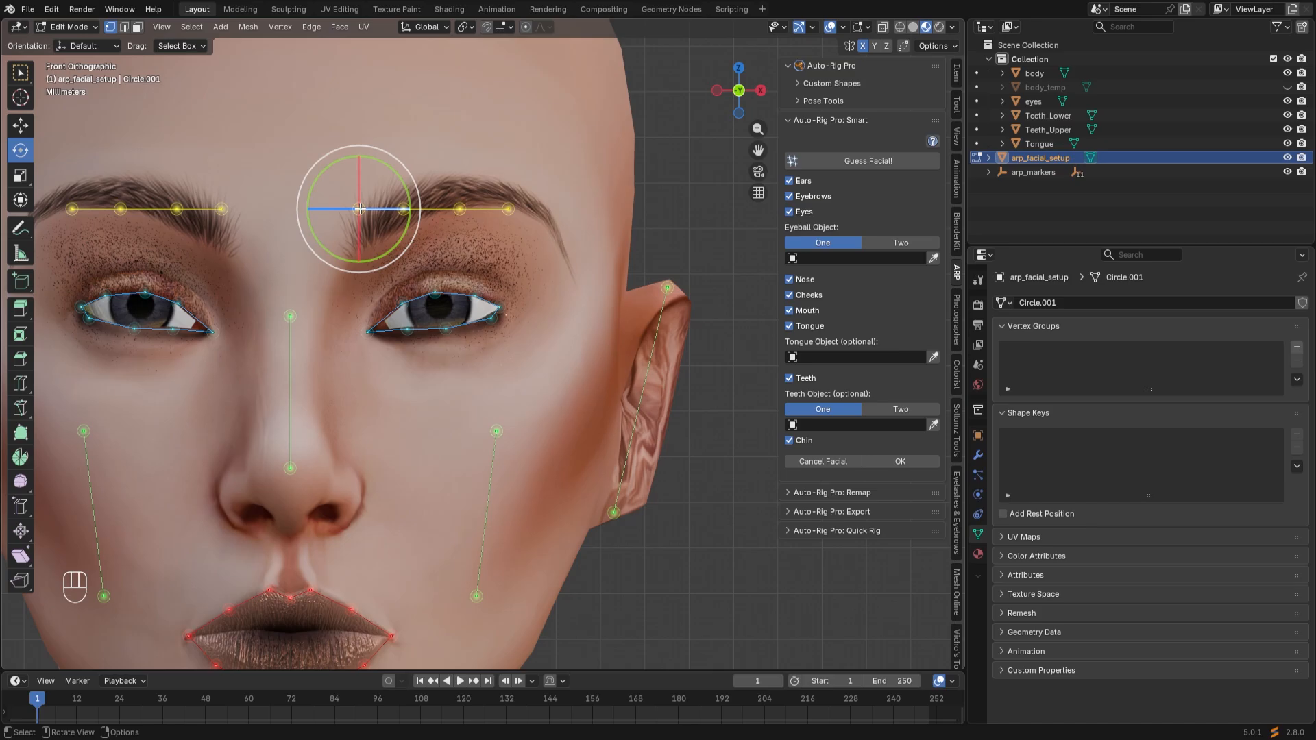
pyautogui.press('g')
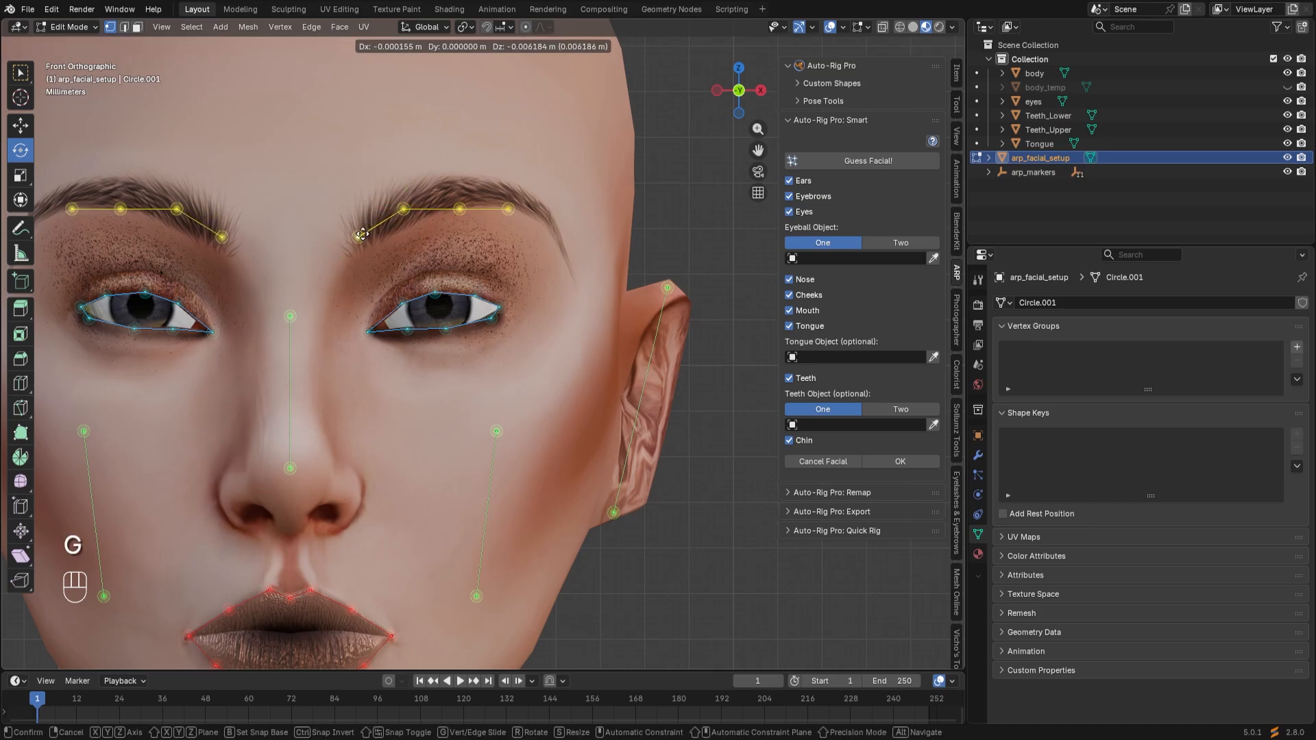
pyautogui.click(362, 234)
pyautogui.click(404, 209)
pyautogui.press('g')
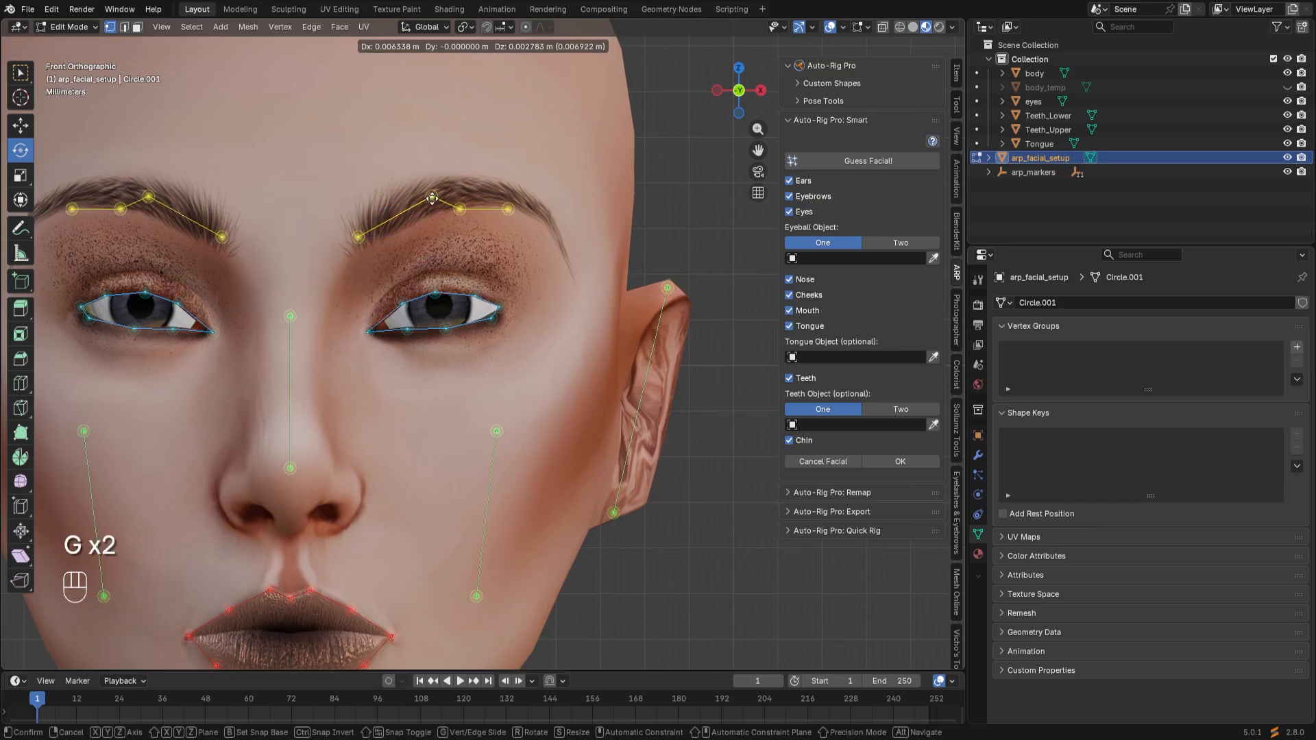
pyautogui.click(427, 200)
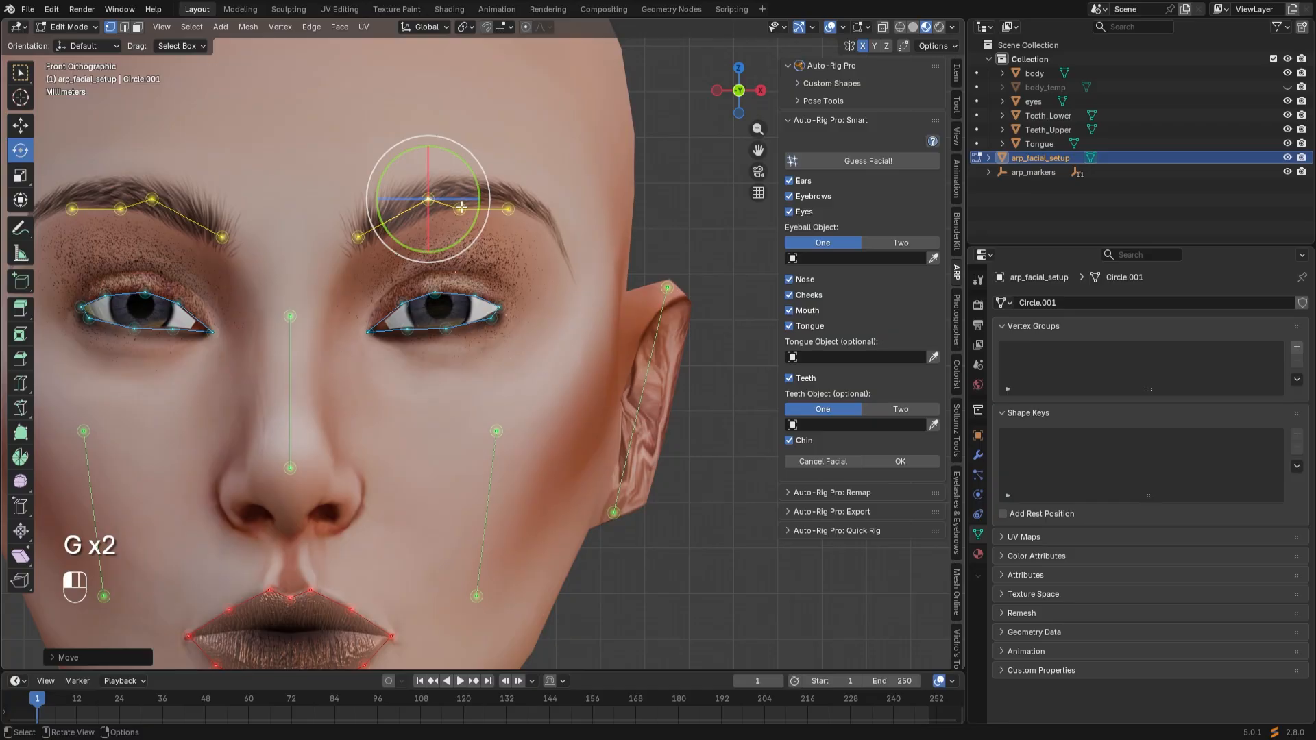
# Move the third eyebrow marker outward along the brow and the outermost one down to the brow's tail.
pyautogui.click(459, 208)
pyautogui.press('g')
pyautogui.click(508, 210)
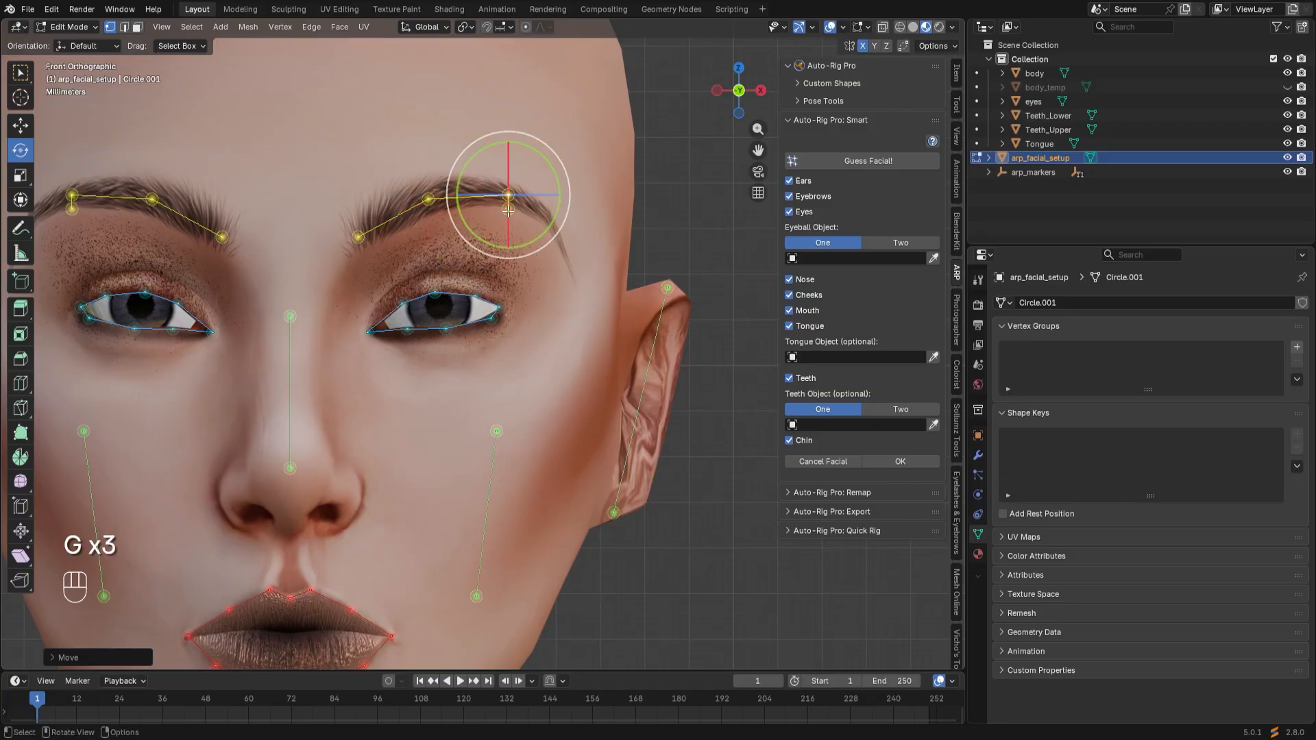
pyautogui.click(508, 210)
pyautogui.press('g')
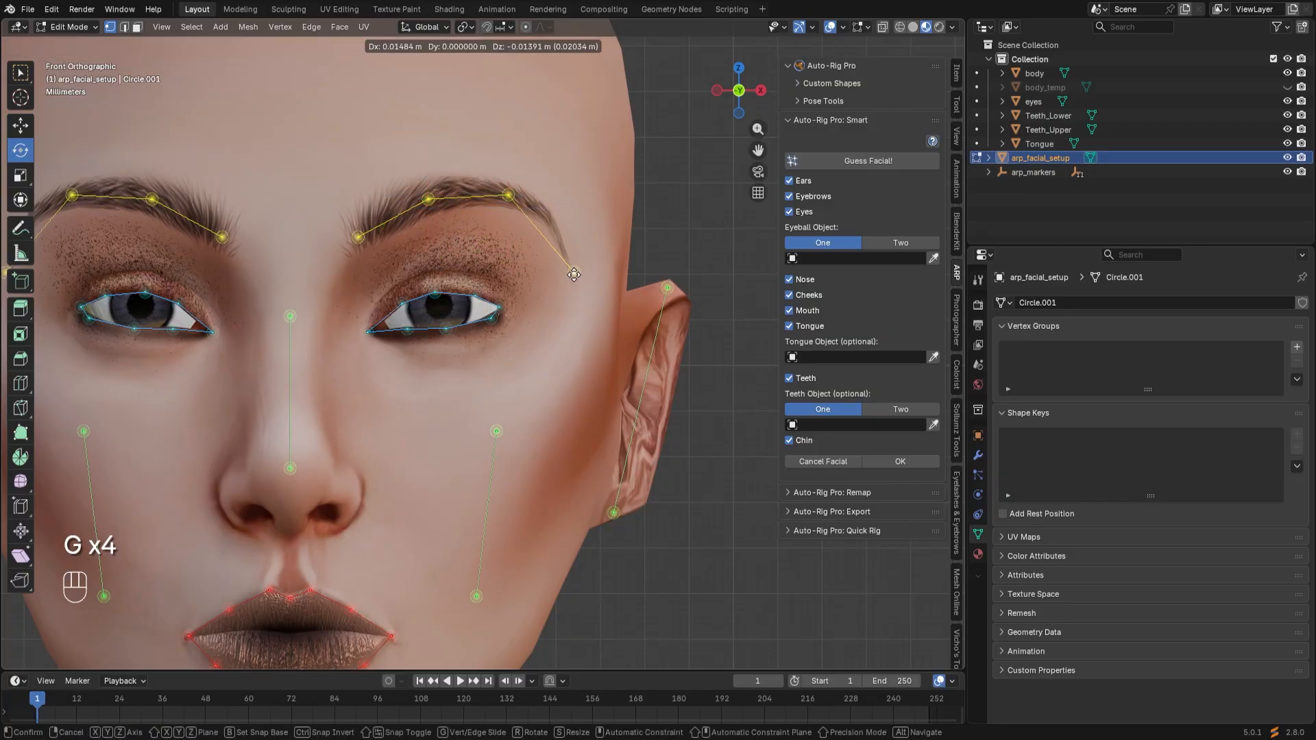
pyautogui.click(574, 275)
# Shift the two middle eyebrow markers outward so they follow the brow's arch.
pyautogui.click(508, 194)
pyautogui.press('g')
pyautogui.click(547, 211)
pyautogui.click(427, 199)
pyautogui.press('g')
pyautogui.click(471, 187)
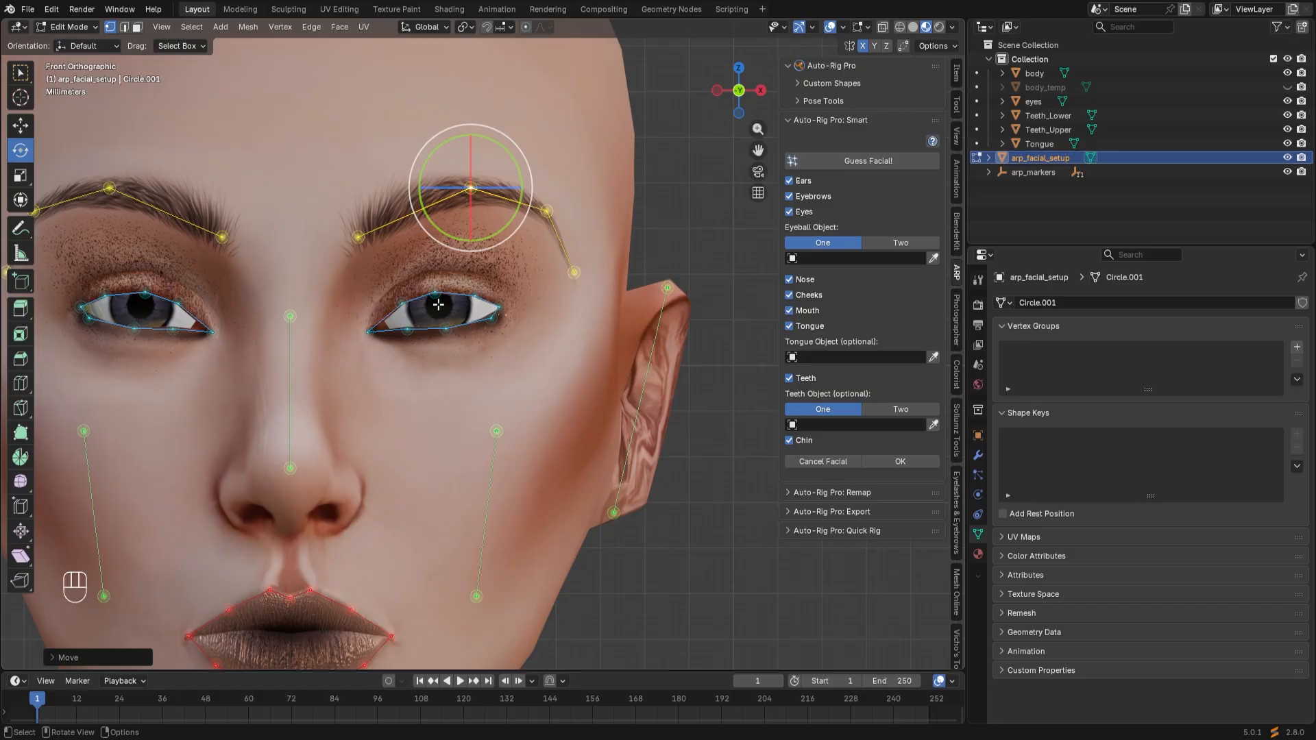
# Set the eyeball setup to a single object and assign the eyes object as the eyeball.
pyautogui.scroll(-2, 409, 399)
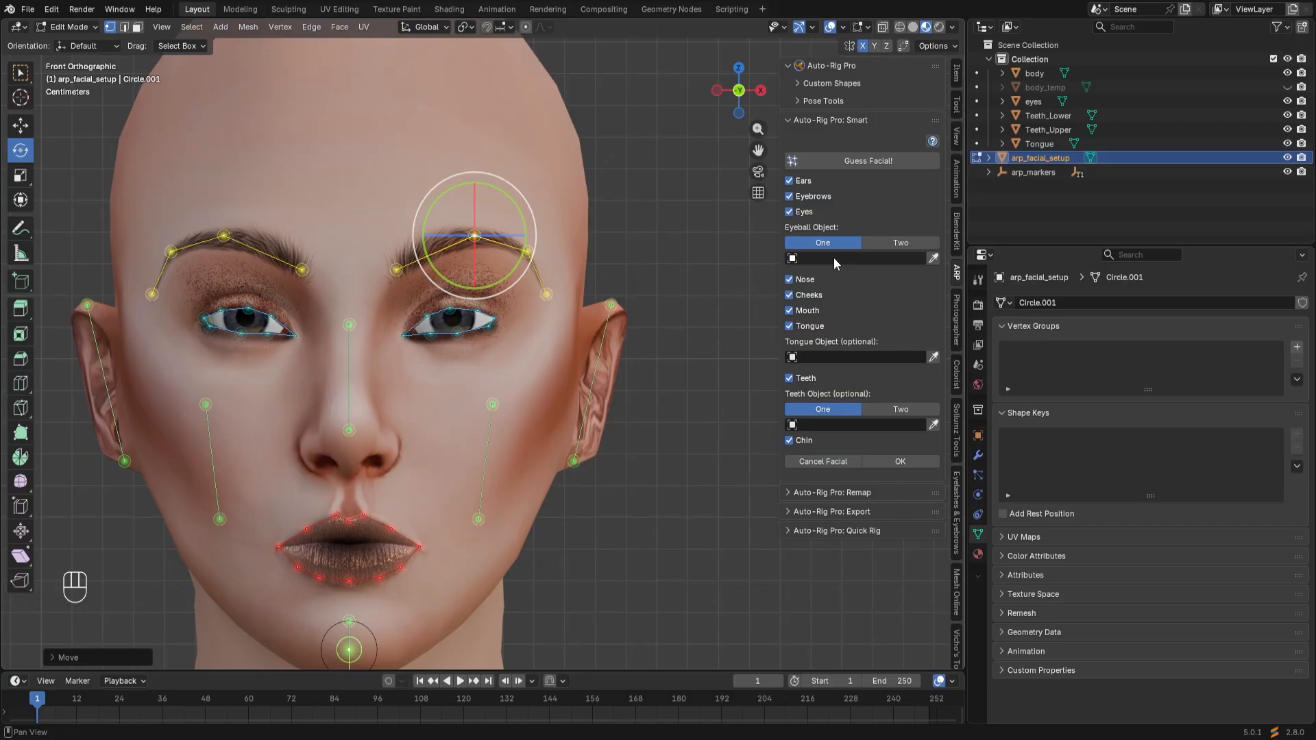
pyautogui.click(889, 243)
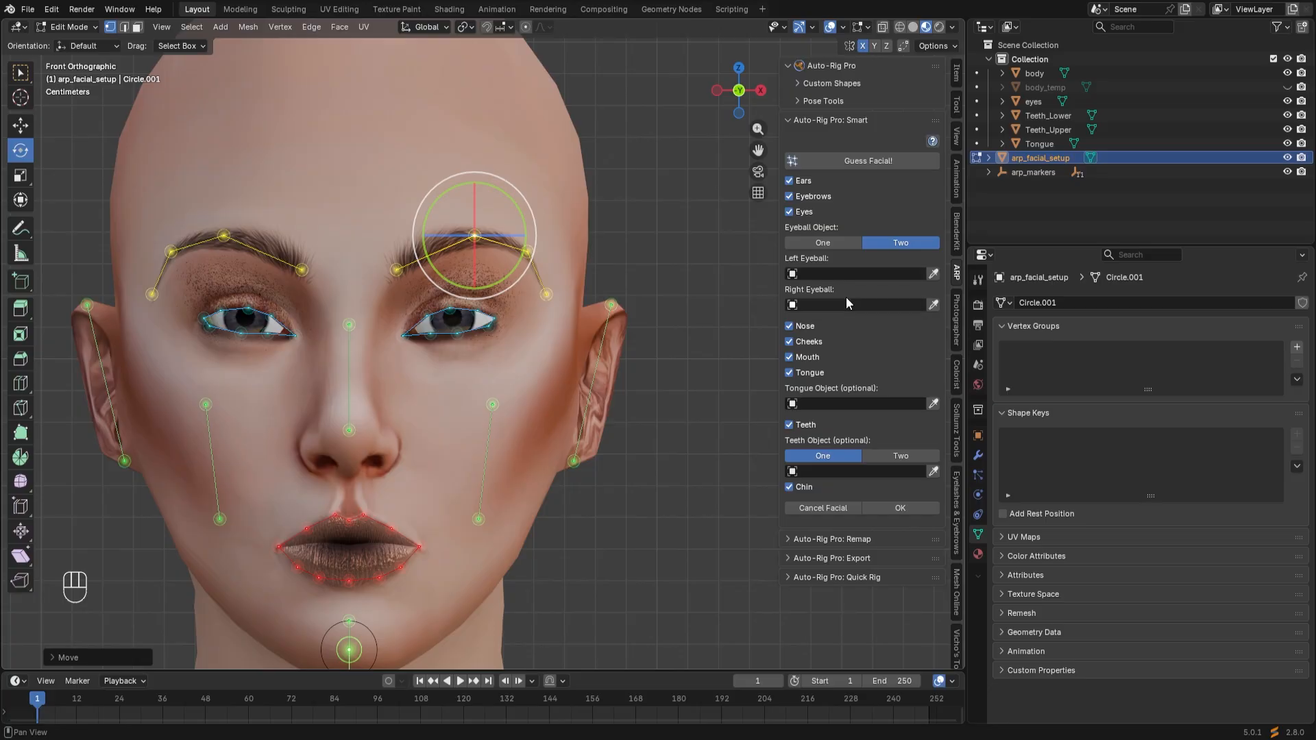
pyautogui.click(835, 241)
pyautogui.click(840, 258)
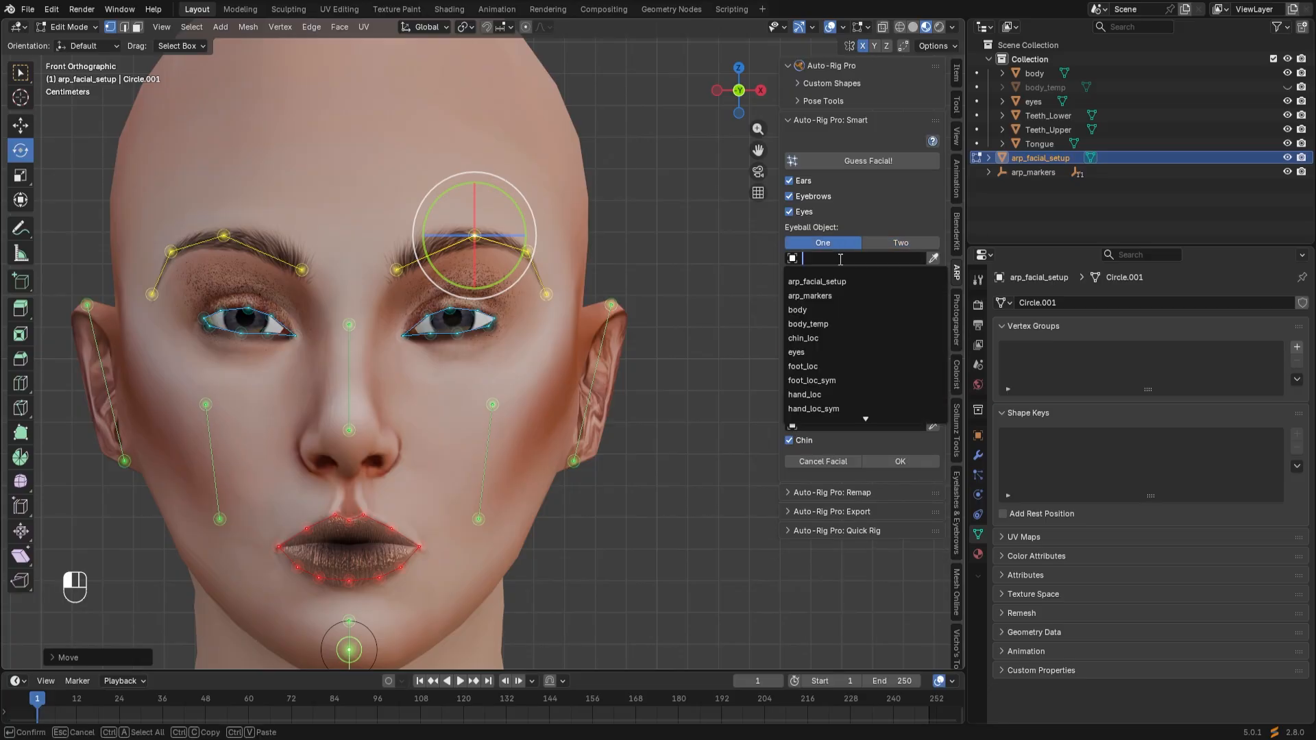
pyautogui.write('eye')
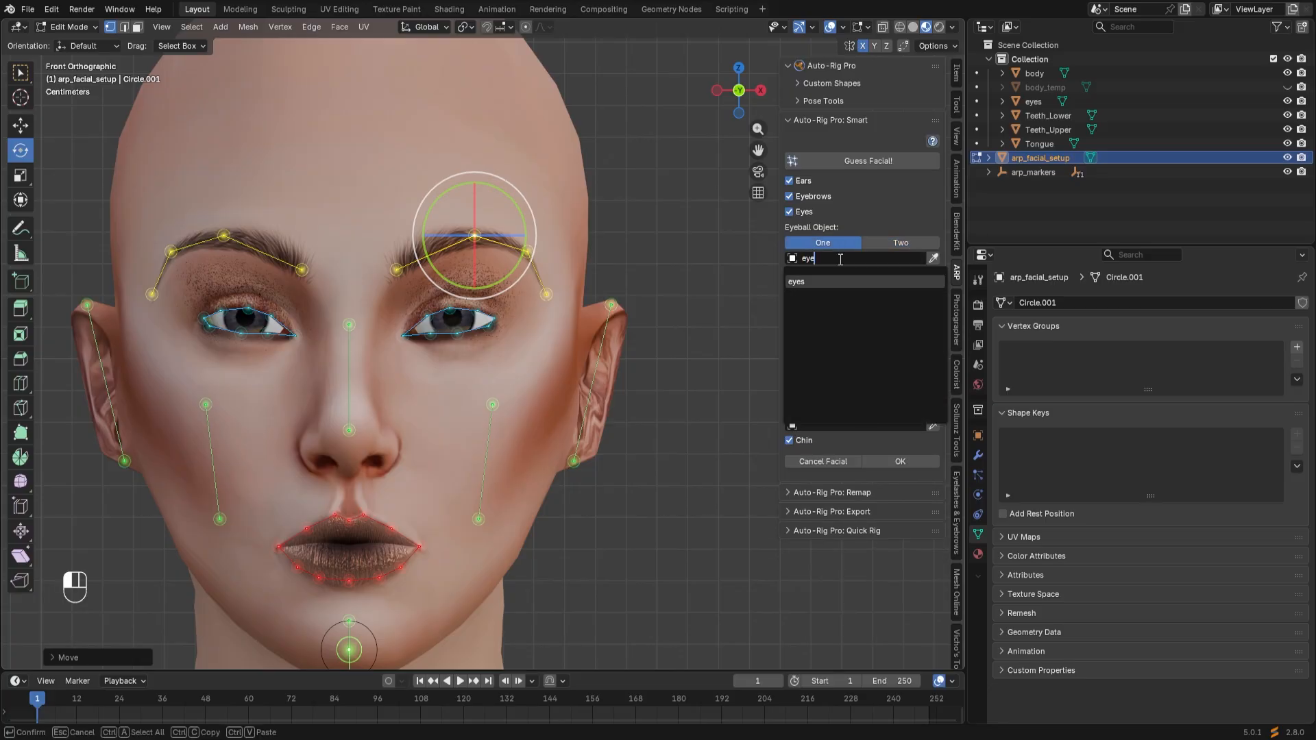
pyautogui.click(844, 281)
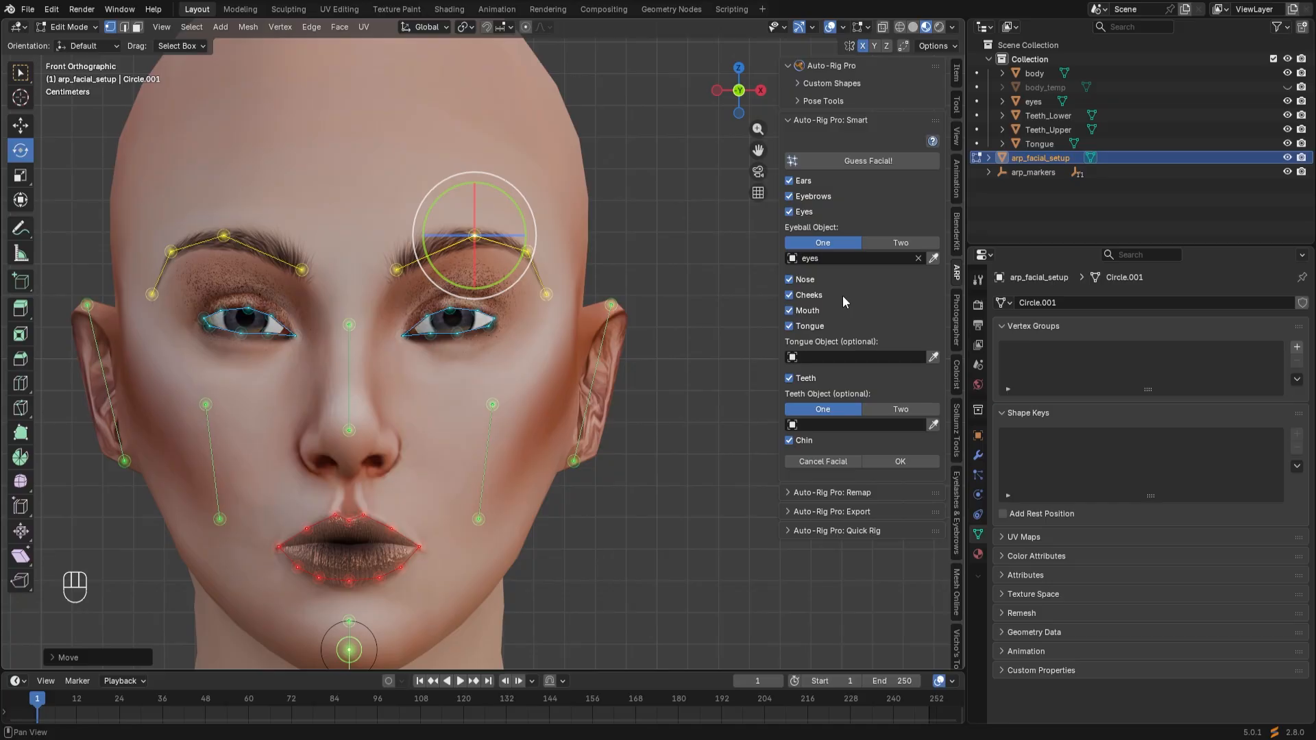
# Assign the Tongue object as the optional tongue object of the facial setup.
pyautogui.click(858, 357)
pyautogui.write('tongue')
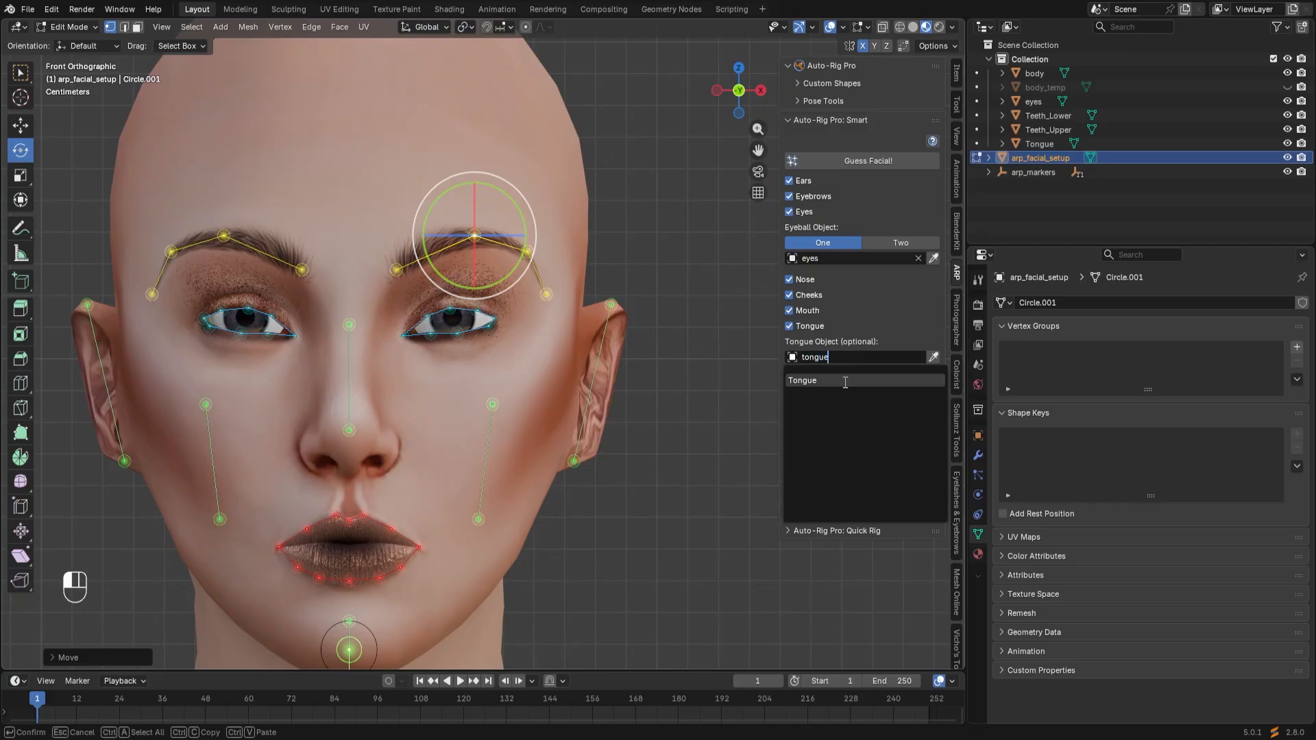
pyautogui.click(844, 381)
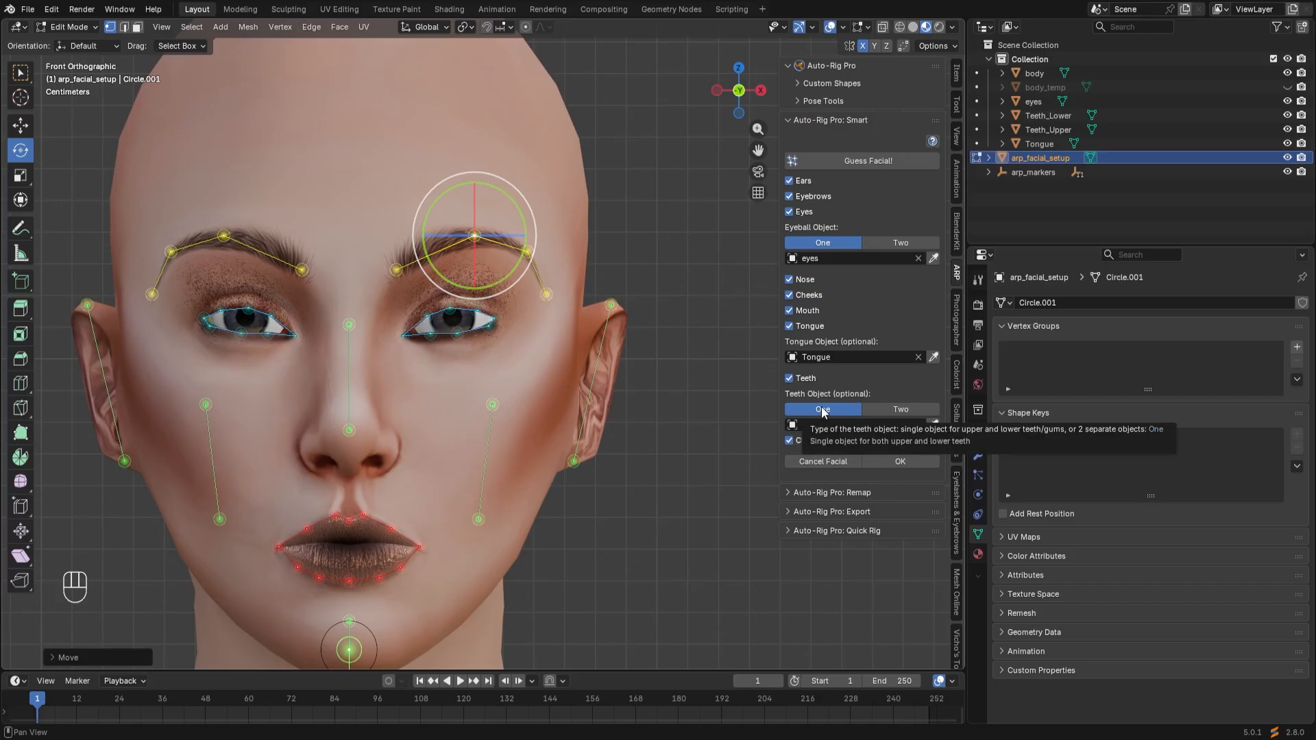
# Switch the teeth setup to two objects and assign Teeth_Upper as upper teeth and Teeth_Lower as lower teeth.
pyautogui.click(898, 409)
pyautogui.click(841, 441)
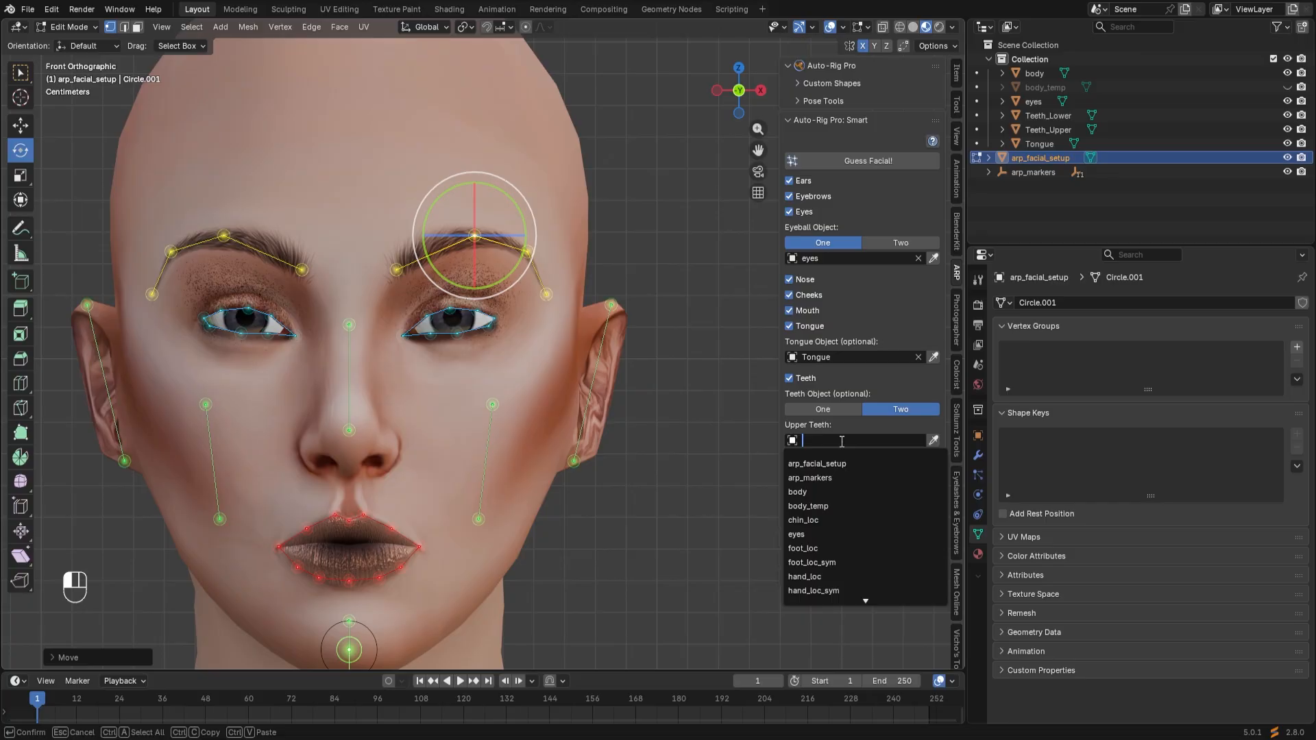
pyautogui.write('uppe')
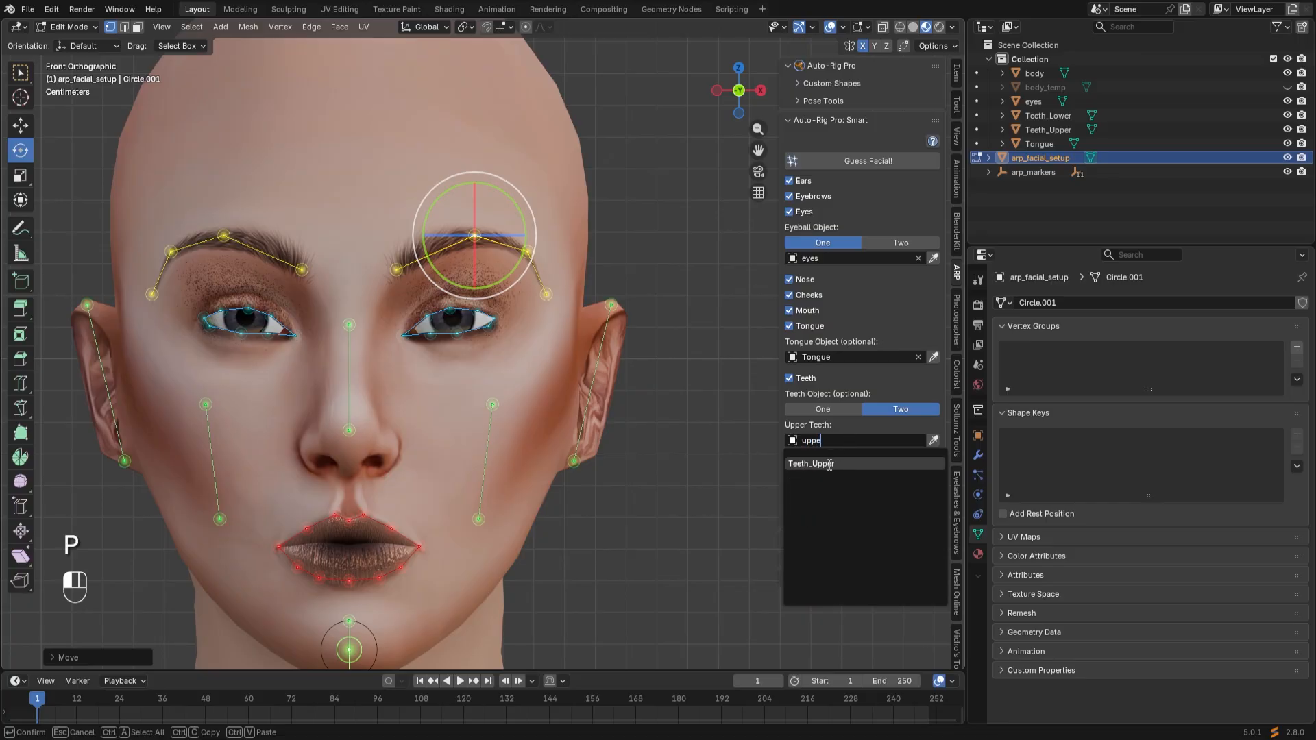
pyautogui.click(829, 464)
pyautogui.click(835, 471)
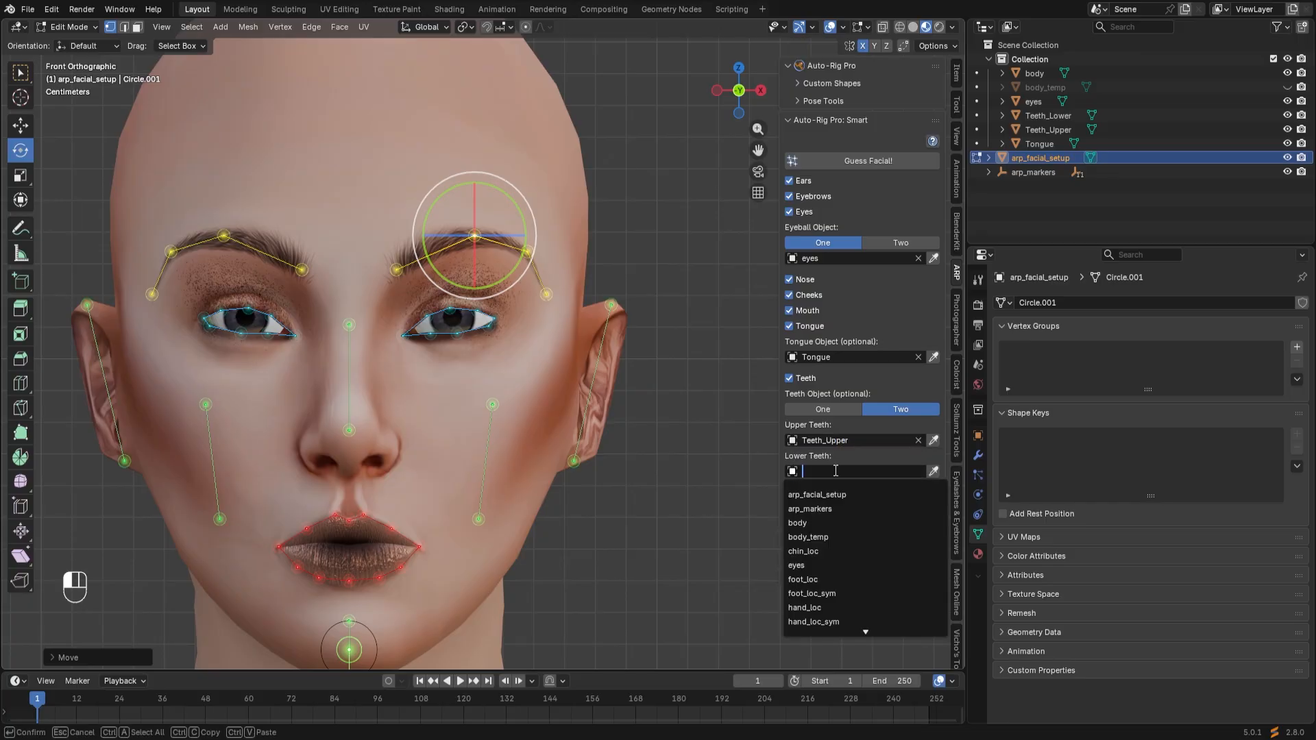
pyautogui.write('low')
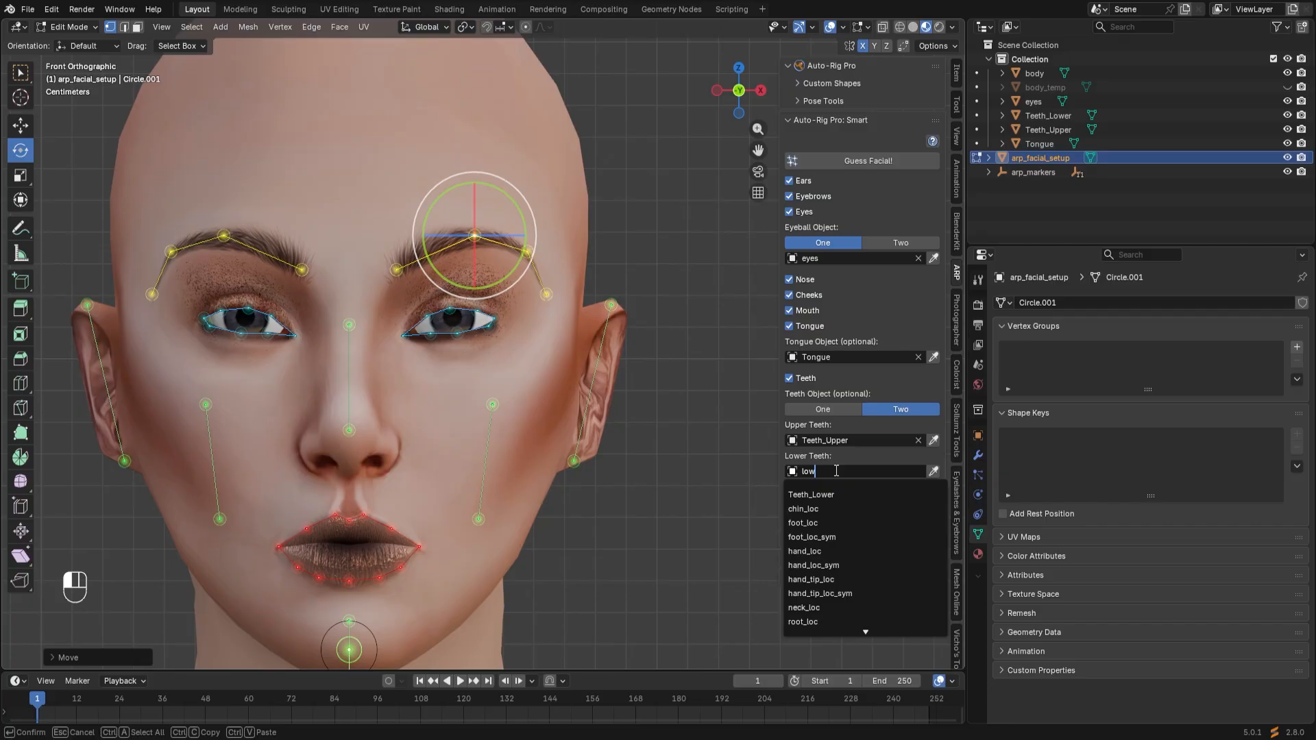
pyautogui.write('er')
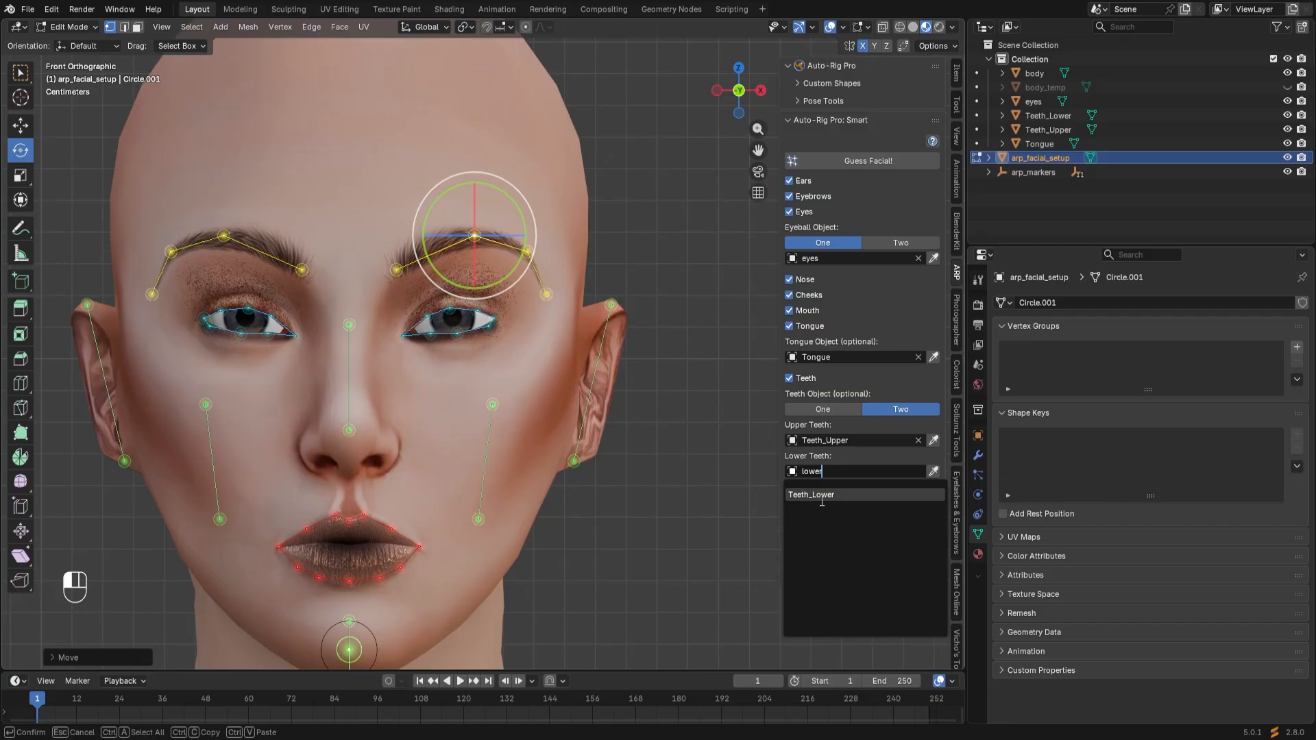
pyautogui.click(827, 494)
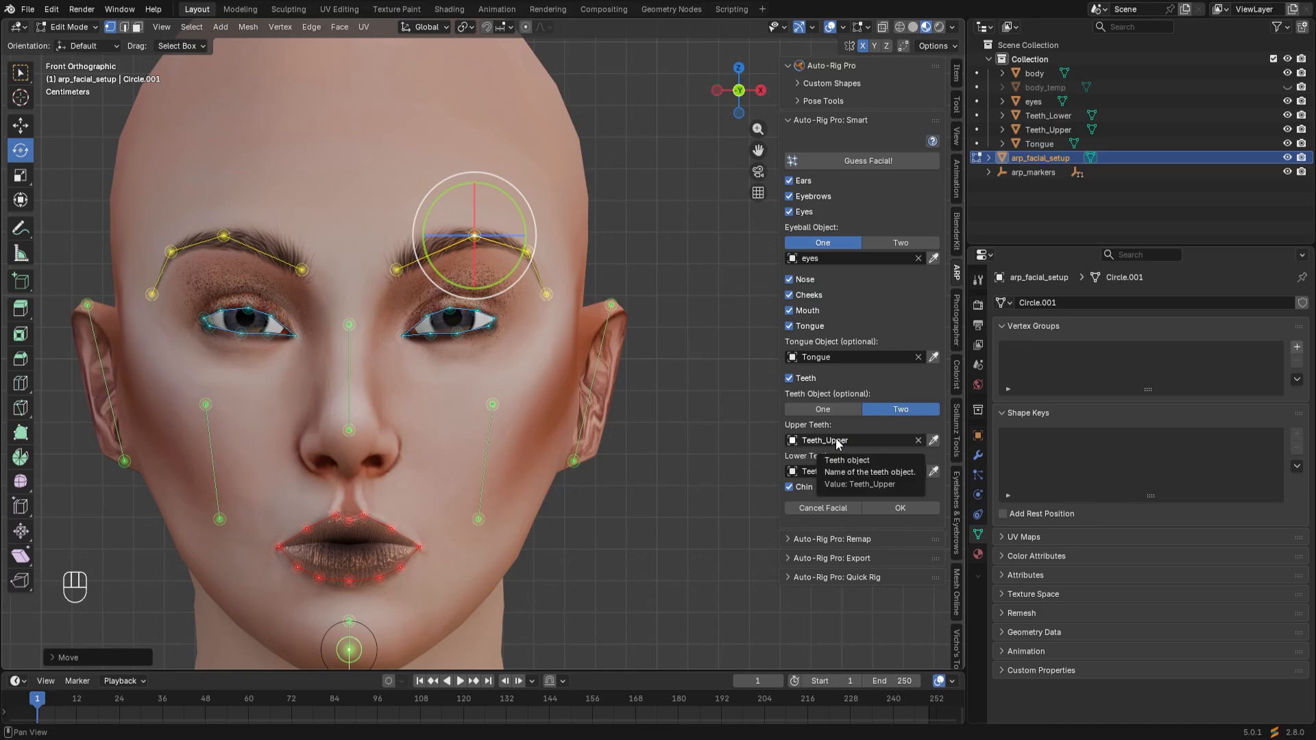
# Confirm the facial setup and generate the rig's reference bones from the body markers.
pyautogui.click(900, 508)
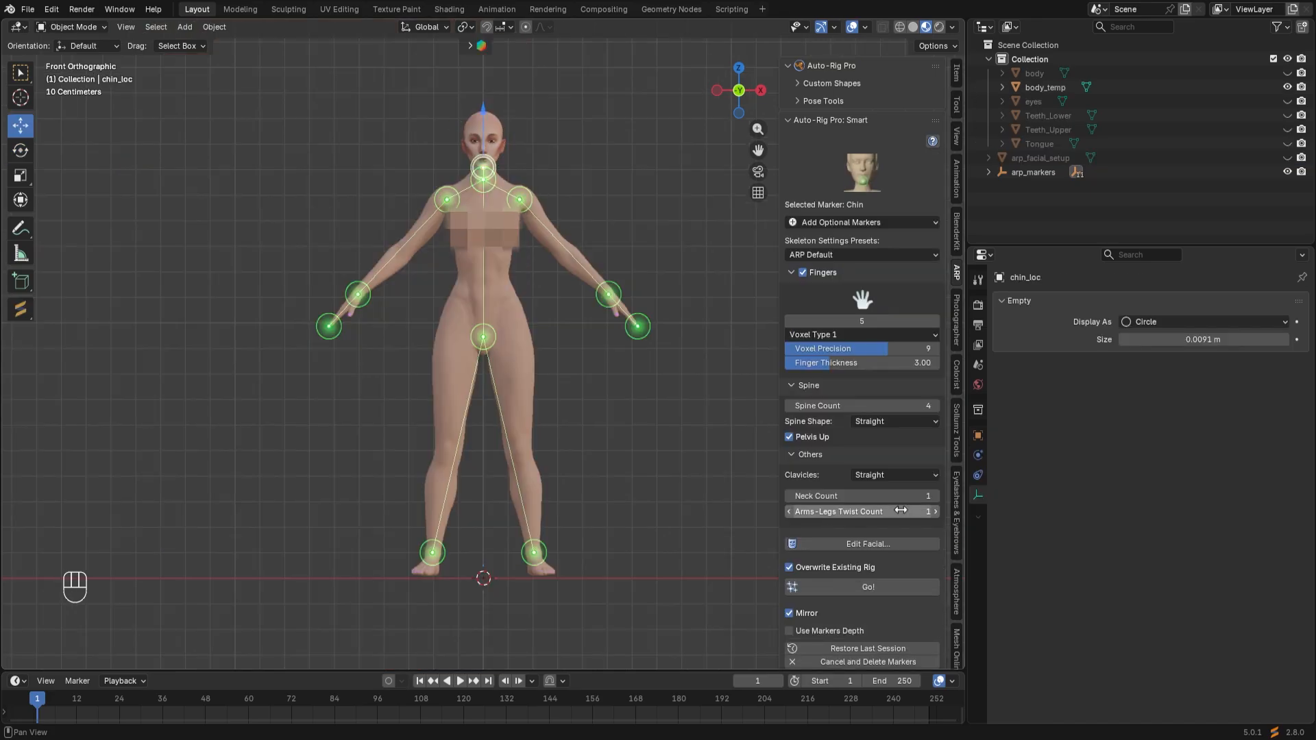
pyautogui.scroll(3, 609, 387)
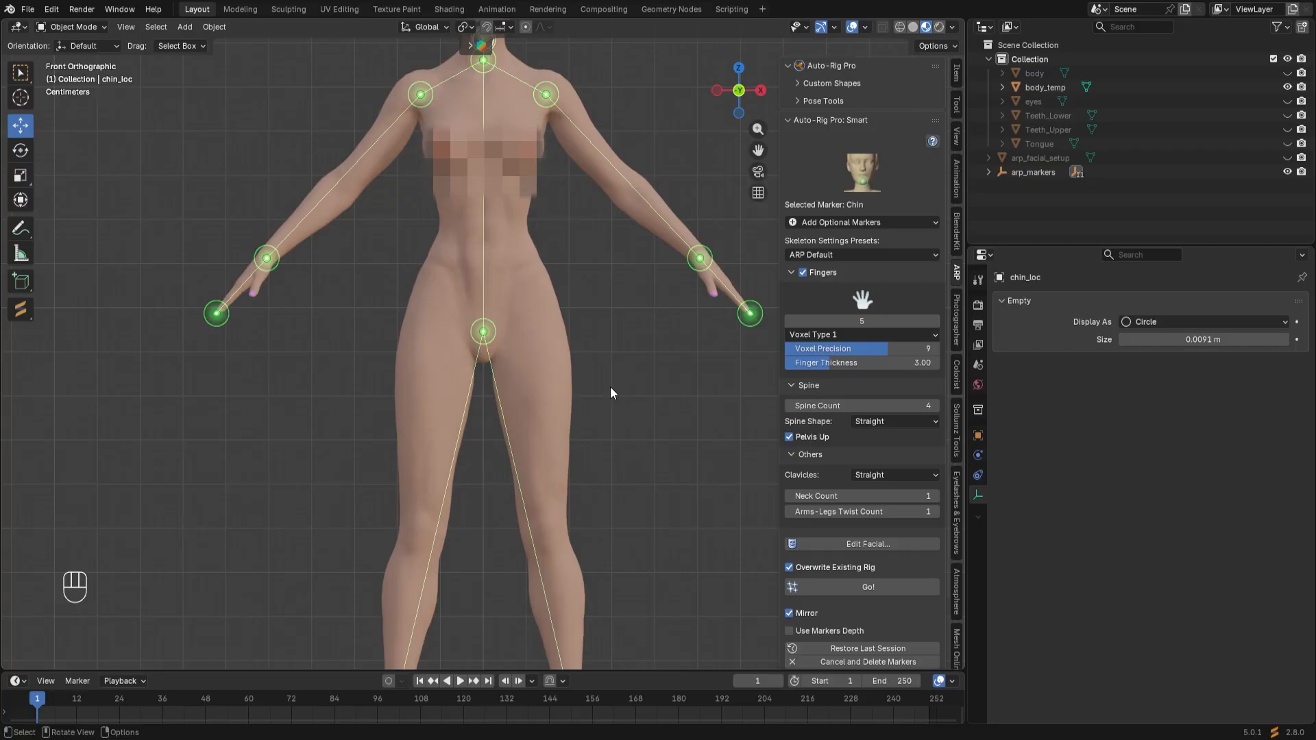
pyautogui.scroll(-1, 610, 387)
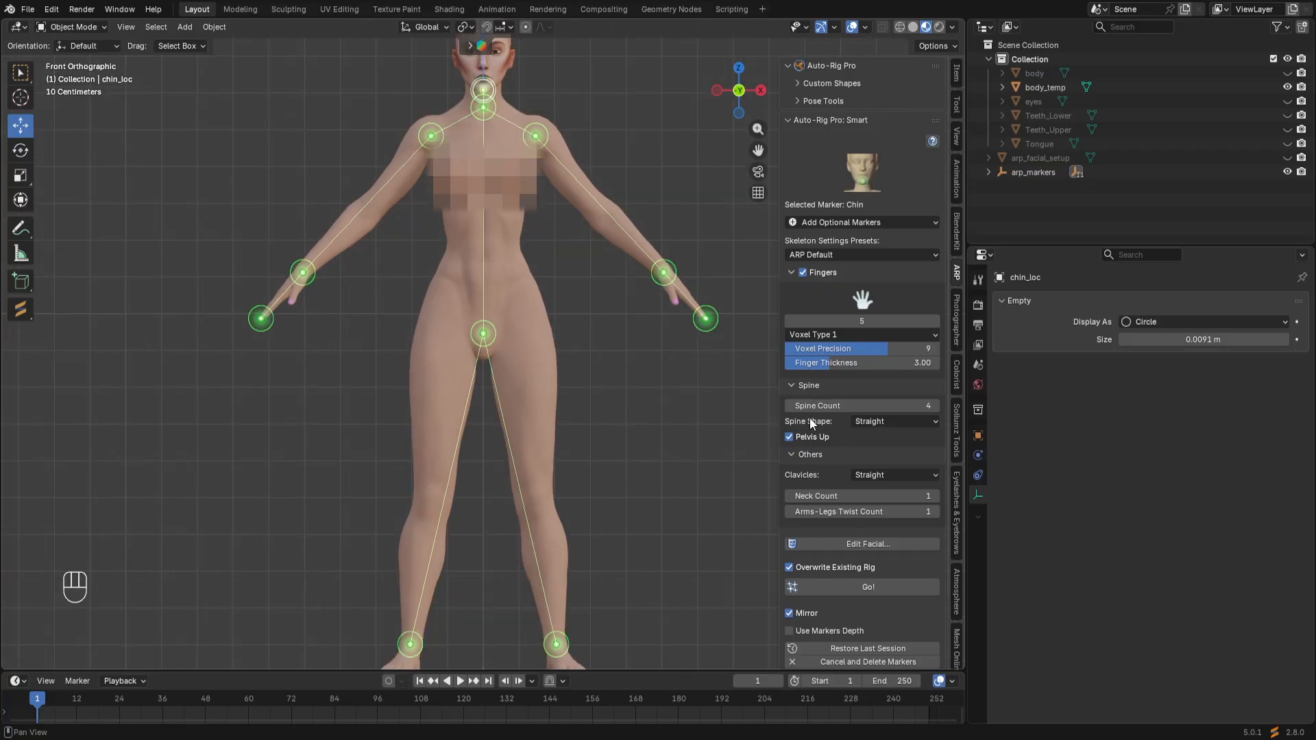
pyautogui.scroll(-3, 843, 470)
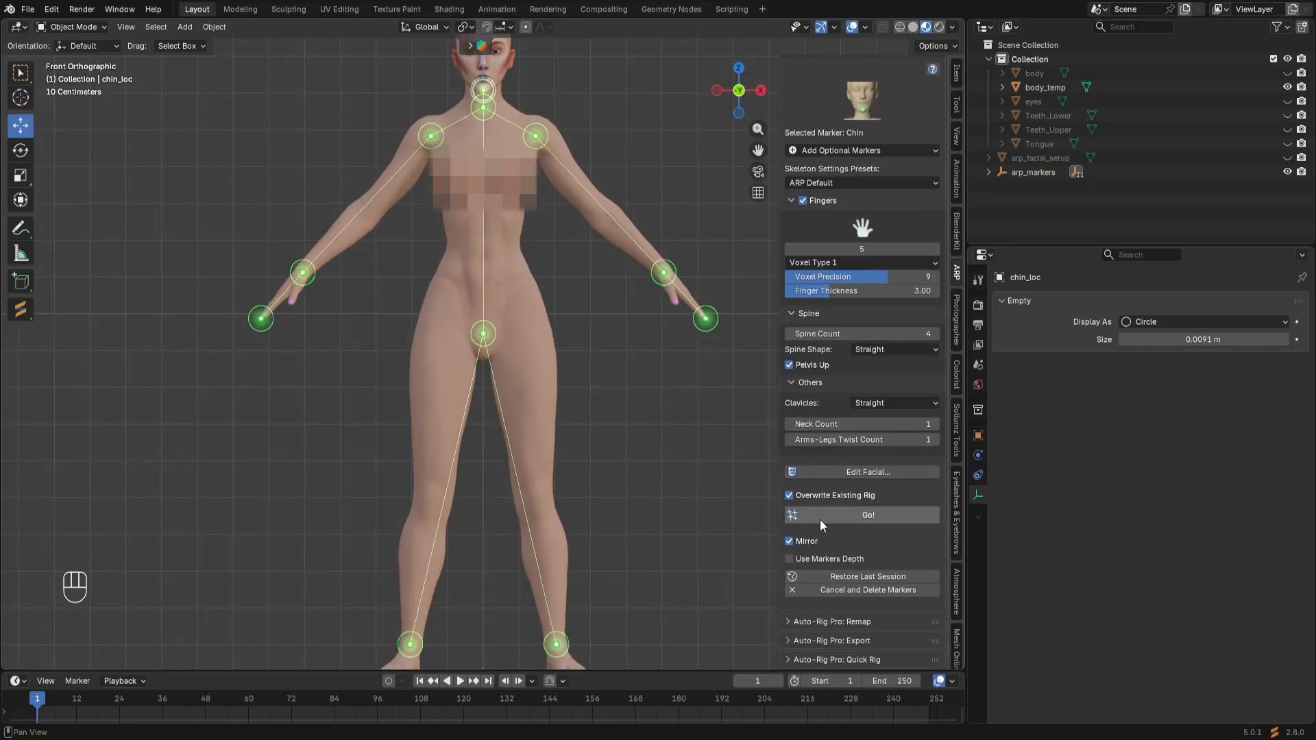
pyautogui.click(870, 515)
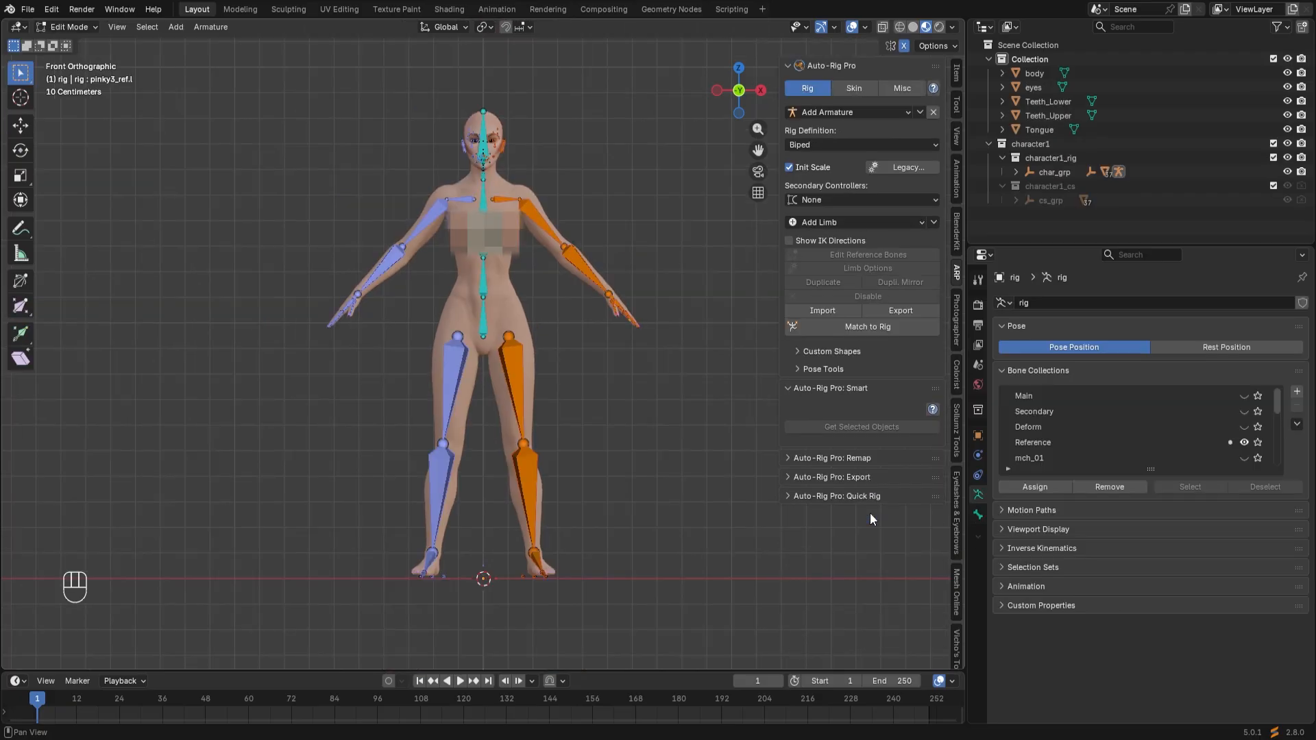
# Examine the placement of the generated reference bones on the head, torso, arms and legs from the front.
pyautogui.scroll(3, 557, 292)
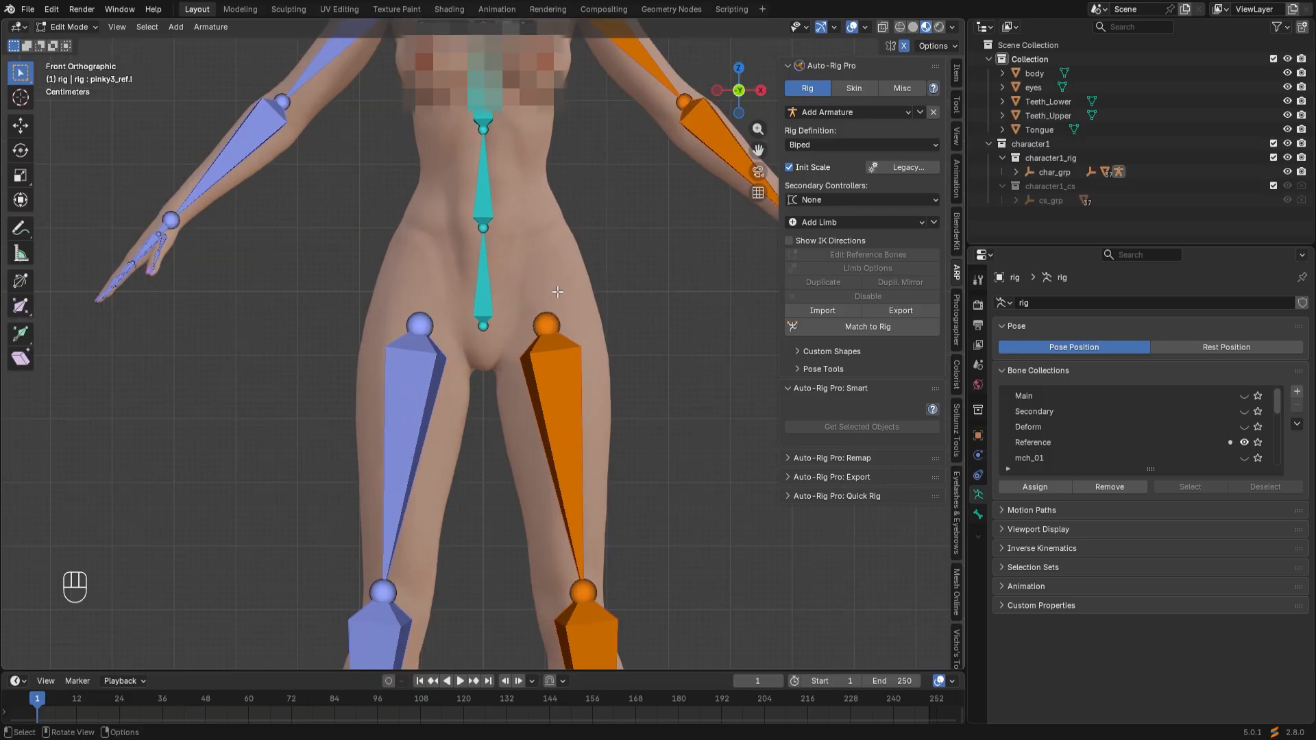
pyautogui.keyDown('shift'); pyautogui.scroll(6, 546, 216); pyautogui.keyUp('shift')
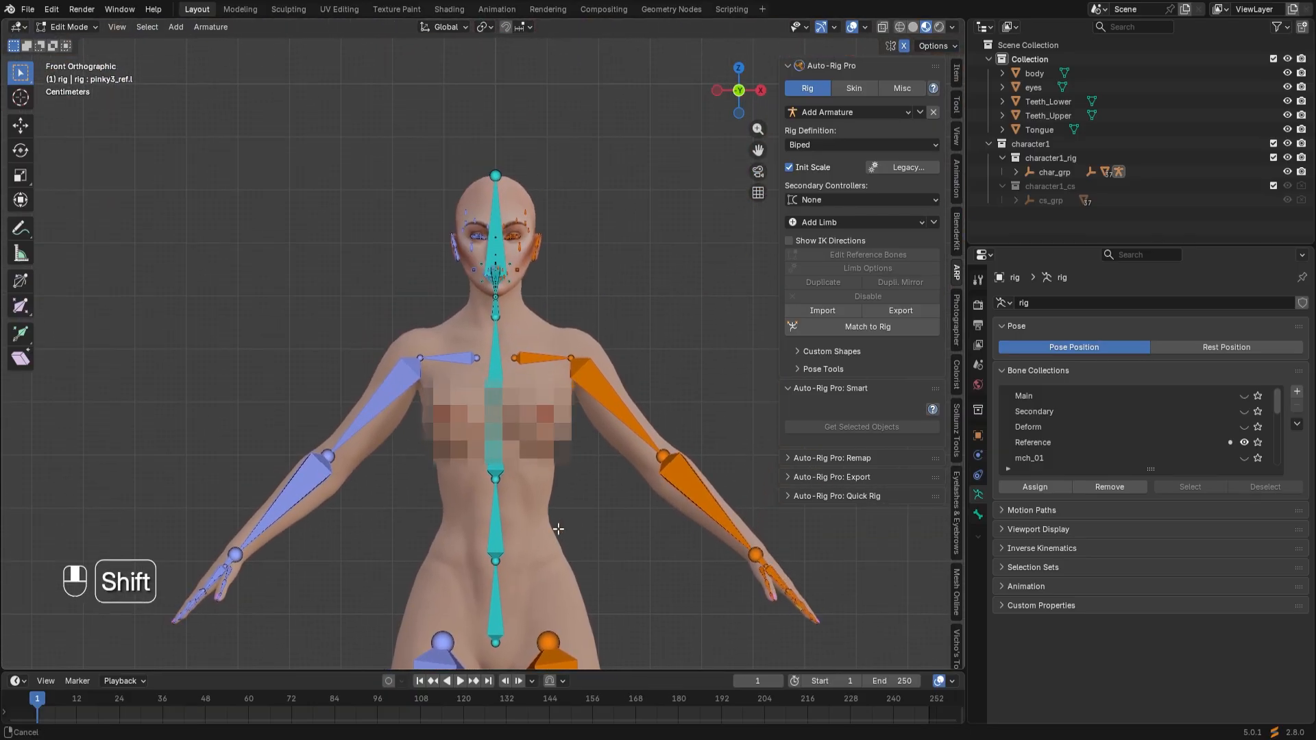
pyautogui.scroll(3, 546, 307)
pyautogui.scroll(-3, 546, 307)
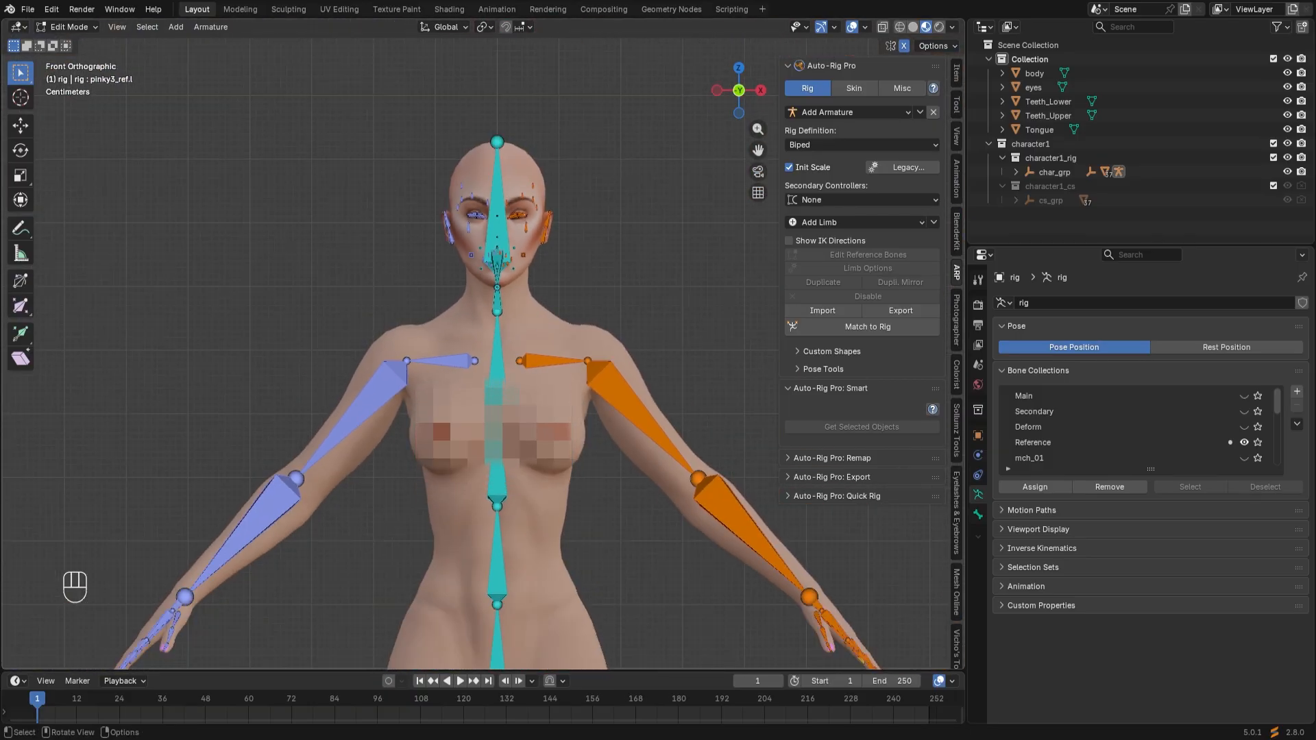
pyautogui.scroll(-2, 537, 424)
pyautogui.keyDown('shift'); pyautogui.moveTo(536, 424); pyautogui.dragTo(517, 268, button='middle'); pyautogui.keyUp('shift')
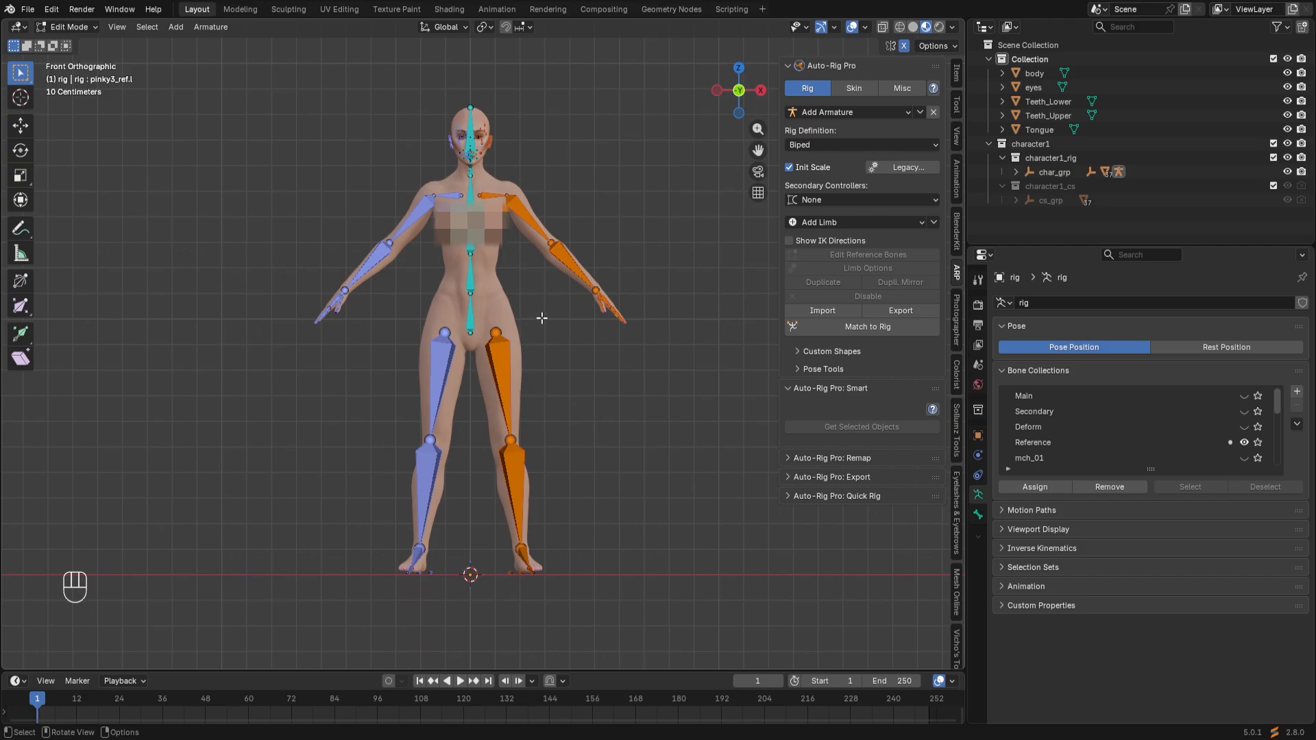
pyautogui.scroll(5, 542, 314)
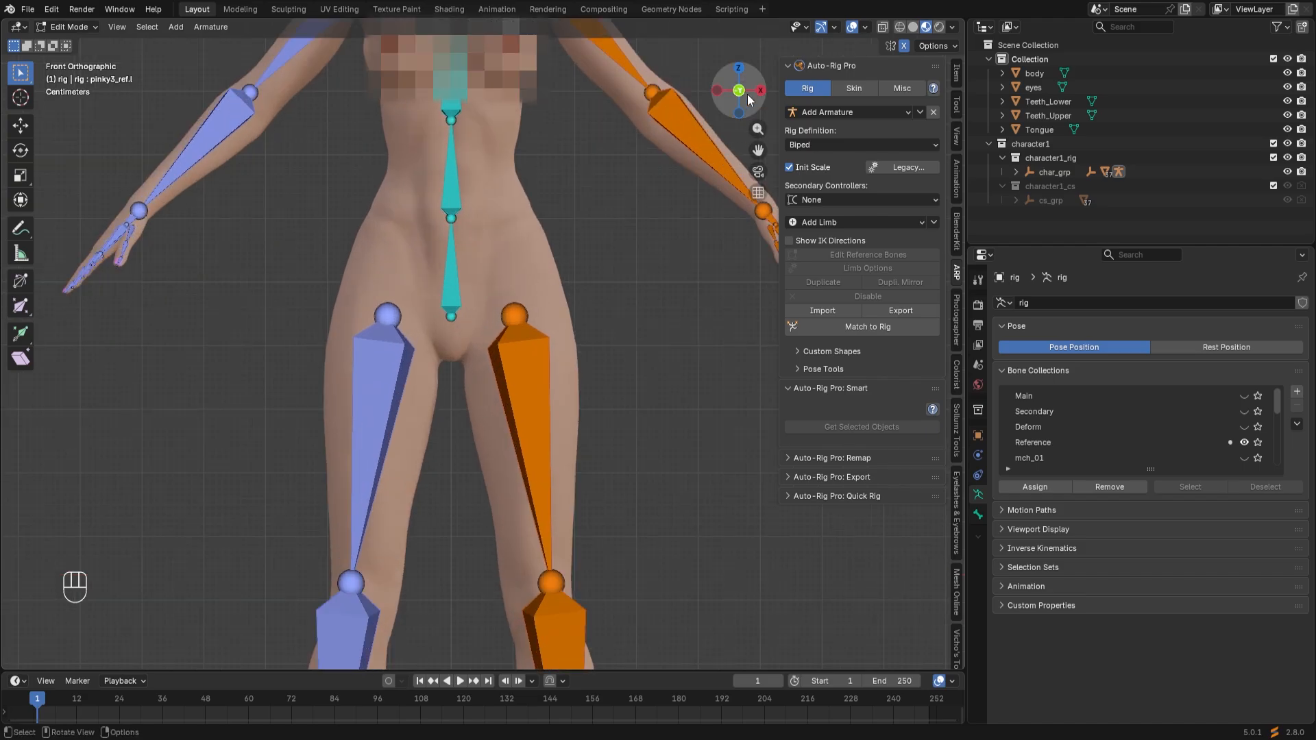
# Make the bones see-through with X-ray and move the elbow joint about 3 cm down and forward within the arm.
pyautogui.click(761, 91)
pyautogui.scroll(2, 576, 171)
pyautogui.keyDown('shift'); pyautogui.moveTo(575, 171); pyautogui.dragTo(578, 409, button='middle'); pyautogui.keyUp('shift')
pyautogui.moveTo(577, 308); pyautogui.dragTo(611, 348, button='middle')
pyautogui.scroll(-4, 570, 379)
pyautogui.scroll(2, 573, 420)
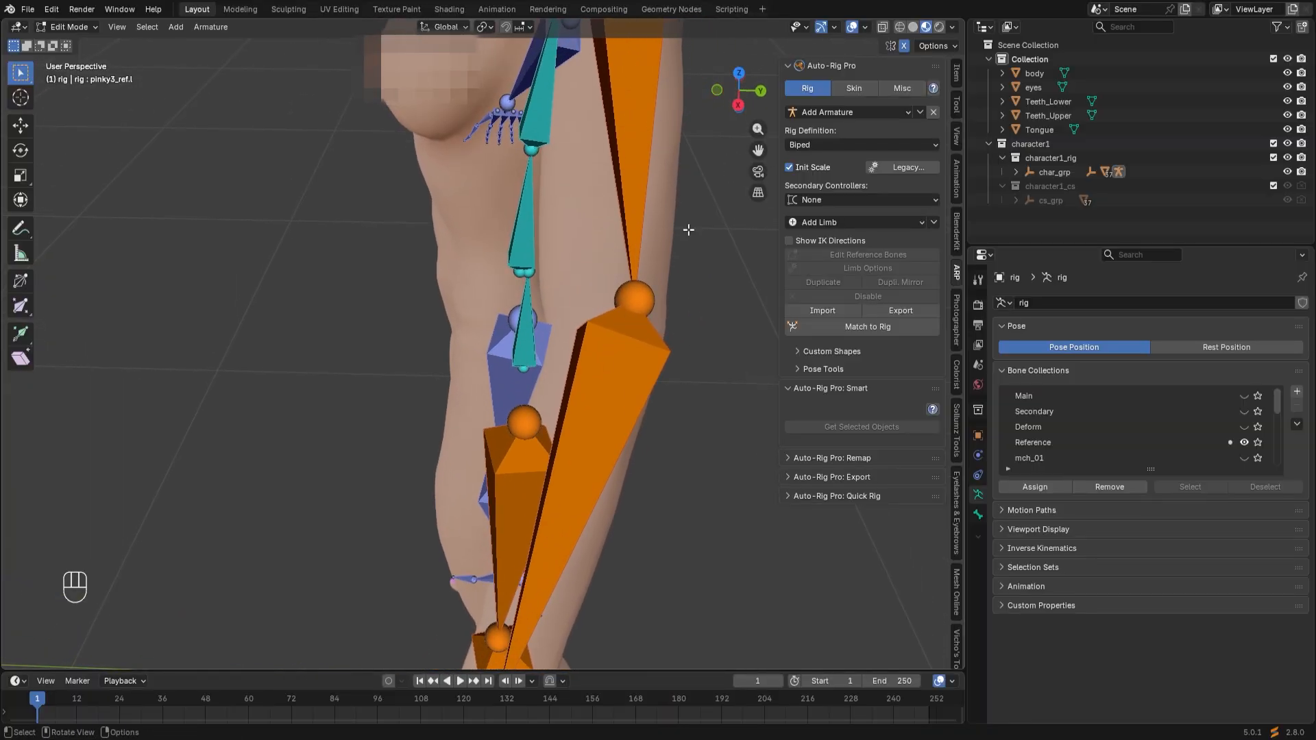
pyautogui.click(883, 27)
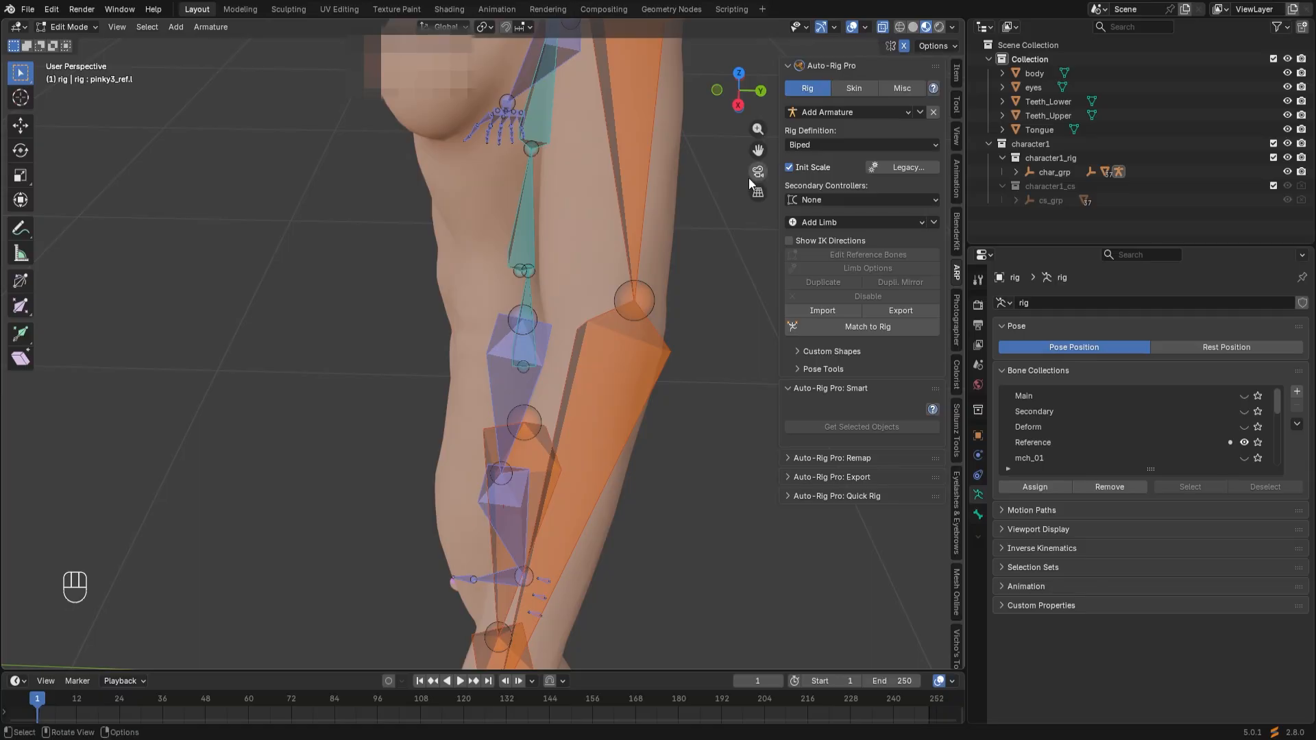
pyautogui.click(654, 305)
pyautogui.press('g')
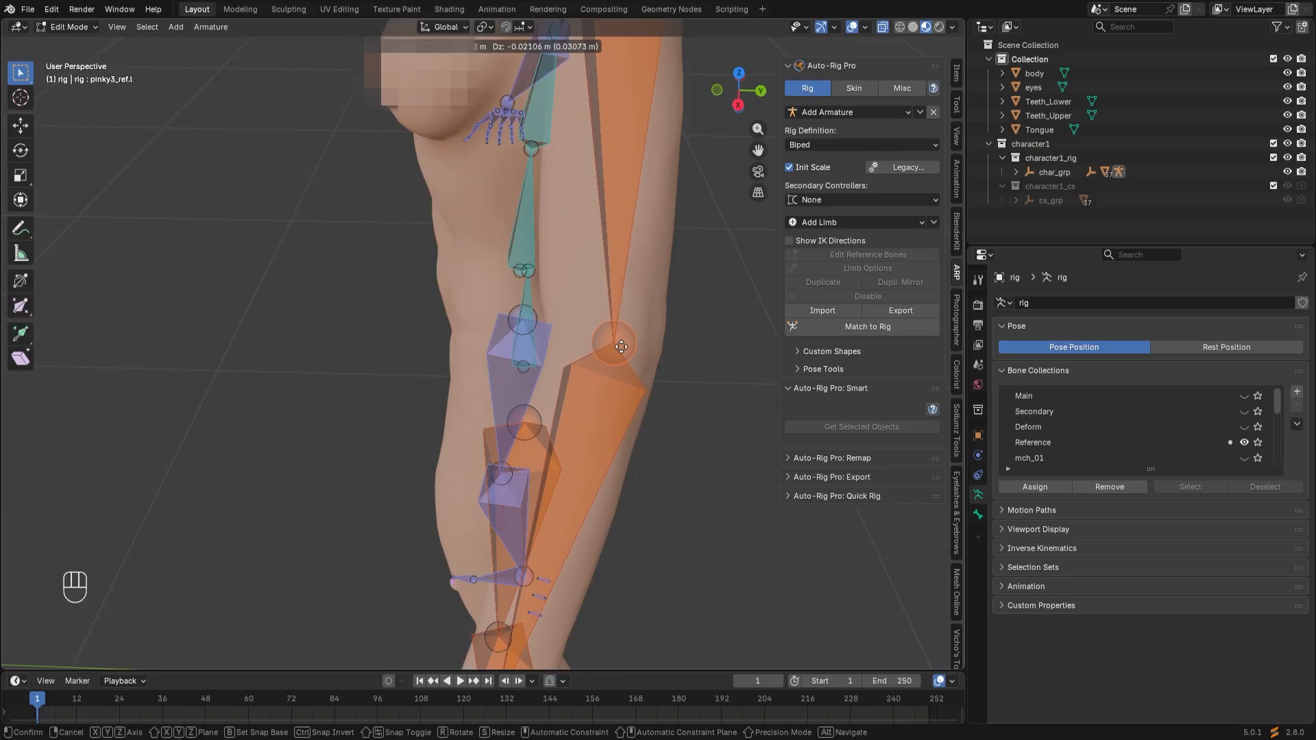
pyautogui.click(620, 347)
# Lower the knee joint and shift it backward and inward so it sits centred inside the knee.
pyautogui.scroll(-5, 611, 450)
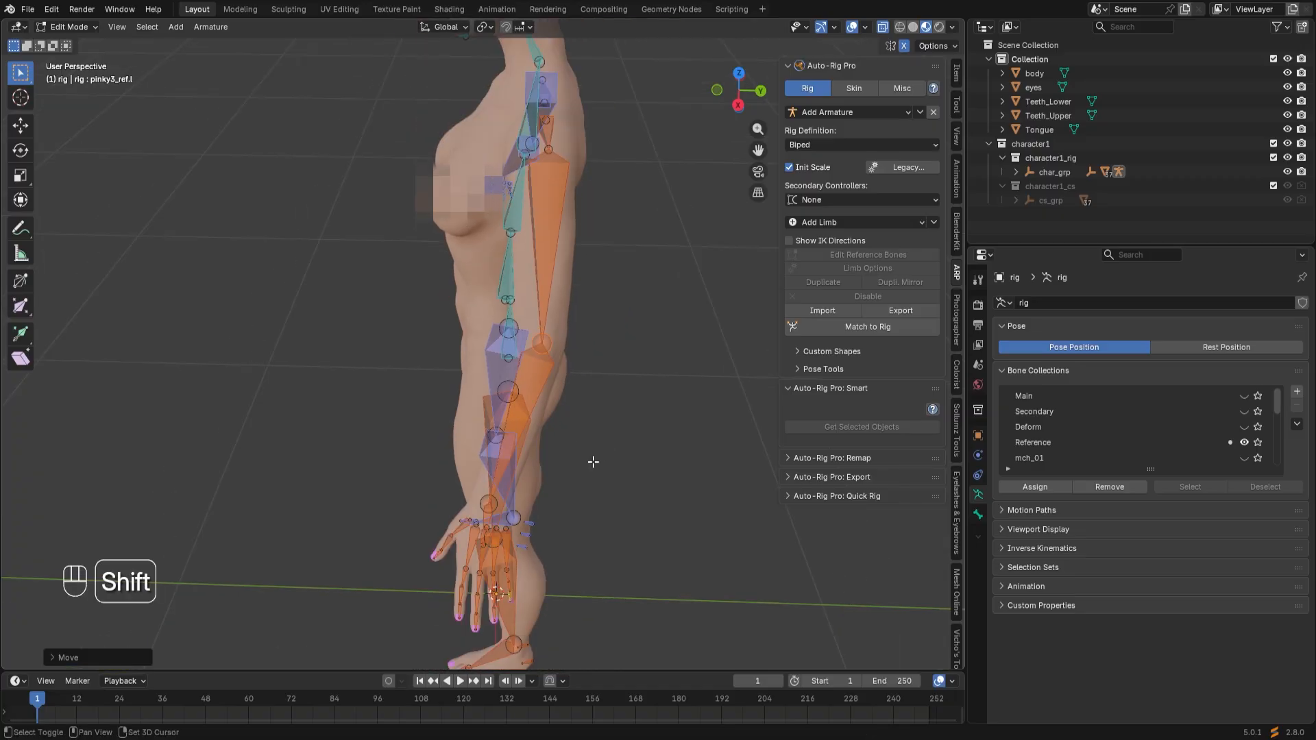
pyautogui.keyDown('shift'); pyautogui.moveTo(597, 461); pyautogui.dragTo(556, 403, button='middle'); pyautogui.keyUp('shift')
pyautogui.moveTo(556, 403); pyautogui.dragTo(658, 318, button='middle')
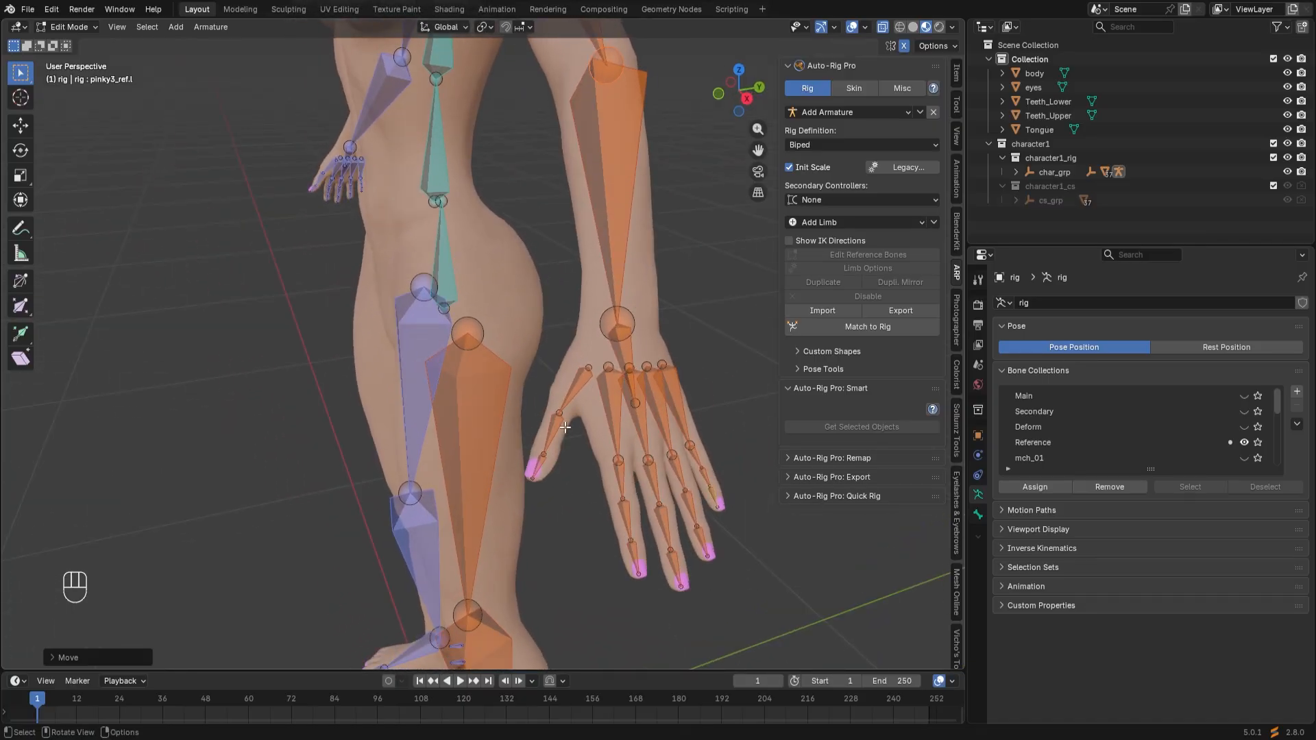
pyautogui.moveTo(639, 468); pyautogui.dragTo(540, 217, button='middle')
pyautogui.moveTo(359, 180); pyautogui.dragTo(411, 183, button='middle')
pyautogui.click(396, 187)
pyautogui.press('g')
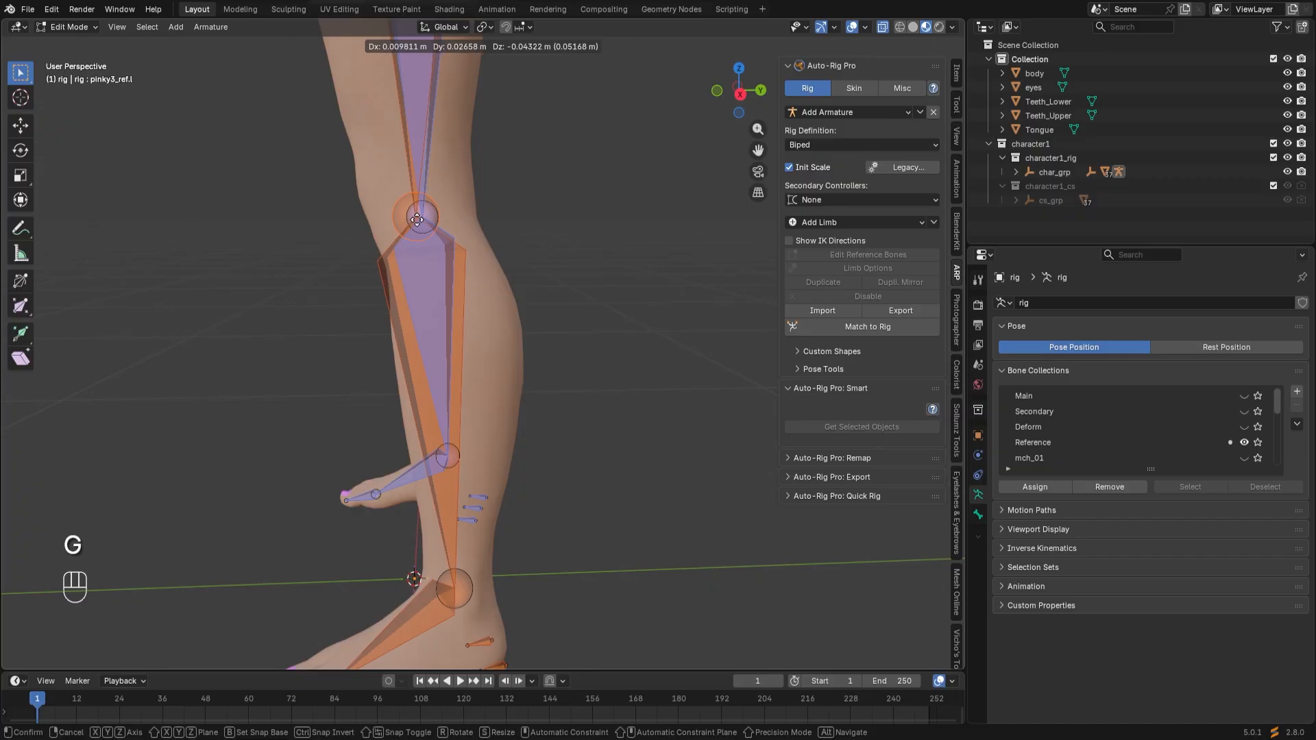
pyautogui.click(415, 281)
pyautogui.moveTo(414, 281); pyautogui.dragTo(499, 202, button='middle')
pyautogui.press('g')
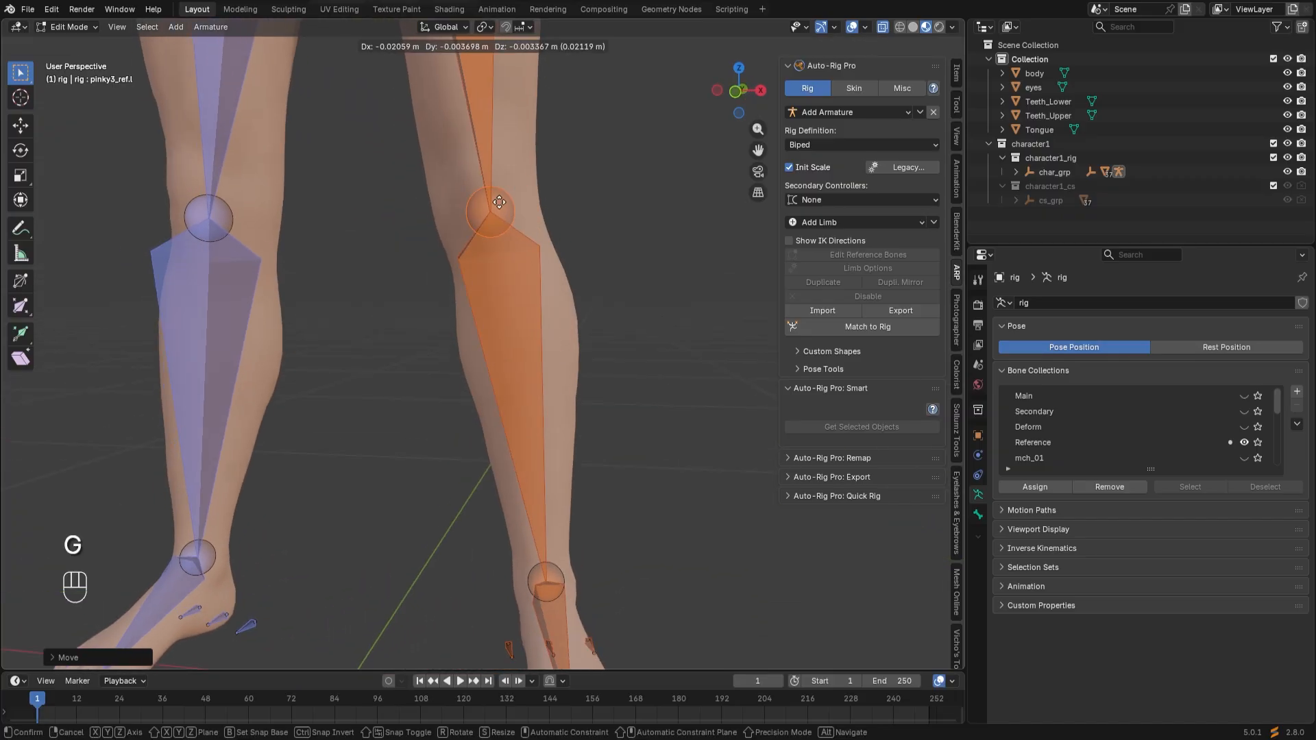
pyautogui.click(502, 203)
# Turn off X-ray and move the outer foot bank bone inward and up to the outer edge of the heel.
pyautogui.moveTo(581, 399); pyautogui.dragTo(463, 203, button='middle')
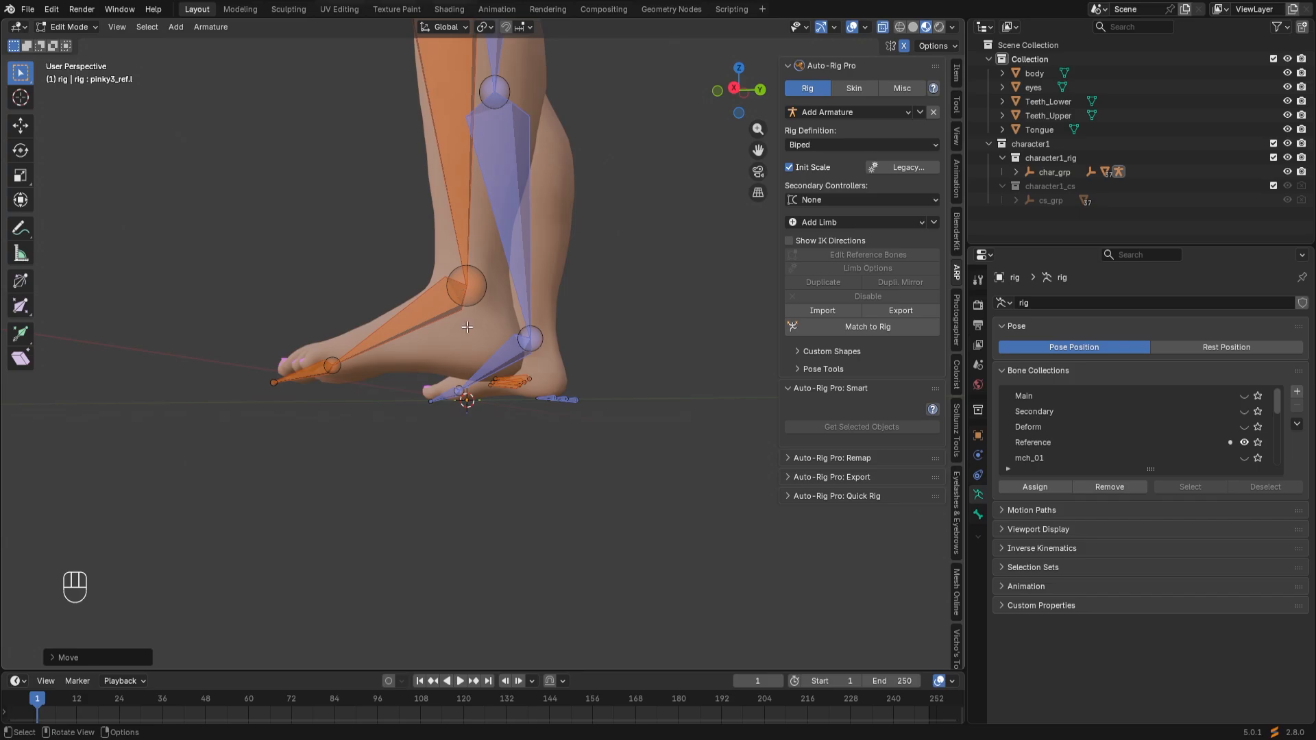
pyautogui.moveTo(475, 326); pyautogui.dragTo(333, 354, button='middle')
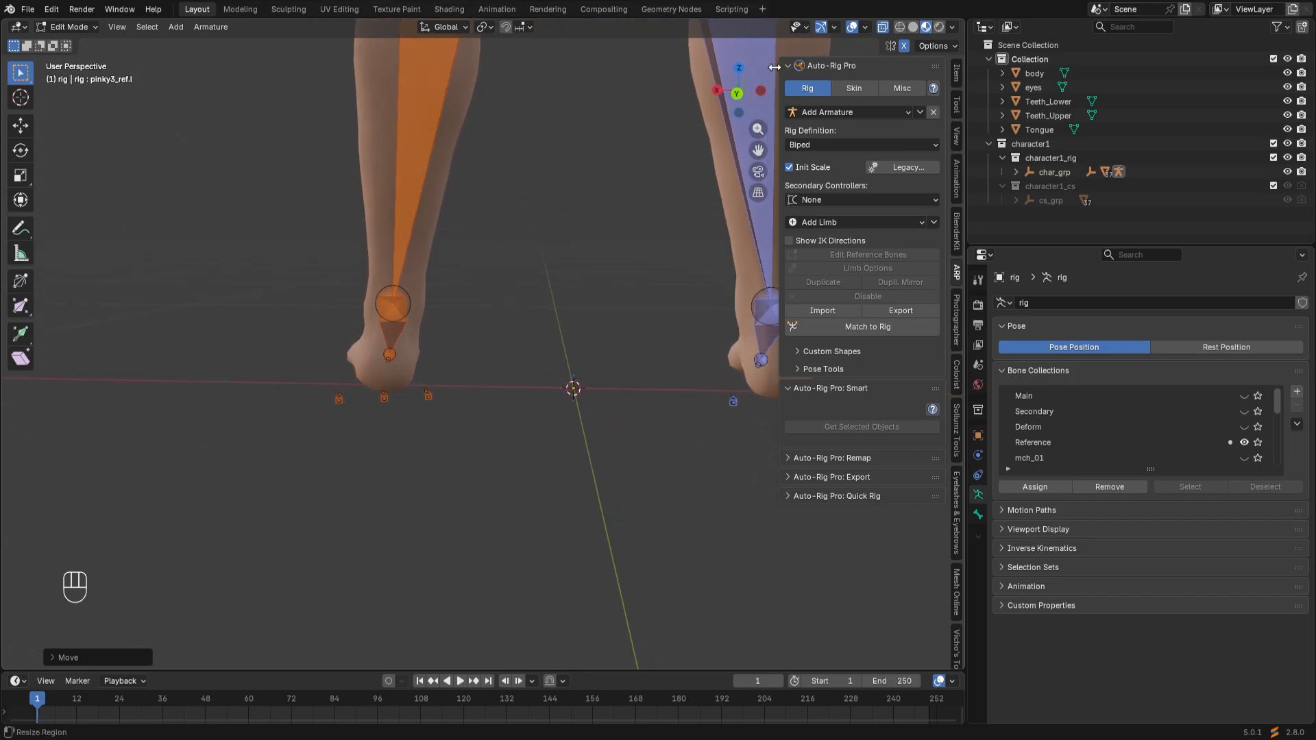
pyautogui.click(882, 25)
pyautogui.scroll(3, 388, 415)
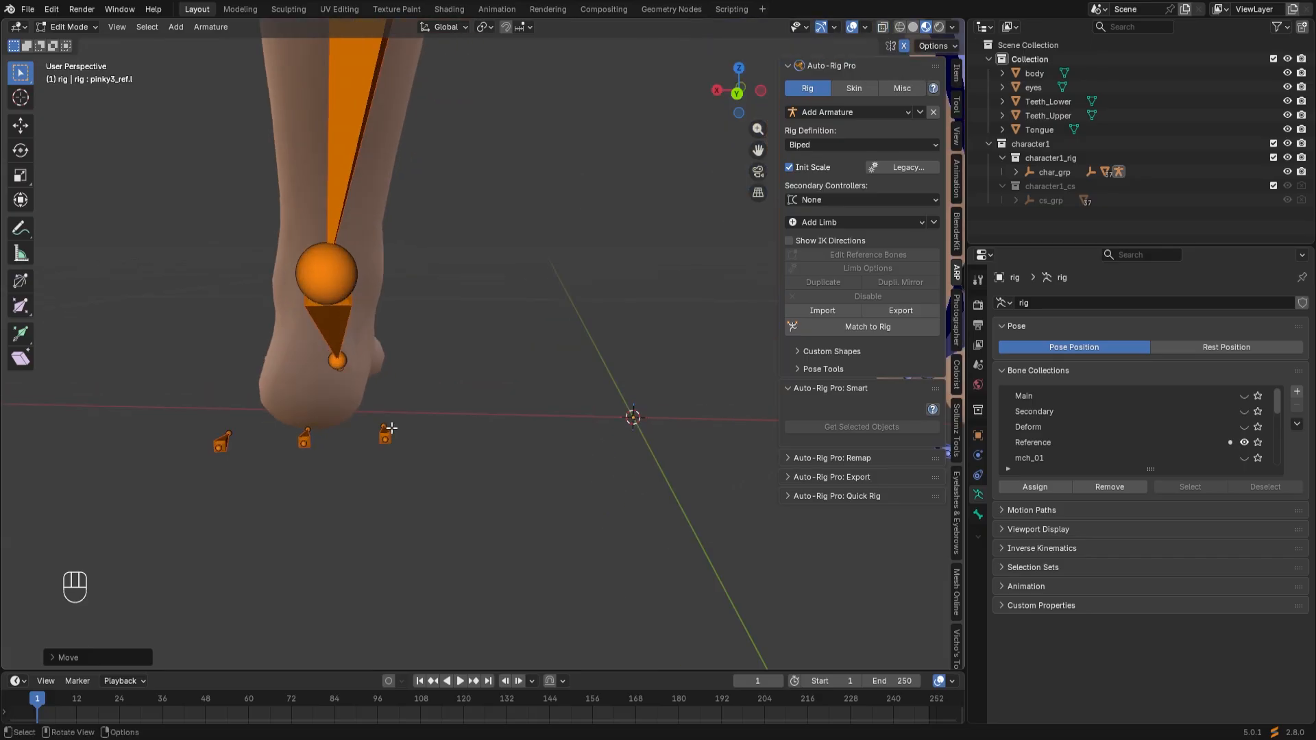
pyautogui.keyDown('shift'); pyautogui.moveTo(388, 415); pyautogui.dragTo(497, 375, button='middle'); pyautogui.keyUp('shift')
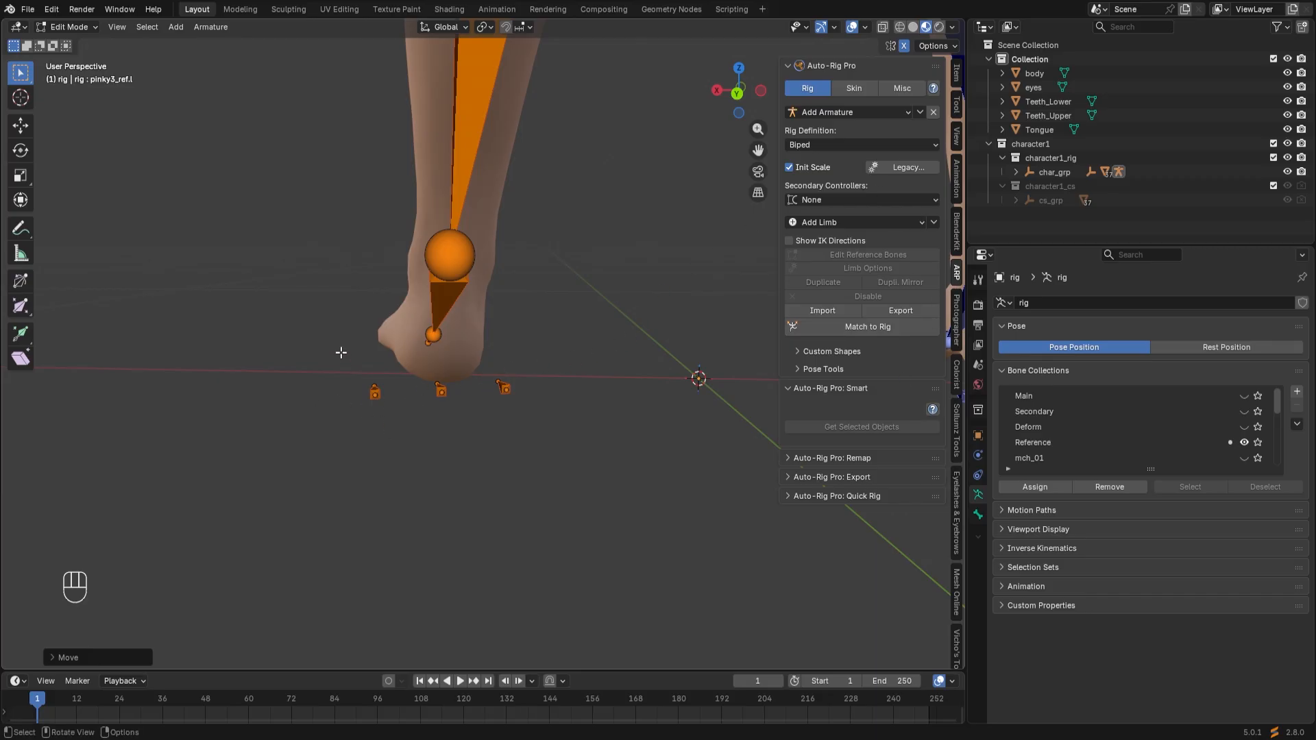
pyautogui.moveTo(341, 353); pyautogui.dragTo(394, 428)
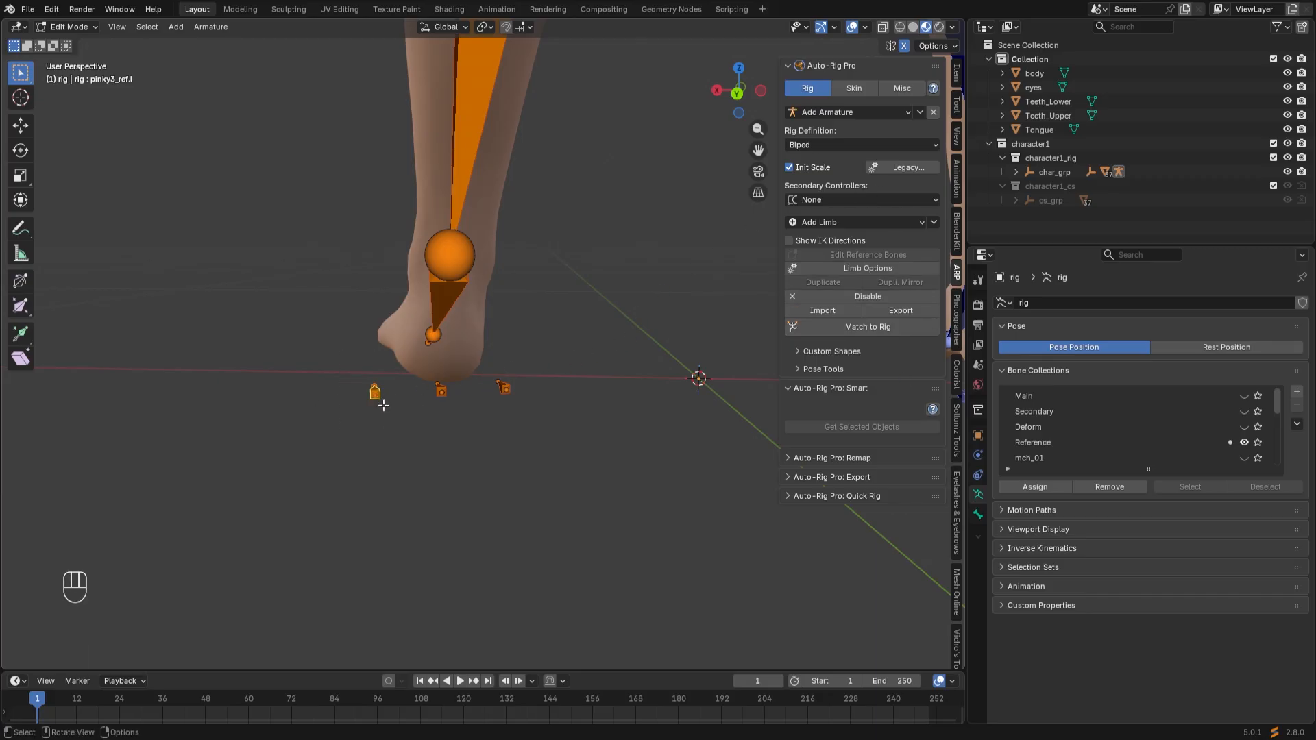
pyautogui.scroll(3, 383, 402)
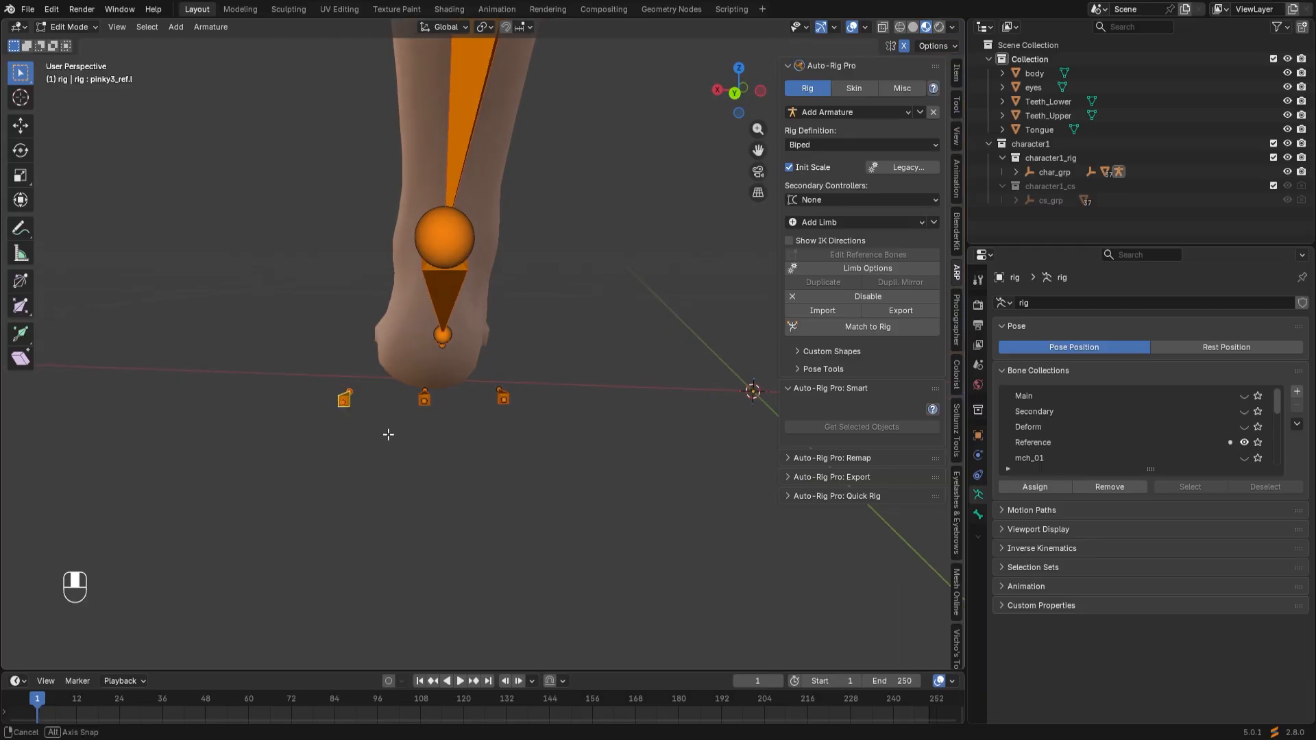
pyautogui.press('g')
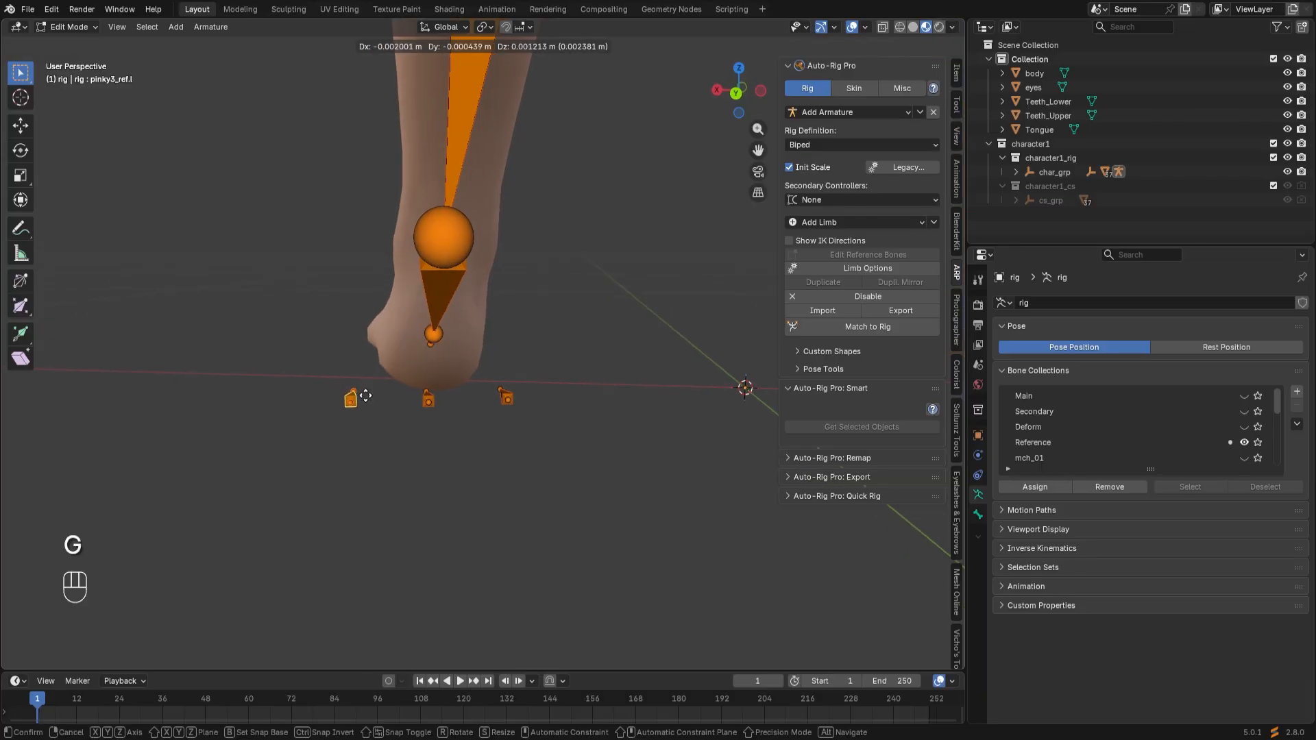
pyautogui.click(392, 374)
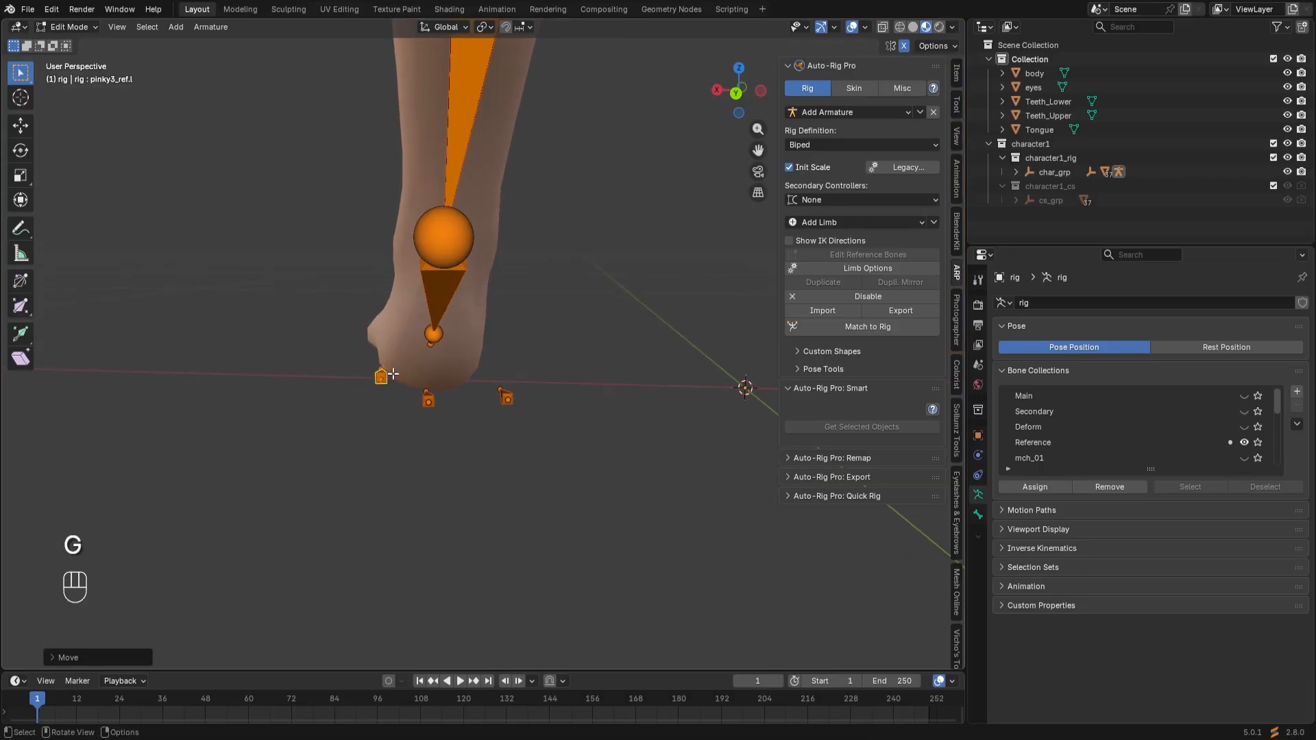
# Move the inner foot bank bone to the heel's inner edge and raise the middle heel bone to the bottom of the heel.
pyautogui.moveTo(521, 415); pyautogui.dragTo(488, 374)
pyautogui.press('g')
pyautogui.click(483, 381)
pyautogui.moveTo(447, 453); pyautogui.dragTo(411, 391)
pyautogui.press('g')
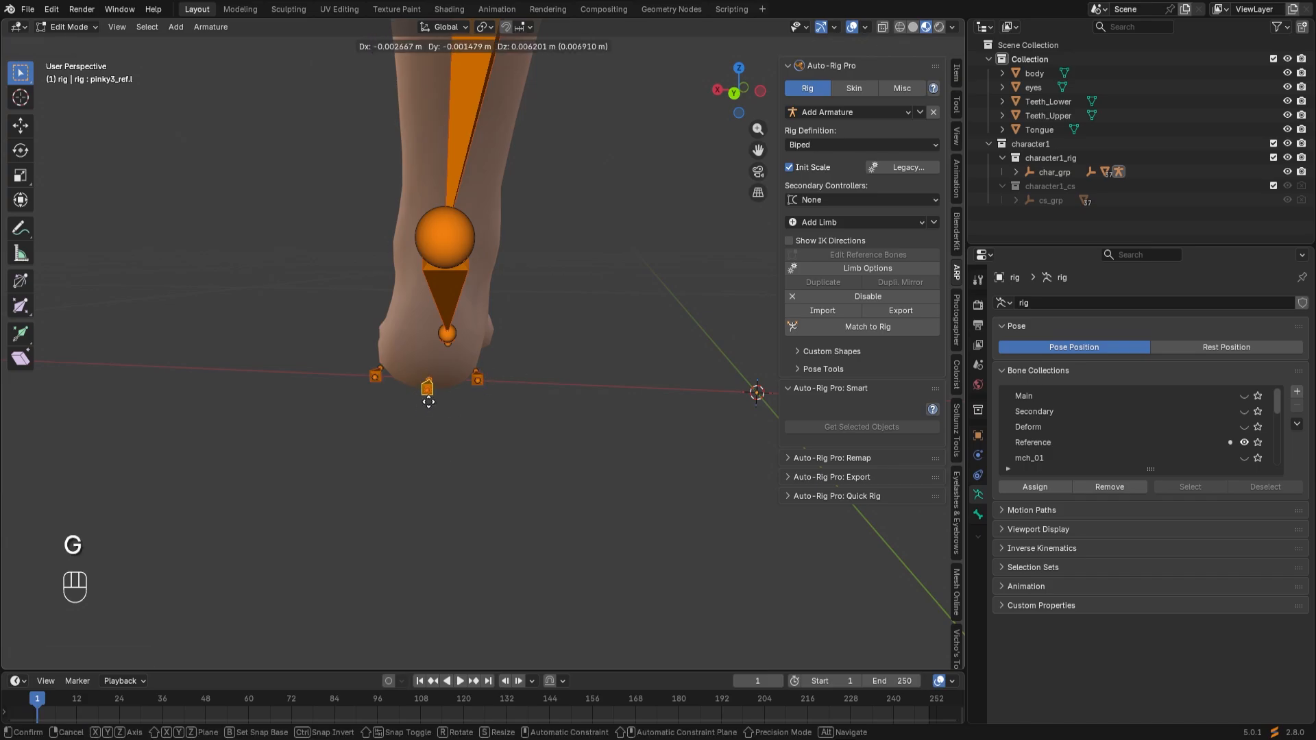
pyautogui.click(421, 390)
# Hide the body mesh to expose the teeth, eyes and facial reference bones.
pyautogui.moveTo(419, 411); pyautogui.dragTo(706, 434, button='middle')
pyautogui.scroll(-6, 608, 446)
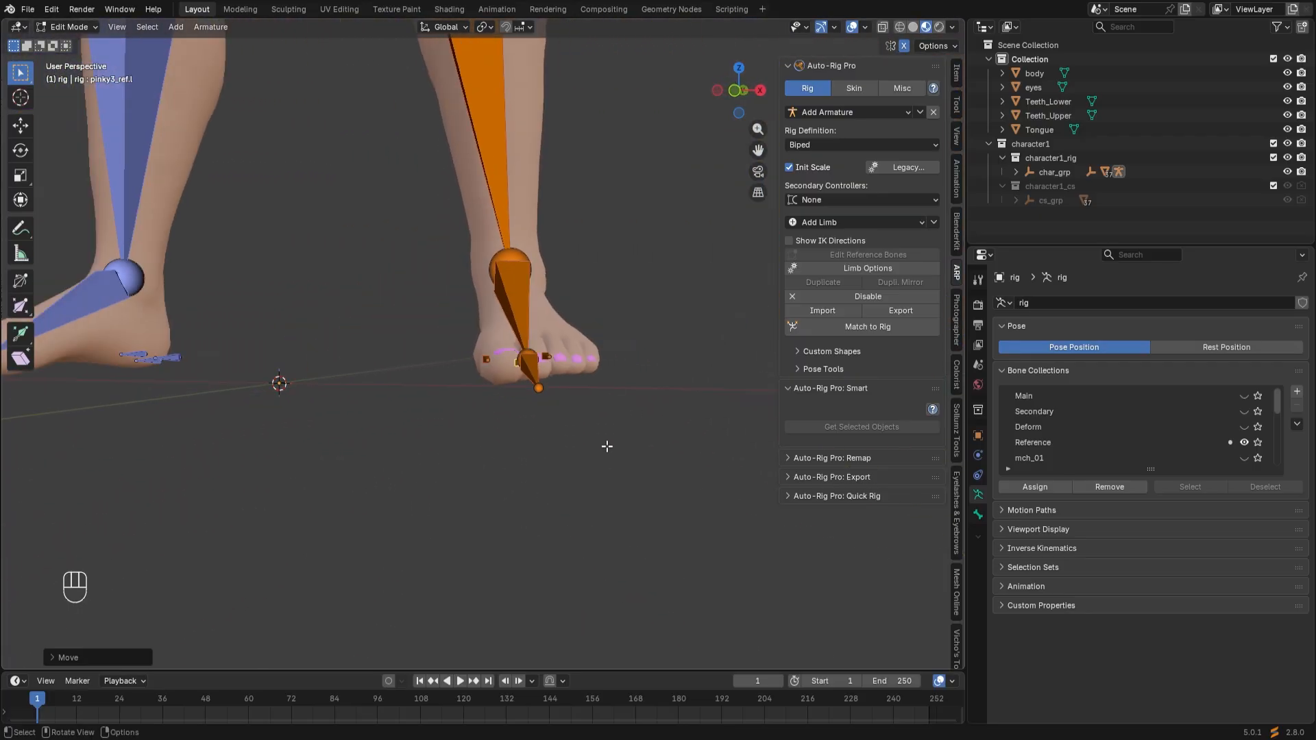
pyautogui.keyDown('shift'); pyautogui.moveTo(531, 306); pyautogui.dragTo(539, 580, button='middle'); pyautogui.keyUp('shift')
pyautogui.scroll(-6, 527, 318)
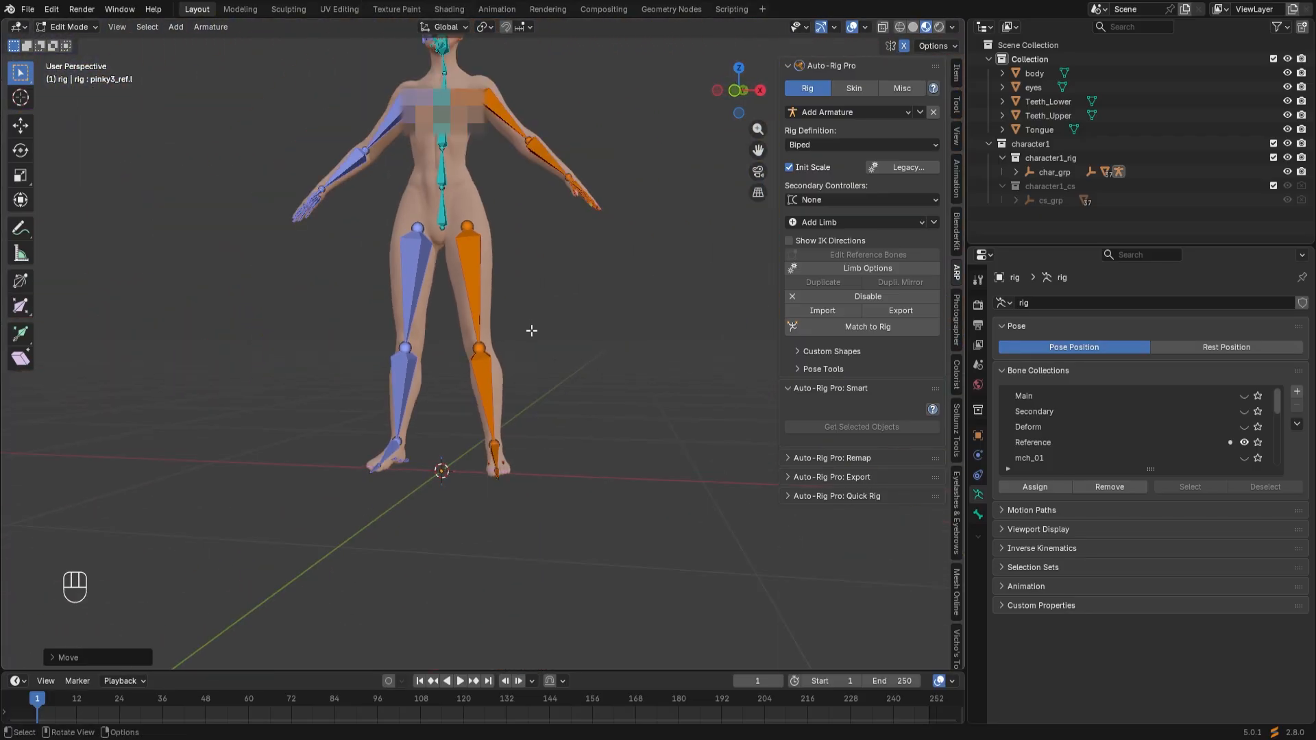
pyautogui.keyDown('shift'); pyautogui.moveTo(532, 268); pyautogui.dragTo(553, 480, button='middle'); pyautogui.keyUp('shift')
pyautogui.scroll(15, 553, 480)
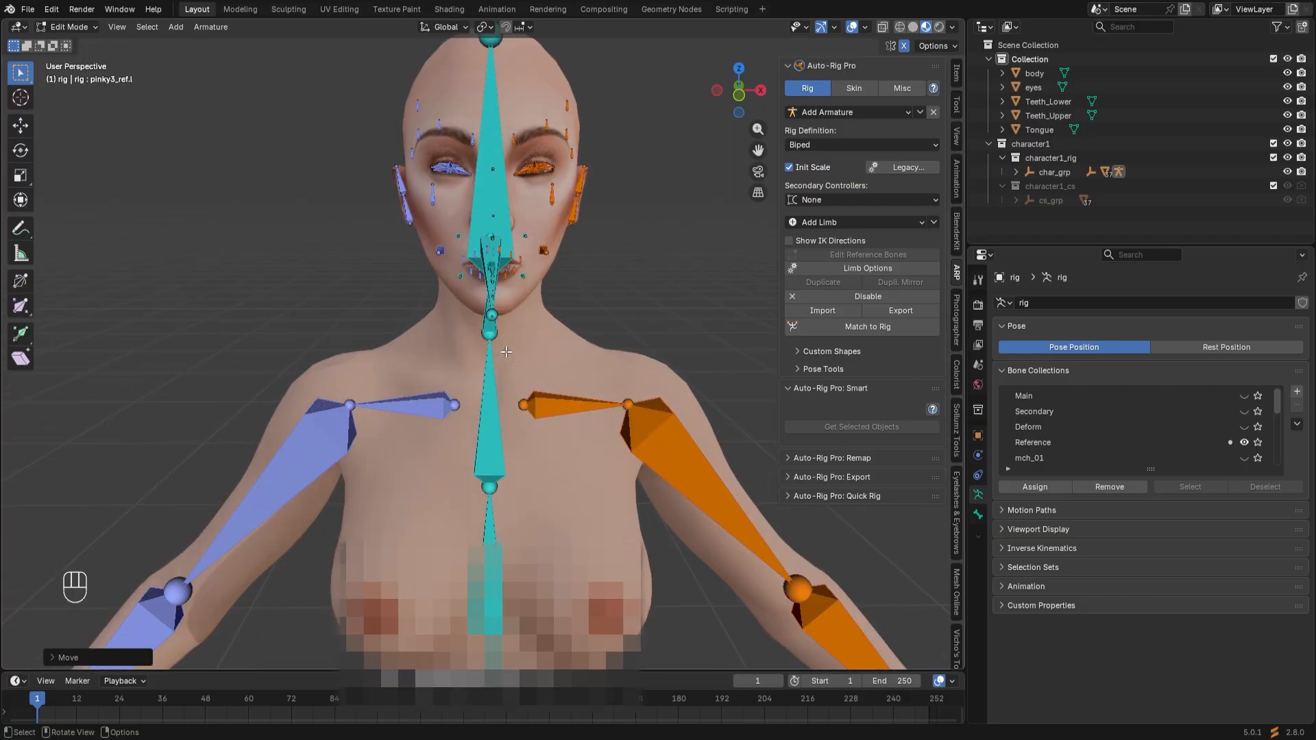
pyautogui.scroll(-8, 483, 435)
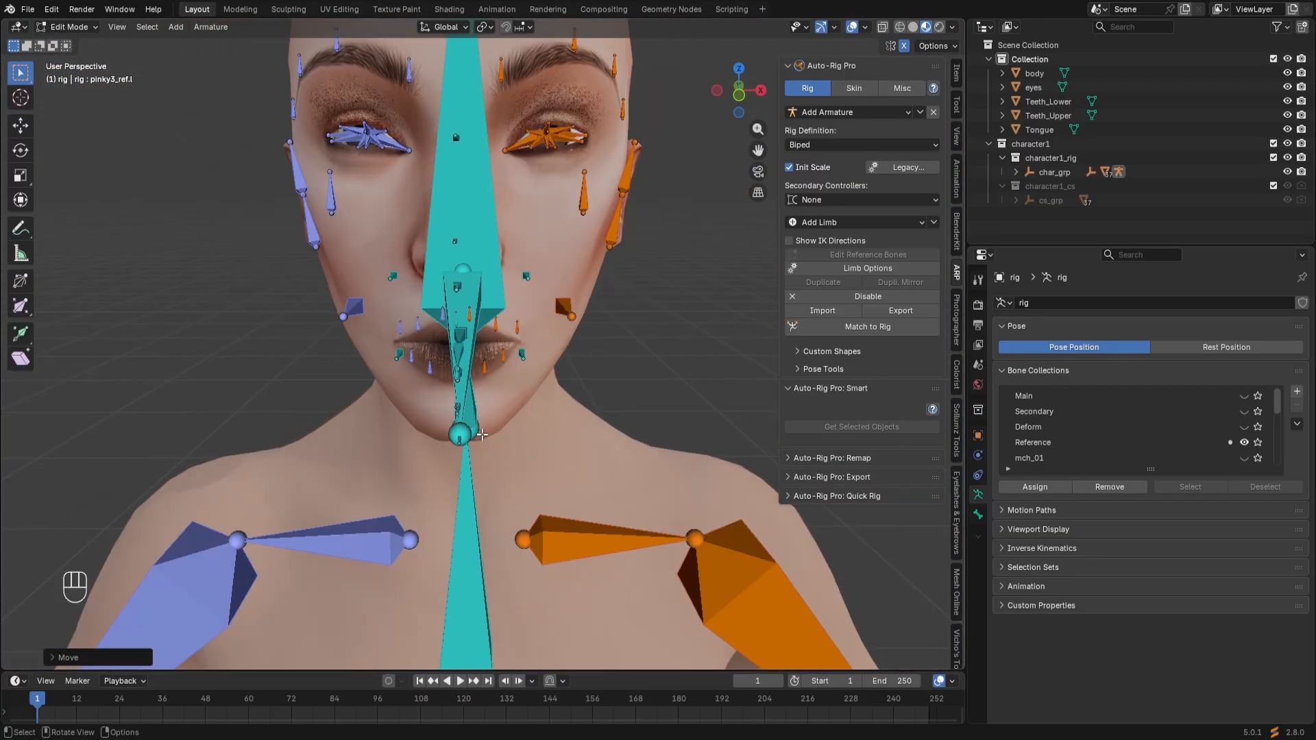
pyautogui.moveTo(483, 435); pyautogui.dragTo(508, 420, button='middle')
pyautogui.scroll(3, 493, 418)
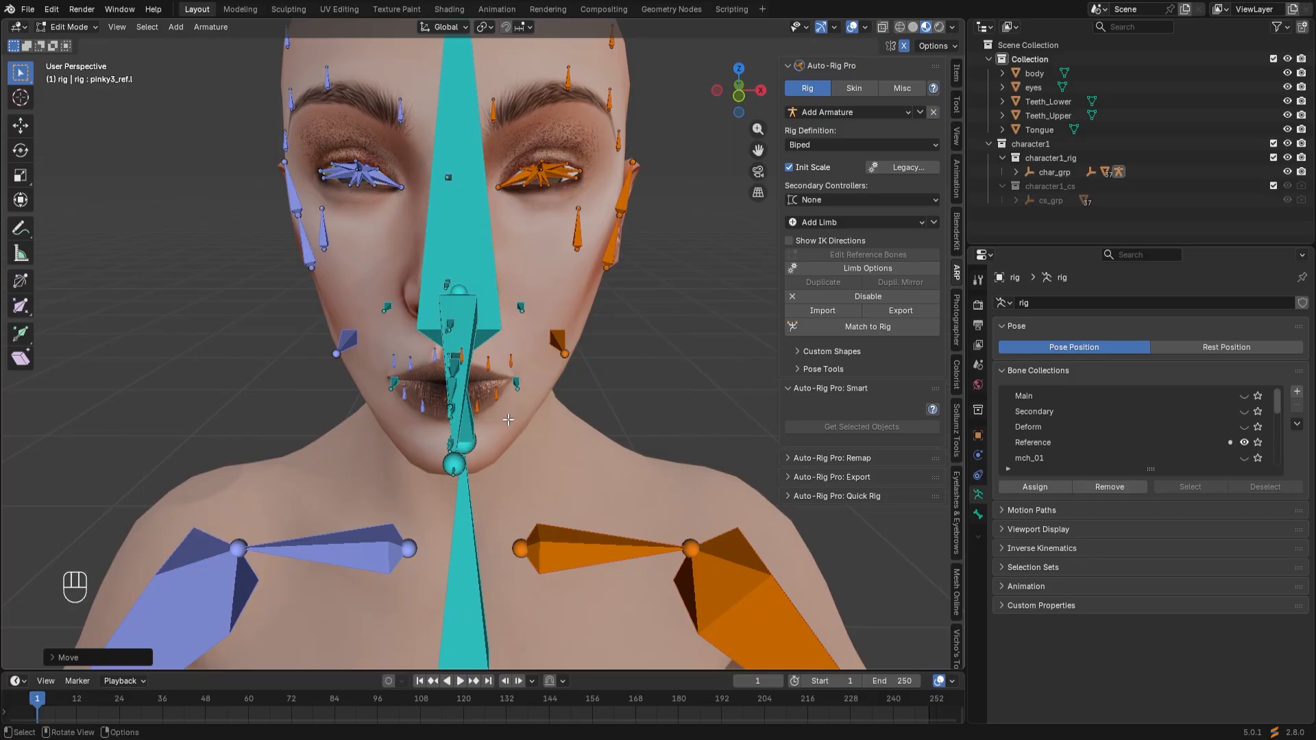
pyautogui.click(1287, 73)
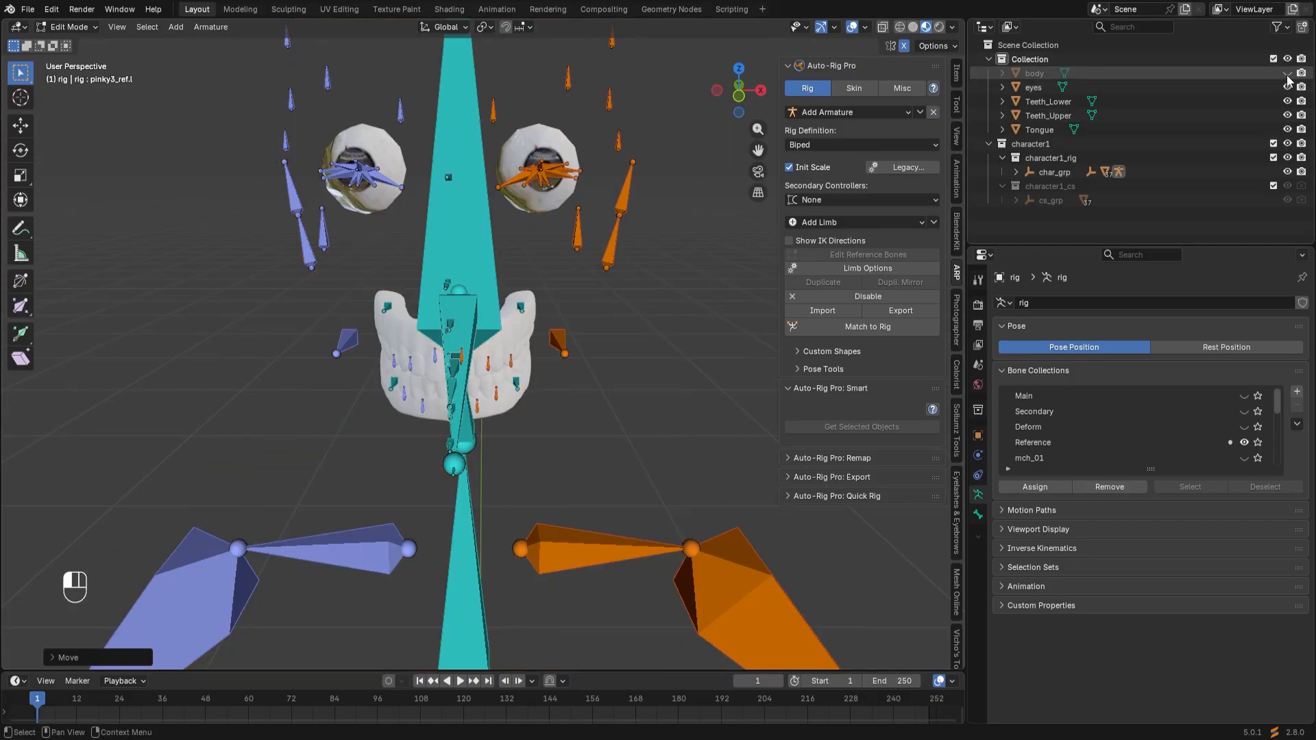
# Select the three upper teeth reference bones and lower them along Z toward the upper teeth.
pyautogui.moveTo(549, 385); pyautogui.dragTo(362, 397, button='middle')
pyautogui.scroll(4, 481, 379)
pyautogui.scroll(-3, 481, 379)
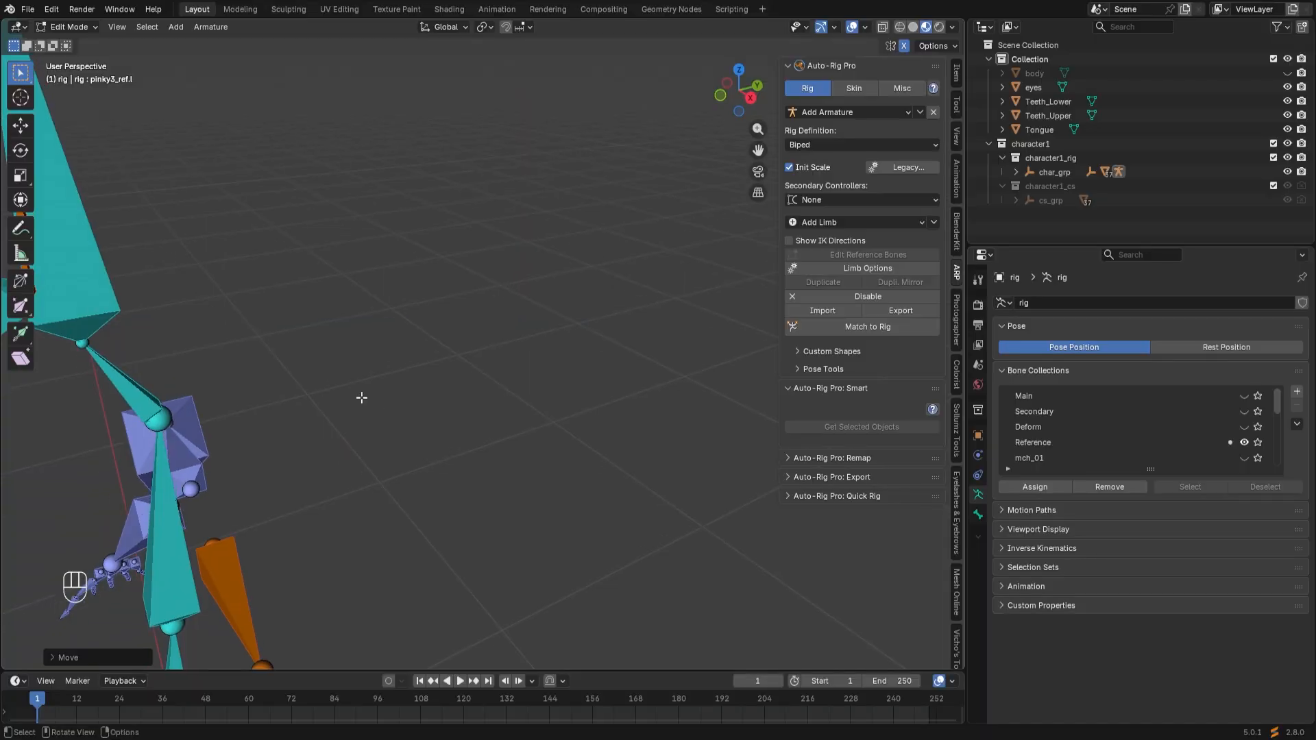
pyautogui.keyDown('shift'); pyautogui.moveTo(264, 340); pyautogui.dragTo(624, 355, button='middle'); pyautogui.keyUp('shift')
pyautogui.scroll(4, 434, 323)
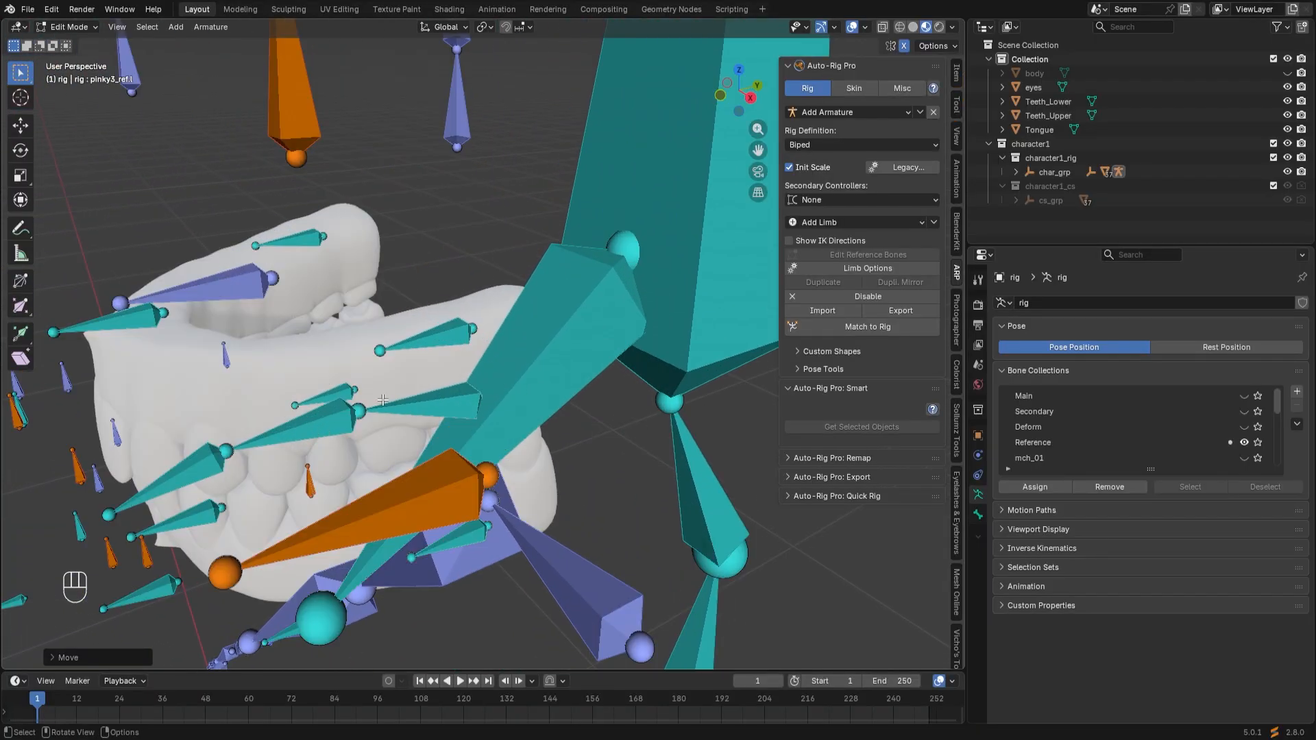
pyautogui.moveTo(414, 384); pyautogui.dragTo(376, 401, button='middle')
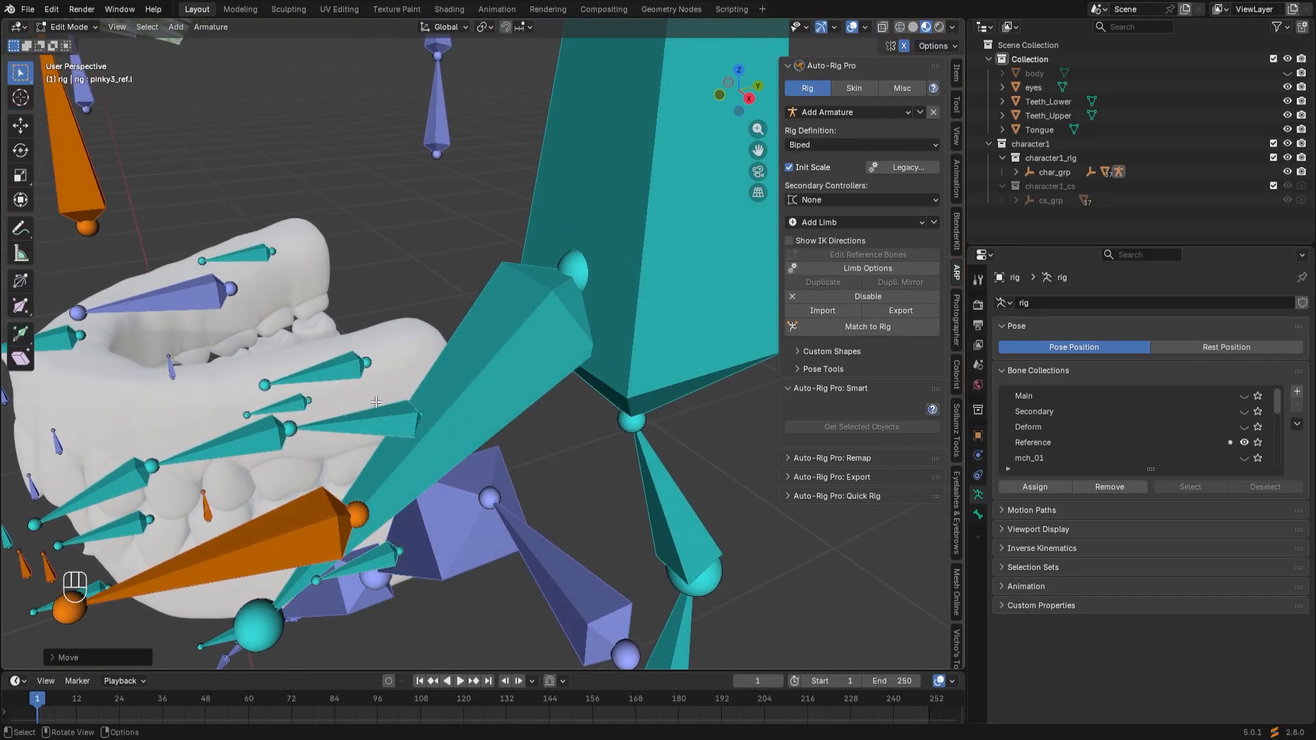
pyautogui.click(340, 370)
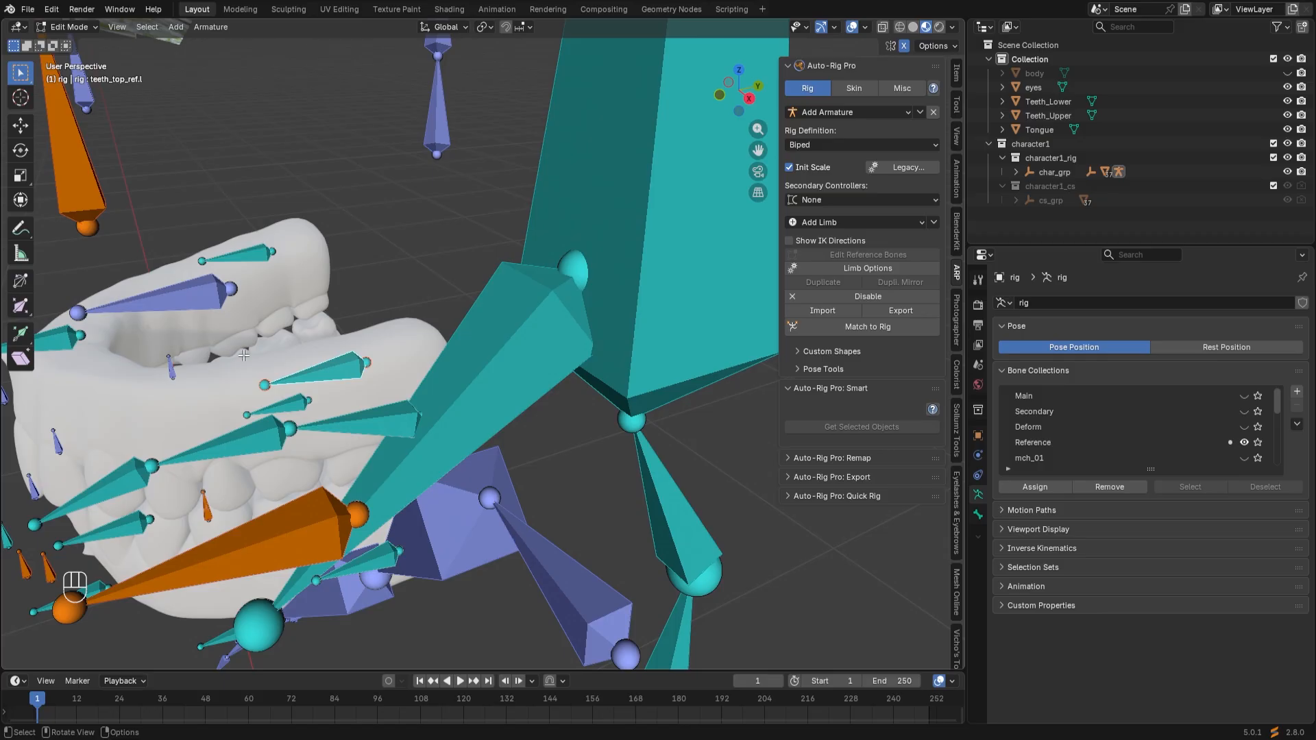
pyautogui.moveTo(317, 369)
pyautogui.mouseDown(button='middle')
pyautogui.moveTo(295, 328)
pyautogui.moveTo(322, 354)
pyautogui.mouseUp(button='middle')
pyautogui.click(313, 241)
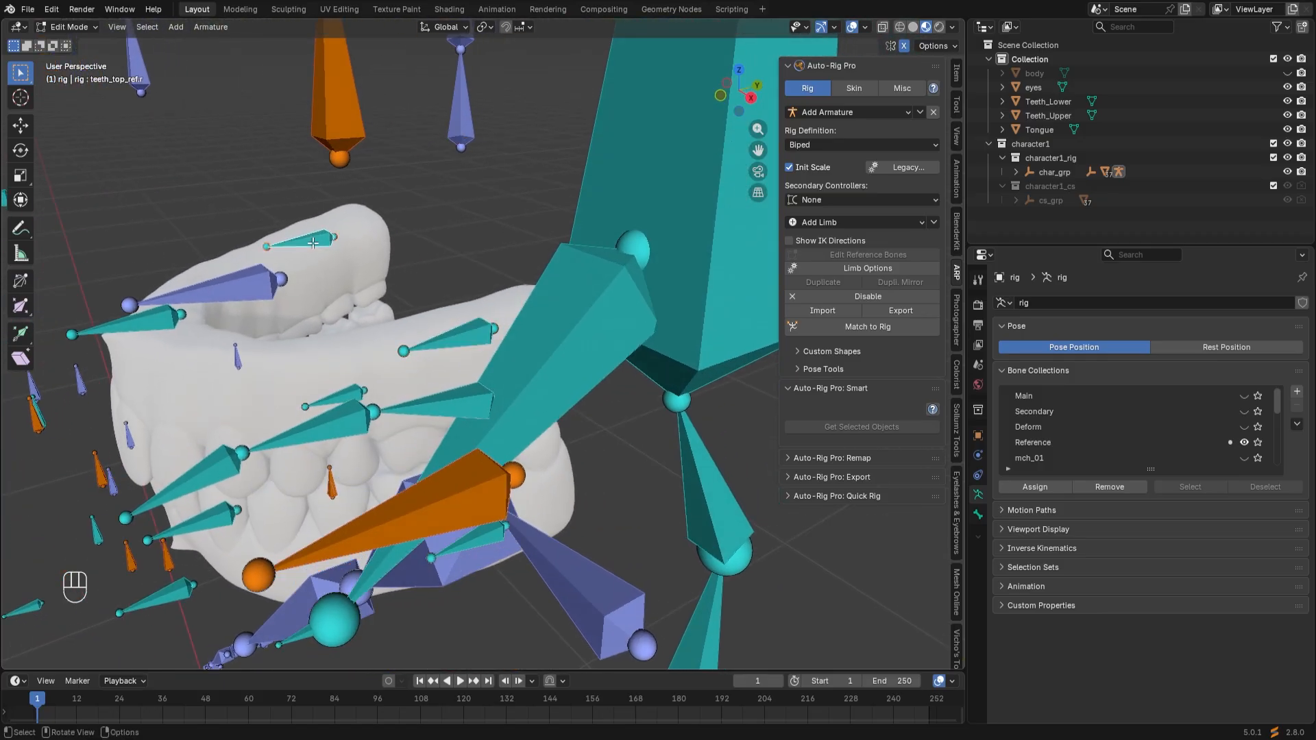
pyautogui.moveTo(300, 310); pyautogui.dragTo(291, 337, button='middle')
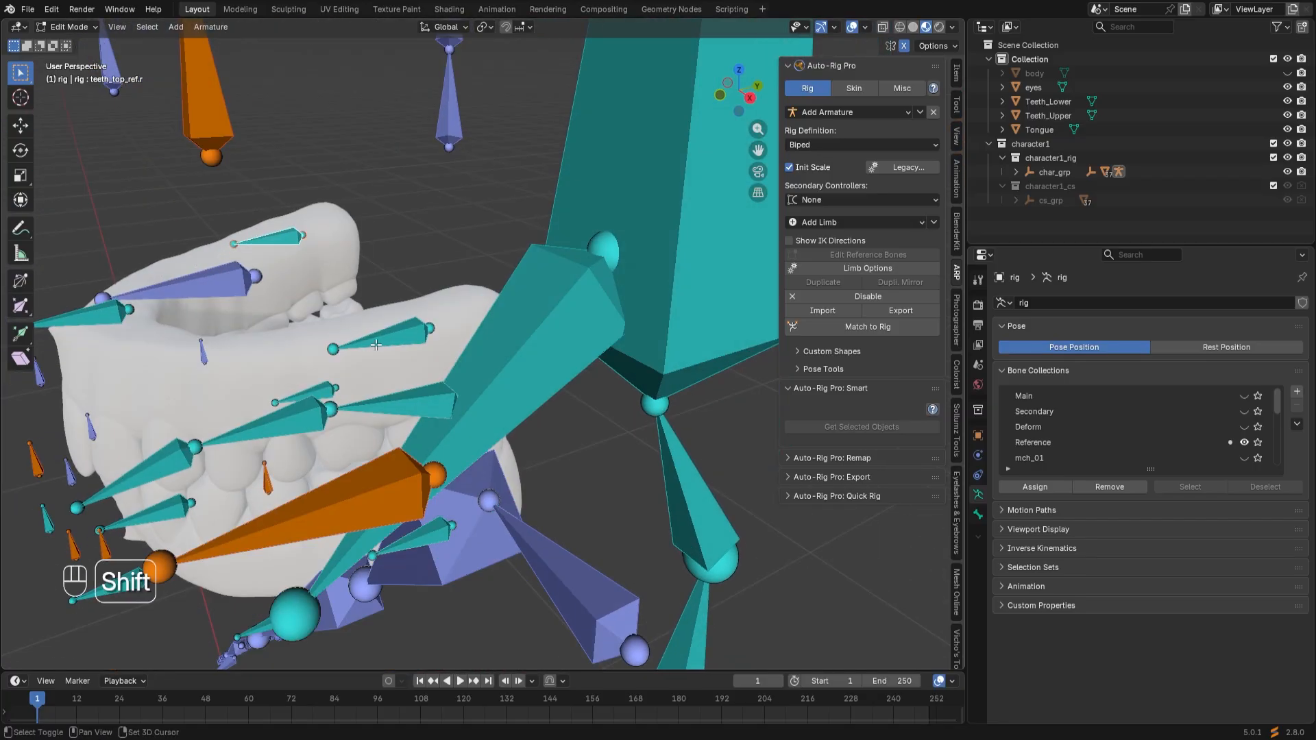
pyautogui.keyDown('shift'); pyautogui.click(398, 336); pyautogui.keyUp('shift')
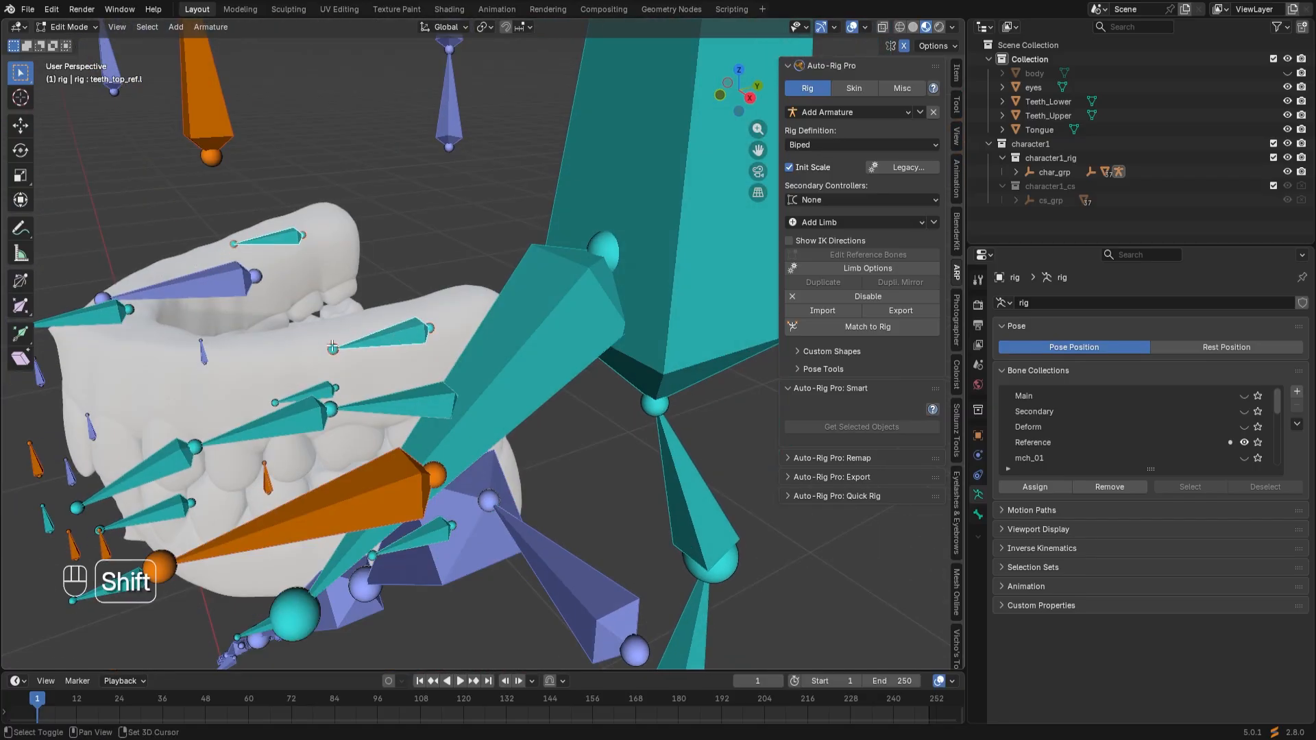
pyautogui.keyDown('shift'); pyautogui.click(92, 312); pyautogui.keyUp('shift')
pyautogui.click(20, 125)
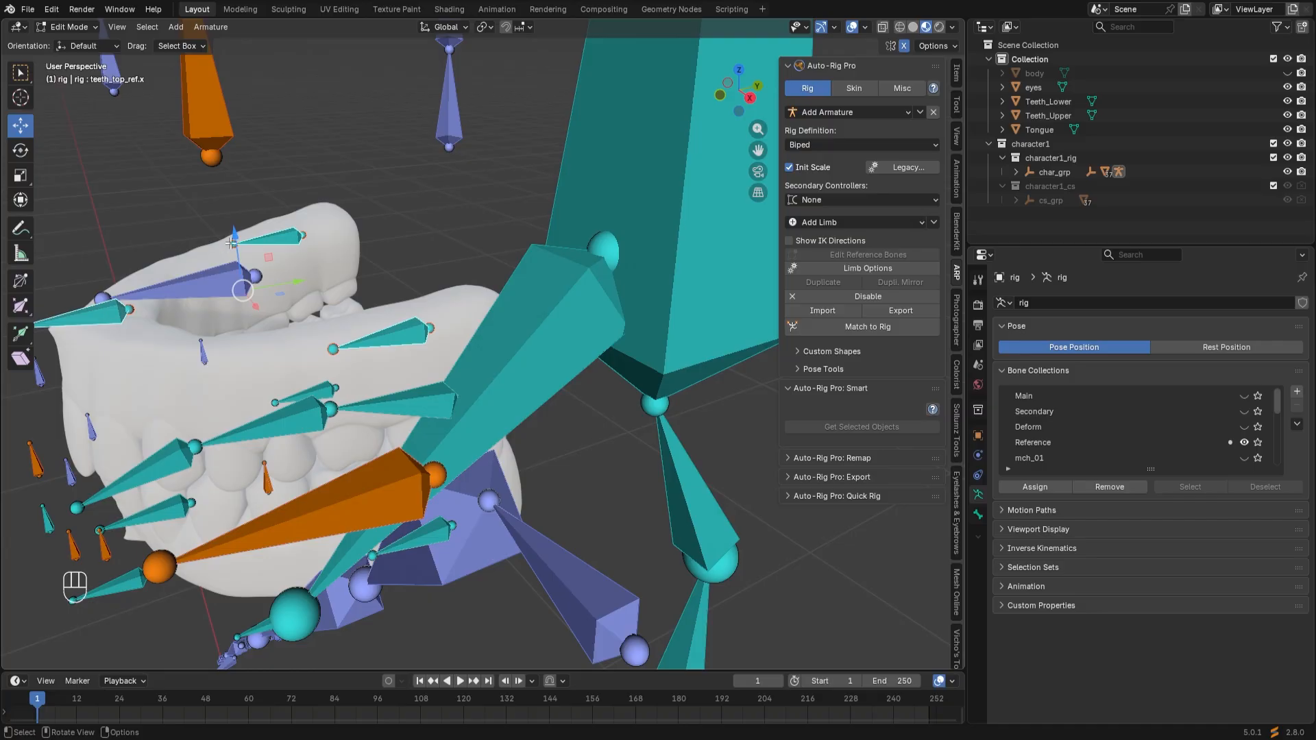
pyautogui.moveTo(232, 241); pyautogui.dragTo(247, 299)
# Check the upper teeth bones in front view and raise them slightly along Z within the upper teeth mesh.
pyautogui.moveTo(240, 307); pyautogui.dragTo(301, 341, button='middle')
pyautogui.click(728, 99)
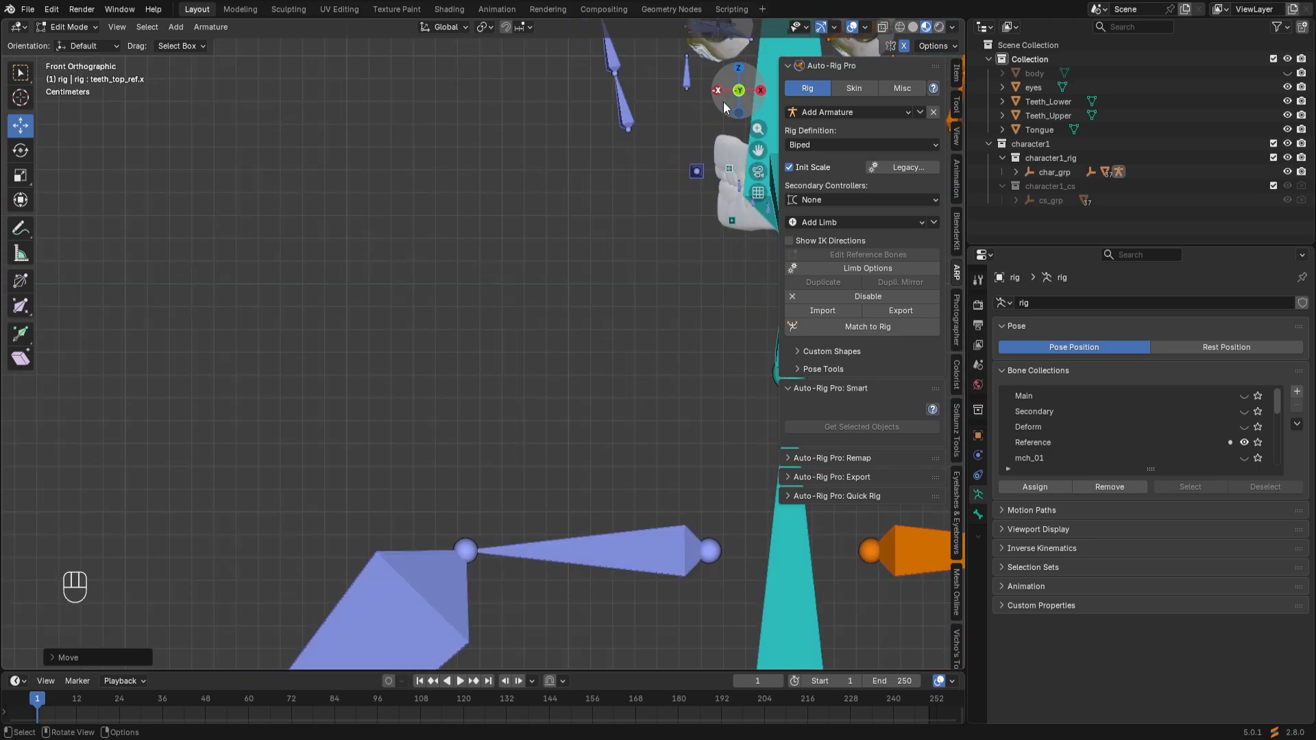
pyautogui.keyDown('shift'); pyautogui.moveTo(588, 260); pyautogui.dragTo(315, 382, button='middle'); pyautogui.keyUp('shift')
pyautogui.scroll(4, 329, 376)
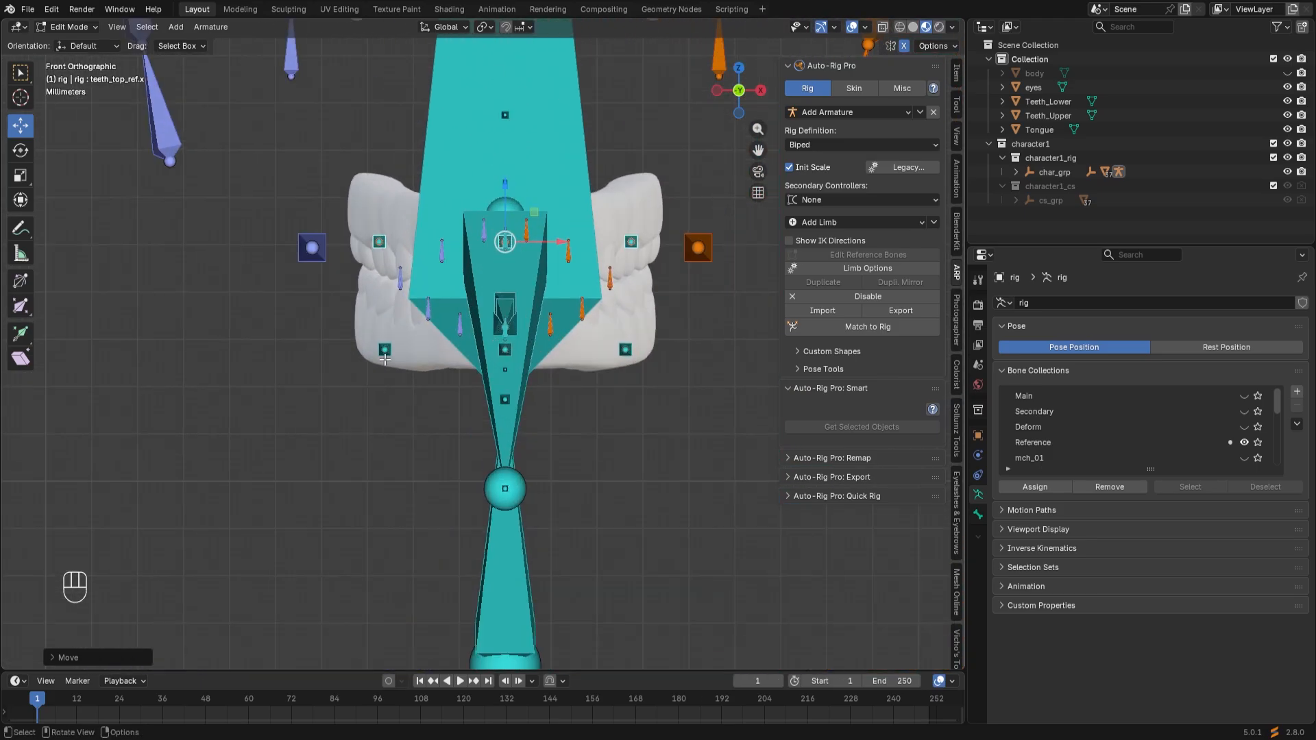
pyautogui.moveTo(507, 185); pyautogui.dragTo(505, 168)
# Select the three lower teeth reference bones and raise them slightly along Z within the lower teeth mesh.
pyautogui.moveTo(617, 399); pyautogui.dragTo(602, 423, button='middle')
pyautogui.scroll(3, 601, 423)
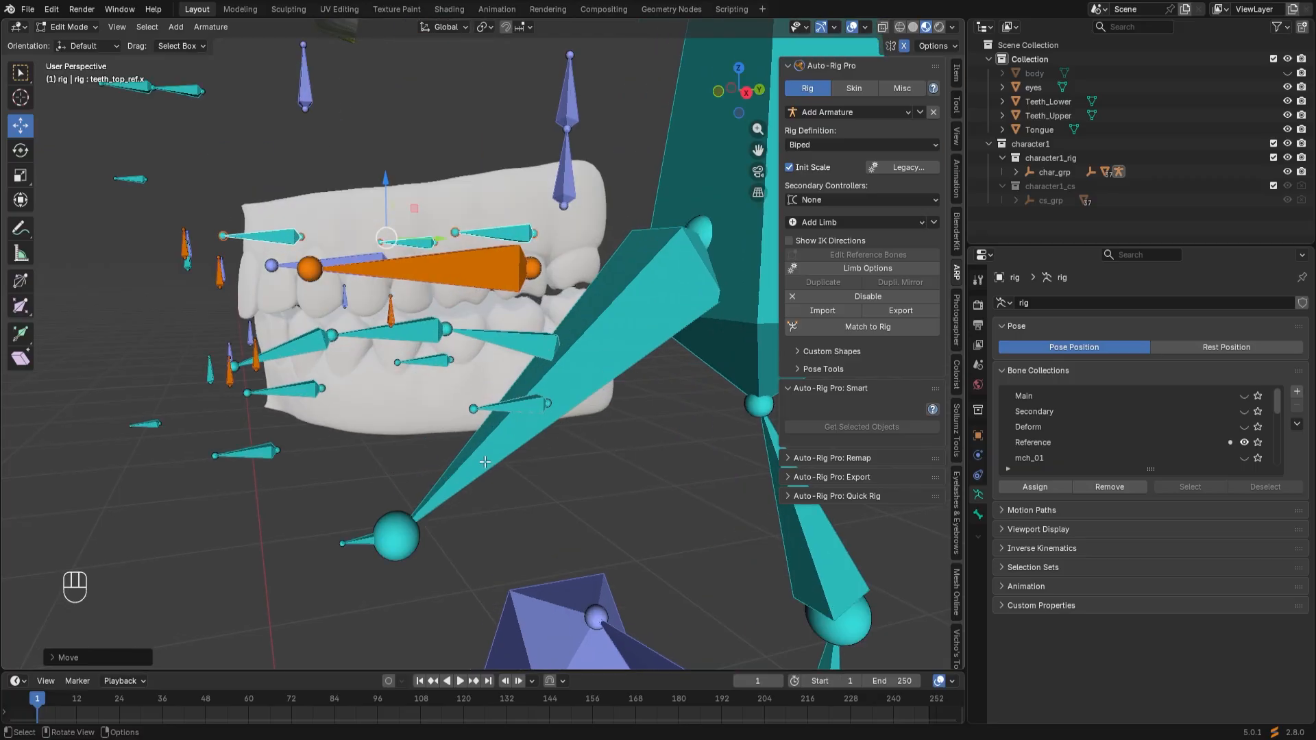
pyautogui.moveTo(493, 419); pyautogui.dragTo(459, 420, button='middle')
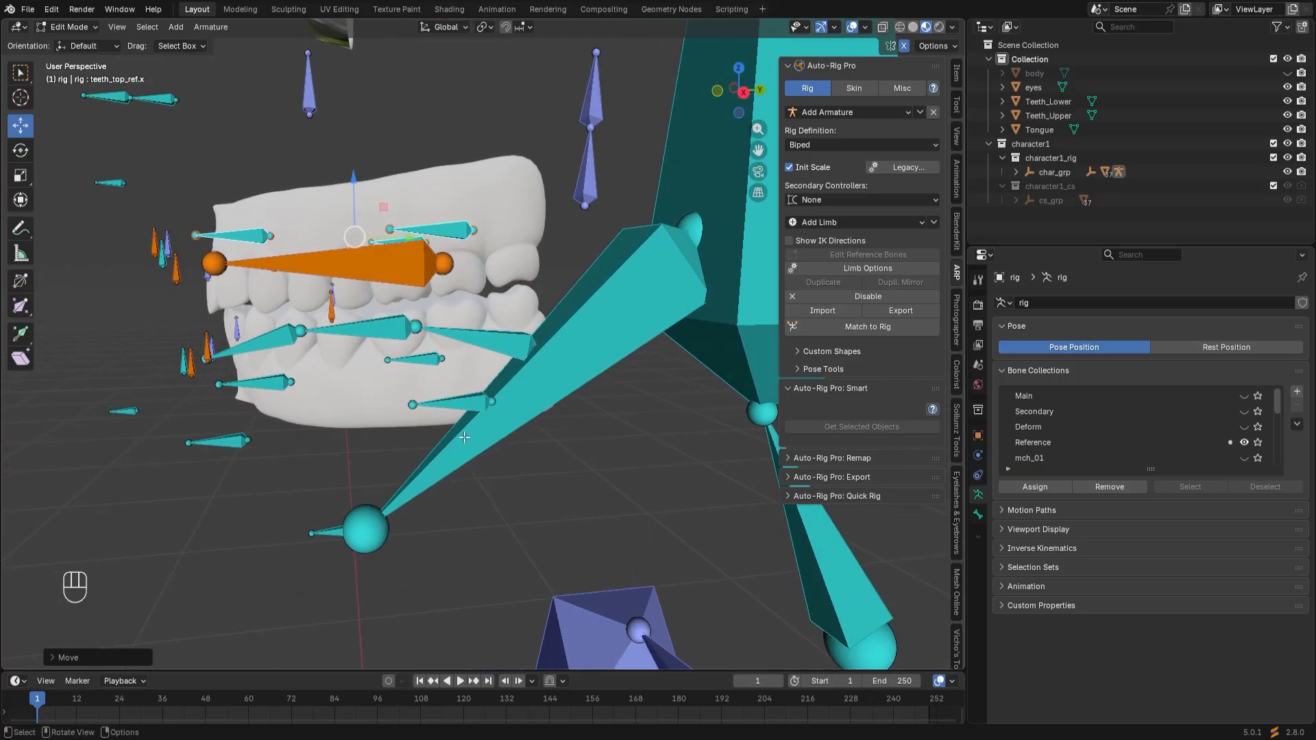
pyautogui.click(462, 401)
pyautogui.keyDown('shift'); pyautogui.click(422, 359); pyautogui.keyUp('shift')
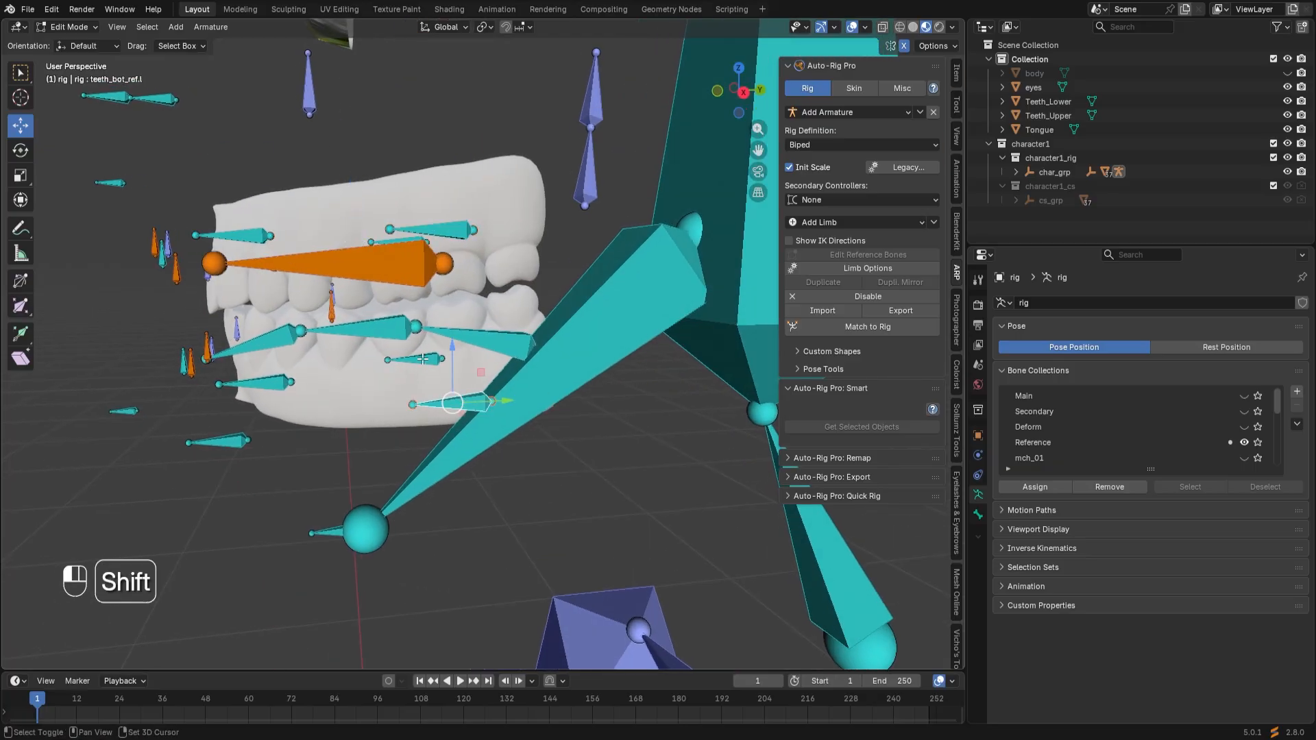
pyautogui.keyDown('shift'); pyautogui.click(264, 383); pyautogui.keyUp('shift')
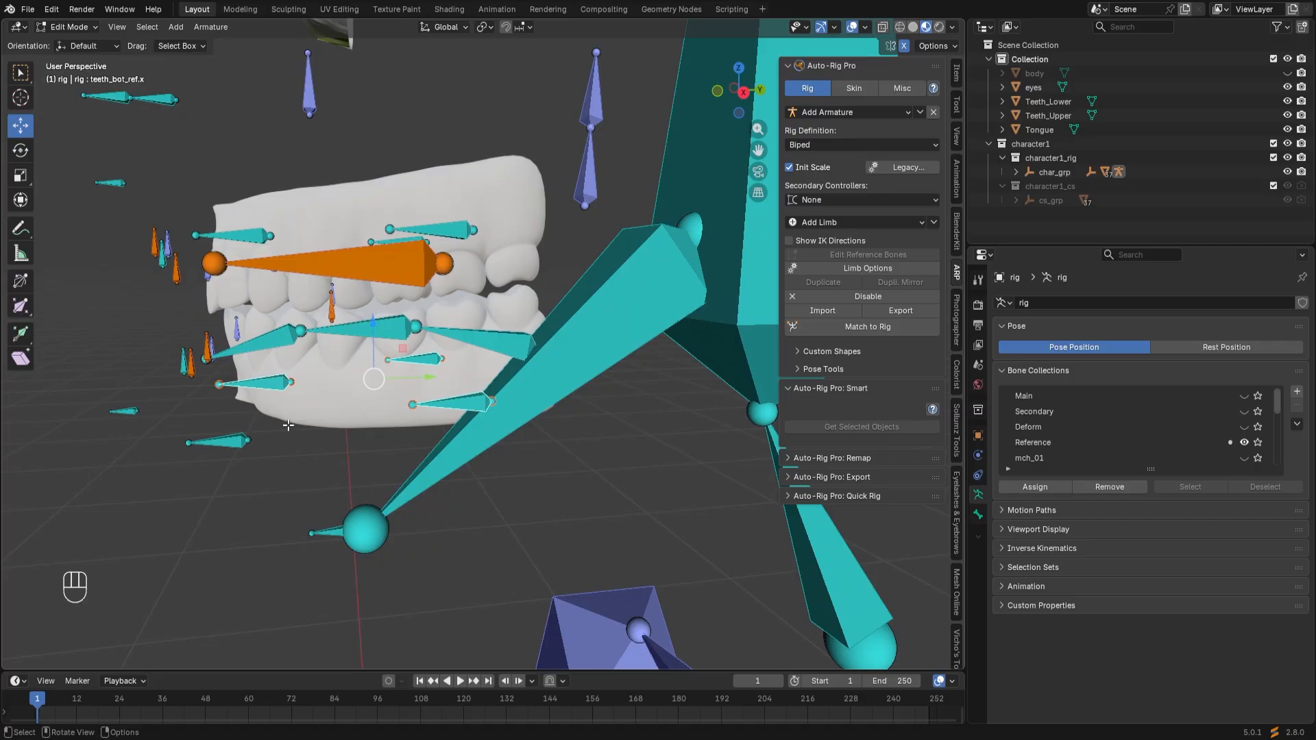
pyautogui.moveTo(258, 407); pyautogui.dragTo(300, 407, button='middle')
pyautogui.scroll(3, 300, 407)
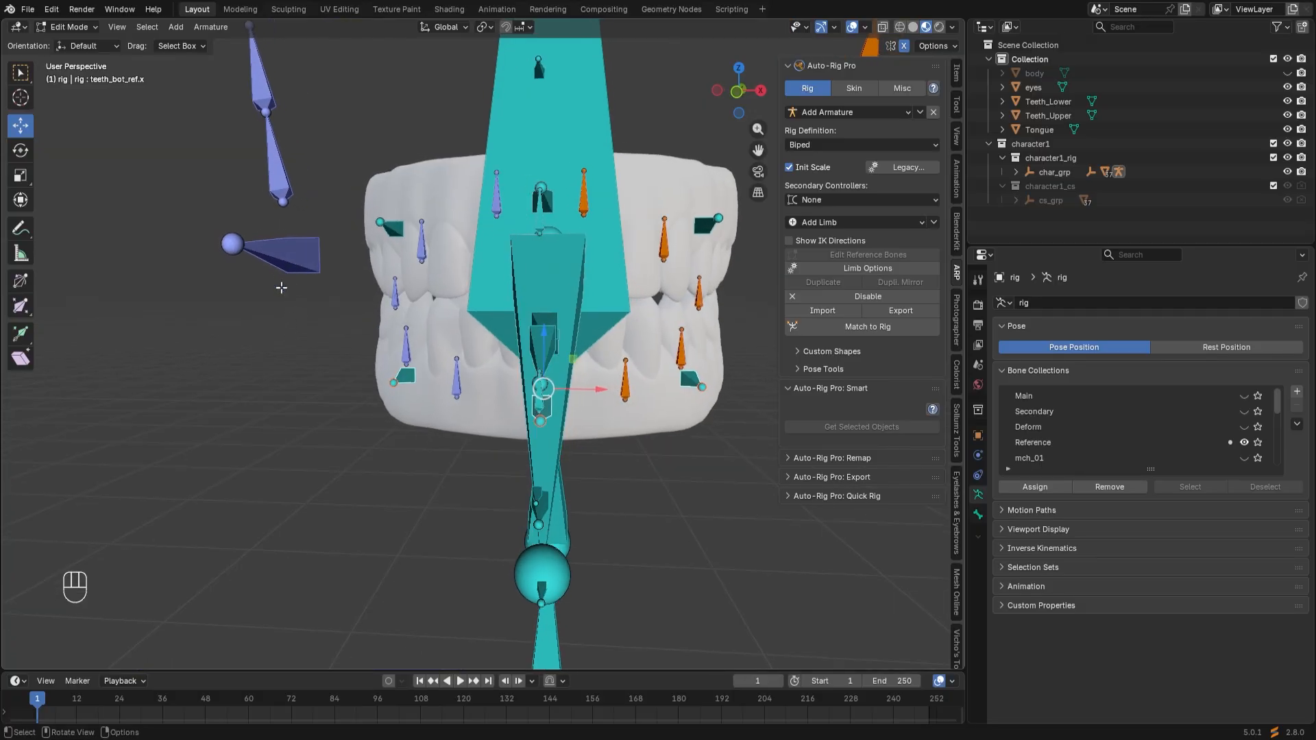
pyautogui.moveTo(547, 333); pyautogui.dragTo(544, 322)
# Examine the eye and eyelid bones against the eyeball meshes from several angles, with X-ray enabled.
pyautogui.moveTo(543, 329); pyautogui.dragTo(463, 444, button='middle')
pyautogui.scroll(2, 383, 287)
pyautogui.moveTo(395, 292); pyautogui.dragTo(405, 342, button='middle')
pyautogui.scroll(3, 481, 350)
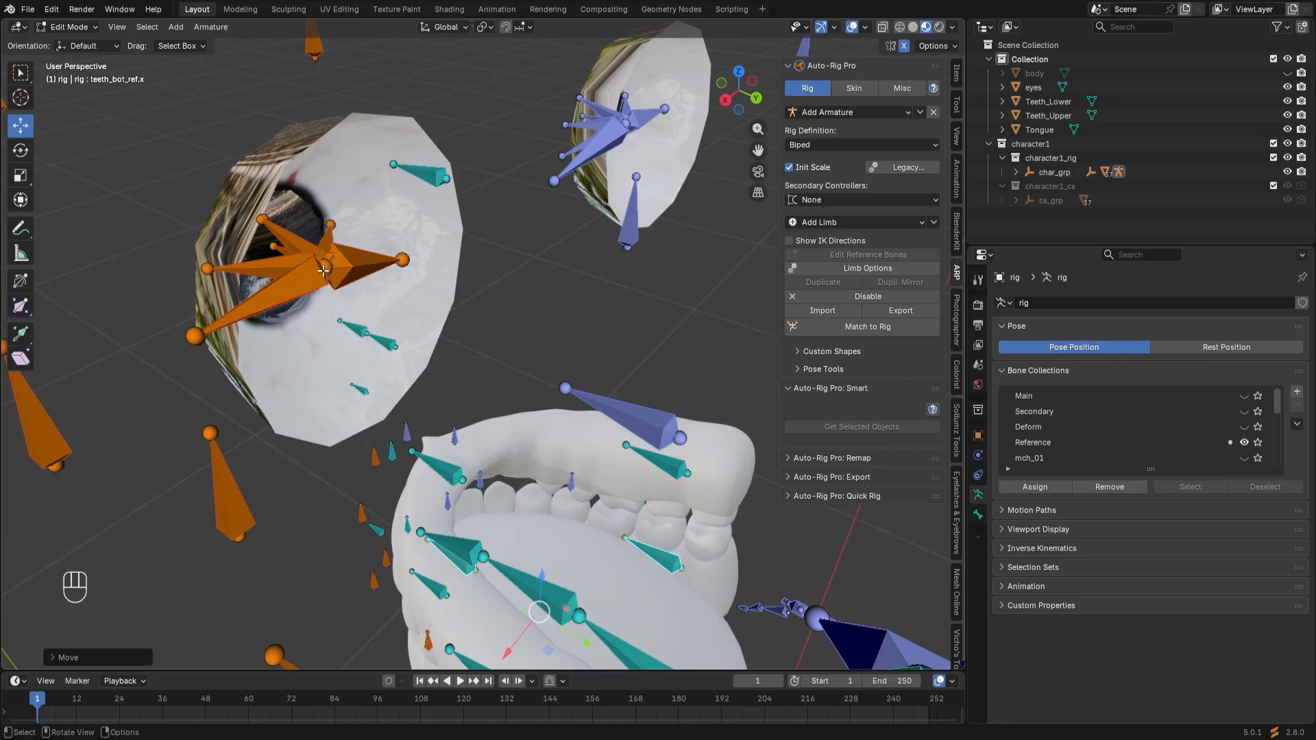
pyautogui.moveTo(322, 271); pyautogui.dragTo(383, 305, button='middle')
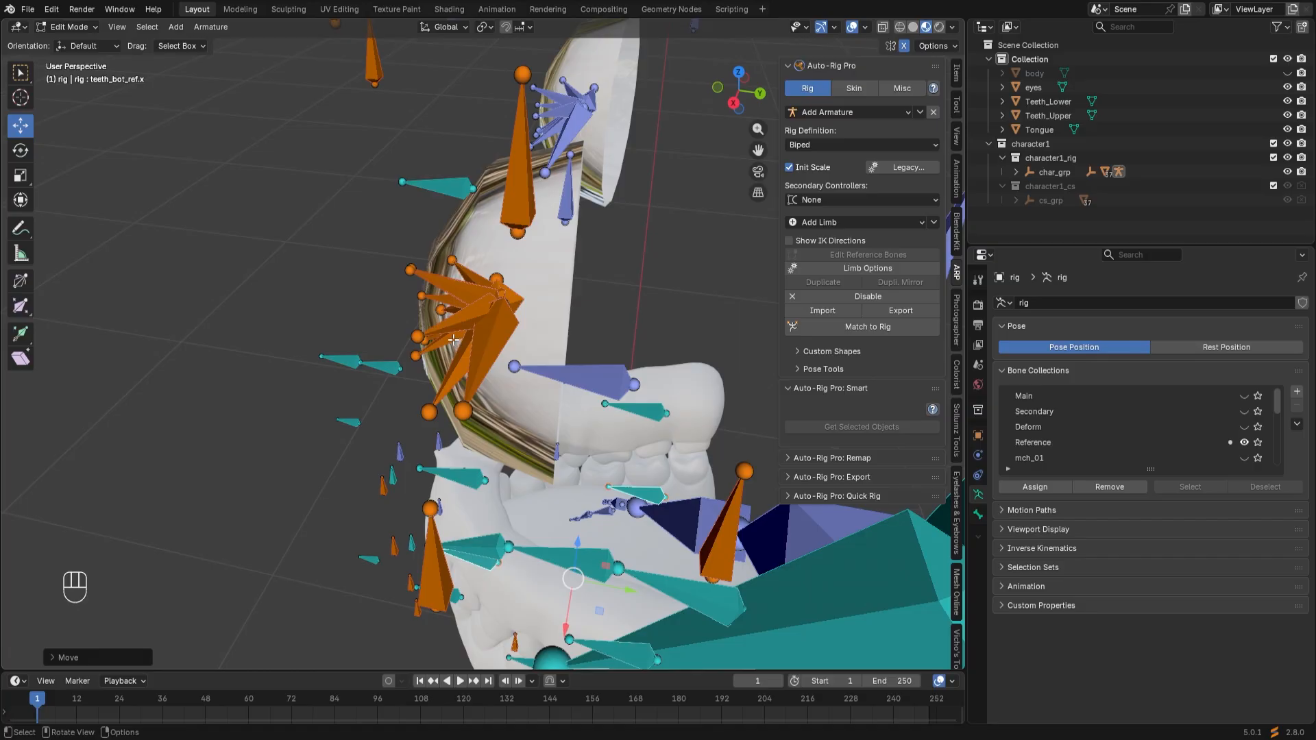
pyautogui.moveTo(526, 347); pyautogui.dragTo(494, 343, button='middle')
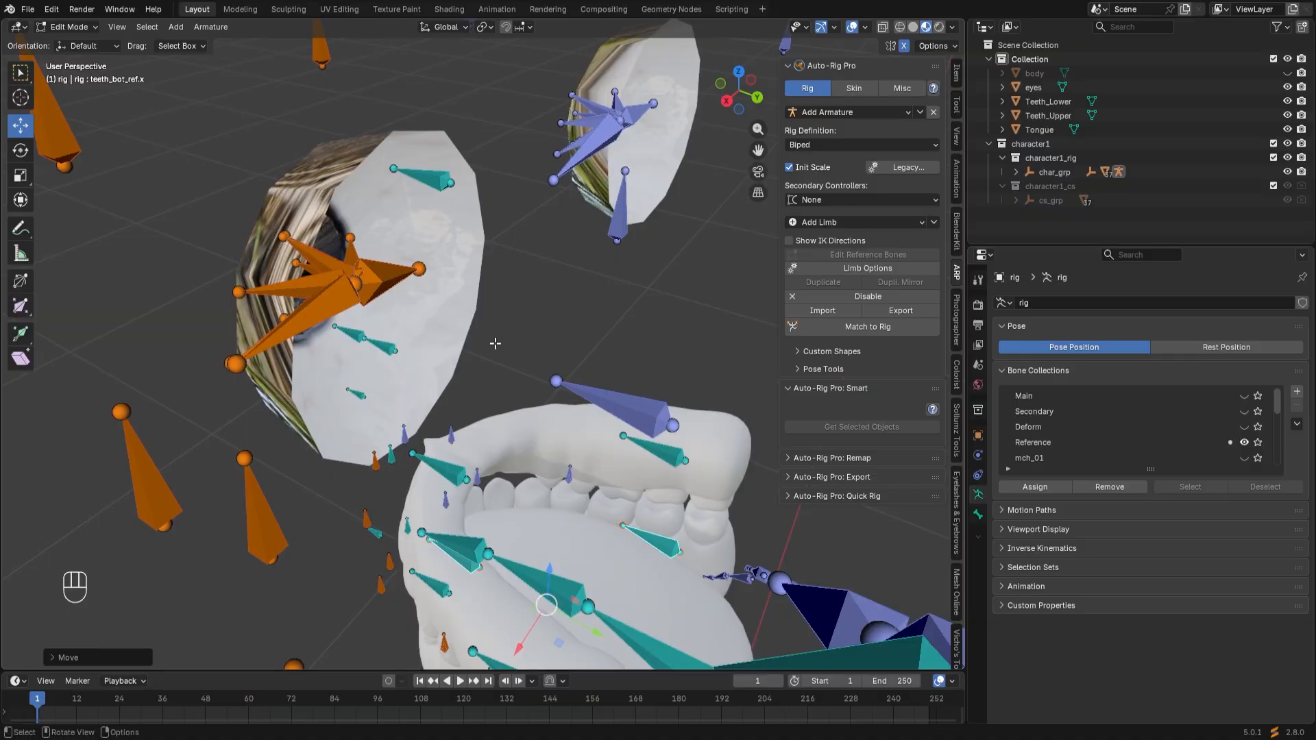
pyautogui.click(883, 27)
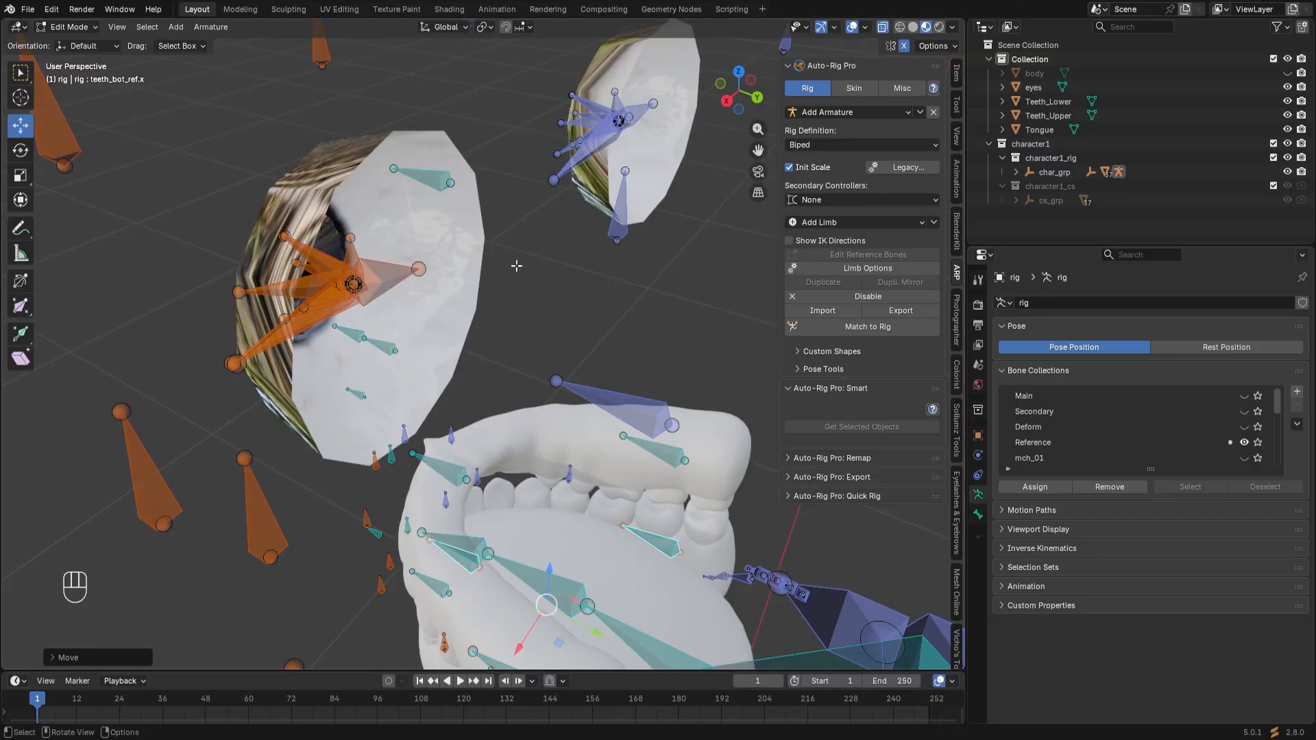
pyautogui.moveTo(425, 308); pyautogui.dragTo(459, 310, button='middle')
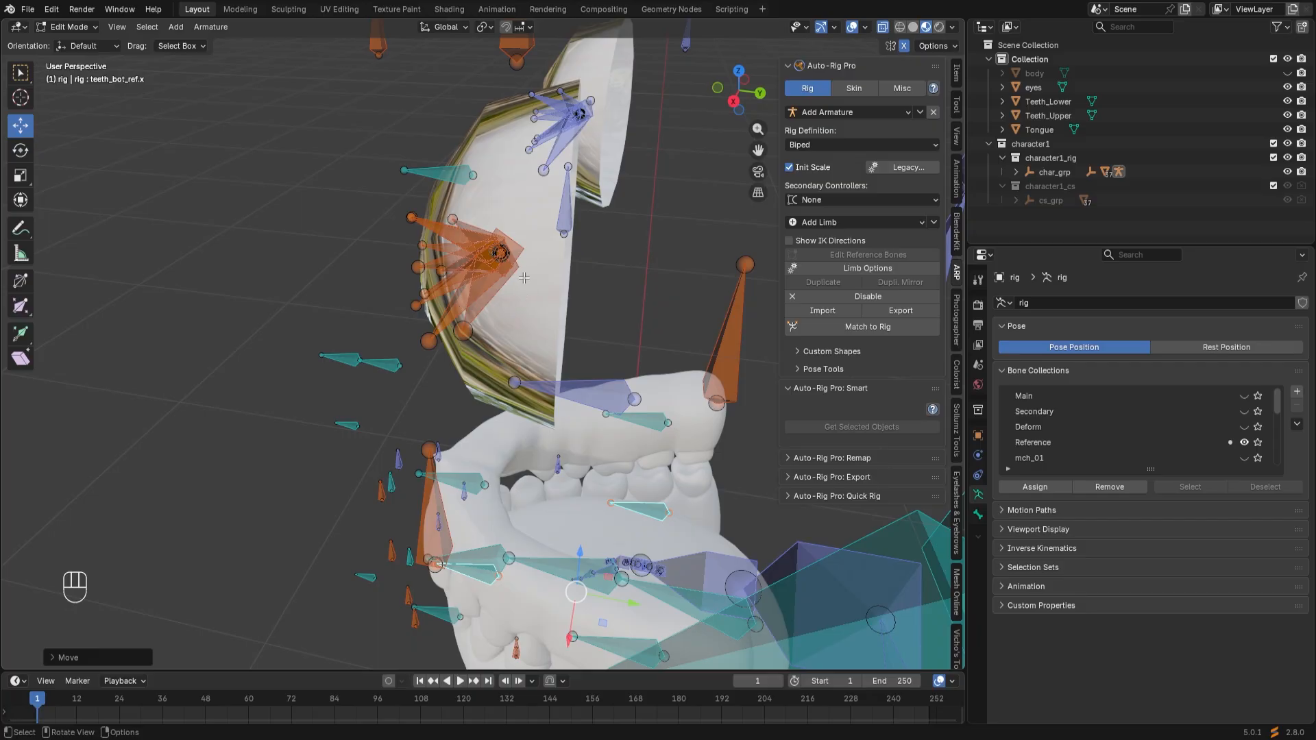
# Select the shared base joint of the left eye and eyelid bones and move it back along Y behind the eyeball.
pyautogui.moveTo(523, 277); pyautogui.dragTo(277, 356, button='middle')
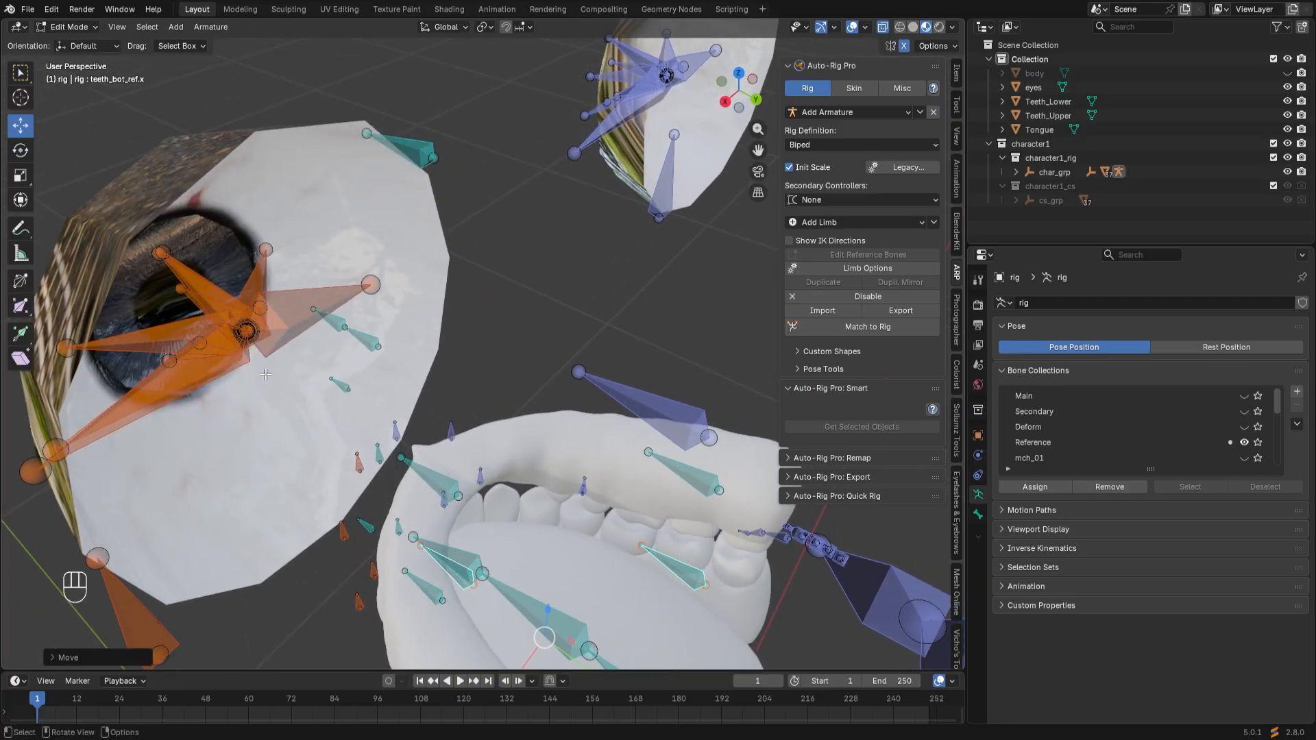
pyautogui.click(248, 331)
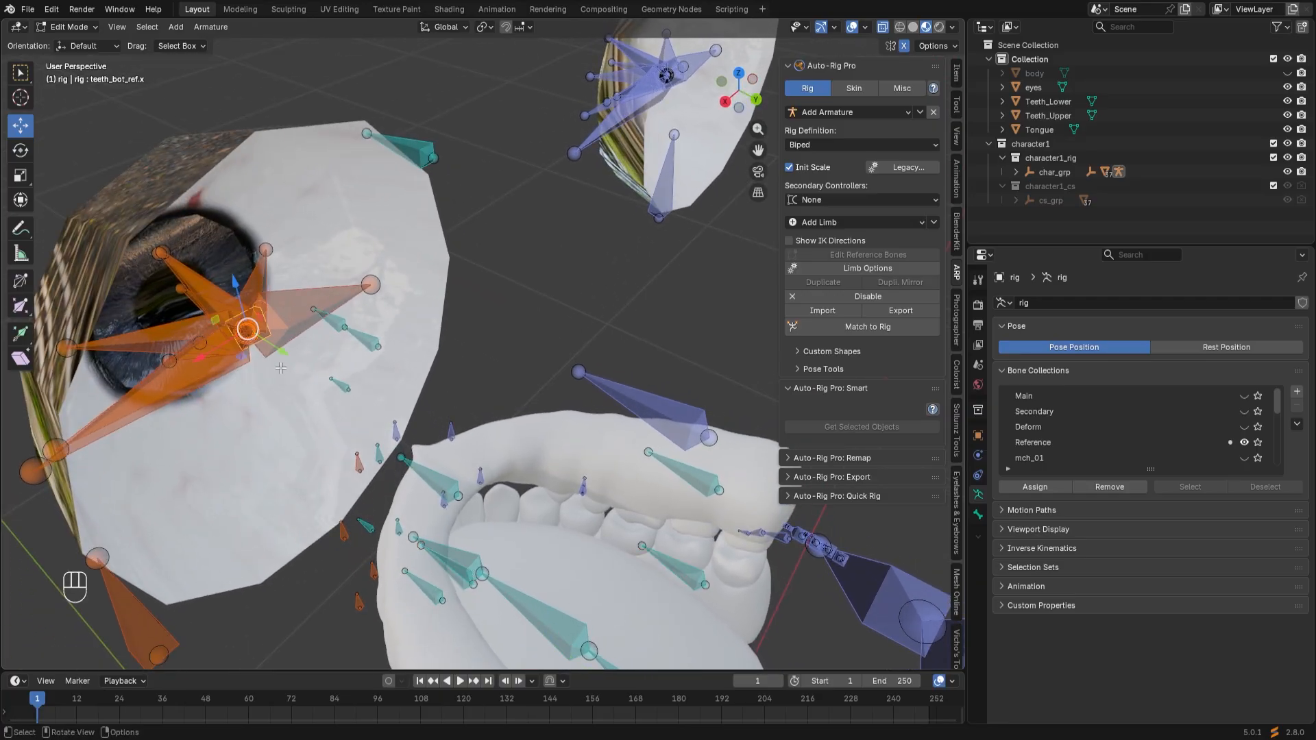
pyautogui.moveTo(280, 368); pyautogui.dragTo(312, 357, button='middle')
pyautogui.moveTo(376, 360); pyautogui.dragTo(470, 411)
pyautogui.moveTo(470, 411); pyautogui.dragTo(602, 345, button='middle')
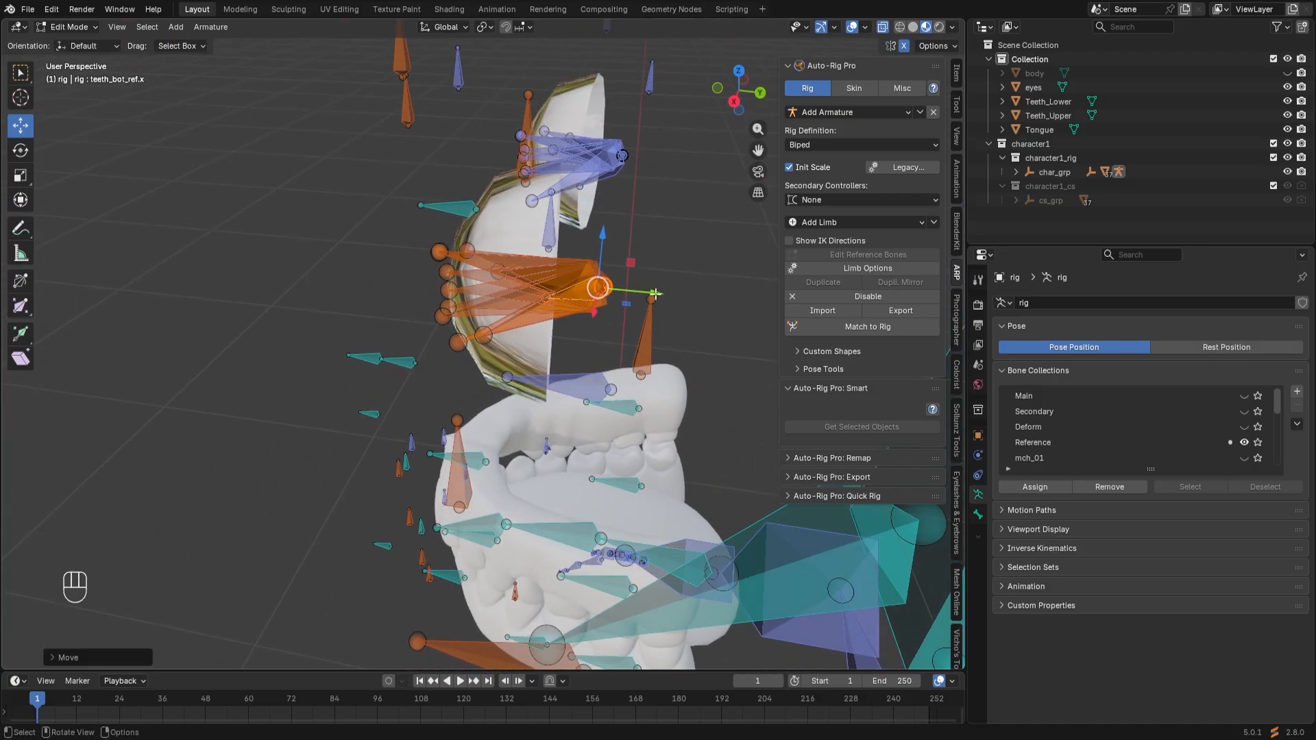
pyautogui.moveTo(656, 293)
pyautogui.mouseDown()
pyautogui.moveTo(622, 291)
pyautogui.moveTo(644, 290)
pyautogui.mouseUp()
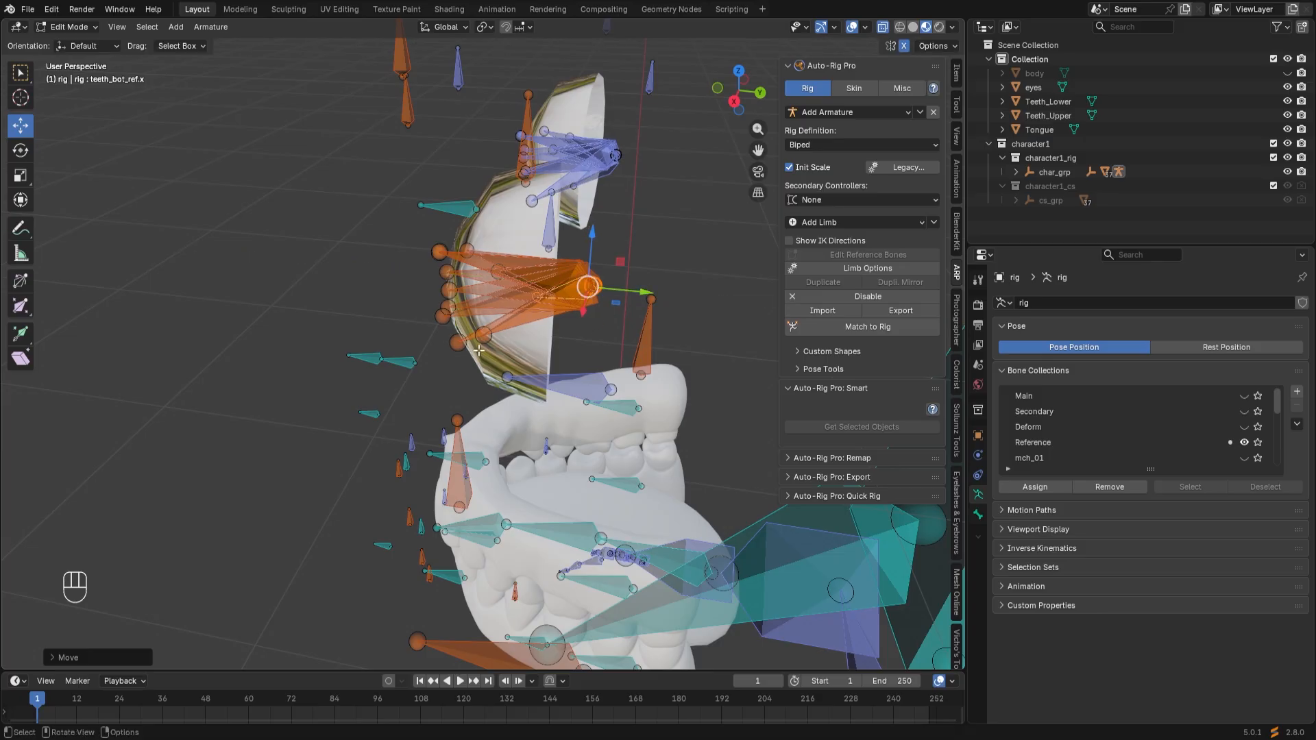
# Turn off X-ray and unhide the body mesh to view the reference bones on the full character.
pyautogui.moveTo(478, 350); pyautogui.dragTo(651, 322, button='middle')
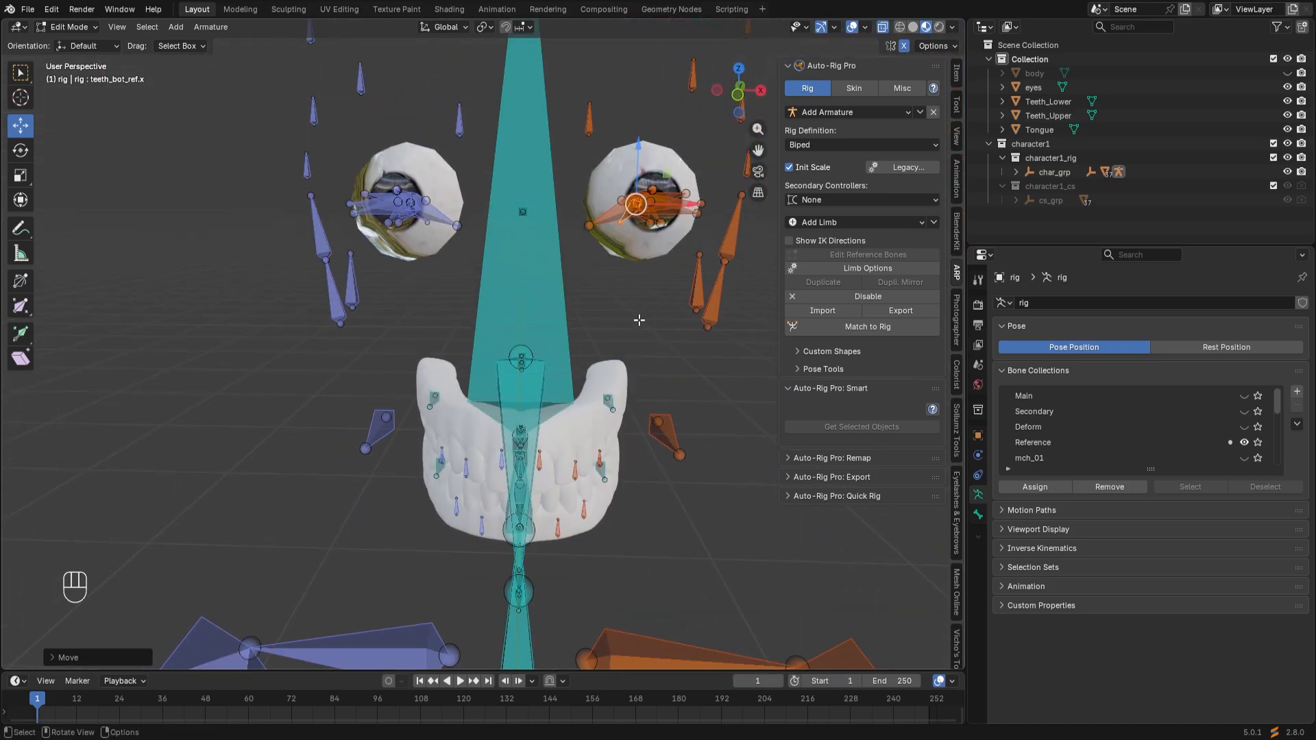
pyautogui.click(883, 27)
pyautogui.scroll(-3, 603, 265)
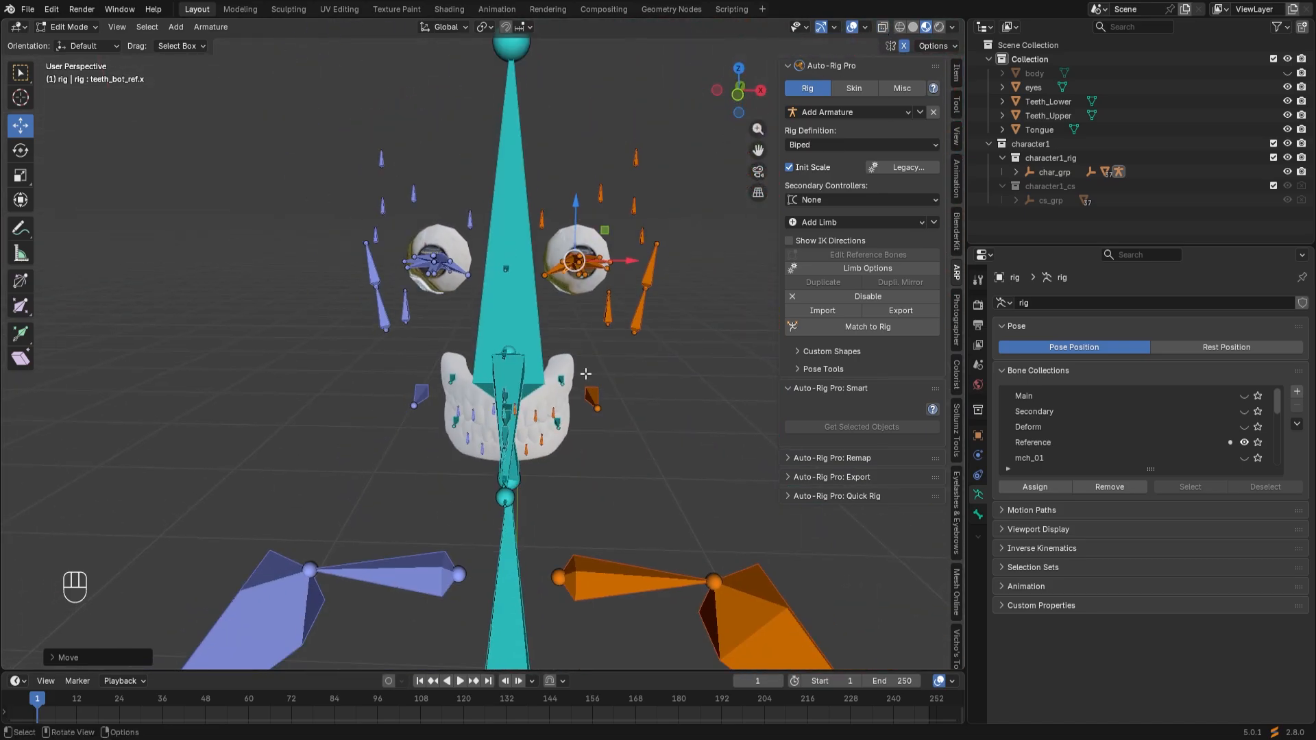
pyautogui.click(1286, 74)
pyautogui.scroll(-4, 529, 391)
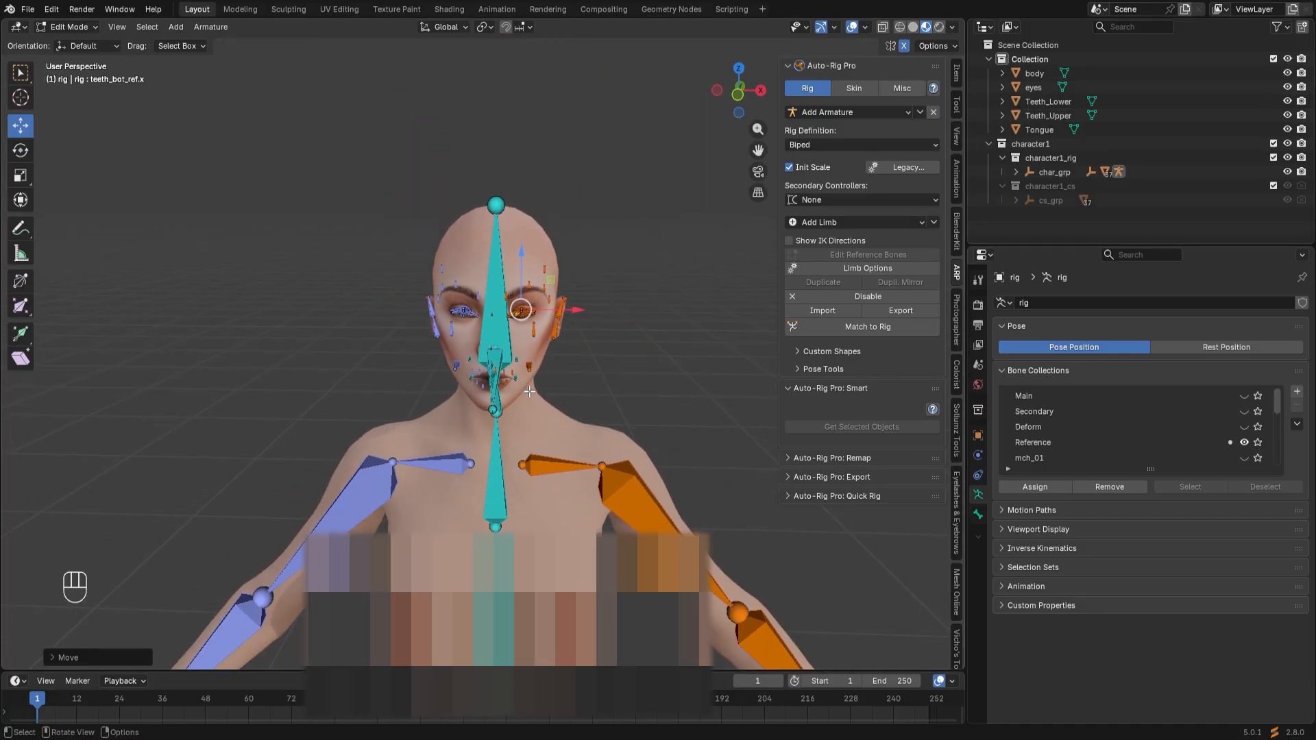
pyautogui.scroll(3, 529, 391)
pyautogui.keyDown('shift'); pyautogui.moveTo(531, 431); pyautogui.dragTo(545, 268, button='middle'); pyautogui.keyUp('shift')
pyautogui.scroll(-3, 560, 279)
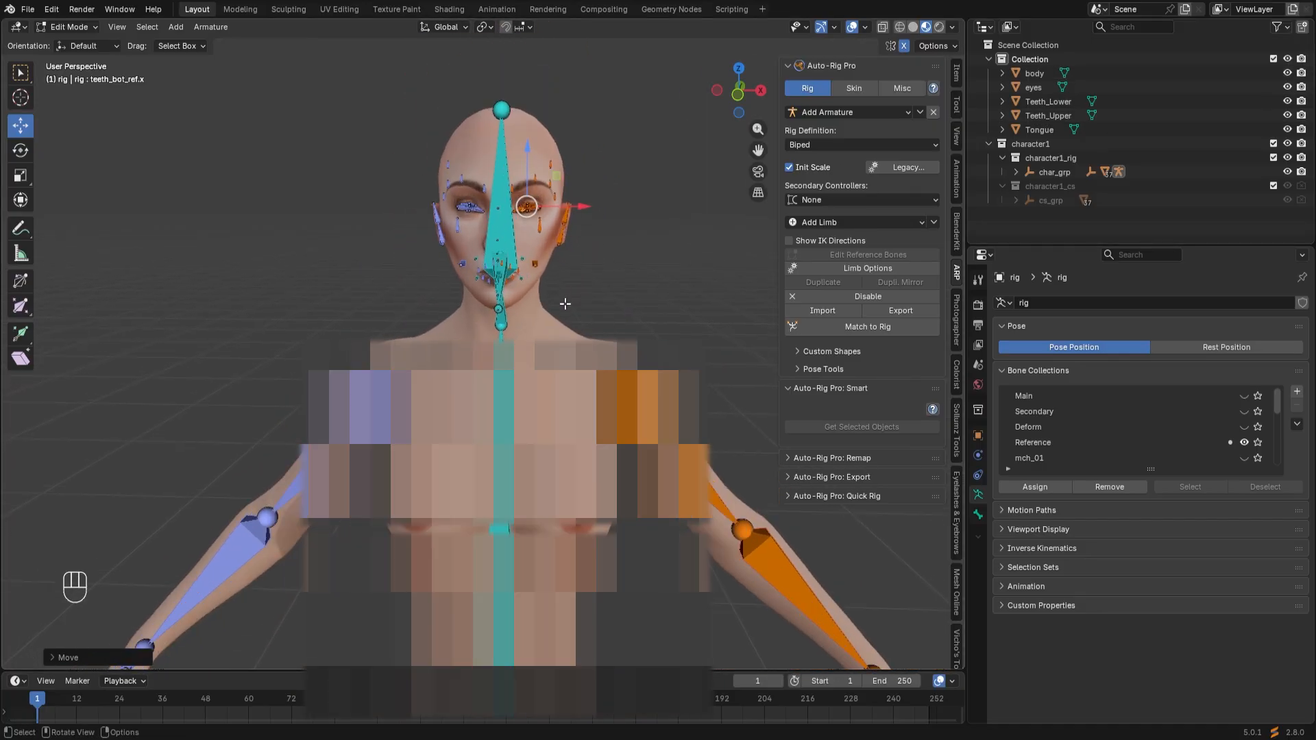
# Switch the viewport to Solid shading and check the reference bones against the upper body and head.
pyautogui.scroll(3, 566, 304)
pyautogui.click(913, 28)
pyautogui.scroll(-5, 595, 372)
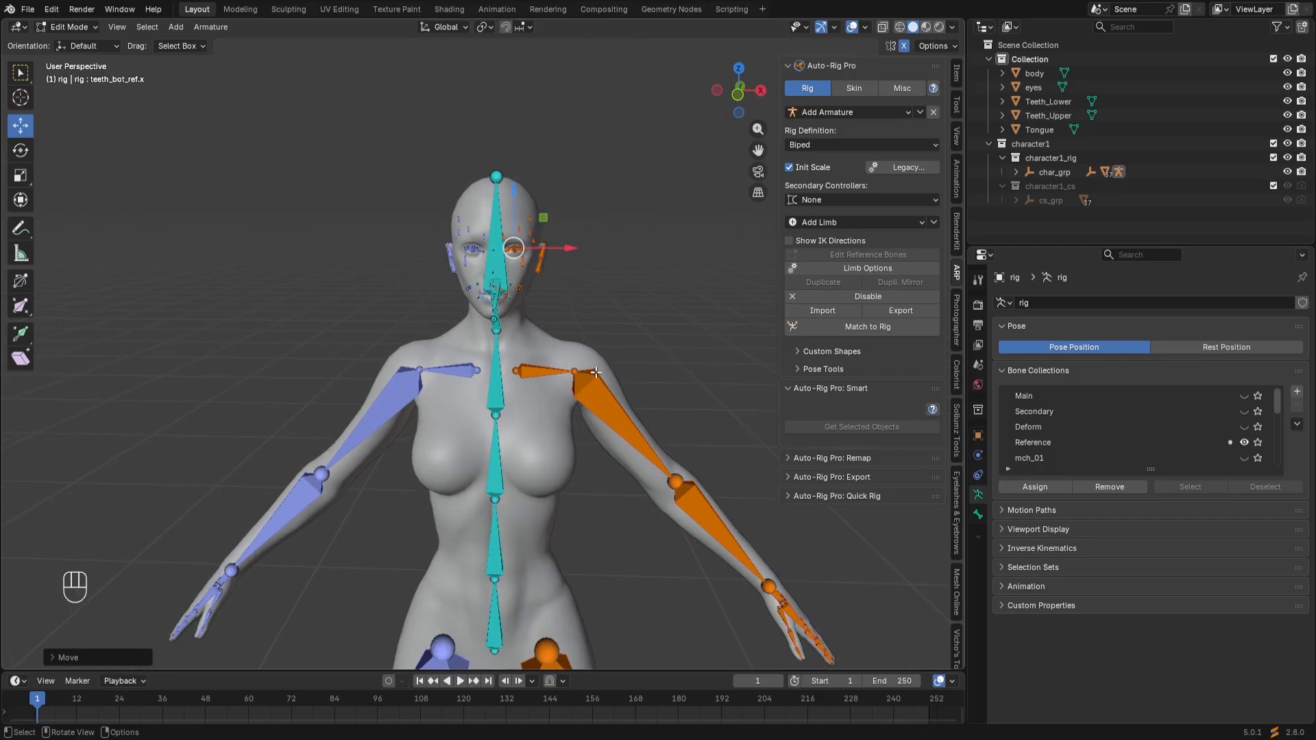
pyautogui.scroll(3, 596, 372)
pyautogui.keyDown('shift'); pyautogui.moveTo(627, 352); pyautogui.dragTo(591, 411, button='middle'); pyautogui.keyUp('shift')
pyautogui.scroll(-3, 606, 425)
pyautogui.scroll(3, 585, 424)
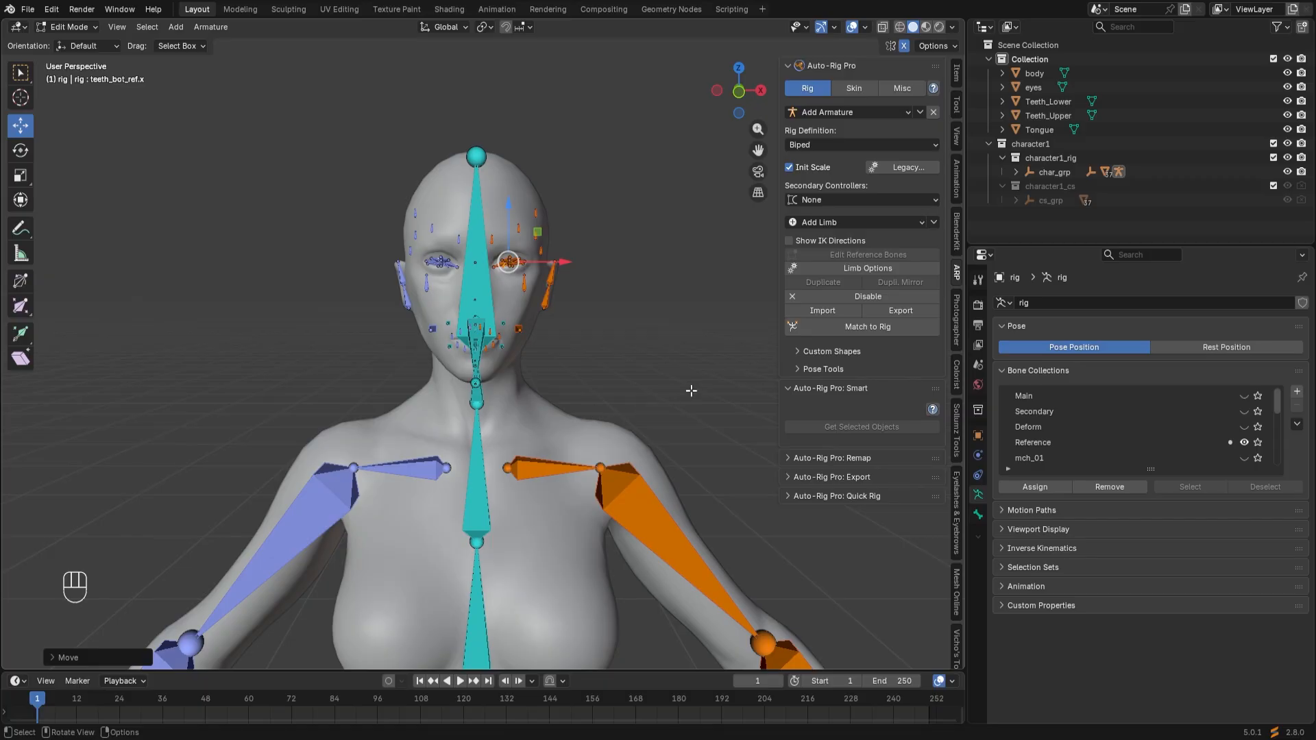
# Generate the control rig from the reference bones with Match to Rig and select the upper chest control.
pyautogui.click(478, 496)
pyautogui.click(476, 590)
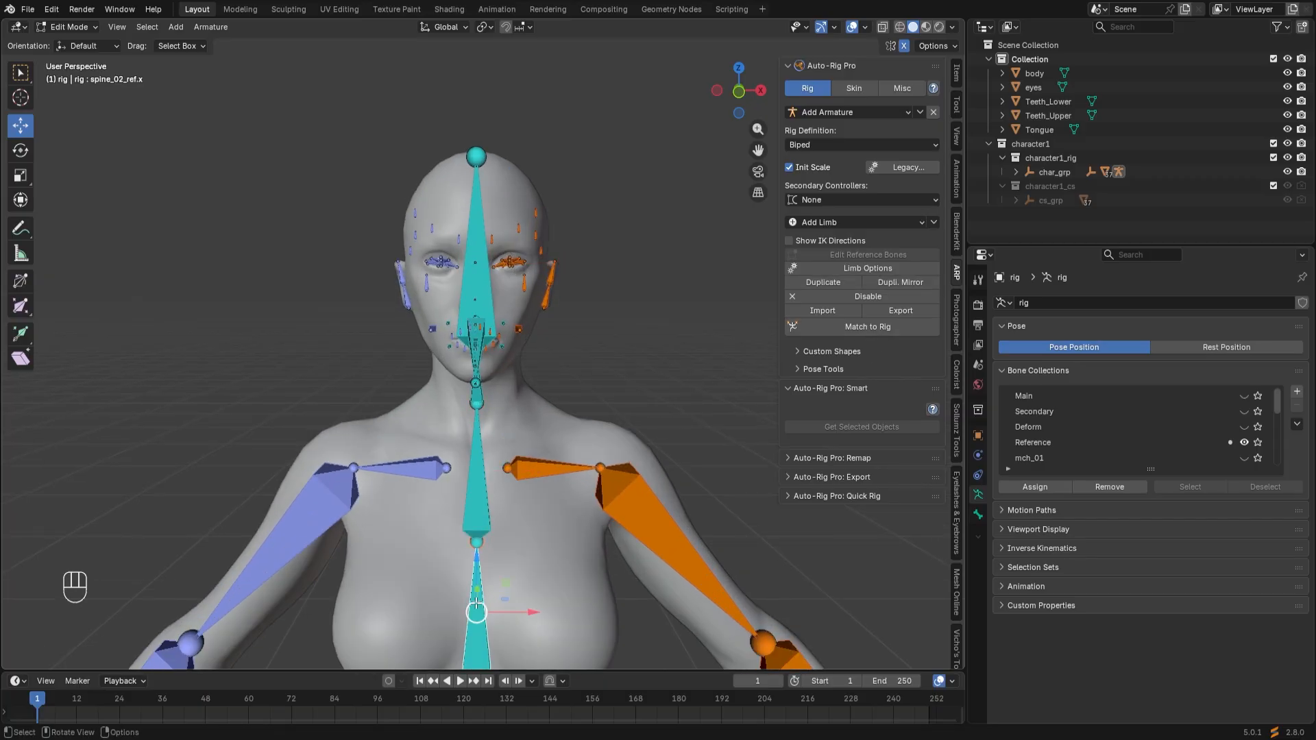
pyautogui.click(870, 330)
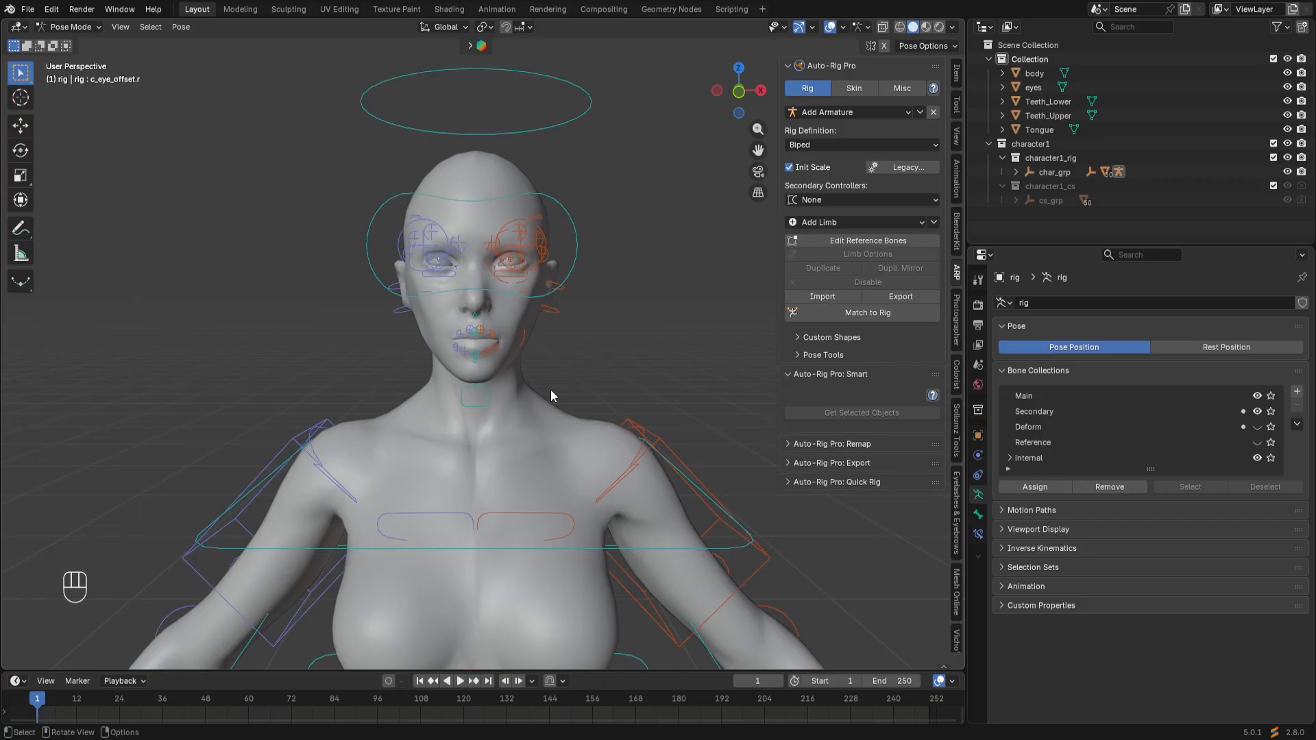
pyautogui.click(579, 549)
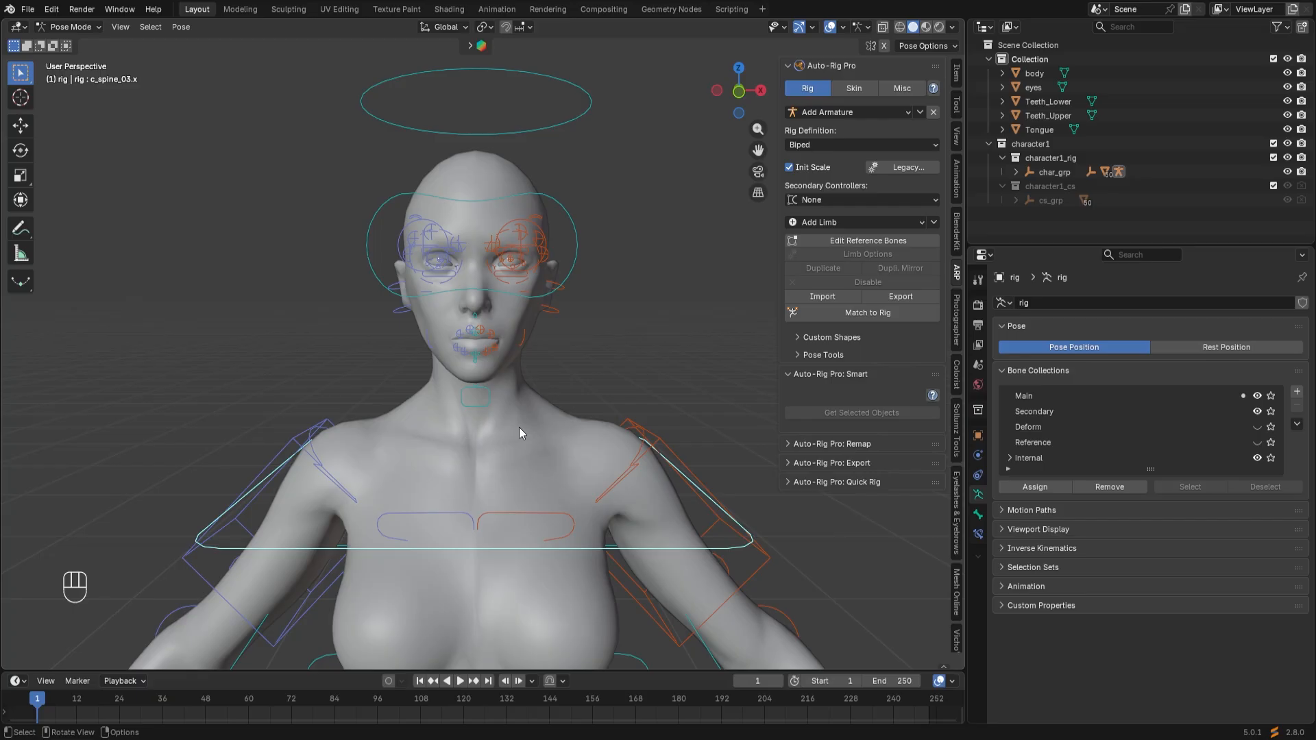
# Set the skin bind engine to Voxel Heat Diffuse Skinning (addon).
pyautogui.click(856, 88)
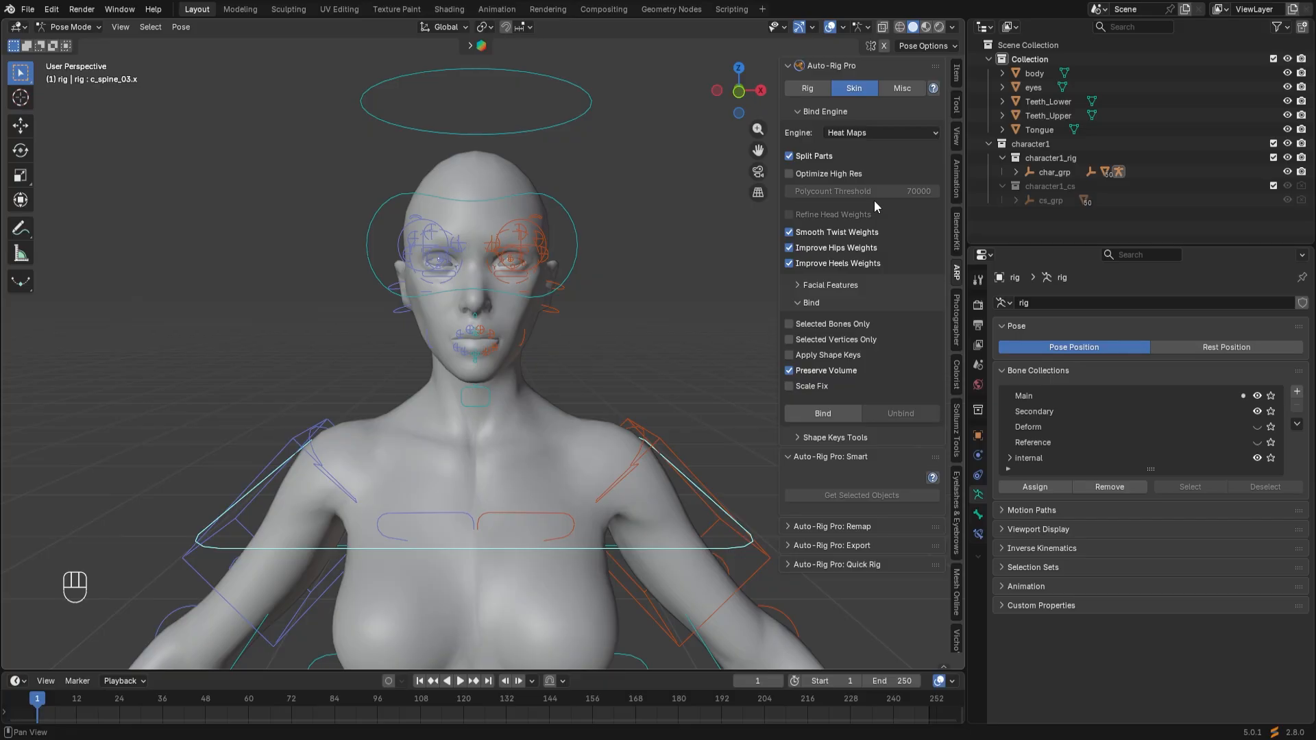
pyautogui.click(881, 133)
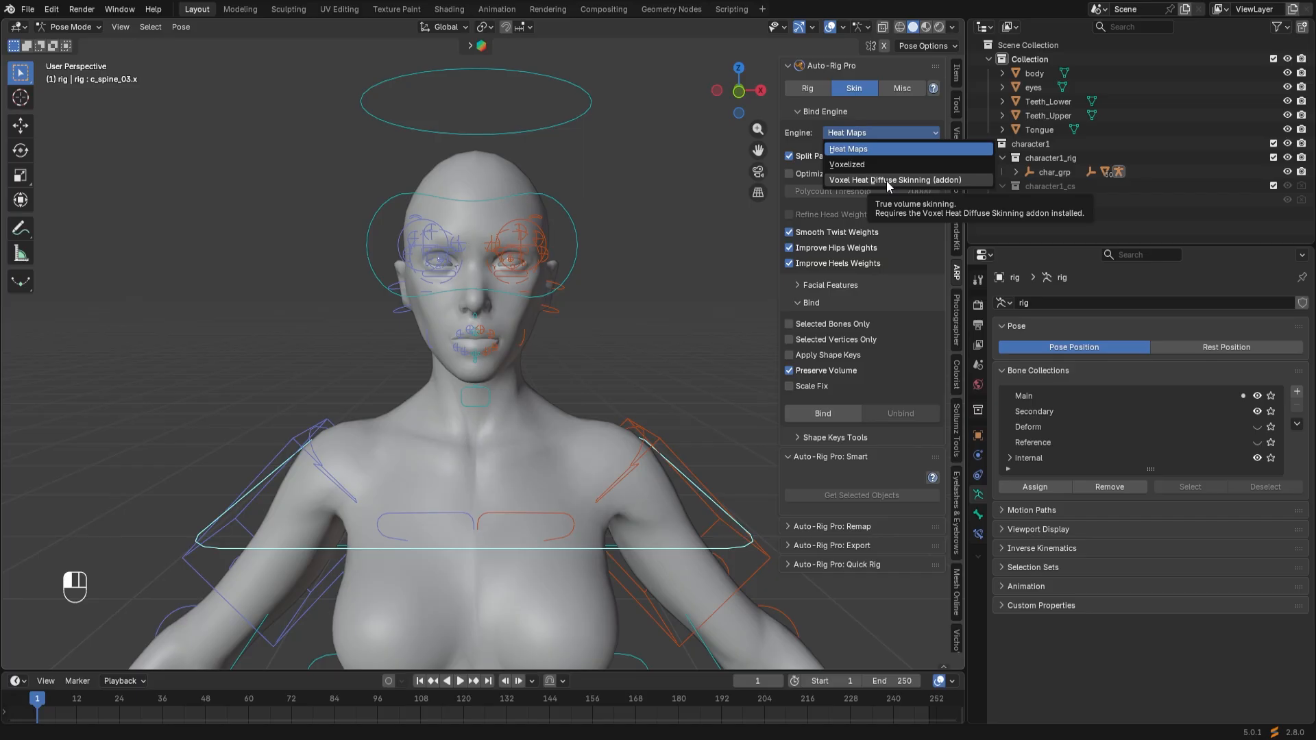
pyautogui.click(886, 181)
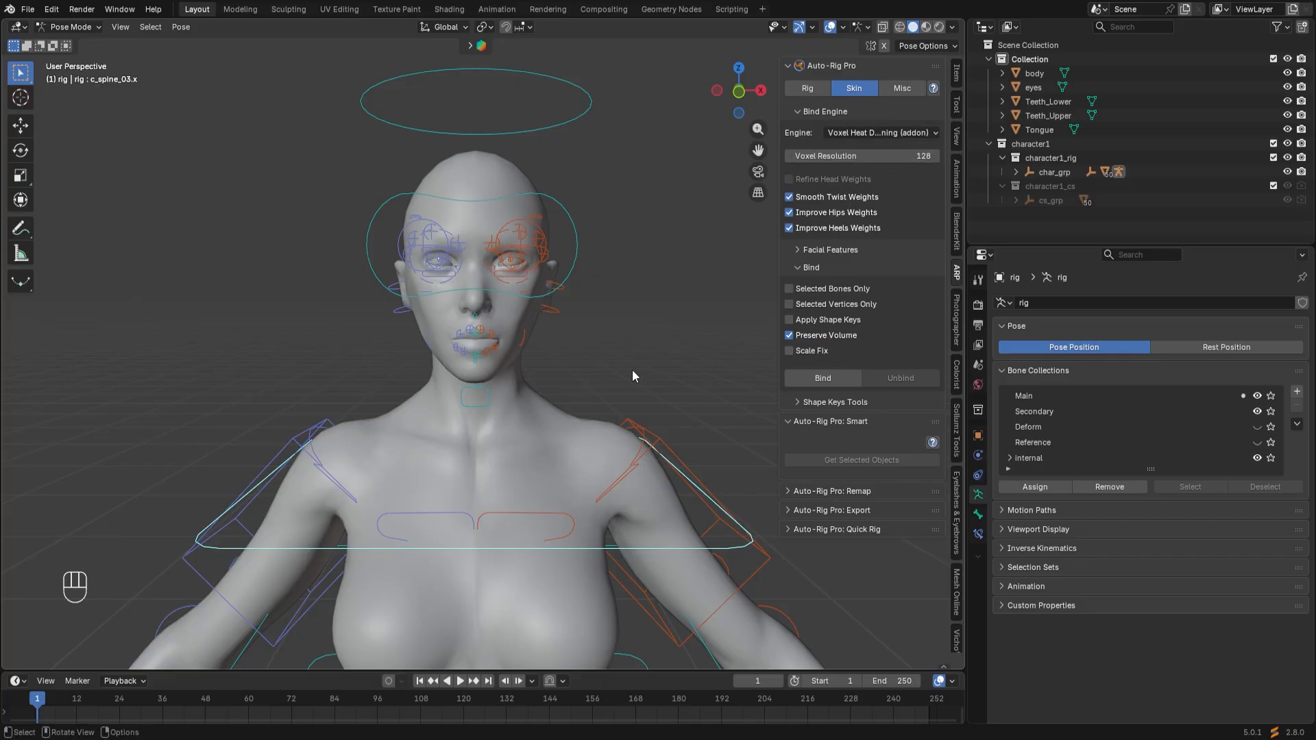
# Switch the rig from Pose Mode to Object Mode and clear the rig selection.
pyautogui.scroll(-3, 638, 370)
pyautogui.scroll(2, 637, 370)
pyautogui.scroll(2, 637, 370)
pyautogui.click(71, 26)
pyautogui.click(68, 38)
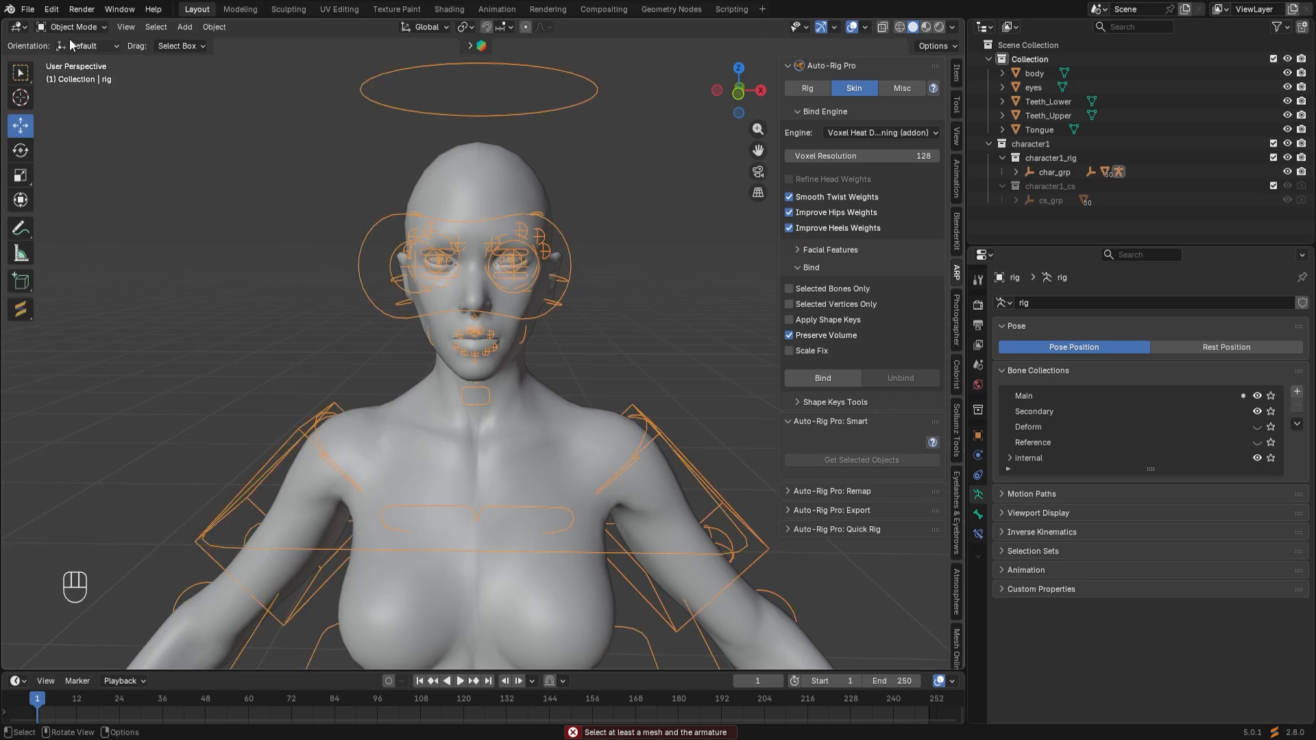
pyautogui.click(640, 292)
pyautogui.click(565, 429)
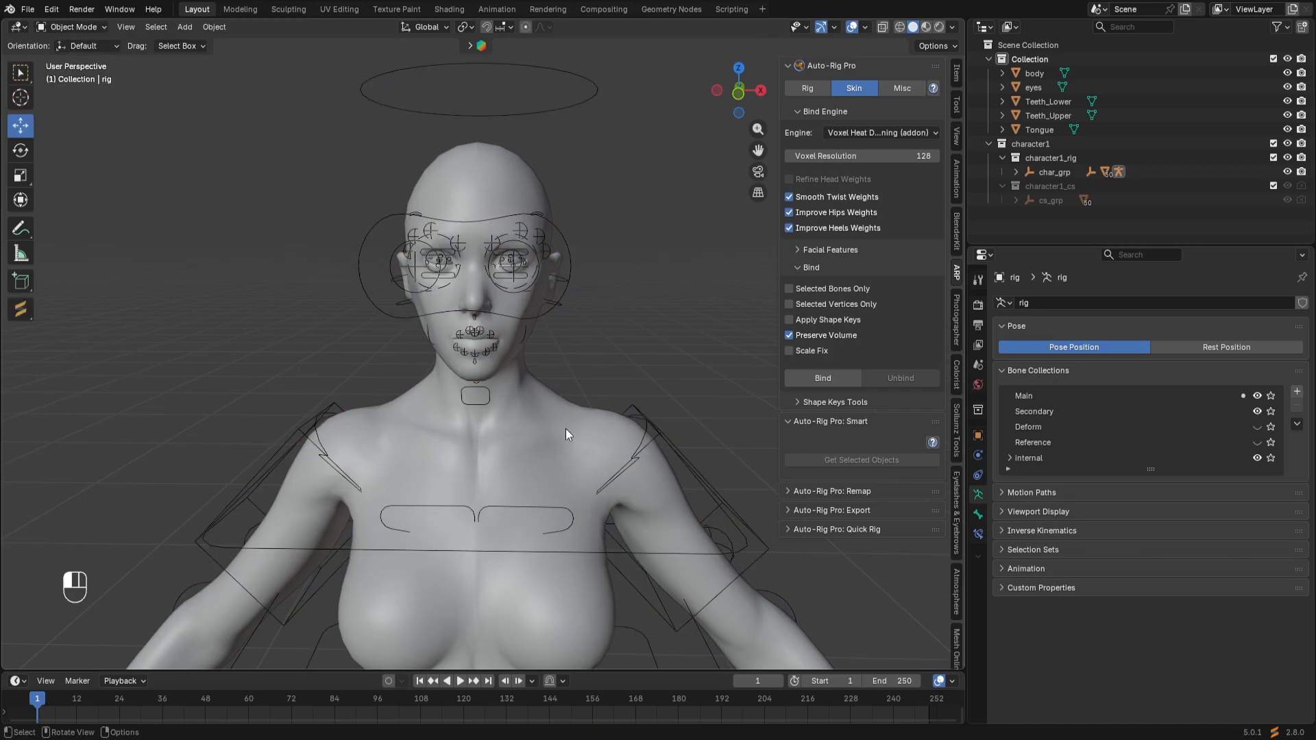
pyautogui.press('a')
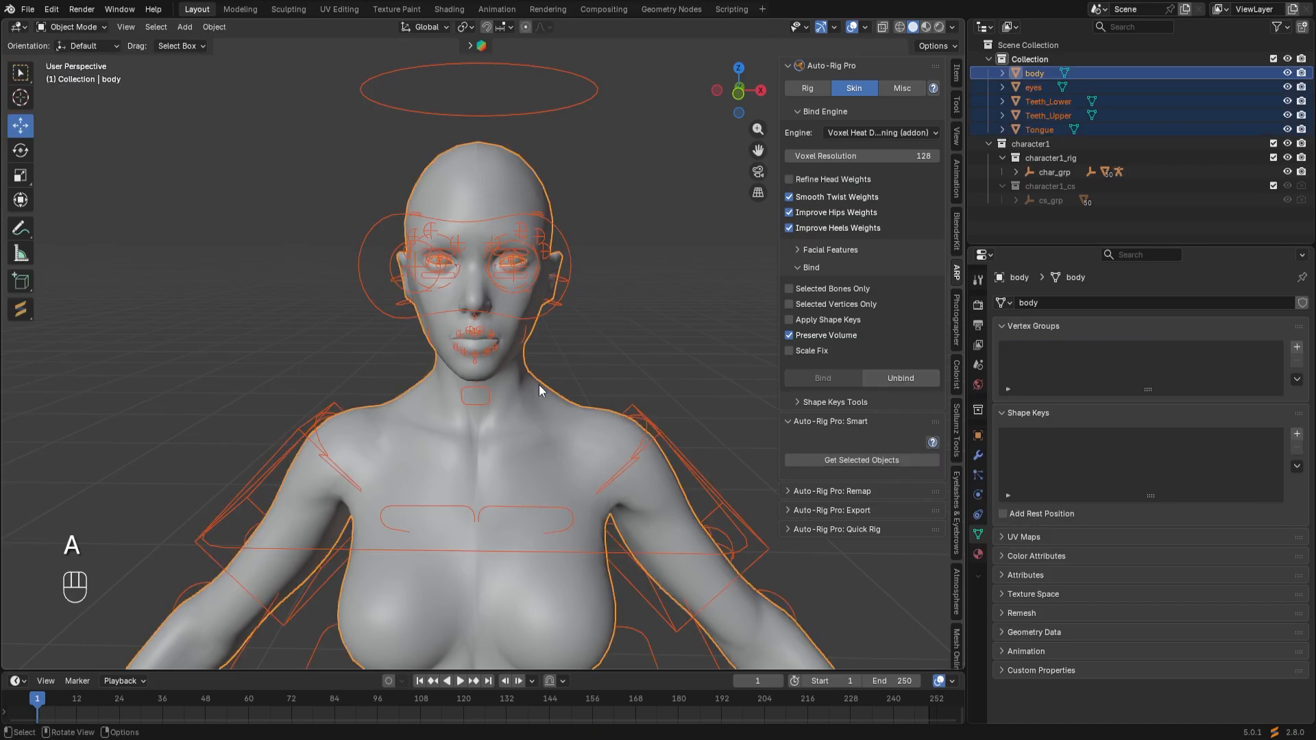
pyautogui.click(541, 430)
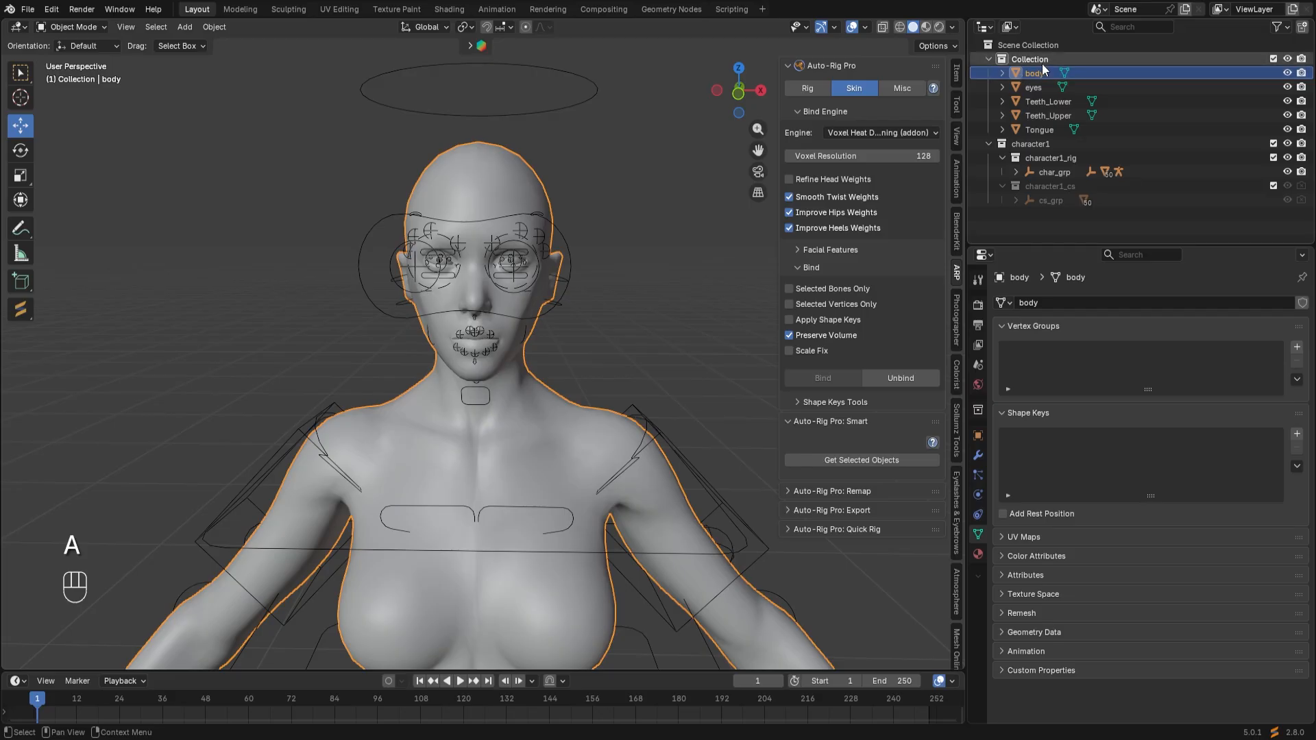
# Select the body, eyes, teeth and tongue meshes, add the rig as the active object, and bind them.
pyautogui.click(1042, 127)
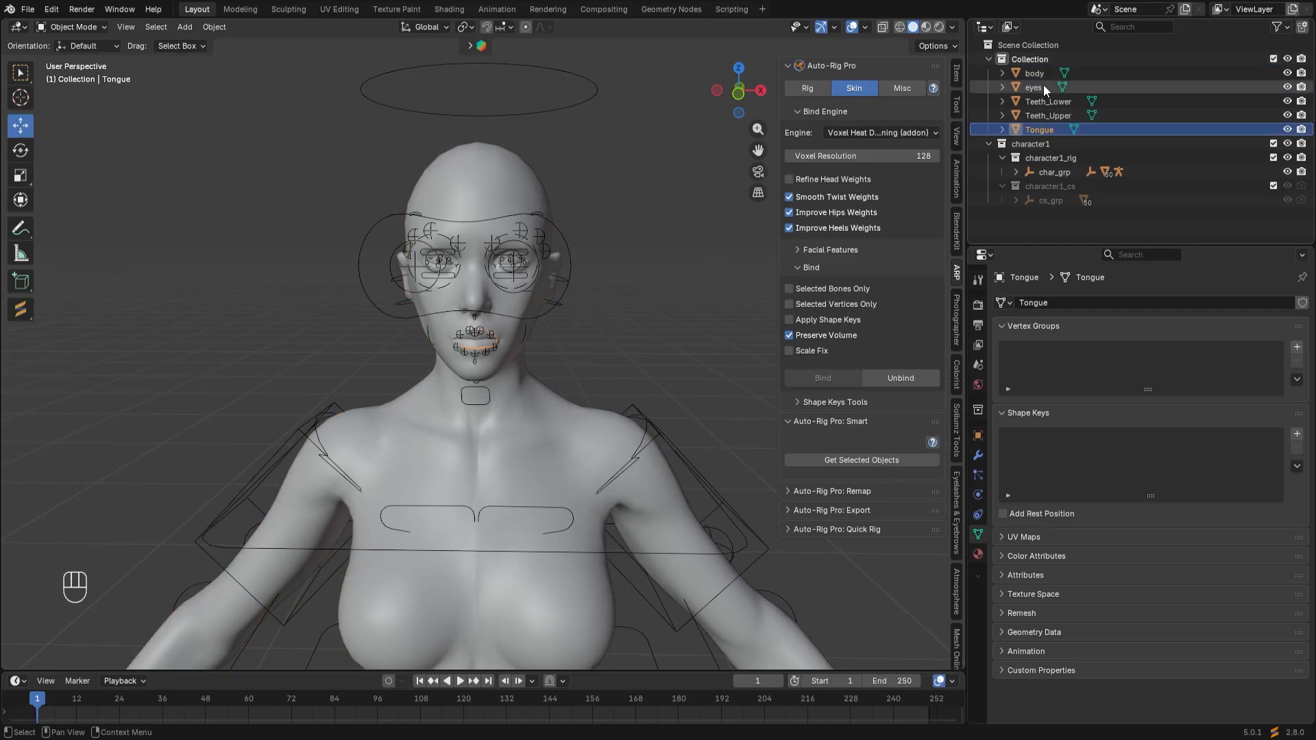
pyautogui.keyDown('shift'); pyautogui.click(1041, 76); pyautogui.keyUp('shift')
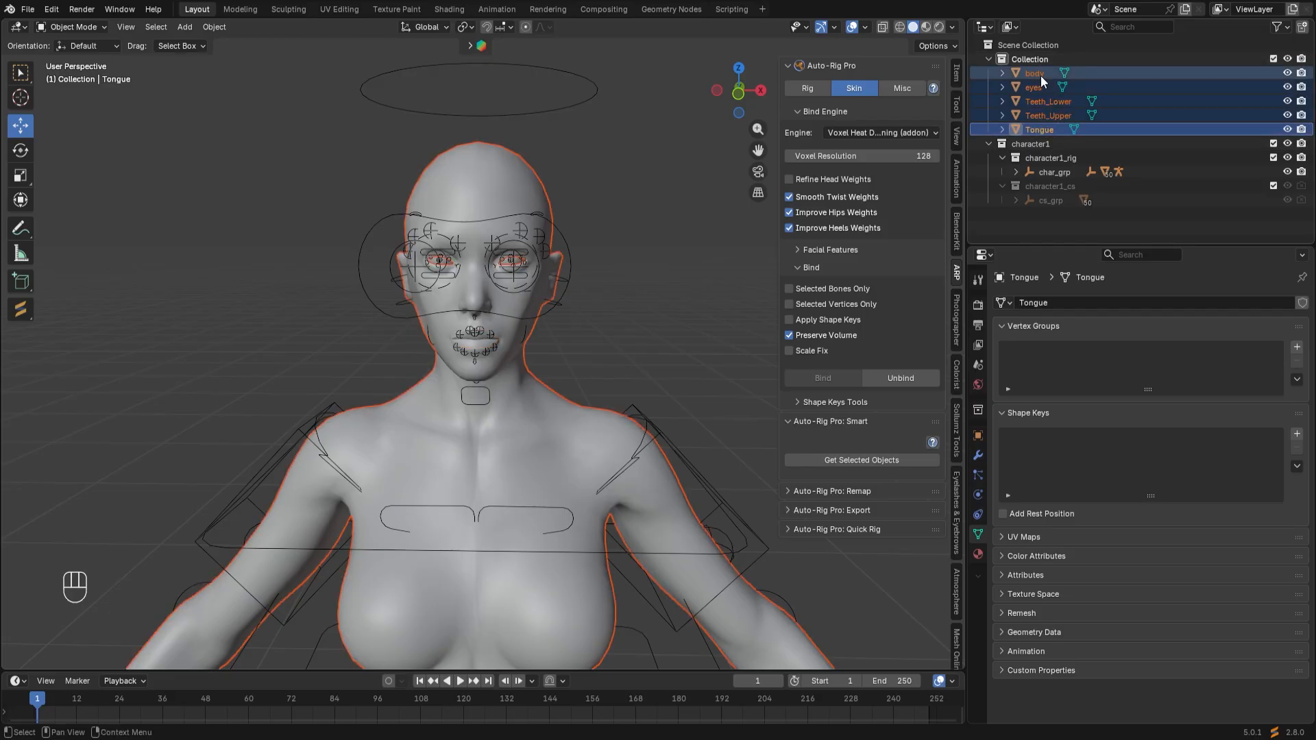
pyautogui.keyDown('shift'); pyautogui.click(551, 552); pyautogui.keyUp('shift')
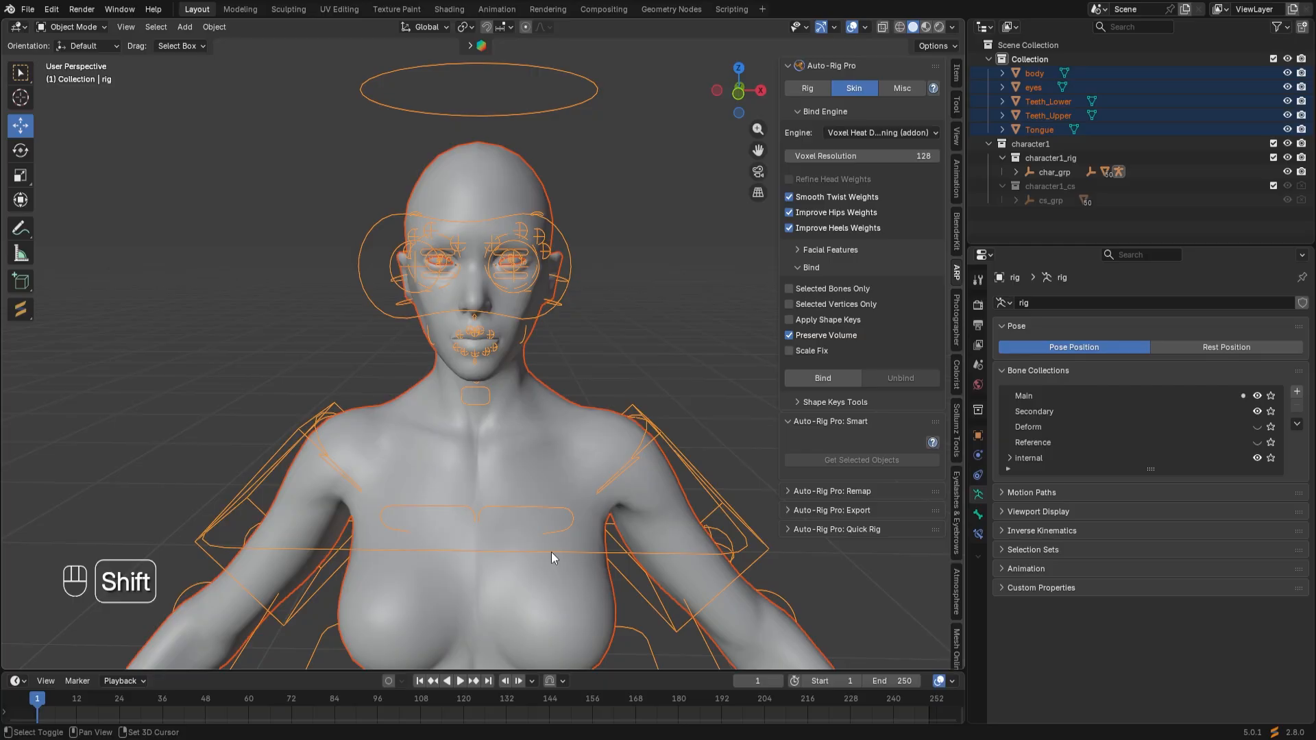
pyautogui.click(833, 376)
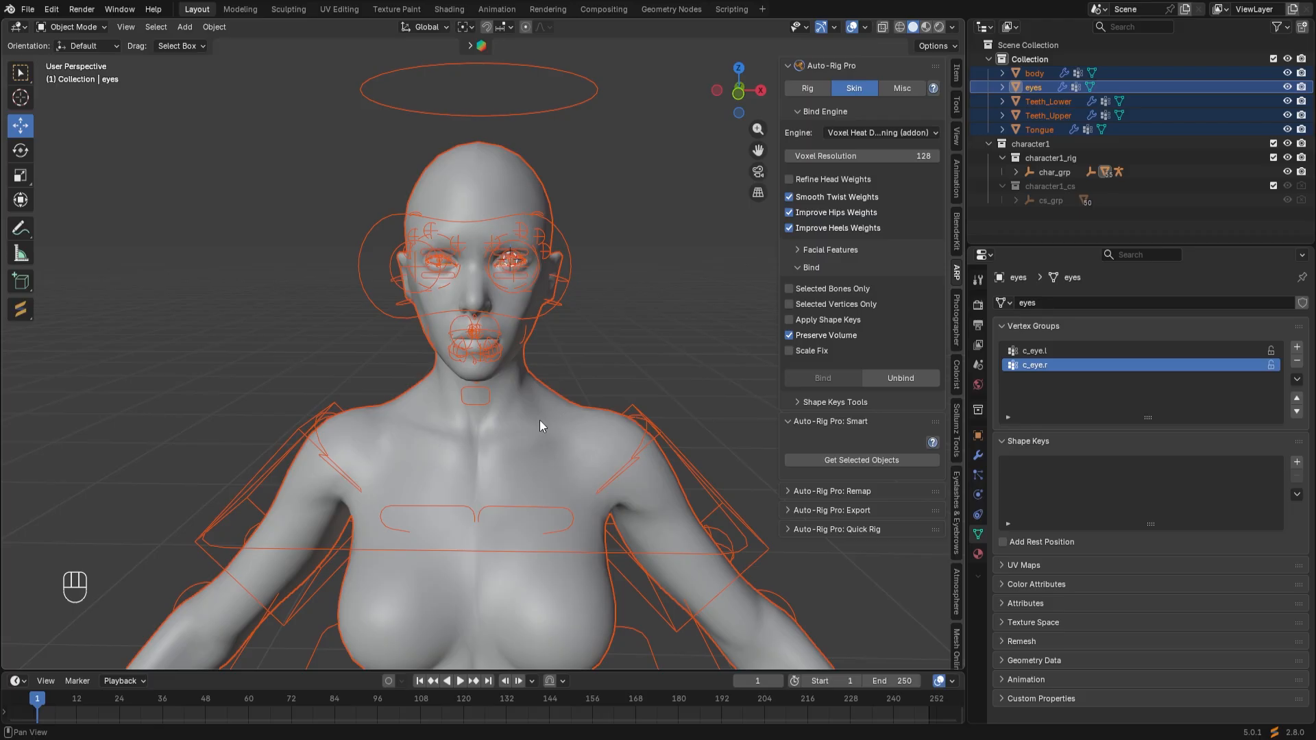
# Select only the rig and switch it to Pose Mode.
pyautogui.keyDown('shift'); pyautogui.click(540, 420); pyautogui.keyUp('shift')
pyautogui.moveTo(540, 421)
pyautogui.mouseDown(button='middle')
pyautogui.moveTo(565, 368)
pyautogui.moveTo(561, 405)
pyautogui.mouseUp(button='middle')
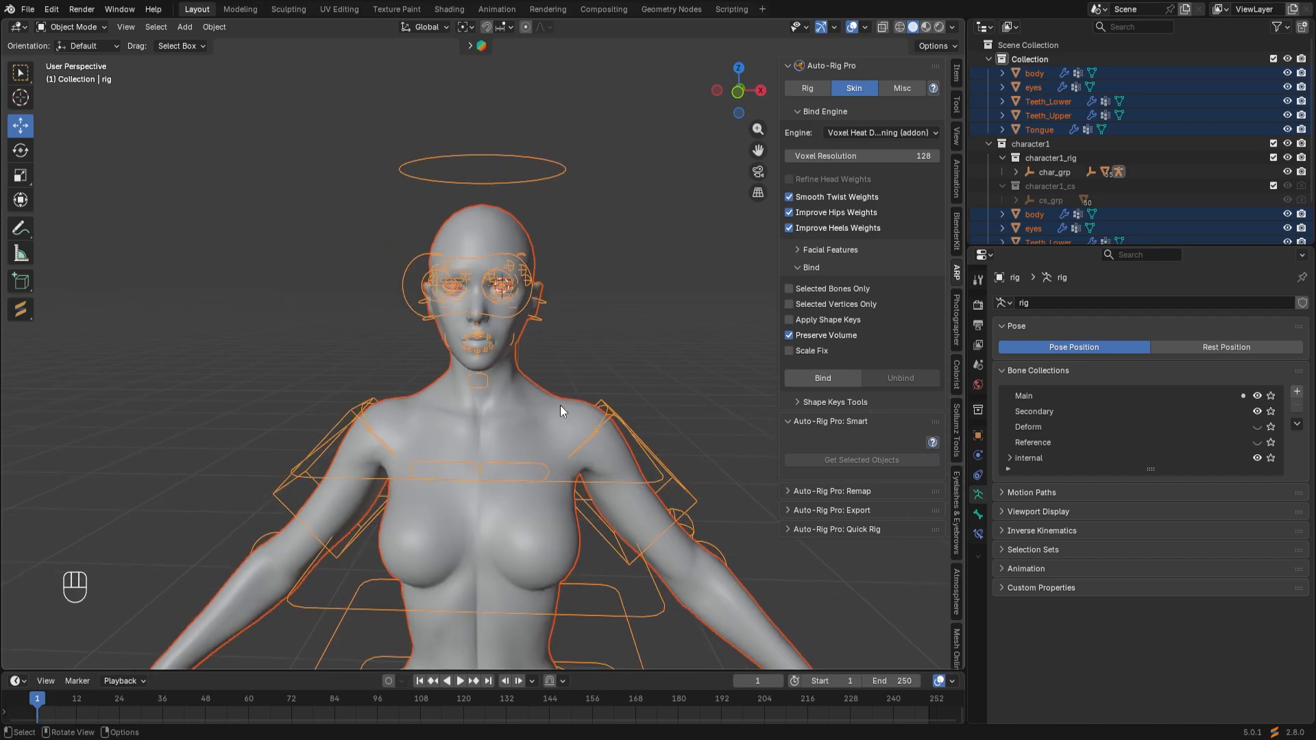
pyautogui.click(619, 326)
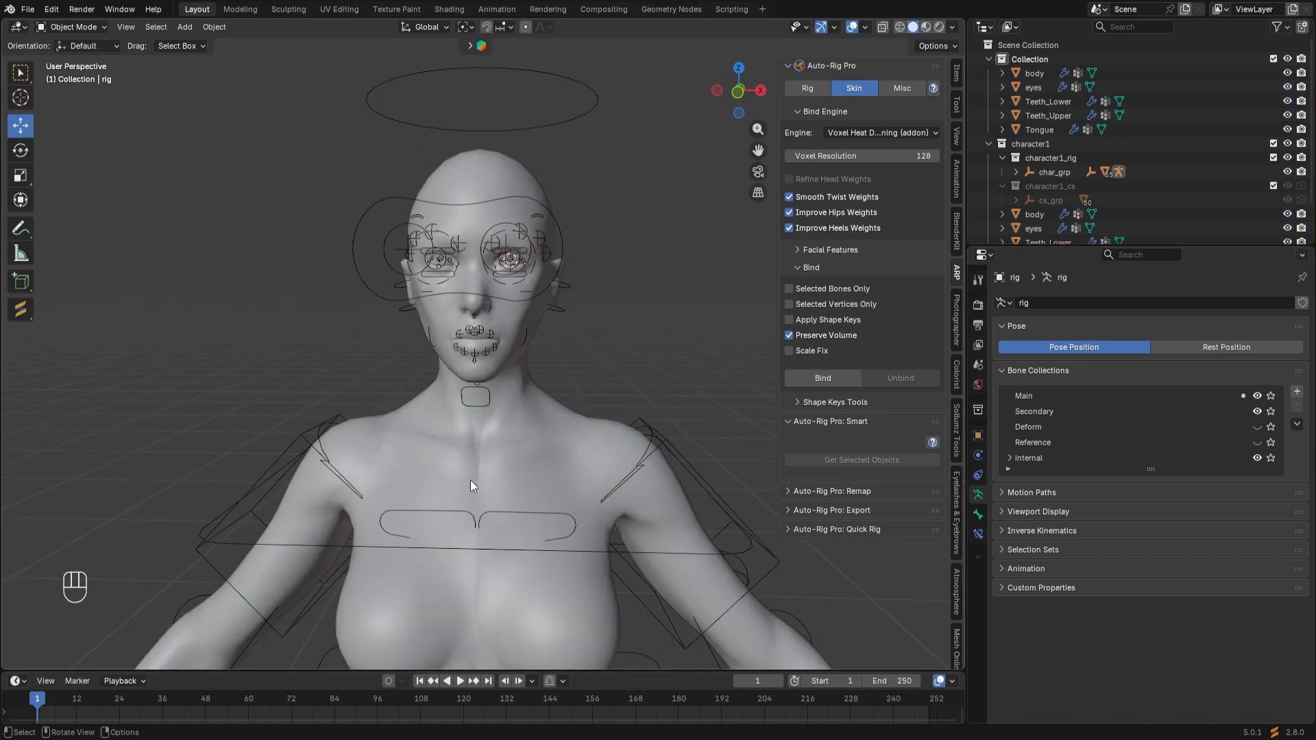
pyautogui.click(513, 548)
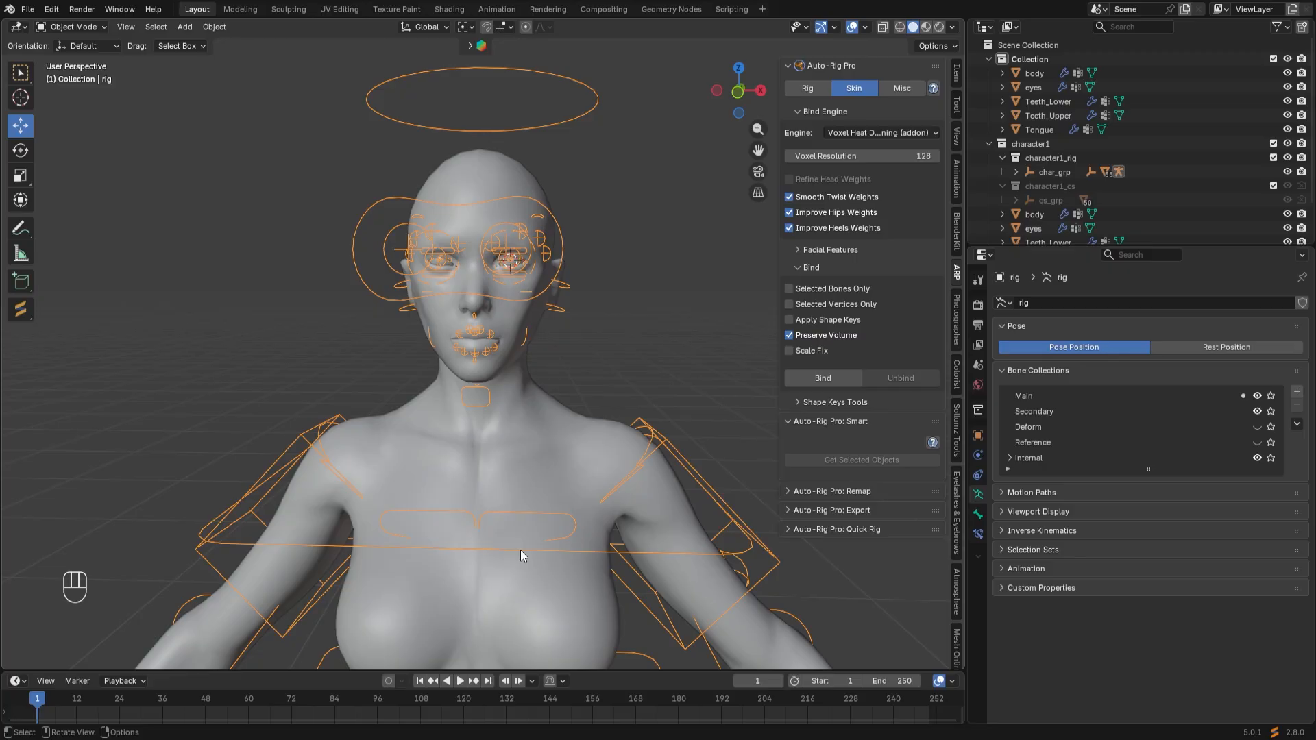
pyautogui.click(72, 27)
pyautogui.click(76, 74)
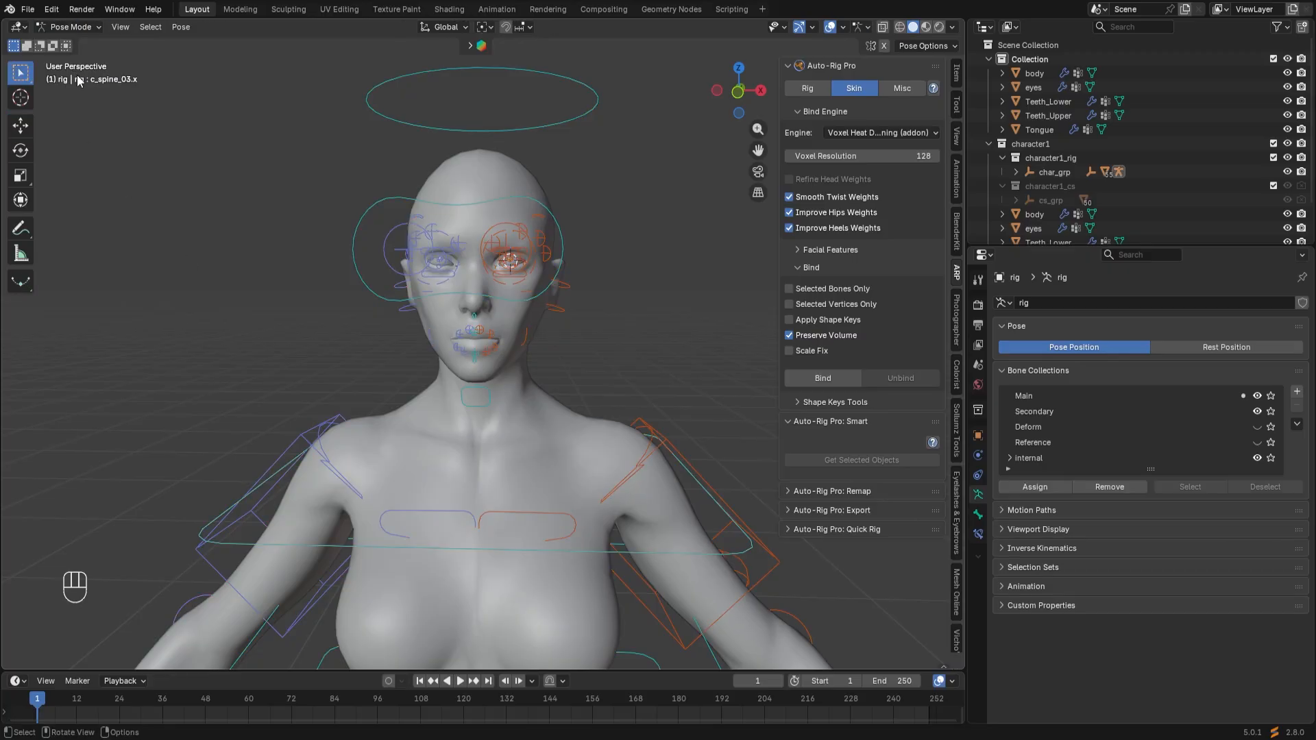
pyautogui.scroll(-4, 322, 438)
pyautogui.keyDown('shift'); pyautogui.moveTo(404, 445); pyautogui.dragTo(361, 437, button='middle'); pyautogui.keyUp('shift')
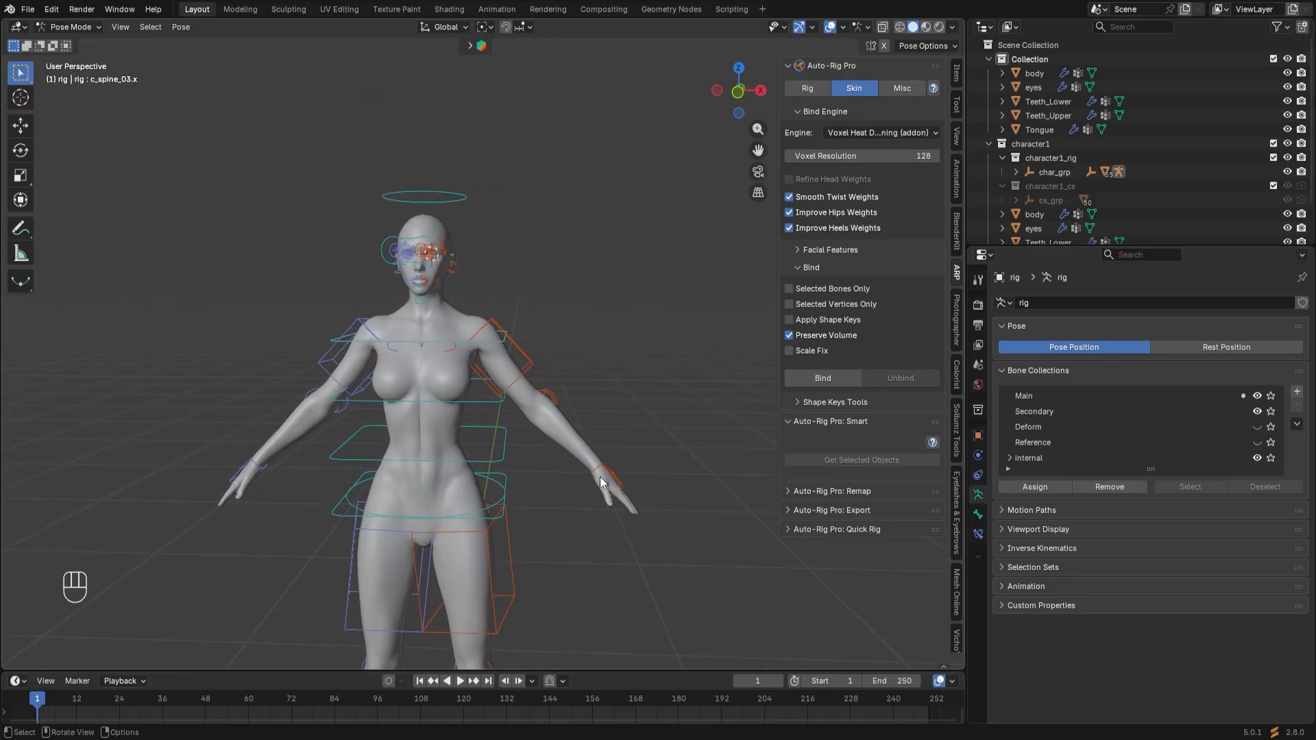
# Test the skinning by moving the left hand IK control and the left foot control, cancelling both moves.
pyautogui.click(608, 475)
pyautogui.press('g')
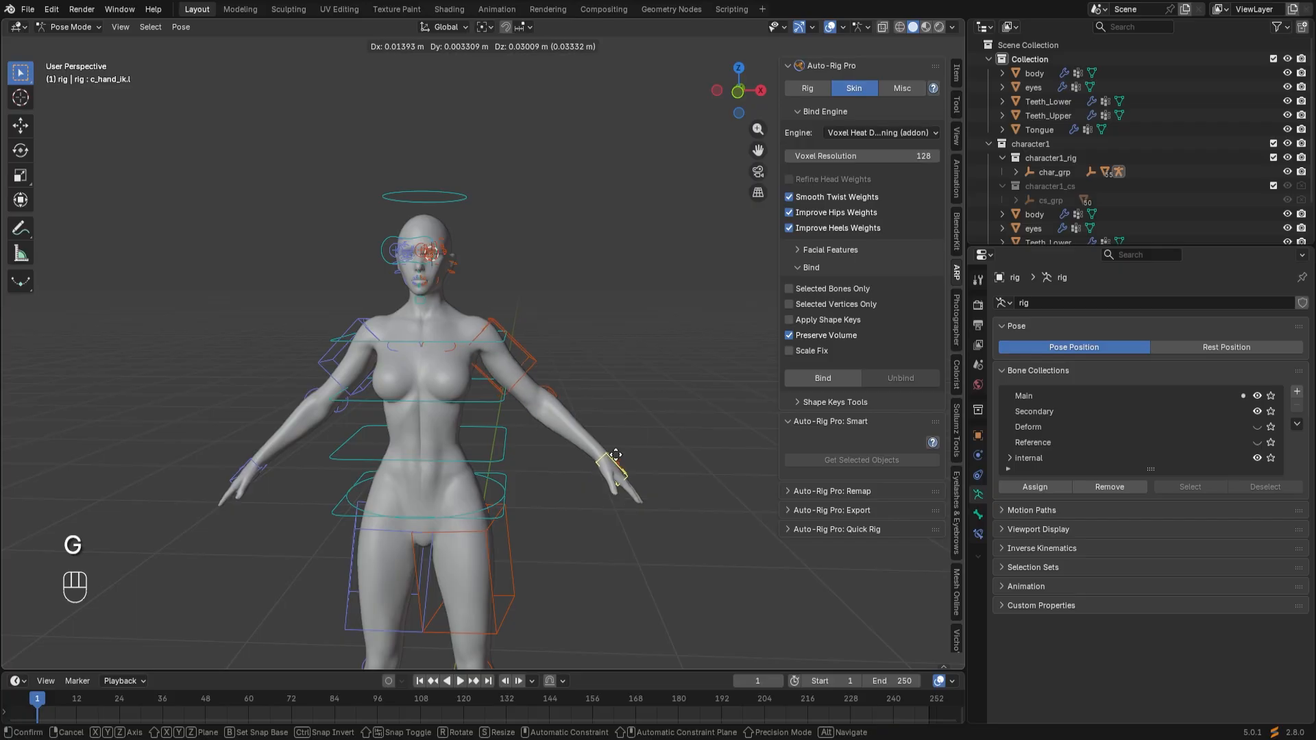
pyautogui.rightClick(602, 428)
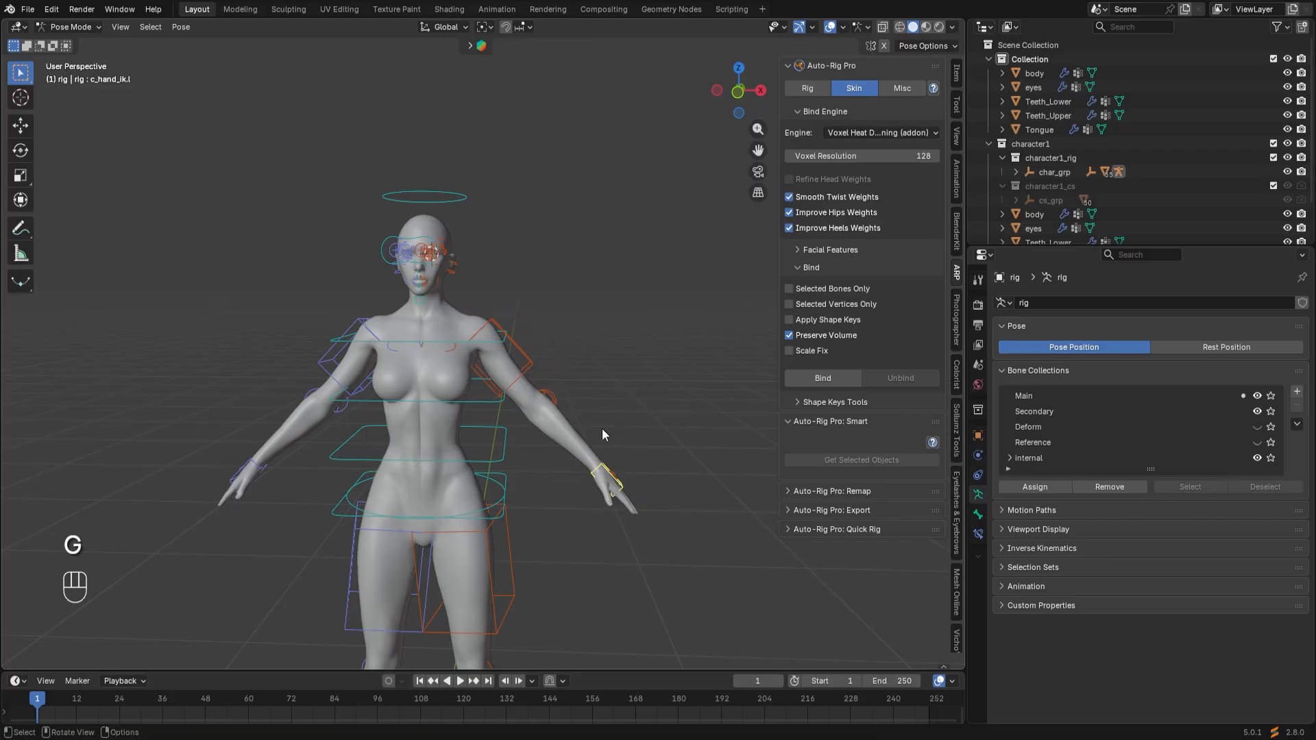
pyautogui.moveTo(557, 549); pyautogui.dragTo(410, 491, button='middle')
pyautogui.keyDown('shift'); pyautogui.moveTo(410, 491); pyautogui.dragTo(400, 323, button='middle'); pyautogui.keyUp('shift')
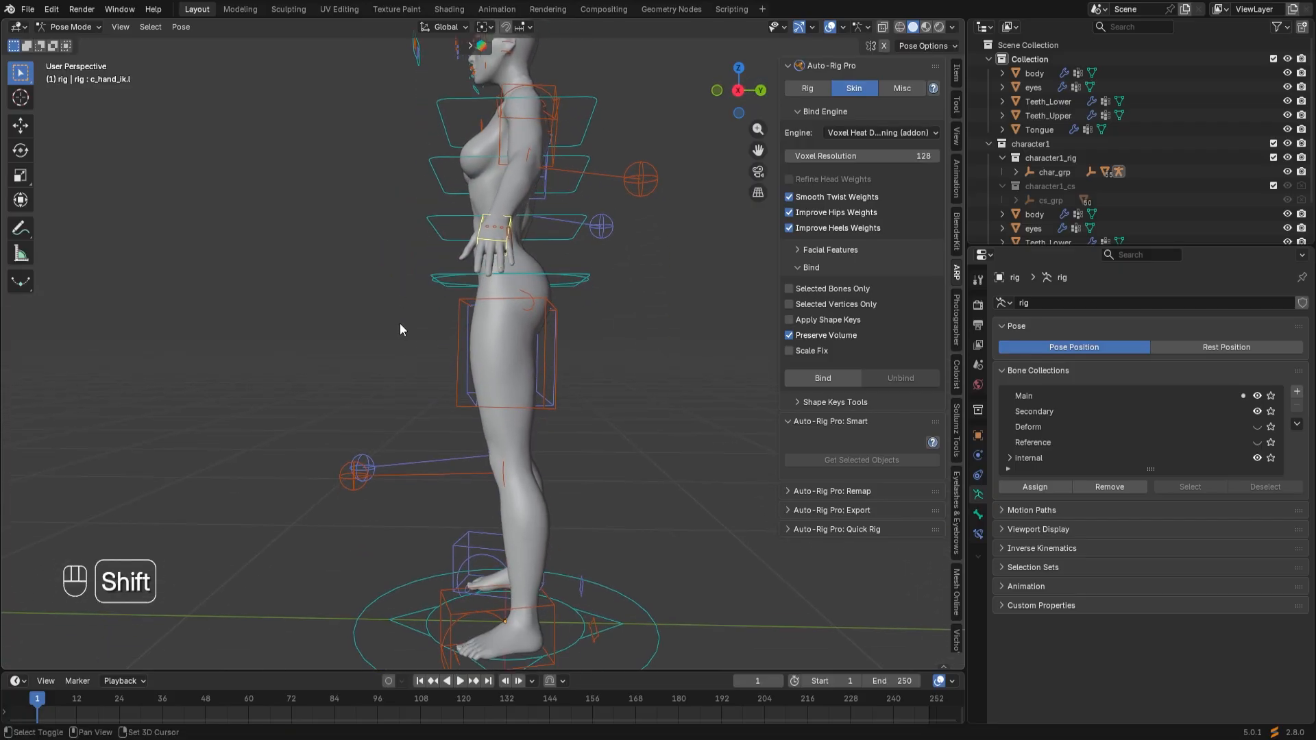
pyautogui.keyDown('shift'); pyautogui.moveTo(425, 558); pyautogui.dragTo(416, 450, button='middle'); pyautogui.keyUp('shift')
pyautogui.click(453, 555)
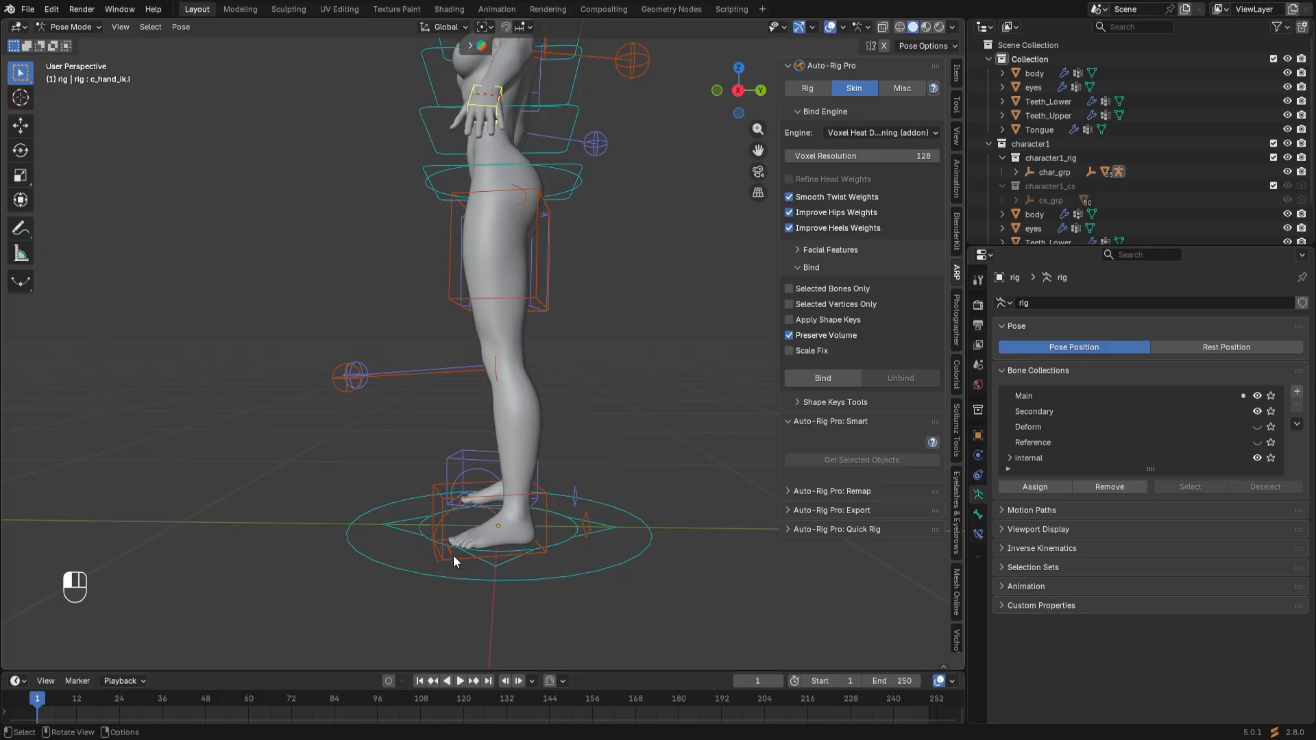
pyautogui.press('g')
pyautogui.rightClick(302, 427)
# Select the c_root.x control at the hips and rotate it about Y to test the body deformation.
pyautogui.moveTo(301, 426); pyautogui.dragTo(474, 592, button='middle')
pyautogui.click(437, 359)
pyautogui.click(25, 154)
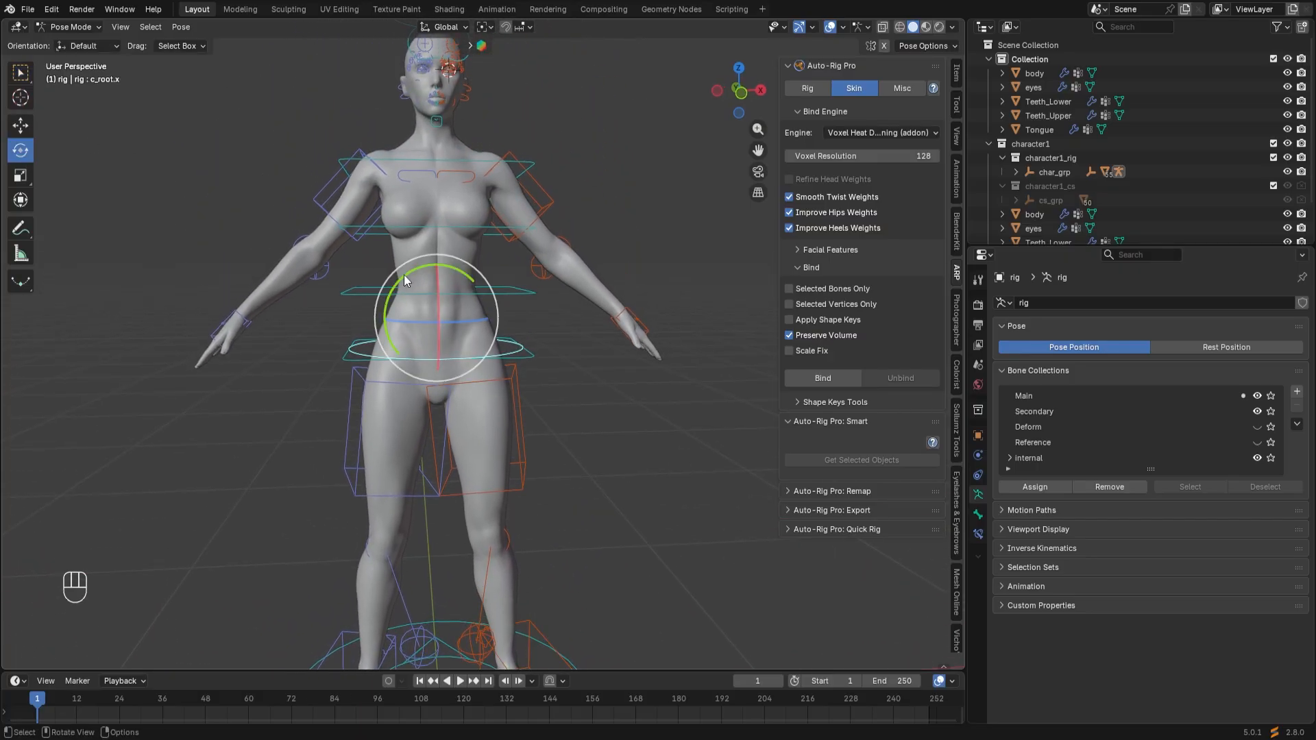
pyautogui.moveTo(404, 275); pyautogui.dragTo(411, 282)
# Select all the rig's controls and clear their user transforms.
pyautogui.press('a')
pyautogui.rightClick(411, 281)
pyautogui.click(380, 531)
pyautogui.keyDown('shift'); pyautogui.moveTo(425, 219); pyautogui.dragTo(436, 424, button='middle'); pyautogui.keyUp('shift')
pyautogui.scroll(5, 436, 425)
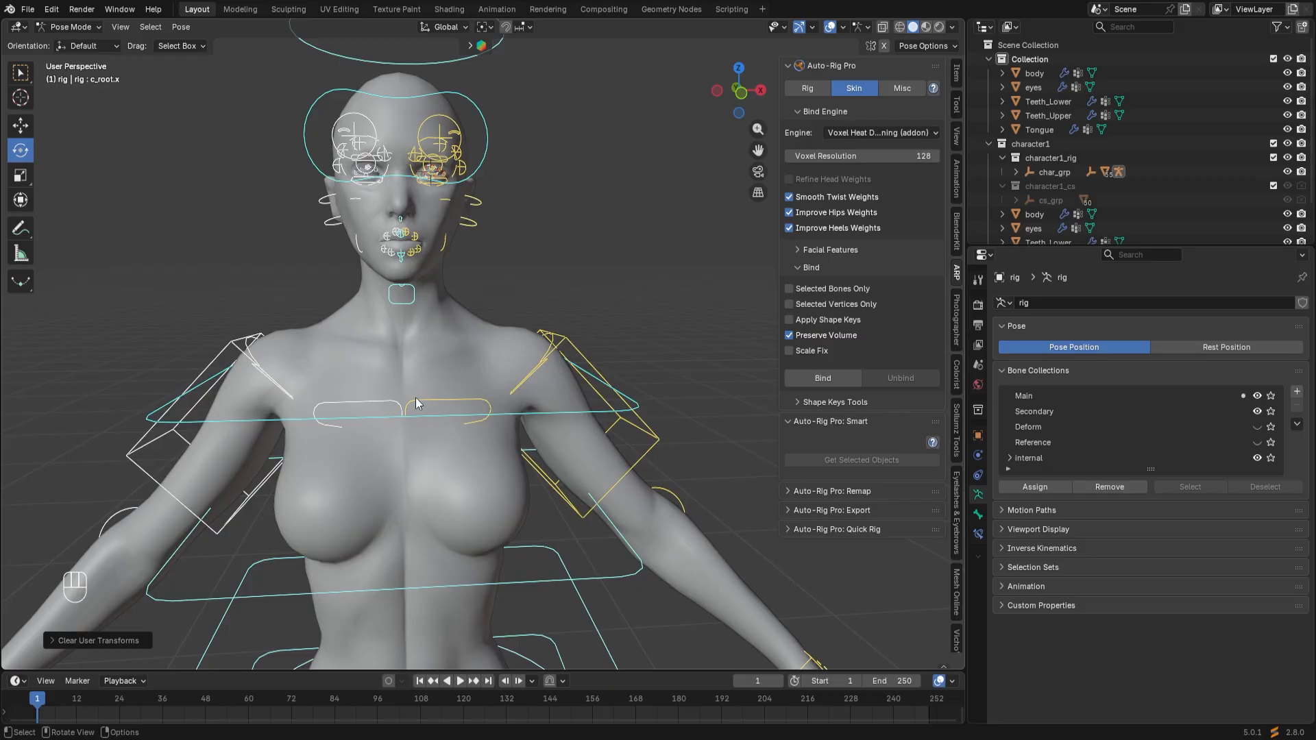
# Test the head deformation by rotating the c_head.x control, undo it, and clear the user transforms of all controls.
pyautogui.keyDown('shift'); pyautogui.moveTo(420, 240); pyautogui.dragTo(516, 353, button='middle'); pyautogui.keyUp('shift')
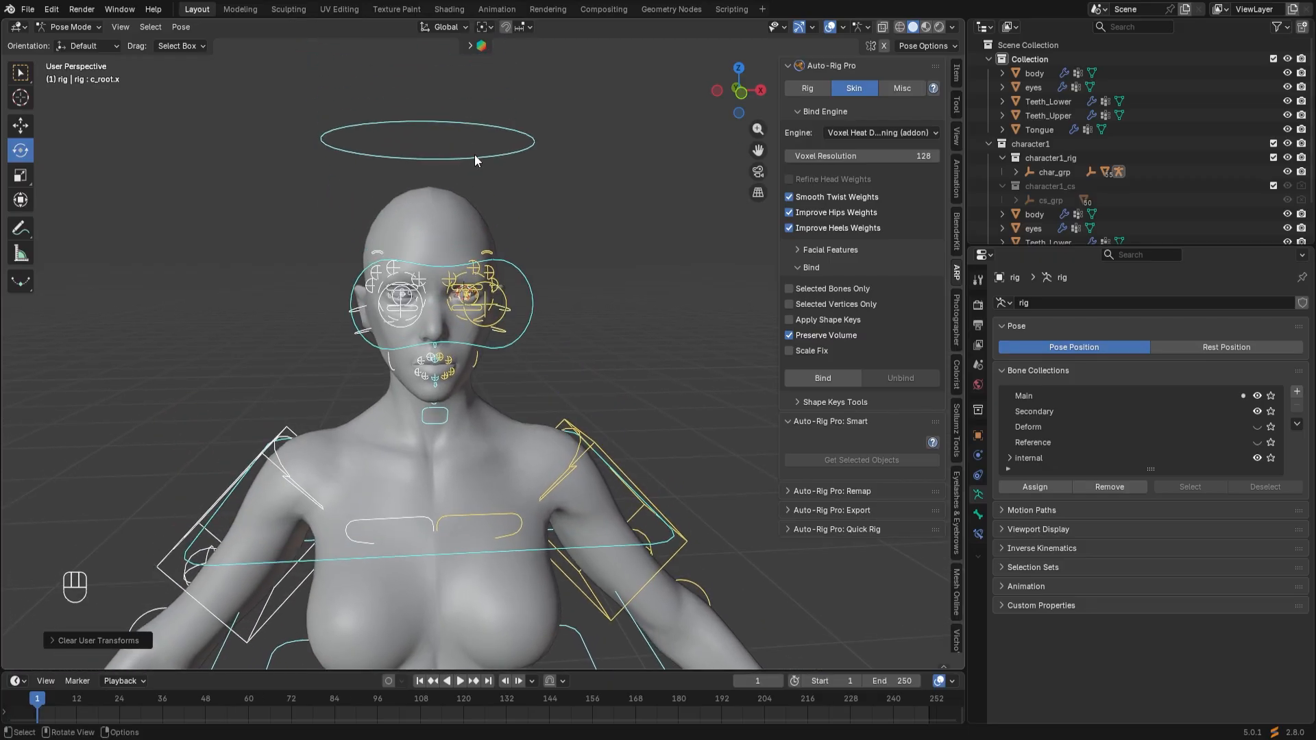
pyautogui.click(471, 155)
pyautogui.moveTo(433, 204); pyautogui.dragTo(412, 381)
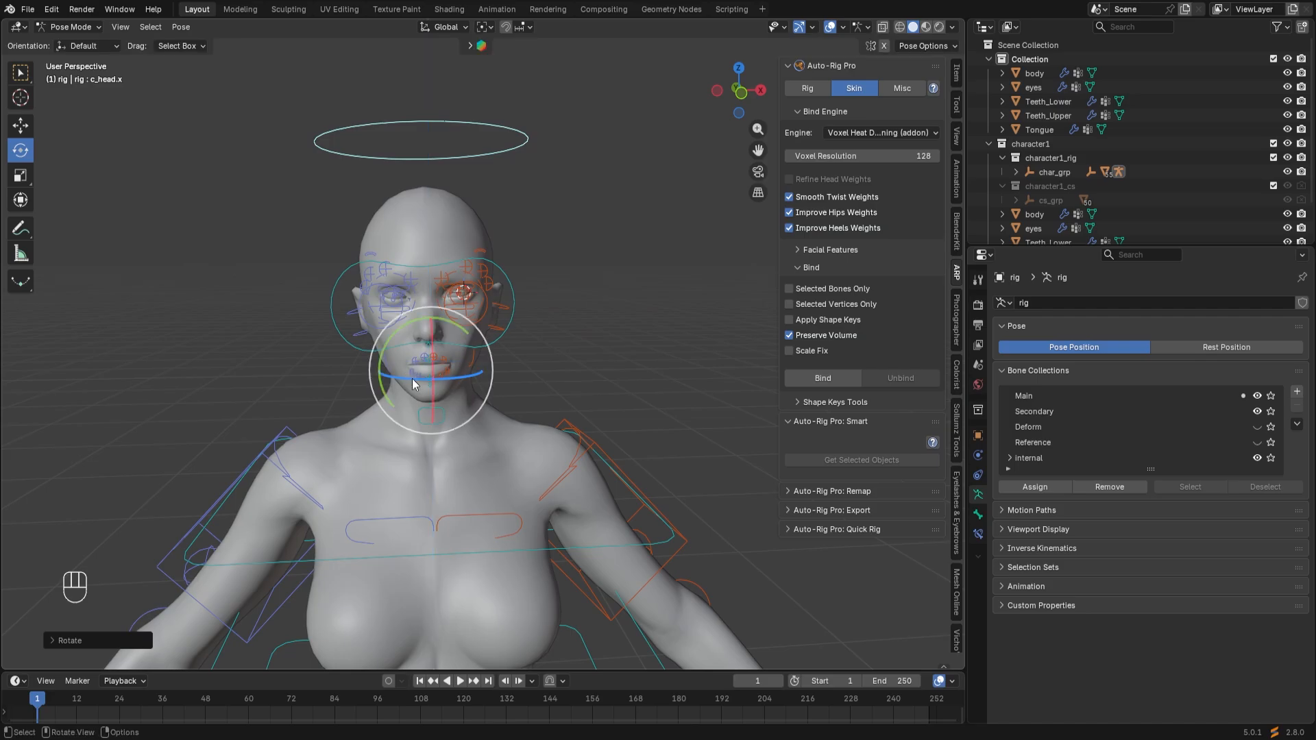
pyautogui.hotkey('ctrl', 'z')
pyautogui.press('a')
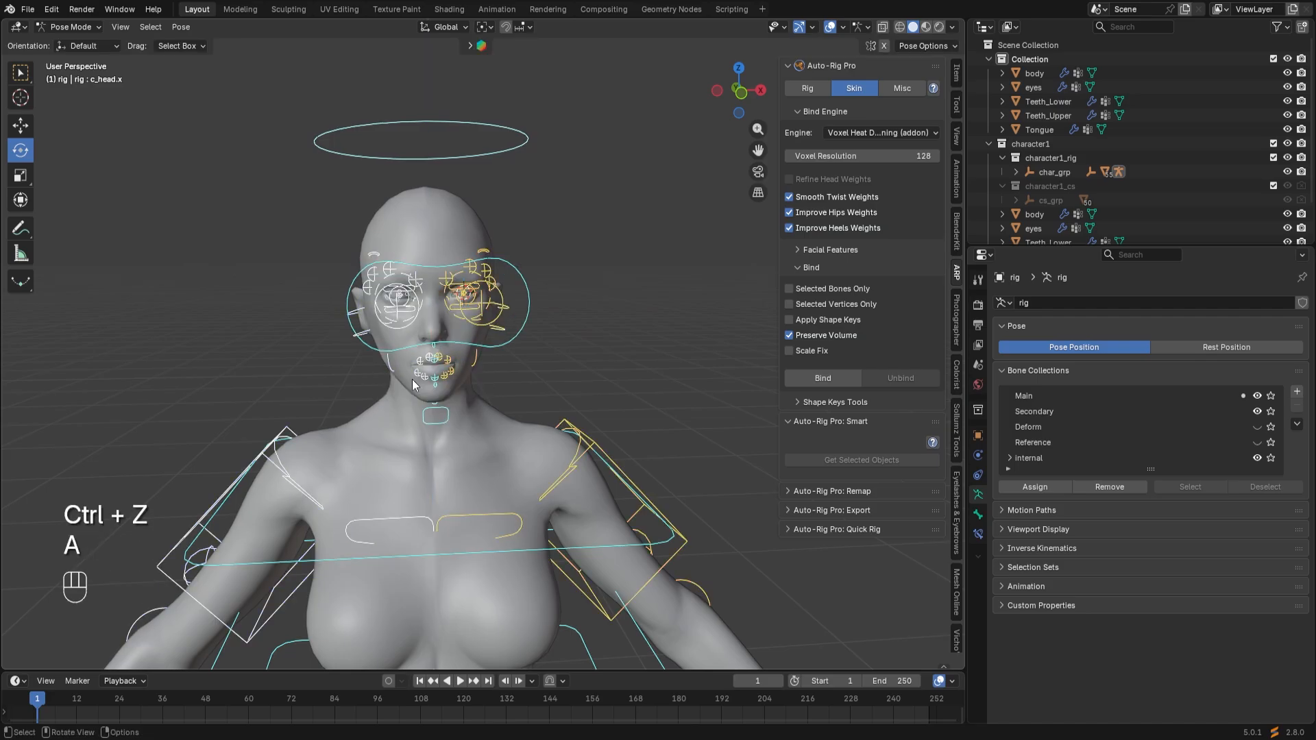
pyautogui.rightClick(436, 417)
pyautogui.click(439, 419)
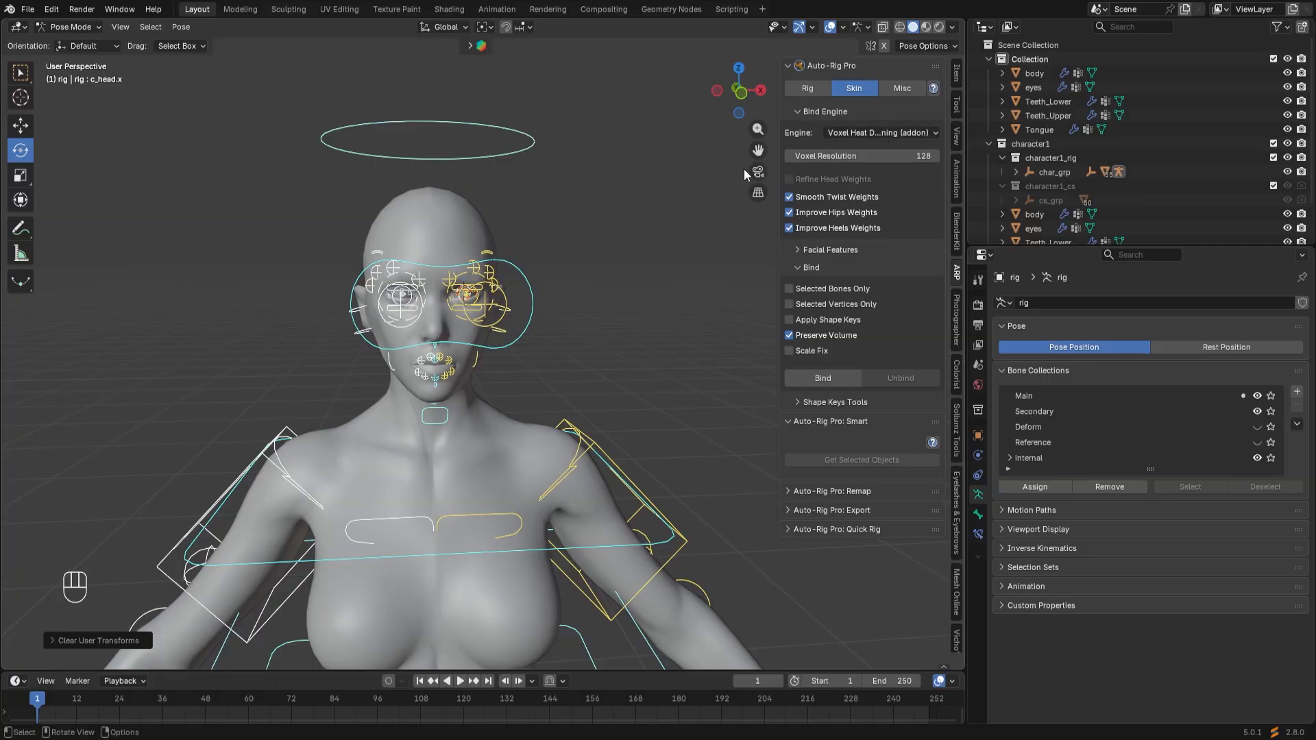
# Set the bind engine to Heat Maps and deselect all the rig's controls.
pyautogui.click(875, 132)
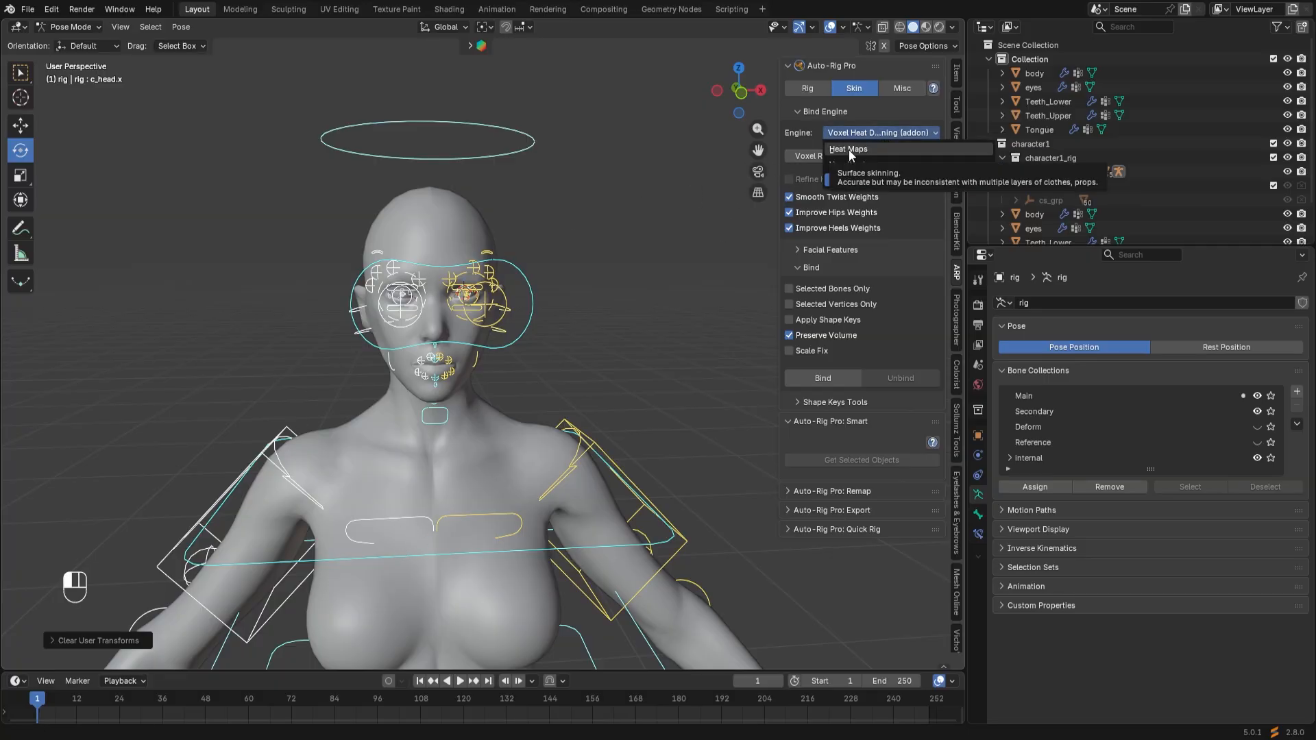
pyautogui.click(848, 149)
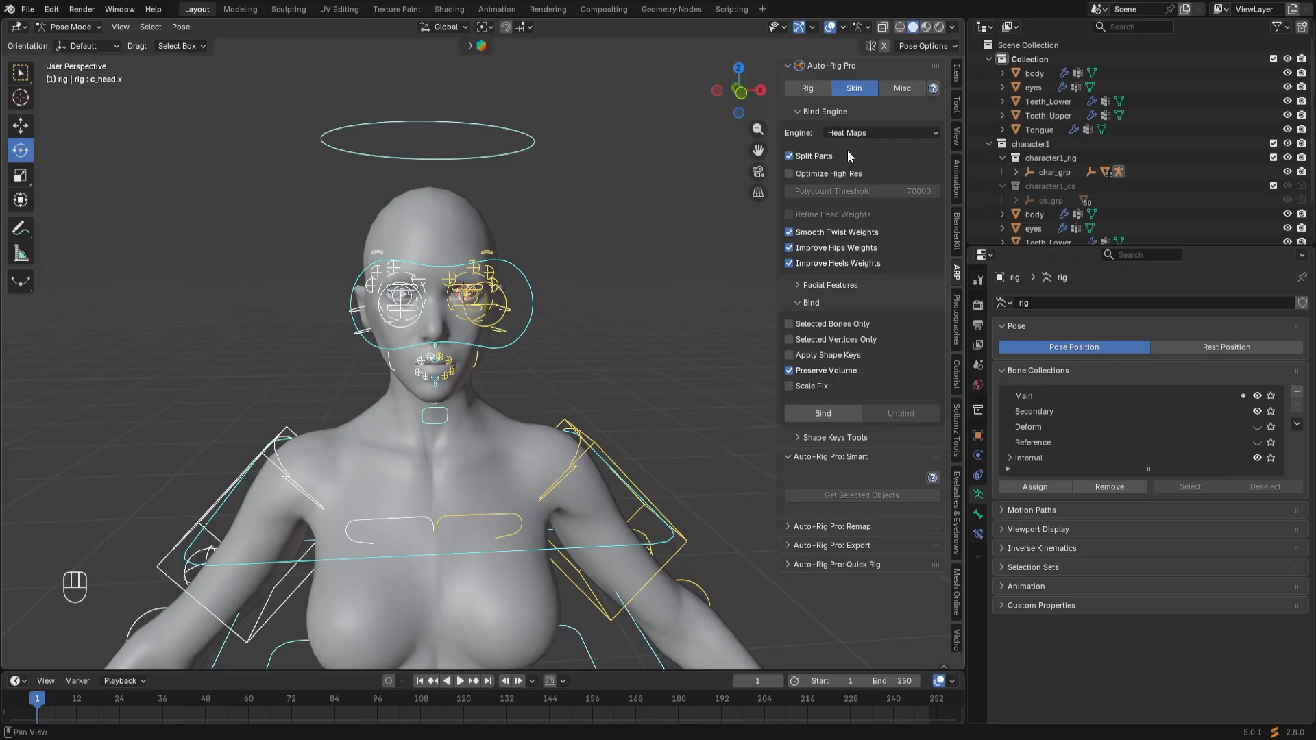
pyautogui.click(570, 363)
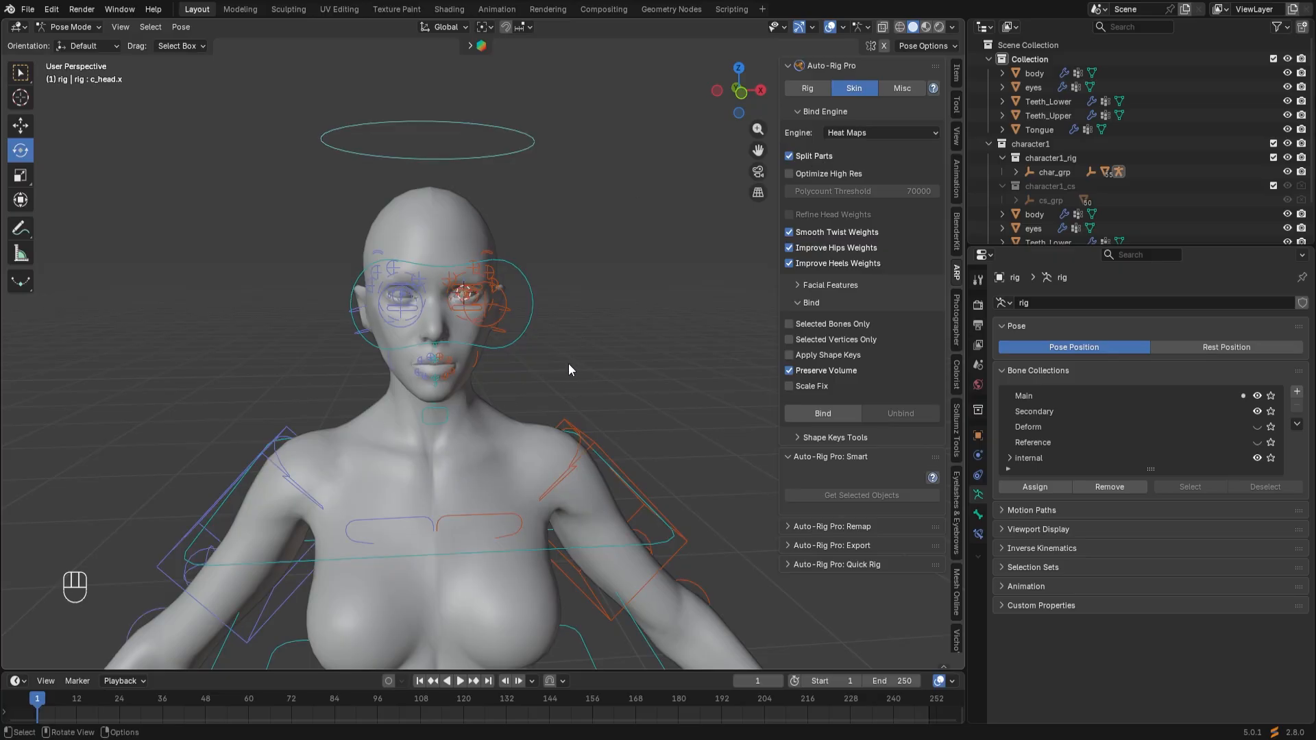
# Test the jaw skinning by moving the c_jawbone.x control, cancelling the move.
pyautogui.click(438, 421)
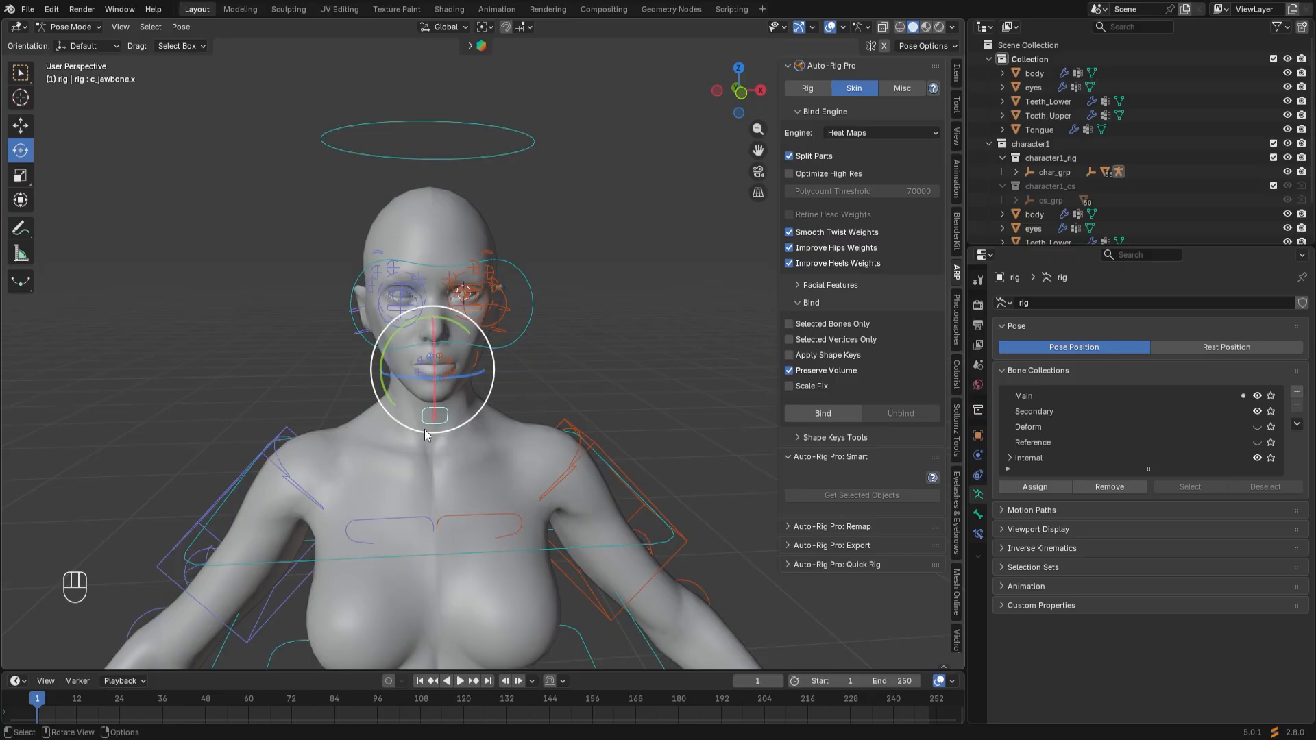
pyautogui.scroll(5, 424, 429)
pyautogui.keyDown('shift'); pyautogui.moveTo(458, 442); pyautogui.dragTo(470, 376, button='middle'); pyautogui.keyUp('shift')
pyautogui.press('g')
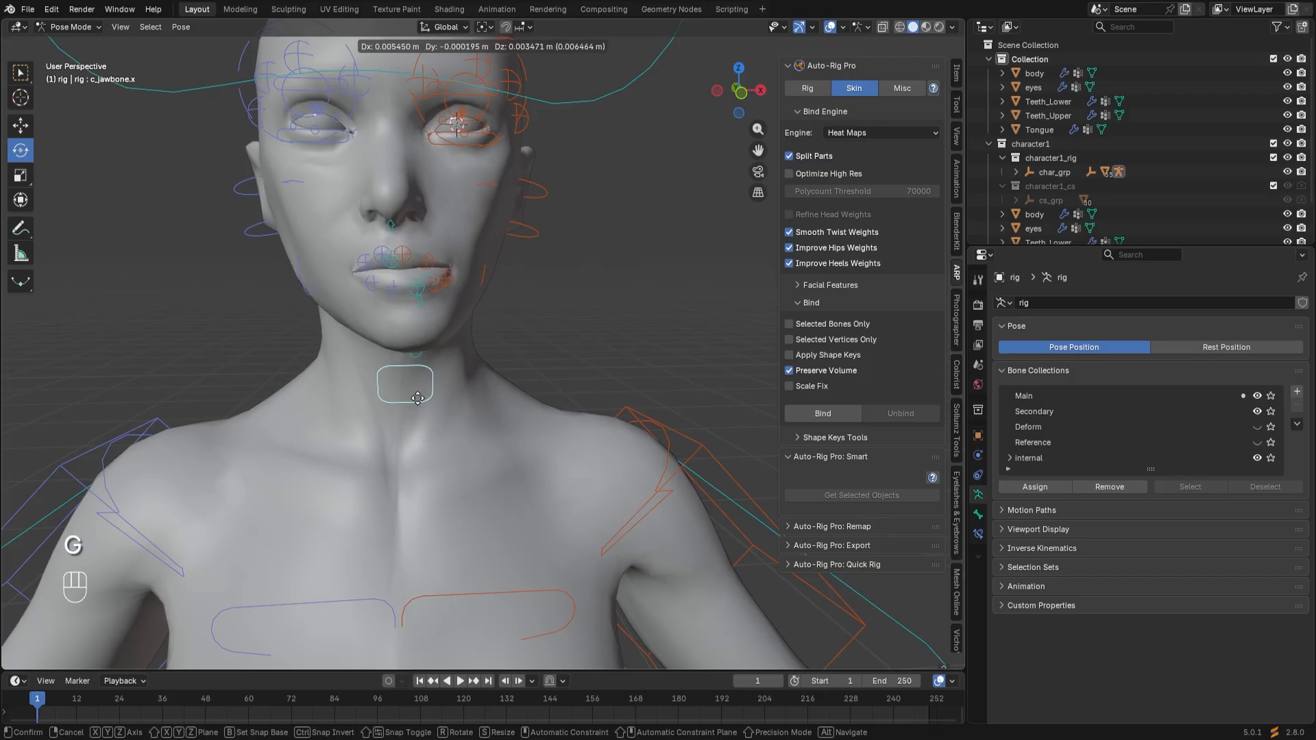
pyautogui.rightClick(417, 399)
# Test the left lower eyelid by moving the c_eyelid_bot.l control, cancelling the move.
pyautogui.click(434, 137)
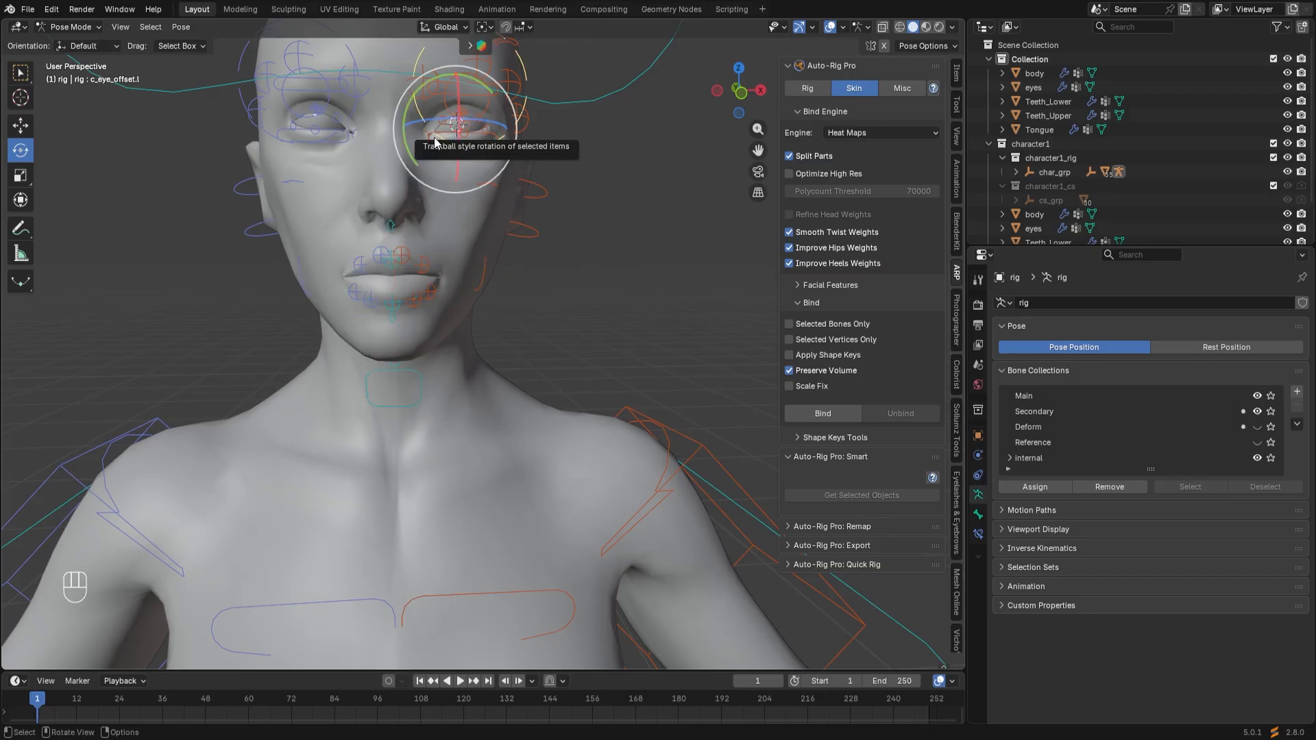
pyautogui.click(438, 142)
pyautogui.press('g')
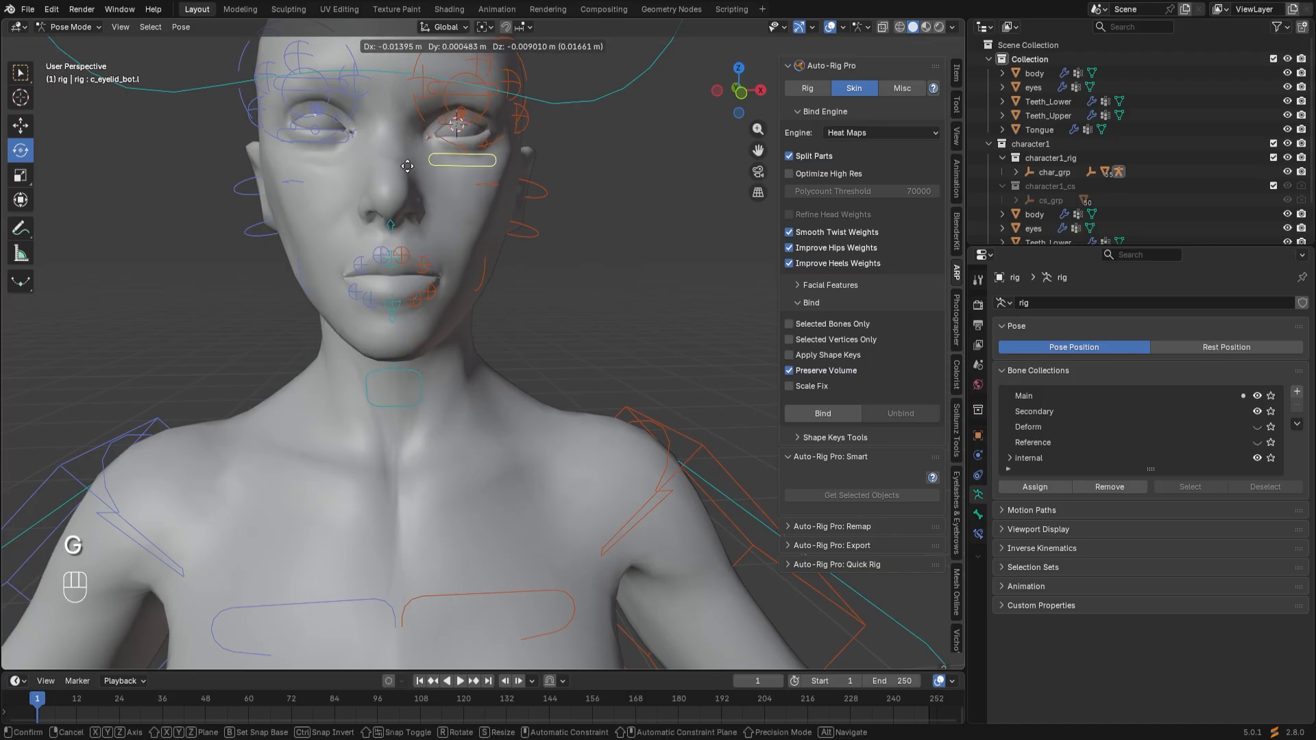
pyautogui.rightClick(445, 162)
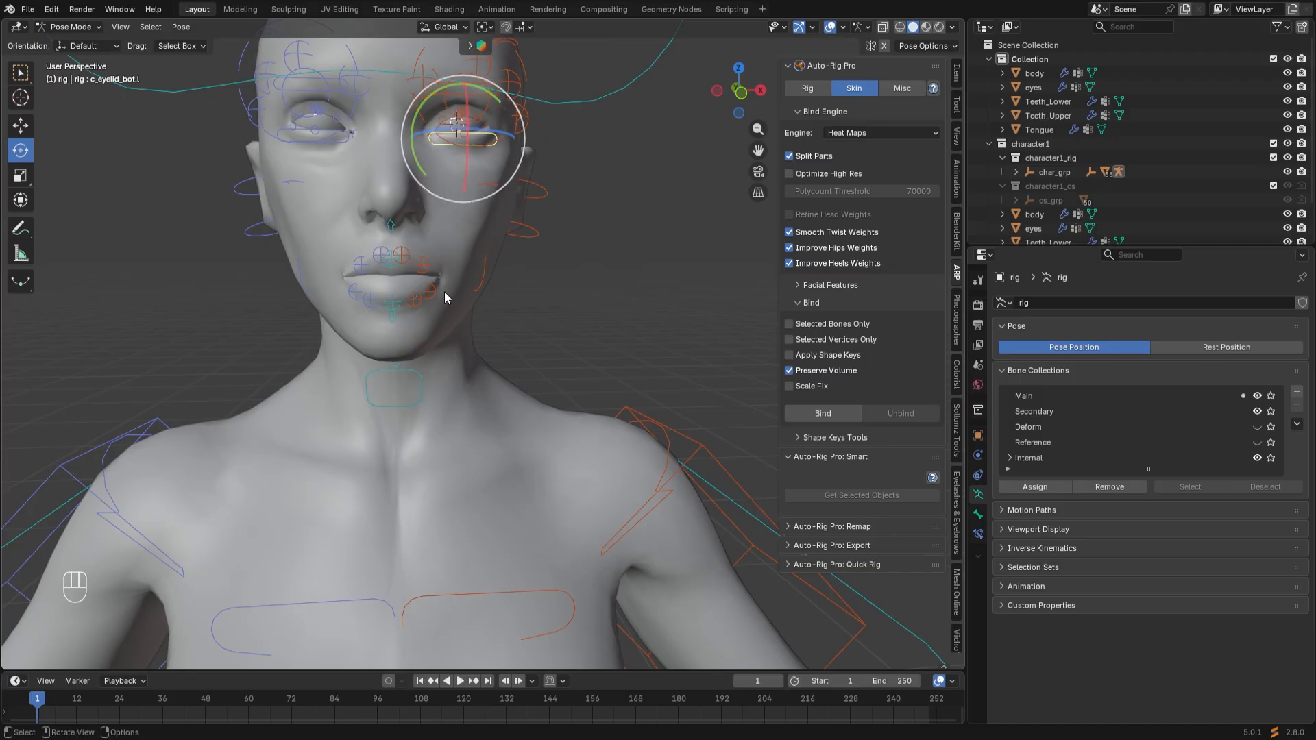
pyautogui.scroll(-5, 444, 292)
pyautogui.scroll(3, 442, 294)
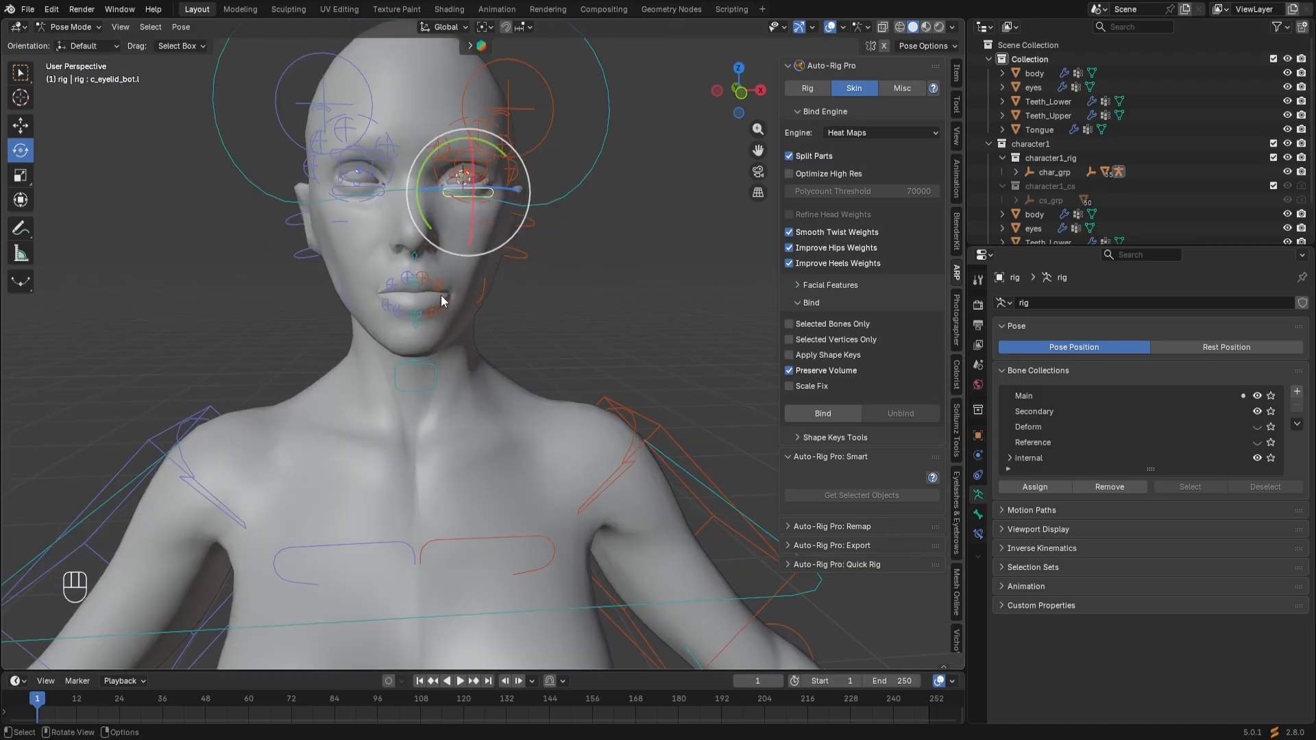
# Leave Pose Mode, select only the body mesh and open it in Edit Mode.
pyautogui.click(71, 26)
pyautogui.click(68, 42)
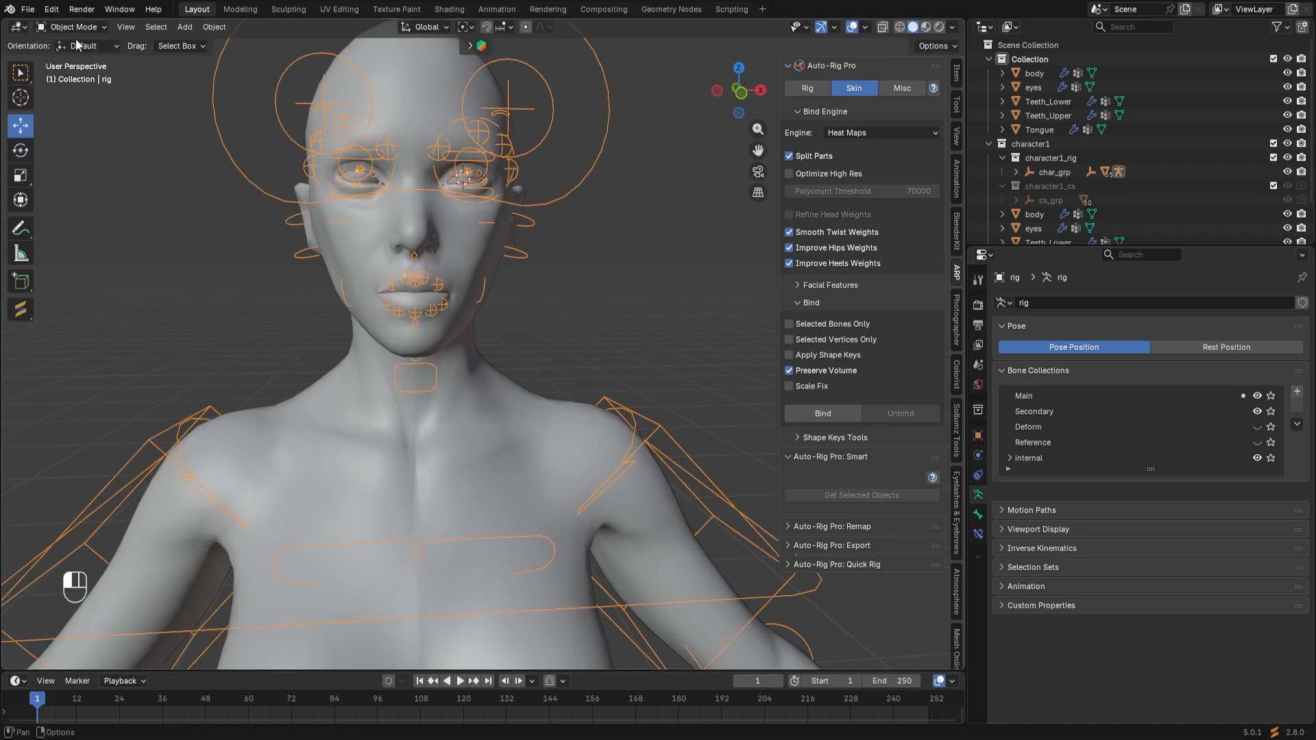
pyautogui.click(312, 436)
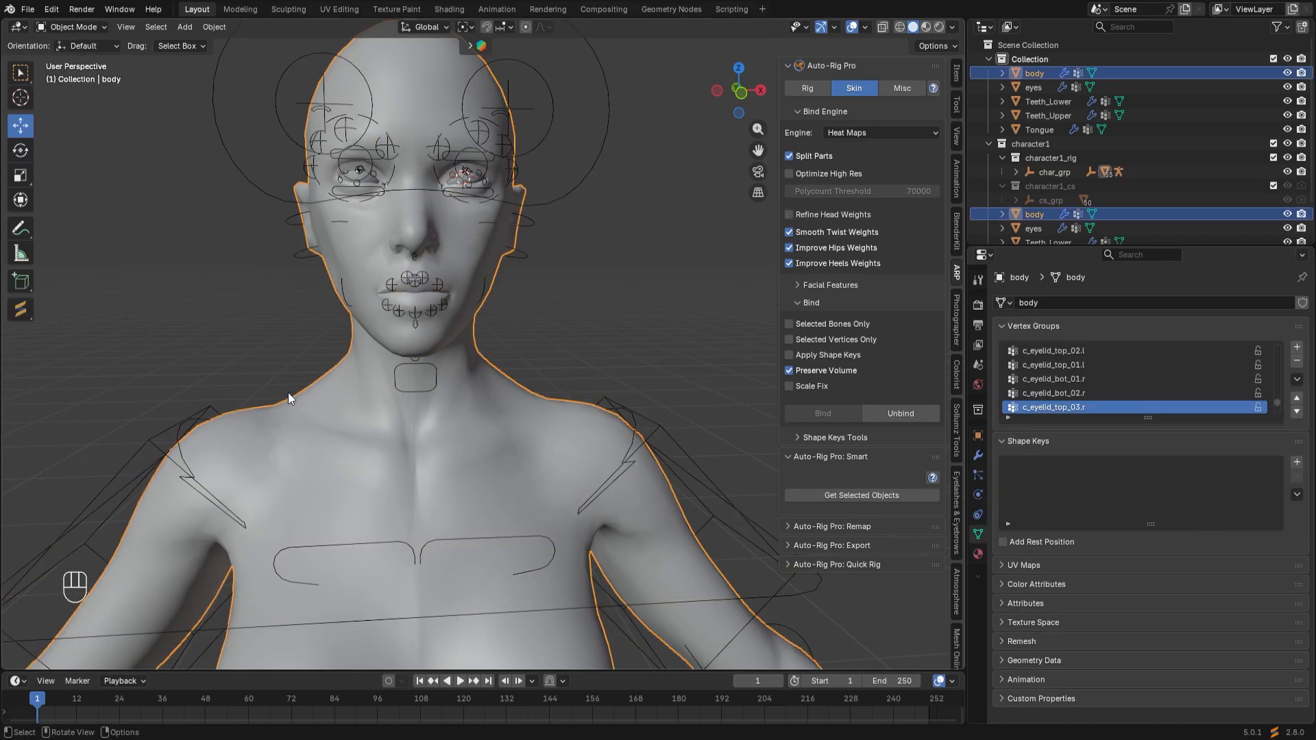
pyautogui.click(86, 28)
pyautogui.click(71, 58)
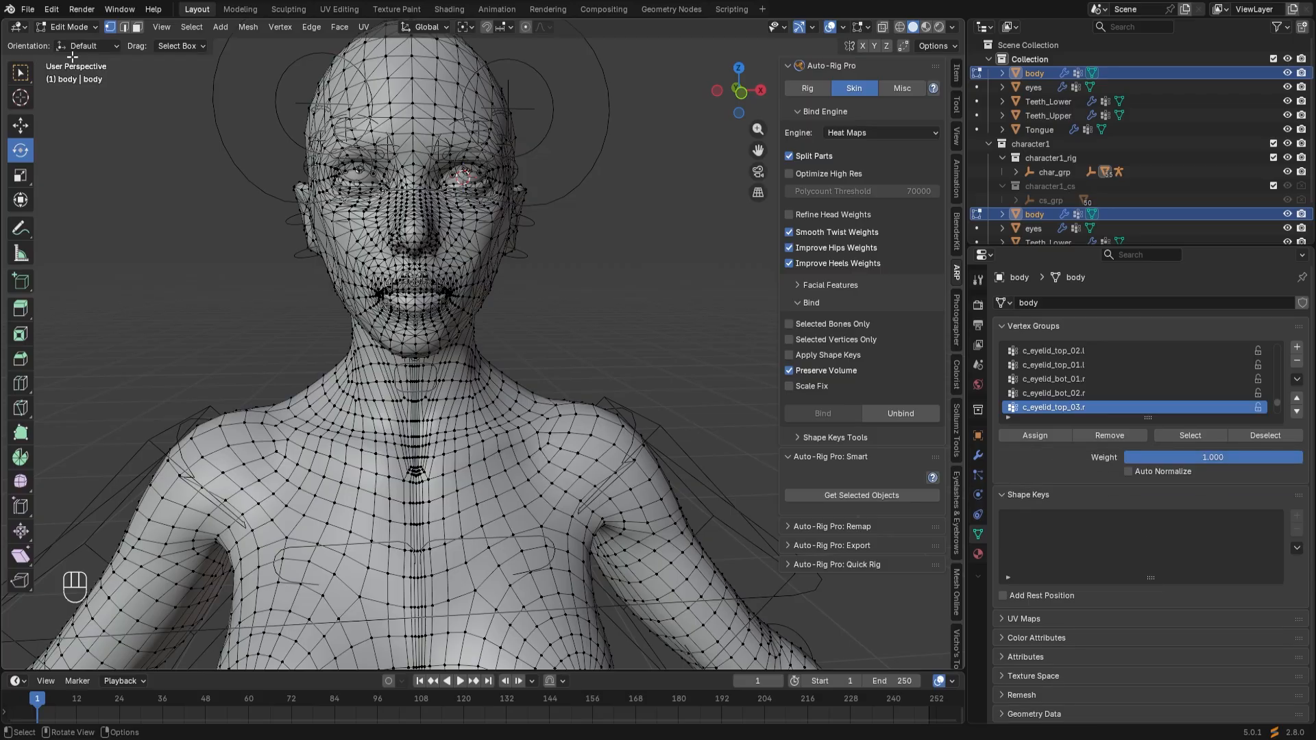
# Select the face and head vertices assigned to the Rosto.001 material.
pyautogui.click(978, 554)
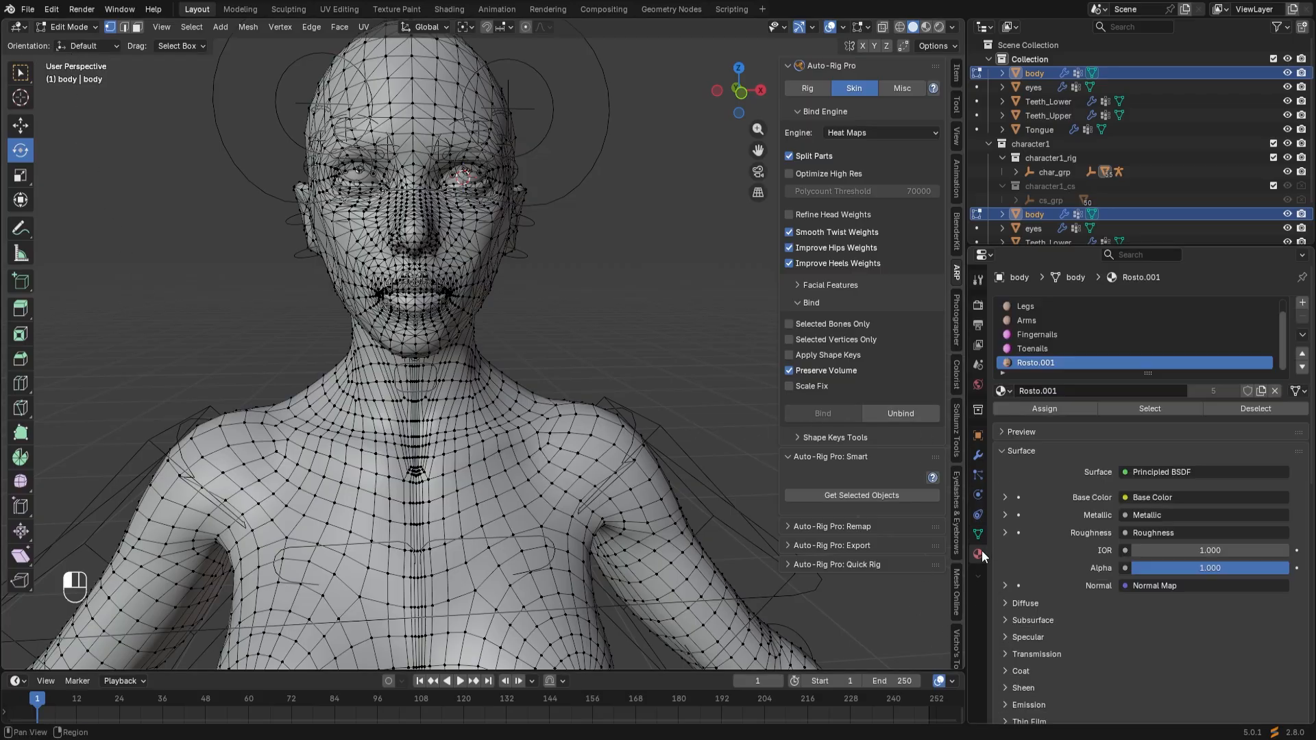
pyautogui.click(1136, 408)
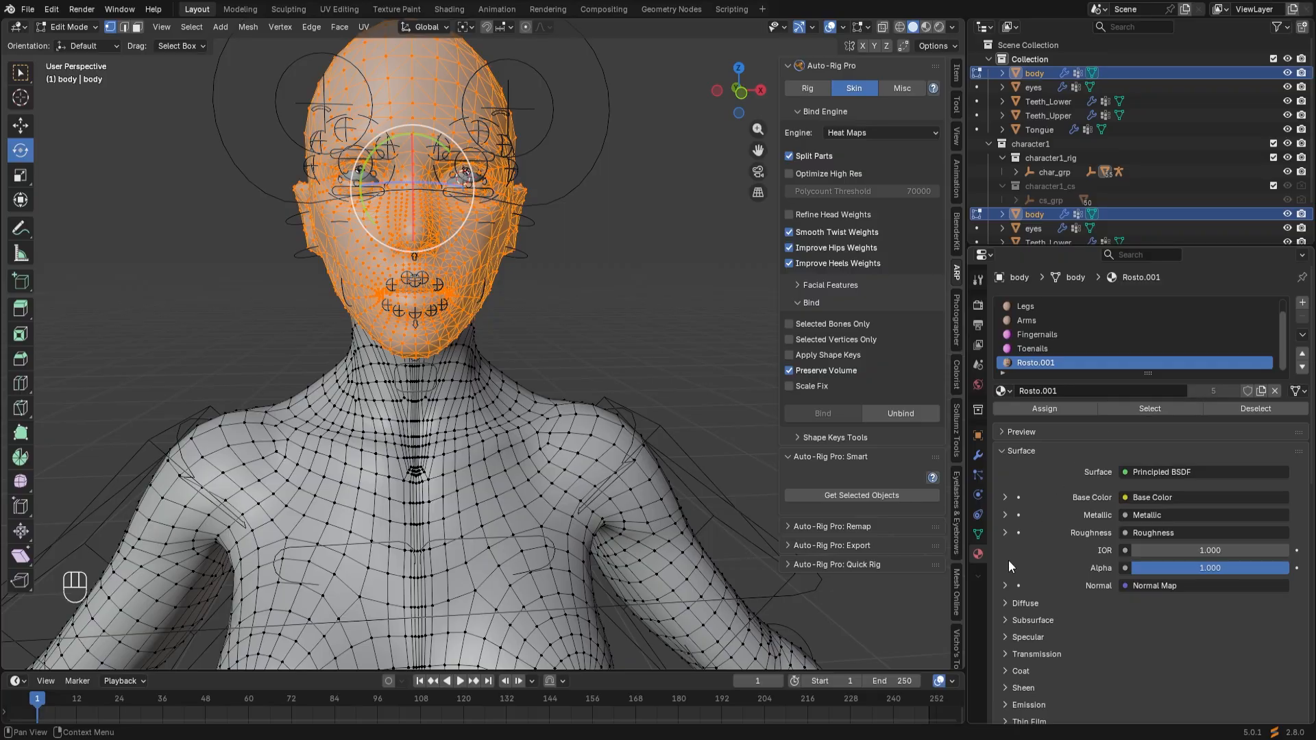
pyautogui.moveTo(587, 352)
pyautogui.mouseDown(button='middle')
pyautogui.moveTo(616, 357)
pyautogui.moveTo(589, 351)
pyautogui.mouseUp(button='middle')
pyautogui.scroll(-2, 573, 361)
pyautogui.scroll(1, 572, 361)
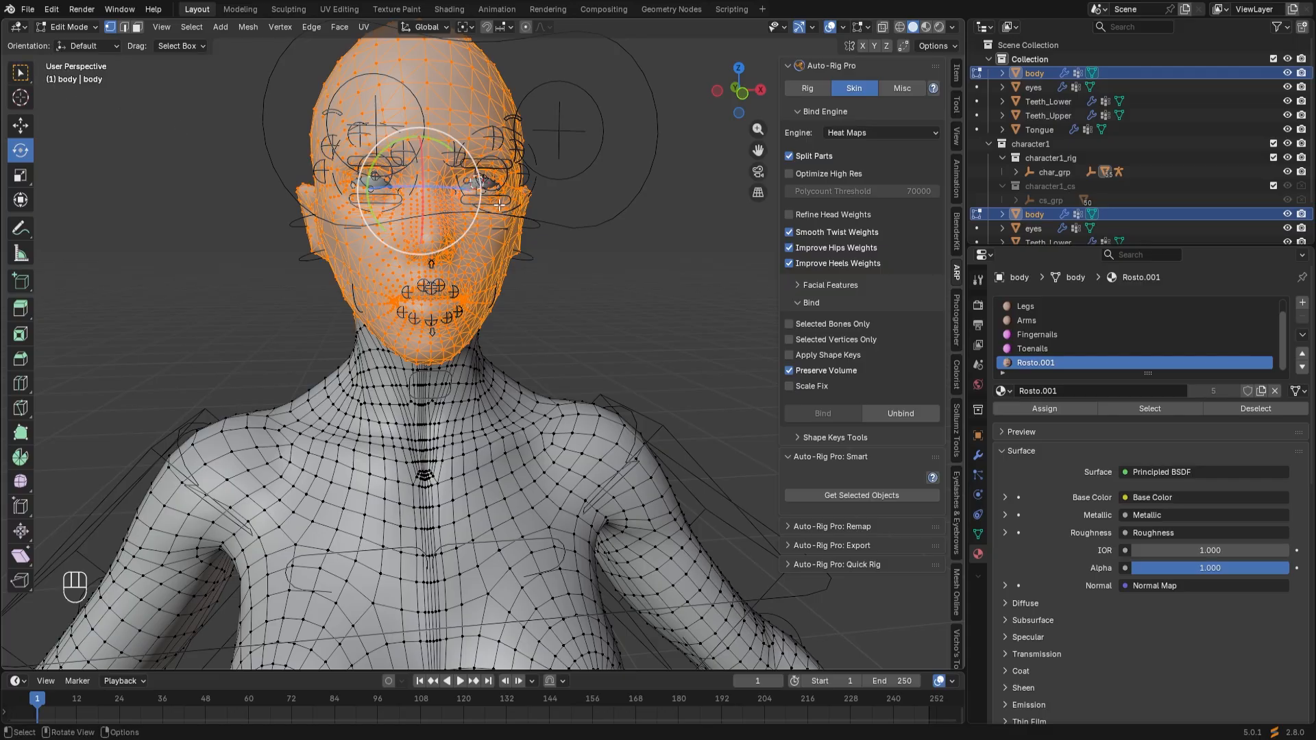
# Return the body to Object Mode and enable Selected Vertices Only for binding.
pyautogui.click(86, 26)
pyautogui.click(76, 43)
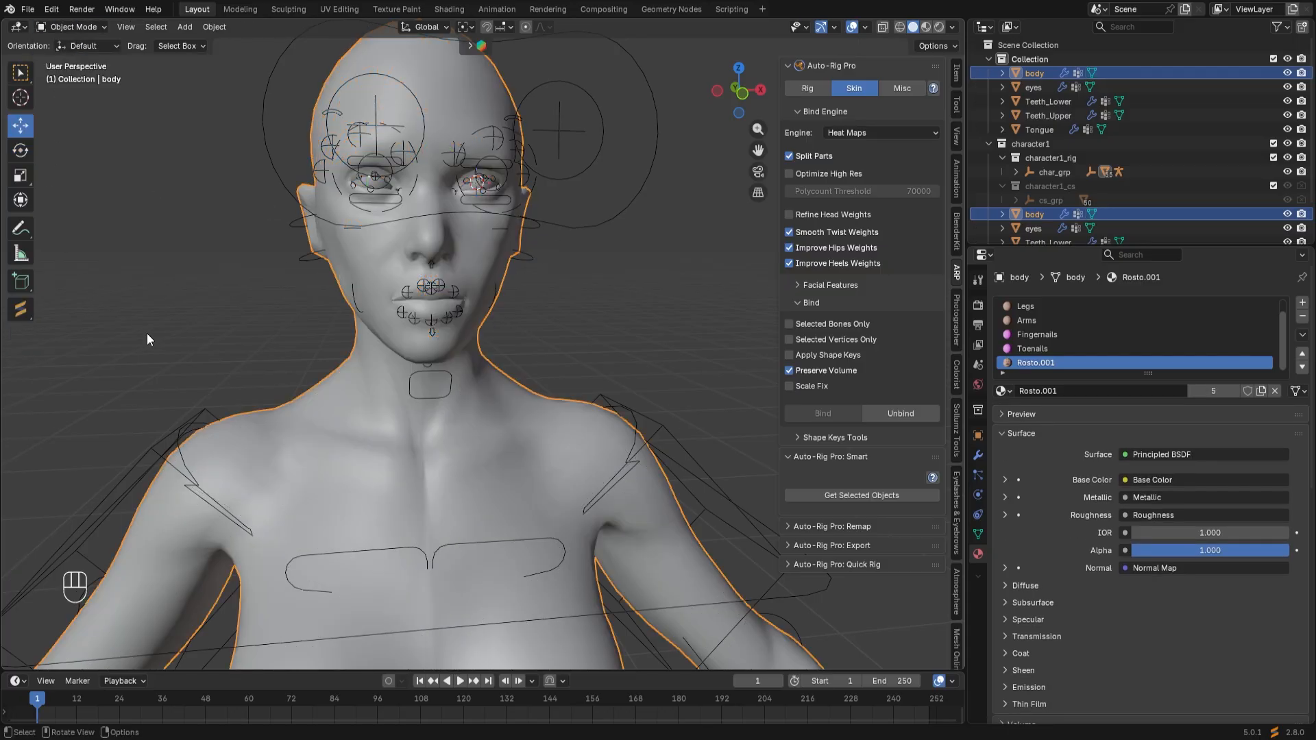
pyautogui.moveTo(353, 358); pyautogui.dragTo(340, 357, button='middle')
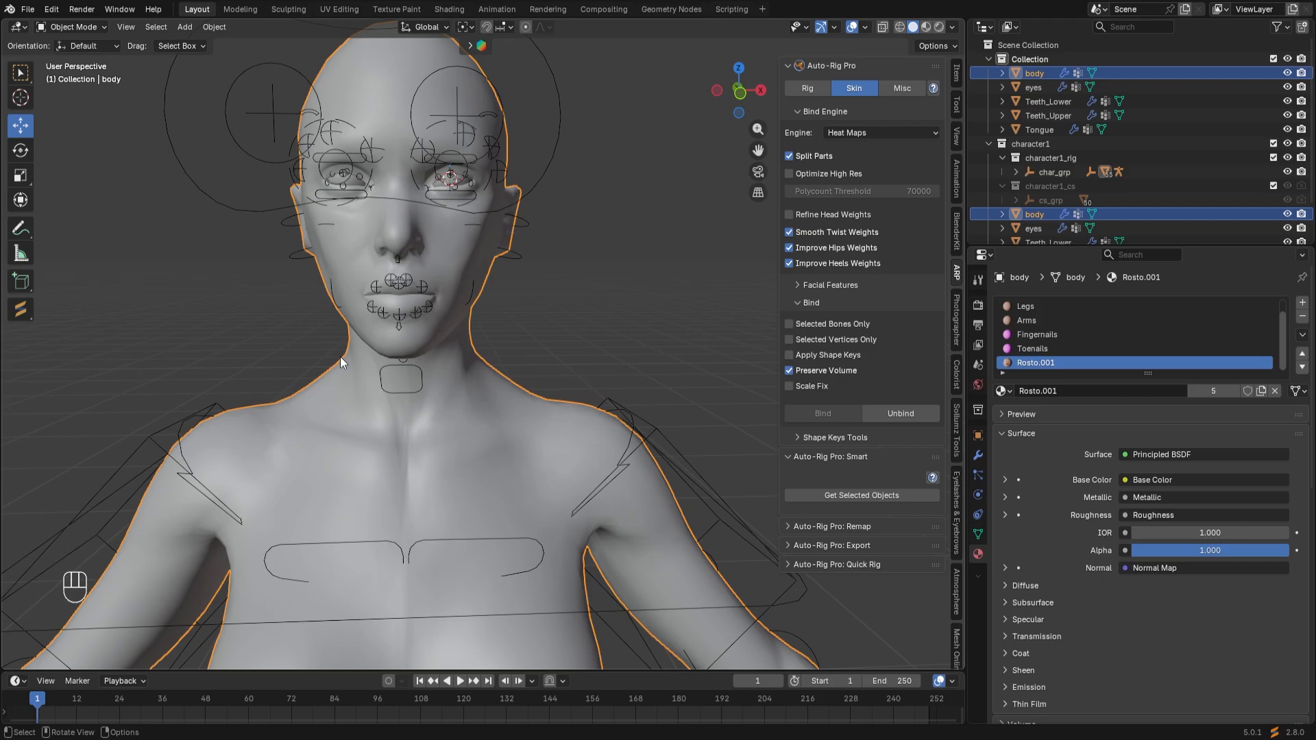
pyautogui.click(791, 340)
# Add the rig to the selection, bind the body's selected vertices to it, and deselect everything.
pyautogui.press('shift')
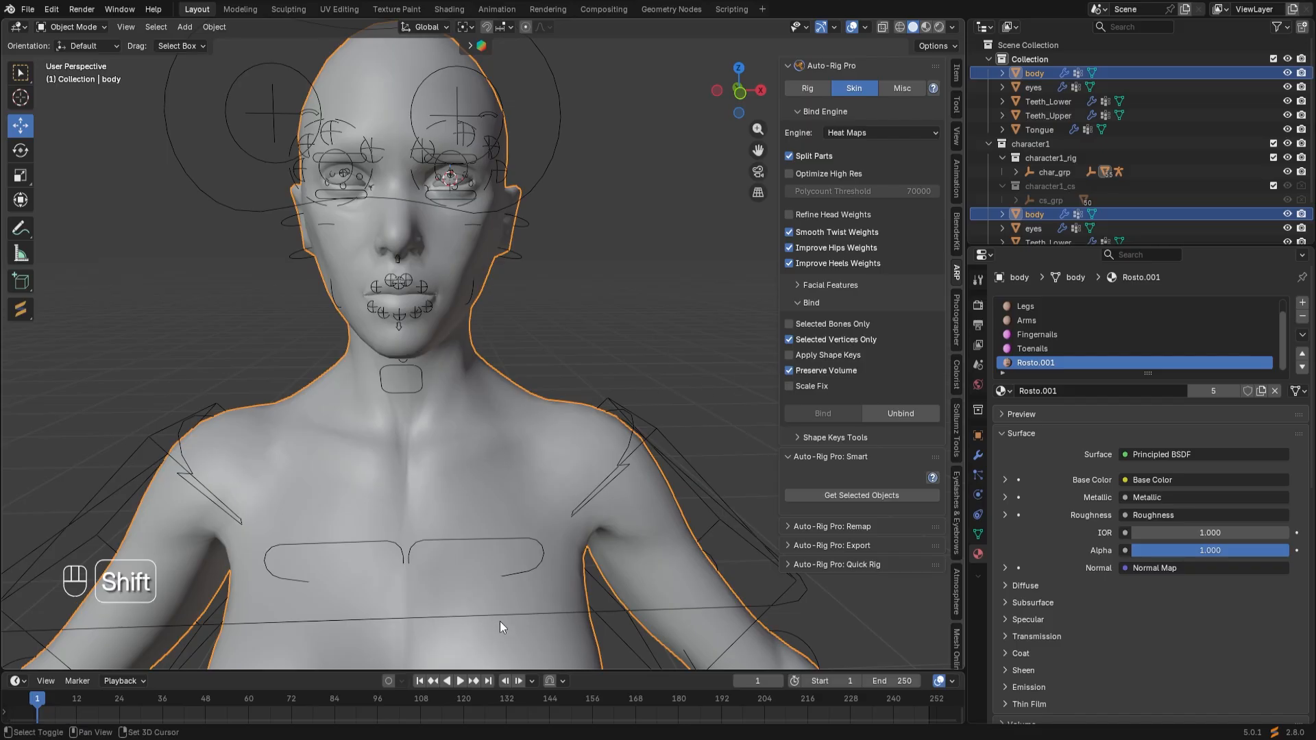
pyautogui.keyDown('shift'); pyautogui.click(508, 613); pyautogui.keyUp('shift')
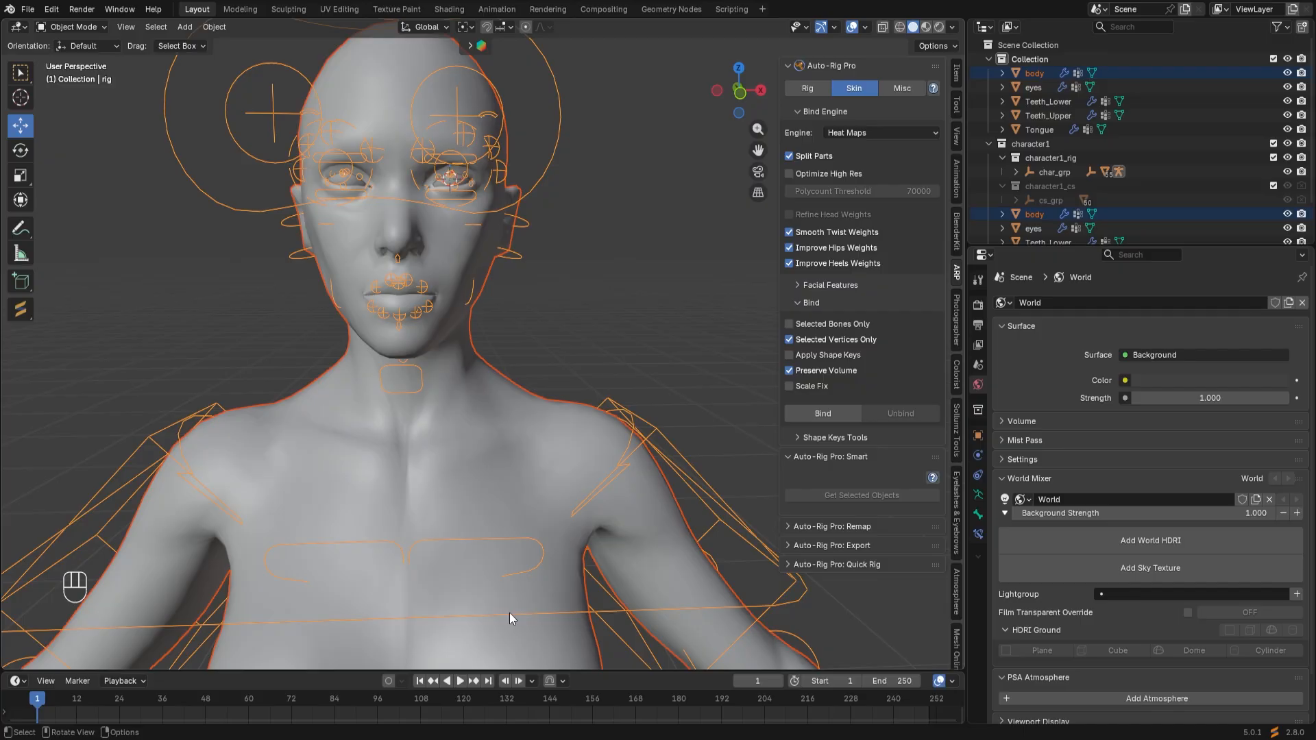
pyautogui.click(822, 413)
pyautogui.moveTo(618, 321)
pyautogui.mouseDown(button='middle')
pyautogui.moveTo(597, 321)
pyautogui.moveTo(620, 324)
pyautogui.mouseUp(button='middle')
pyautogui.click(621, 324)
# Select the rig alone and switch it to Pose Mode.
pyautogui.click(504, 627)
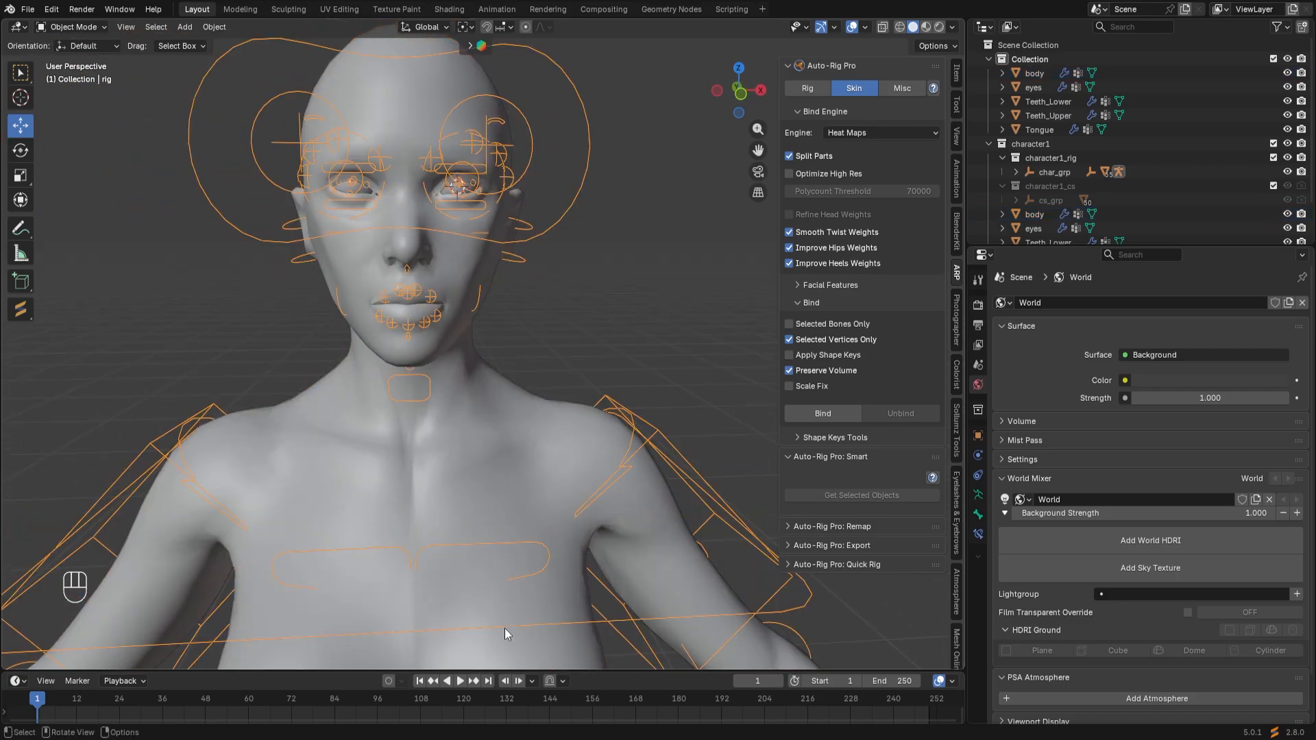
pyautogui.click(84, 27)
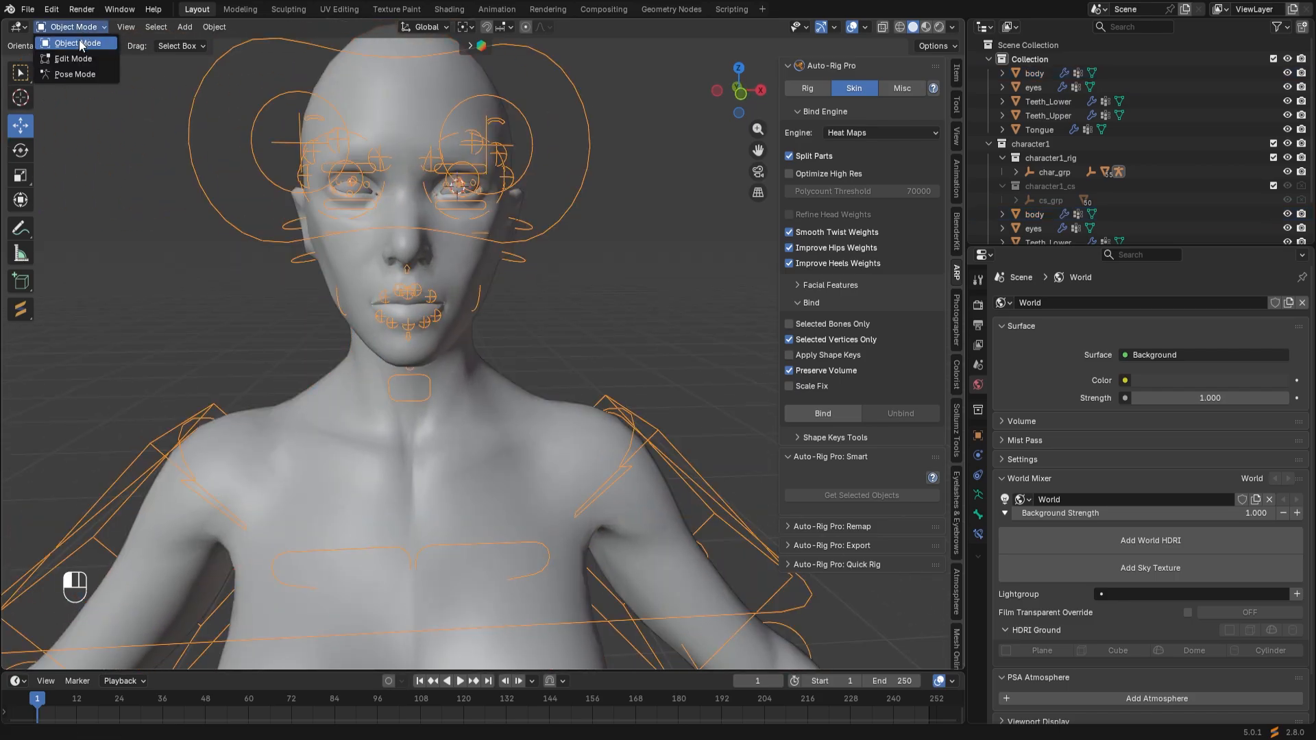
pyautogui.click(72, 74)
# Test the rebound jaw by moving the c_jawbone.x control downward, cancelling the move.
pyautogui.click(412, 378)
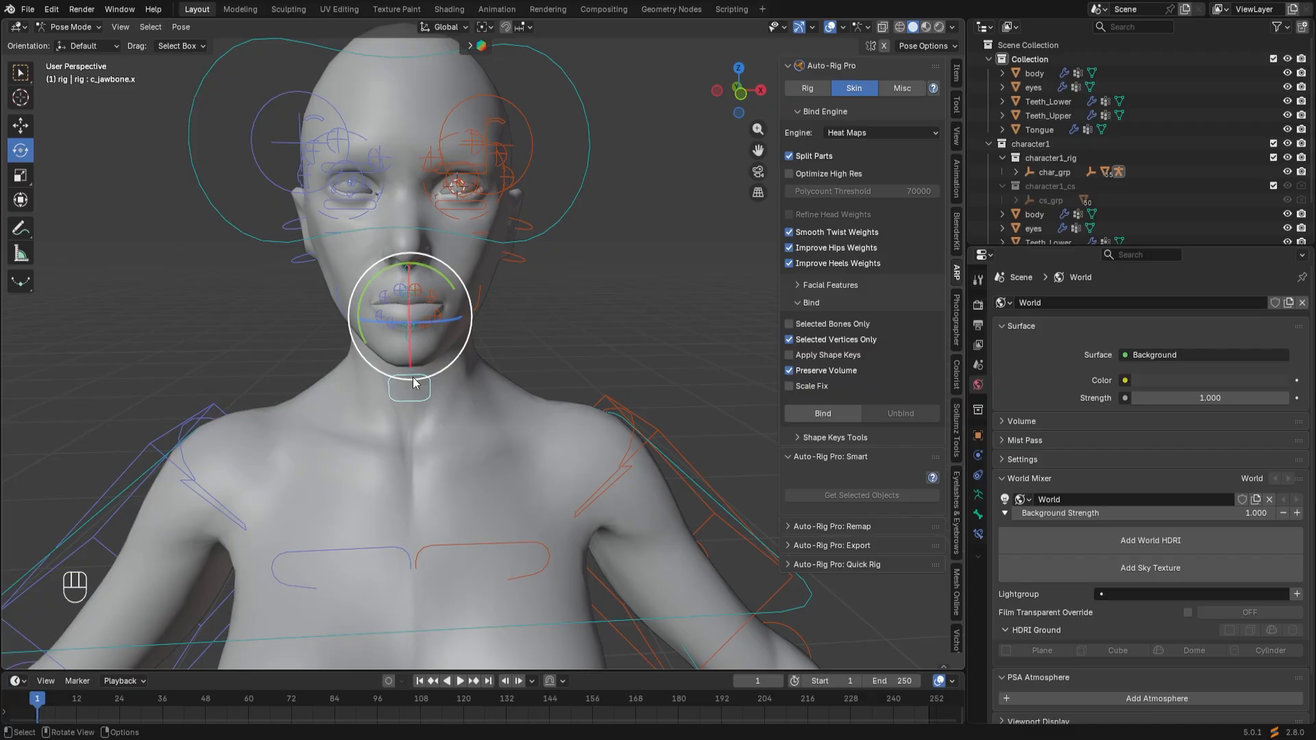
pyautogui.press('g')
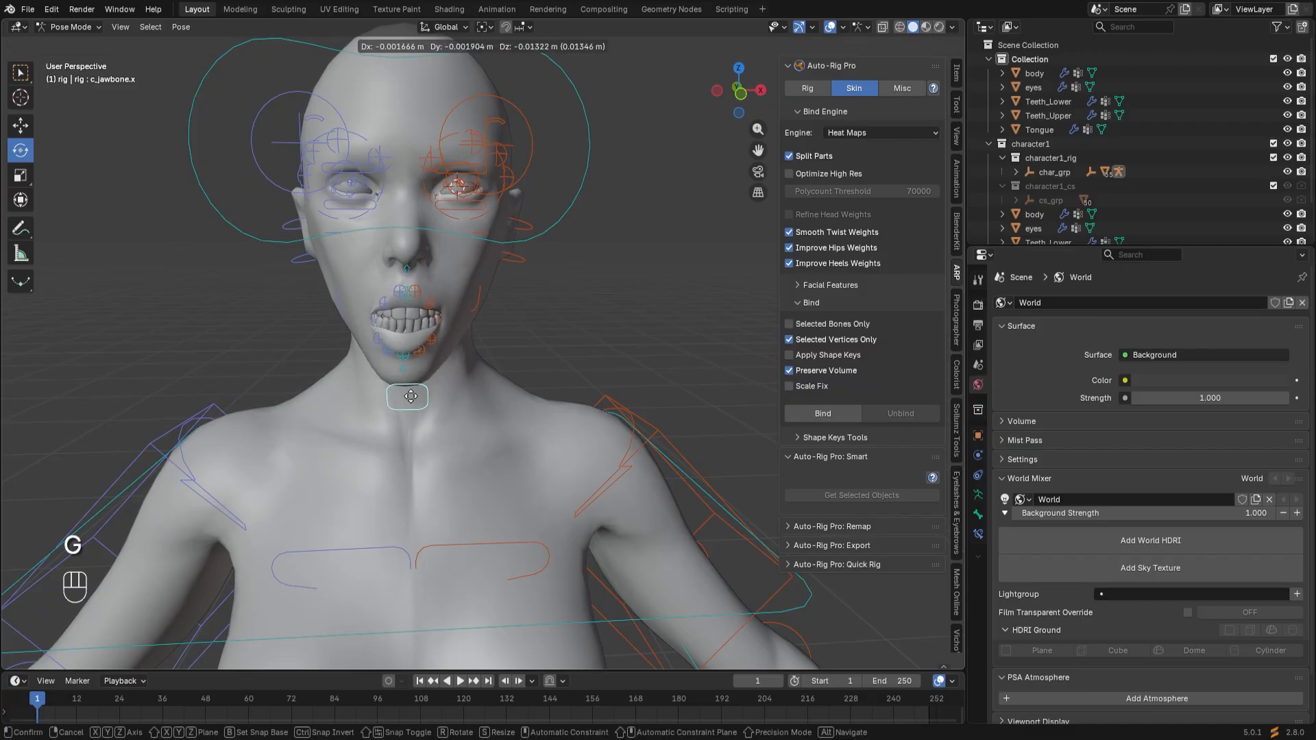
pyautogui.rightClick(431, 363)
# Test the rebound left lower eyelid by moving the c_eyelid_bot.l control upward, cancelling the move.
pyautogui.scroll(3, 457, 256)
pyautogui.keyDown('shift'); pyautogui.moveTo(458, 256); pyautogui.dragTo(473, 356, button='middle'); pyautogui.keyUp('shift')
pyautogui.scroll(6, 471, 359)
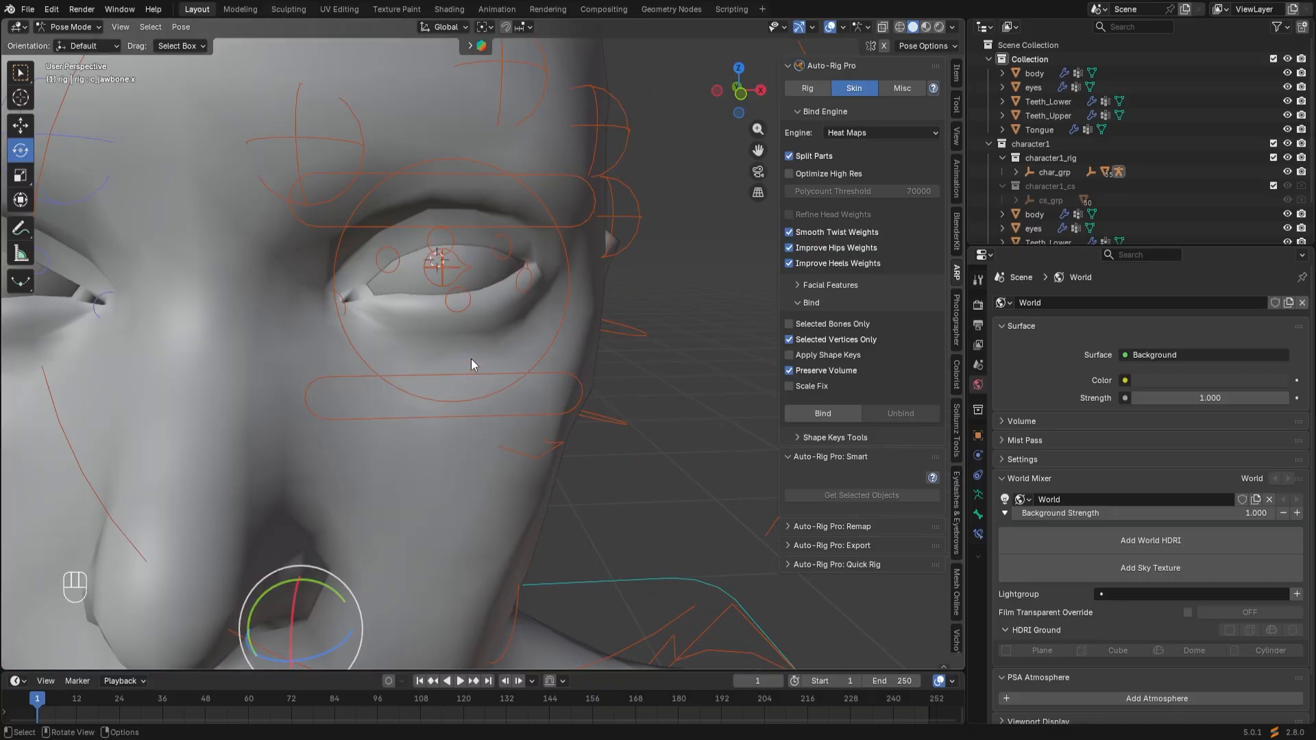
pyautogui.scroll(-3, 468, 355)
pyautogui.click(442, 366)
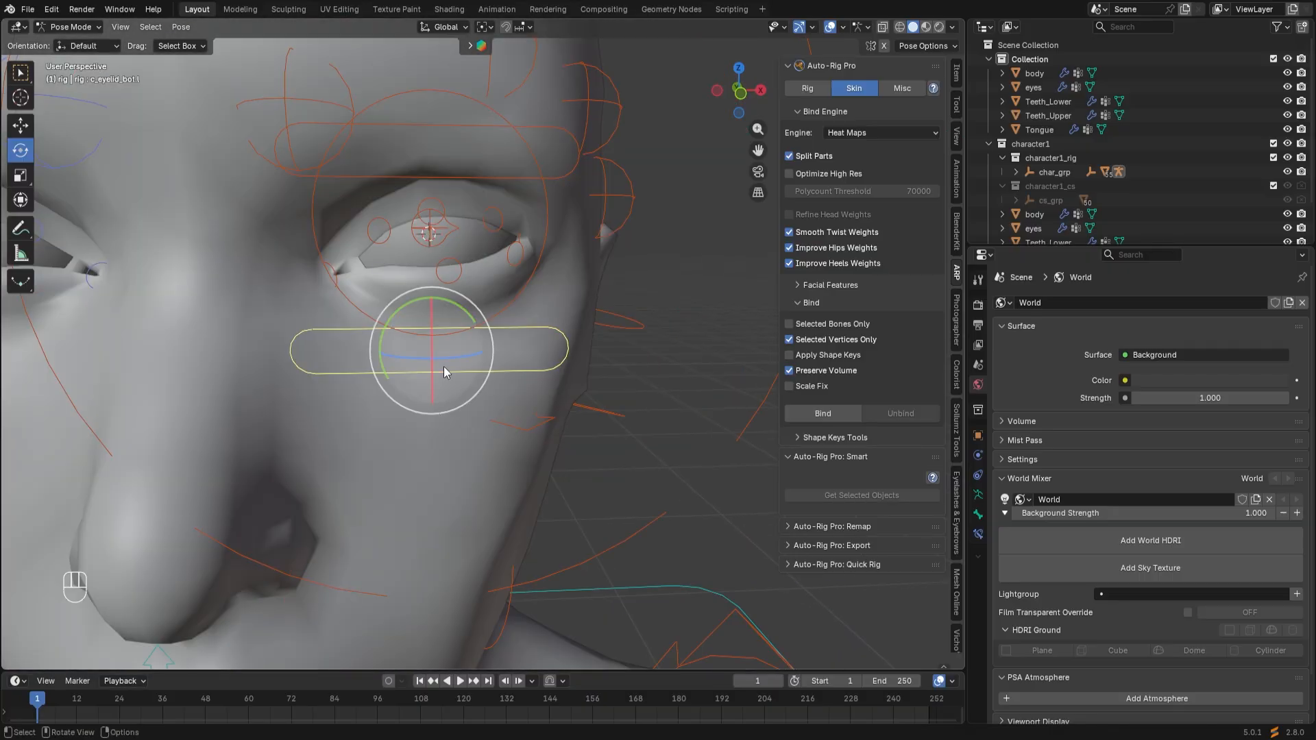
pyautogui.press('g')
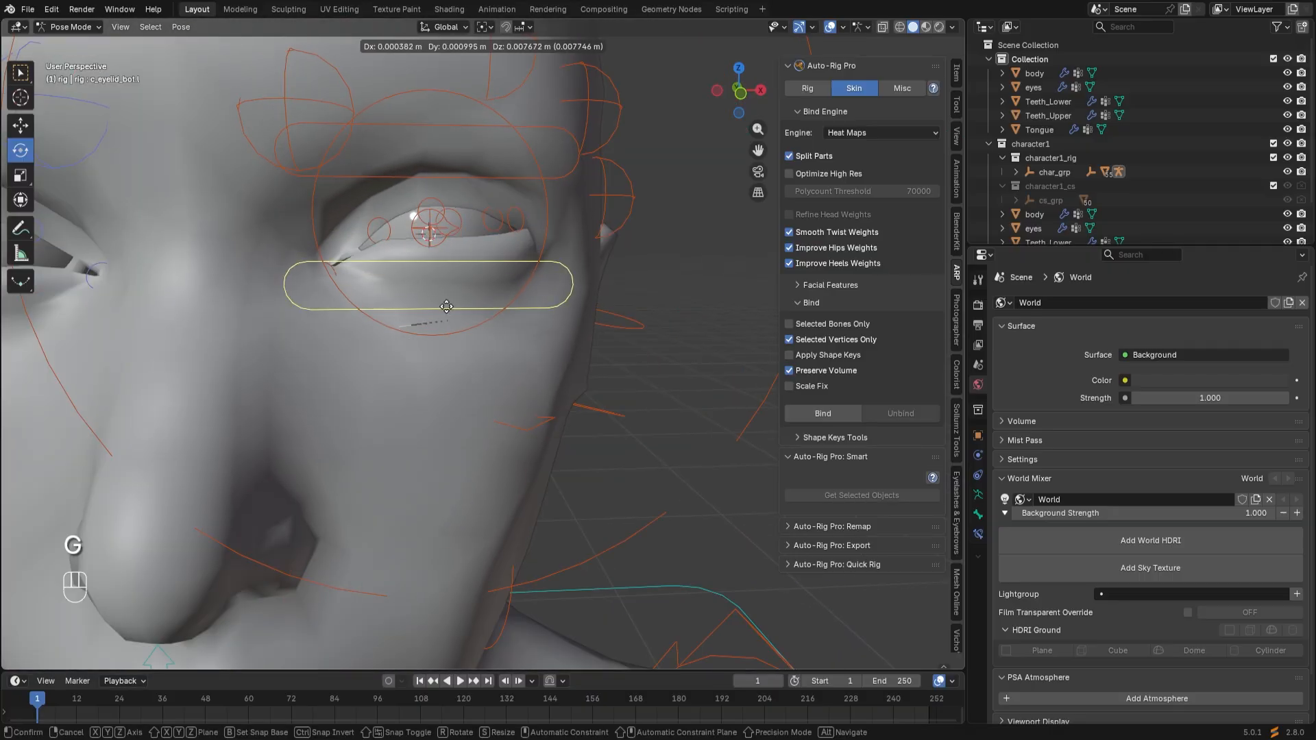
pyautogui.rightClick(442, 443)
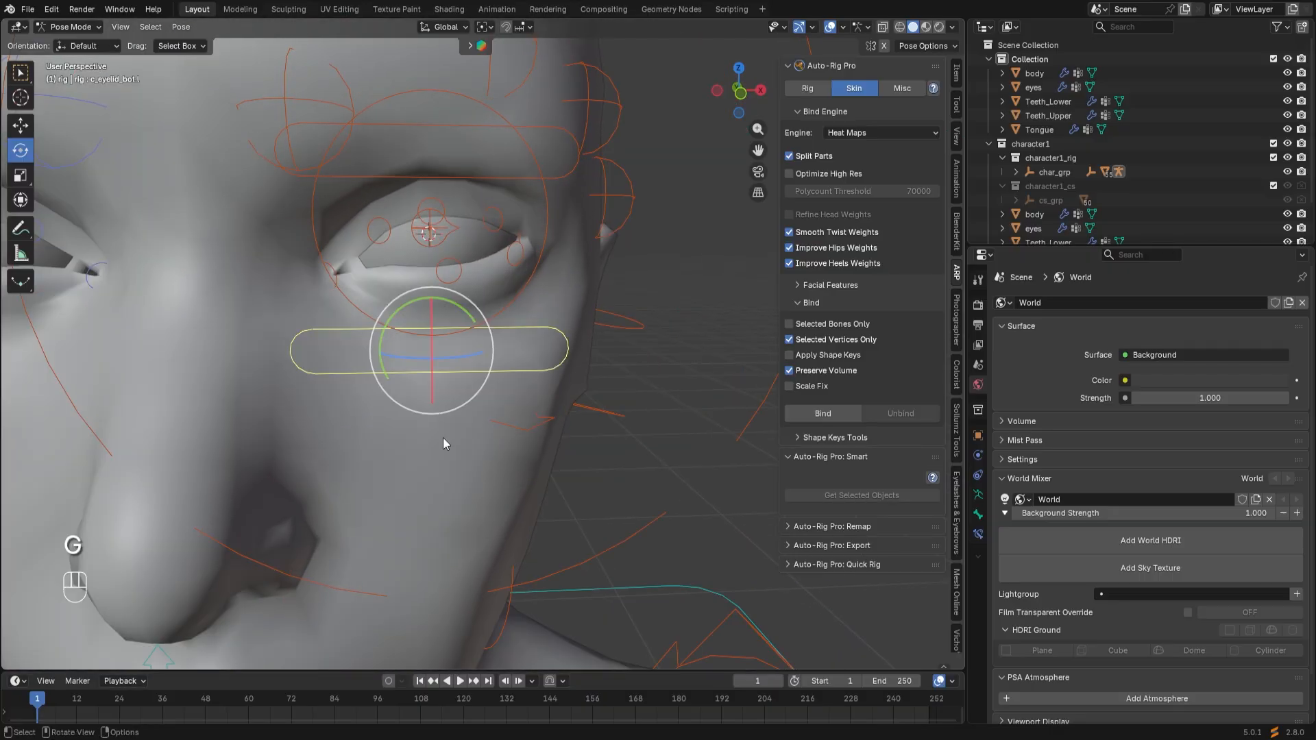
# Test the left upper eyelid by moving the c_eyelid_top.l control downward, cancelling the move.
pyautogui.click(439, 173)
pyautogui.press('g')
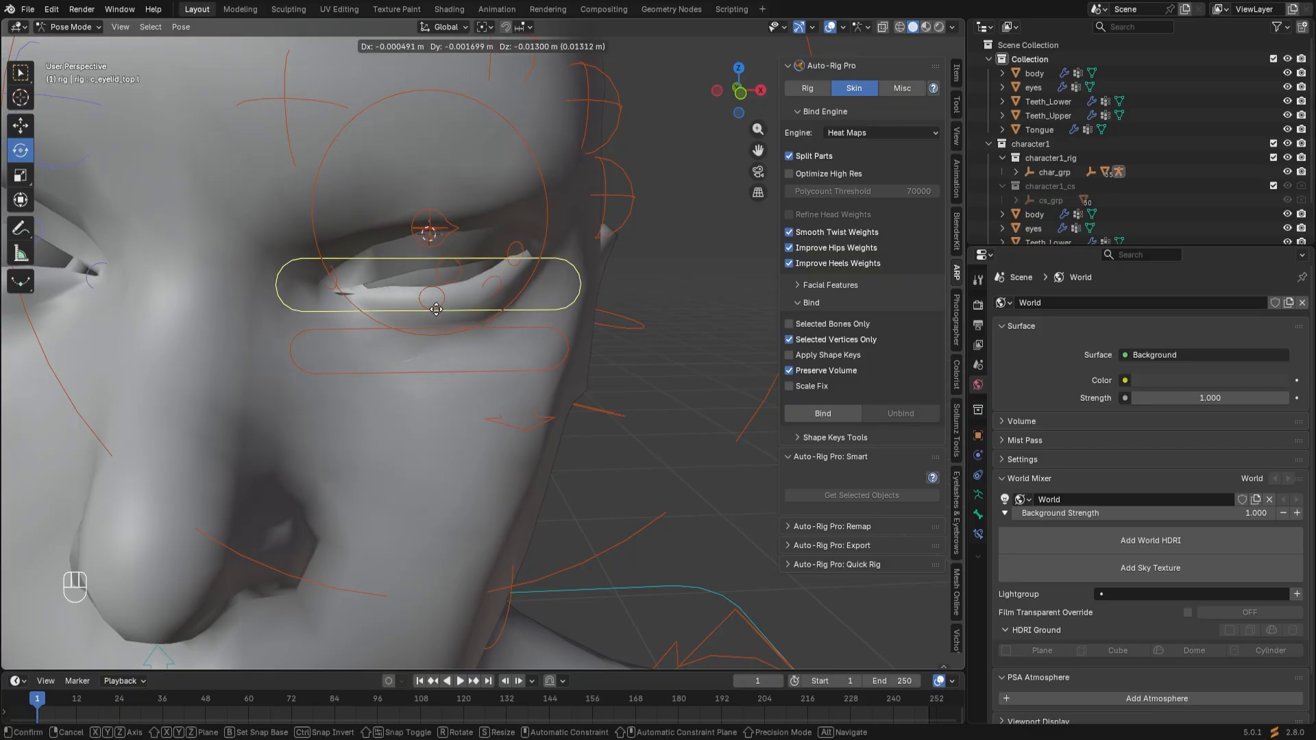
pyautogui.rightClick(436, 326)
pyautogui.scroll(-3, 435, 329)
pyautogui.scroll(-3, 436, 329)
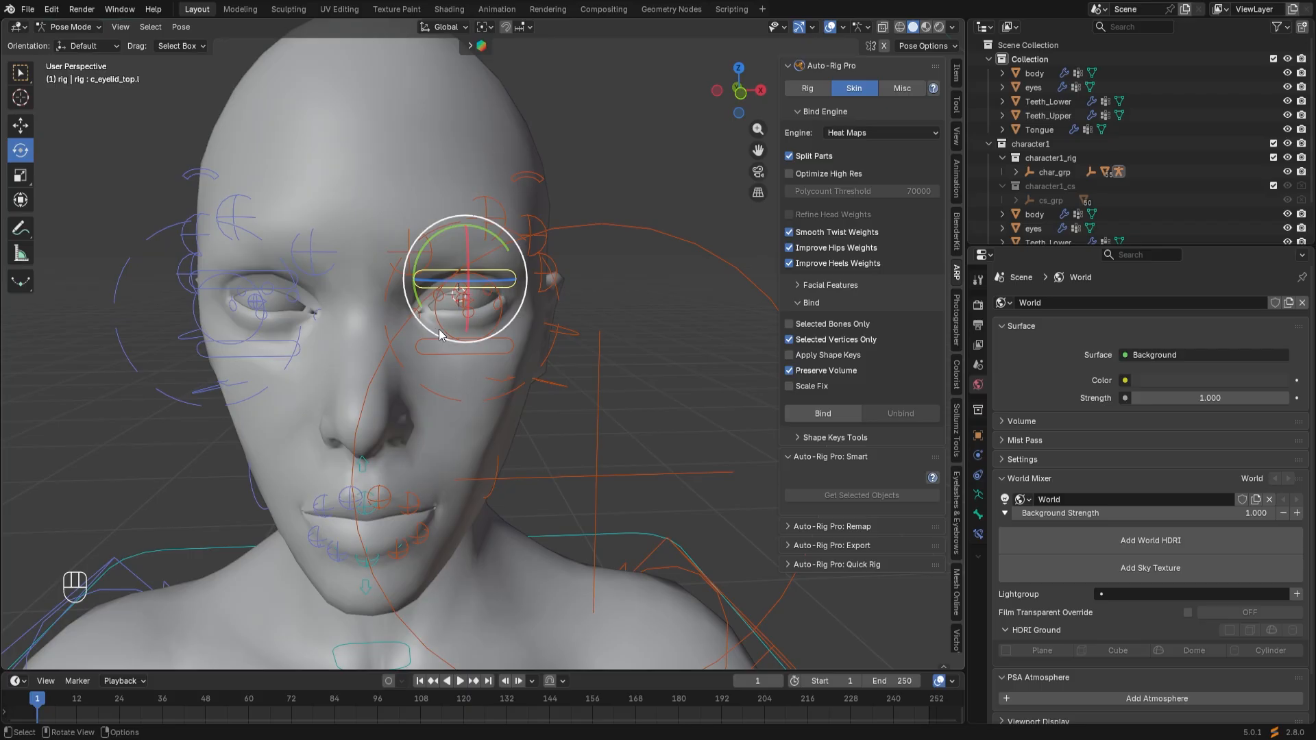
# Test the textured face's jaw by moving the c_jawbone.x control, cancelling the move.
pyautogui.moveTo(437, 330); pyautogui.dragTo(439, 325, button='middle')
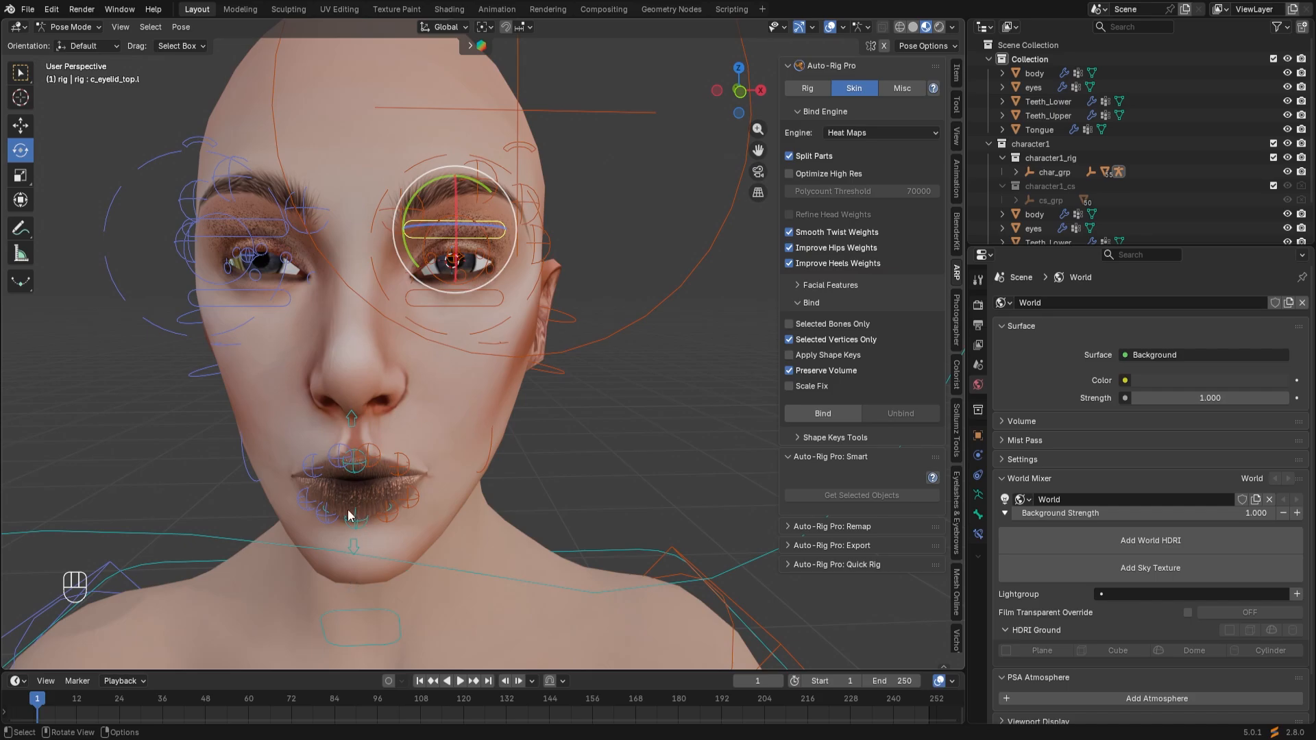
pyautogui.click(376, 614)
pyautogui.press('g')
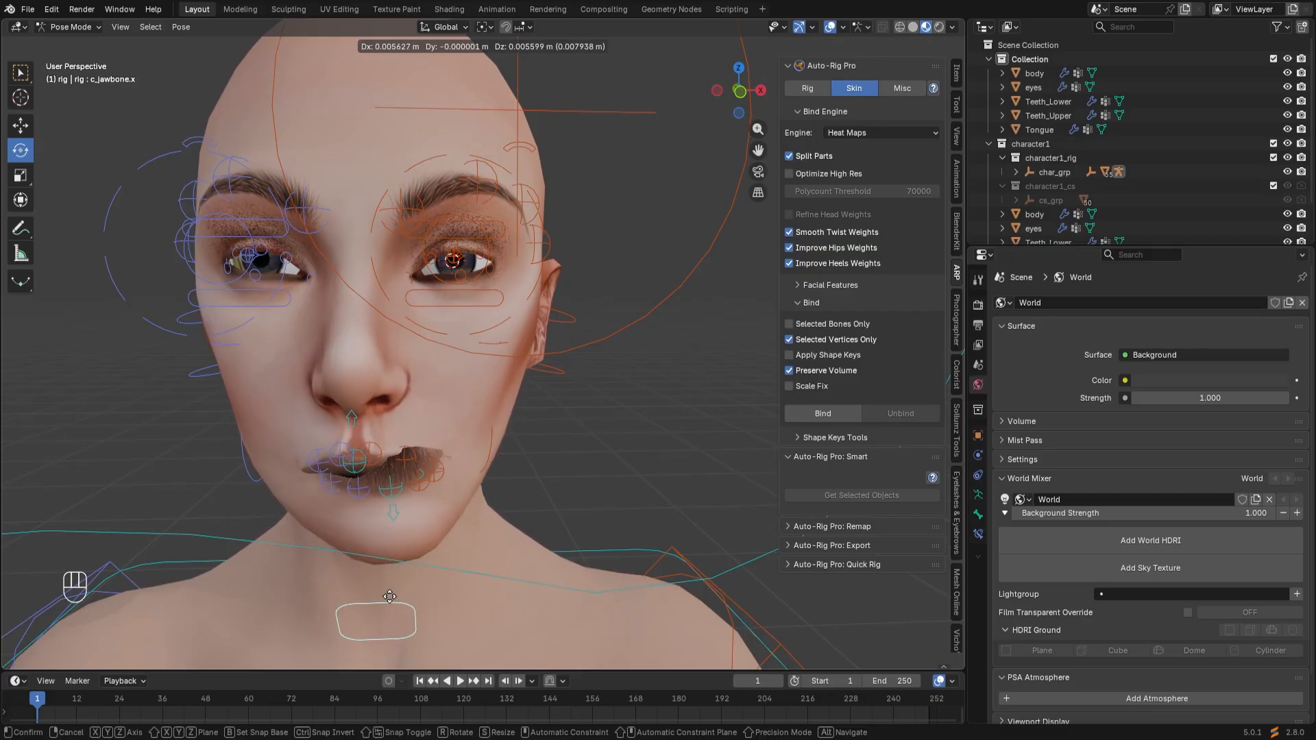
pyautogui.rightClick(382, 640)
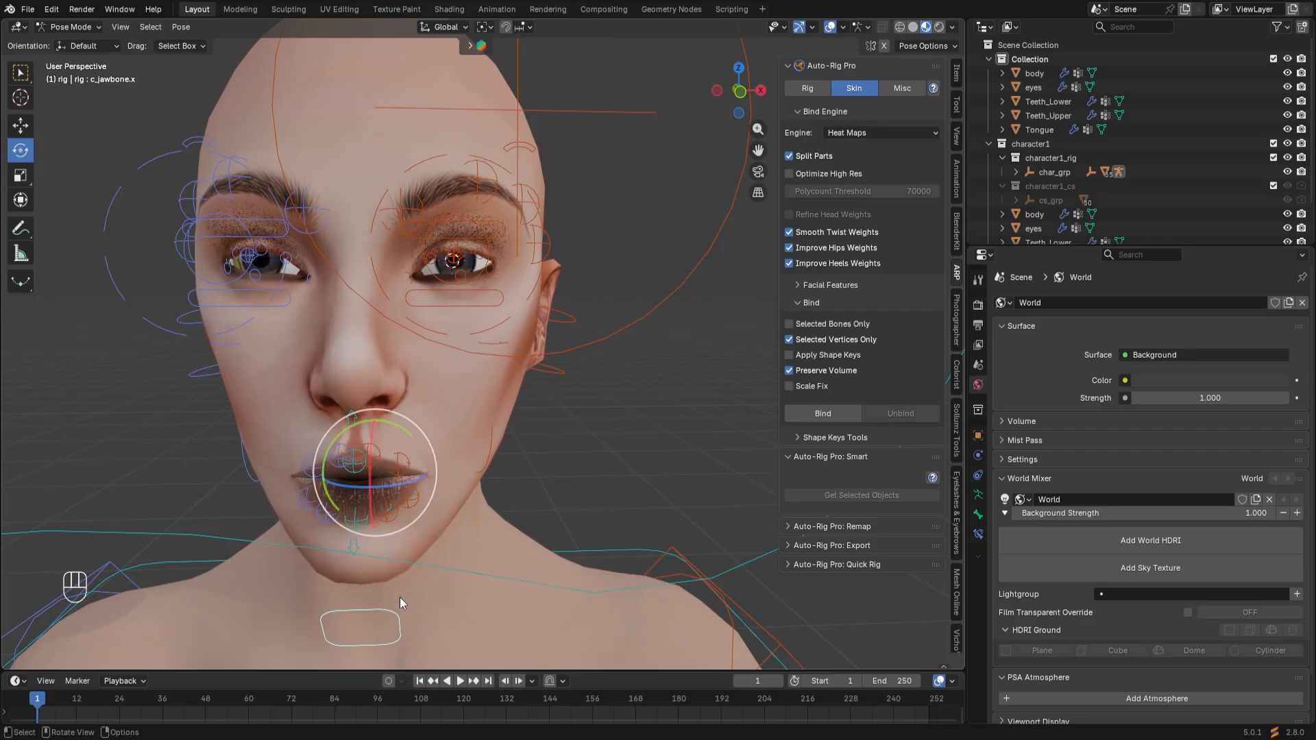
# Test the left eyelids by moving c_eyelid_bot.l upward and c_eyelid_top.l downward, cancelling both moves.
pyautogui.click(450, 304)
pyautogui.press('g')
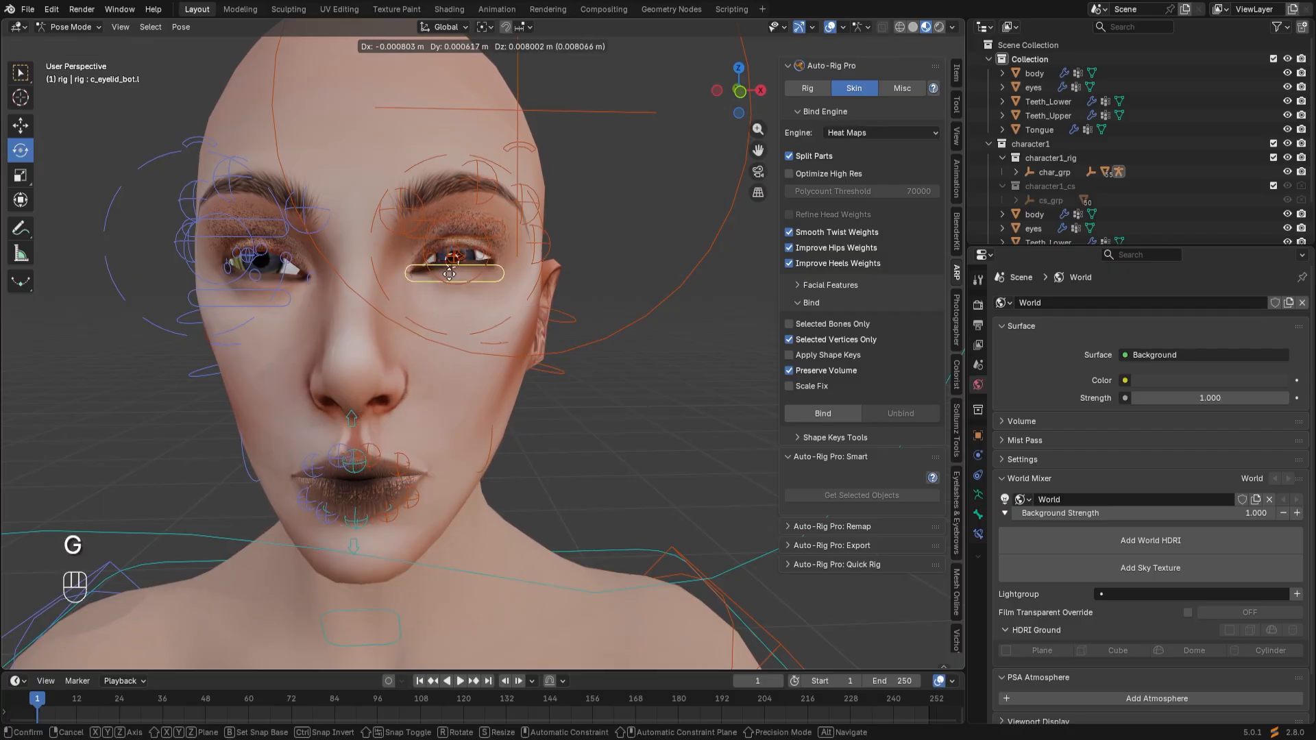
pyautogui.rightClick(451, 296)
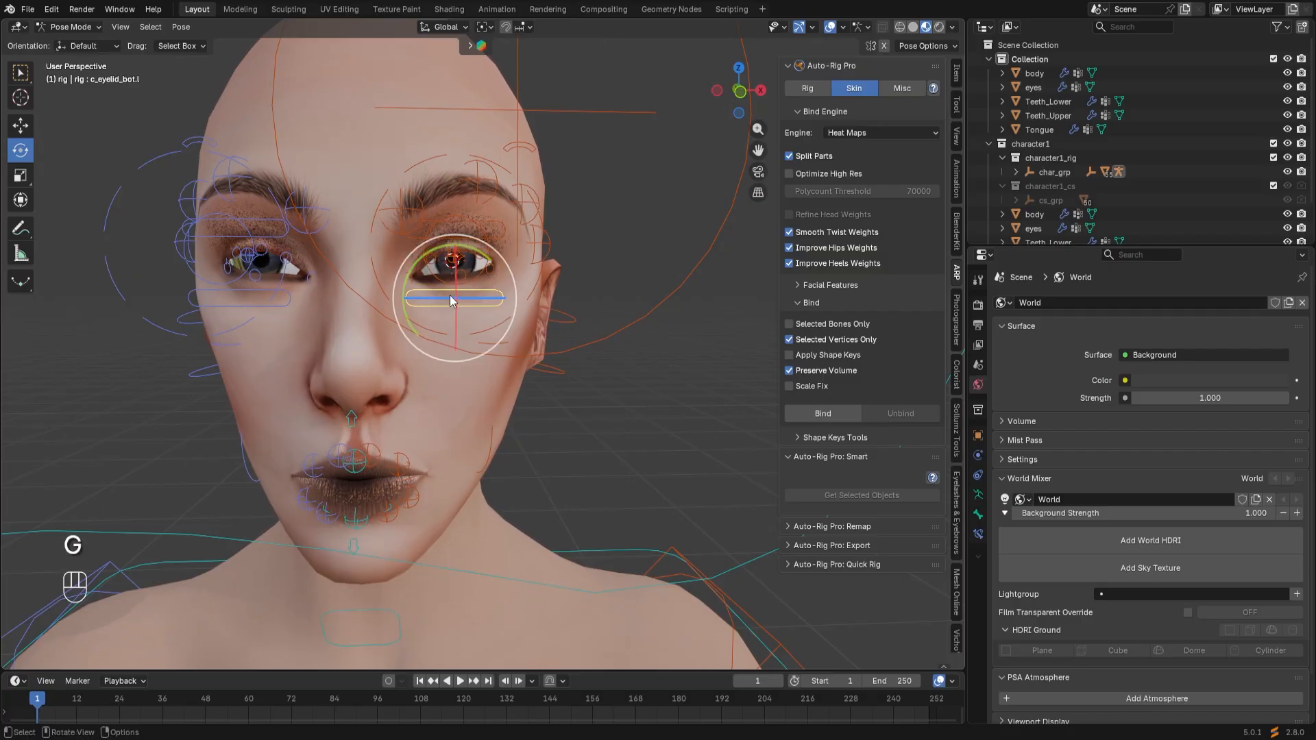
pyautogui.click(500, 233)
pyautogui.press('g')
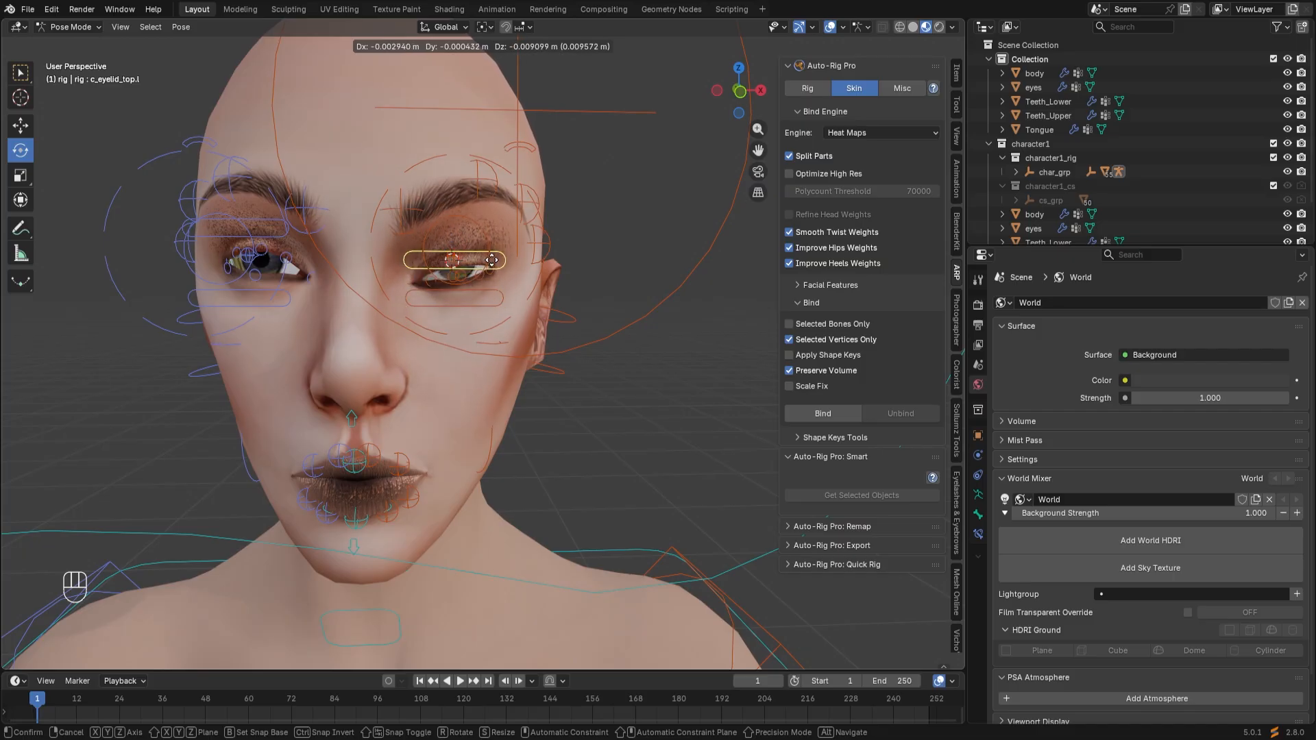
pyautogui.rightClick(487, 307)
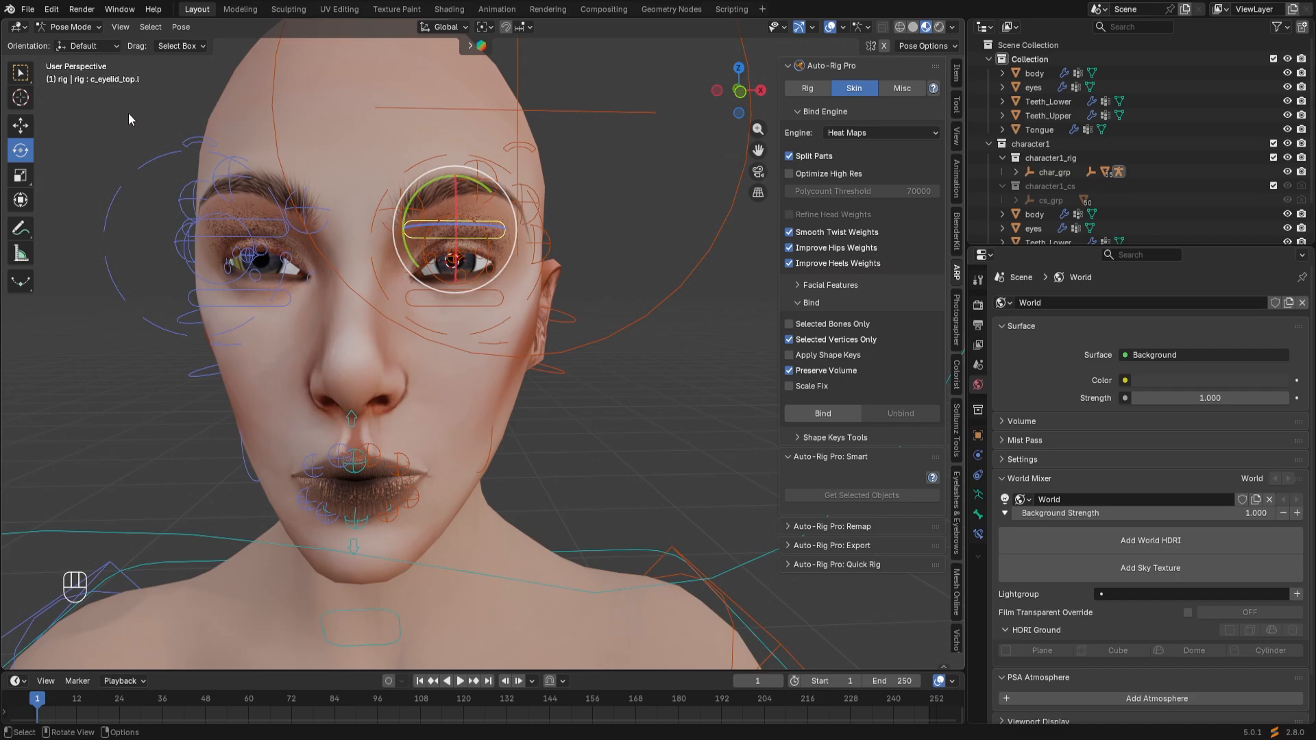
# Return the rig to Object Mode.
pyautogui.moveTo(354, 411); pyautogui.dragTo(372, 406, button='middle')
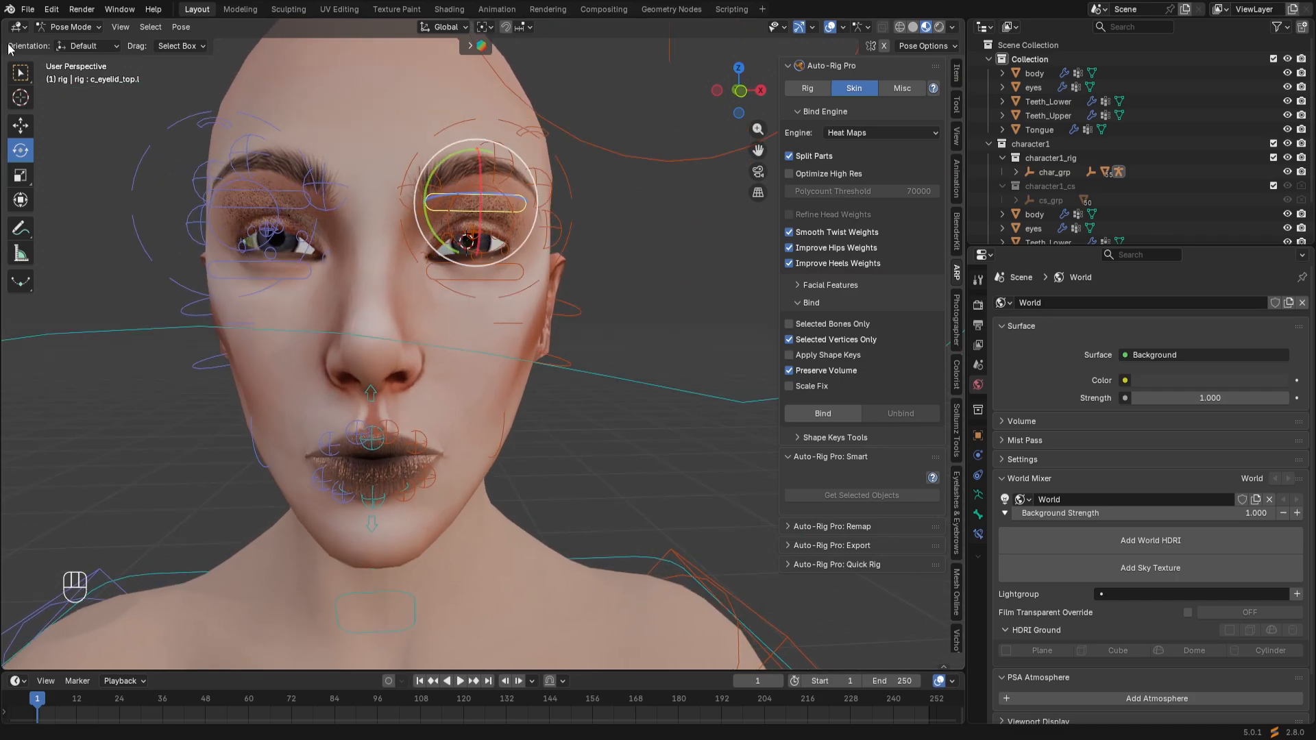
pyautogui.click(75, 27)
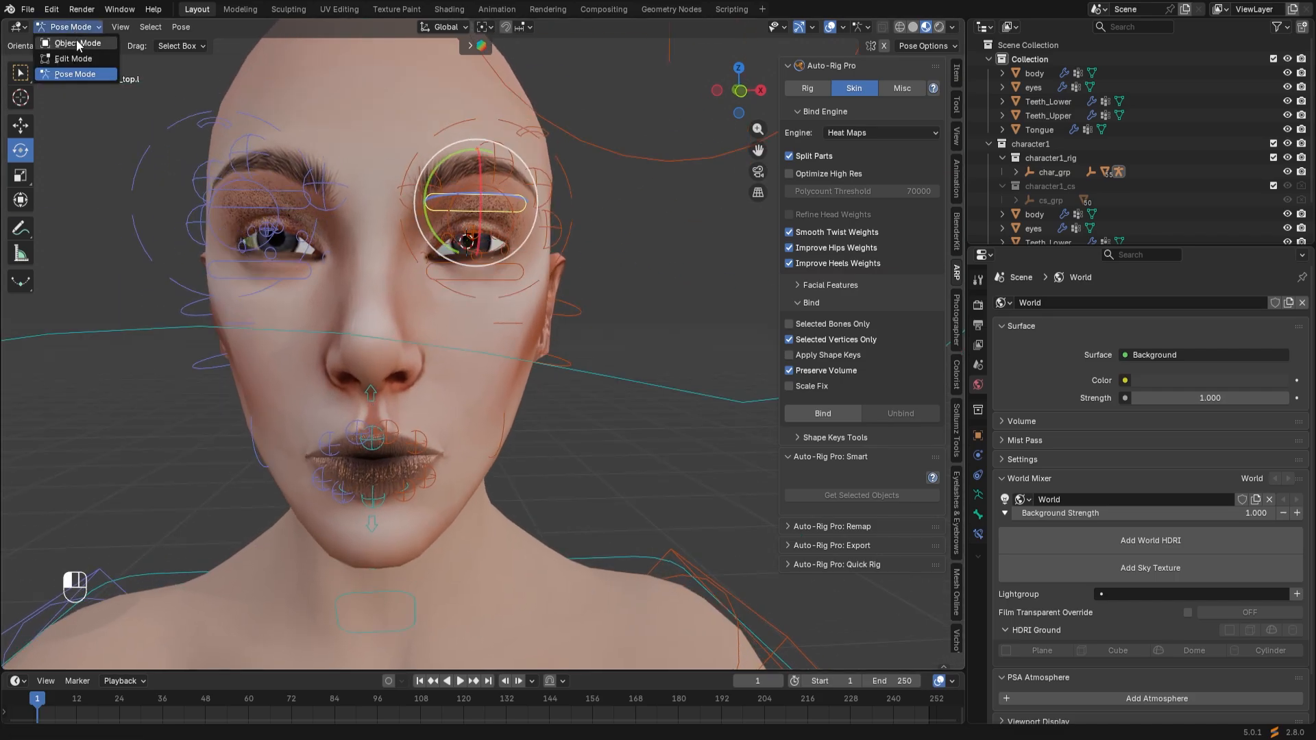
pyautogui.click(77, 43)
pyautogui.scroll(-2, 471, 410)
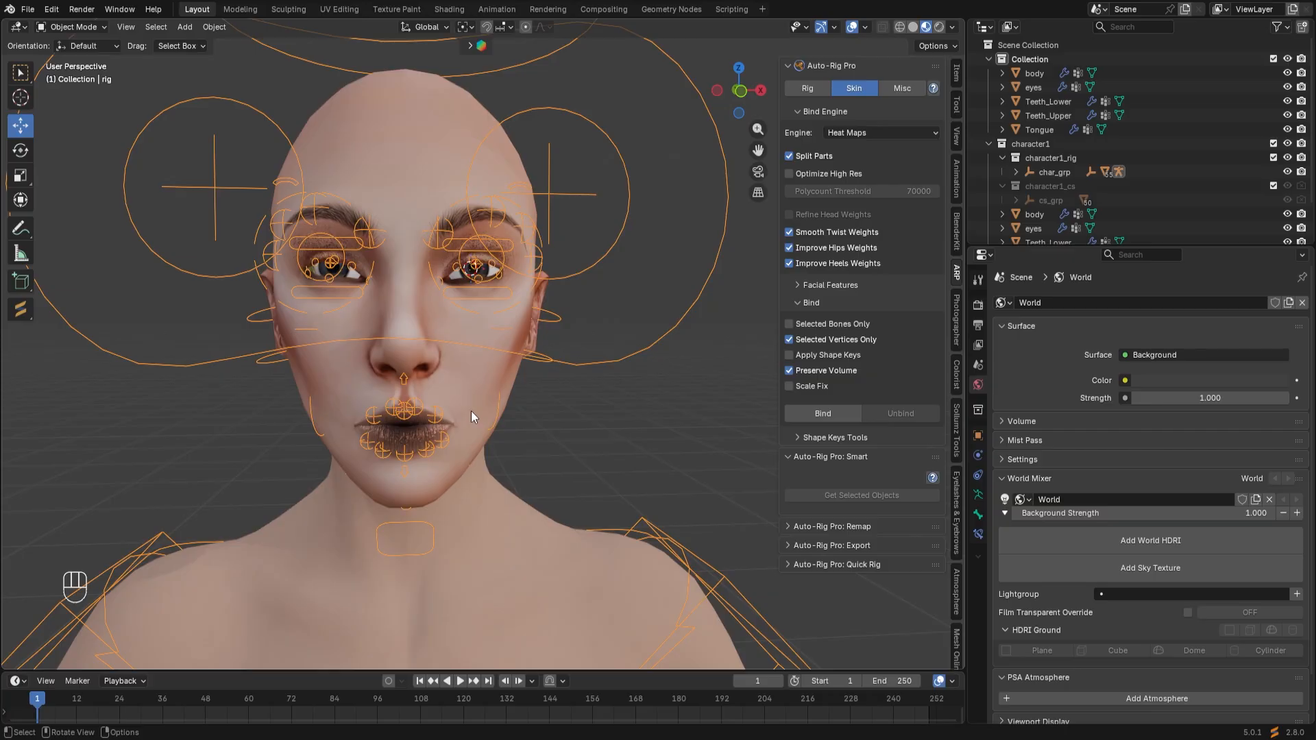
pyautogui.scroll(4, 471, 410)
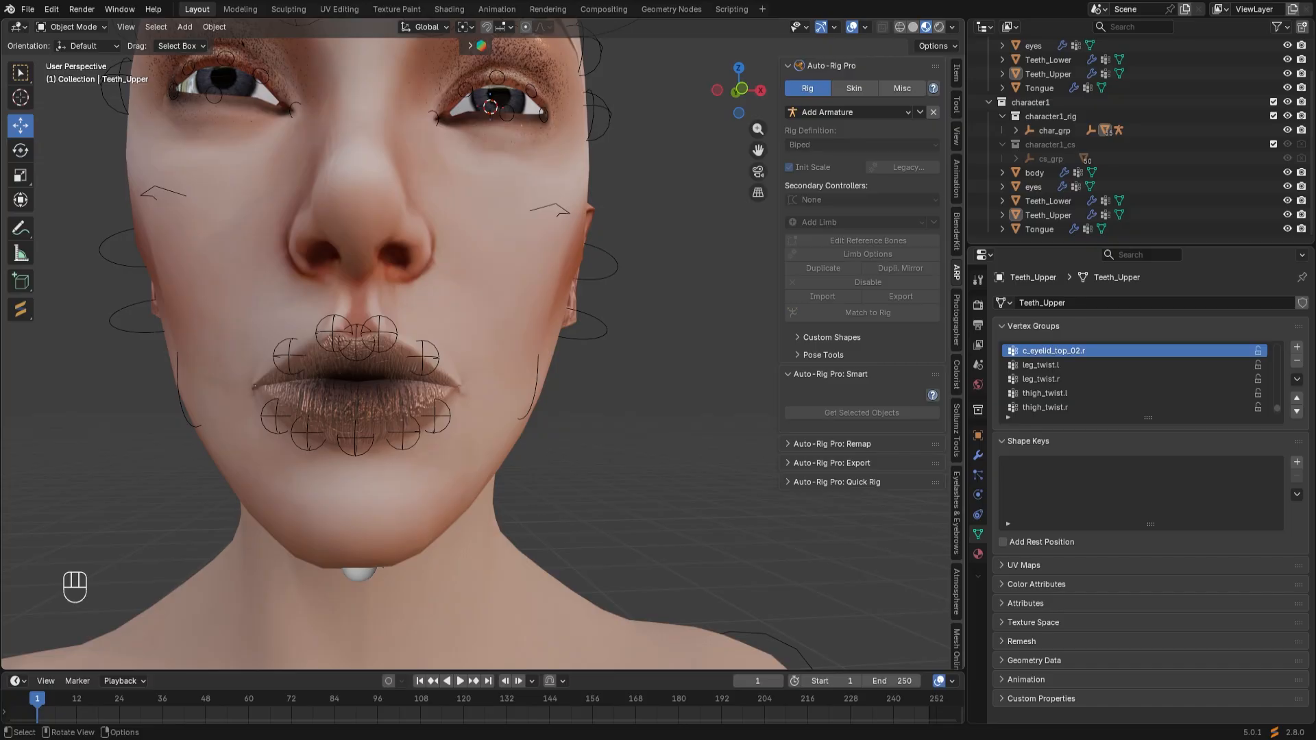
# Switch the viewport to solid shading and hide the body mesh to expose the teeth.
pyautogui.scroll(3, 1062, 130)
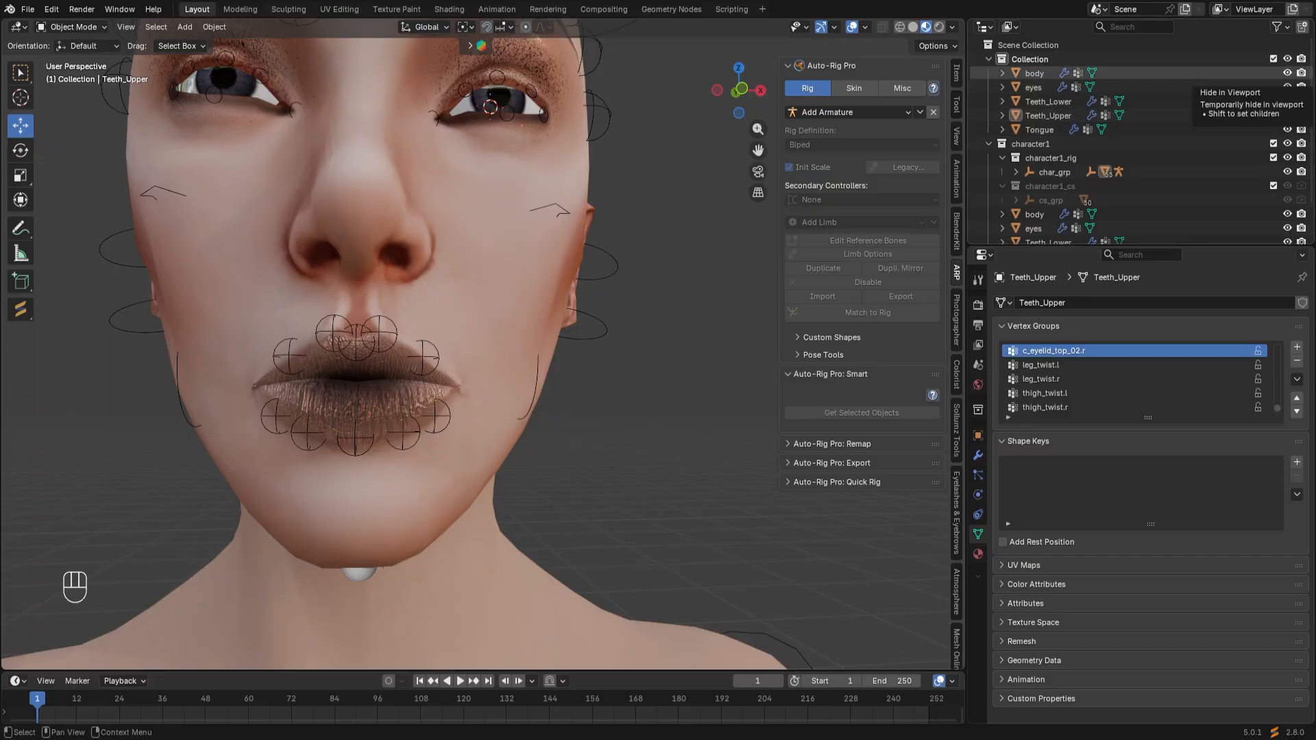
pyautogui.click(912, 27)
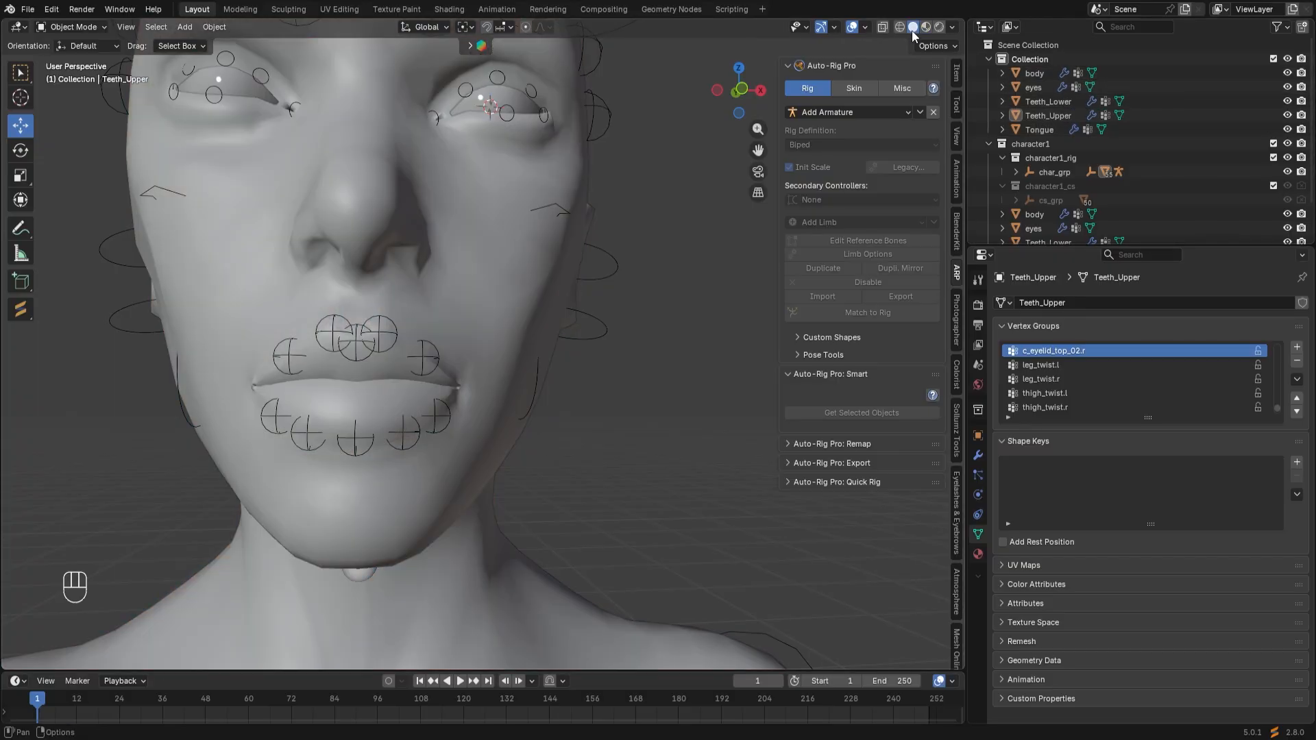
pyautogui.click(1287, 74)
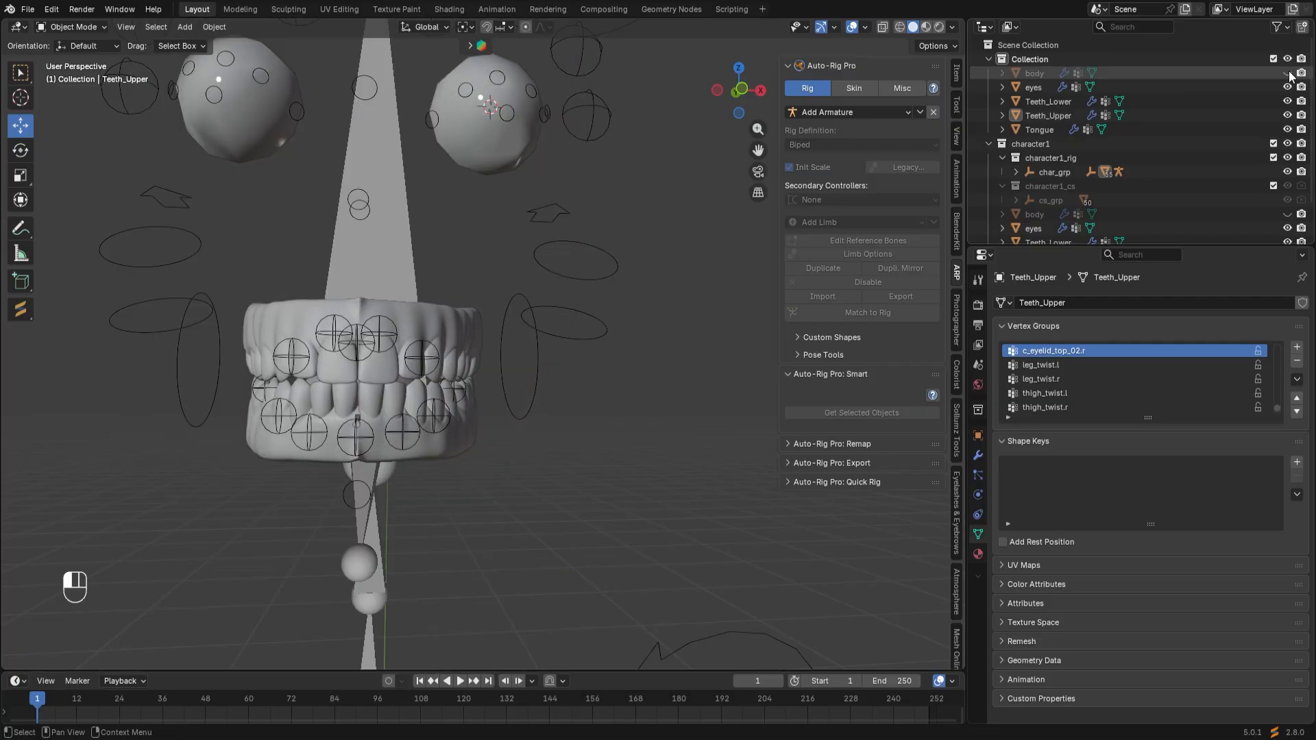
# Select the Teeth_Upper mesh and delete all of its vertex groups.
pyautogui.click(1041, 101)
pyautogui.click(431, 327)
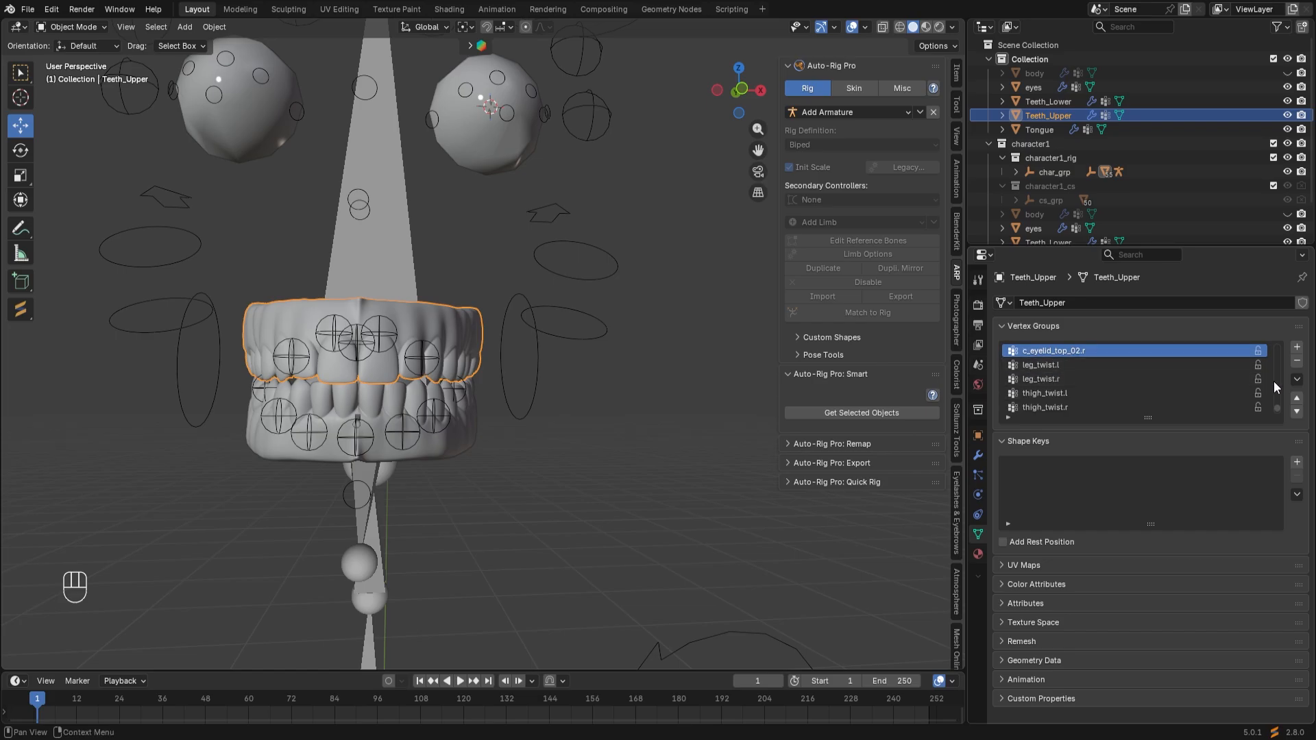
pyautogui.click(1297, 379)
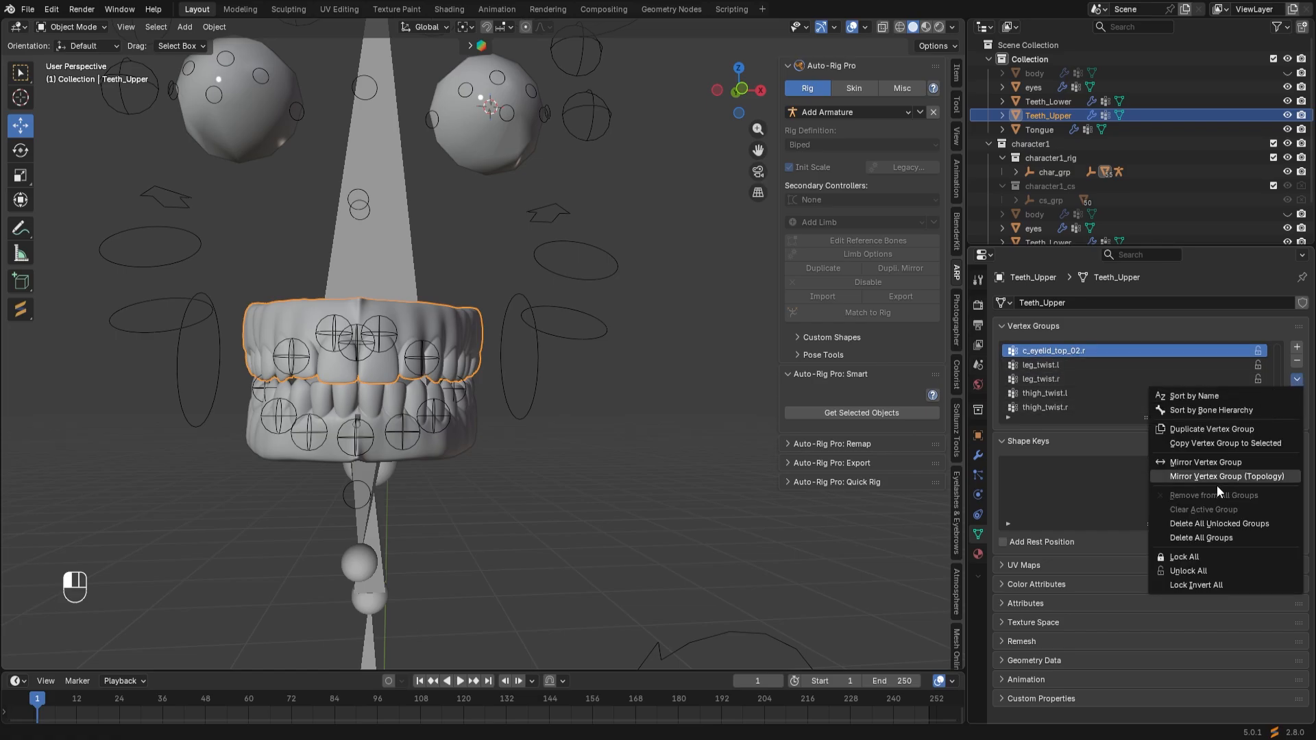
pyautogui.click(1206, 536)
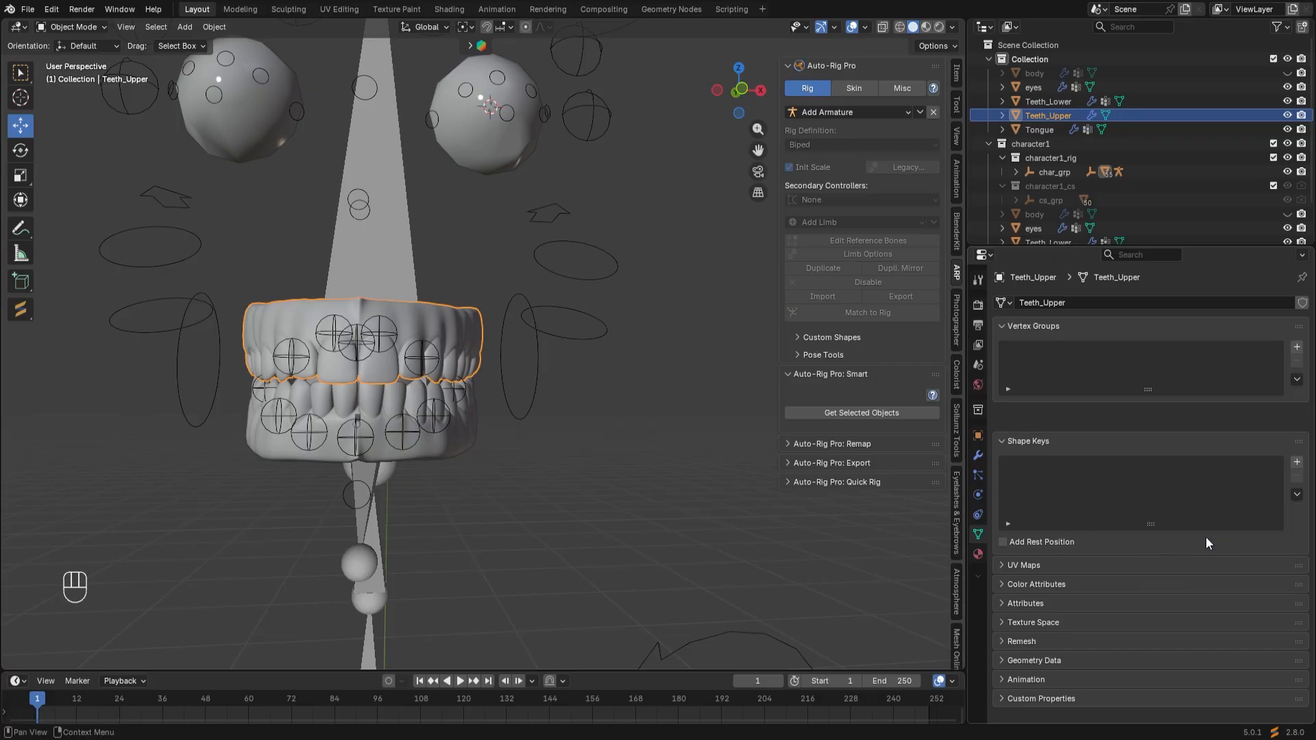
# Select the Teeth_Lower mesh and delete all of its vertex groups.
pyautogui.click(425, 441)
pyautogui.click(1297, 381)
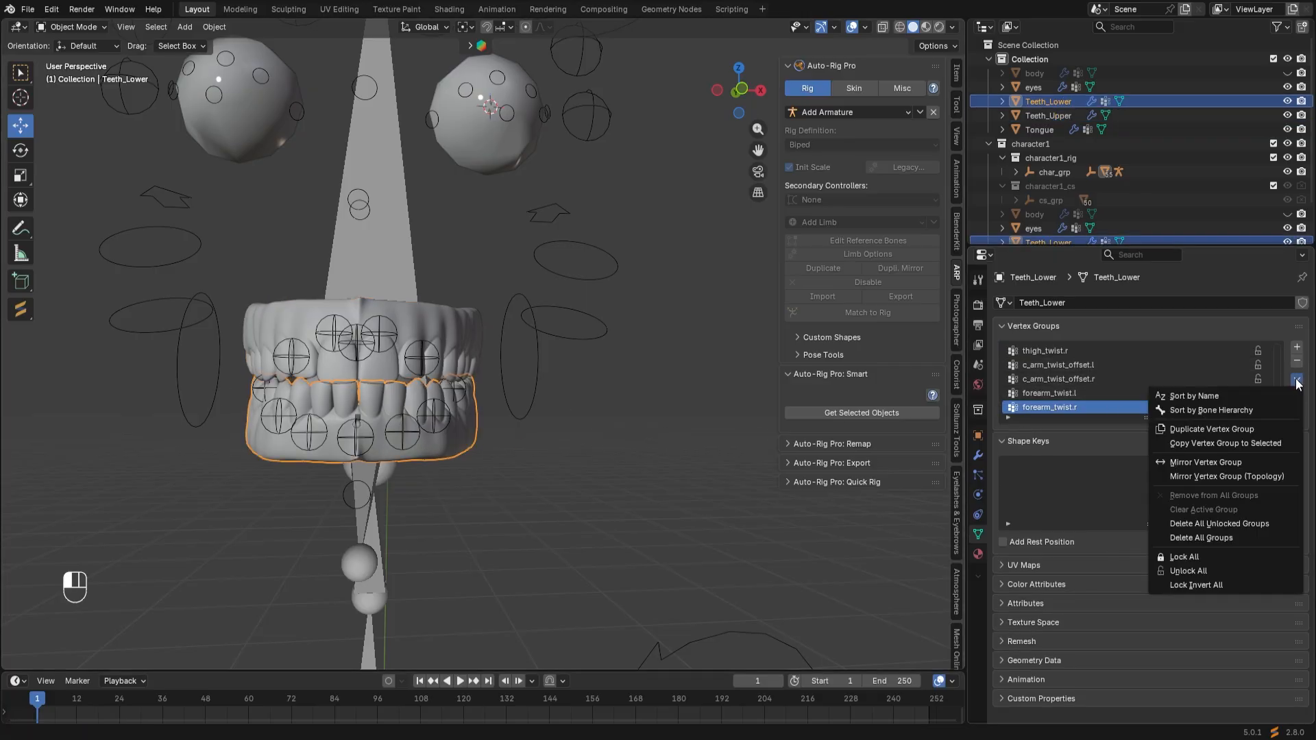
pyautogui.click(1206, 537)
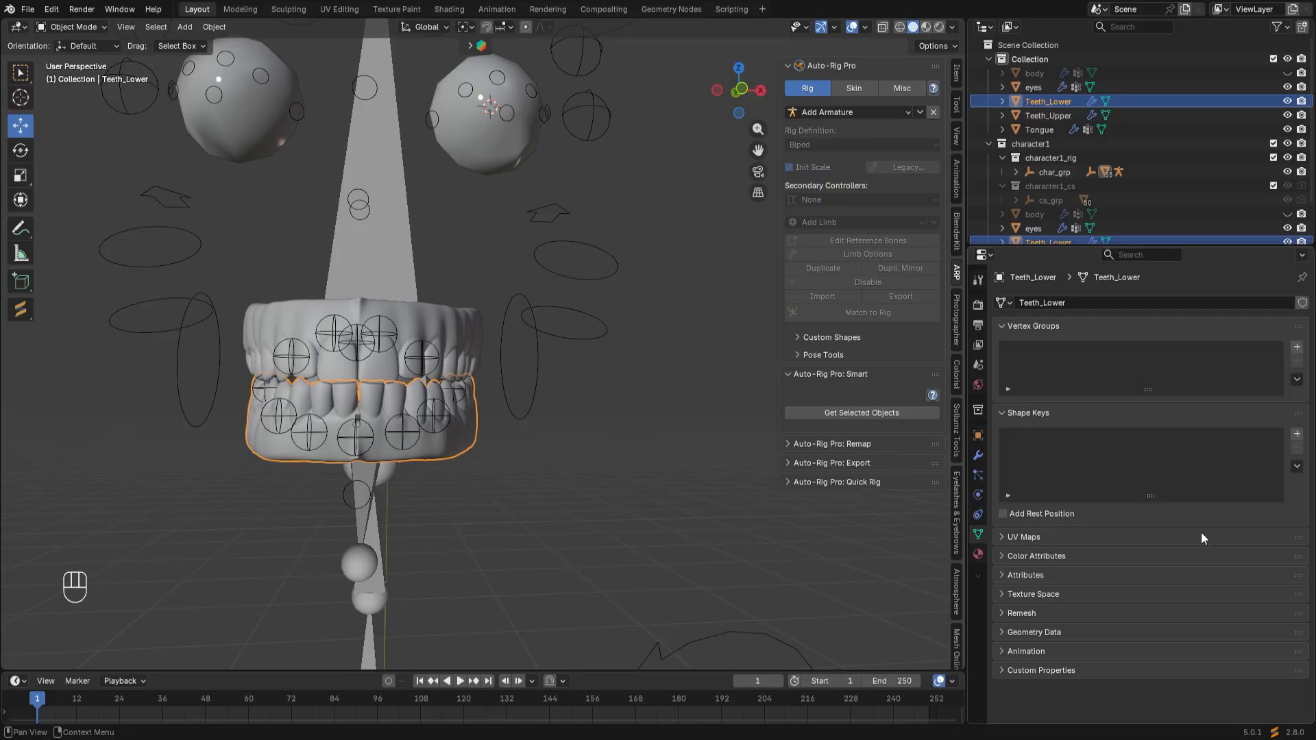
# Select the rig, make its Main and Secondary bone collections visible and hide the Deform collection.
pyautogui.click(529, 409)
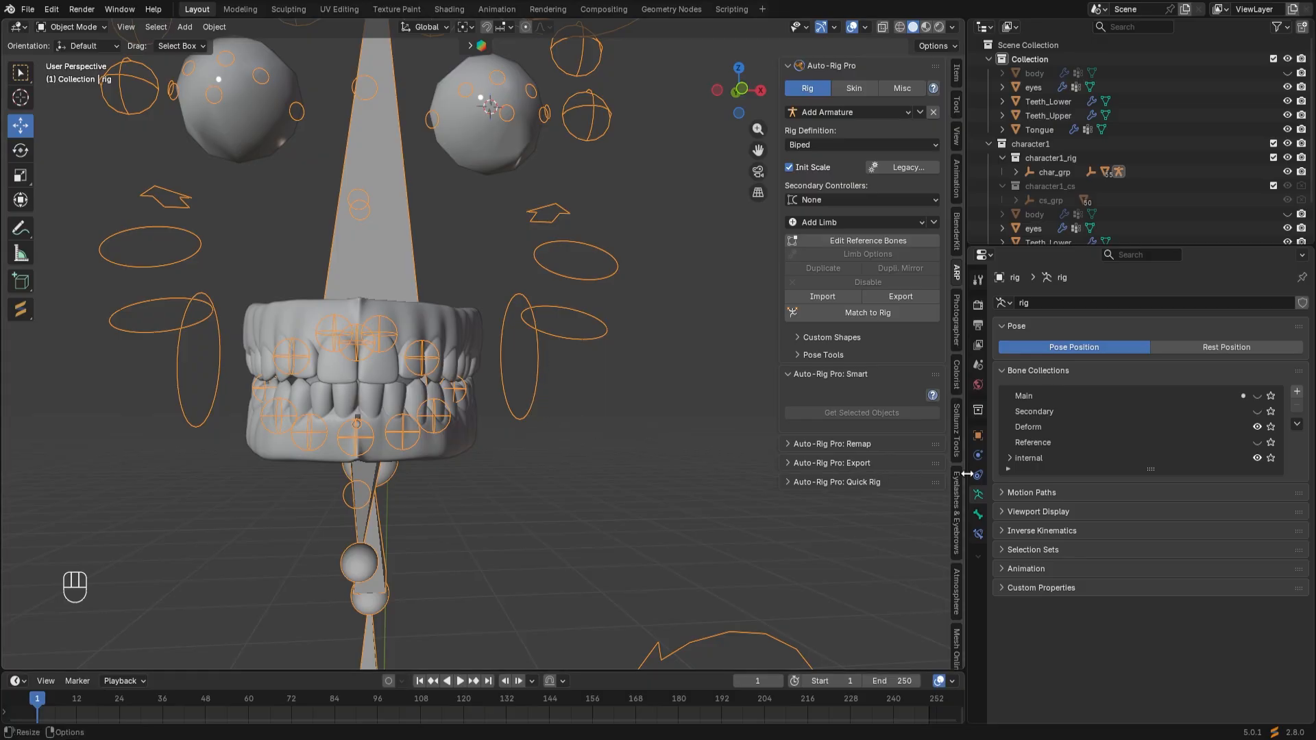
pyautogui.click(1257, 396)
pyautogui.click(1257, 411)
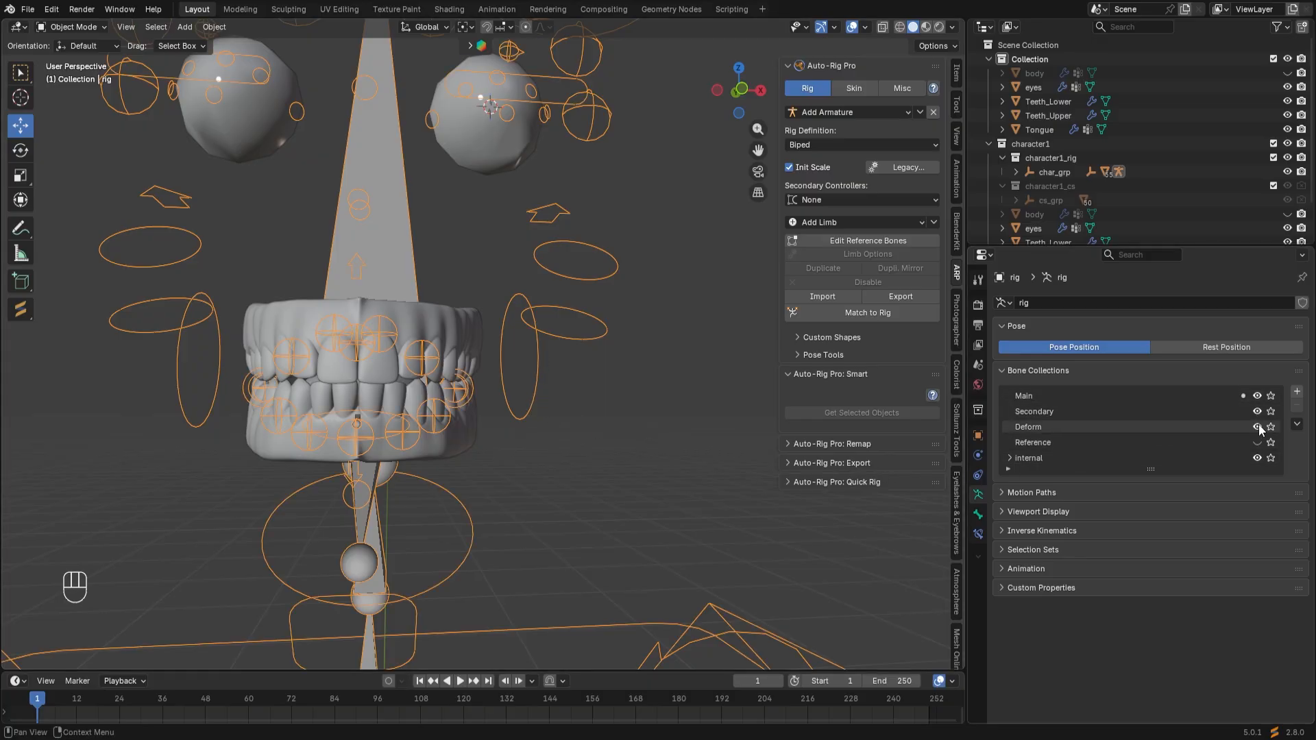
pyautogui.click(1257, 426)
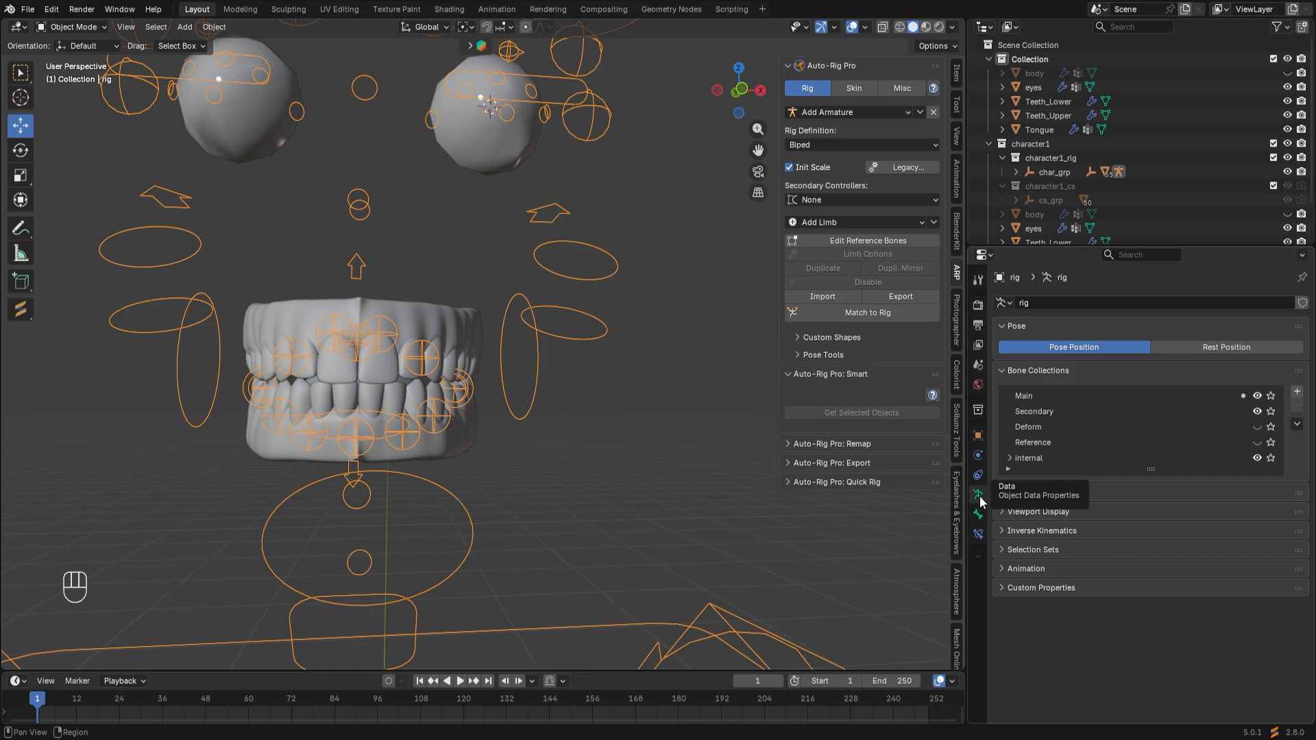
pyautogui.click(668, 451)
pyautogui.click(577, 339)
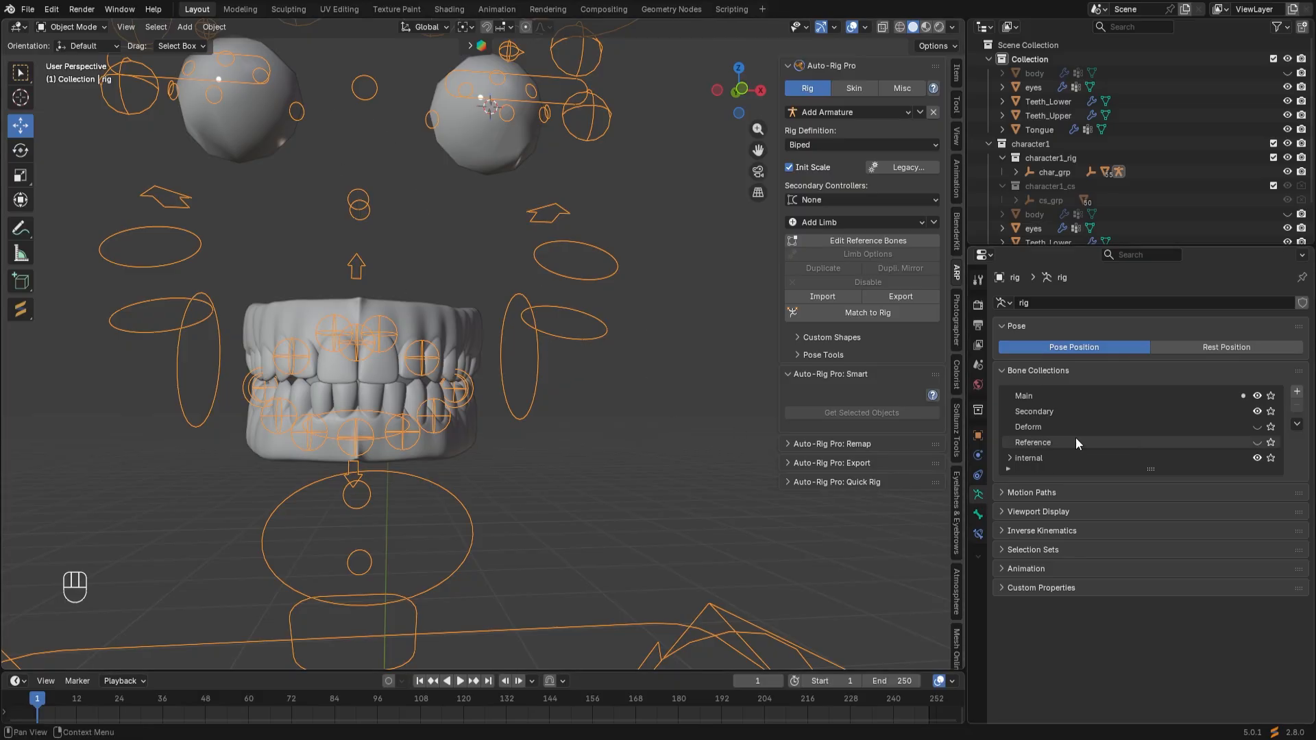
# Hide the rig's Main and Secondary bone collections, and make the Deform collection visible and active.
pyautogui.click(1257, 396)
pyautogui.click(1258, 411)
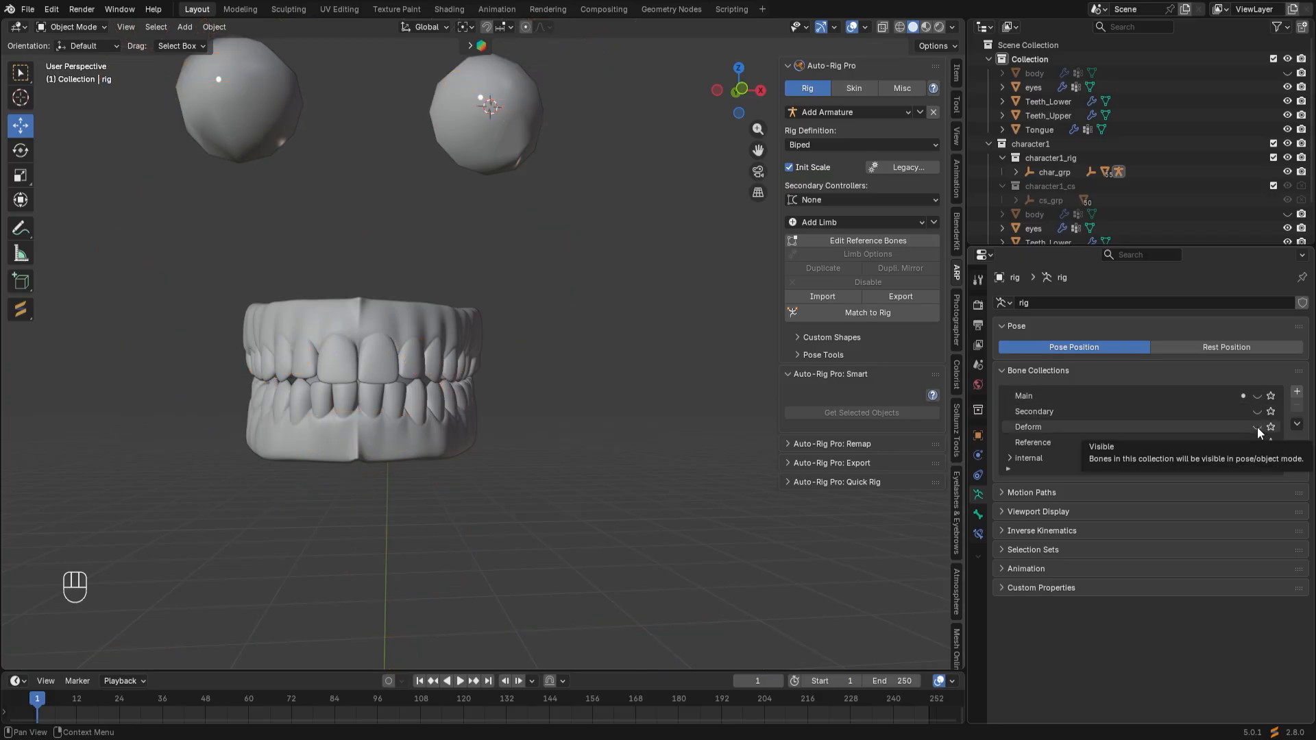
pyautogui.click(1257, 426)
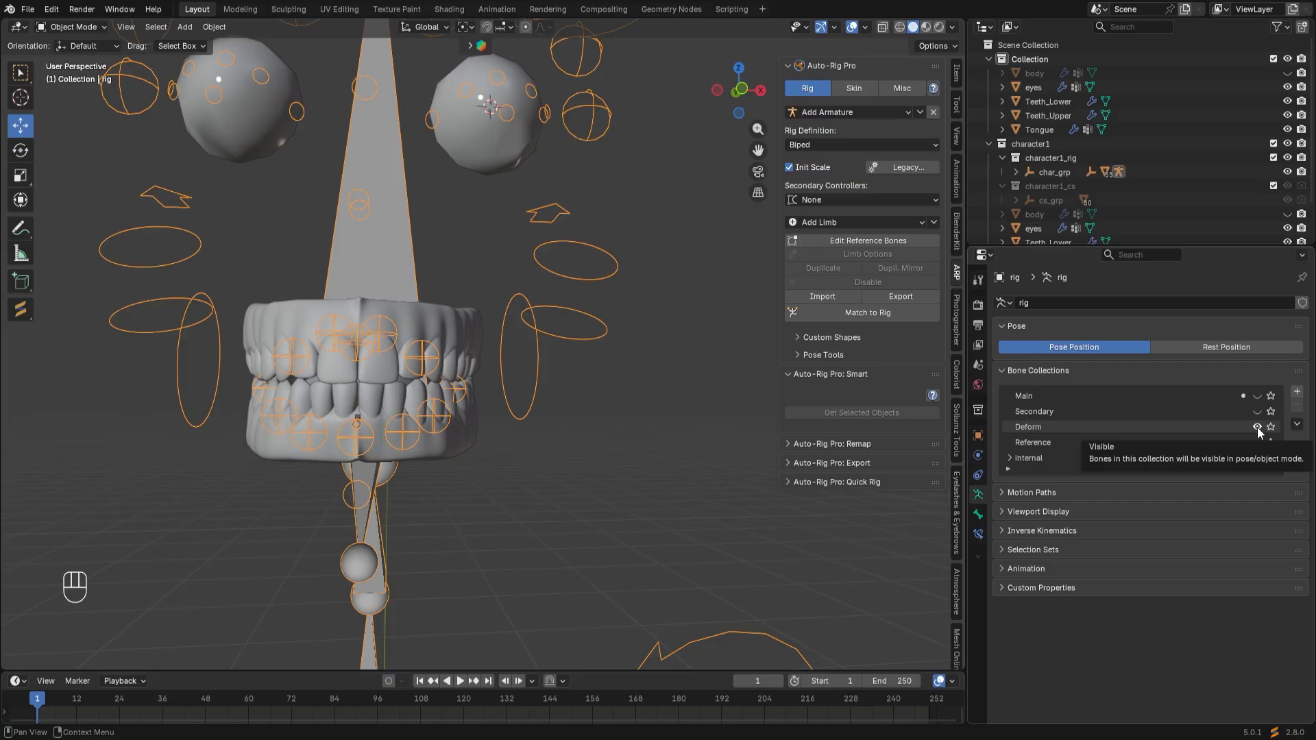
pyautogui.click(1203, 426)
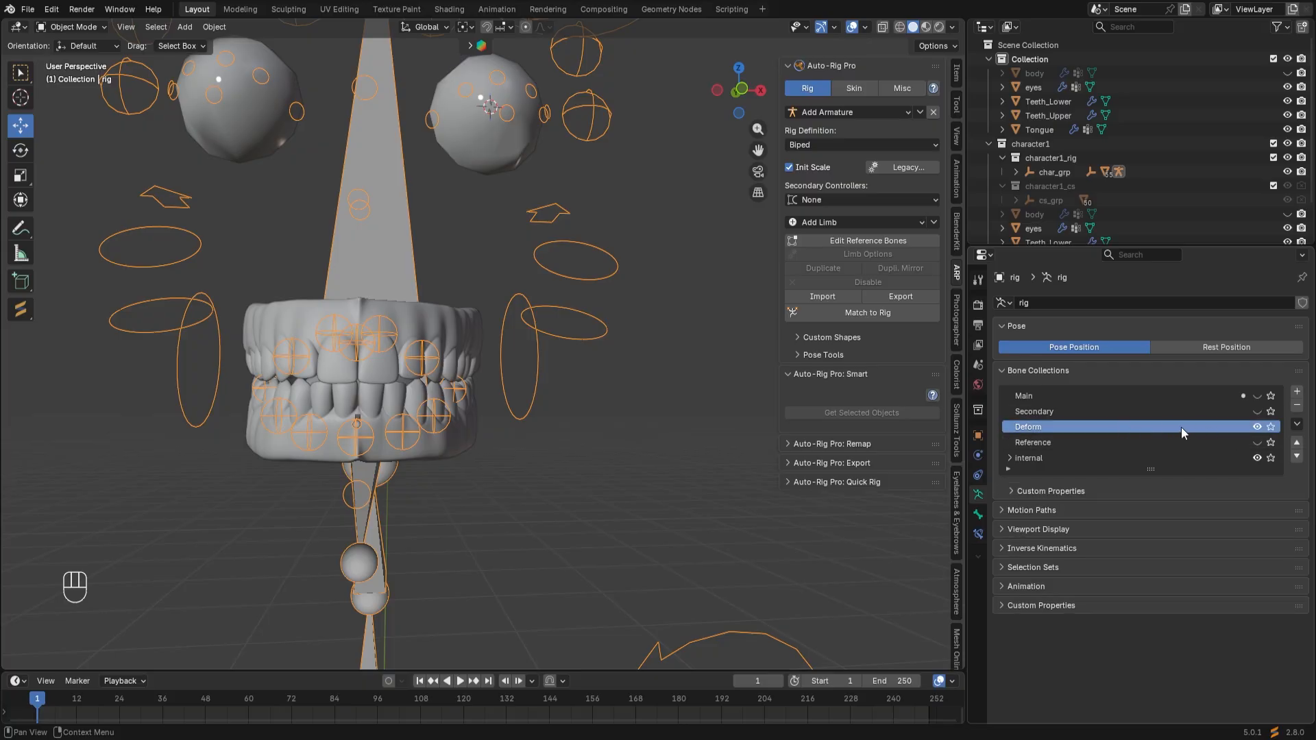
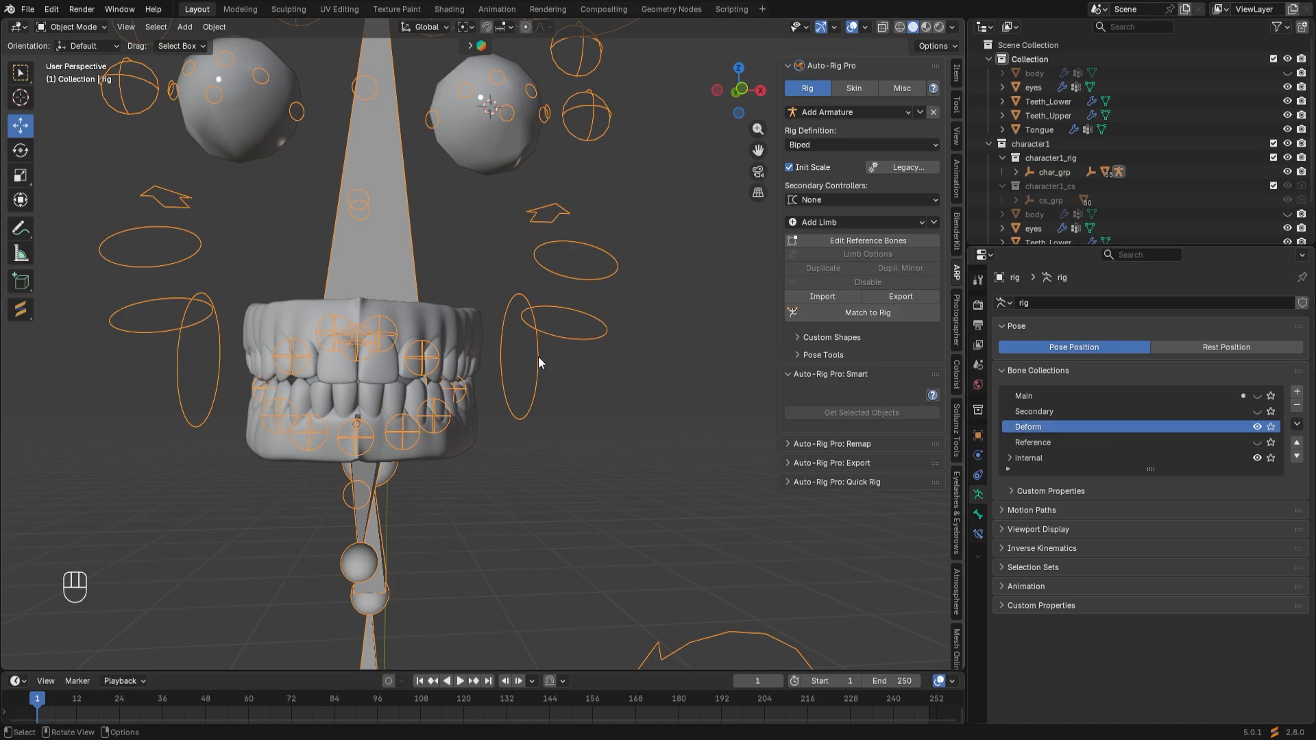
# Switch the rig to Pose Mode and turn on X-ray display in the viewport.
pyautogui.click(72, 26)
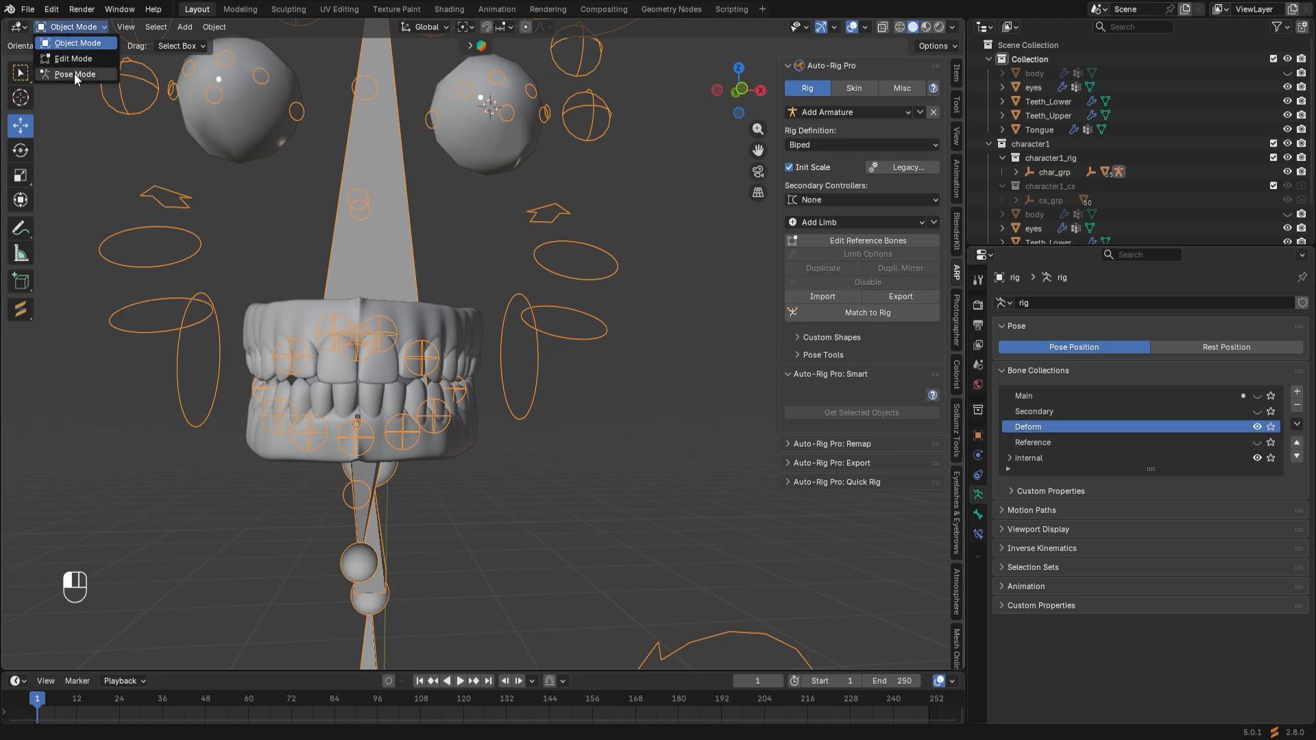
pyautogui.click(74, 72)
pyautogui.moveTo(287, 363); pyautogui.dragTo(338, 359, button='middle')
pyautogui.scroll(2, 312, 412)
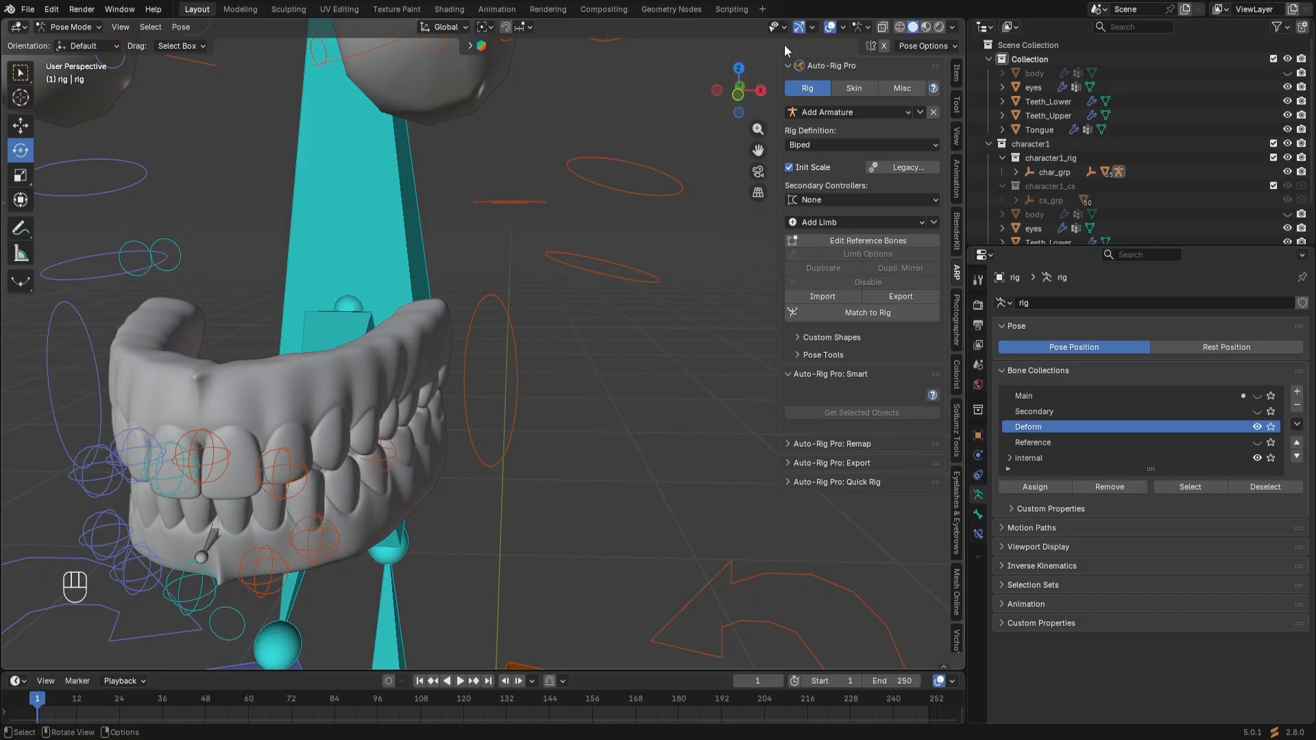
pyautogui.click(882, 27)
# Select the three upper teeth bones together: c_teeth_top.l, c_teeth_top.r and c_teeth_top.x.
pyautogui.moveTo(520, 312); pyautogui.dragTo(472, 295, button='middle')
pyautogui.scroll(3, 439, 308)
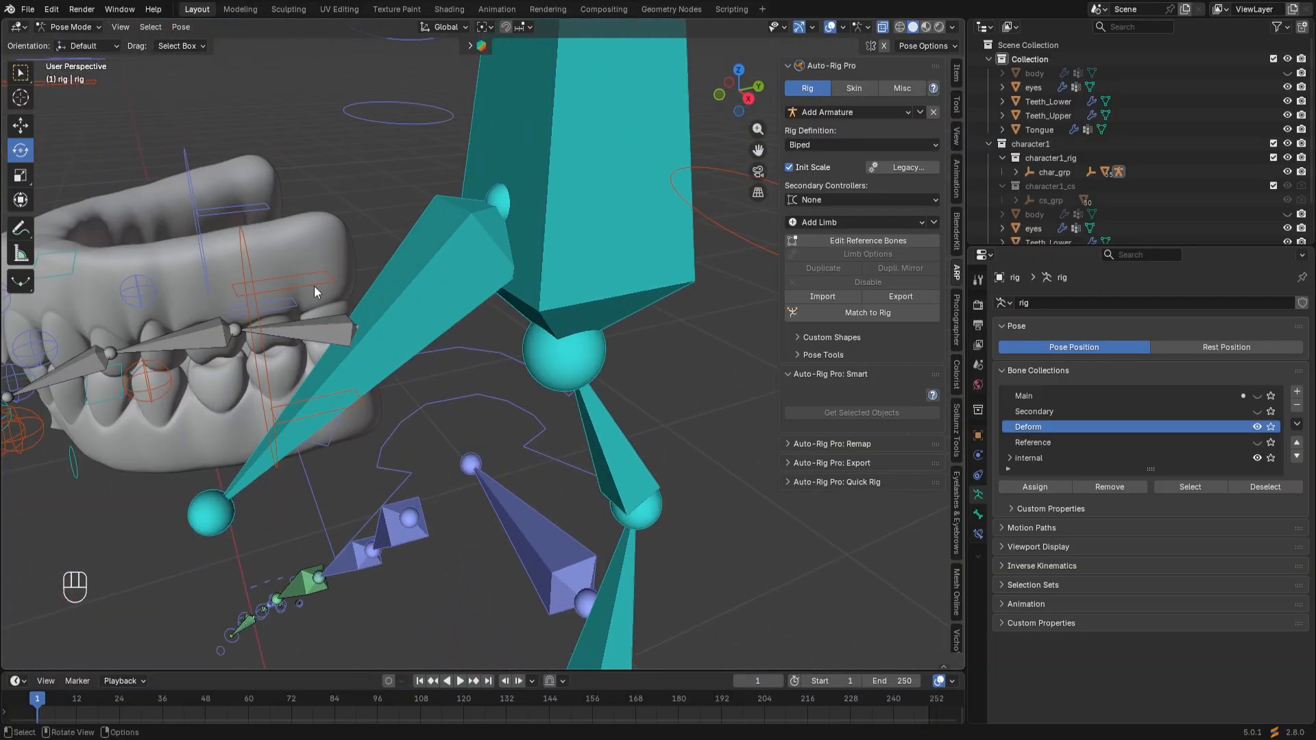
pyautogui.click(310, 284)
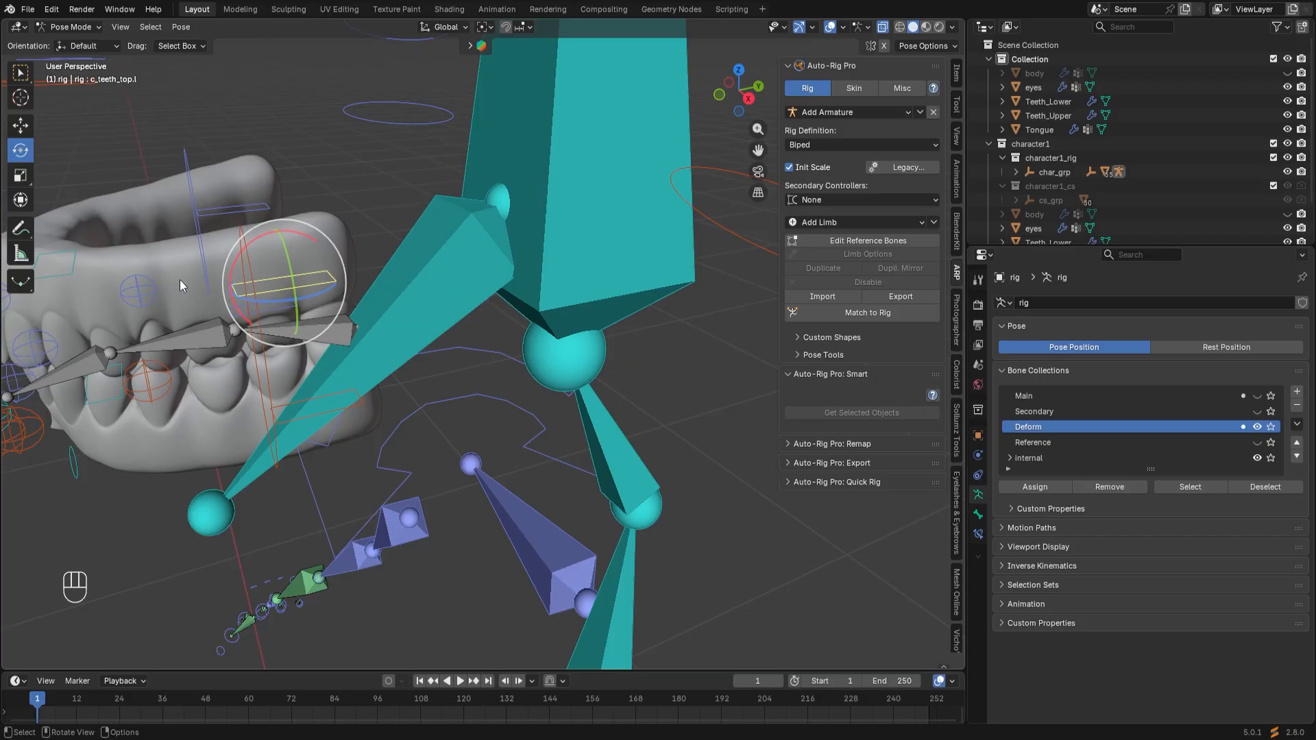
pyautogui.moveTo(180, 280); pyautogui.dragTo(236, 241, button='middle')
pyautogui.keyDown('shift'); pyautogui.click(244, 229); pyautogui.keyUp('shift')
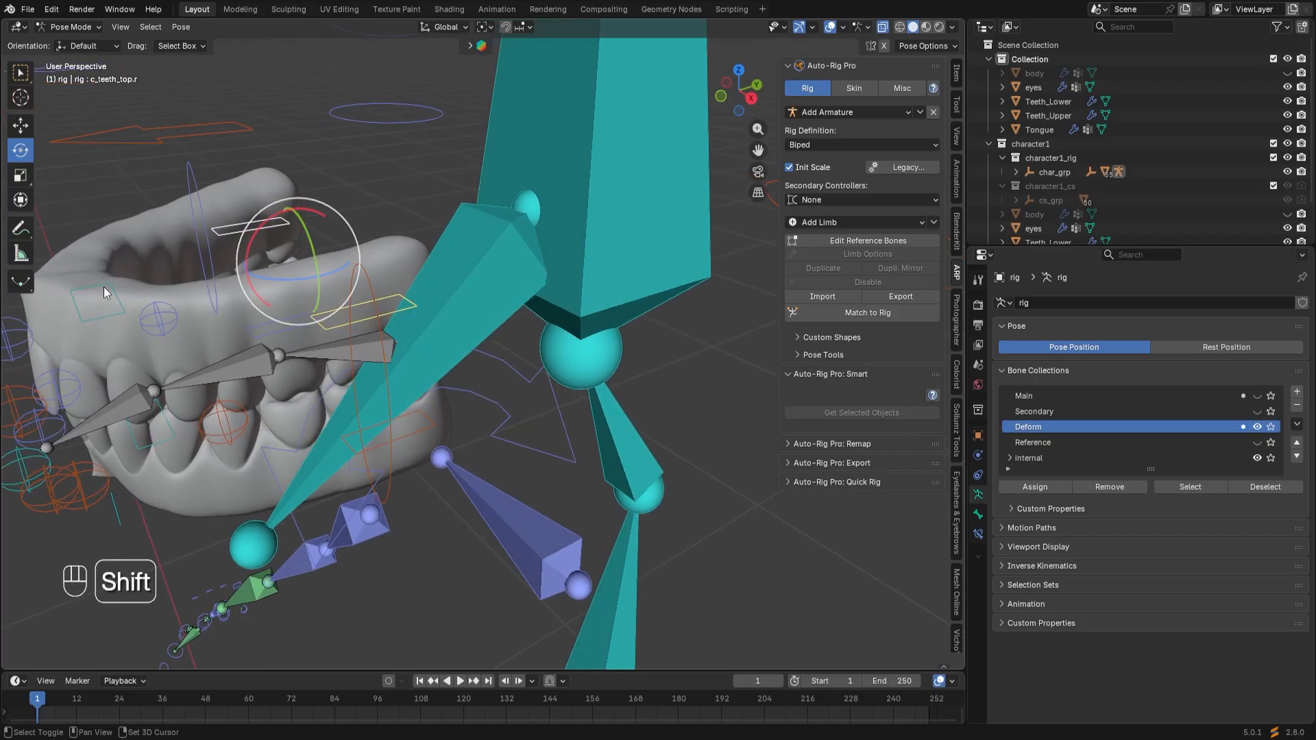
pyautogui.keyDown('shift'); pyautogui.click(106, 314); pyautogui.keyUp('shift')
pyautogui.moveTo(101, 335); pyautogui.dragTo(125, 334, button='middle')
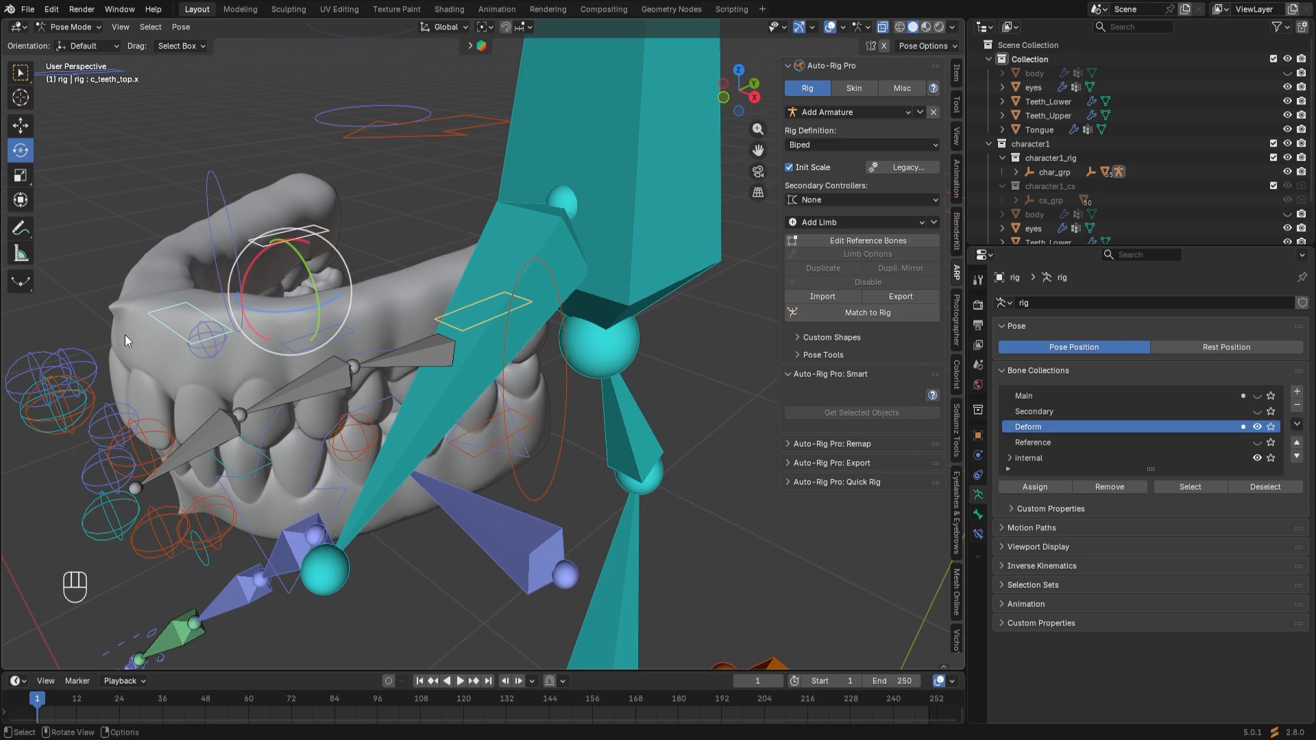
# Switch the rig to Object Mode and set skin binding to Selected Bones Only, with Selected Vertices Only disabled.
pyautogui.click(69, 27)
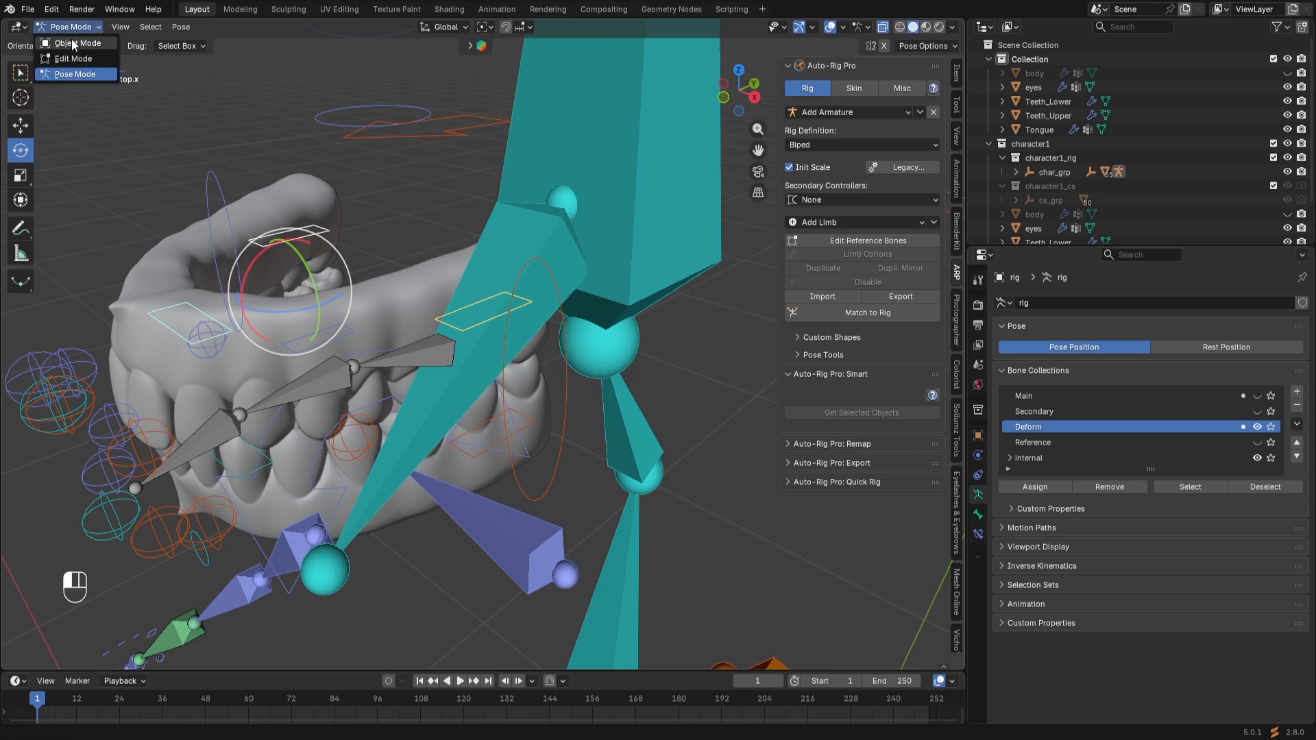
pyautogui.click(74, 44)
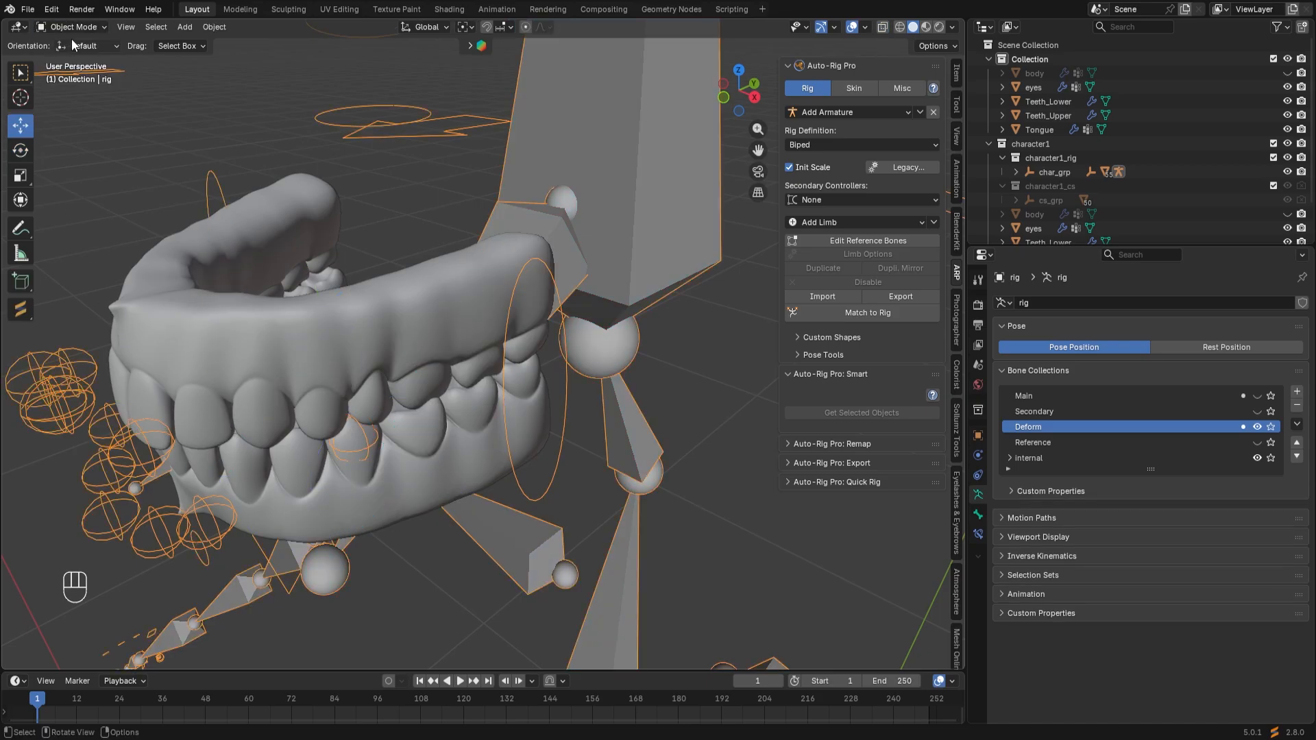
pyautogui.click(849, 86)
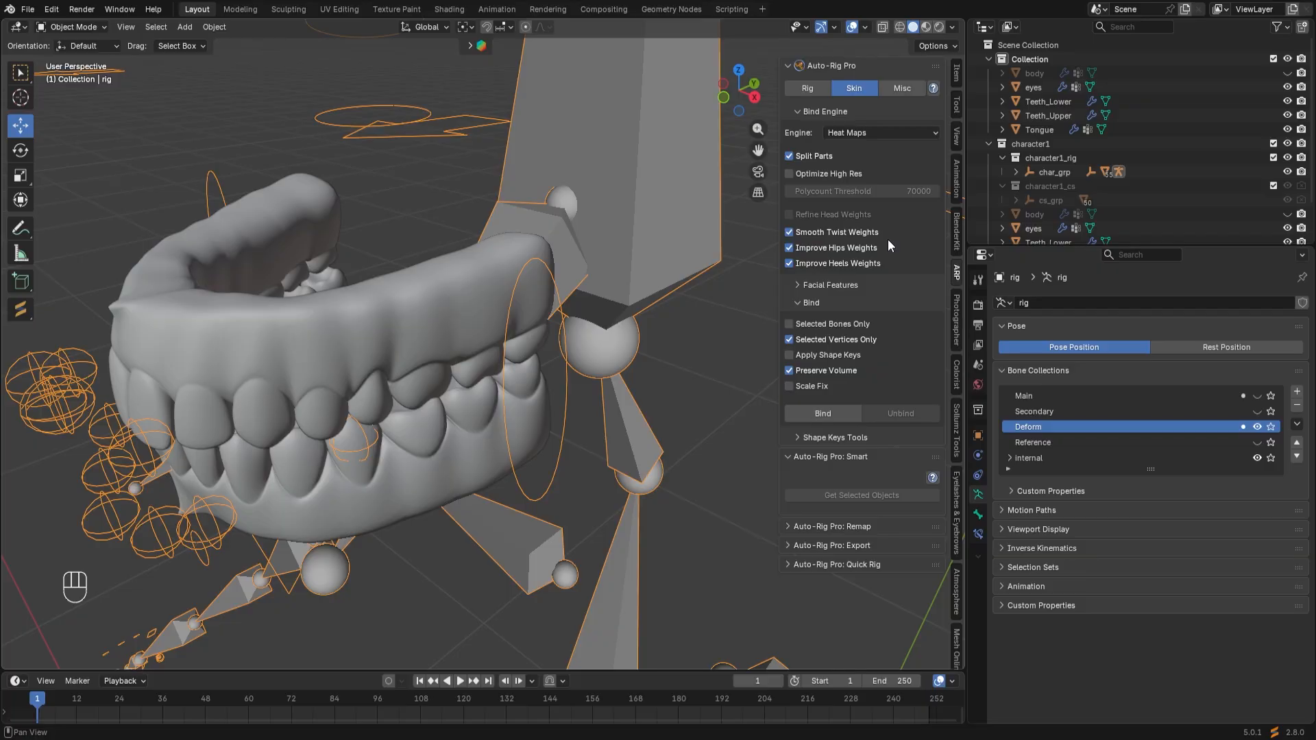
pyautogui.click(789, 339)
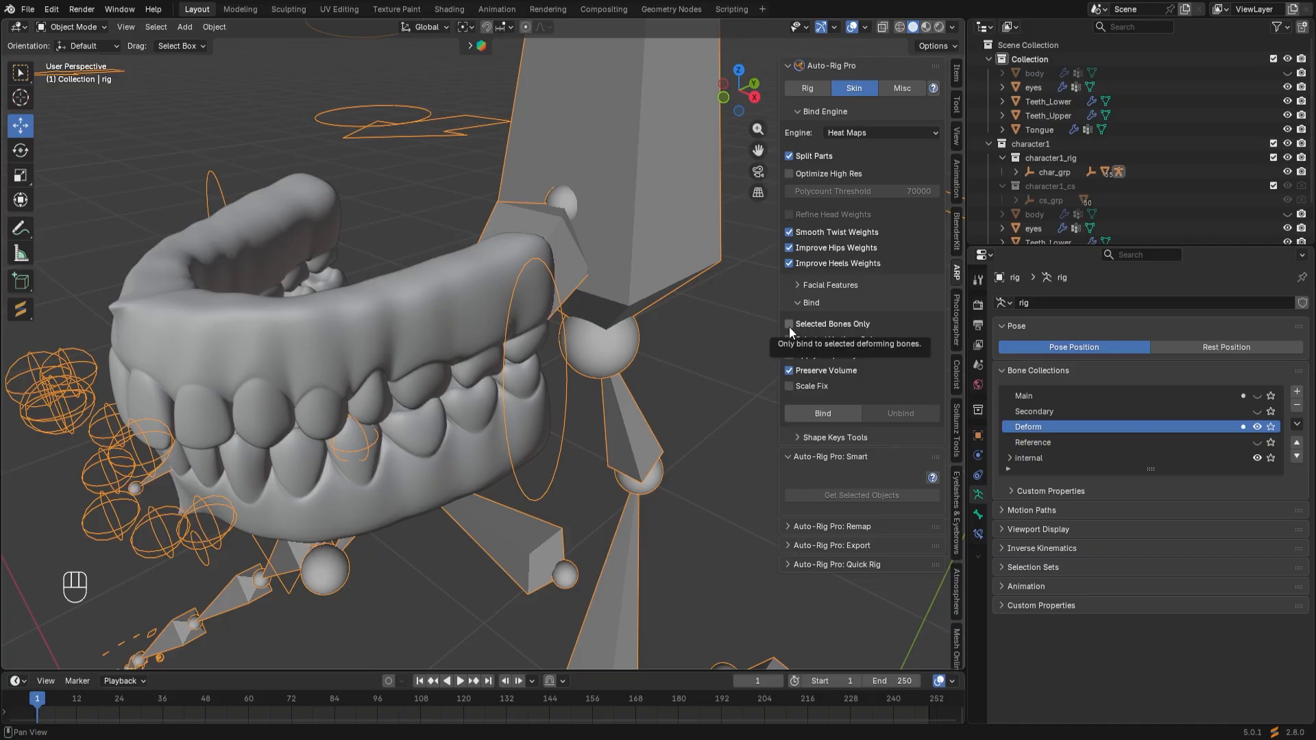
pyautogui.click(789, 326)
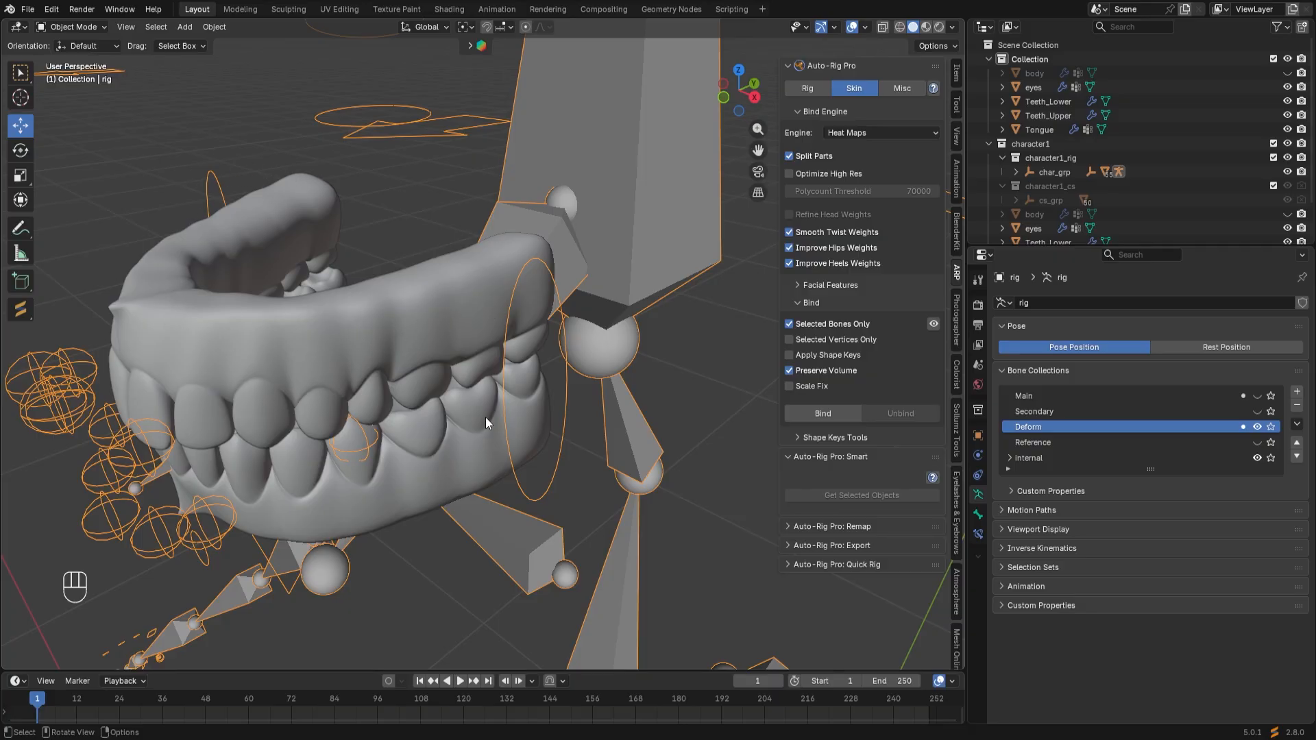
# Bind the Teeth_Upper mesh to the rig's selected bones, binding again with Scale Fix enabled.
pyautogui.keyDown('shift'); pyautogui.click(344, 343); pyautogui.keyUp('shift')
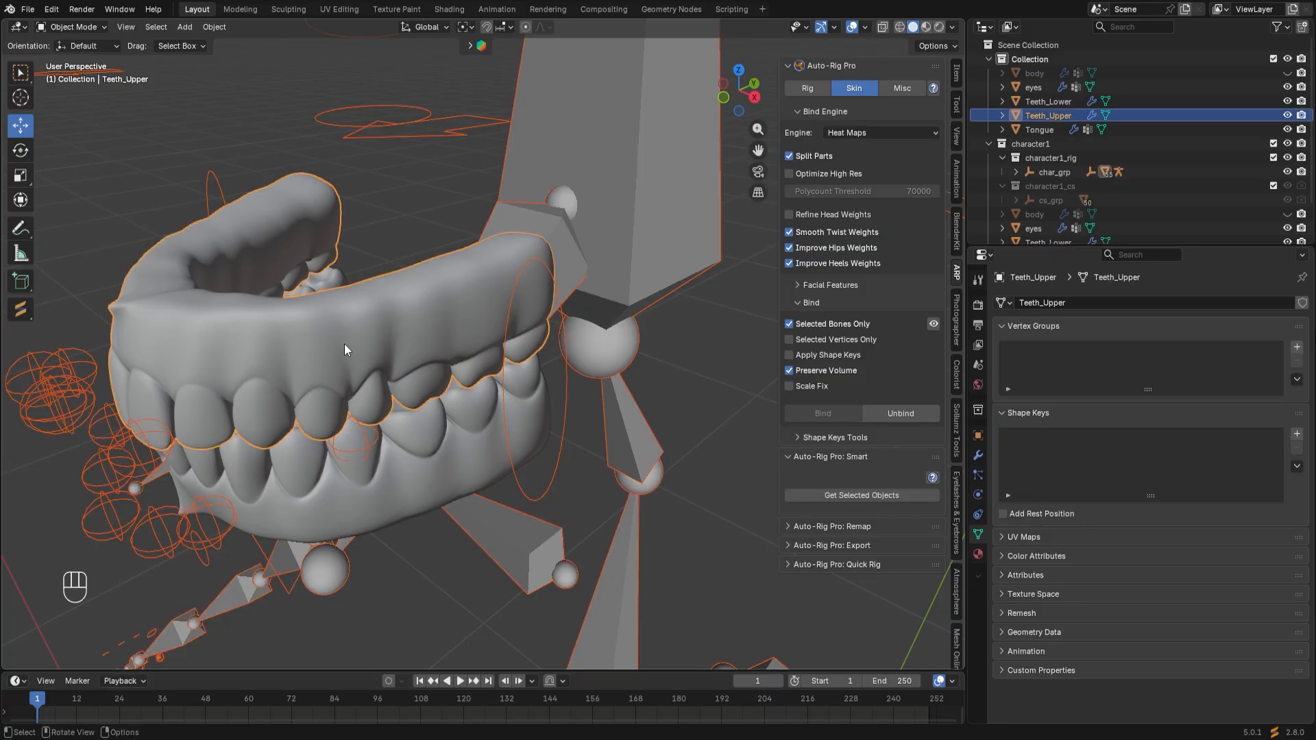
pyautogui.click(581, 456)
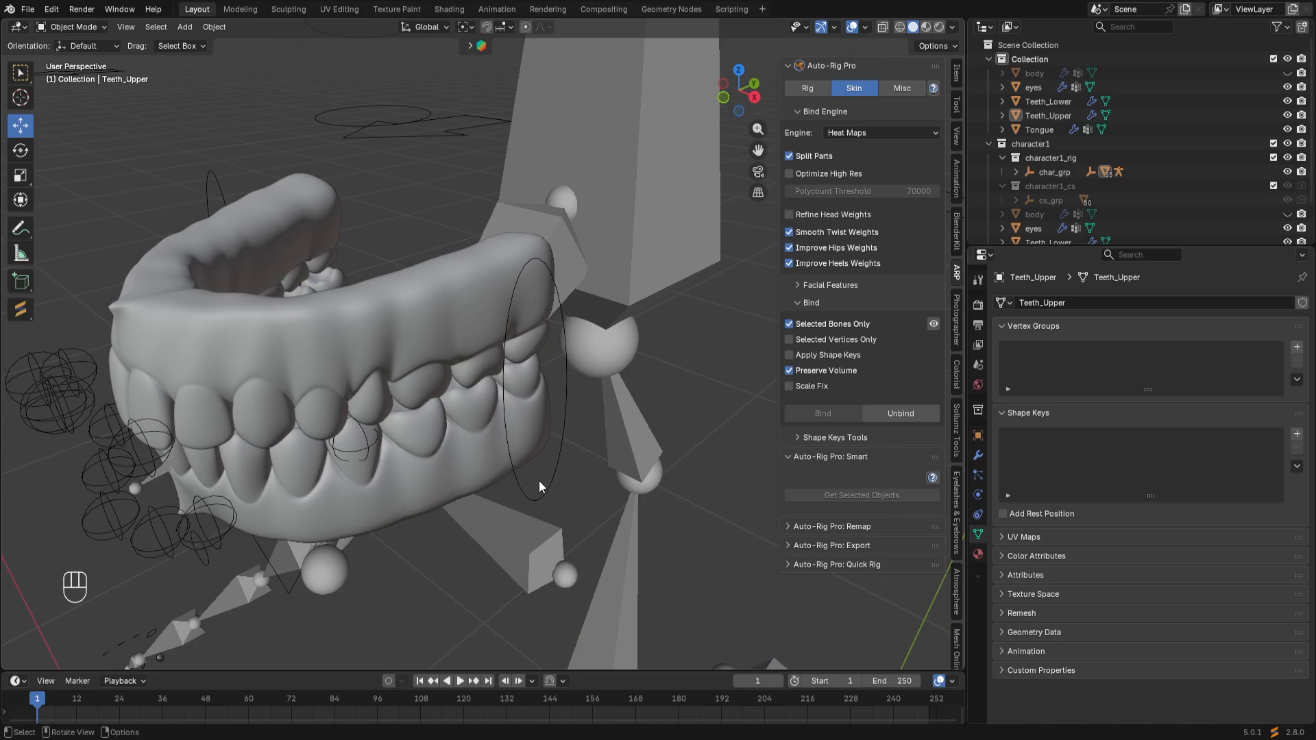
pyautogui.click(344, 341)
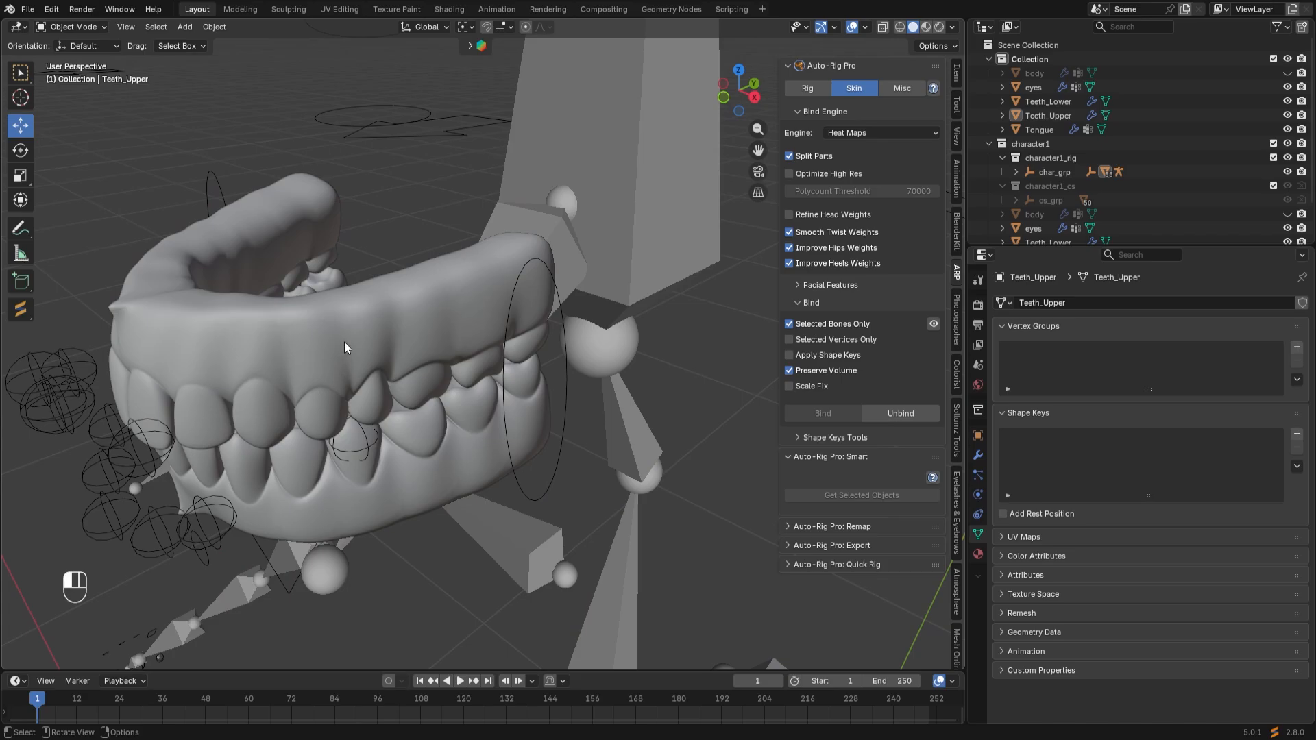
pyautogui.keyDown('shift'); pyautogui.click(544, 492); pyautogui.keyUp('shift')
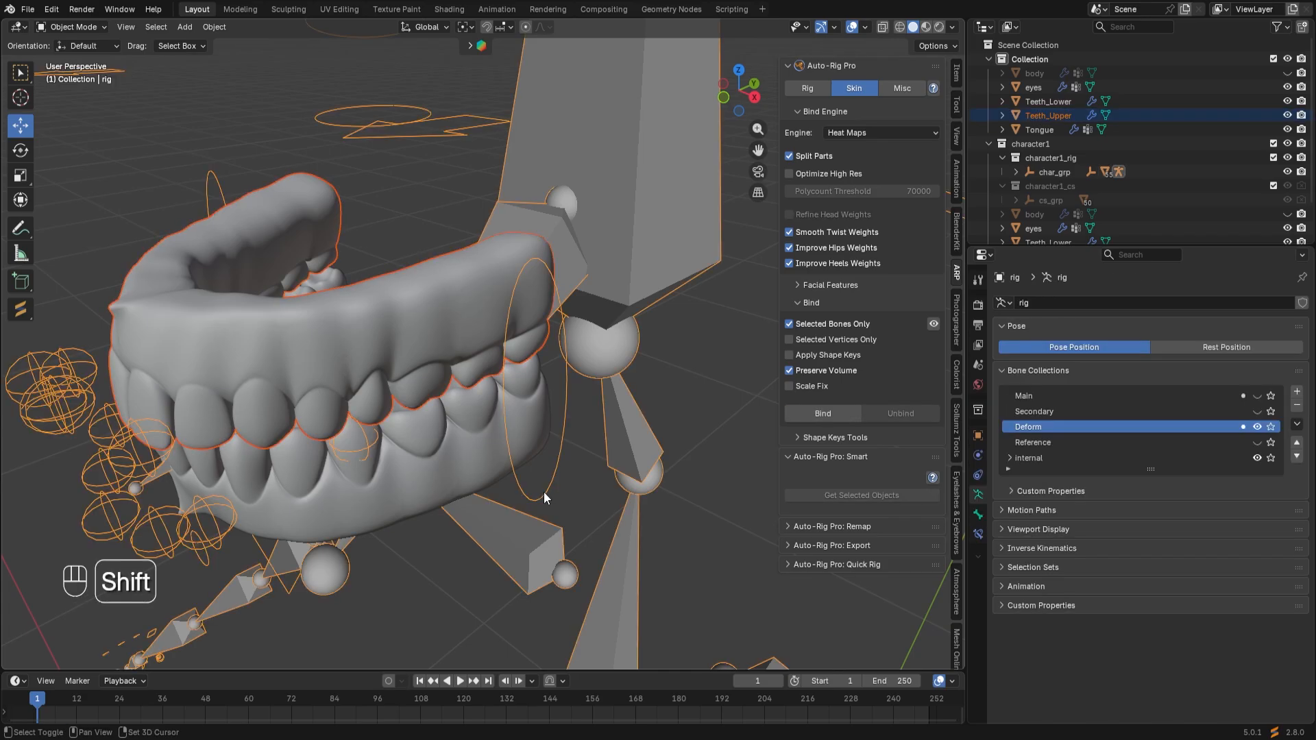
pyautogui.click(831, 412)
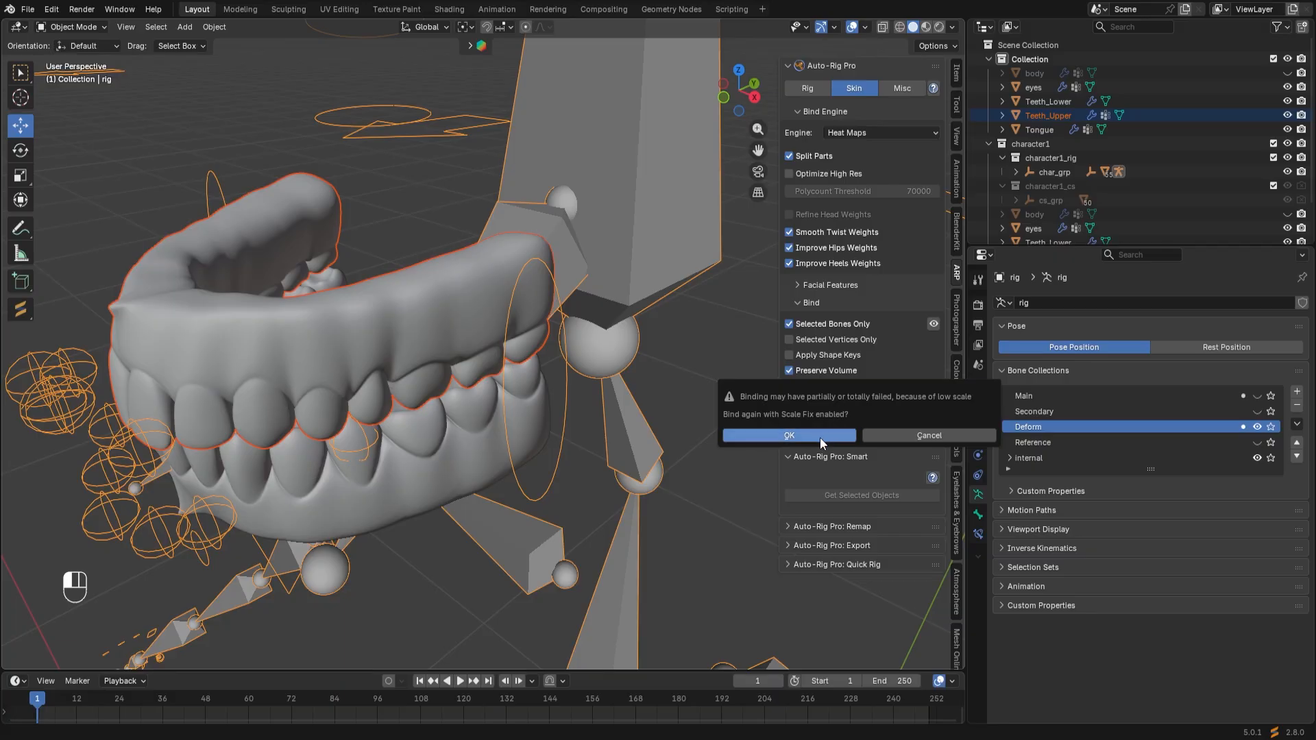
pyautogui.click(815, 435)
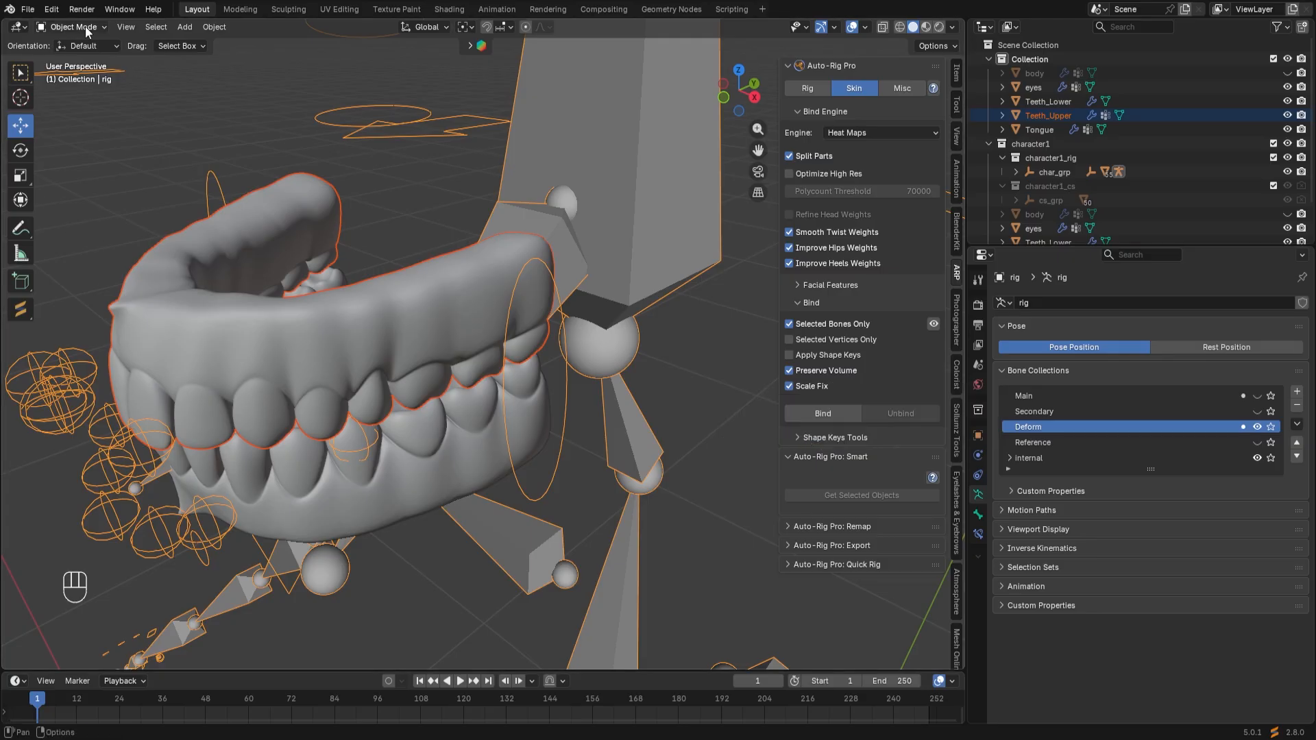
# Put the rig in Pose Mode and select the lower teeth controllers.
pyautogui.click(538, 501)
pyautogui.click(404, 465)
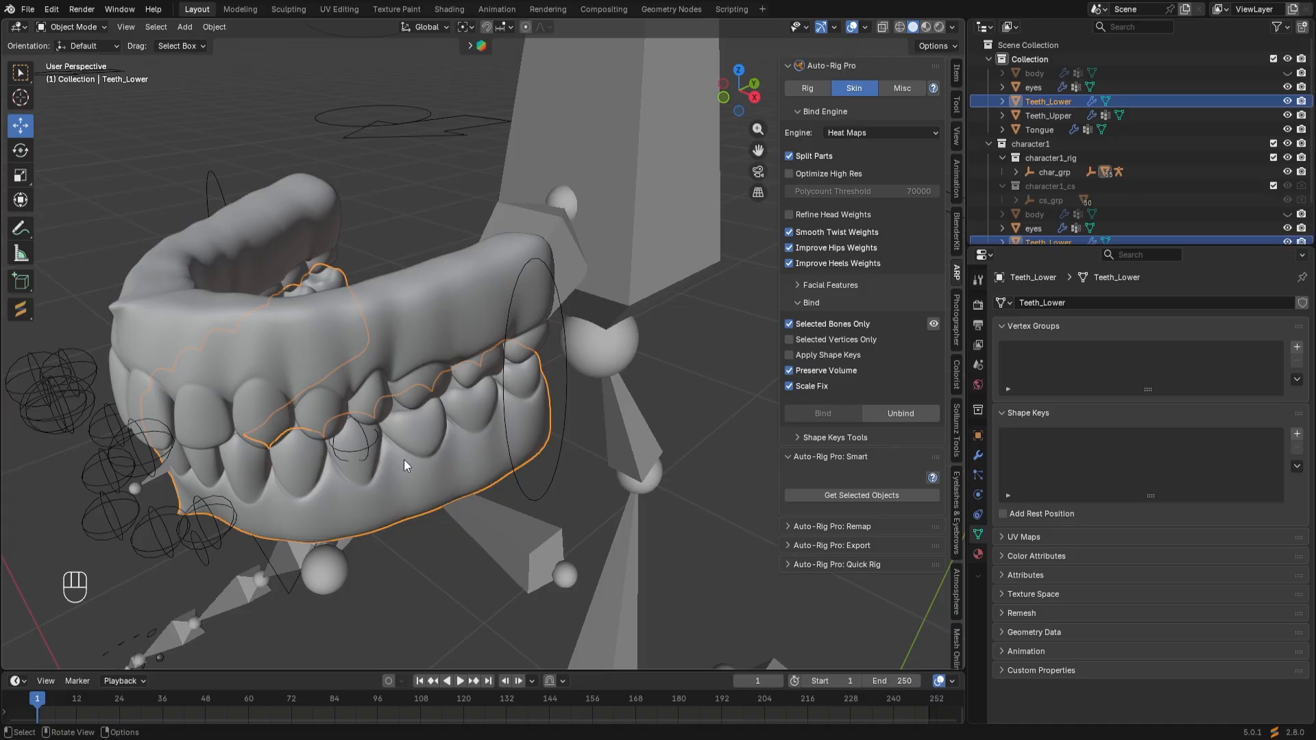
pyautogui.click(553, 483)
pyautogui.click(87, 30)
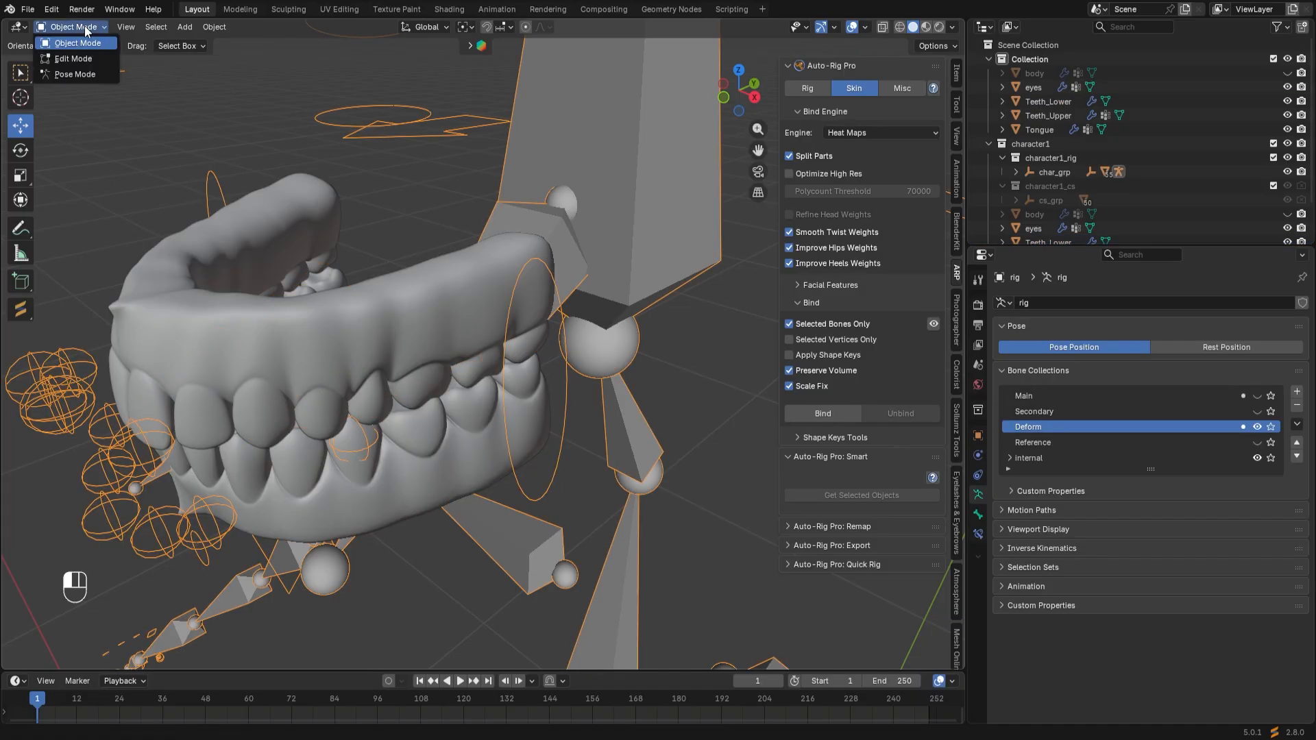
pyautogui.click(77, 74)
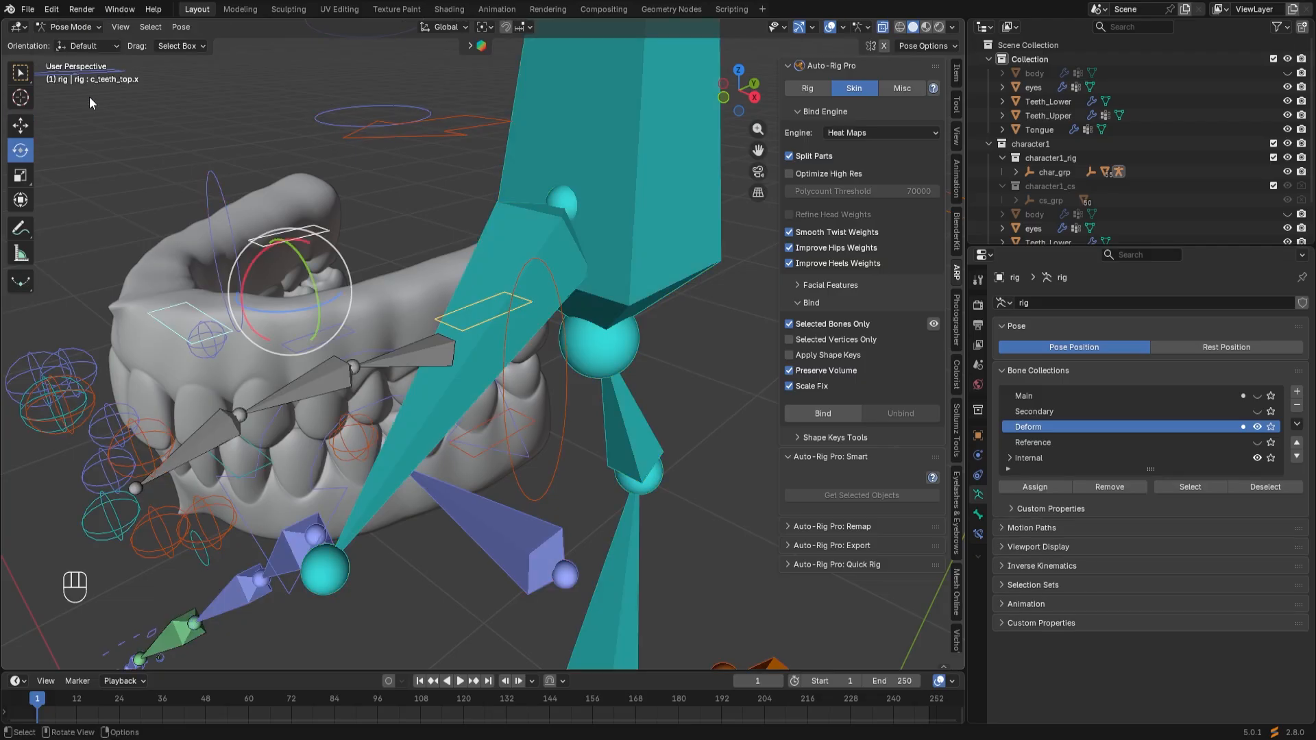
pyautogui.moveTo(90, 102); pyautogui.dragTo(374, 418, button='middle')
pyautogui.keyDown('shift'); pyautogui.click(401, 328); pyautogui.keyUp('shift')
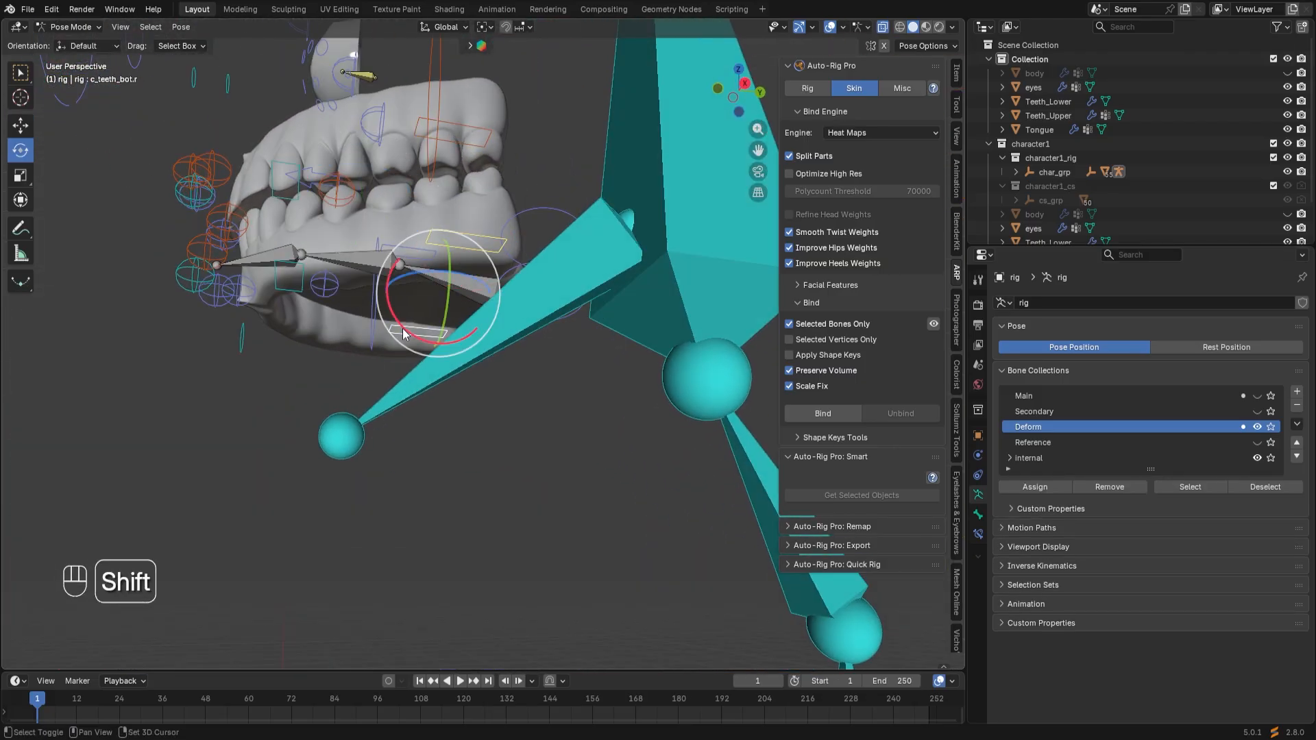
pyautogui.moveTo(401, 327); pyautogui.dragTo(322, 288, button='middle')
# Return to Object Mode and bind the Teeth_Lower mesh to the rig's selected bones.
pyautogui.click(71, 27)
pyautogui.click(78, 44)
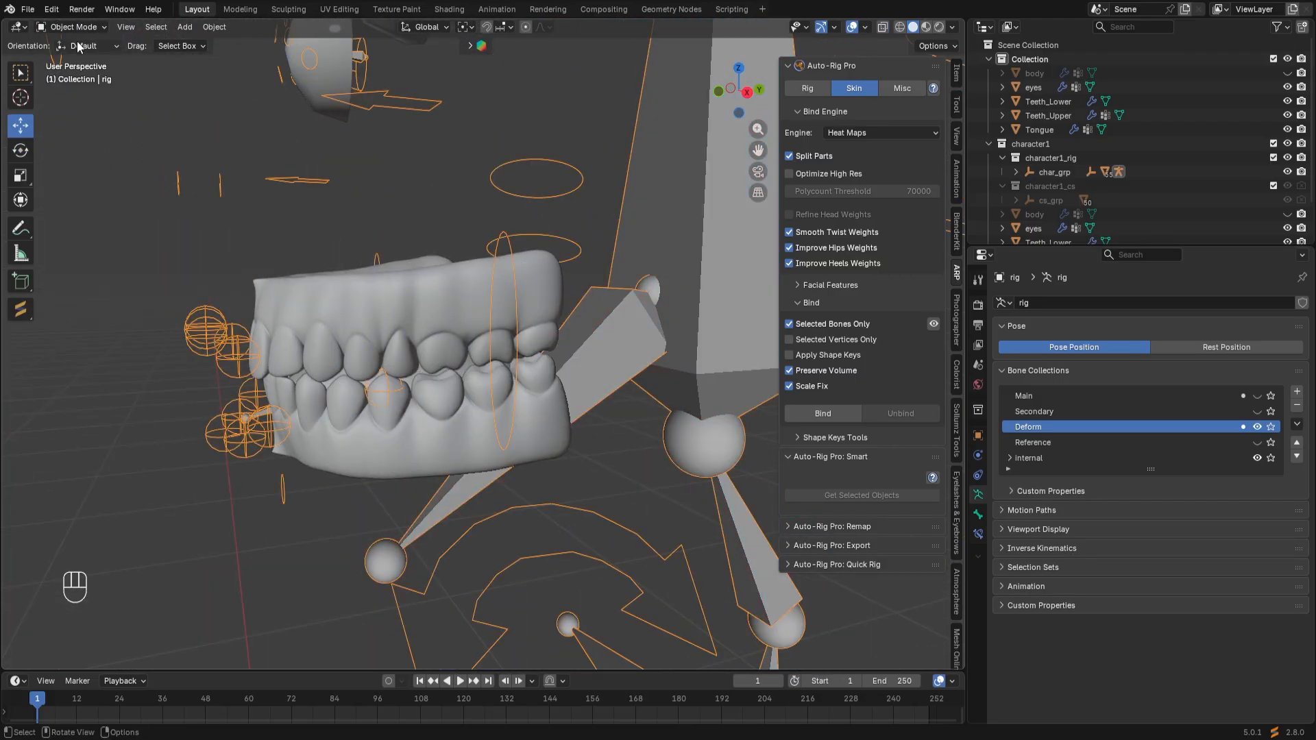
pyautogui.click(253, 492)
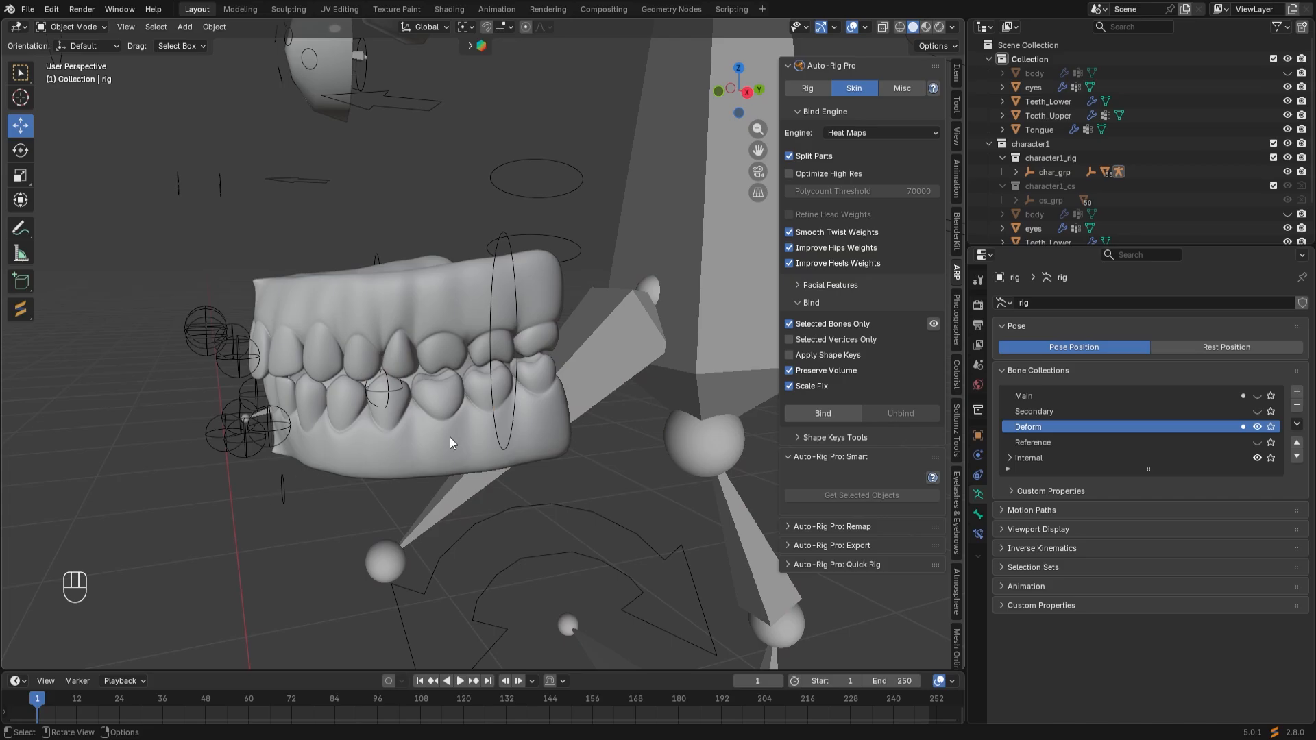
pyautogui.click(503, 436)
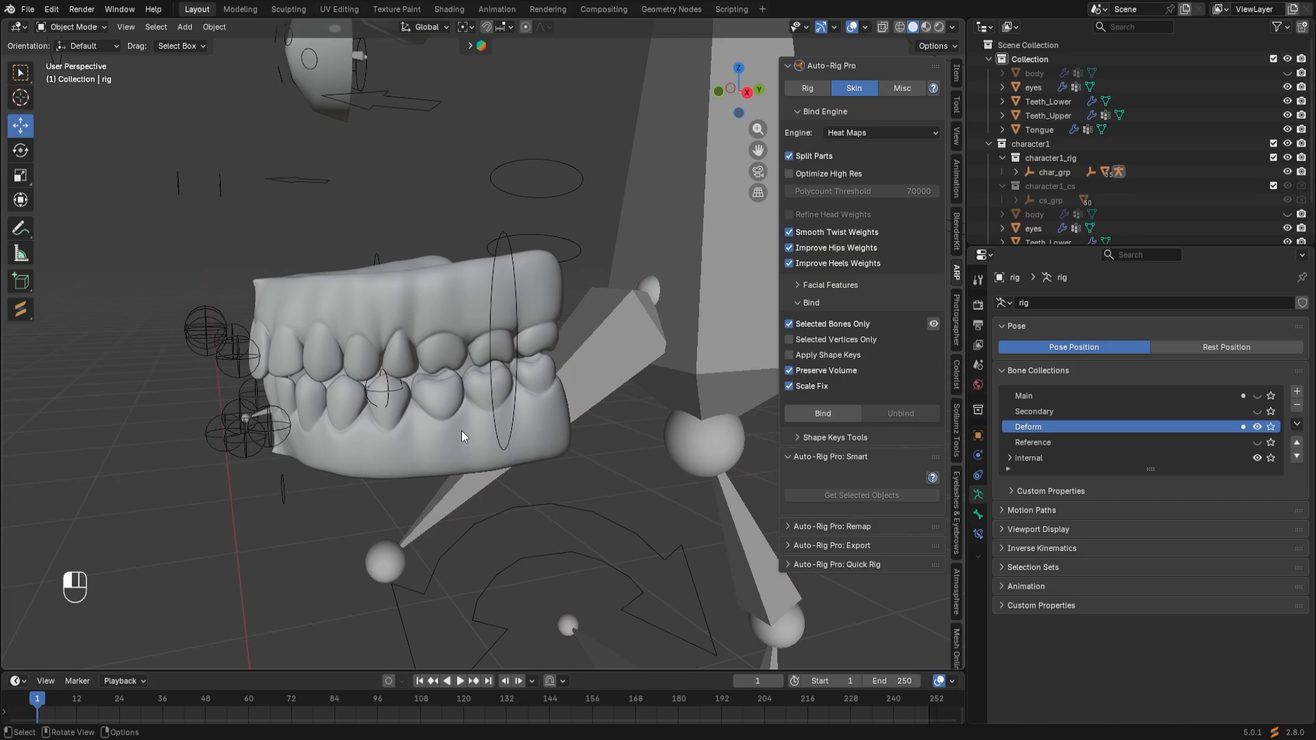
pyautogui.keyDown('shift'); pyautogui.click(508, 438); pyautogui.keyUp('shift')
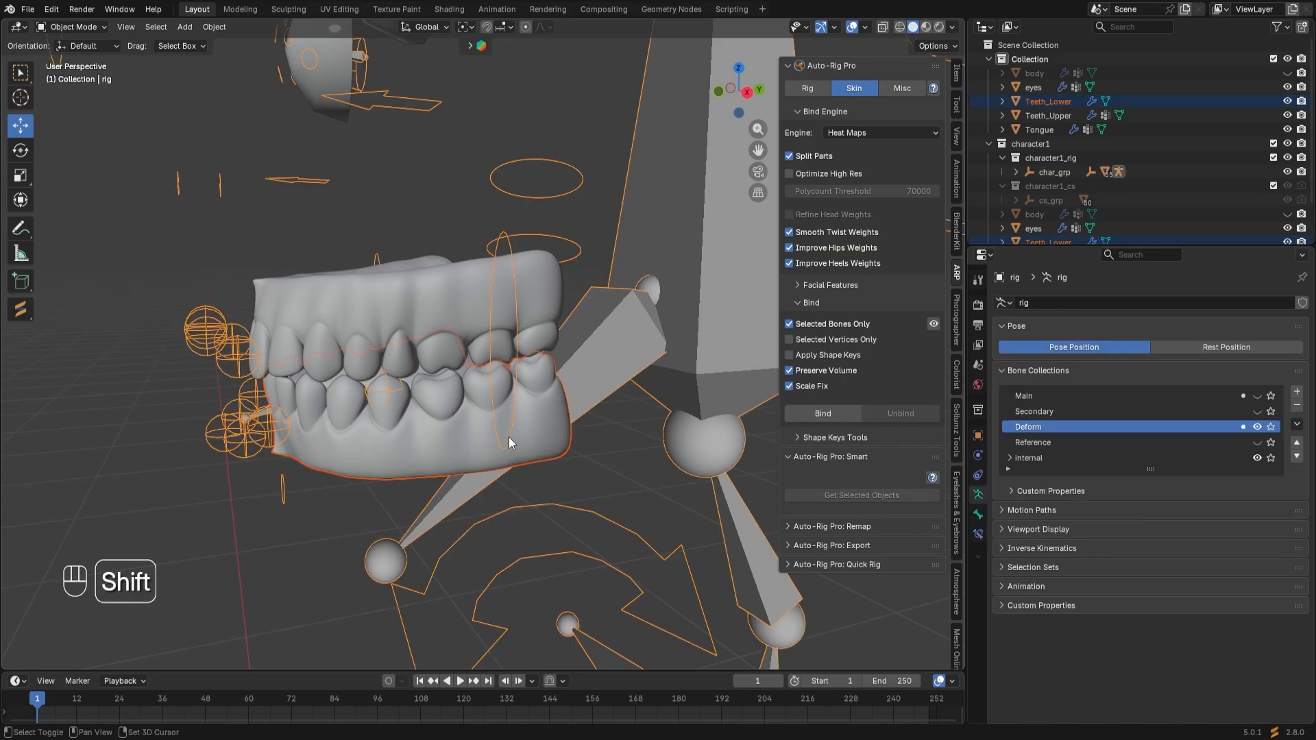
pyautogui.click(827, 412)
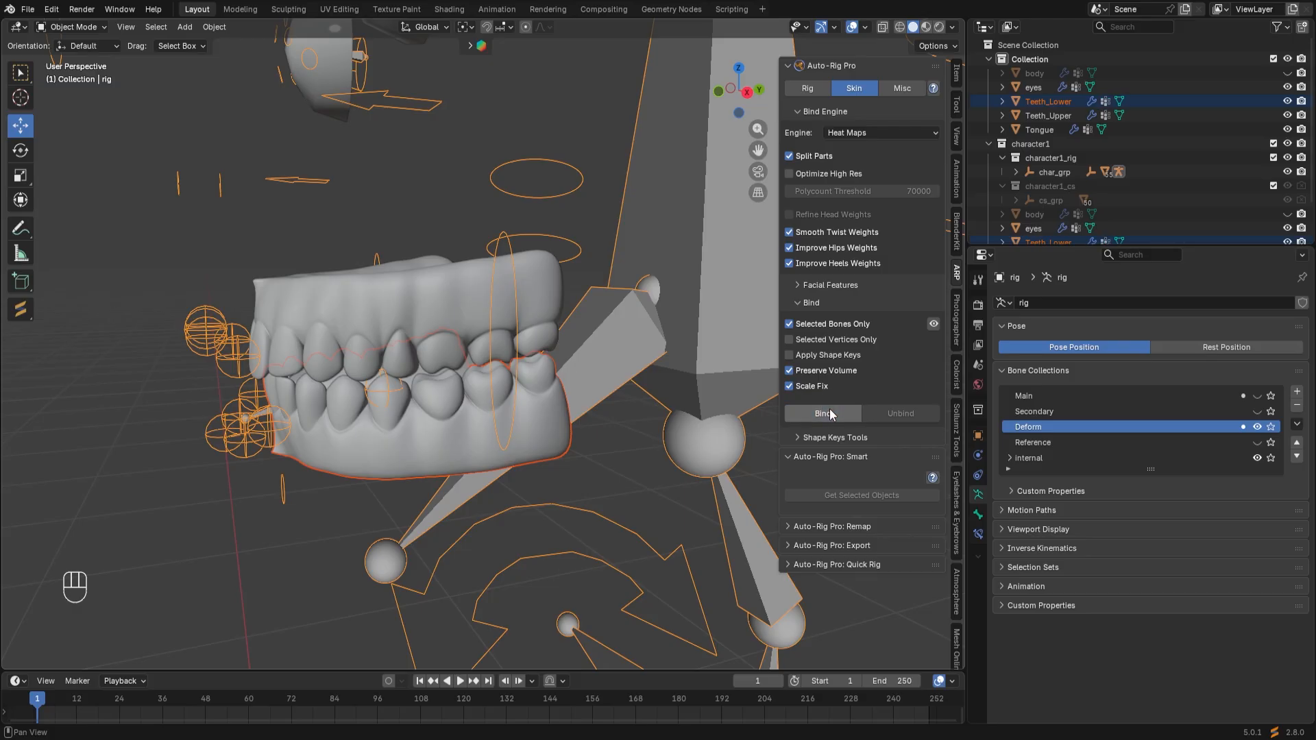
# Unhide the body mesh, hide the Deform bone collection, and show the Main and Secondary bone collections.
pyautogui.click(1286, 73)
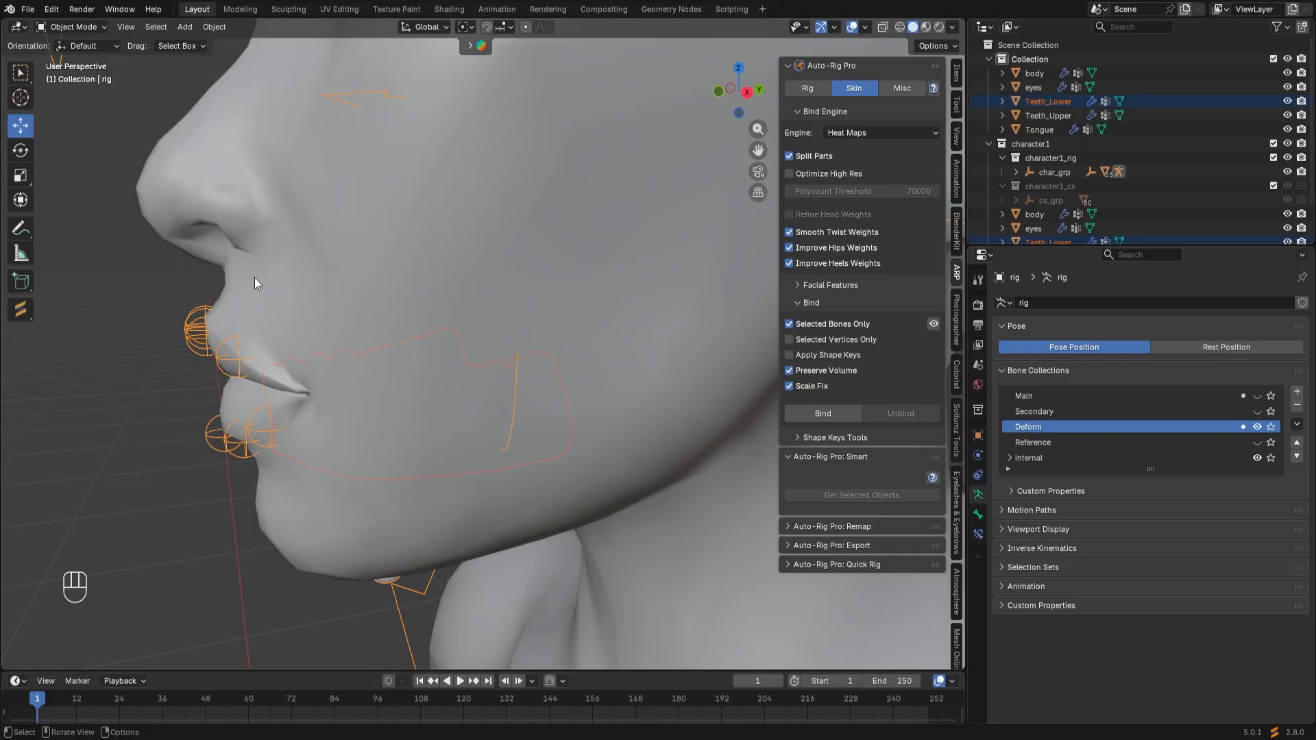
pyautogui.moveTo(262, 265); pyautogui.dragTo(325, 281, button='middle')
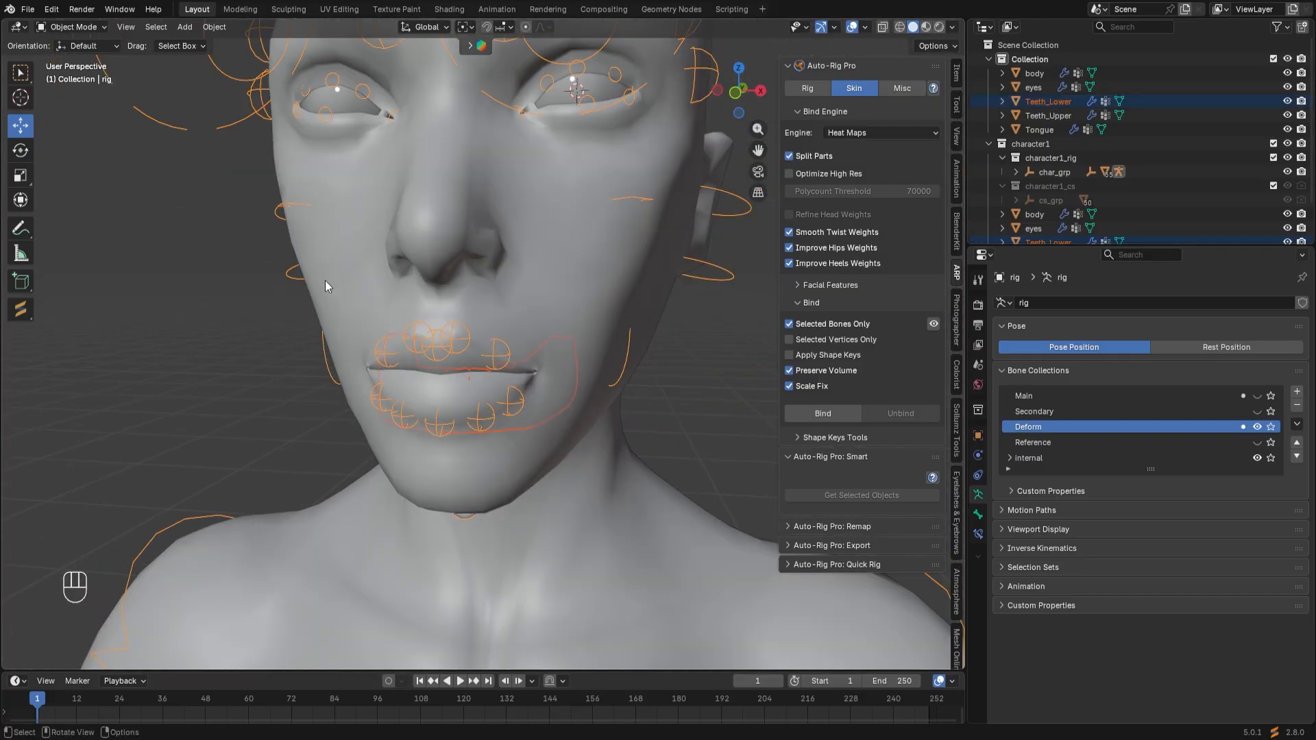
pyautogui.click(1257, 426)
pyautogui.click(1258, 395)
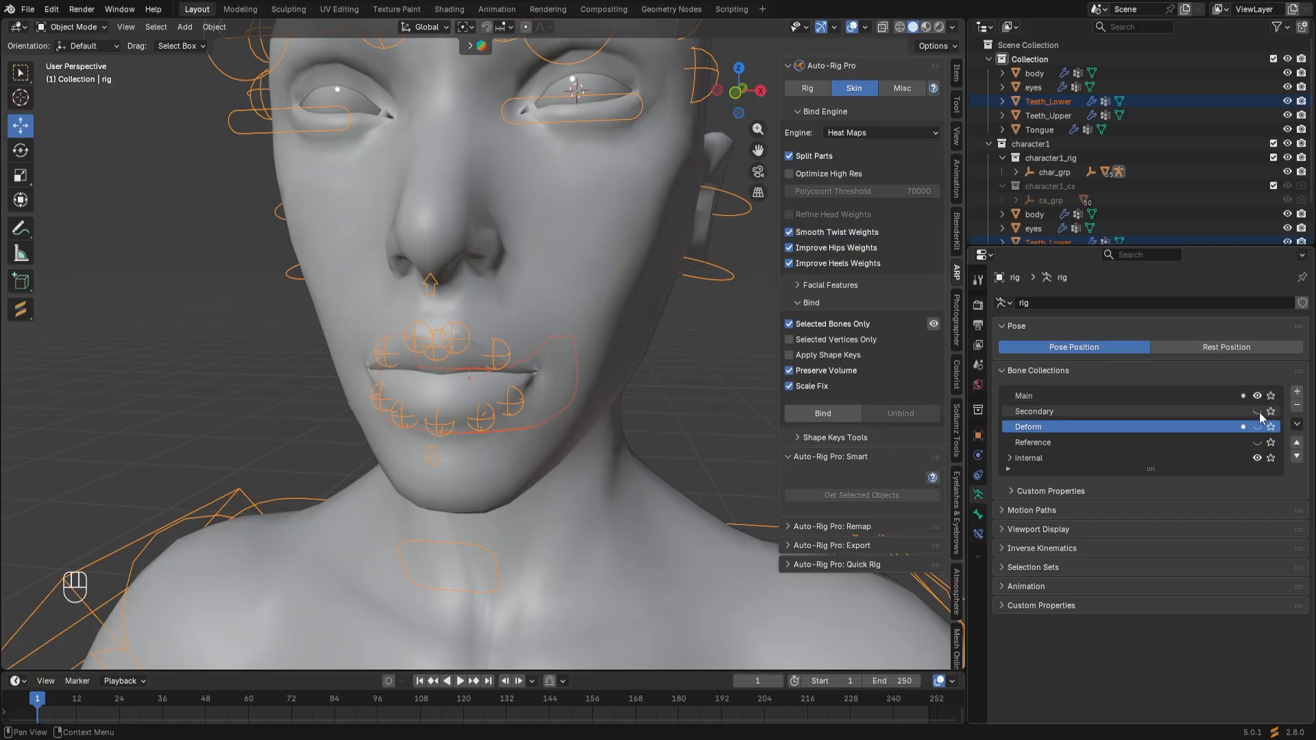
pyautogui.click(1258, 411)
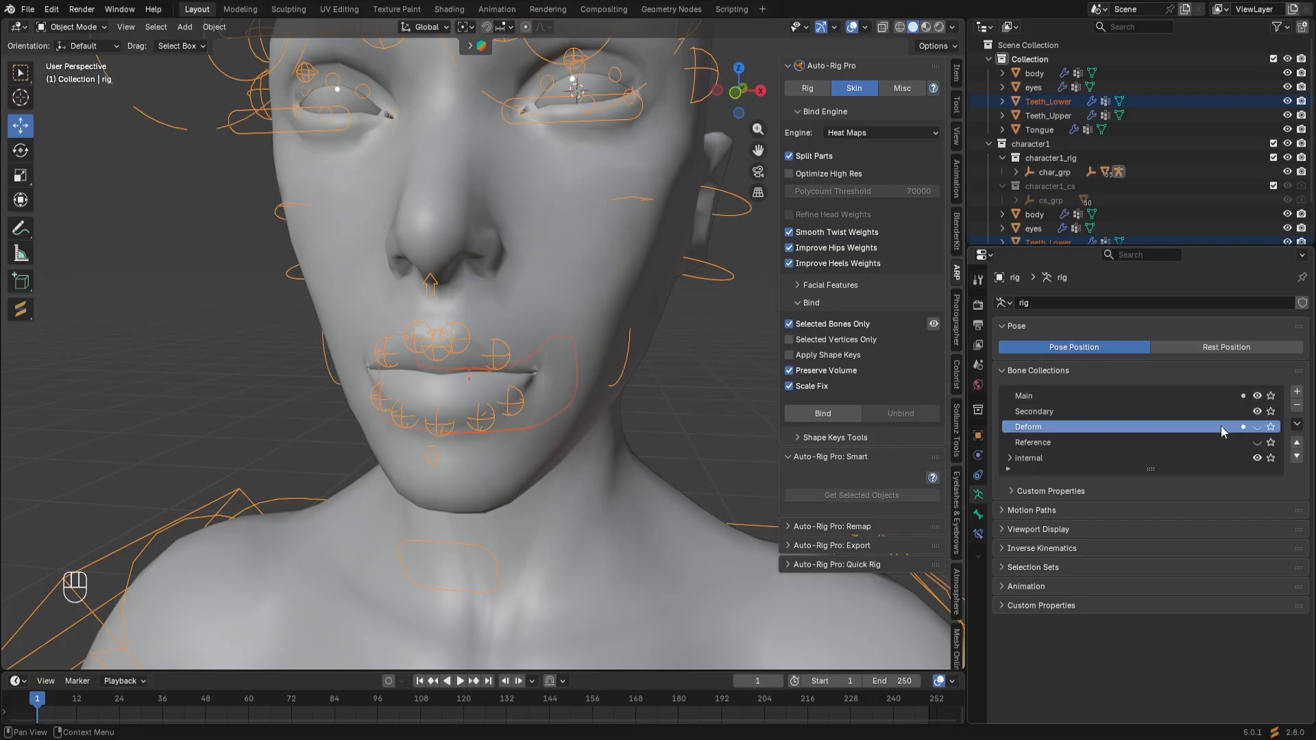
# Select only the rig and switch it to Pose Mode.
pyautogui.click(477, 557)
pyautogui.click(478, 547)
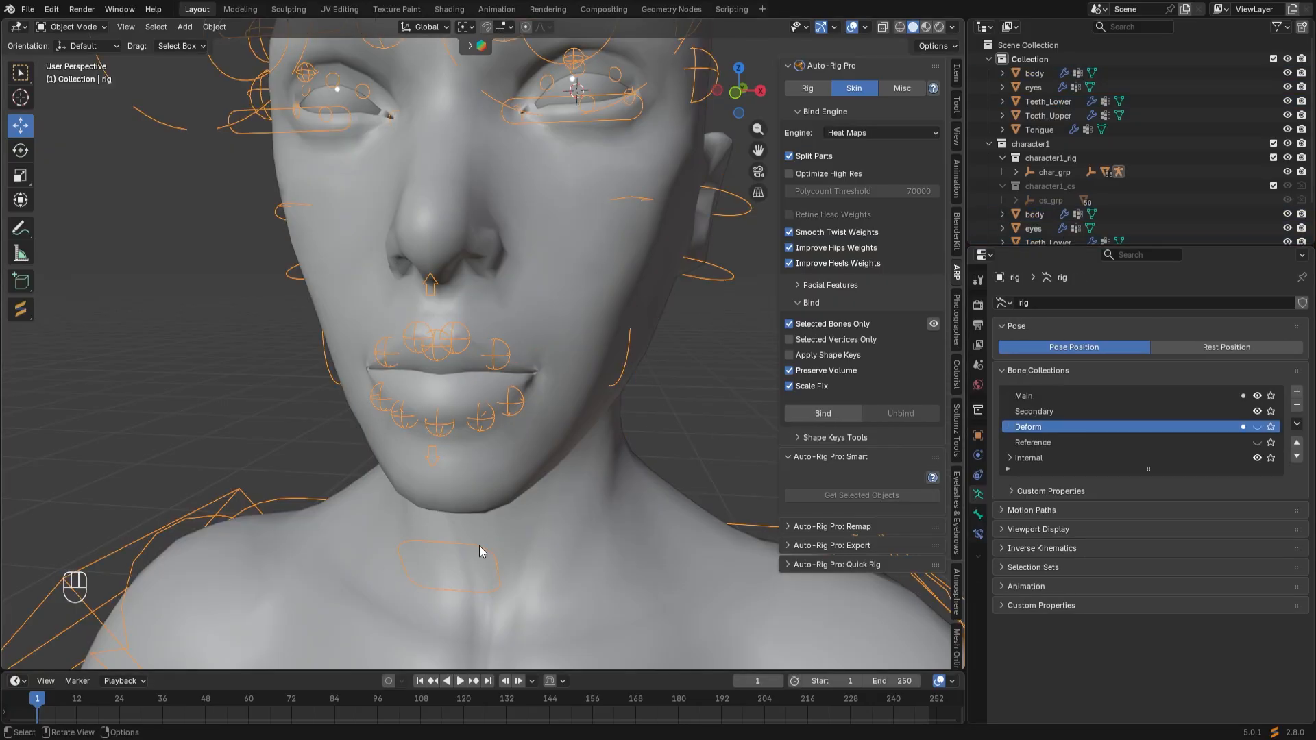
pyautogui.click(86, 29)
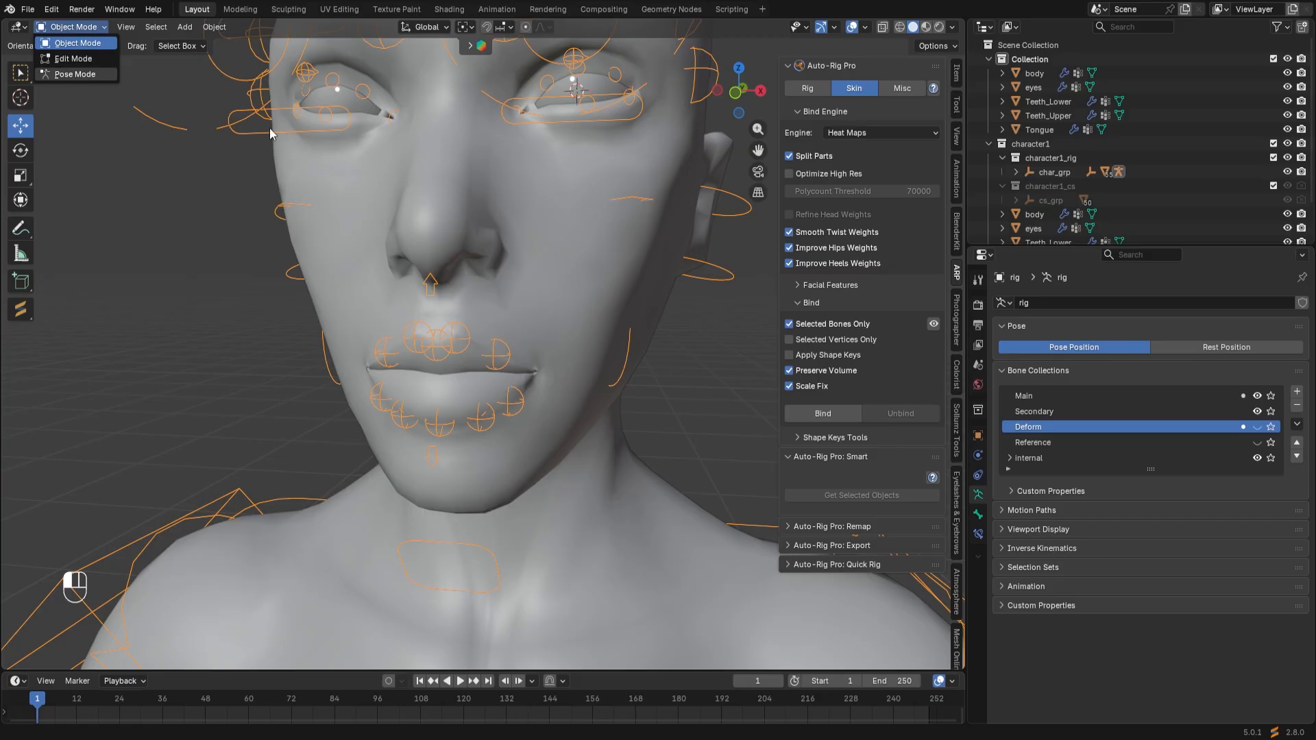
pyautogui.click(75, 74)
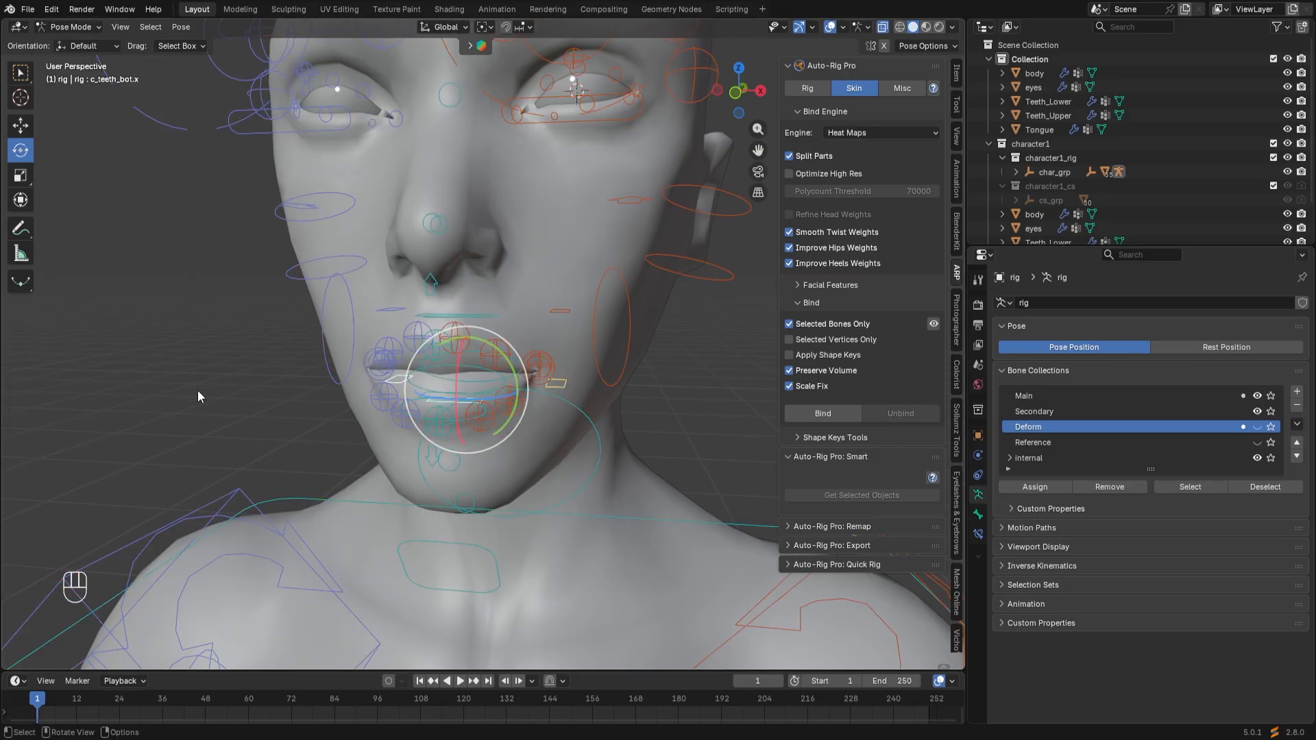
pyautogui.moveTo(464, 548); pyautogui.dragTo(459, 528, button='middle')
pyautogui.click(459, 529)
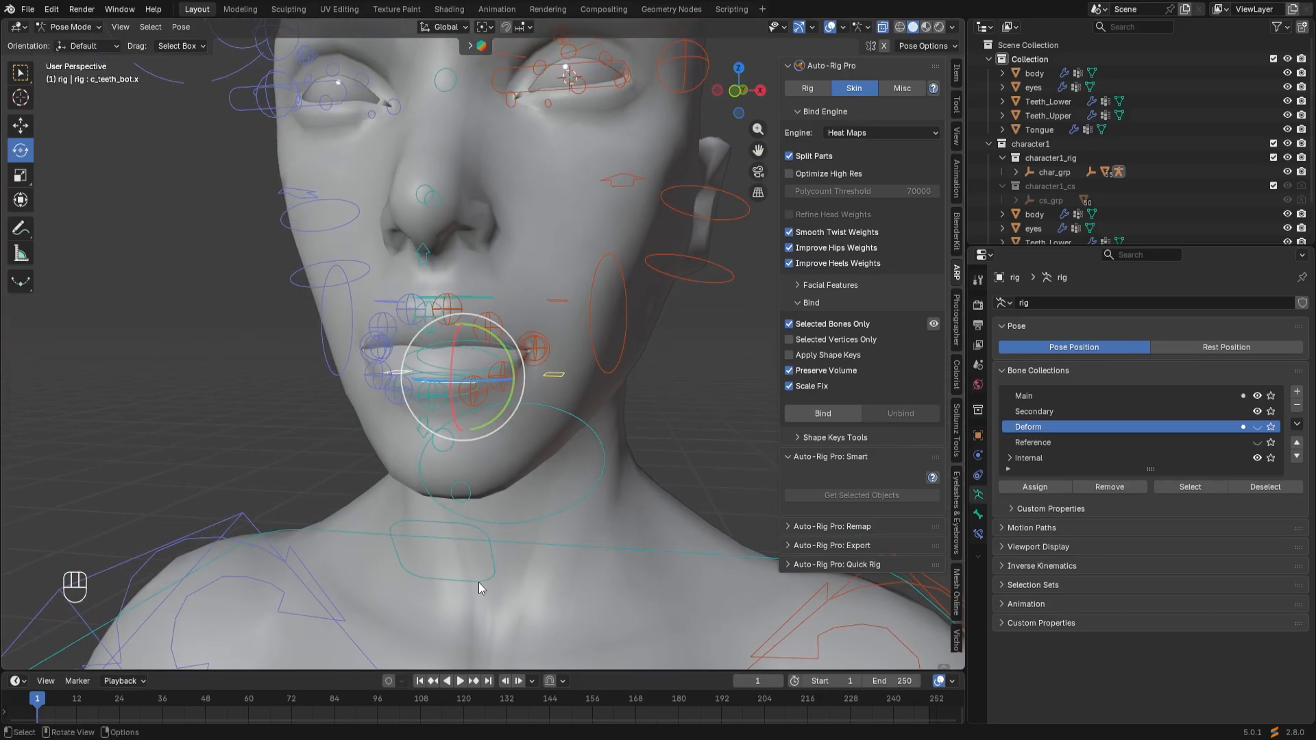
pyautogui.press('g')
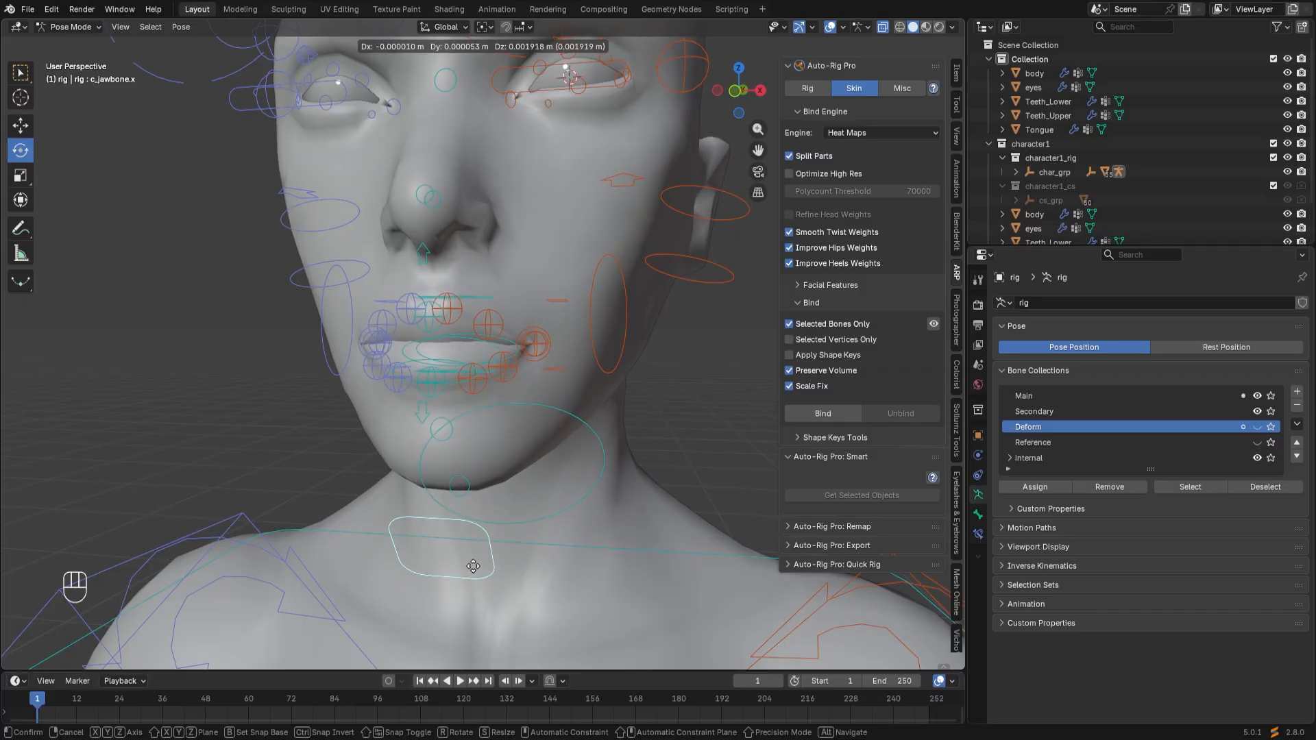
pyautogui.rightClick(468, 605)
pyautogui.moveTo(469, 547)
pyautogui.mouseDown(button='middle')
pyautogui.moveTo(434, 538)
pyautogui.moveTo(481, 534)
pyautogui.mouseUp(button='middle')
pyautogui.click(505, 568)
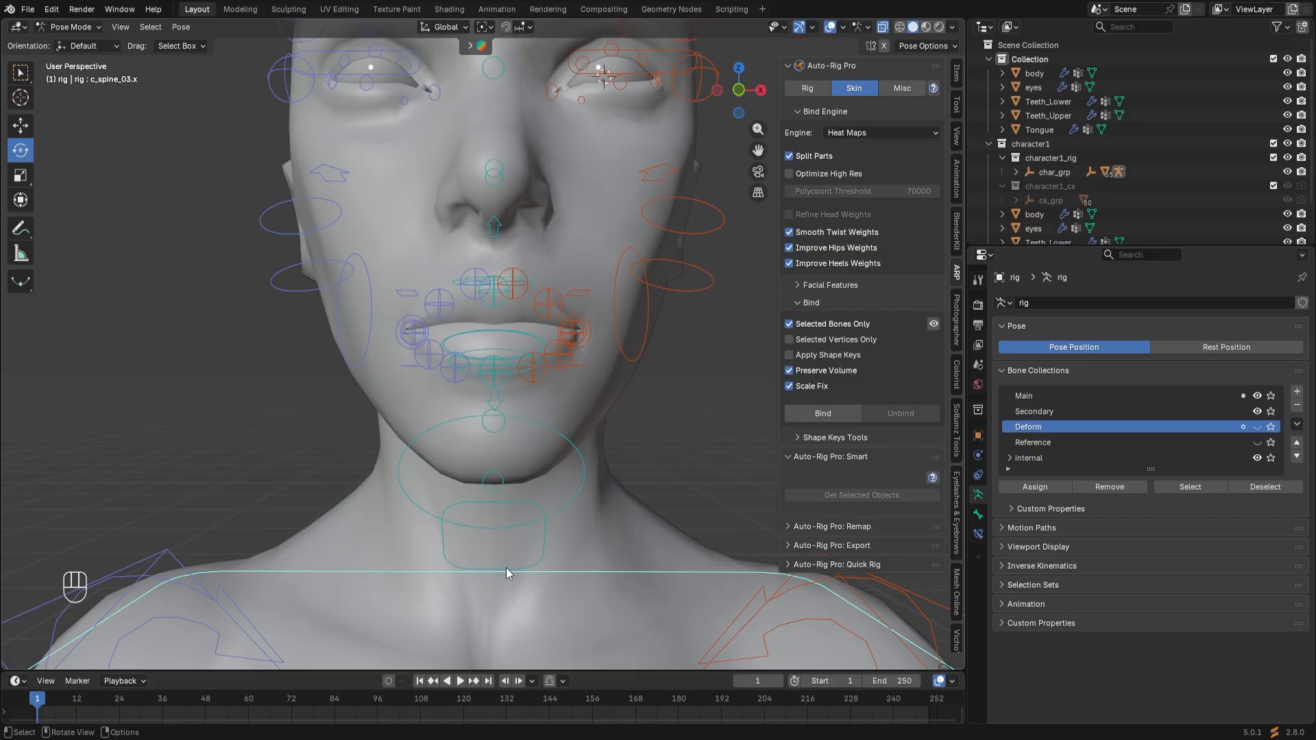
pyautogui.press('g')
pyautogui.rightClick(502, 572)
# Move the jawbone controller below the chin down about 0.016 m to open the mouth.
pyautogui.click(532, 562)
pyautogui.press('g')
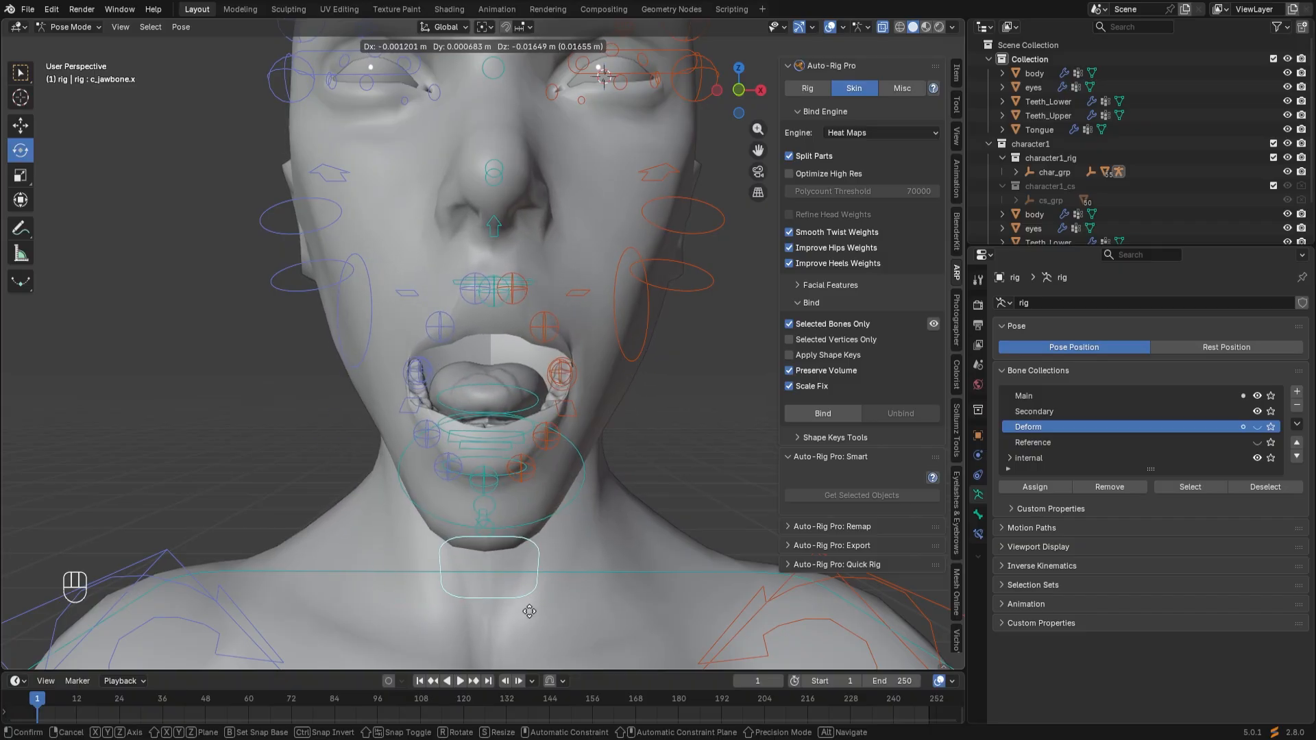
pyautogui.click(533, 604)
# Turn off the viewport's X-ray display for a clear look into the open mouth.
pyautogui.moveTo(620, 557); pyautogui.dragTo(652, 540, button='middle')
pyautogui.scroll(3, 617, 515)
pyautogui.moveTo(562, 497); pyautogui.dragTo(443, 472, button='middle')
pyautogui.click(882, 27)
# Try moving the tongue controller c_tong_03.x to test how the tongue deforms.
pyautogui.click(375, 435)
pyautogui.moveTo(375, 435); pyautogui.dragTo(458, 471, button='middle')
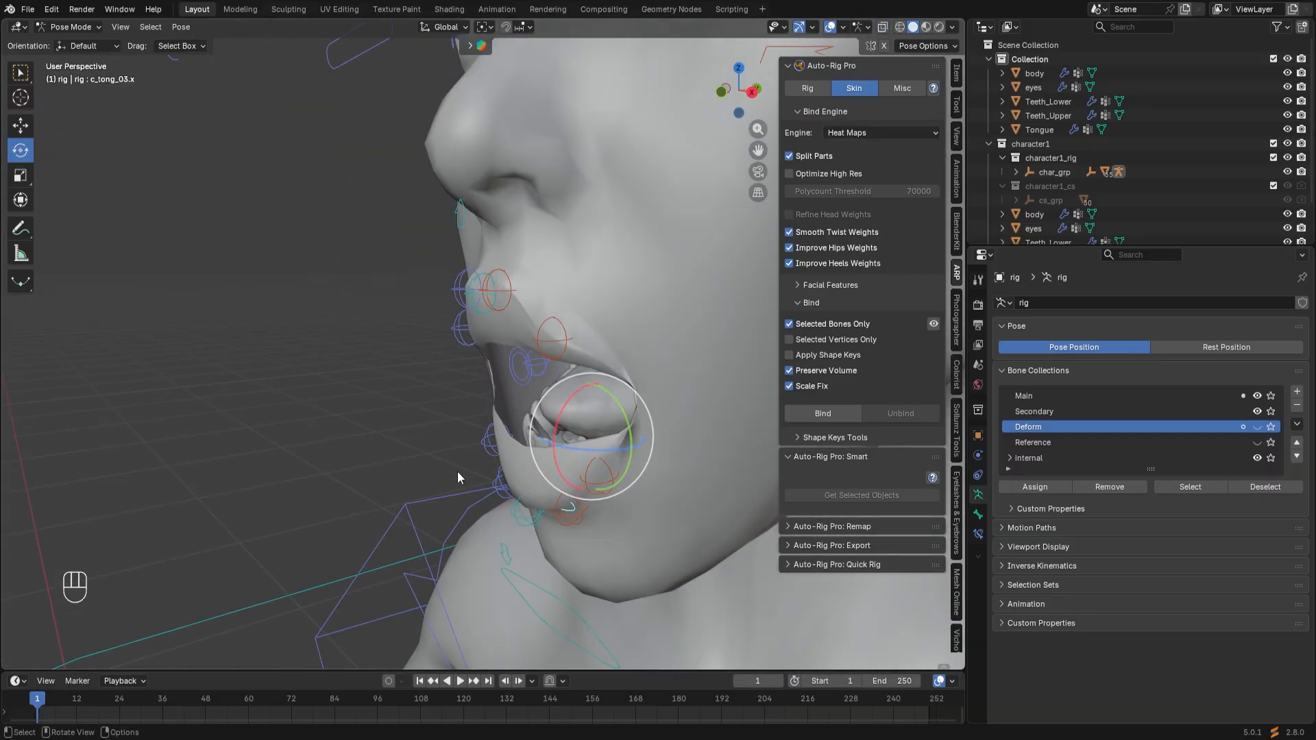
pyautogui.press('g')
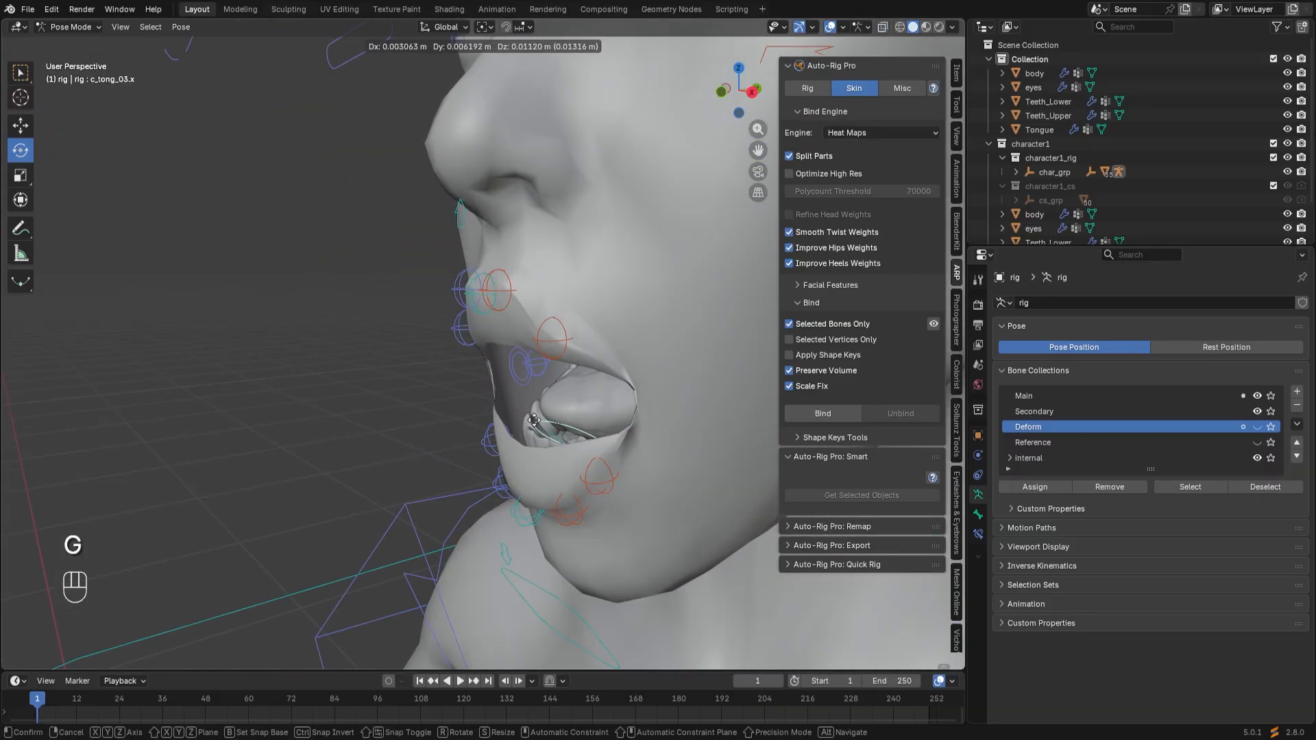
pyautogui.click(445, 410)
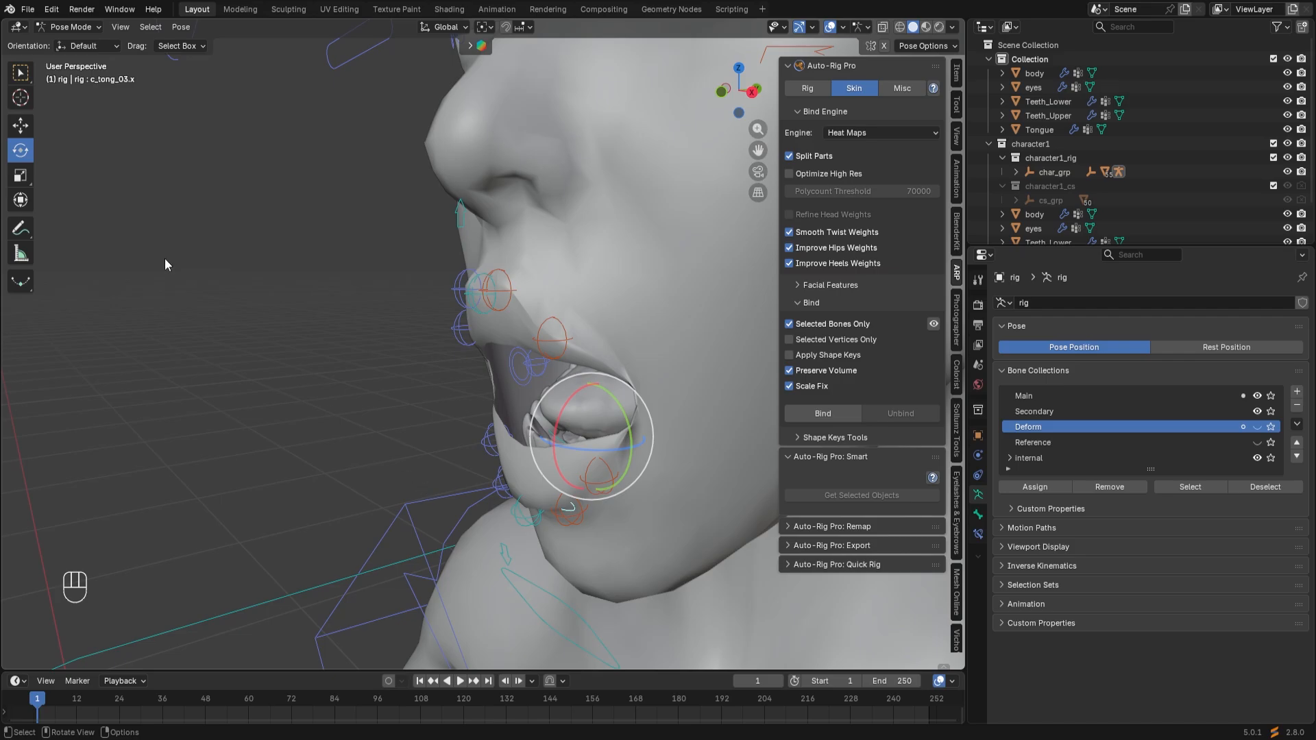
# Select all pose controls, clear their transforms to close the mouth, and return the rig to Object Mode.
pyautogui.moveTo(281, 454); pyautogui.dragTo(373, 446, button='middle')
pyautogui.press('a')
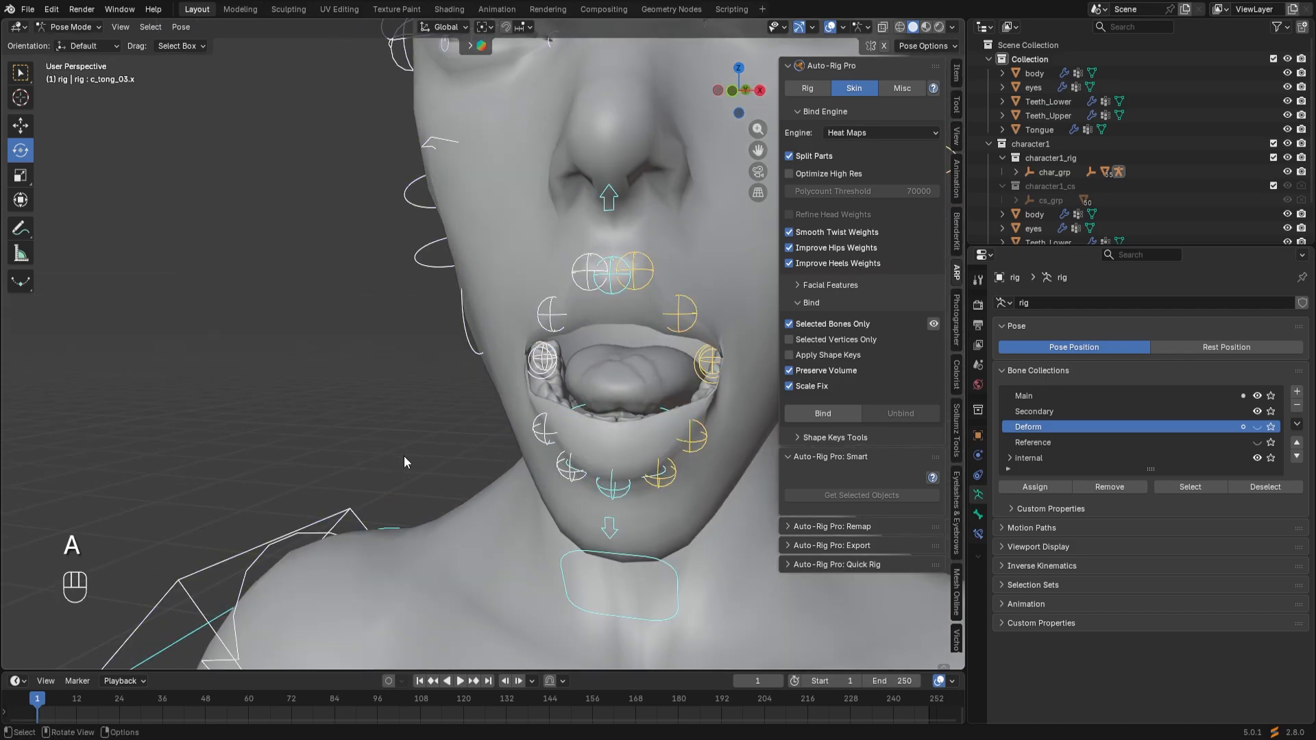
pyautogui.rightClick(620, 494)
pyautogui.click(620, 494)
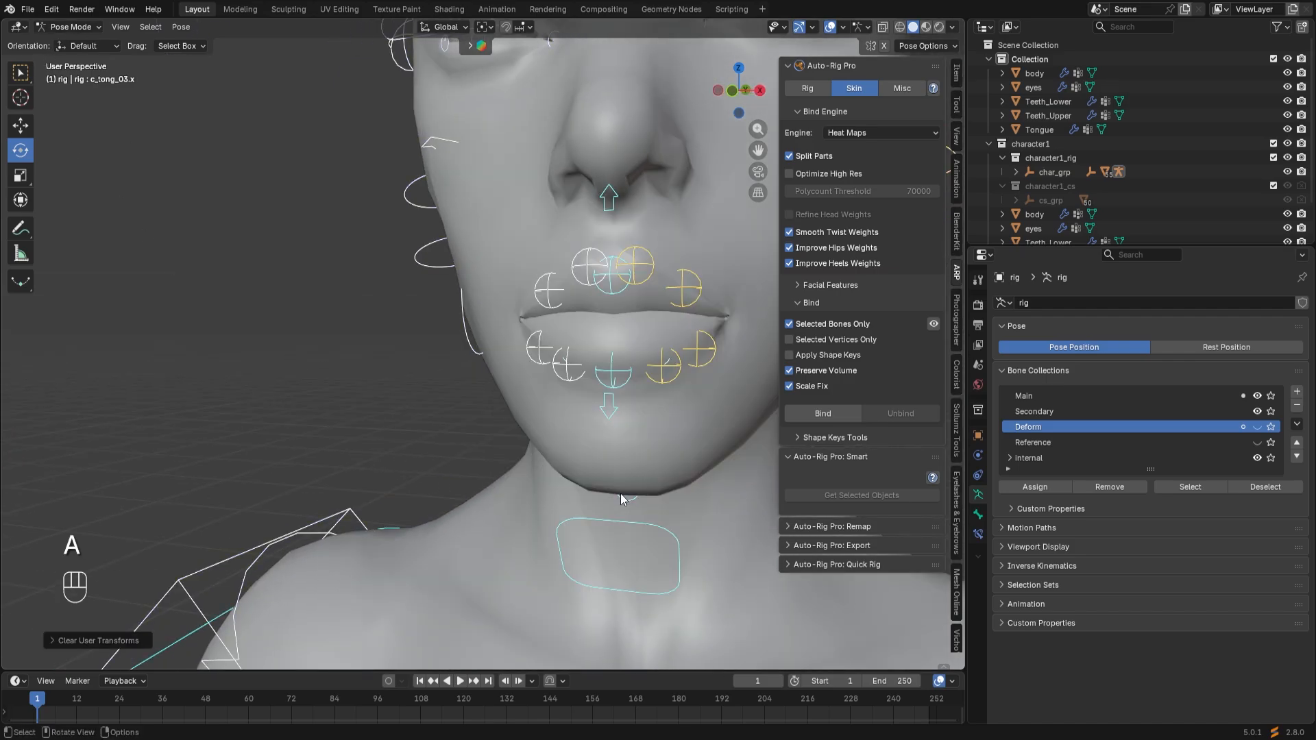
pyautogui.click(72, 27)
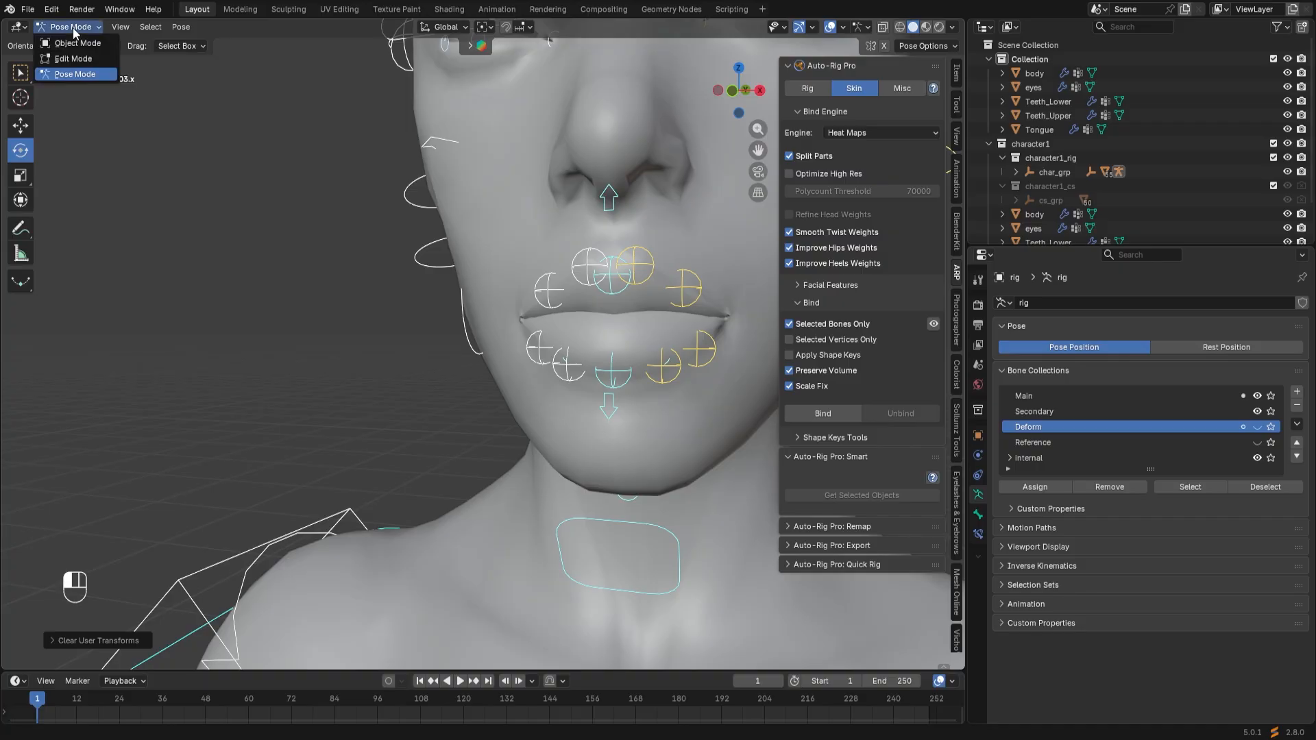
pyautogui.click(76, 45)
# Hide the body, eyes, Teeth_Lower and Teeth_Upper meshes so only the Tongue mesh stays visible with the rig.
pyautogui.moveTo(372, 462); pyautogui.dragTo(237, 475, button='middle')
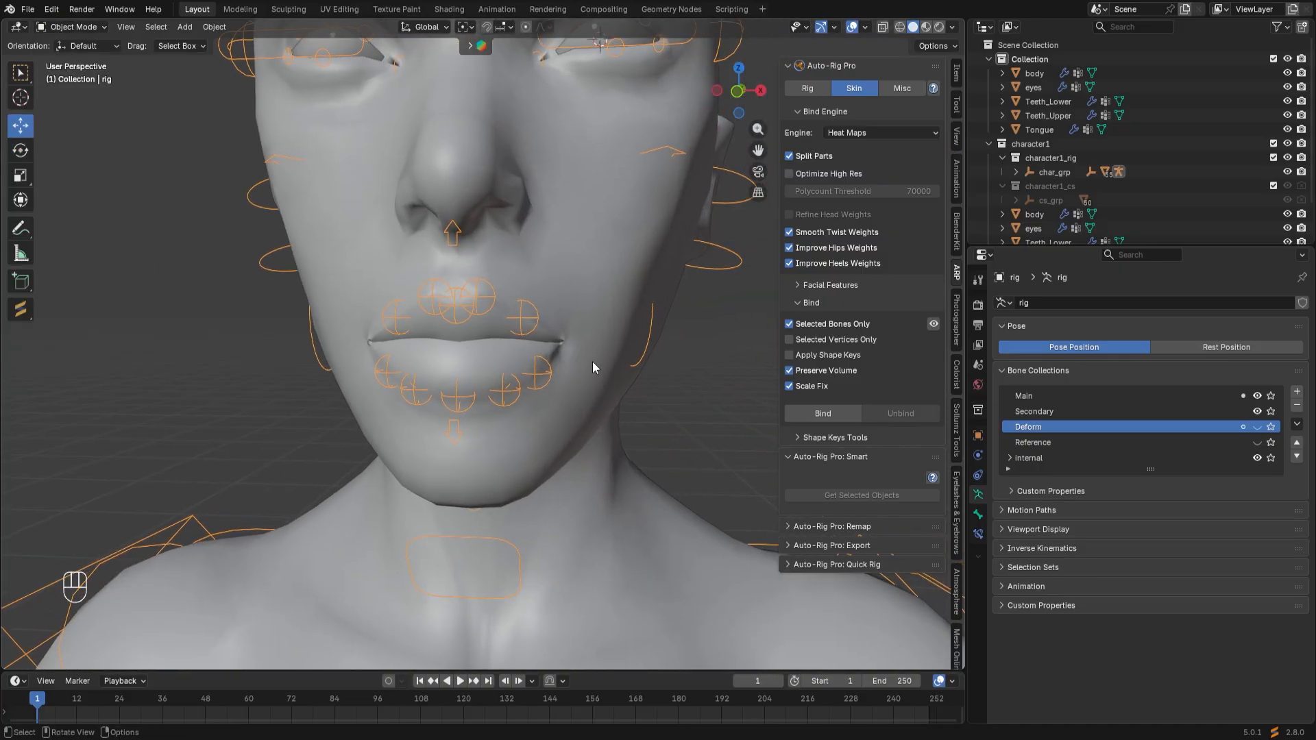
pyautogui.click(1286, 74)
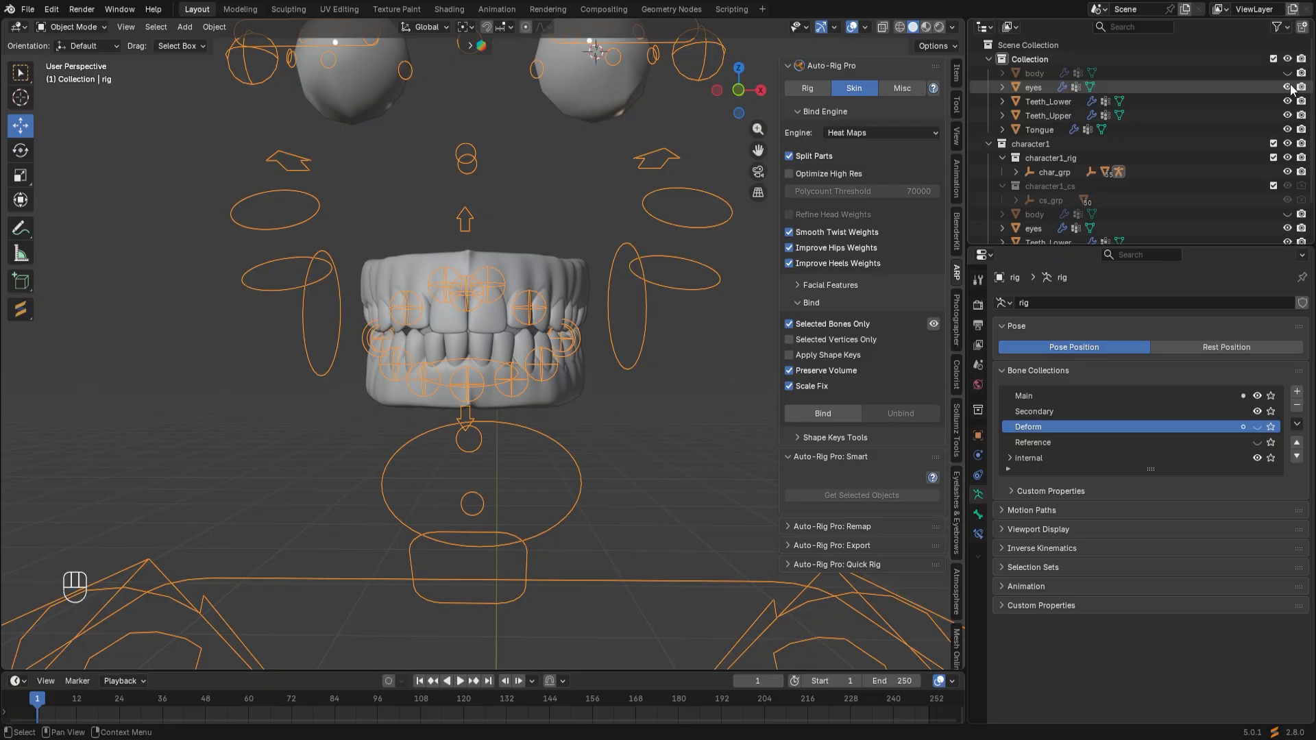
pyautogui.click(1287, 87)
pyautogui.click(1287, 101)
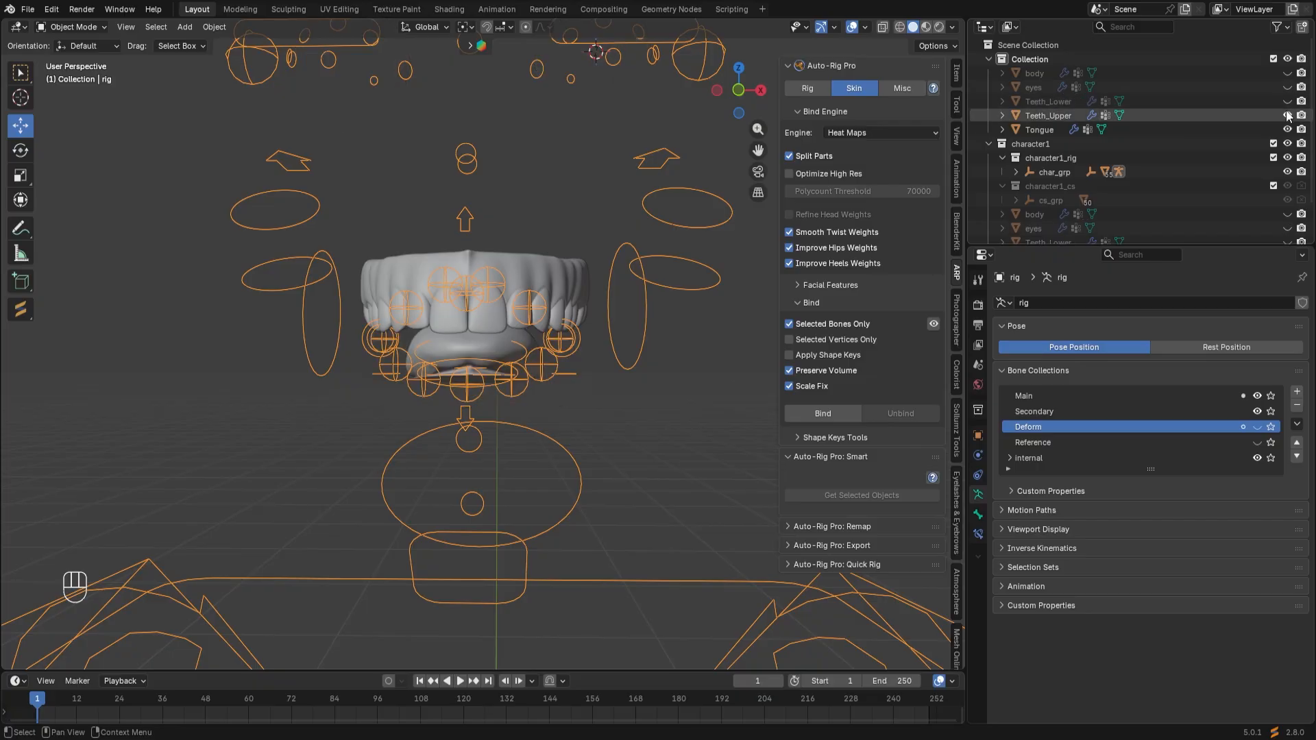
pyautogui.click(1287, 115)
# Hide the rig's Main and Secondary bone collections, show the Deform collection, and turn on X-ray display.
pyautogui.moveTo(492, 445); pyautogui.dragTo(345, 480, button='middle')
pyautogui.click(1256, 395)
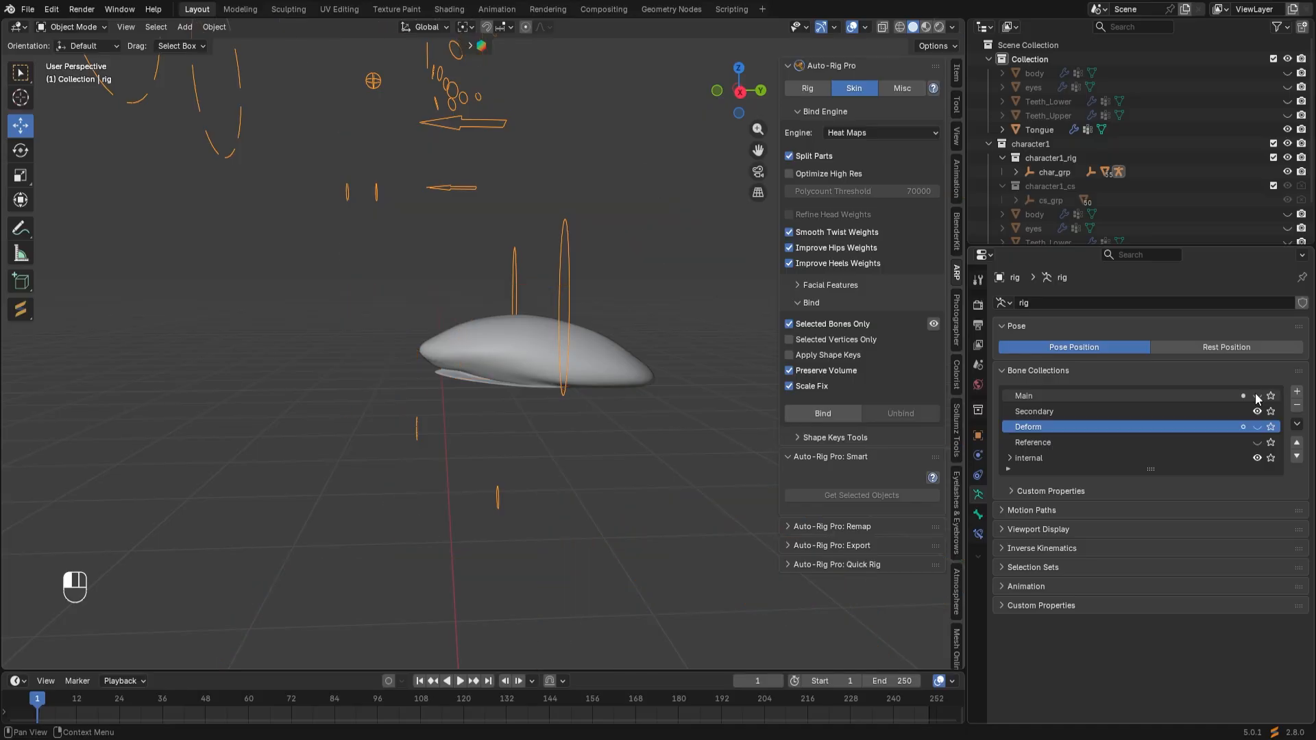
pyautogui.click(1256, 411)
pyautogui.click(1258, 426)
pyautogui.moveTo(528, 478); pyautogui.dragTo(547, 454, button='middle')
pyautogui.click(883, 27)
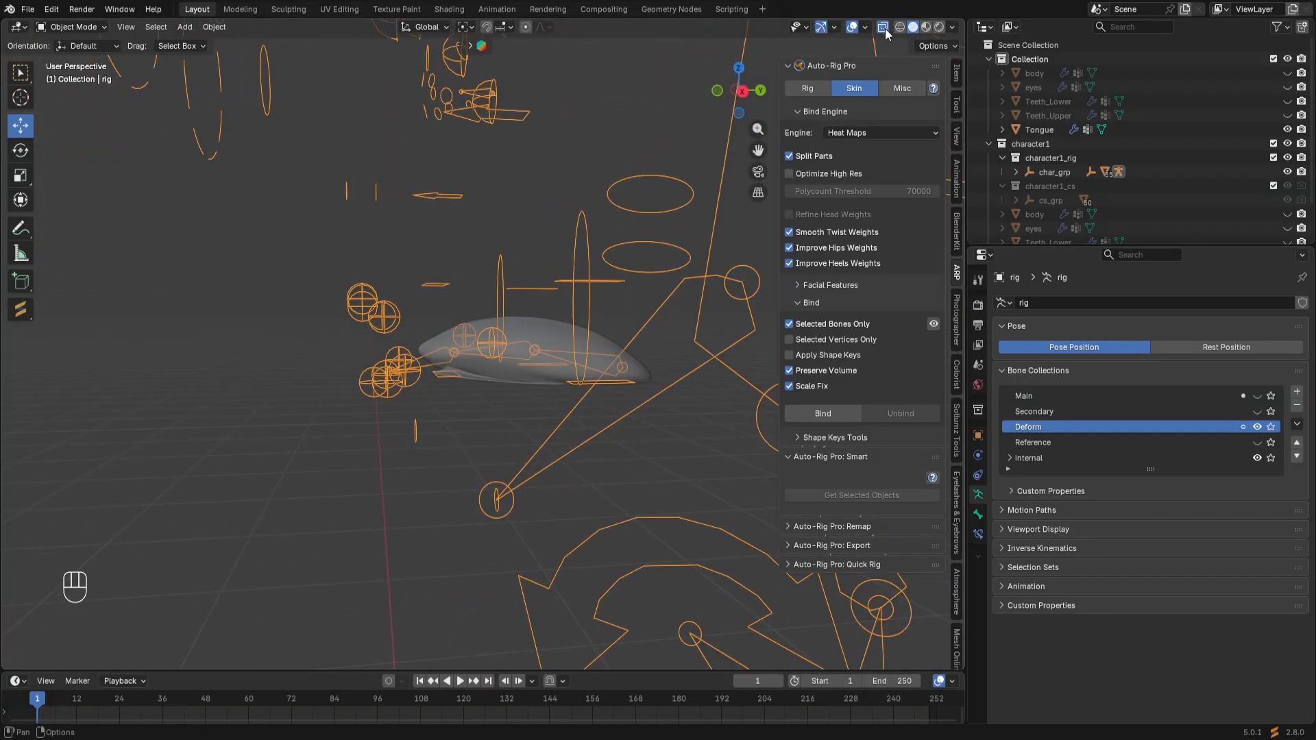
pyautogui.moveTo(400, 466)
pyautogui.mouseDown(button='middle')
pyautogui.moveTo(373, 479)
pyautogui.moveTo(385, 480)
pyautogui.mouseUp(button='middle')
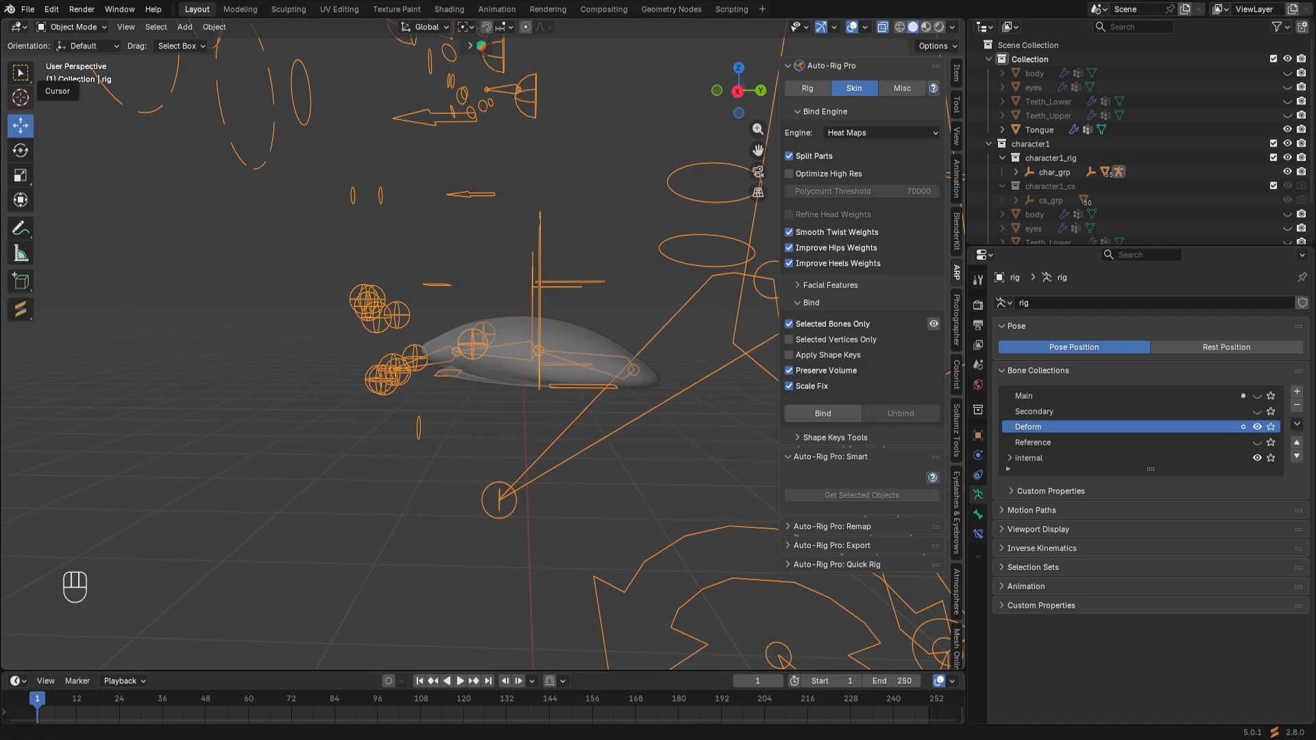
# Switch the rig to Pose Mode and select the tongue deform bones tong_03.x, tong_02.x and tong_01.x.
pyautogui.click(81, 27)
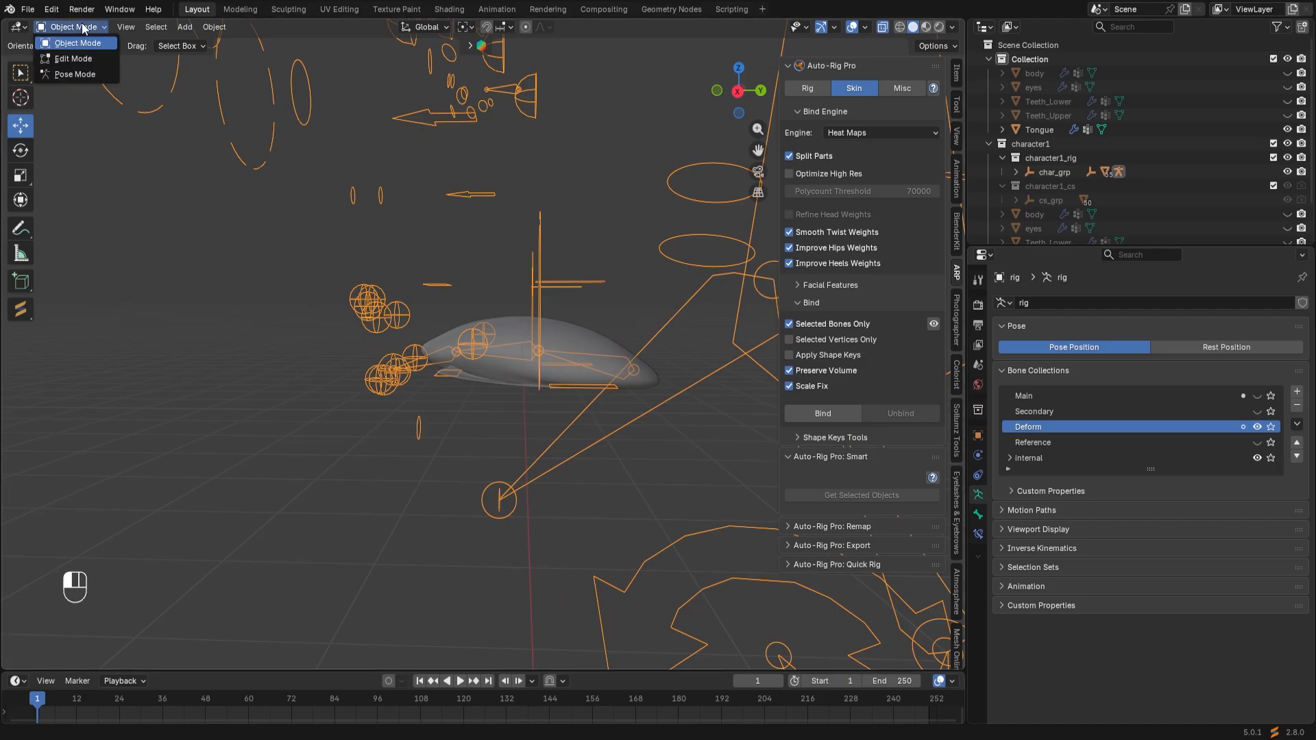
pyautogui.click(81, 72)
pyautogui.scroll(2, 311, 477)
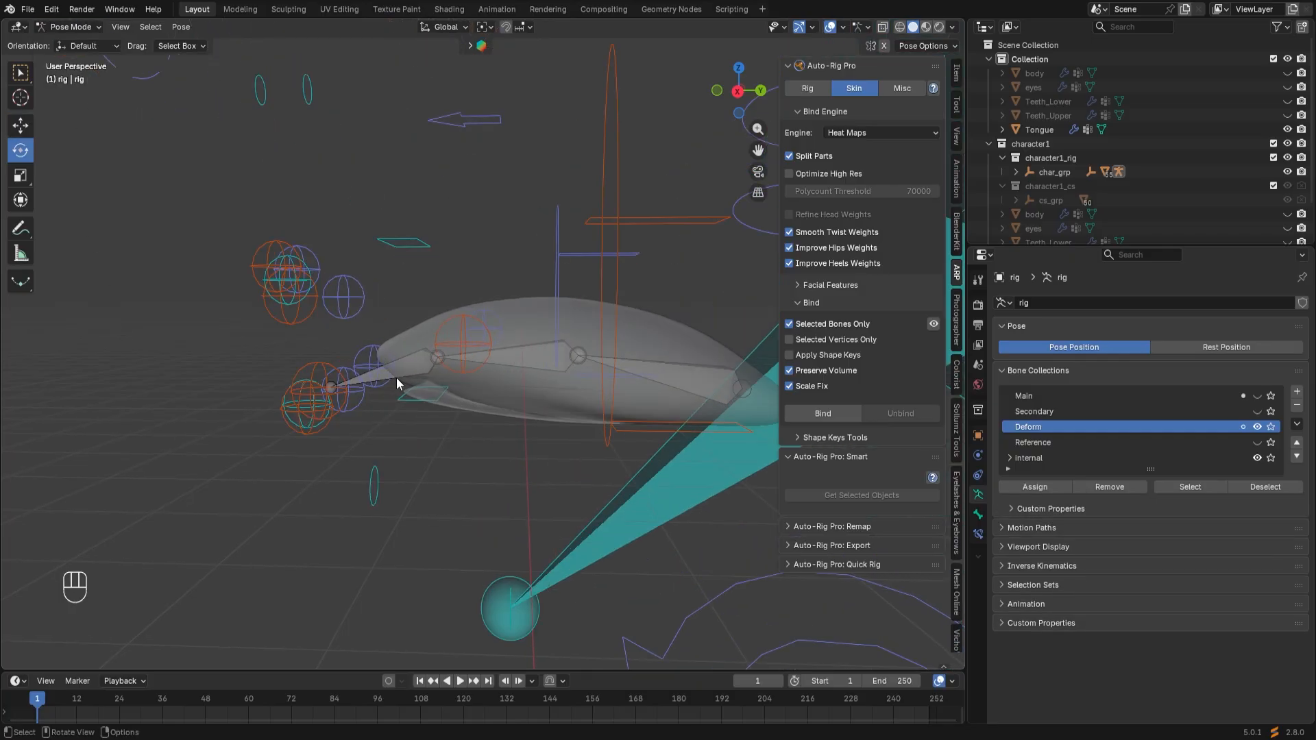
pyautogui.click(414, 359)
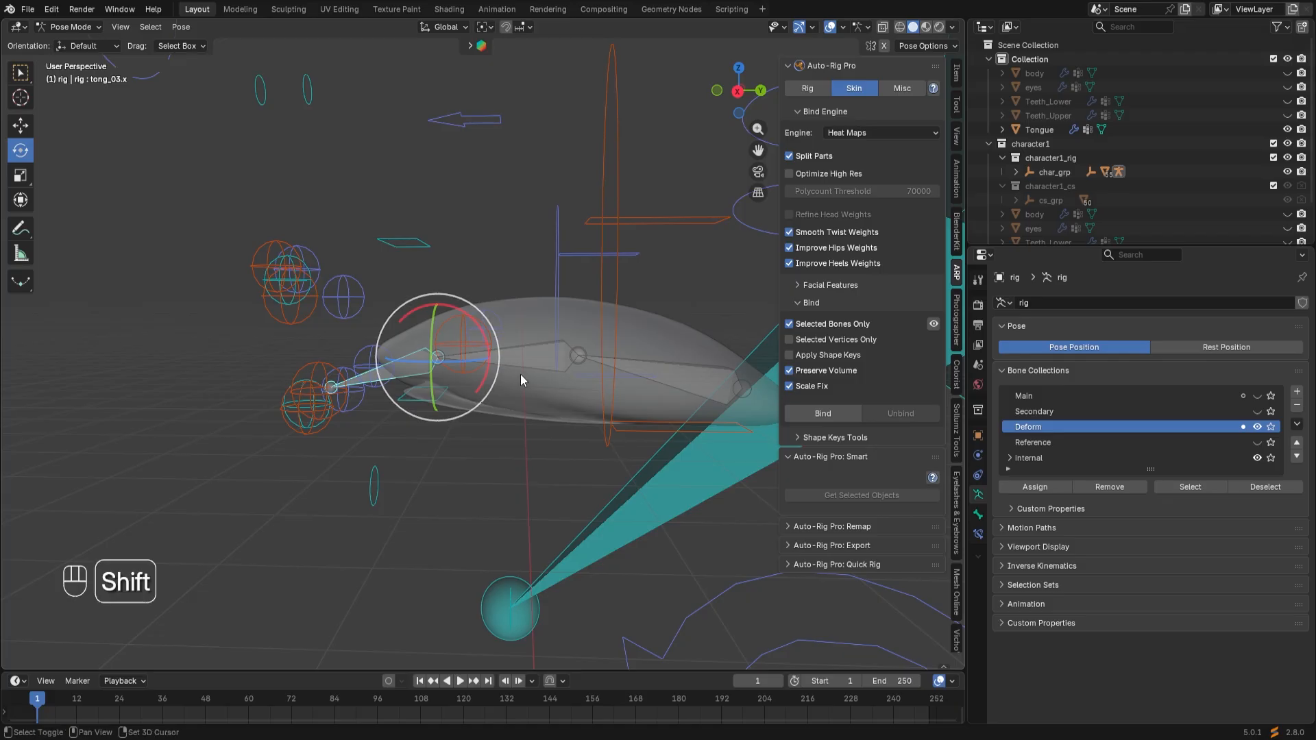
pyautogui.keyDown('shift'); pyautogui.click(534, 359); pyautogui.keyUp('shift')
pyautogui.keyDown('shift'); pyautogui.click(695, 374); pyautogui.keyUp('shift')
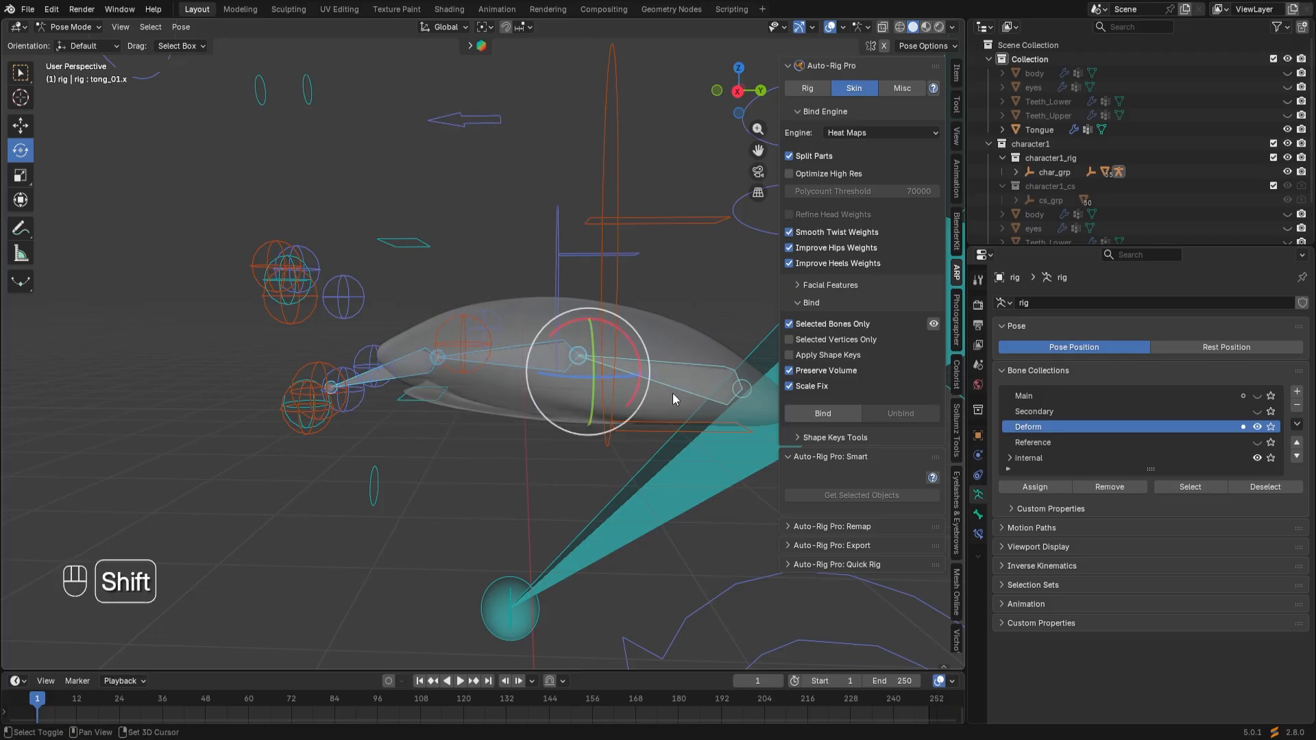
# Return to Object Mode, select the Tongue mesh and delete all of its vertex groups.
pyautogui.click(78, 26)
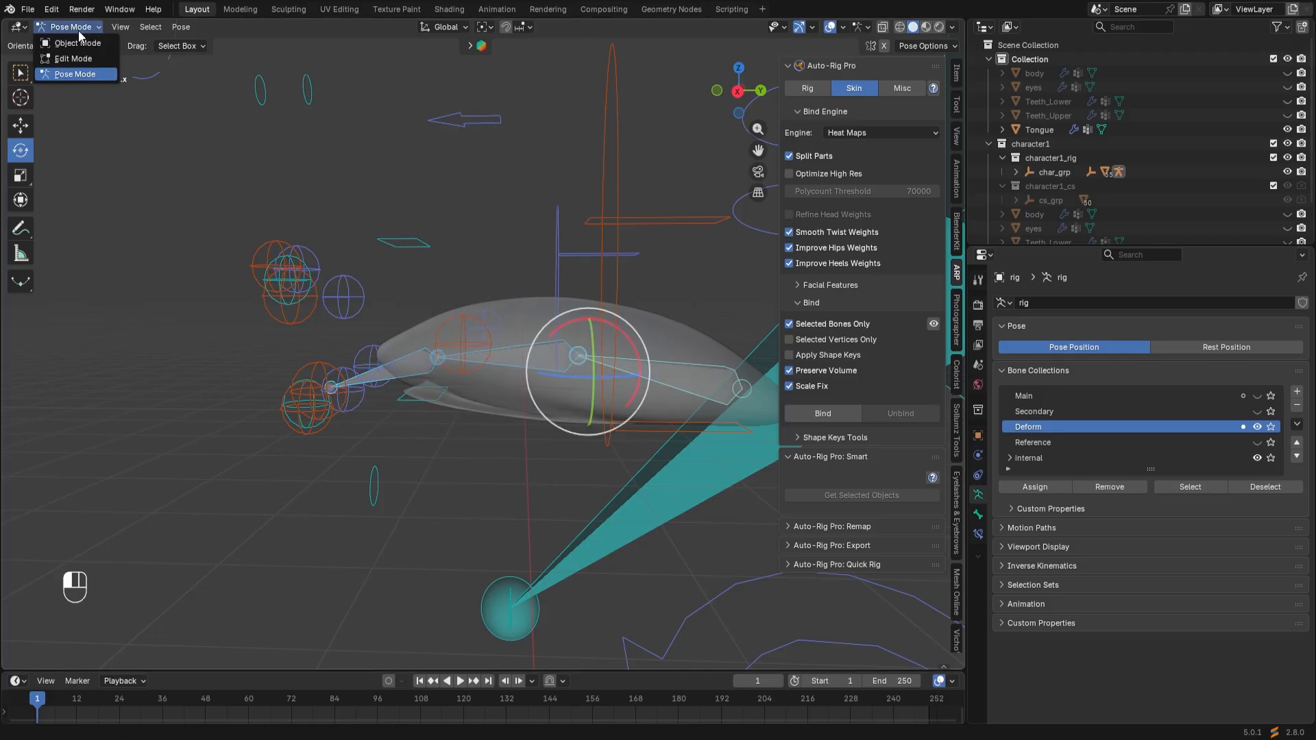
pyautogui.click(80, 44)
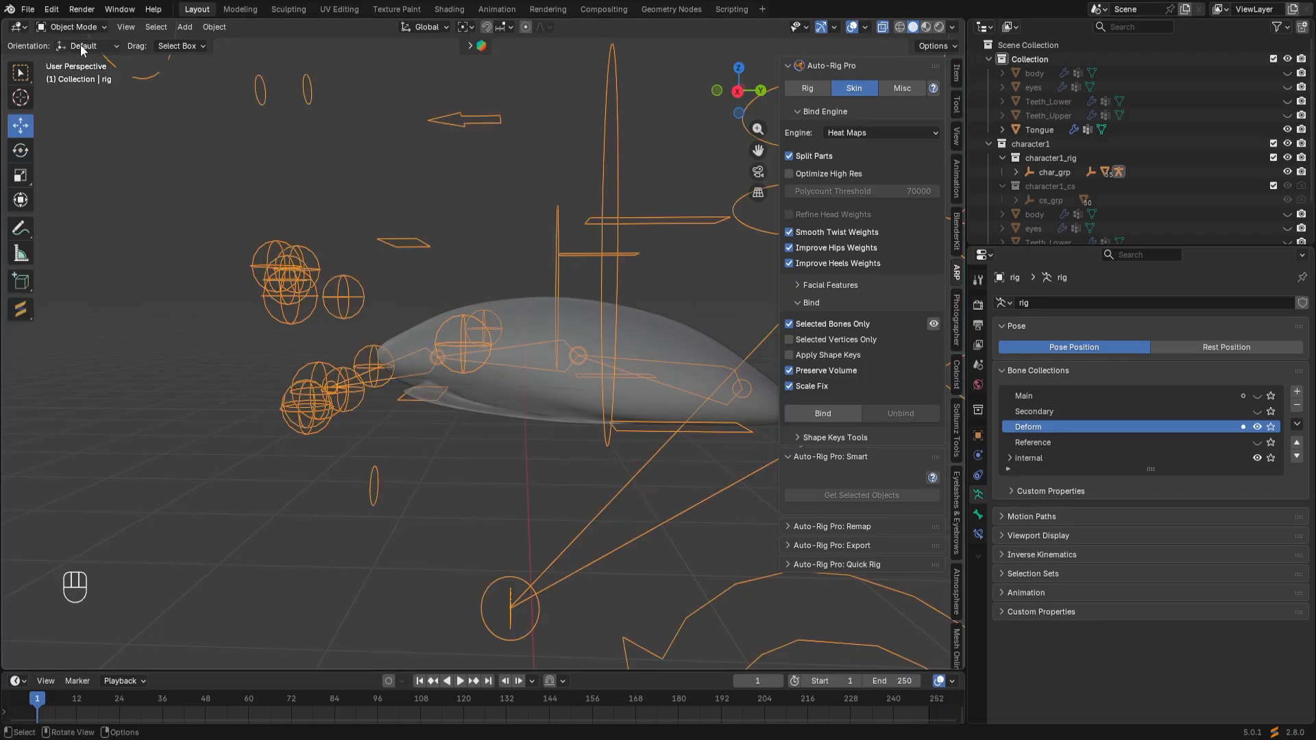
pyautogui.click(532, 391)
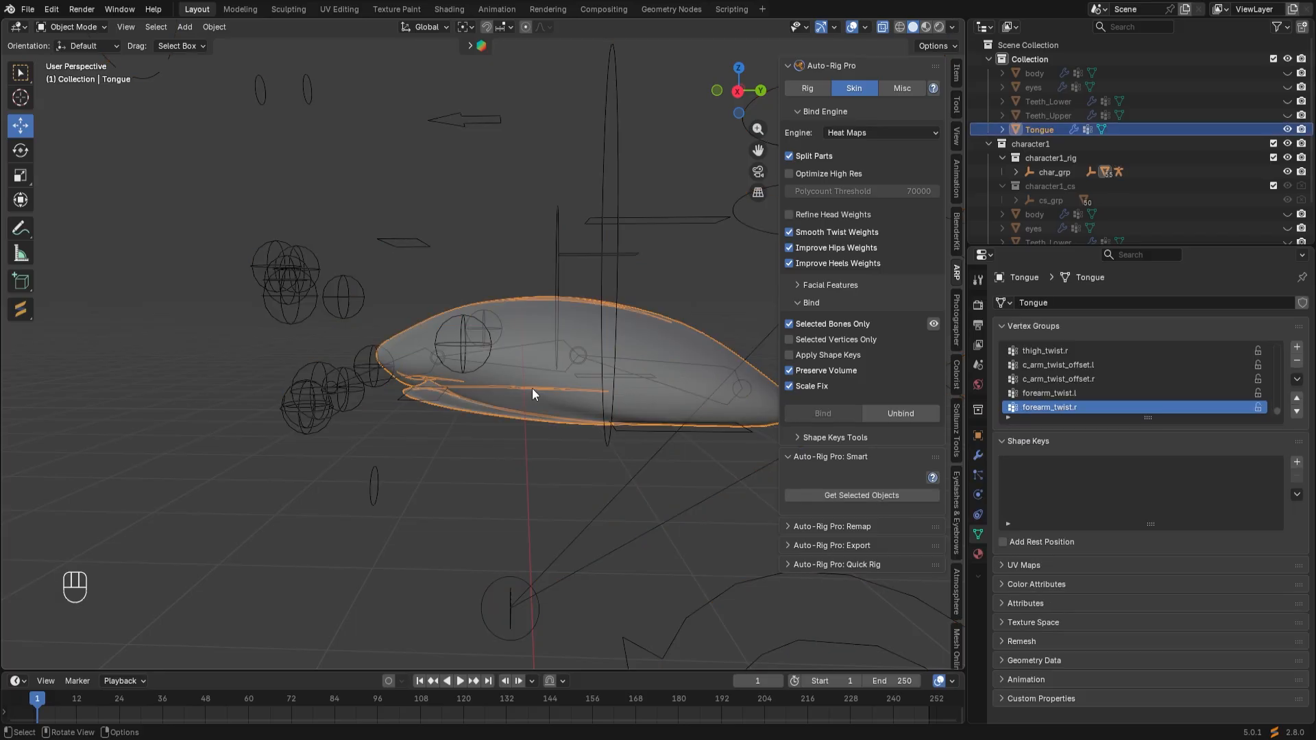
pyautogui.click(1296, 379)
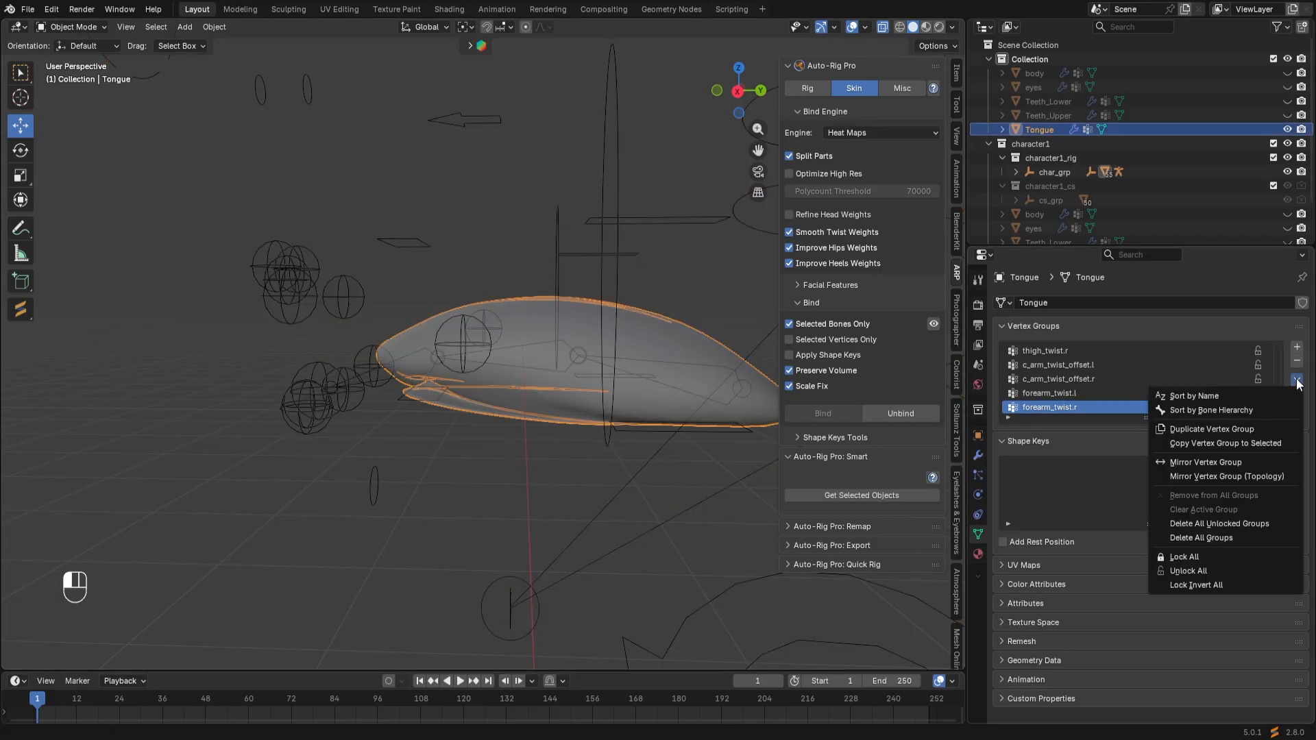
pyautogui.click(1216, 536)
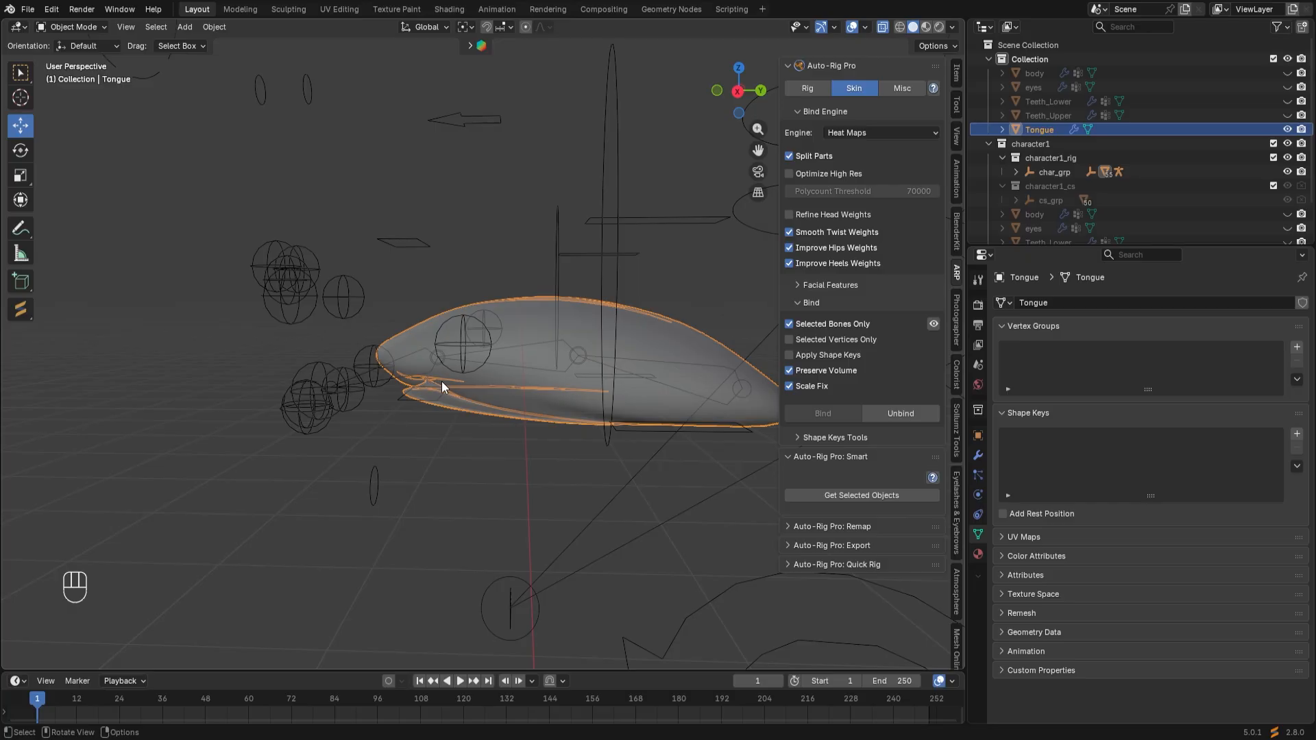
# Put the rig back in Pose Mode and reselect its three tongue deform bones from tip to root.
pyautogui.click(344, 401)
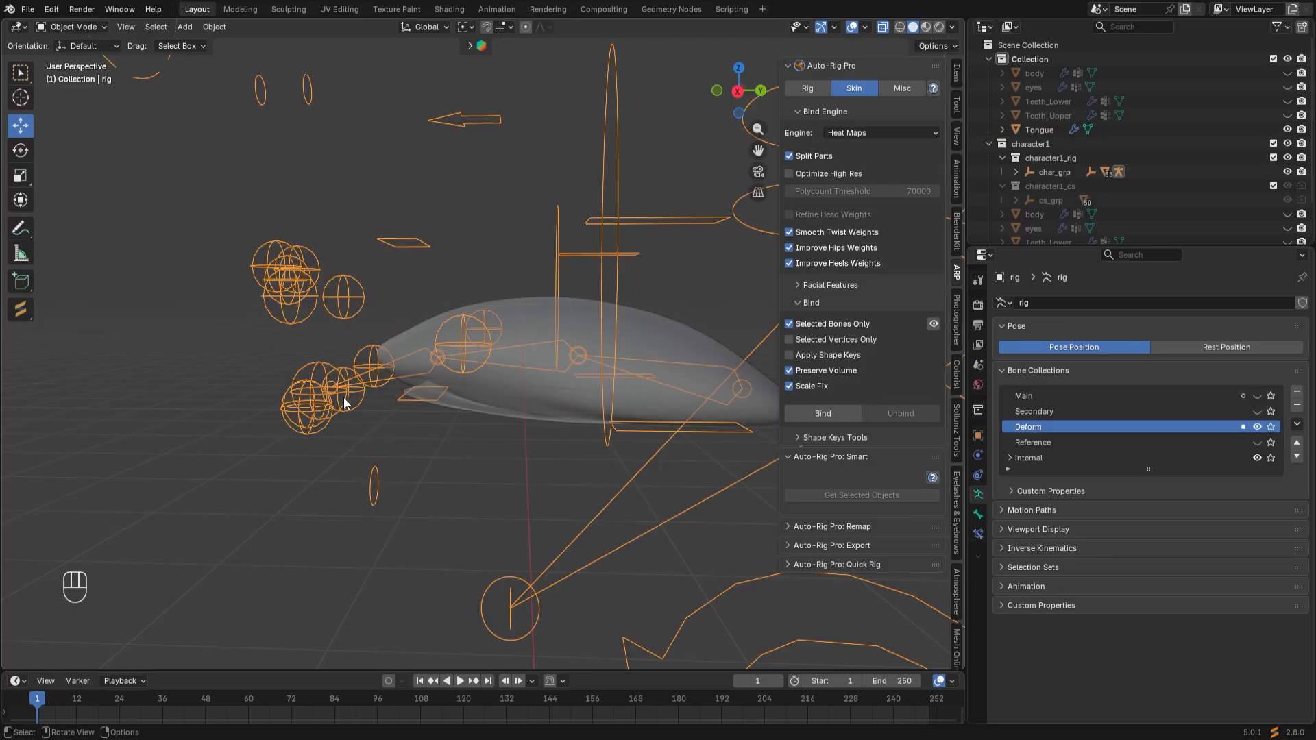
pyautogui.click(75, 28)
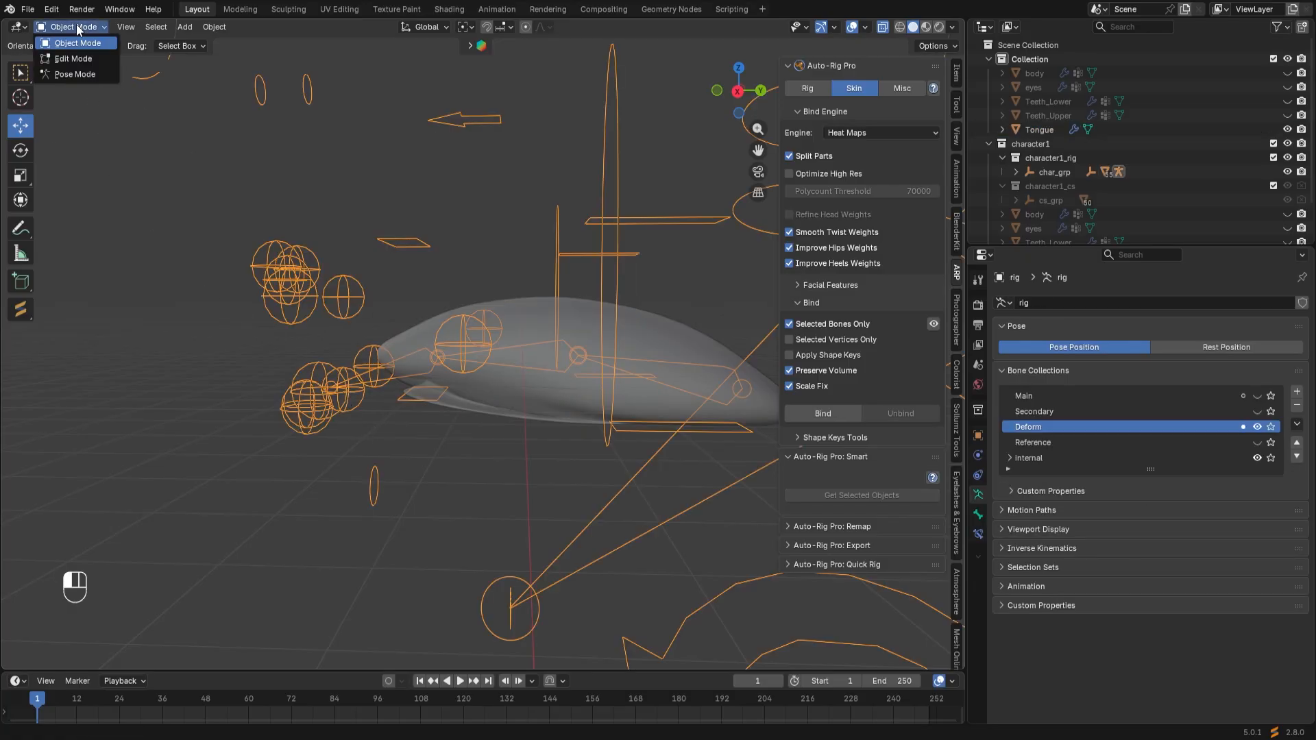
pyautogui.click(79, 74)
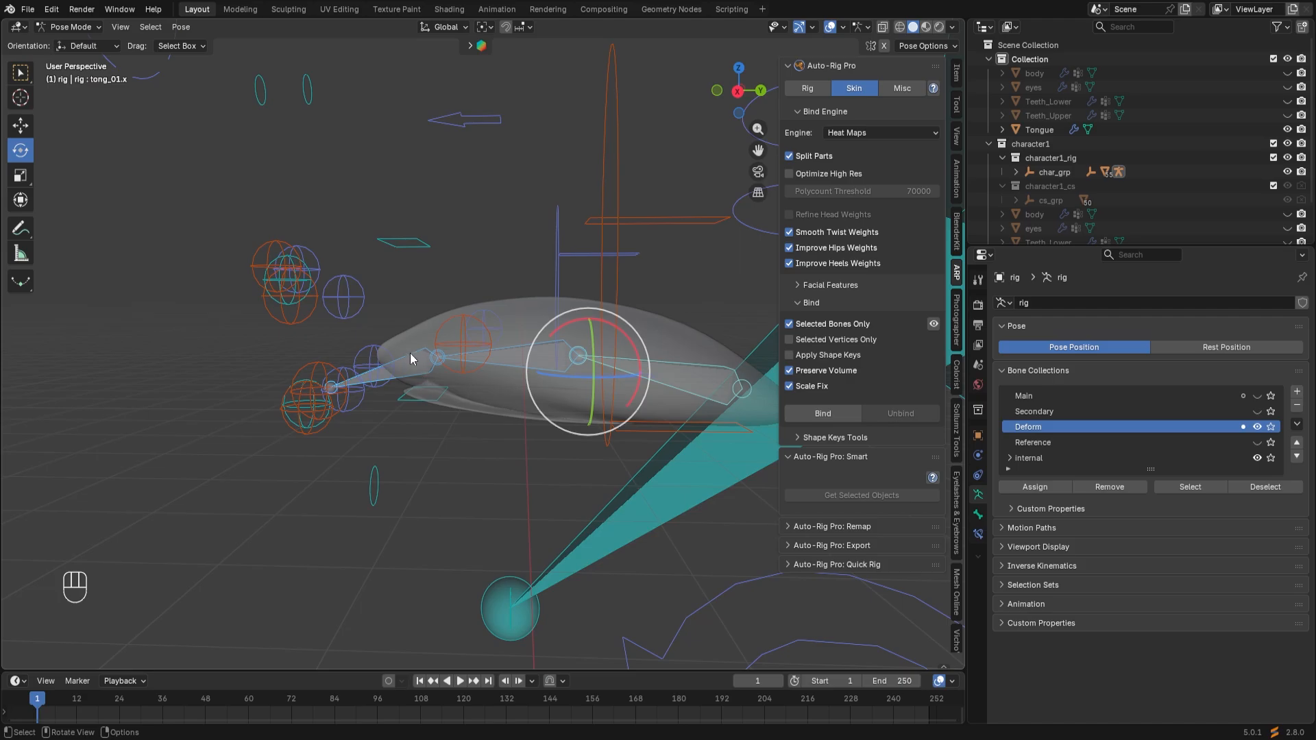
pyautogui.click(407, 373)
pyautogui.keyDown('shift'); pyautogui.click(556, 361); pyautogui.keyUp('shift')
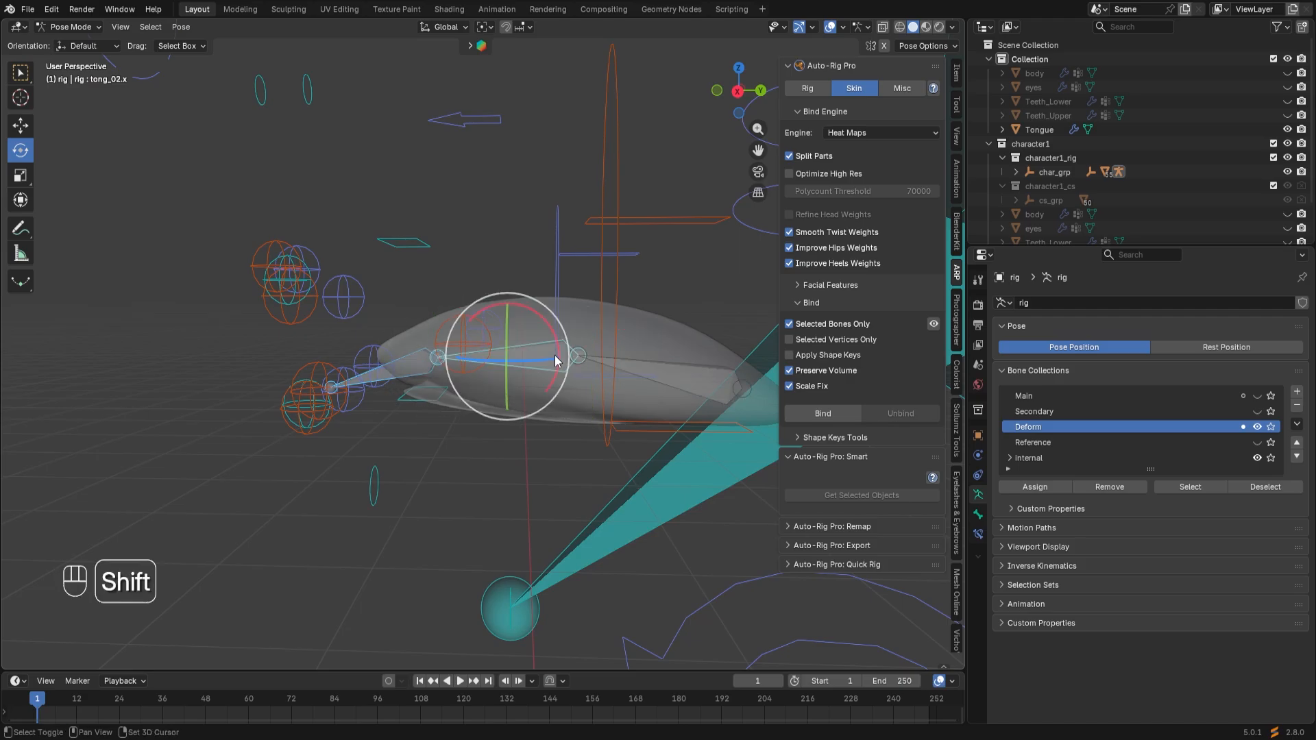
pyautogui.keyDown('shift'); pyautogui.click(660, 371); pyautogui.keyUp('shift')
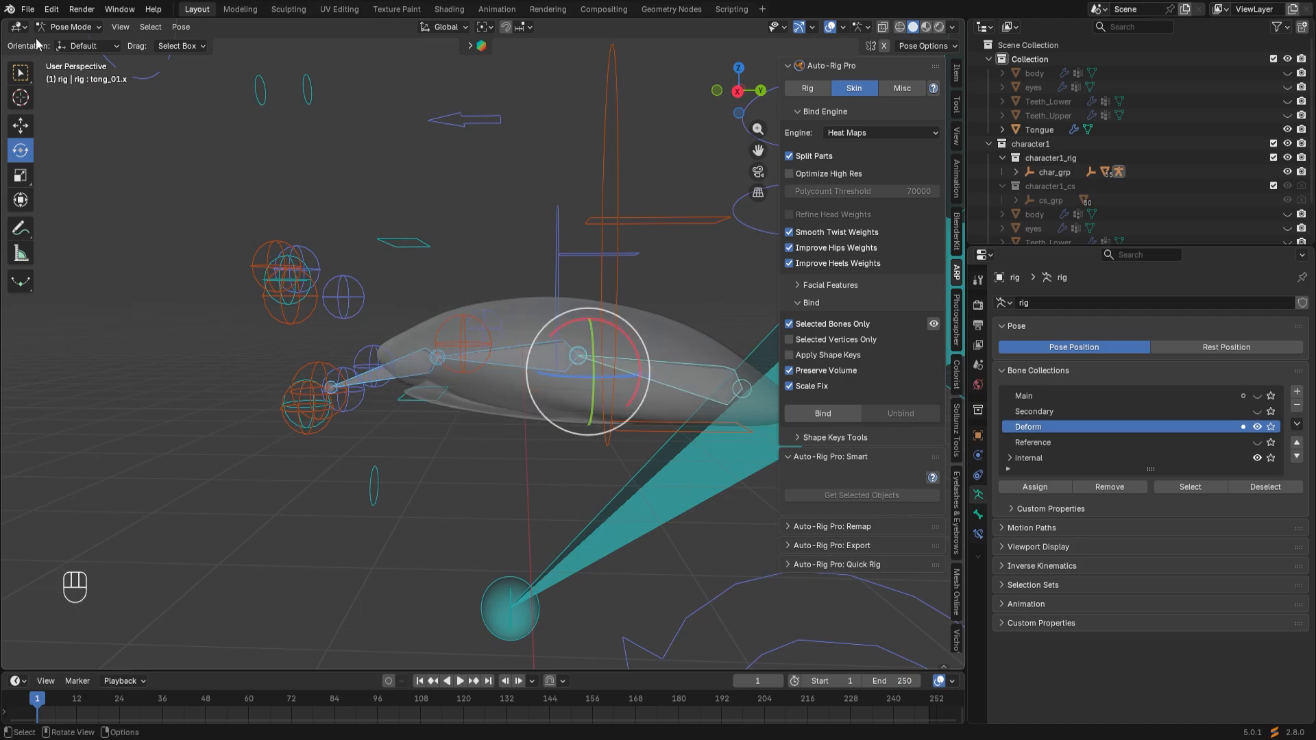
# In Object Mode, select the Tongue mesh with the rig active and bind it using Selected Bones Only.
pyautogui.click(72, 27)
pyautogui.click(74, 40)
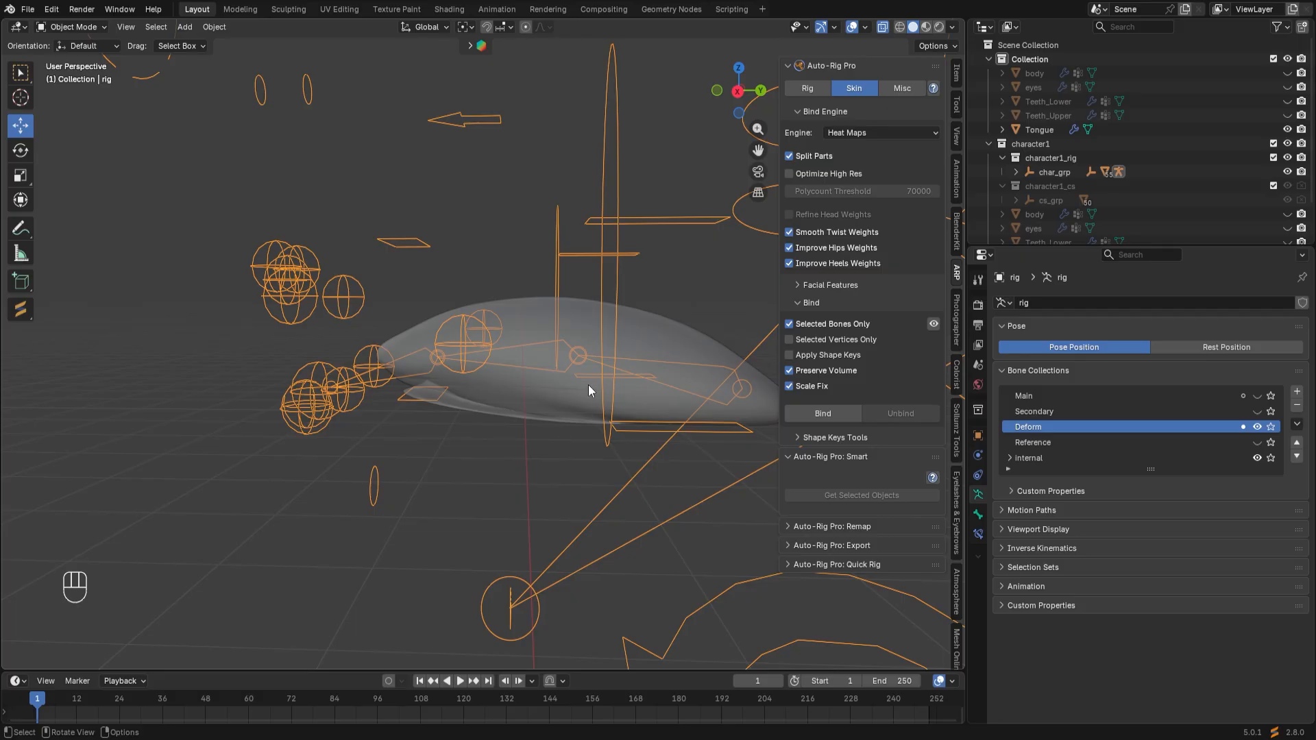
pyautogui.click(532, 317)
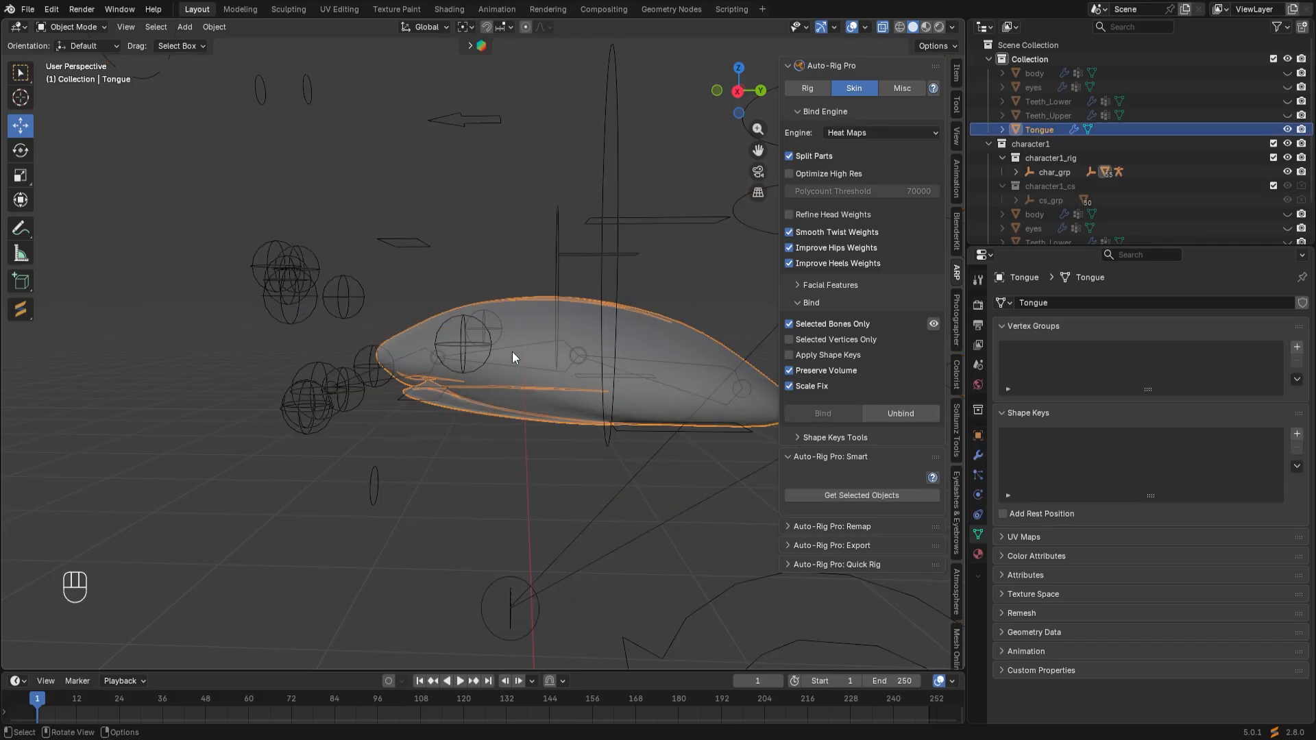
pyautogui.keyDown('shift'); pyautogui.click(306, 418); pyautogui.keyUp('shift')
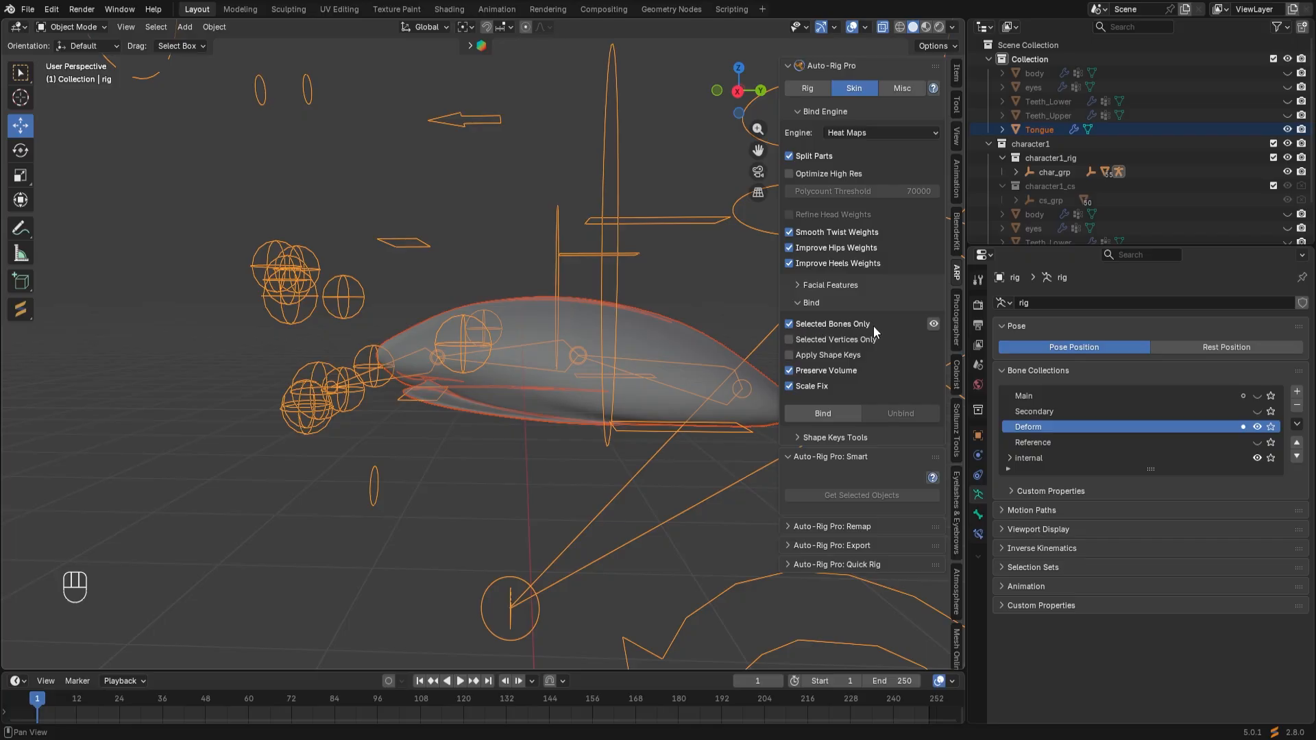
pyautogui.click(836, 411)
# Hide the rig's Deform bone collection and show the Secondary and Main collections again.
pyautogui.click(1256, 426)
pyautogui.click(1257, 411)
pyautogui.click(1257, 396)
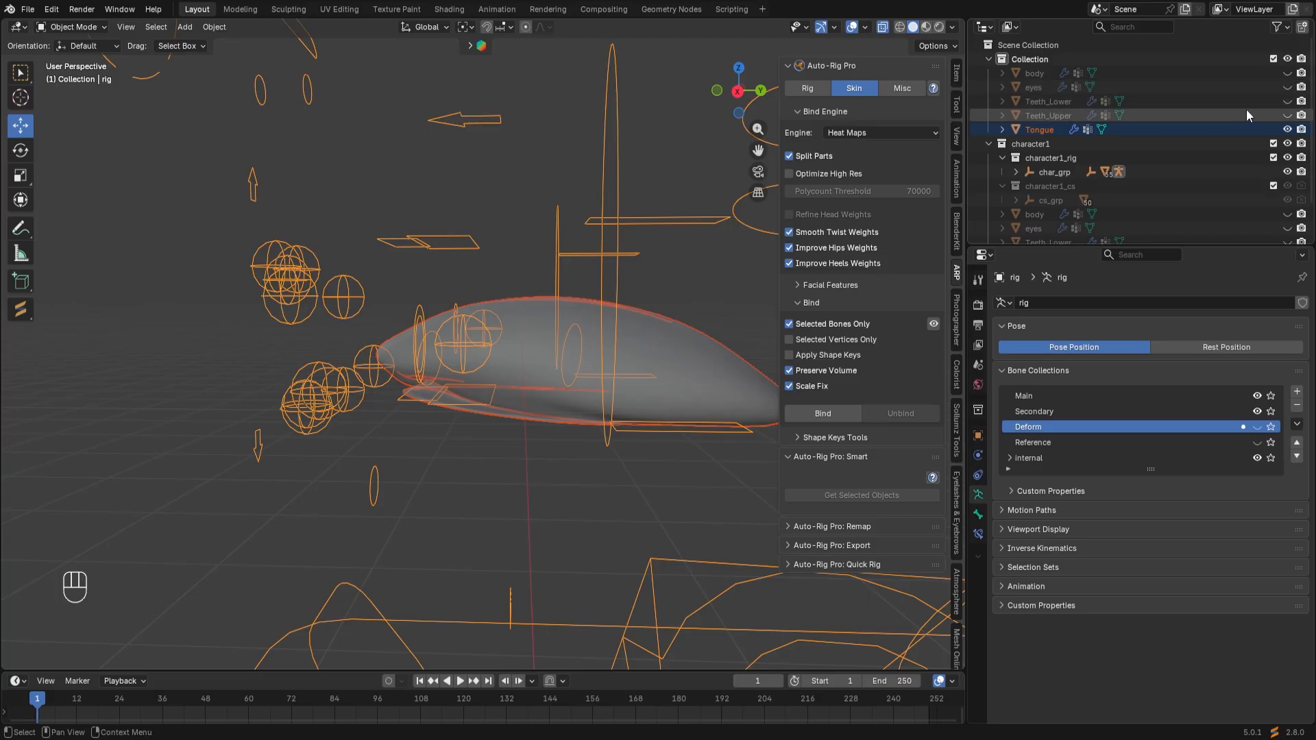
# Unhide Teeth_Upper, Teeth_Lower, eyes and body, and turn off X-ray display.
pyautogui.click(1287, 115)
pyautogui.click(1287, 101)
pyautogui.click(1287, 87)
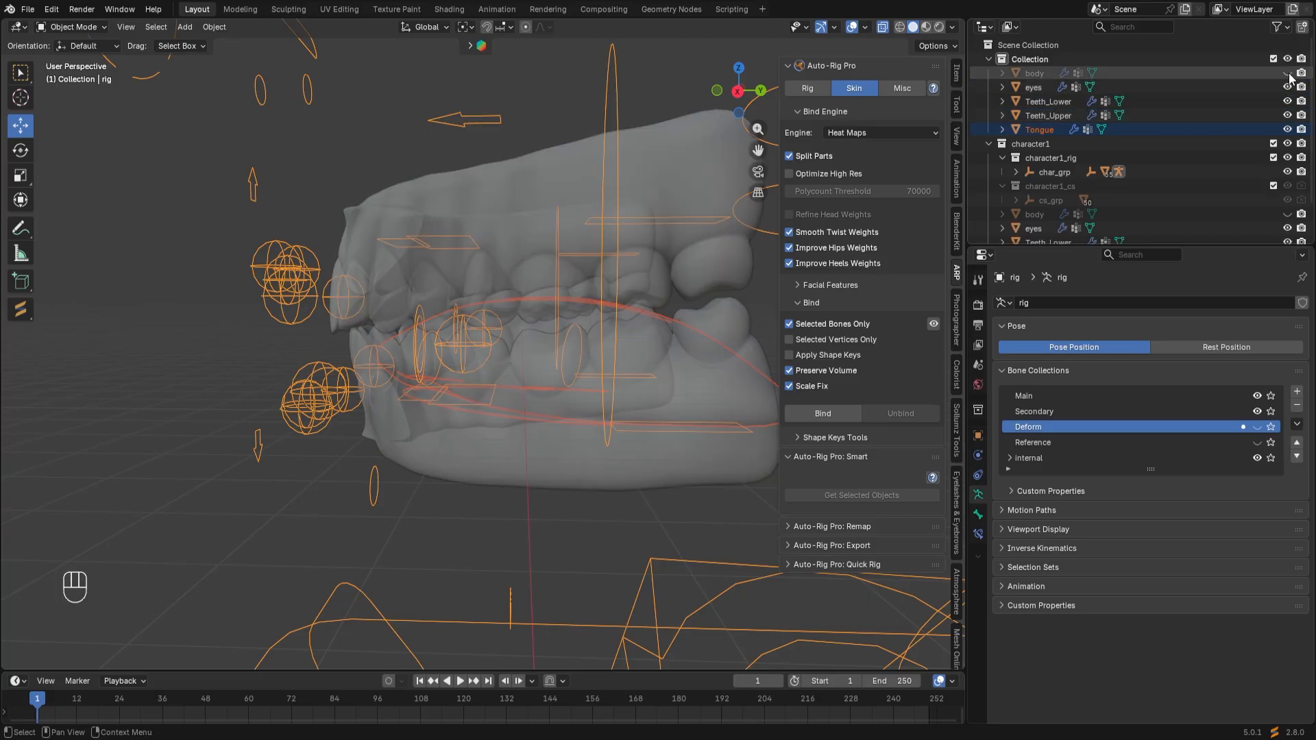
pyautogui.click(1286, 73)
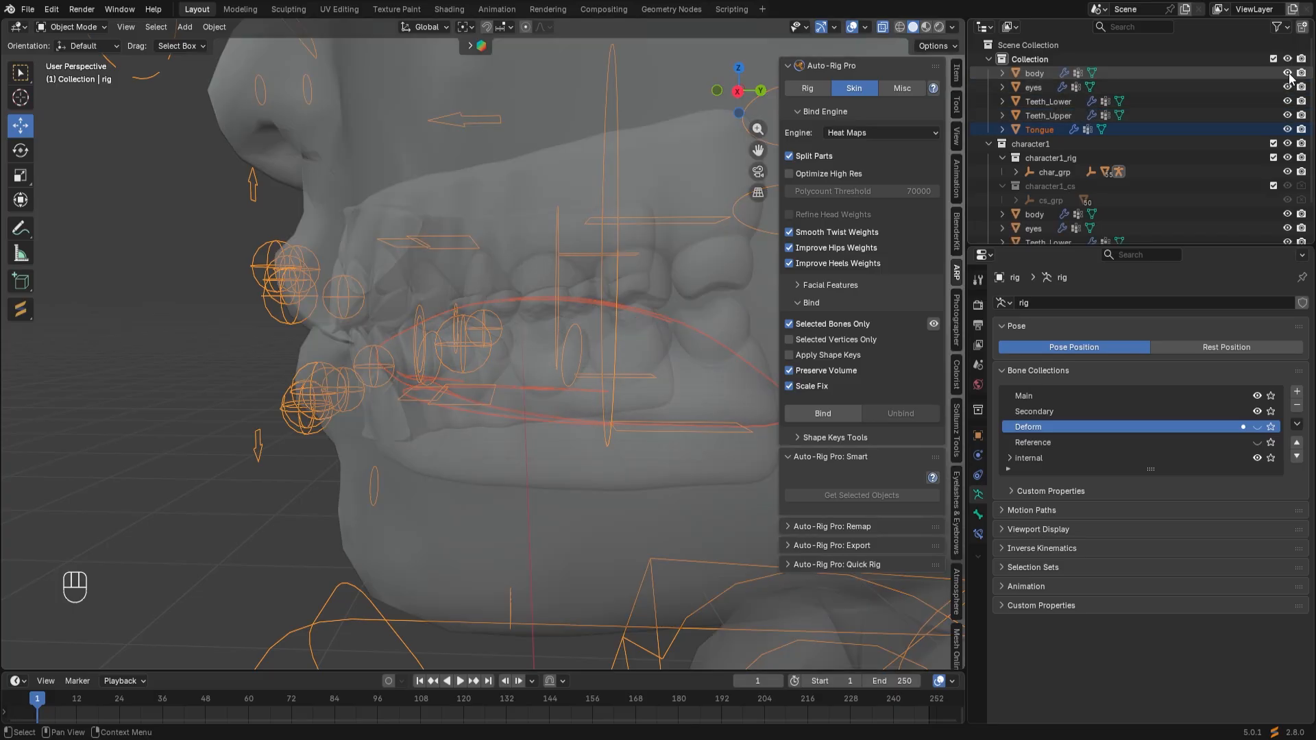
pyautogui.click(883, 28)
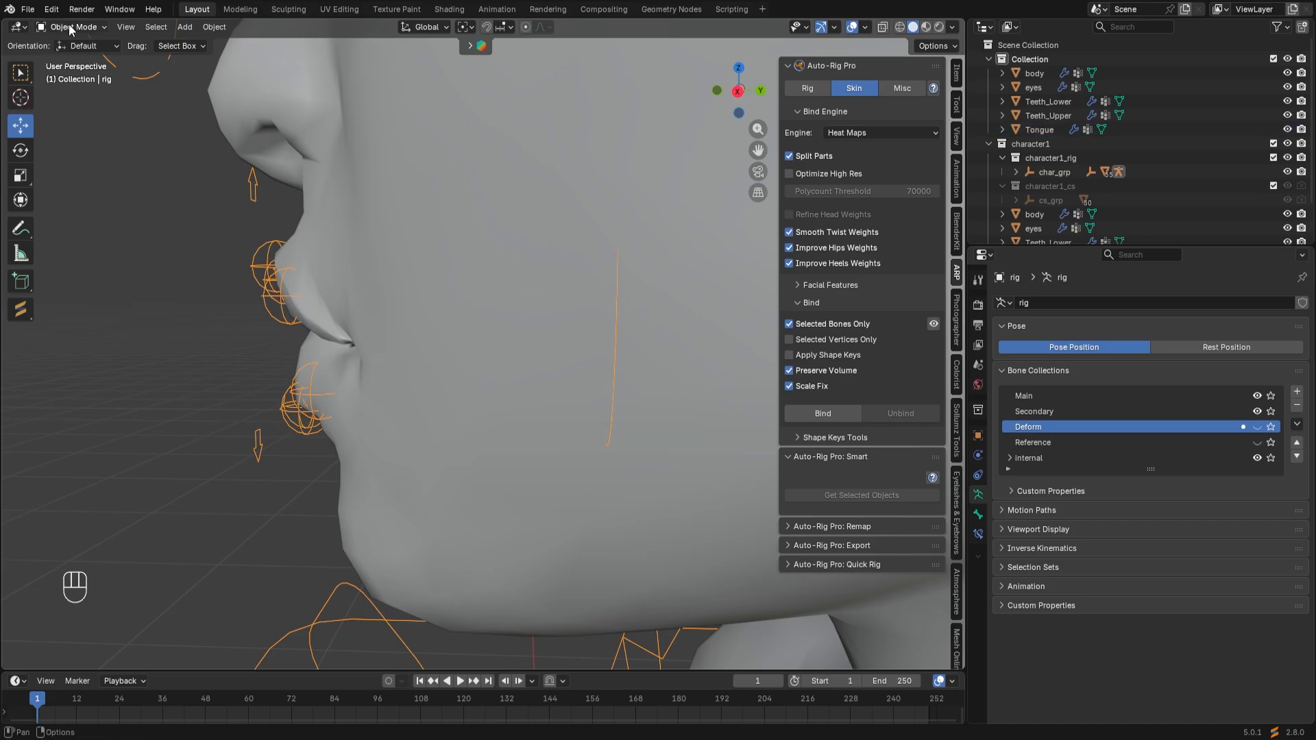
# Switch the rig to Pose Mode and move the c_jawbone.x controller below the chin down to open the mouth.
pyautogui.click(89, 29)
pyautogui.click(80, 73)
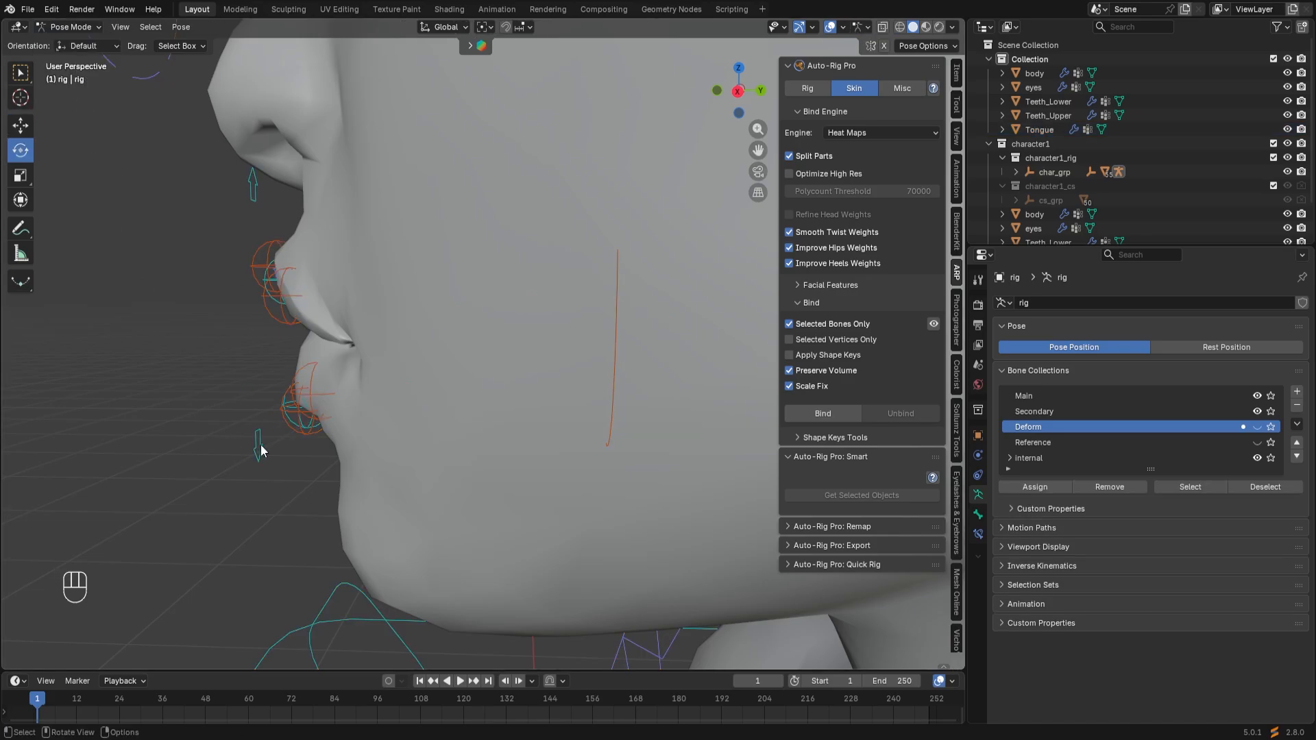
pyautogui.scroll(-4, 274, 432)
pyautogui.moveTo(295, 416); pyautogui.dragTo(429, 402, button='middle')
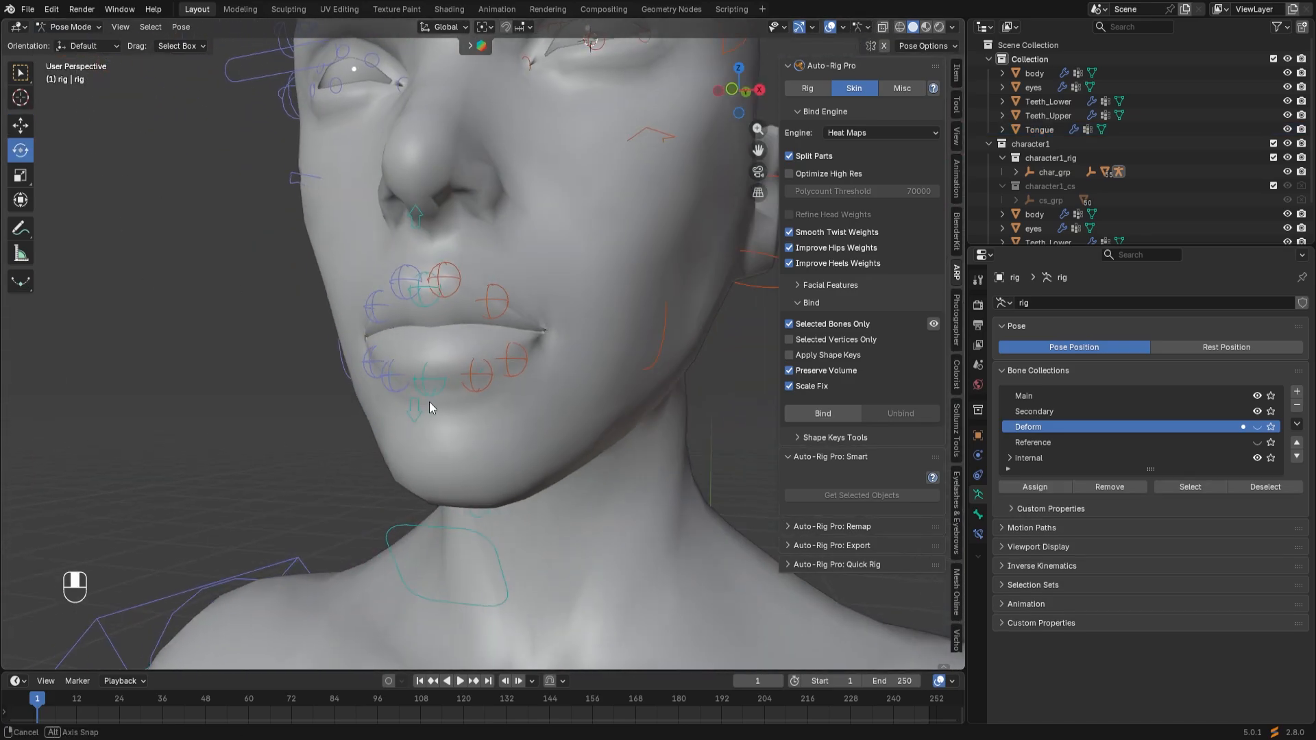
pyautogui.click(496, 606)
pyautogui.press('g')
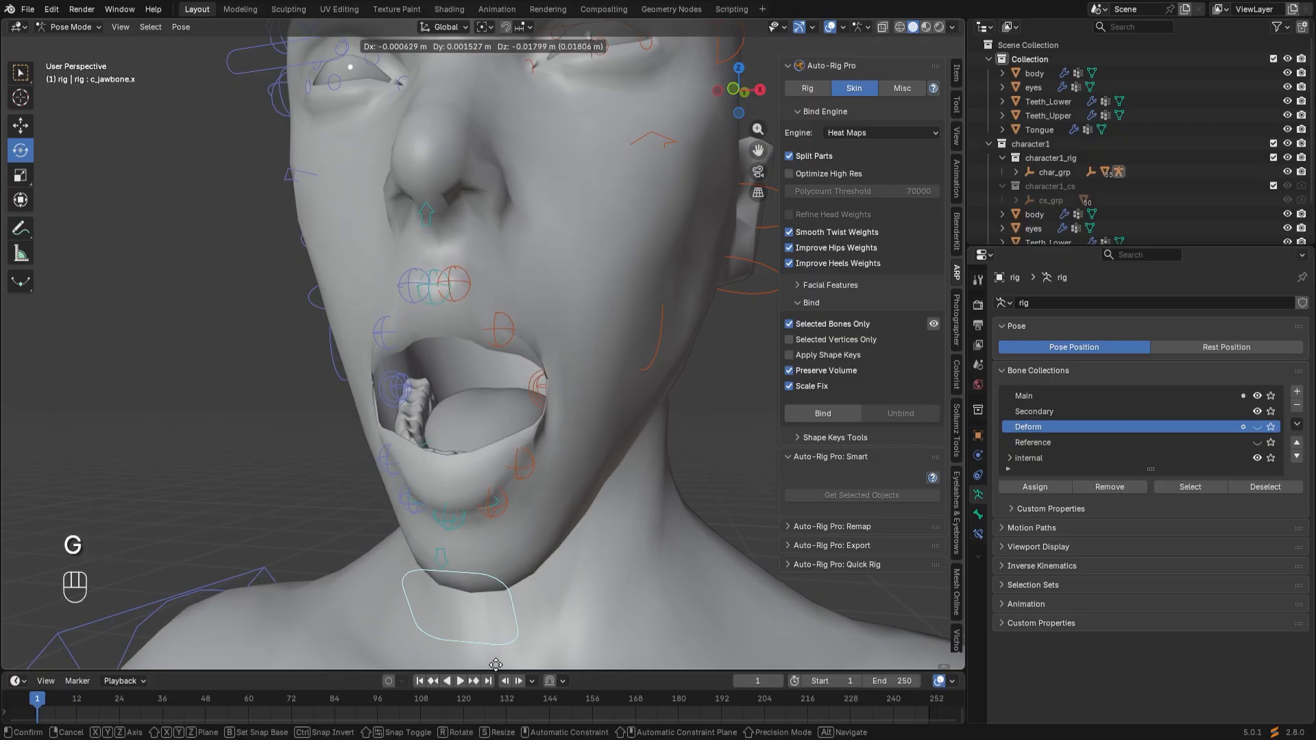
pyautogui.click(503, 631)
# Turn on X-ray display and view the open mouth from the side to expose the controllers inside the head.
pyautogui.moveTo(502, 632); pyautogui.dragTo(395, 644, button='middle')
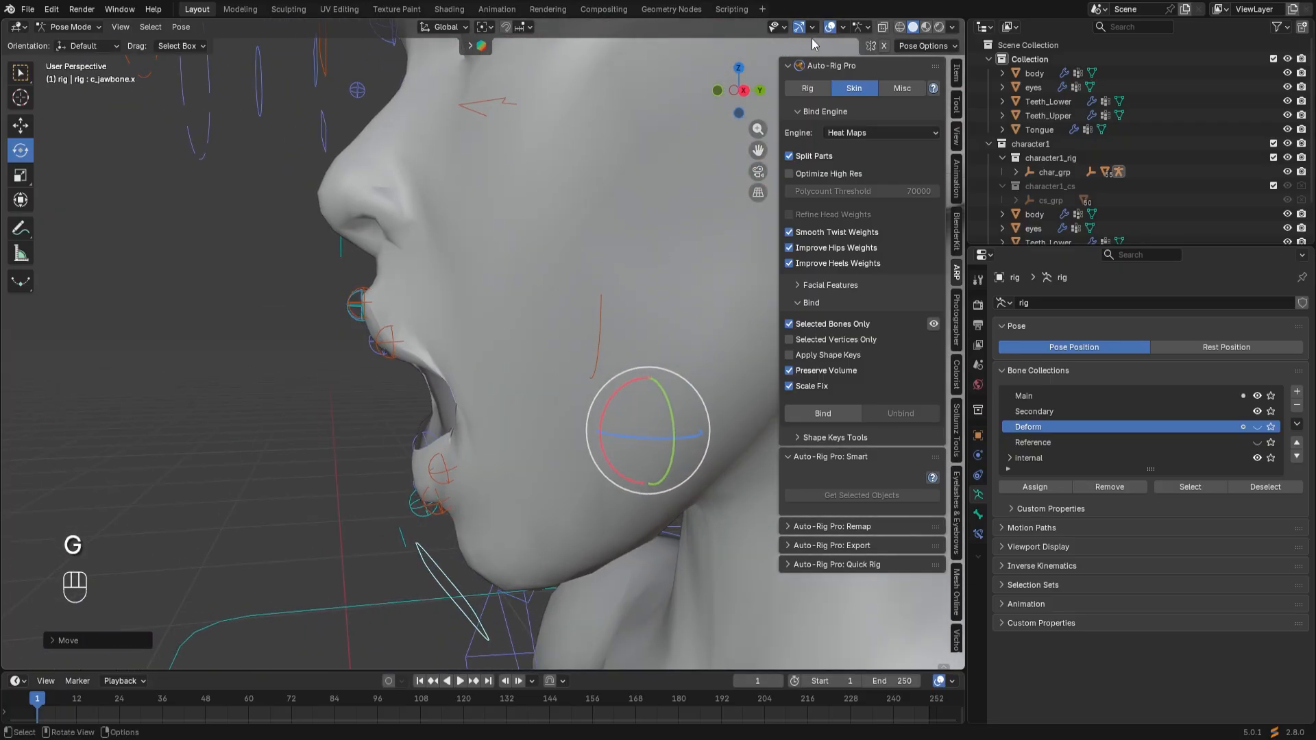
pyautogui.click(883, 27)
pyautogui.moveTo(449, 526)
pyautogui.mouseDown(button='middle')
pyautogui.moveTo(421, 504)
pyautogui.moveTo(424, 473)
pyautogui.moveTo(391, 467)
pyautogui.moveTo(450, 508)
pyautogui.mouseUp(button='middle')
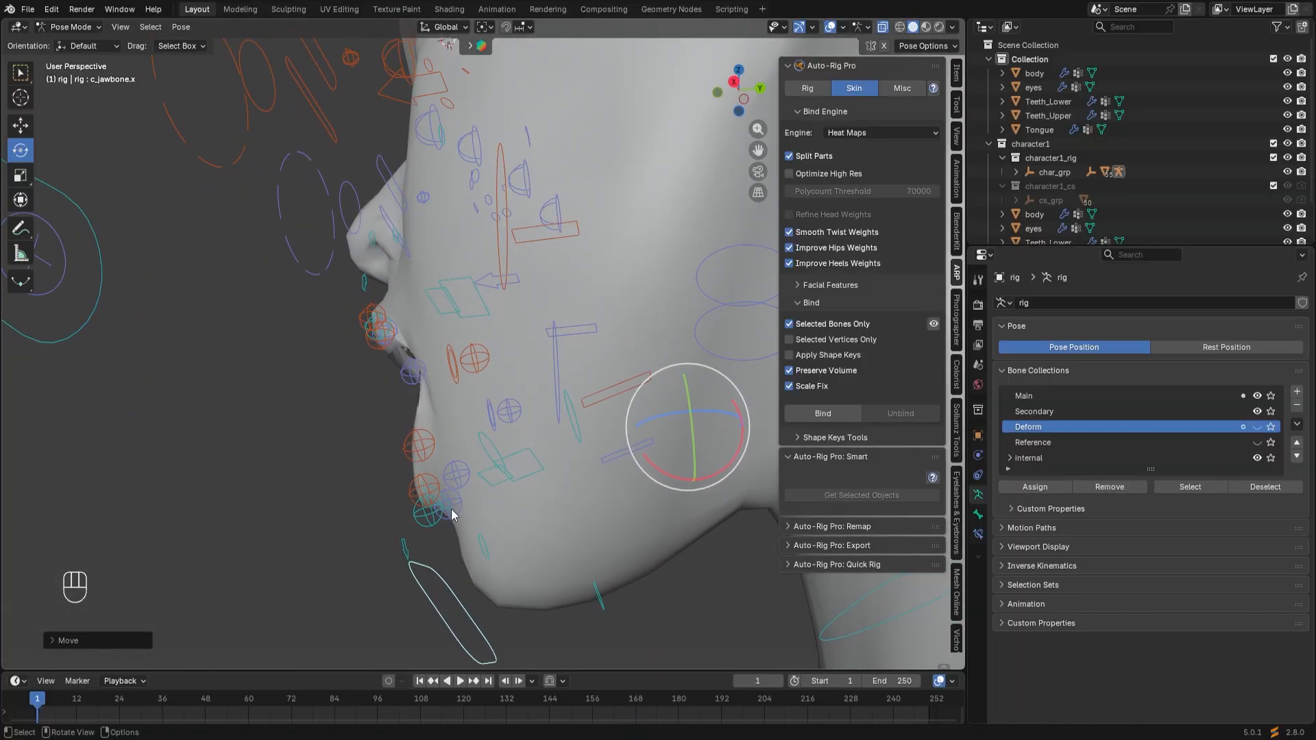
# Move the tongue-tip controller c_tong_03.x forward out of the open mouth, and shift it sideways to test the tongue.
pyautogui.click(446, 506)
pyautogui.press('g')
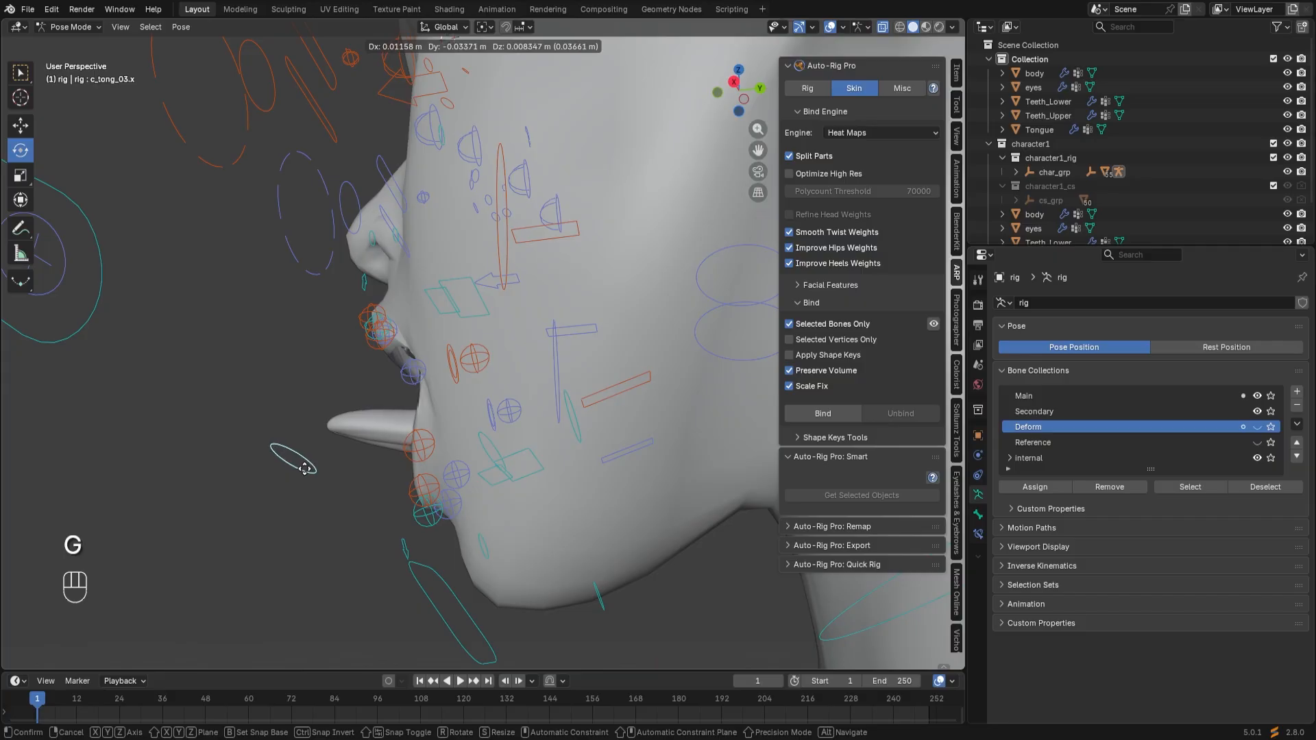
pyautogui.click(305, 468)
pyautogui.moveTo(304, 468); pyautogui.dragTo(467, 528, button='middle')
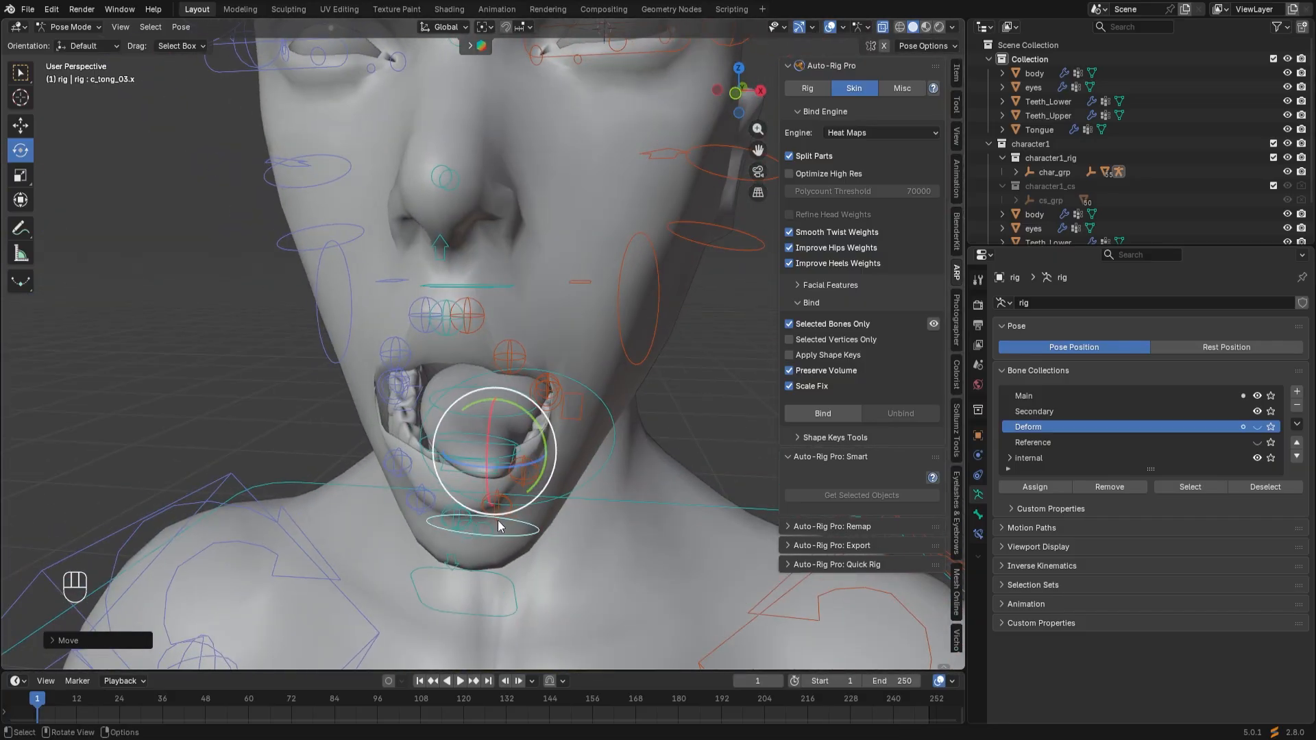
pyautogui.press('g')
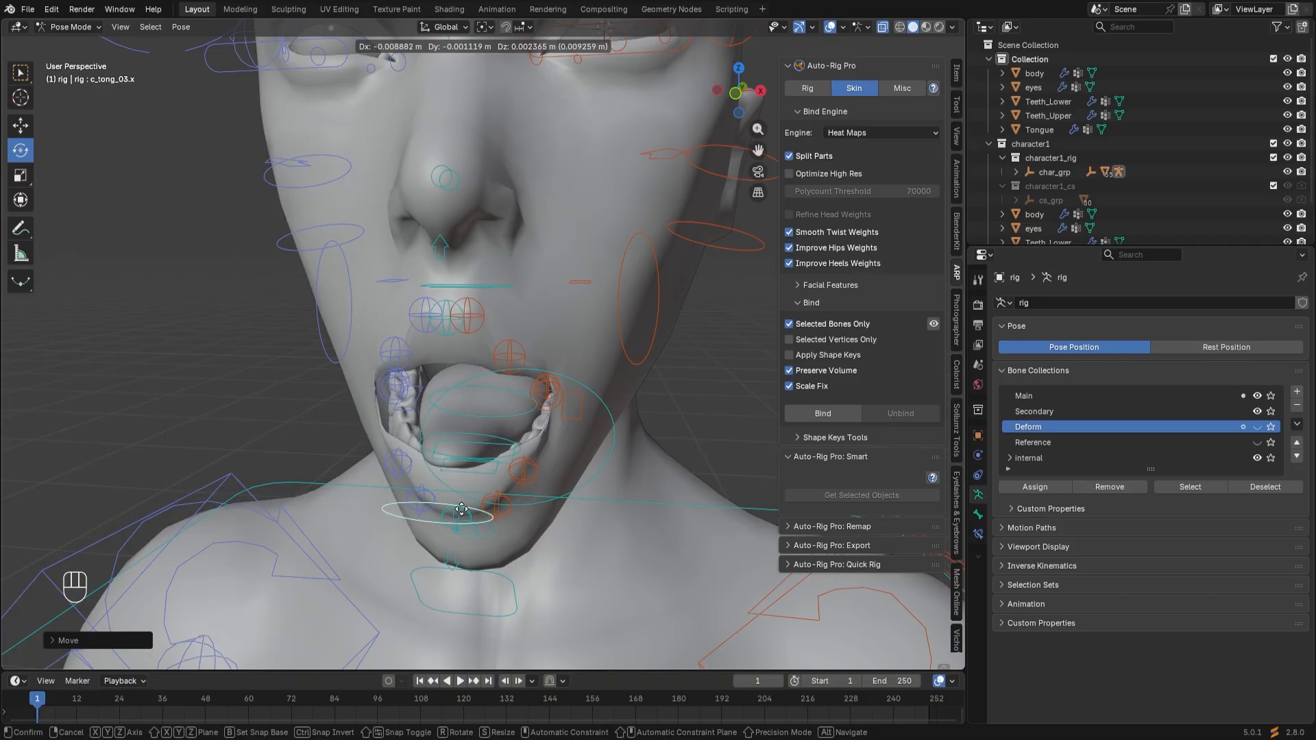
pyautogui.click(523, 528)
# Select all the rig's controllers and clear their user transforms to reset the pose.
pyautogui.press('a')
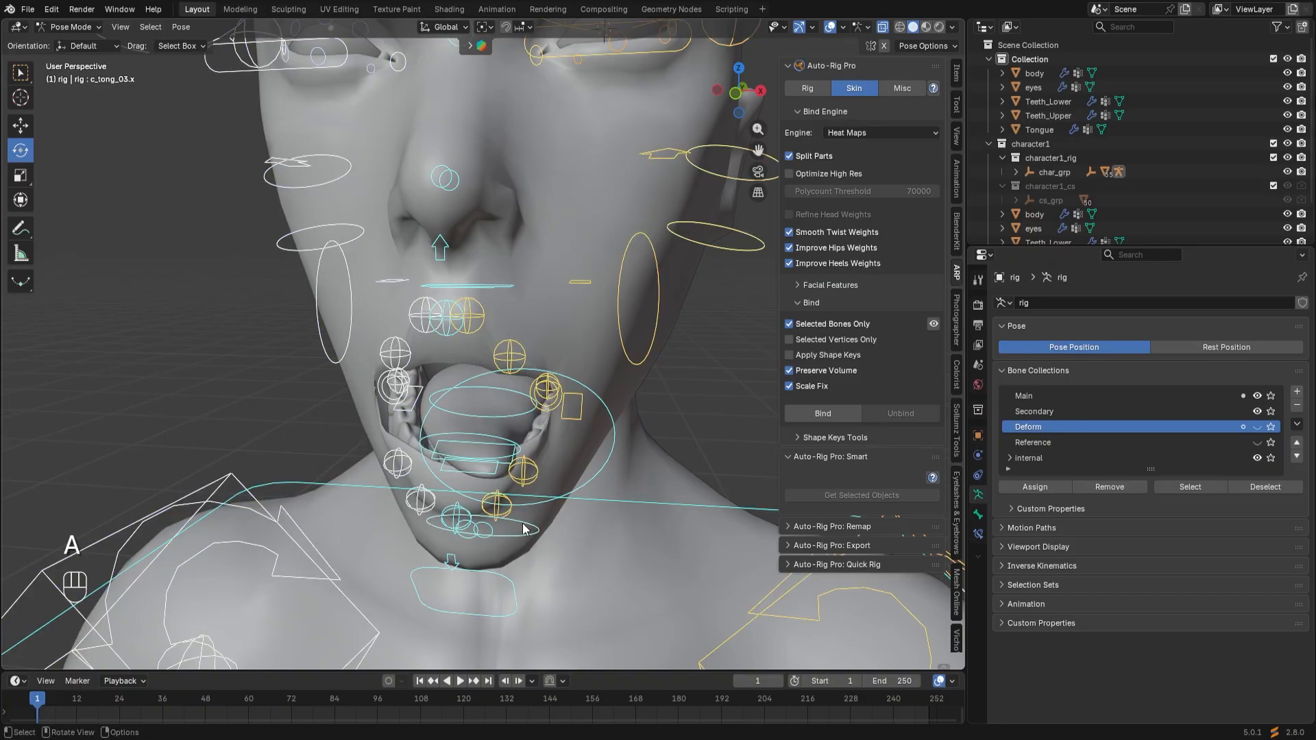
pyautogui.rightClick(520, 525)
pyautogui.click(520, 525)
pyautogui.scroll(-6, 521, 525)
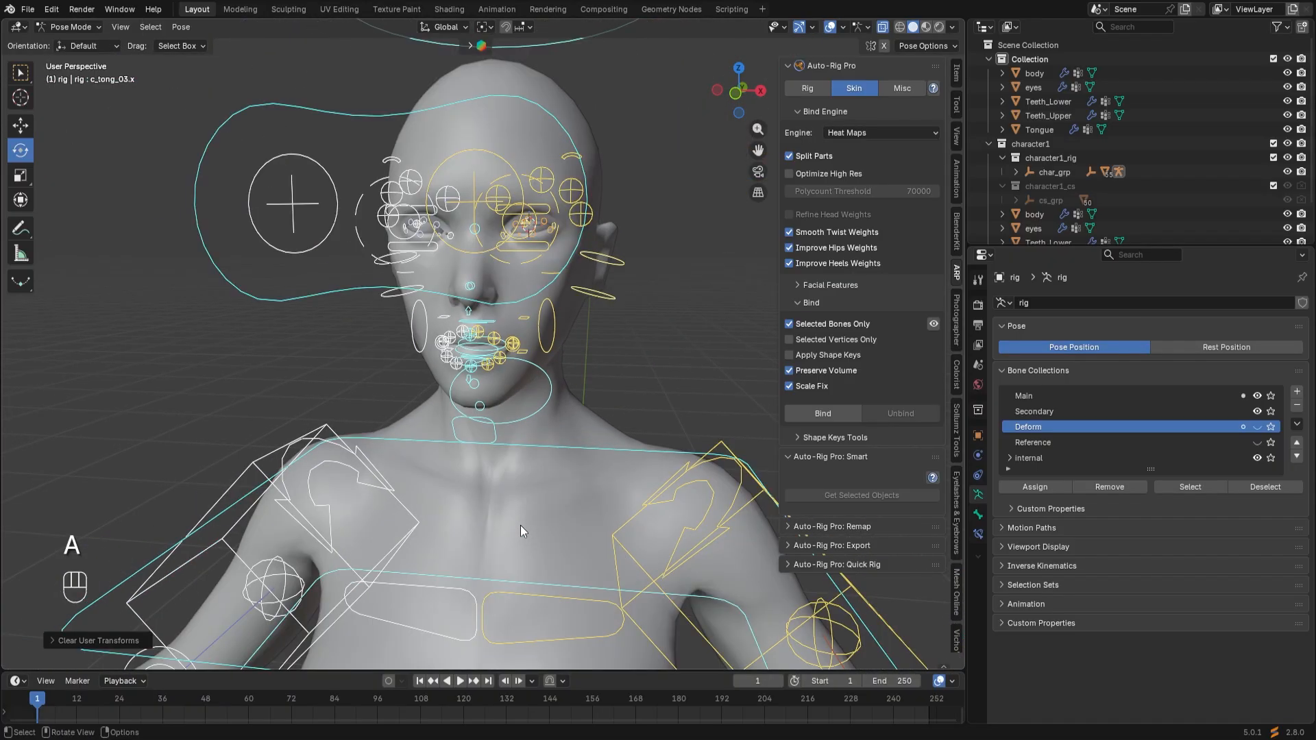
# Turn off X-ray display and switch the viewport to Material Preview shading, framing the face from the front.
pyautogui.scroll(5, 520, 525)
pyautogui.keyDown('shift'); pyautogui.moveTo(521, 525); pyautogui.dragTo(504, 580, button='middle'); pyautogui.keyUp('shift')
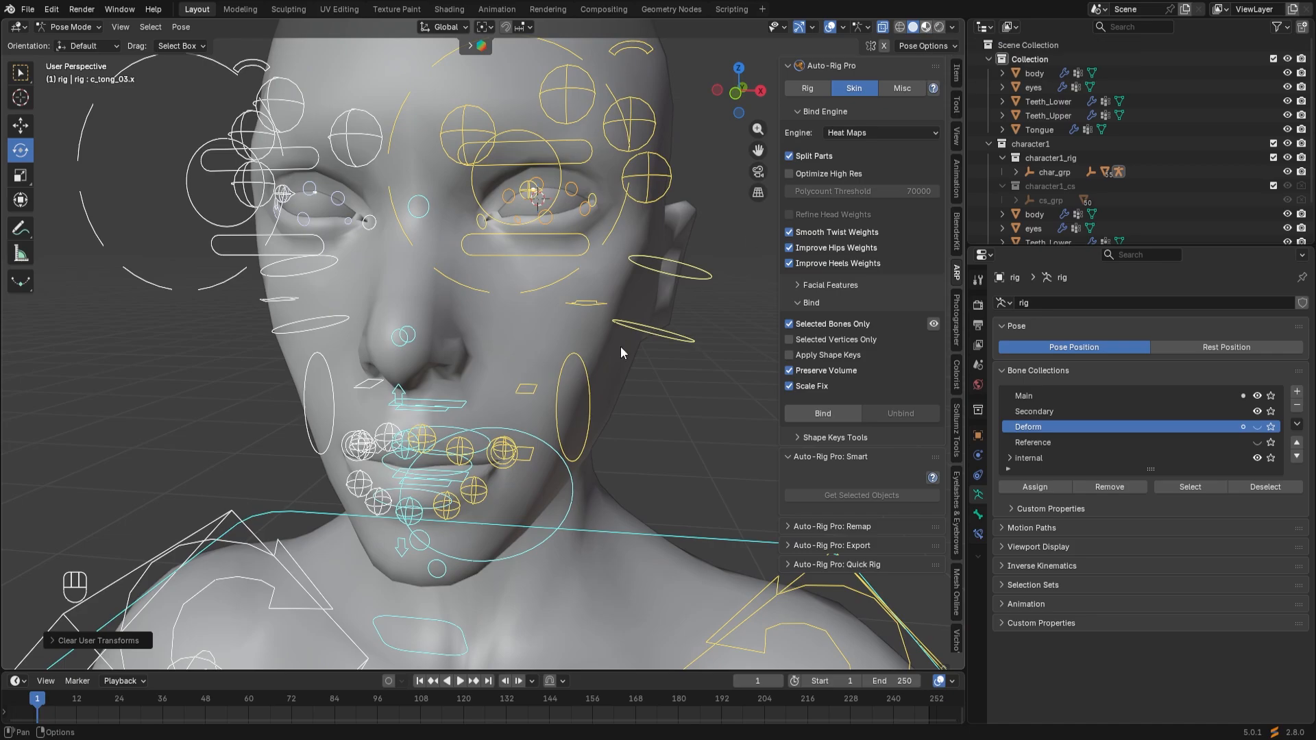
pyautogui.moveTo(601, 319); pyautogui.dragTo(589, 373, button='middle')
pyautogui.scroll(3, 586, 373)
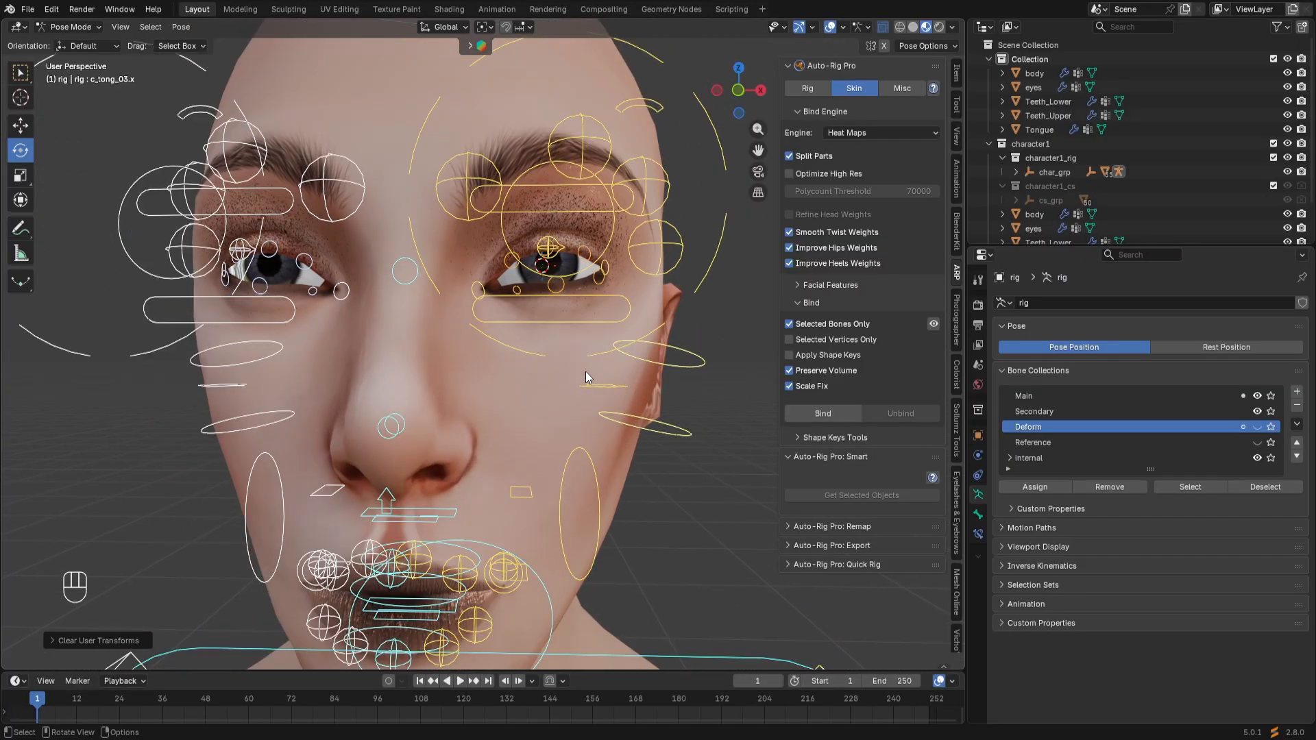
# Try moving the left lower eyelid controller c_eyelid_bot.l to test its deformation, and cancel the move.
pyautogui.click(573, 319)
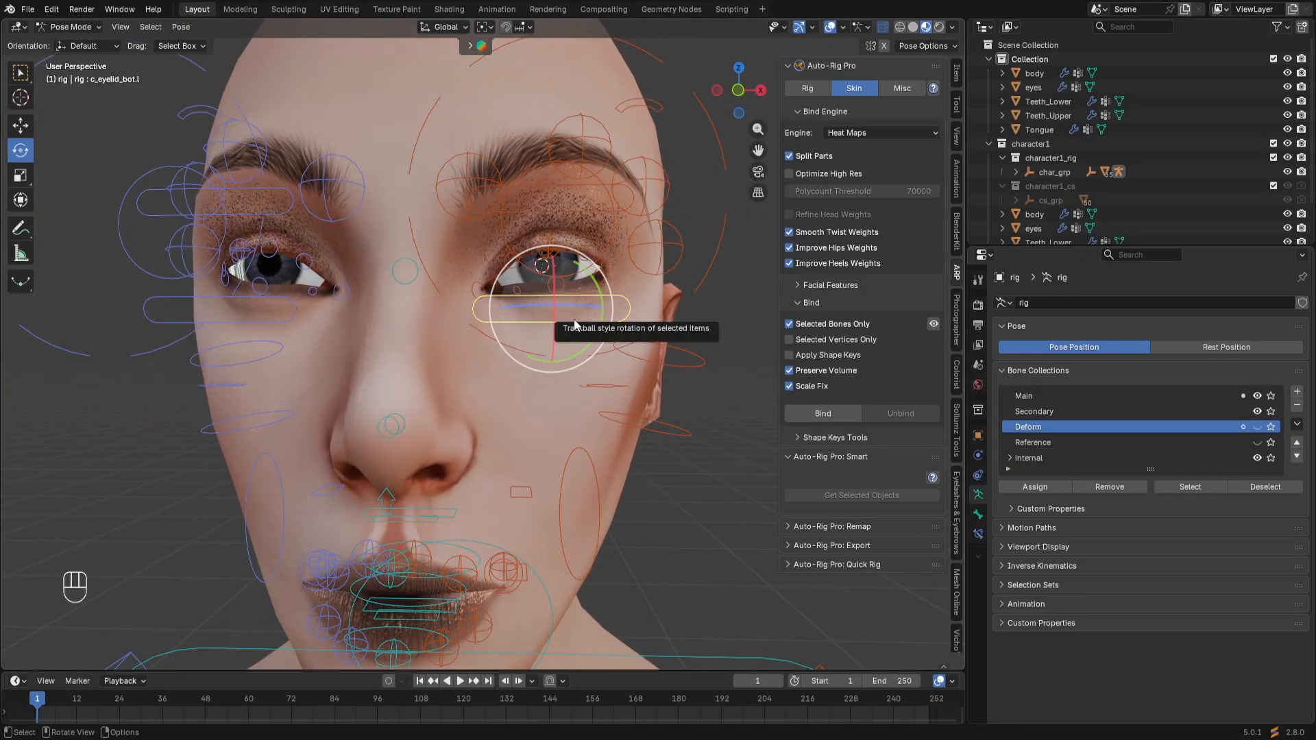
pyautogui.press('g')
pyautogui.rightClick(578, 273)
pyautogui.scroll(-4, 490, 302)
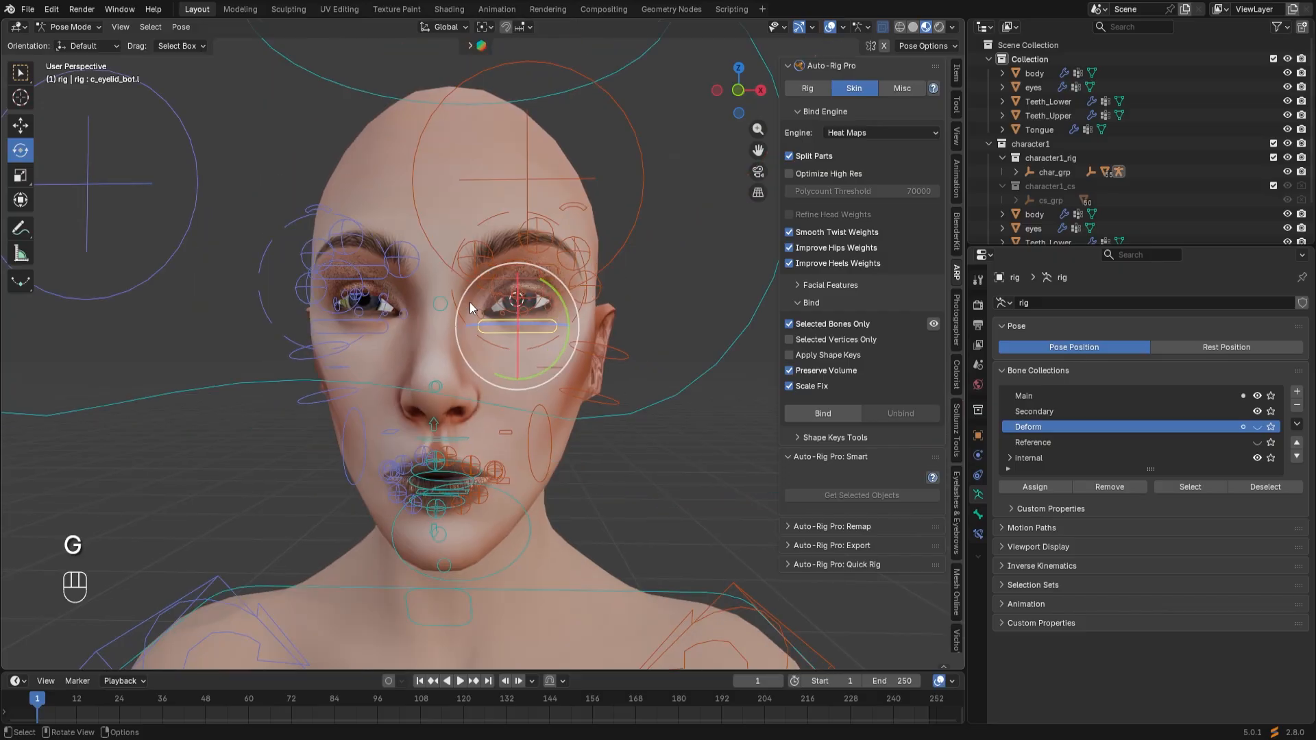
# Try moving the c_eye_target.x controller to test how the eyes follow it, and cancel the move.
pyautogui.click(418, 392)
pyautogui.press('g')
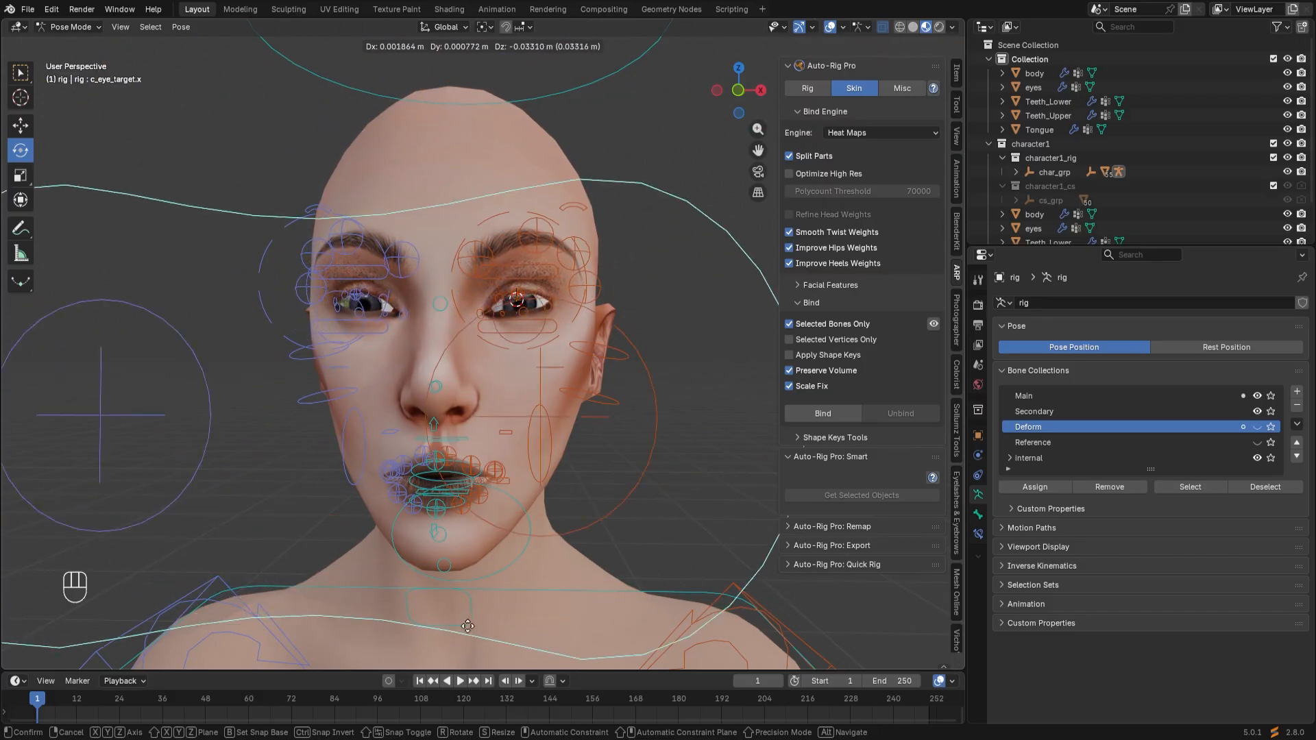
pyautogui.rightClick(383, 417)
pyautogui.scroll(2, 414, 434)
pyautogui.moveTo(422, 439); pyautogui.dragTo(382, 441, button='middle')
# Try moving the full left eyebrow controller c_eyebrow_full.l toward the eye, and cancel the move.
pyautogui.click(535, 209)
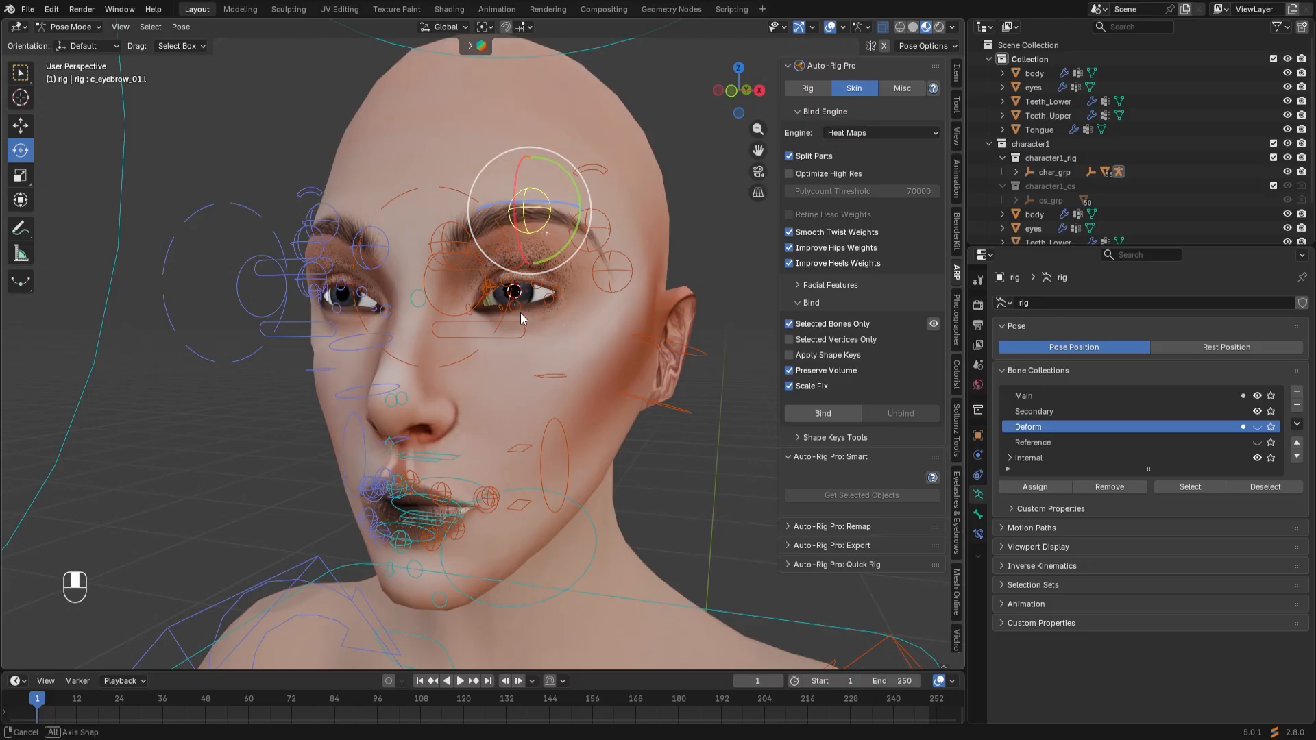
pyautogui.moveTo(520, 312)
pyautogui.mouseDown(button='middle')
pyautogui.moveTo(508, 350)
pyautogui.moveTo(521, 336)
pyautogui.mouseUp(button='middle')
pyautogui.click(603, 185)
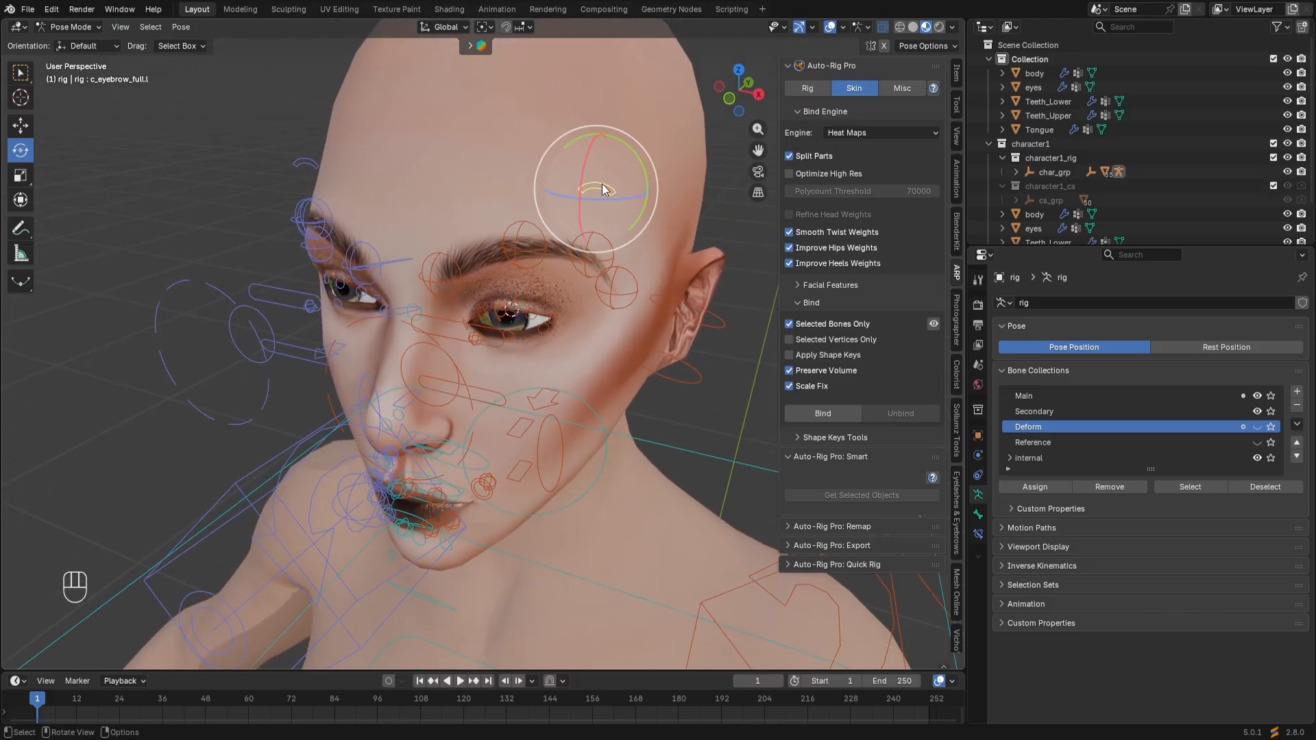
pyautogui.press('g')
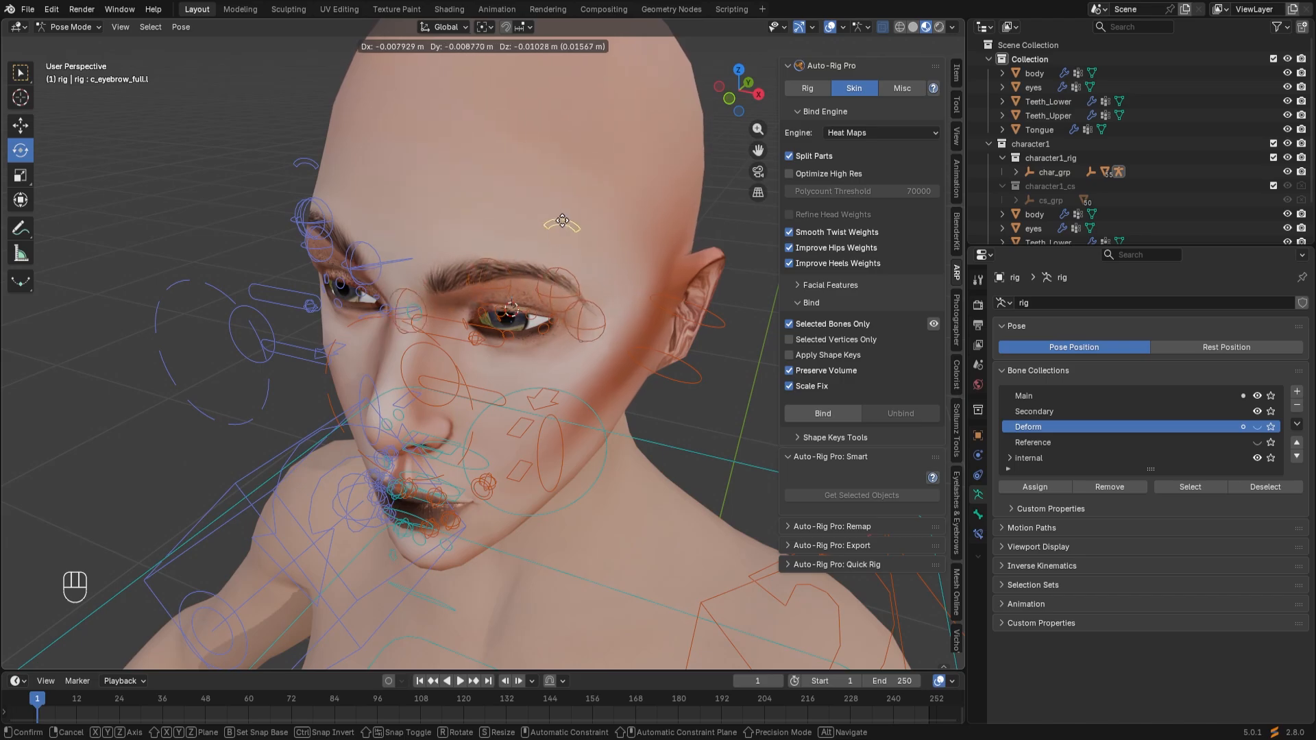
pyautogui.press('Escape')
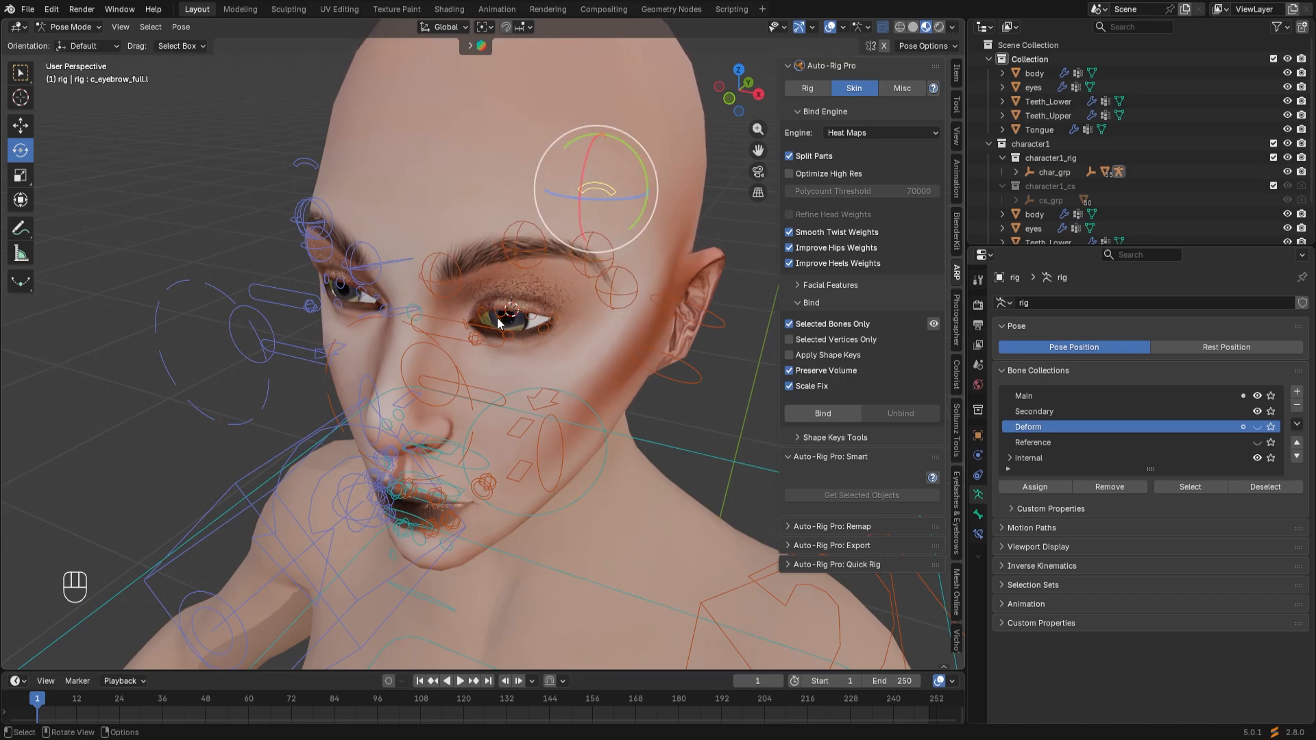
# Try closing the left eye by moving the upper eyelid controller c_eyelid_top.l down, and cancel the move.
pyautogui.moveTo(497, 319); pyautogui.dragTo(549, 314, button='middle')
pyautogui.scroll(-3, 545, 299)
pyautogui.scroll(2, 539, 314)
pyautogui.scroll(3, 529, 336)
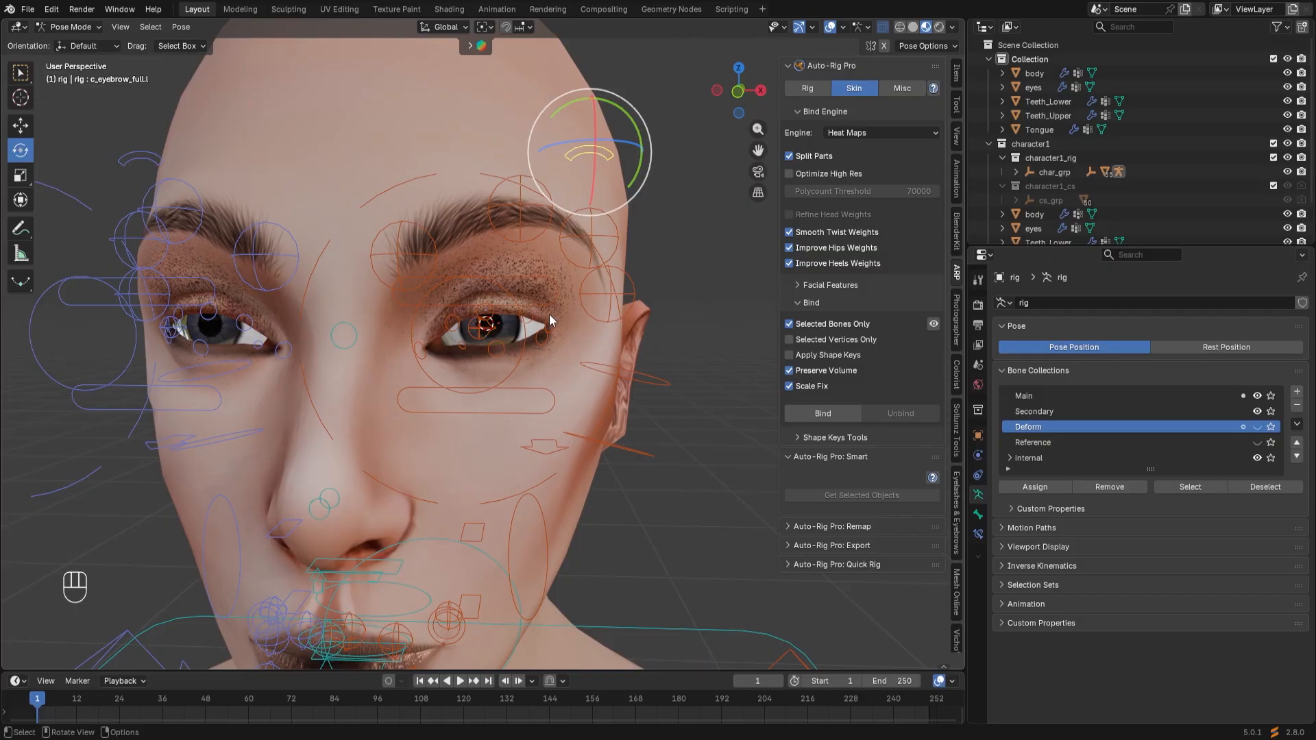
pyautogui.click(544, 306)
pyautogui.press('g')
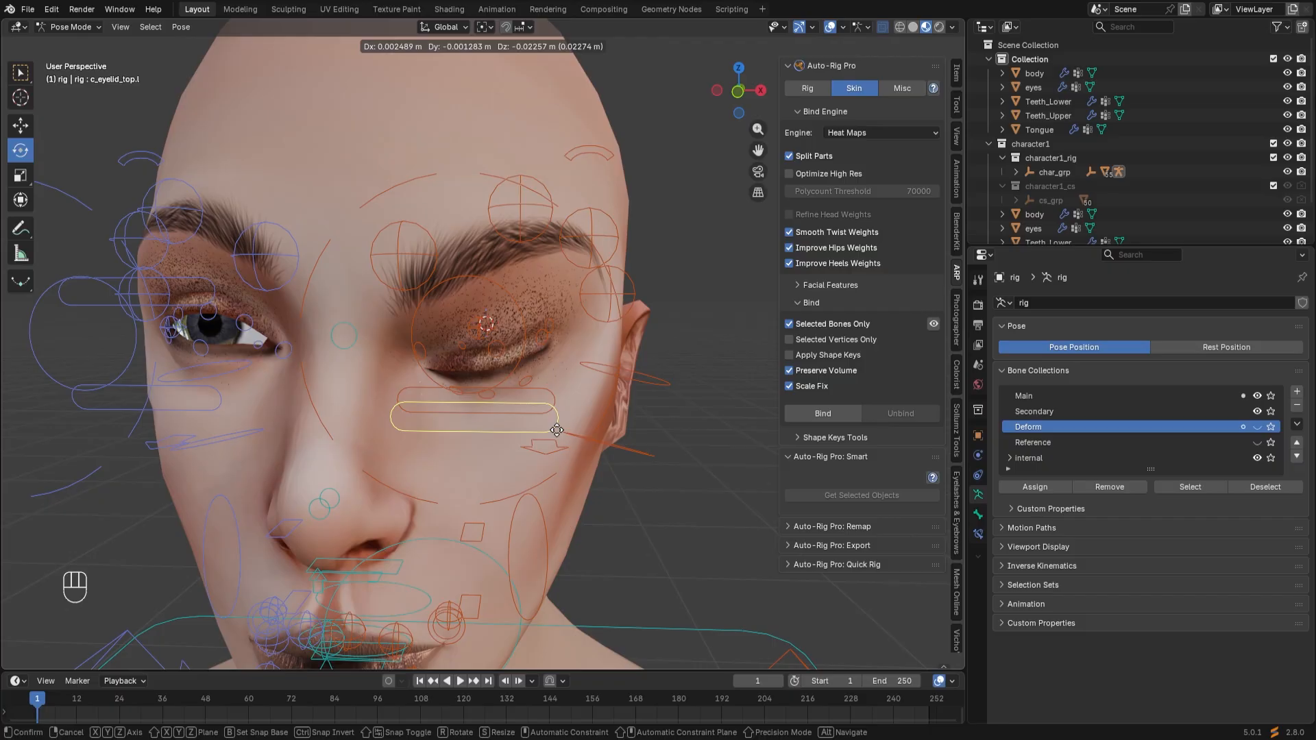
pyautogui.rightClick(557, 429)
# Switch the rig to Object Mode, show its Deform bone collection, and hide the Secondary and Main collections.
pyautogui.click(81, 28)
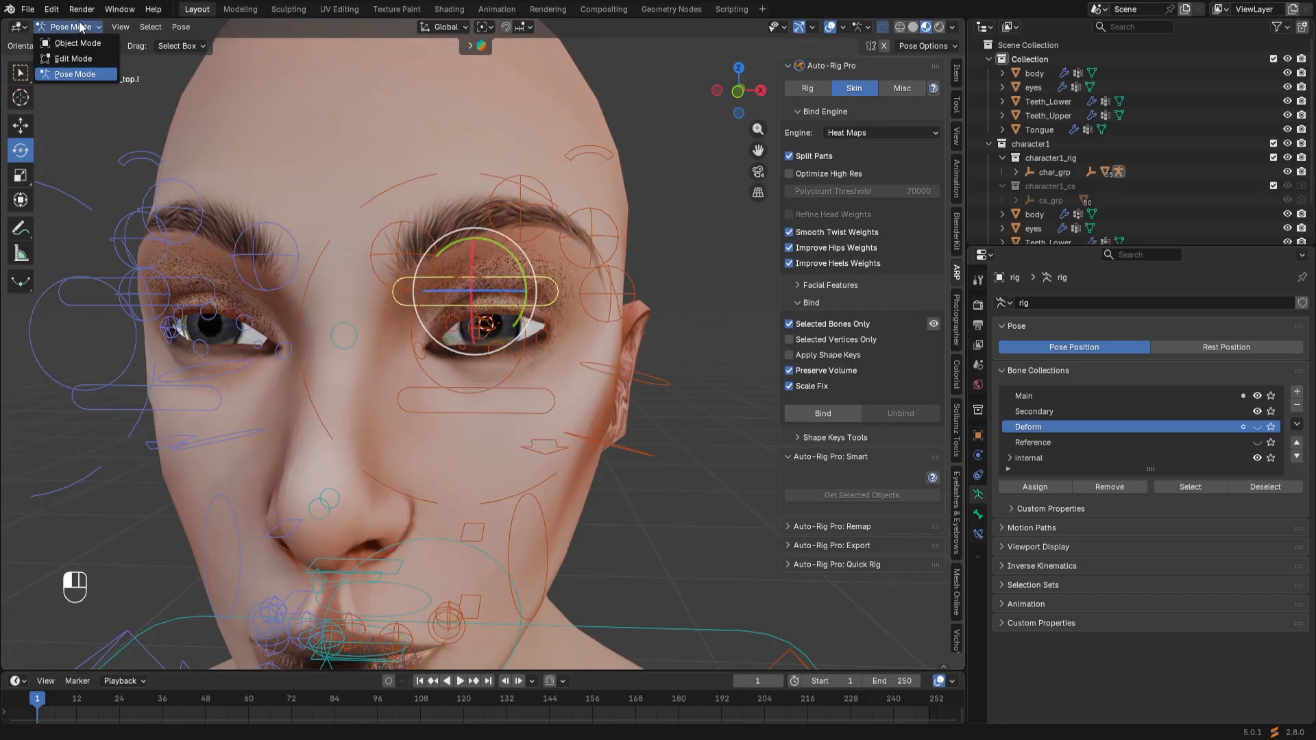
pyautogui.click(68, 41)
pyautogui.scroll(-3, 479, 478)
pyautogui.scroll(2, 479, 478)
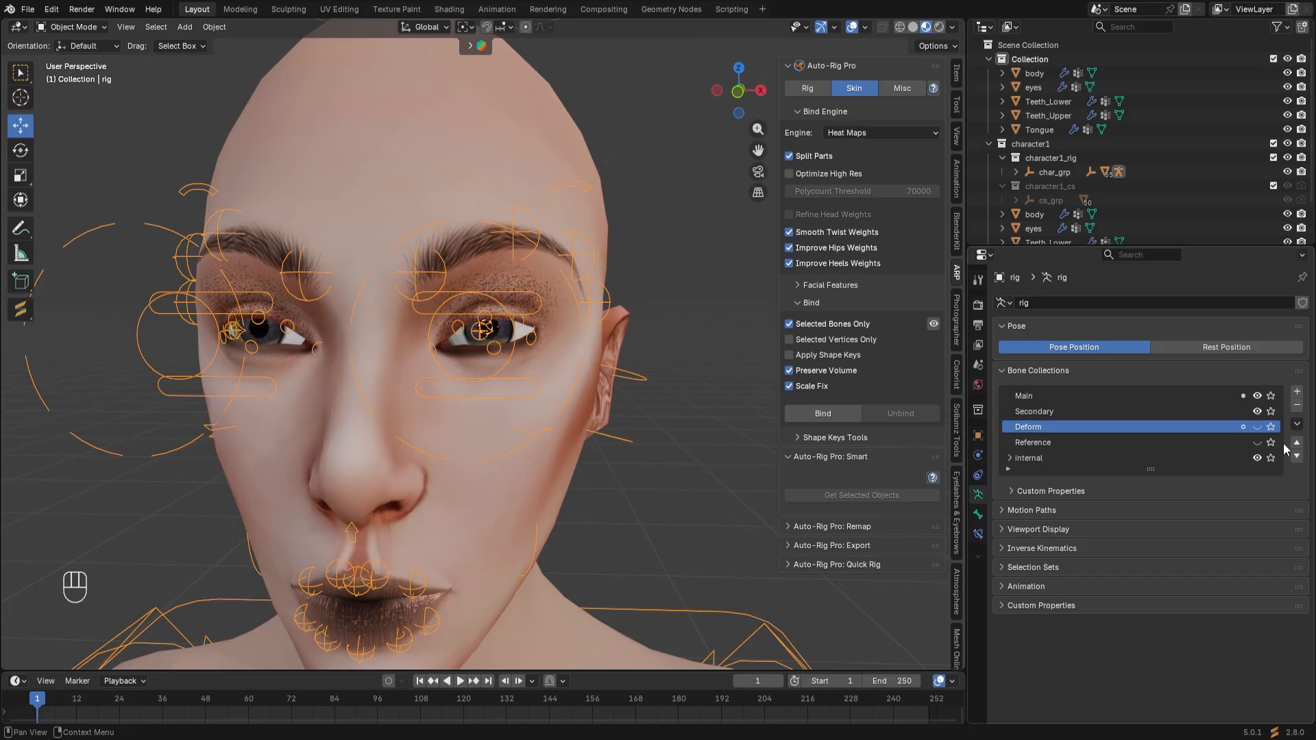
pyautogui.click(1256, 426)
pyautogui.click(1256, 411)
pyautogui.click(1257, 395)
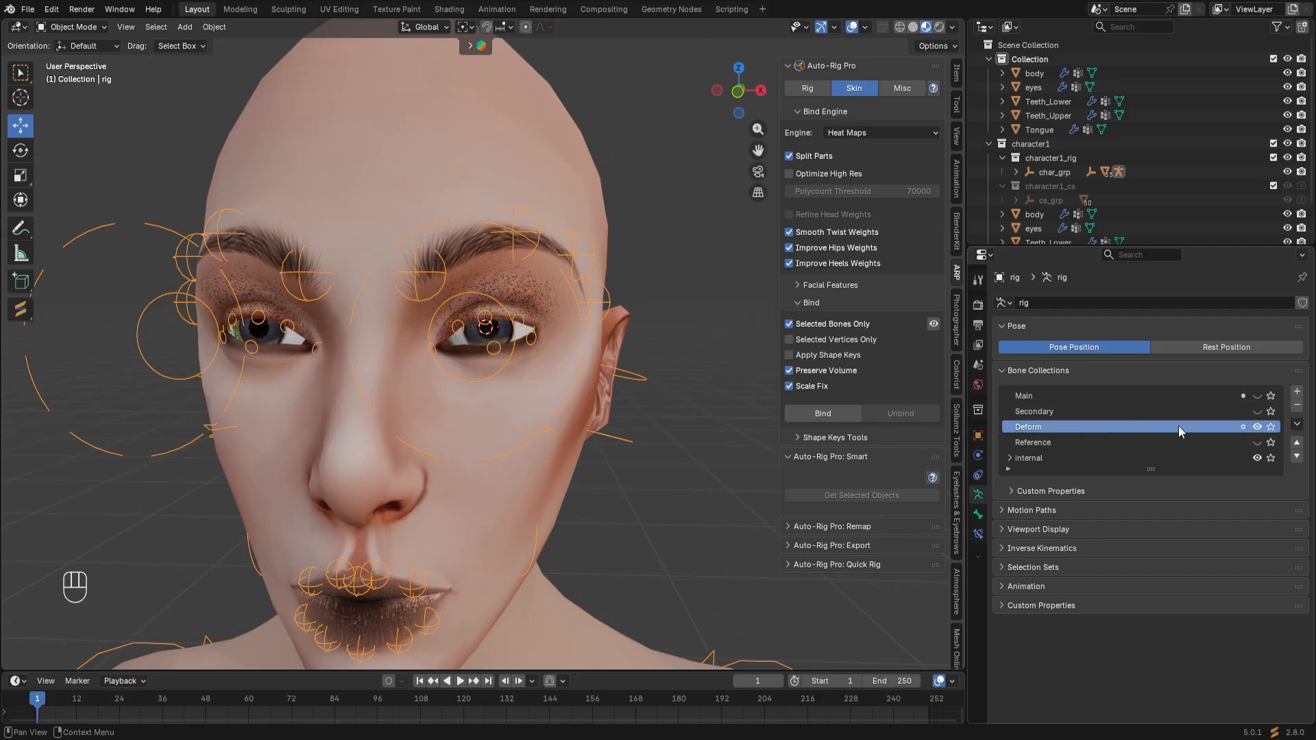
# Select the rig, add the body mesh as the active object, and enter Weight Paint mode.
pyautogui.scroll(1, 514, 444)
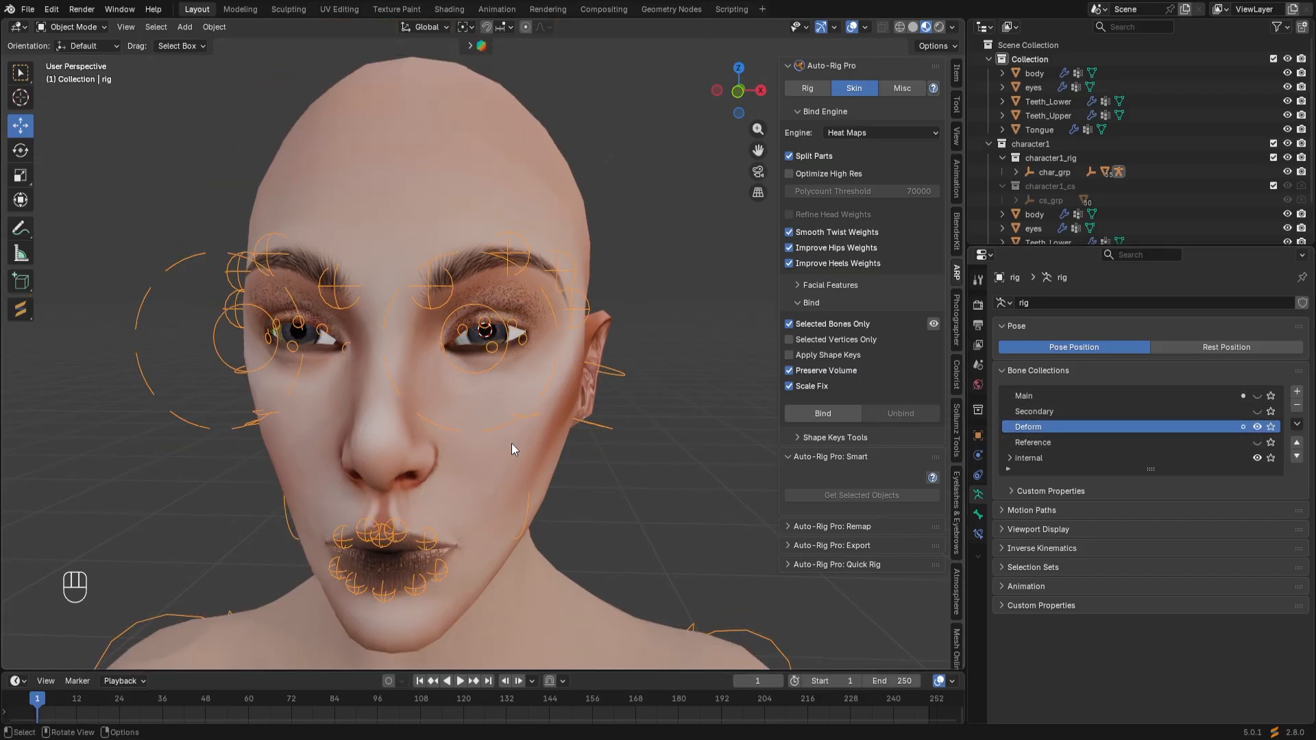
pyautogui.scroll(2, 501, 453)
pyautogui.moveTo(565, 481); pyautogui.dragTo(570, 487, button='middle')
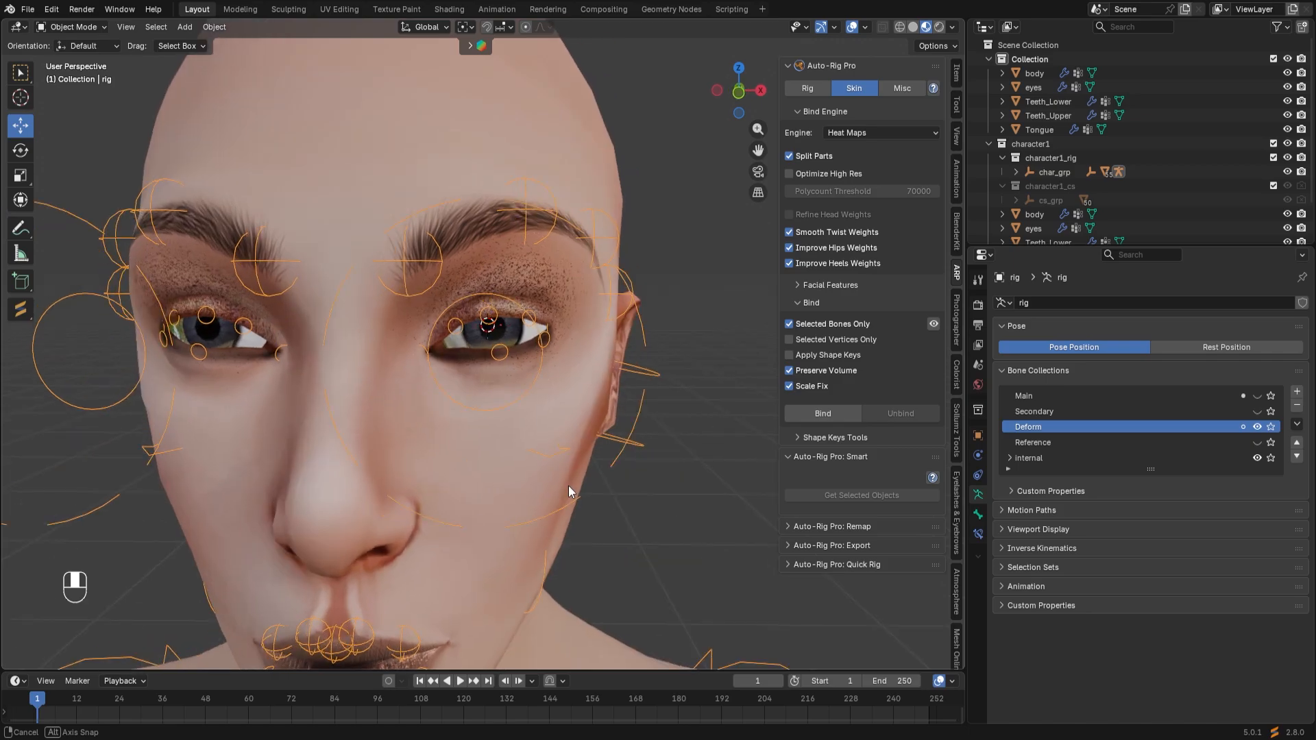
pyautogui.click(489, 472)
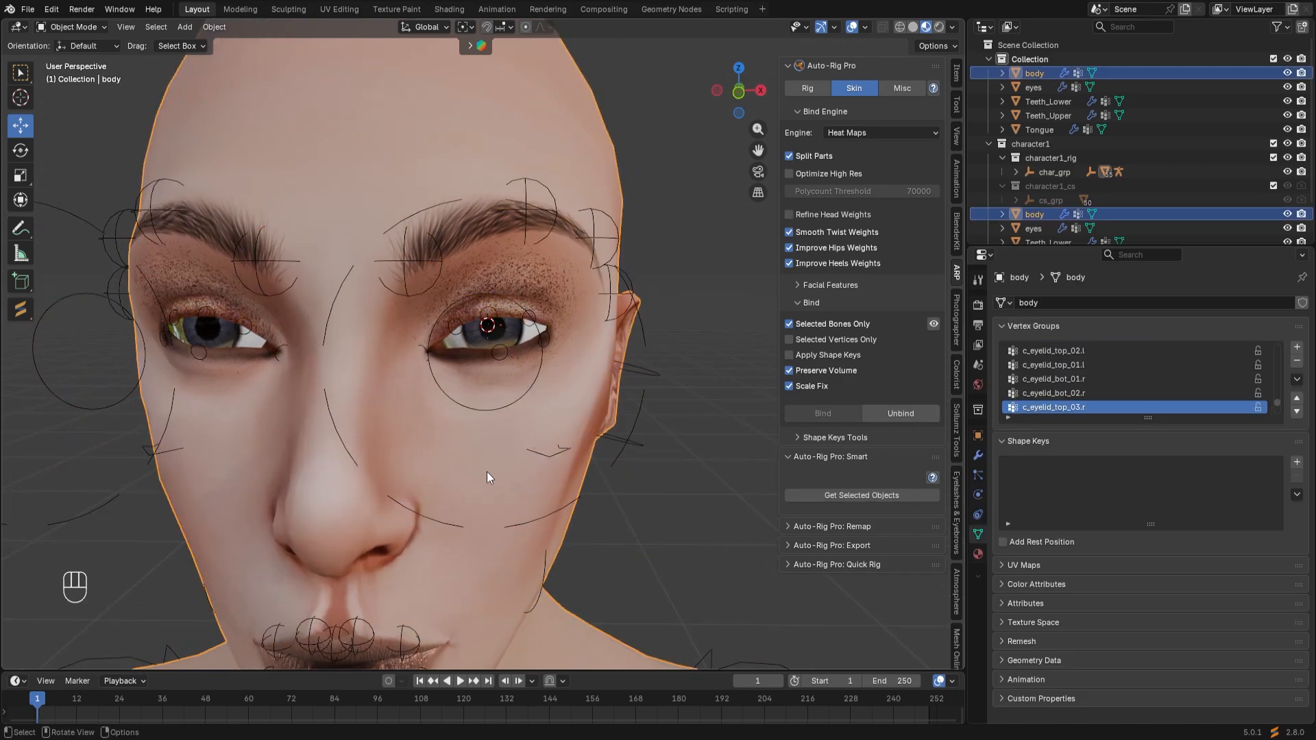
pyautogui.click(532, 524)
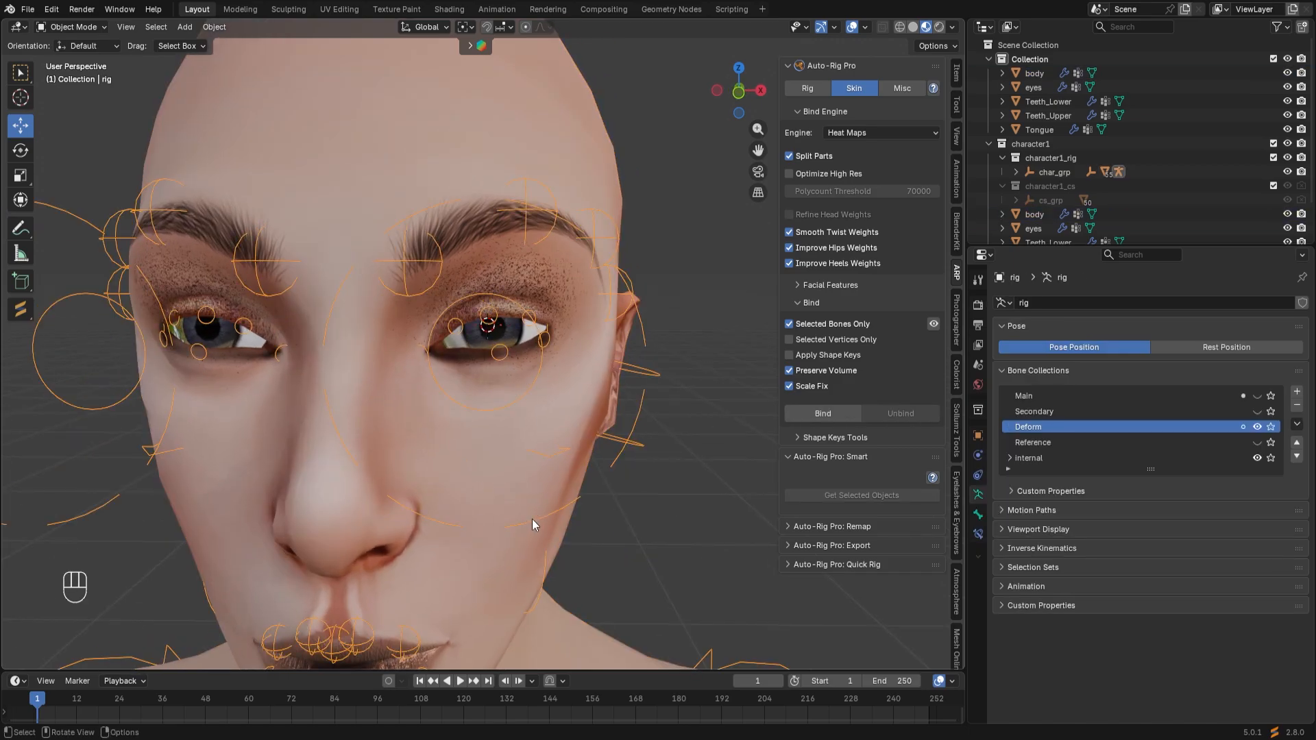
pyautogui.keyDown('shift'); pyautogui.click(242, 434); pyautogui.keyUp('shift')
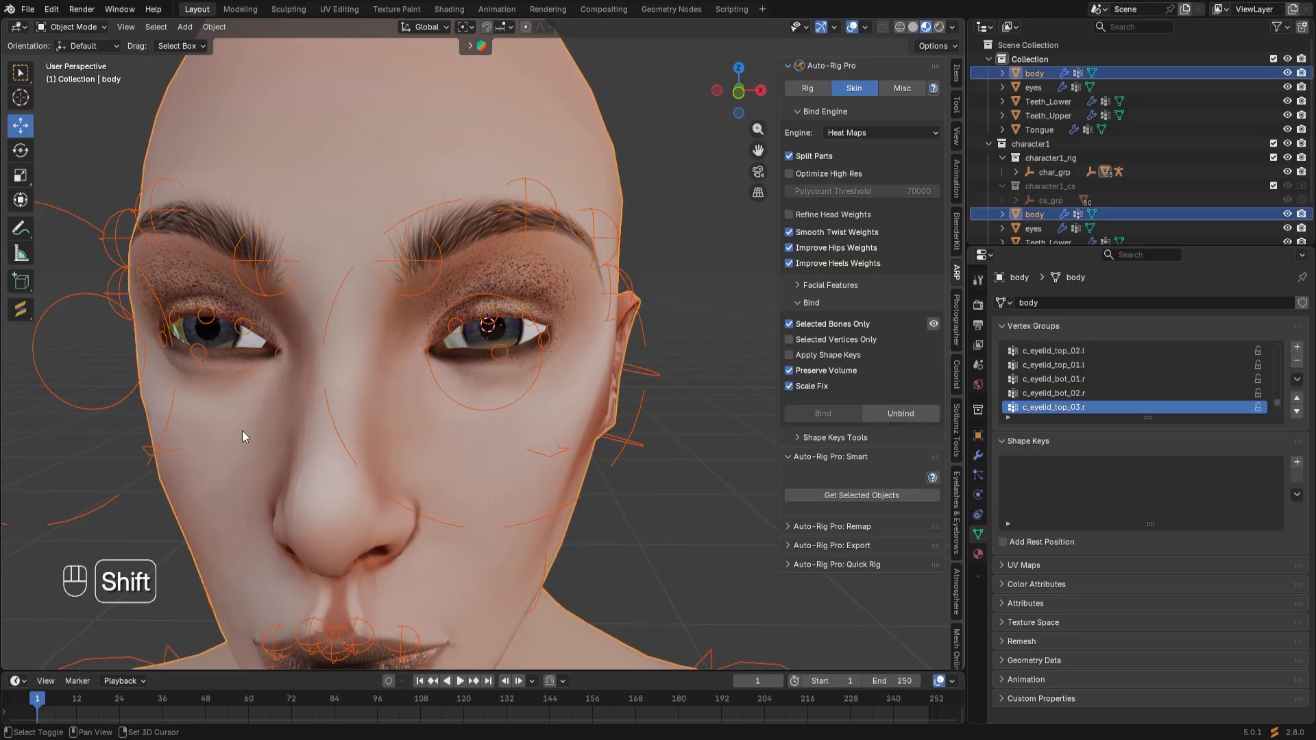
pyautogui.click(87, 27)
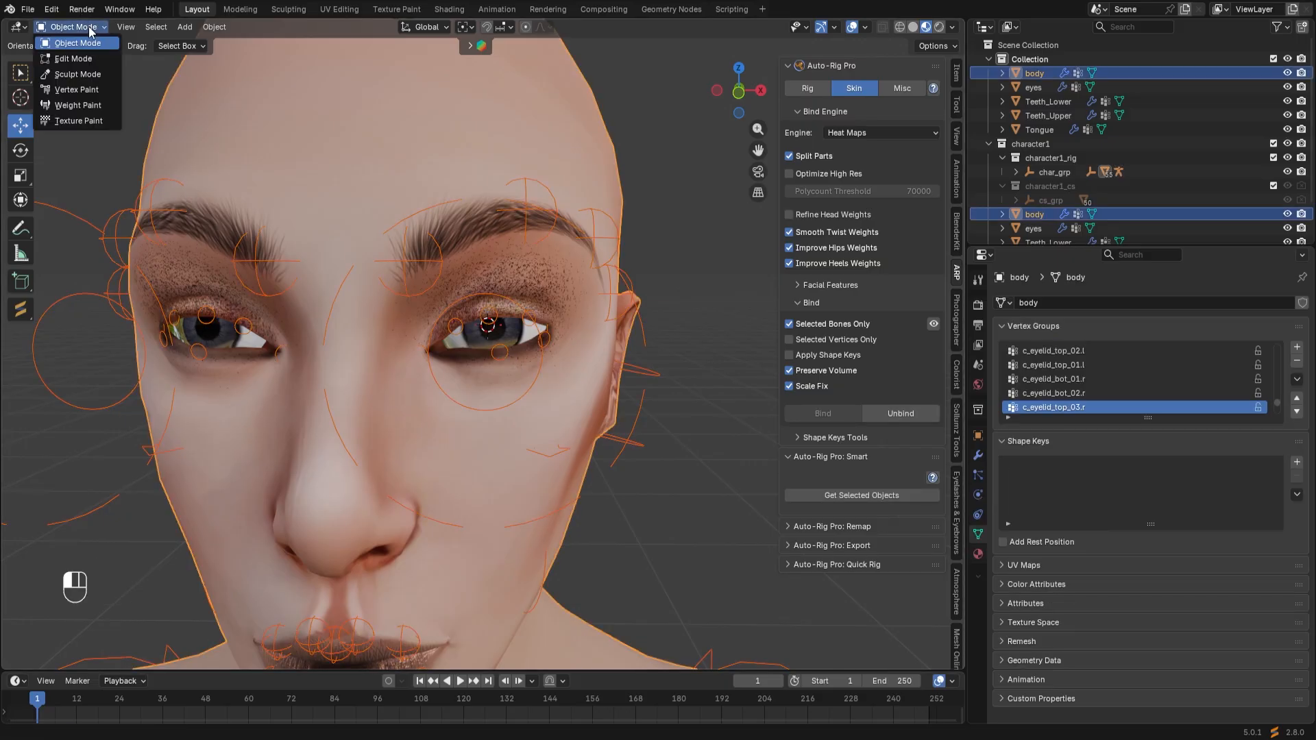
pyautogui.click(78, 105)
# Select the left upper eyelid bone c_eyelid_top_02.l beside the eye to display its weights on the body.
pyautogui.moveTo(208, 429)
pyautogui.mouseDown(button='middle')
pyautogui.moveTo(226, 428)
pyautogui.moveTo(213, 425)
pyautogui.mouseUp(button='middle')
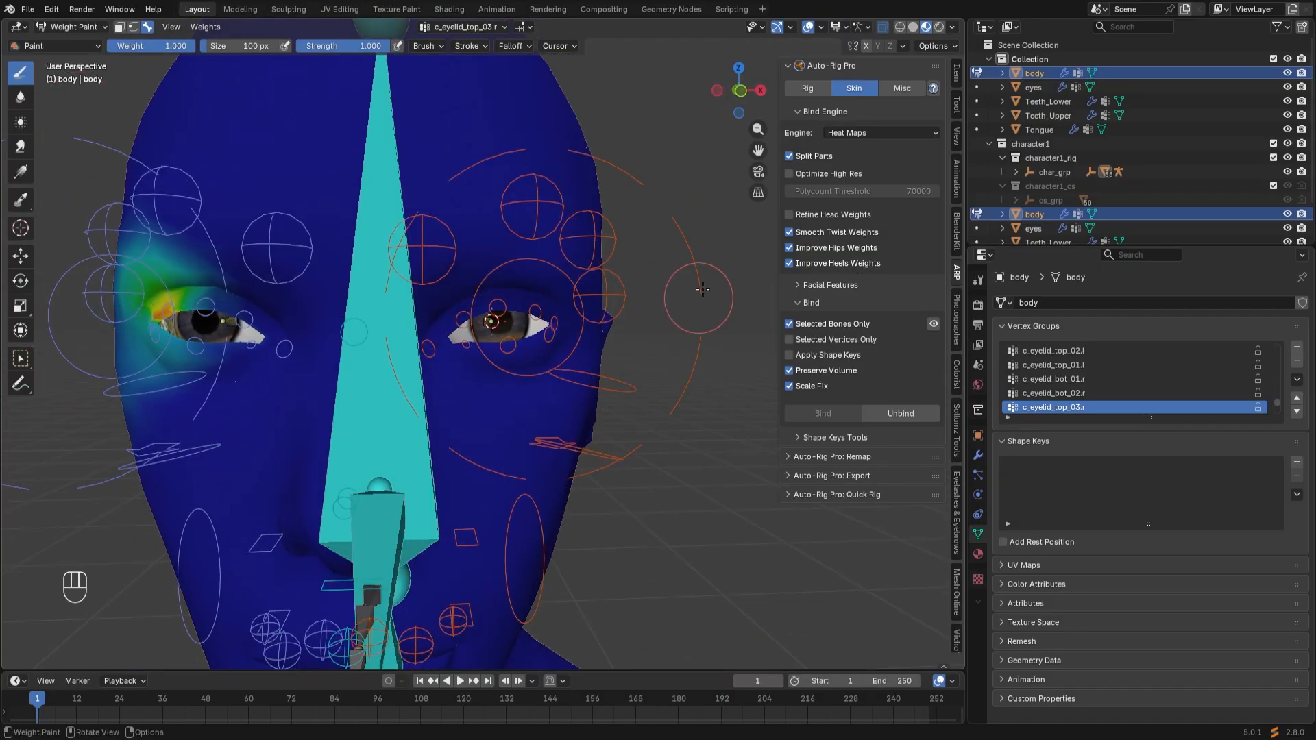
pyautogui.moveTo(525, 539)
pyautogui.mouseDown(button='middle')
pyautogui.moveTo(370, 545)
pyautogui.moveTo(480, 541)
pyautogui.moveTo(418, 544)
pyautogui.moveTo(448, 537)
pyautogui.moveTo(418, 523)
pyautogui.moveTo(427, 532)
pyautogui.mouseUp(button='middle')
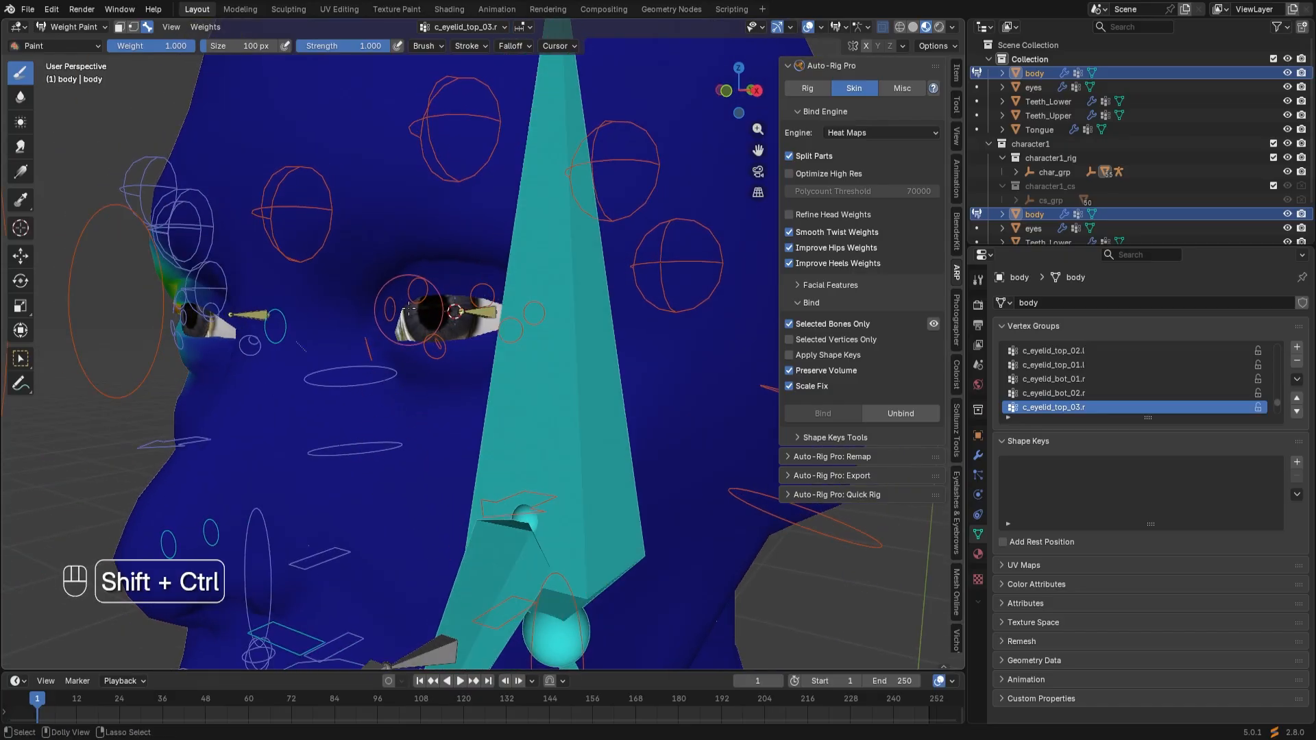
pyautogui.keyDown('ctrl'); pyautogui.keyDown('shift'); pyautogui.click(423, 282); pyautogui.keyUp('shift'); pyautogui.keyUp('ctrl')
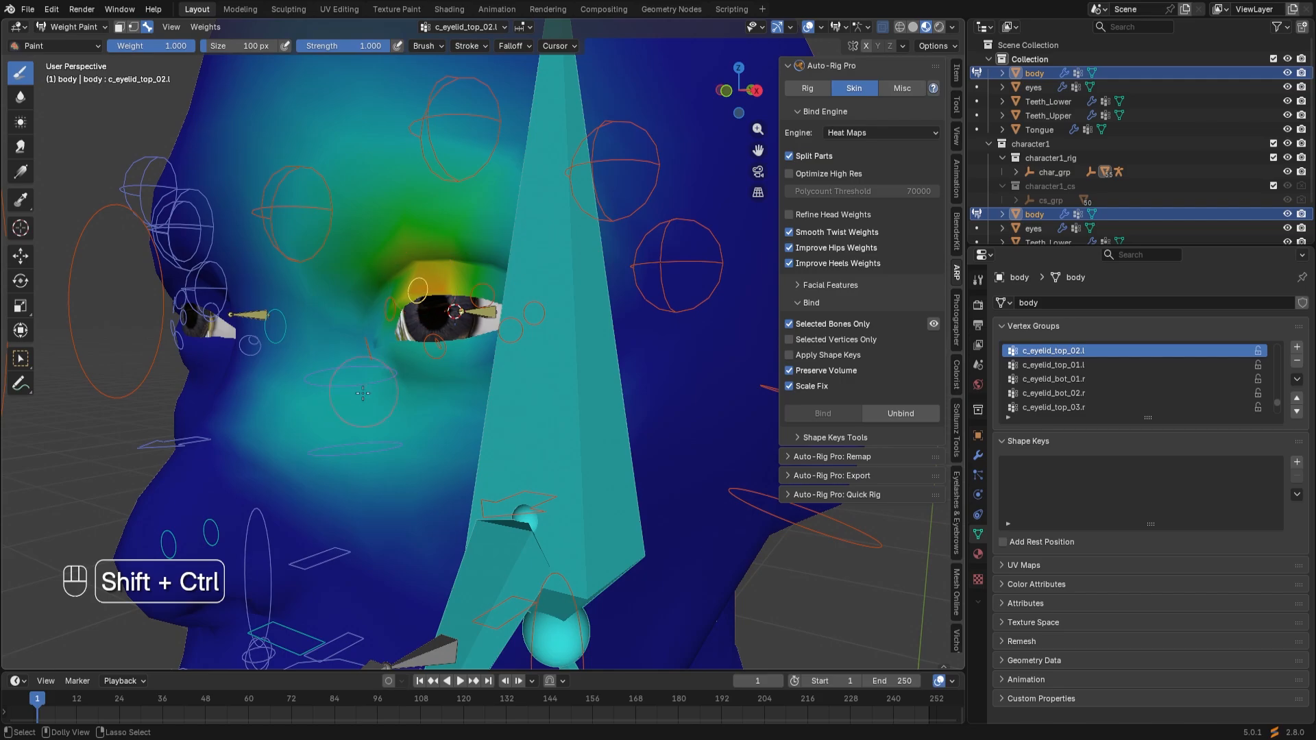
# Examine how far the c_eyelid_top_02.l weights spread over the left eyelid, brow and cheek from several angles.
pyautogui.moveTo(362, 393)
pyautogui.mouseDown(button='middle')
pyautogui.moveTo(421, 405)
pyautogui.moveTo(344, 426)
pyautogui.moveTo(353, 387)
pyautogui.moveTo(438, 352)
pyautogui.moveTo(495, 354)
pyautogui.mouseUp(button='middle')
pyautogui.scroll(4, 495, 354)
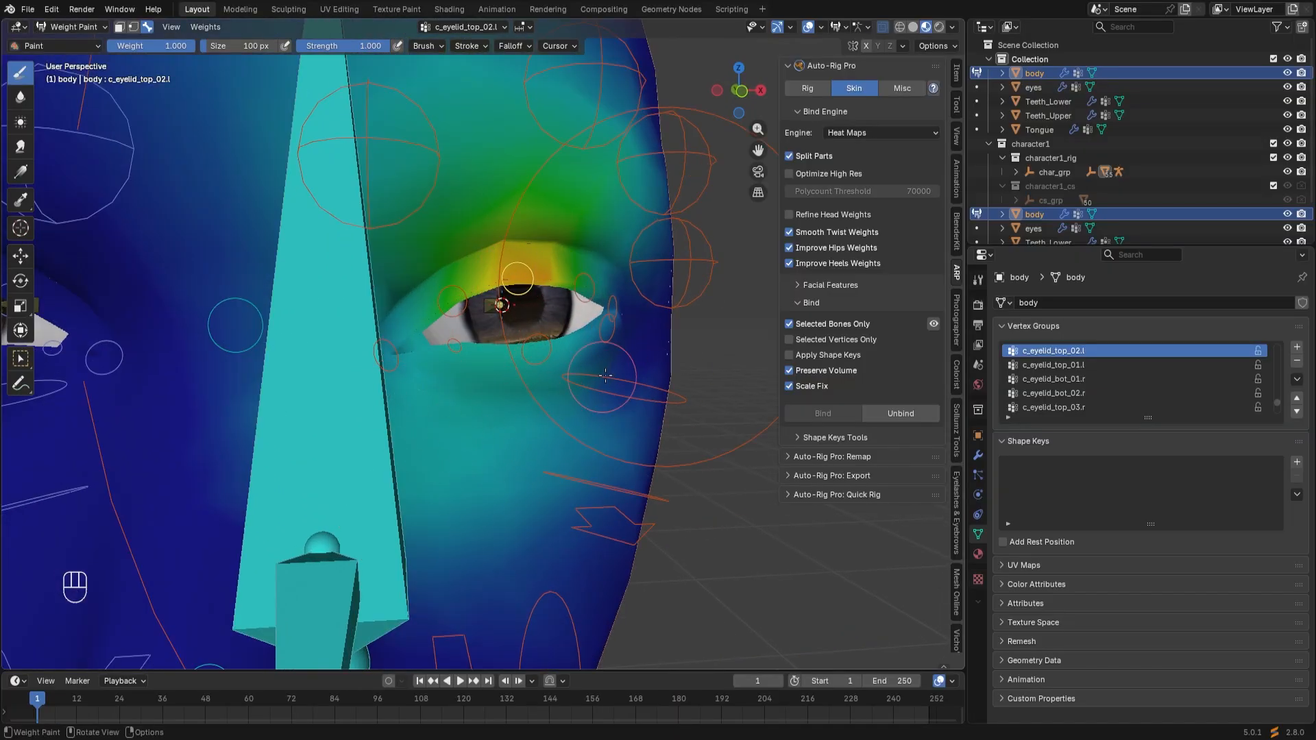
pyautogui.scroll(-2, 479, 422)
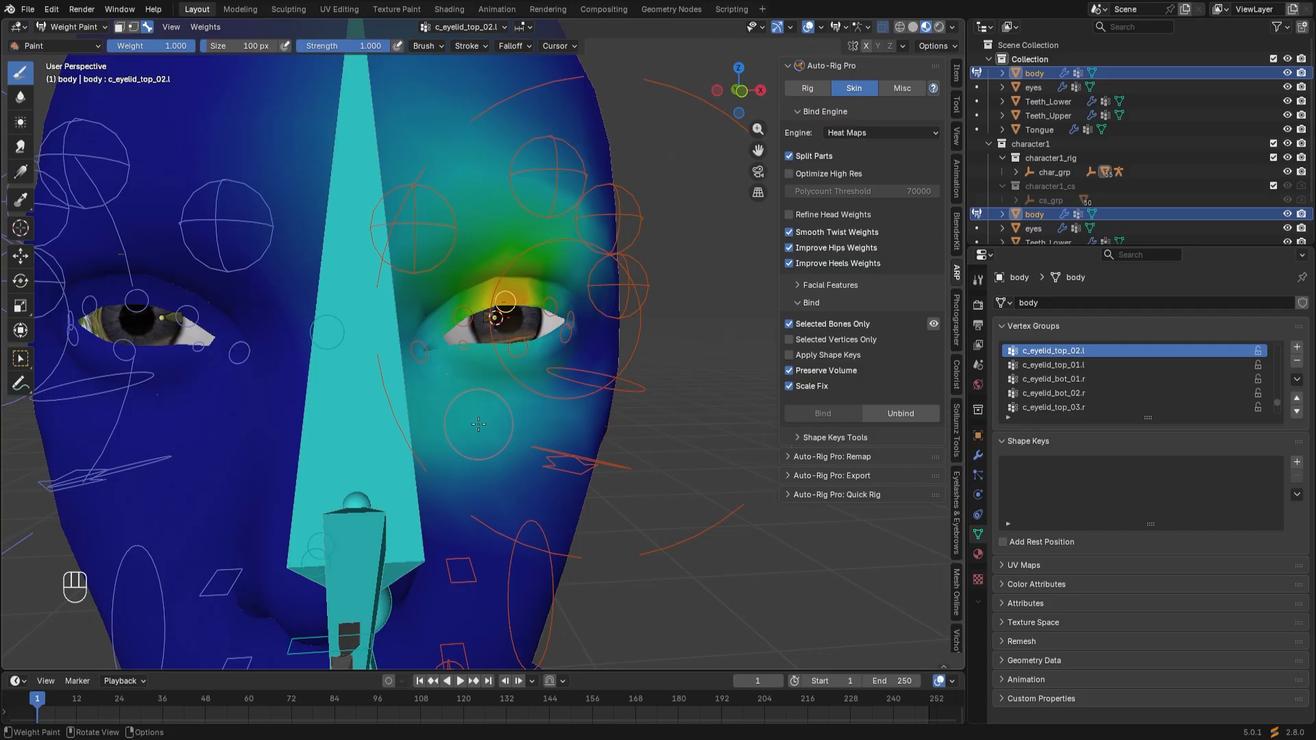
pyautogui.moveTo(479, 424)
pyautogui.mouseDown(button='middle')
pyautogui.moveTo(419, 393)
pyautogui.moveTo(404, 421)
pyautogui.moveTo(357, 430)
pyautogui.mouseUp(button='middle')
pyautogui.scroll(3, 389, 320)
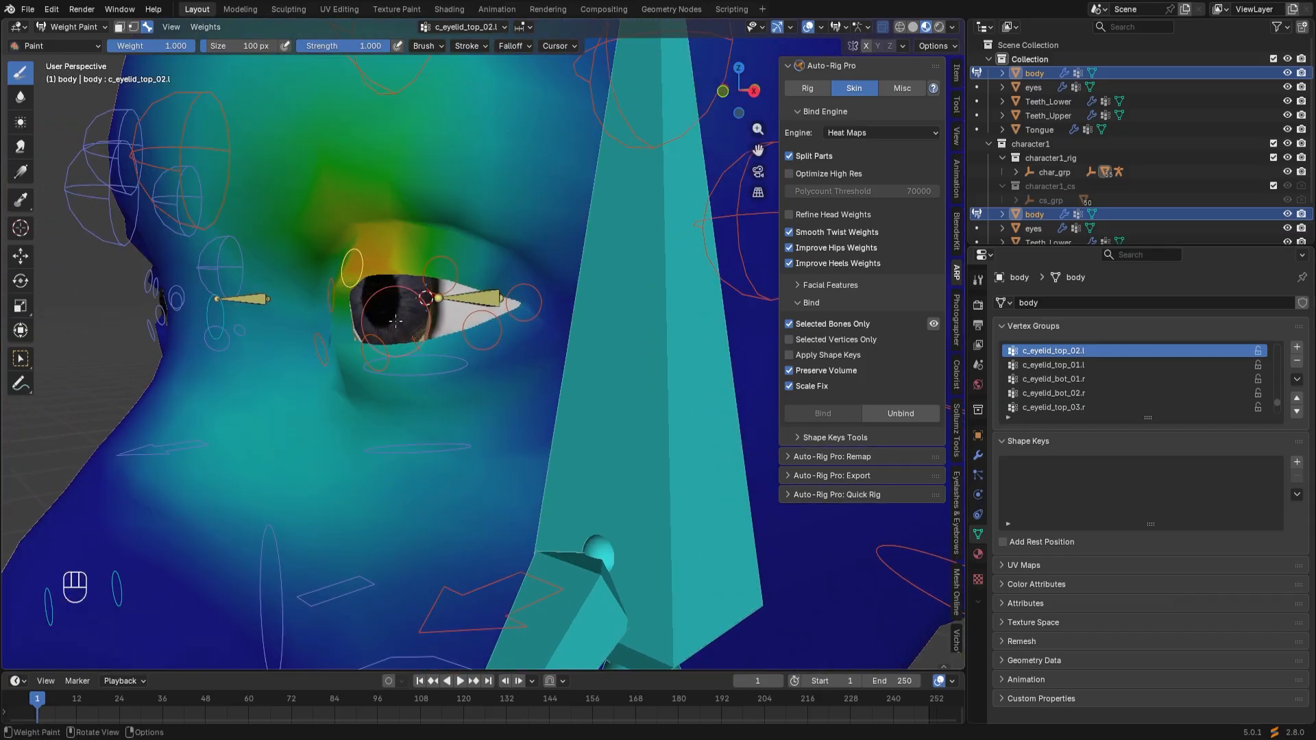
pyautogui.scroll(-3, 388, 320)
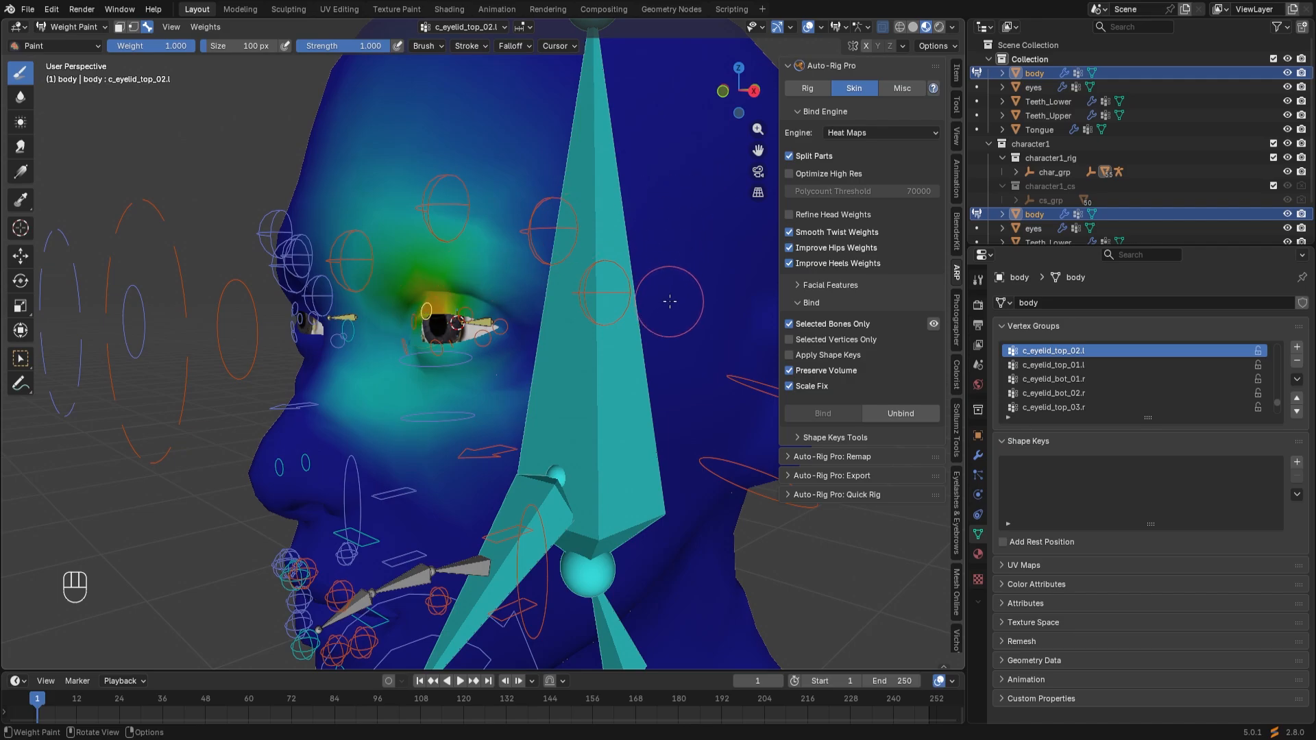
pyautogui.moveTo(670, 301)
pyautogui.mouseDown(button='middle')
pyautogui.moveTo(644, 303)
pyautogui.moveTo(685, 306)
pyautogui.moveTo(697, 332)
pyautogui.moveTo(741, 332)
pyautogui.moveTo(416, 417)
pyautogui.mouseUp(button='middle')
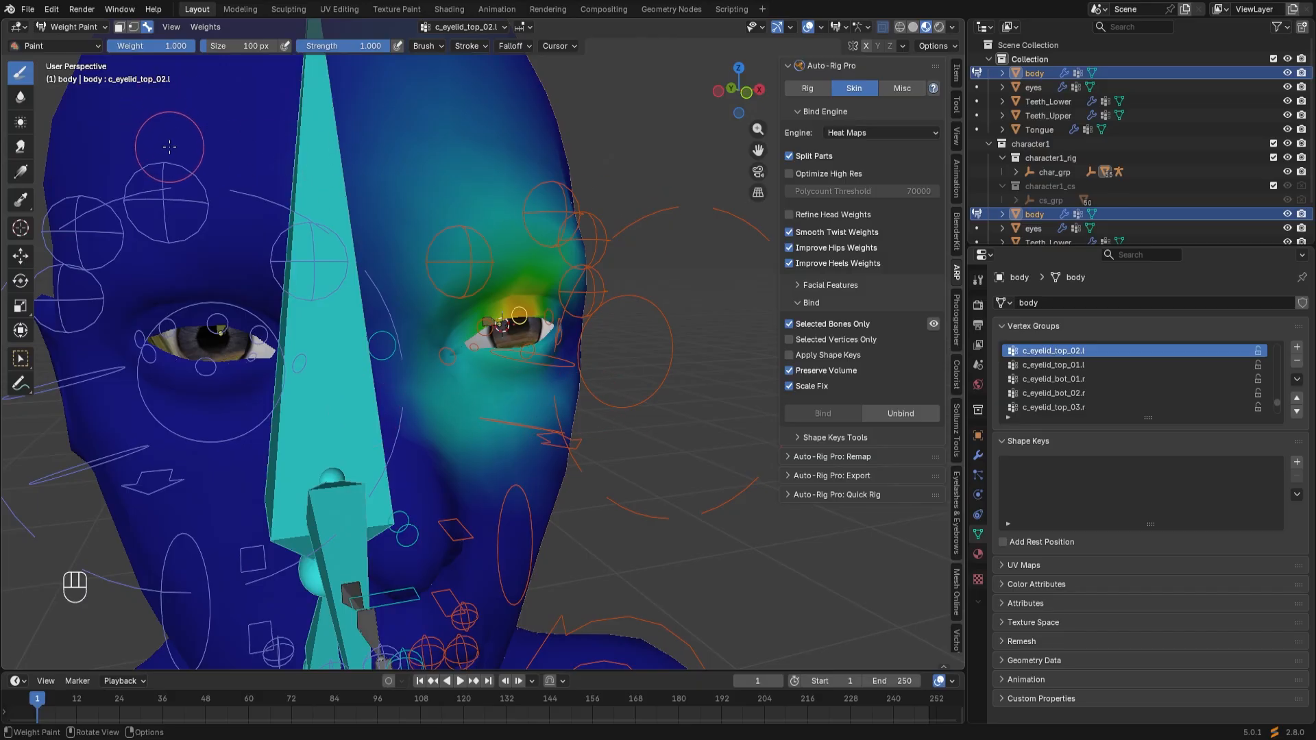
# Turn on X-axis mirroring for weight painting while keeping Mirror Vertex Groups enabled in the brush's symmetry settings.
pyautogui.moveTo(169, 146); pyautogui.dragTo(149, 151, button='middle')
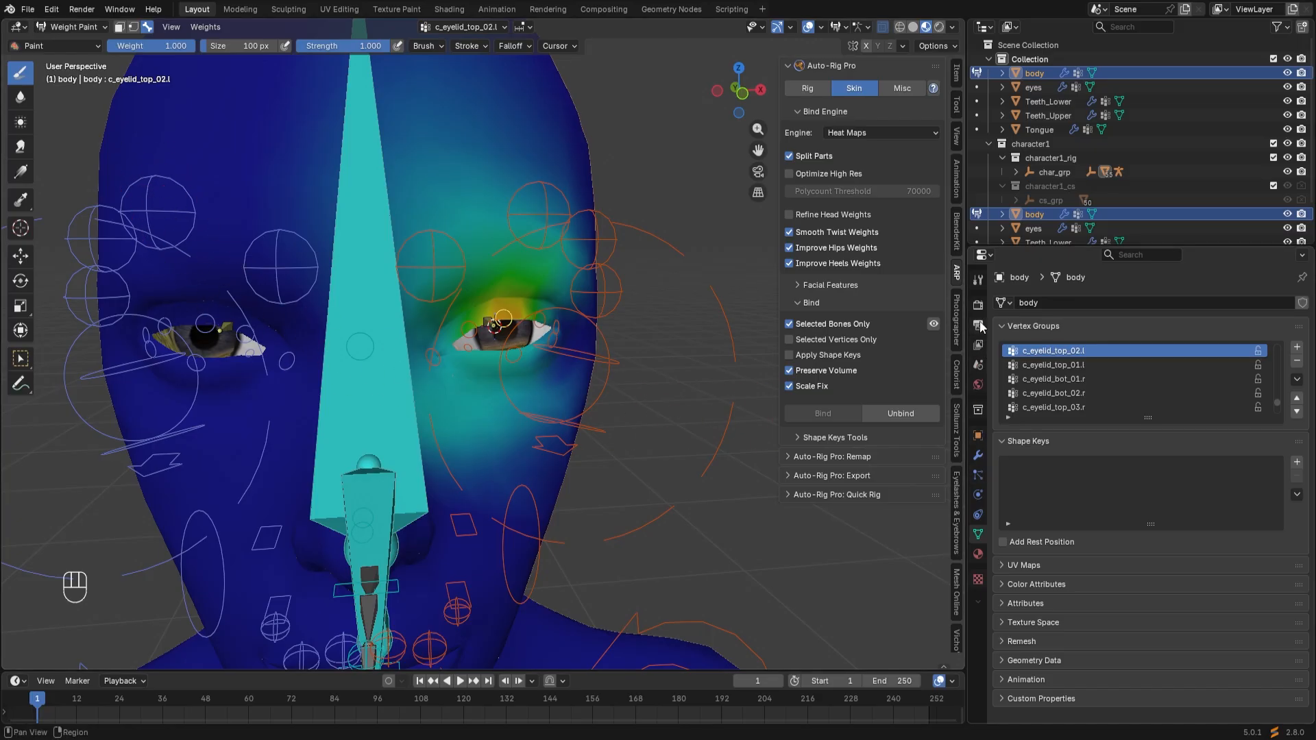
pyautogui.click(979, 280)
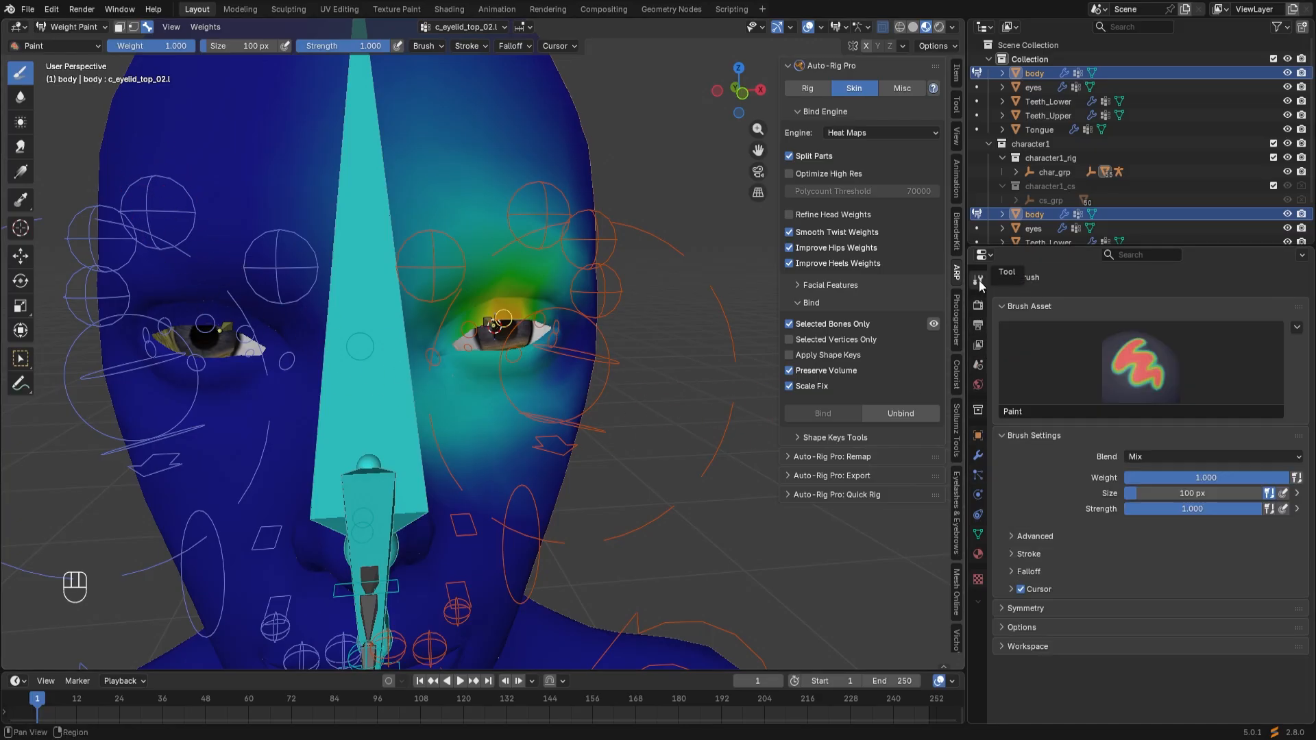
pyautogui.click(1016, 611)
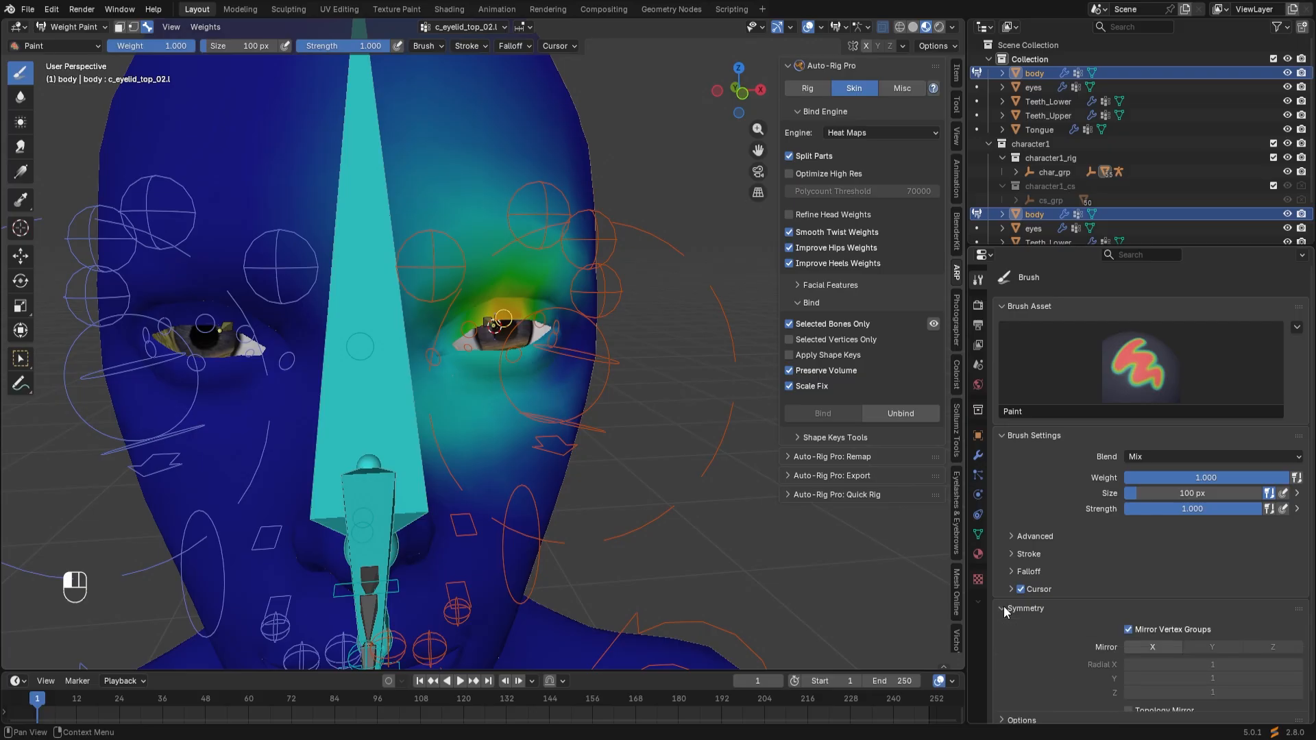
pyautogui.scroll(-2, 1095, 529)
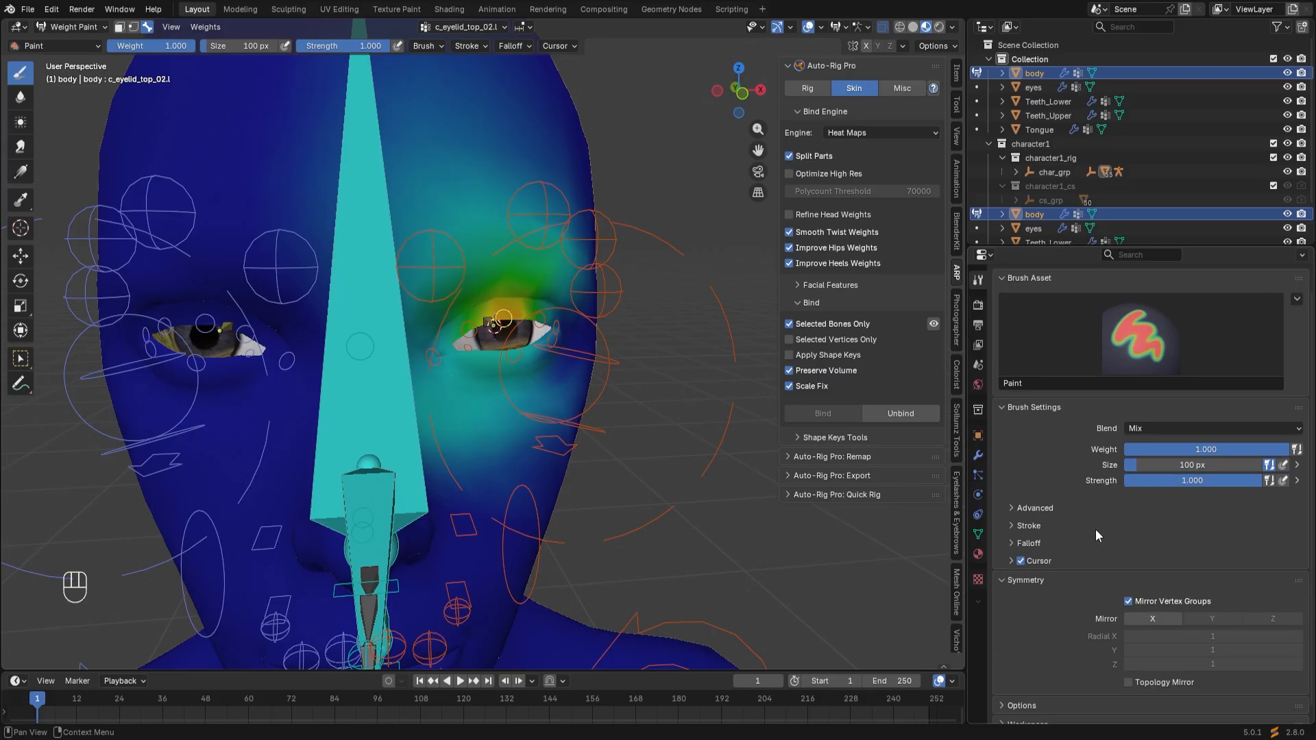
pyautogui.click(1128, 590)
pyautogui.click(1128, 590)
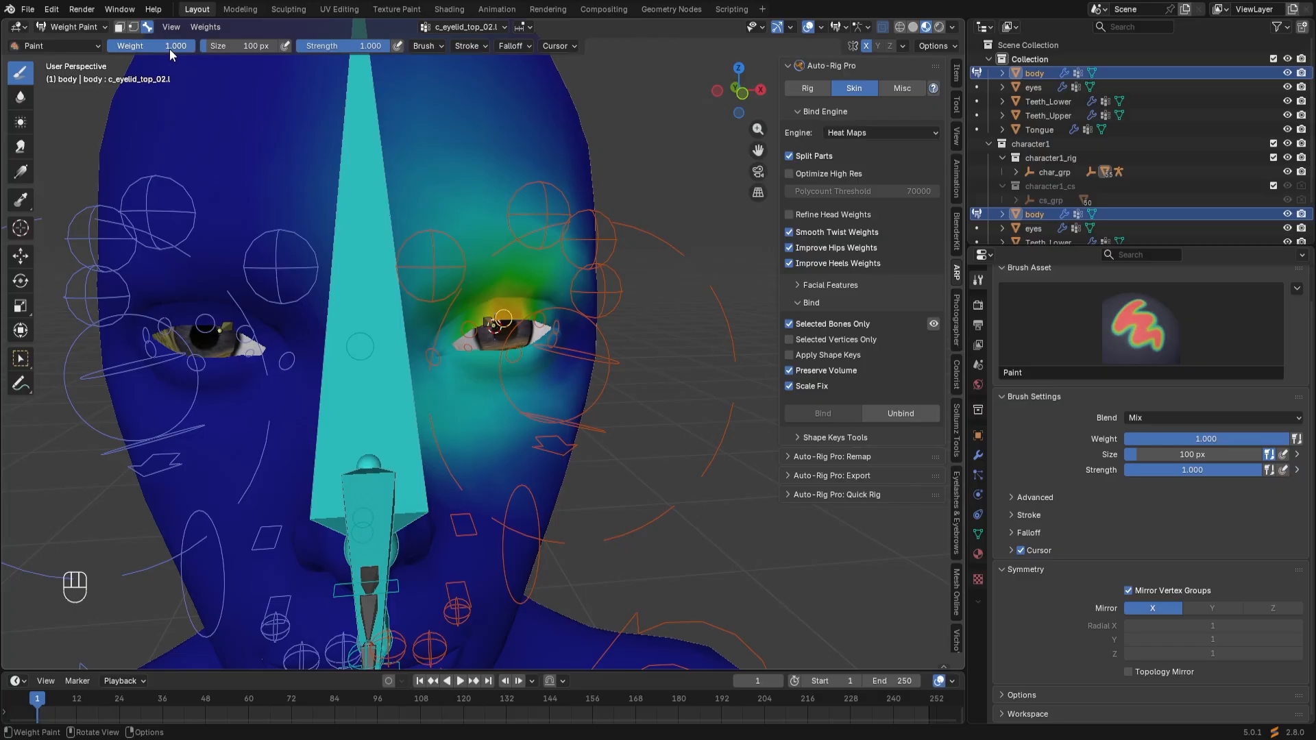
pyautogui.keyDown('shift'); pyautogui.moveTo(220, 170); pyautogui.dragTo(256, 323, button='middle'); pyautogui.keyUp('shift')
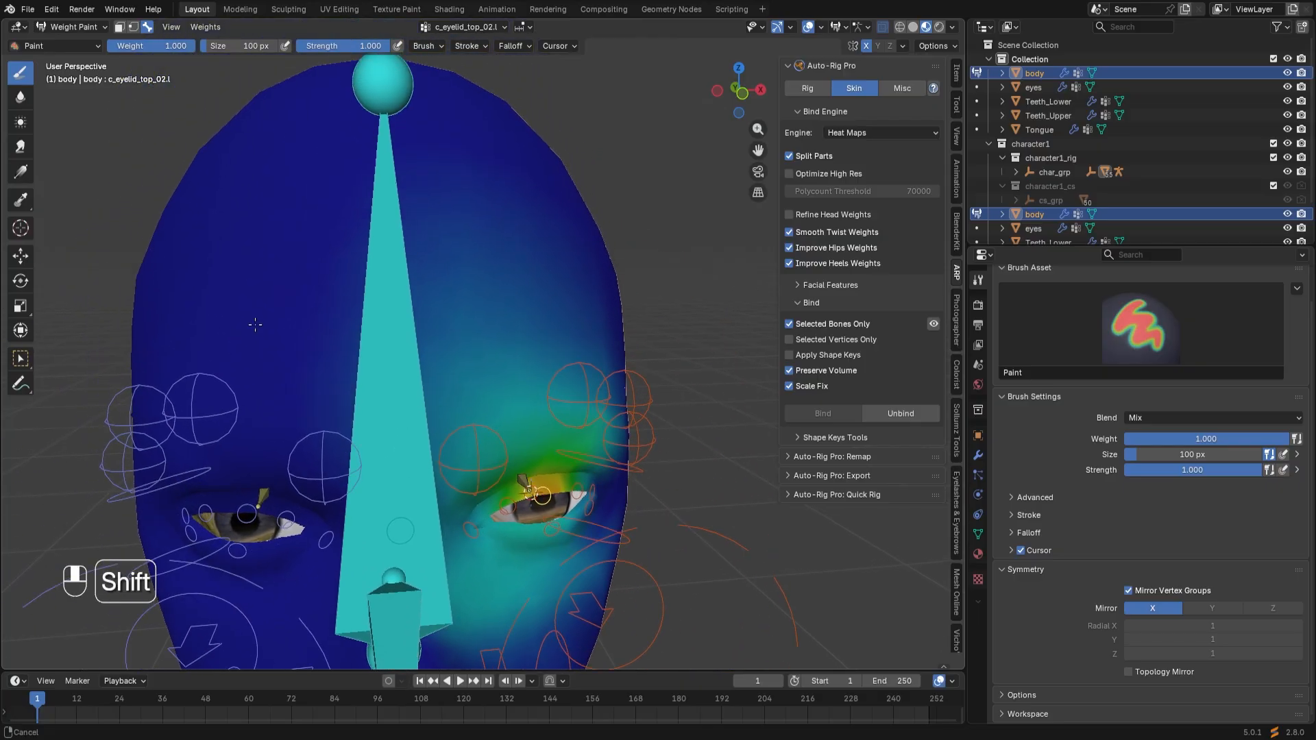
pyautogui.moveTo(255, 236); pyautogui.dragTo(272, 253)
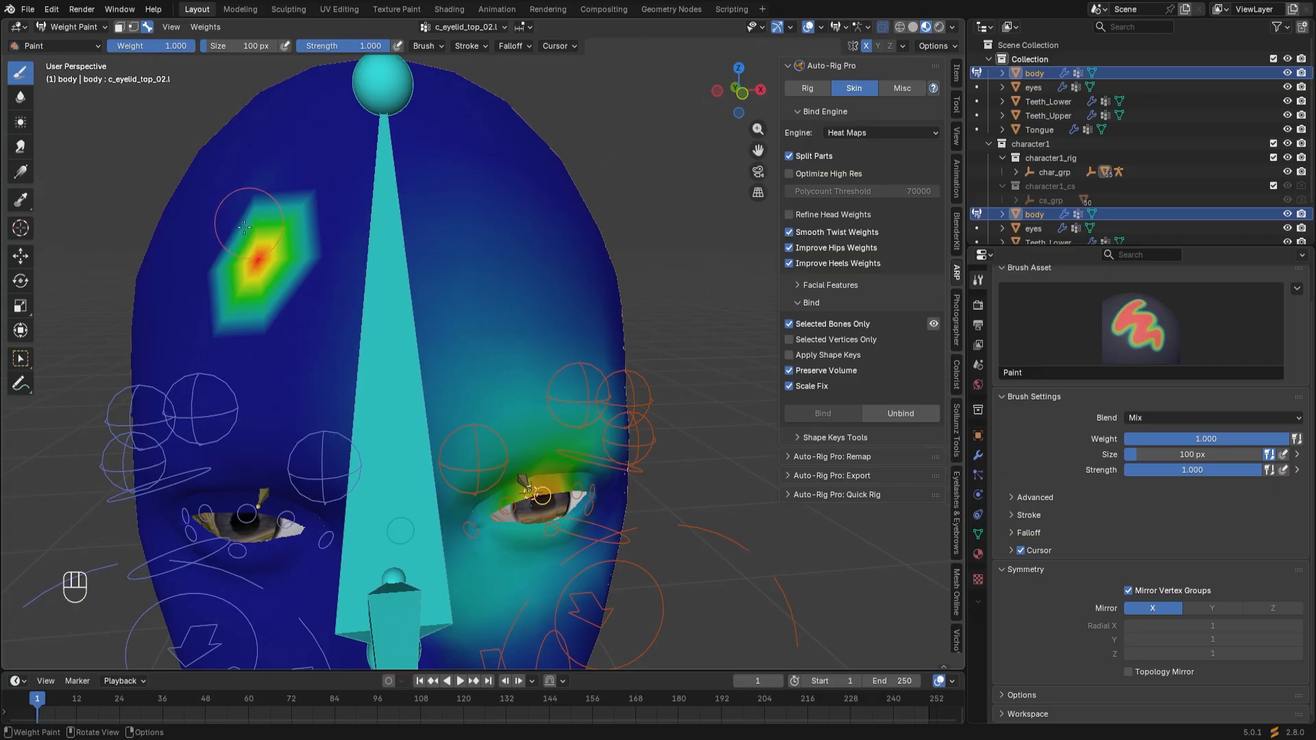
pyautogui.hotkey('ctrl', 'z')
pyautogui.hotkey('ctrl', 'z')
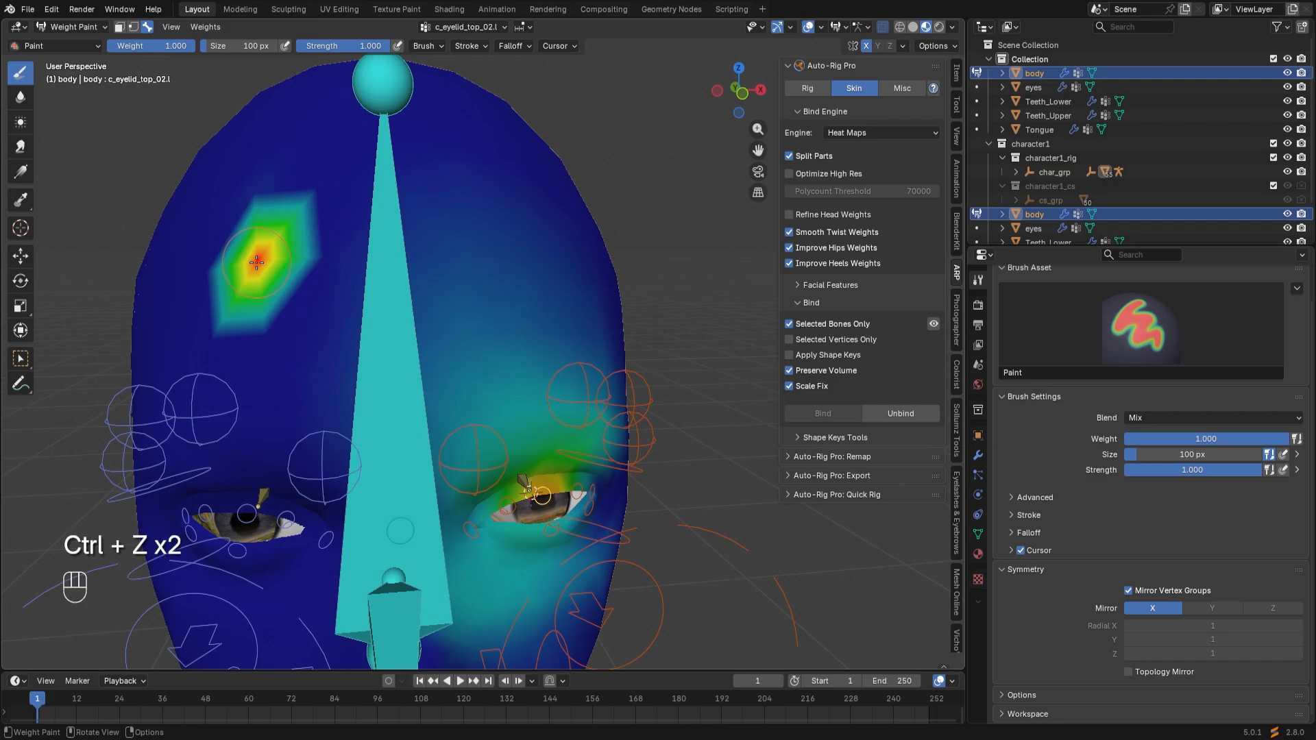
pyautogui.hotkey('ctrl', 'z')
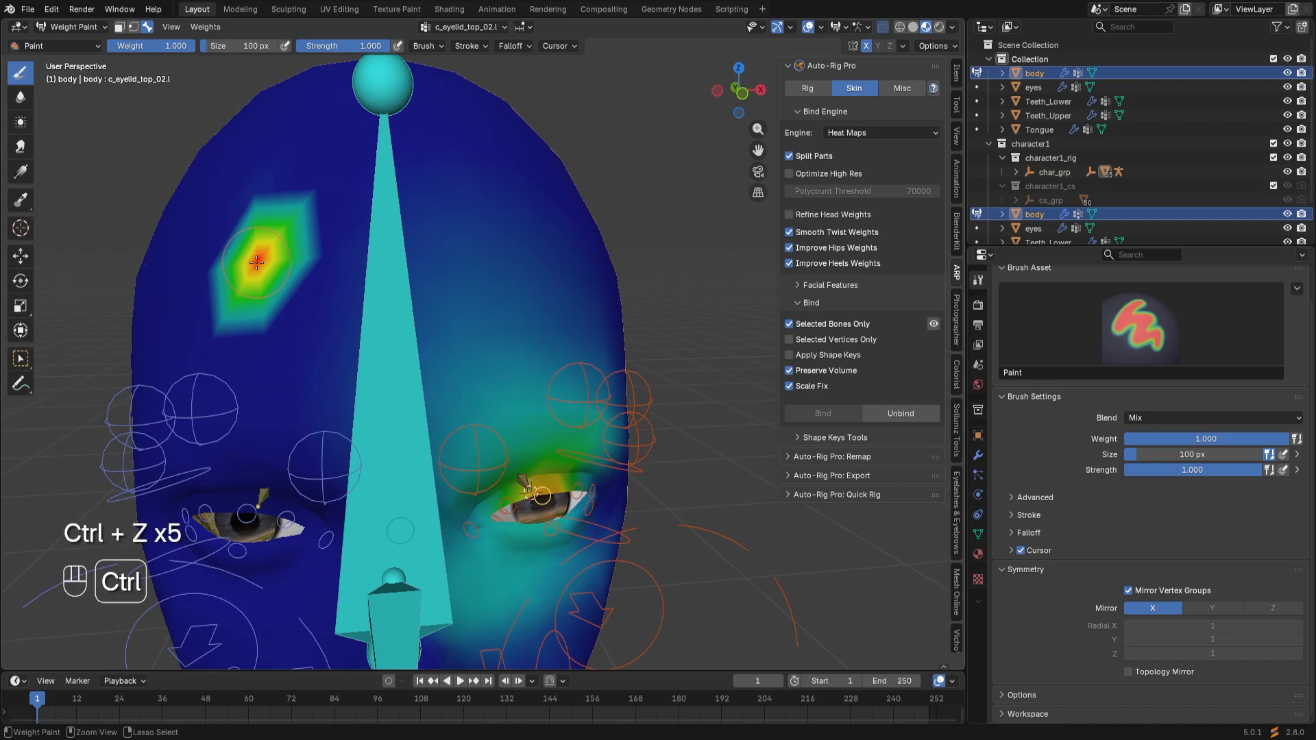
pyautogui.hotkey('ctrl', 'z')
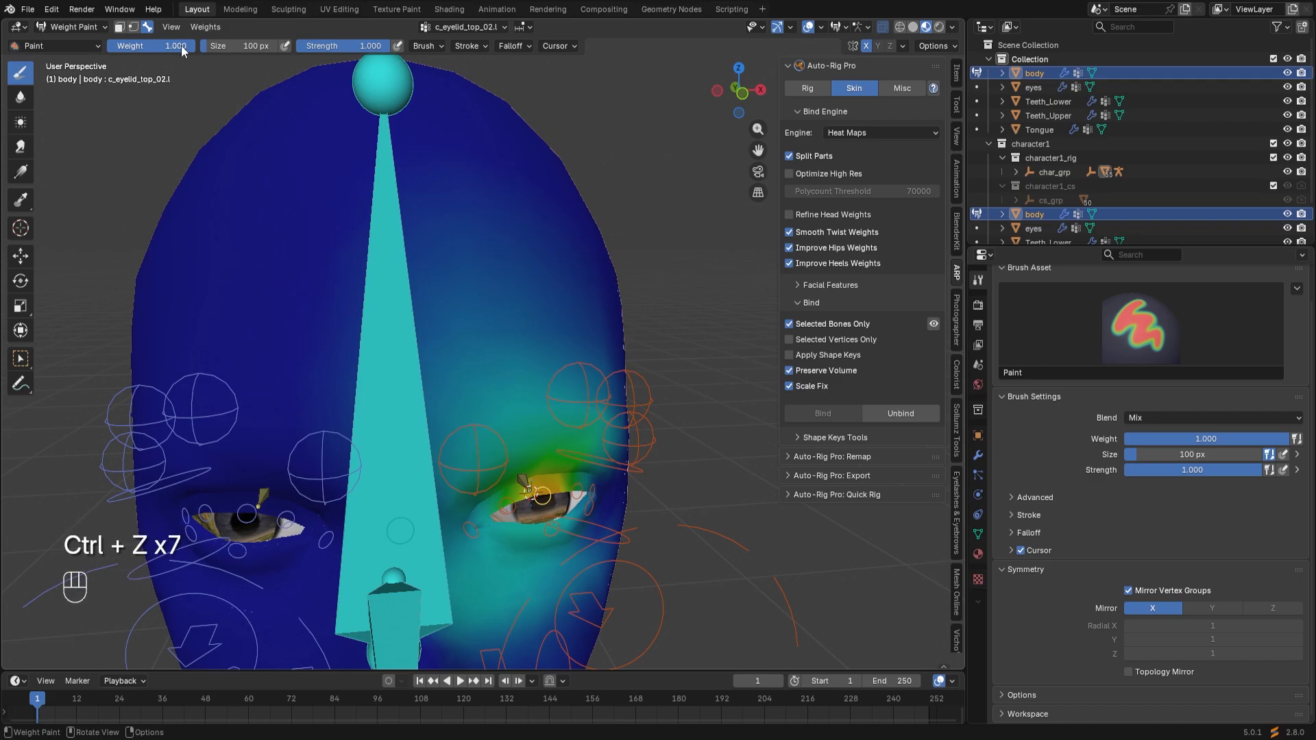
# Set the brush weight to 0.000 and erase c_eyelid_top_02.l weights from the upper part of the forehead.
pyautogui.moveTo(181, 48); pyautogui.dragTo(90, 47)
pyautogui.keyDown('shift'); pyautogui.moveTo(479, 330); pyautogui.dragTo(360, 338, button='middle'); pyautogui.keyUp('shift')
pyautogui.scroll(-2, 374, 288)
pyautogui.moveTo(387, 185); pyautogui.dragTo(343, 211, button='middle')
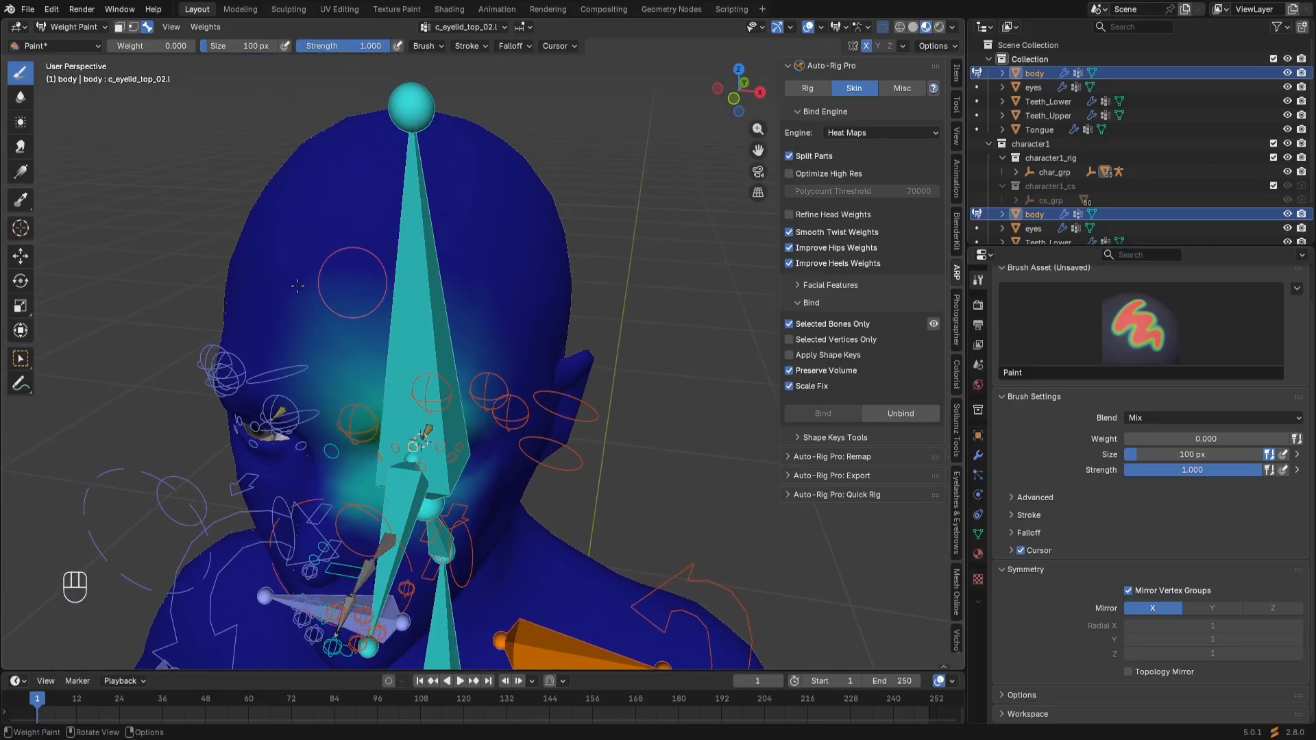
pyautogui.moveTo(298, 285); pyautogui.dragTo(454, 310)
pyautogui.scroll(2, 507, 316)
pyautogui.moveTo(508, 322); pyautogui.dragTo(477, 270, button='middle')
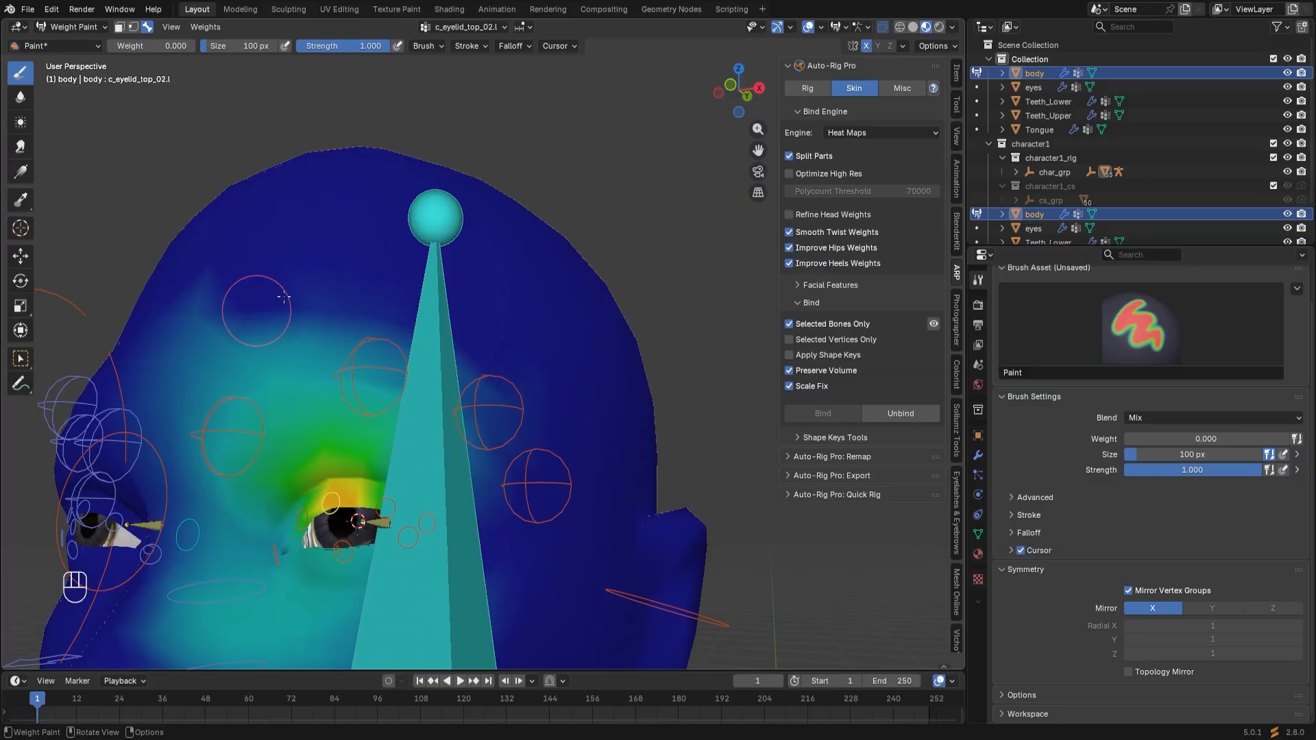
# Turn off the X-ray display of the bones and erase the c_eyelid_top_02.l weights from the left cheek.
pyautogui.scroll(-3, 144, 404)
pyautogui.keyDown('shift'); pyautogui.moveTo(157, 411); pyautogui.dragTo(213, 342, button='middle'); pyautogui.keyUp('shift')
pyautogui.scroll(4, 411, 480)
pyautogui.moveTo(425, 555); pyautogui.dragTo(483, 538, button='middle')
pyautogui.scroll(-2, 376, 556)
pyautogui.moveTo(376, 557)
pyautogui.mouseDown(button='middle')
pyautogui.moveTo(318, 555)
pyautogui.moveTo(377, 559)
pyautogui.mouseUp(button='middle')
pyautogui.scroll(-2, 411, 521)
pyautogui.click(882, 27)
pyautogui.moveTo(363, 434); pyautogui.dragTo(474, 457)
# Erase the c_eyelid_top_02.l weights below the left eye and along the lower eyelid, undoing the last unwanted strokes.
pyautogui.scroll(6, 477, 471)
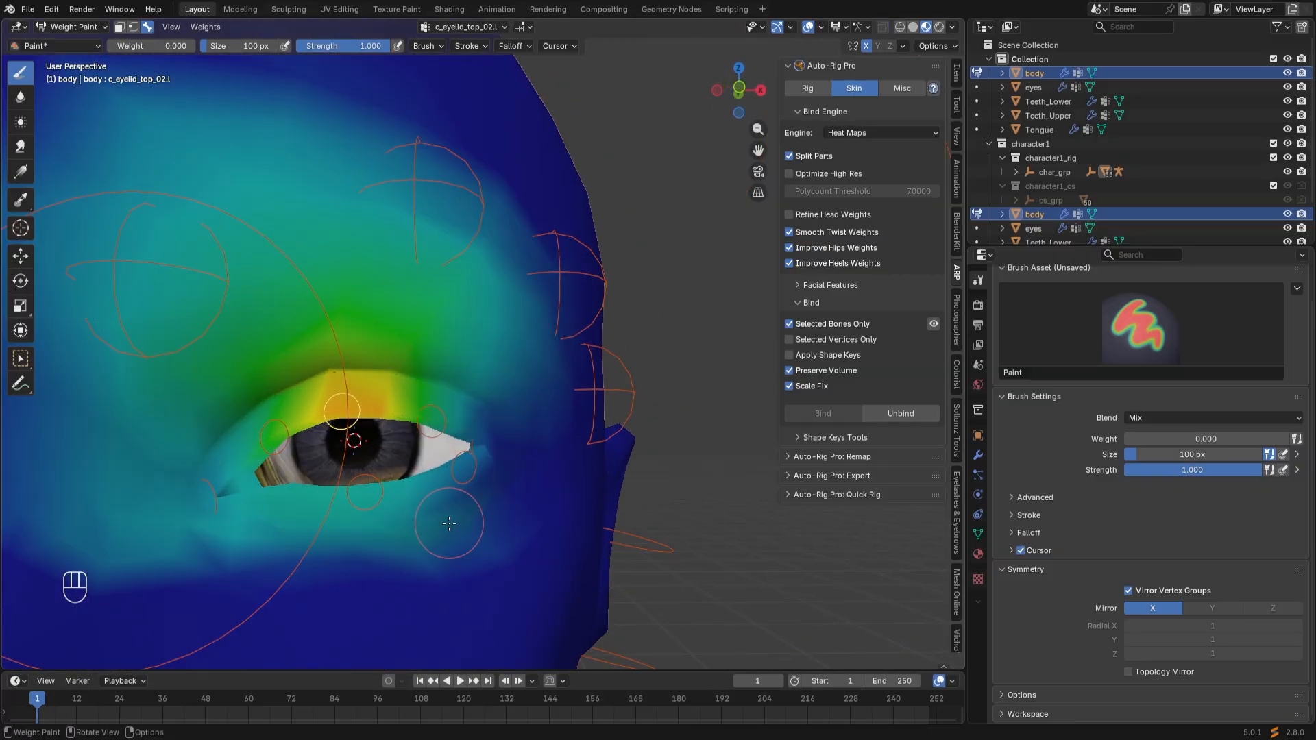
pyautogui.keyDown('shift'); pyautogui.moveTo(448, 534); pyautogui.dragTo(507, 441, button='middle'); pyautogui.keyUp('shift')
pyautogui.moveTo(518, 411)
pyautogui.mouseDown()
pyautogui.moveTo(524, 402)
pyautogui.moveTo(411, 444)
pyautogui.mouseUp()
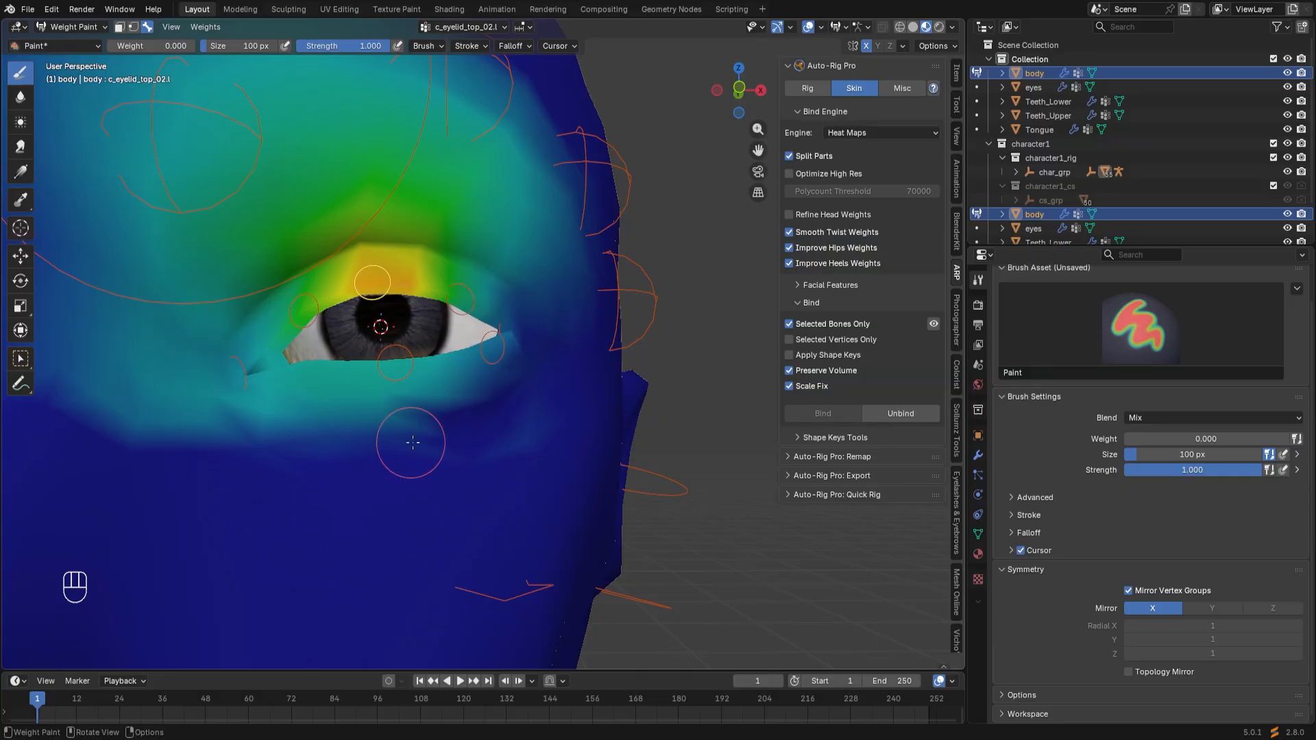
pyautogui.moveTo(504, 393)
pyautogui.mouseDown()
pyautogui.moveTo(438, 387)
pyautogui.moveTo(488, 339)
pyautogui.moveTo(472, 360)
pyautogui.moveTo(408, 370)
pyautogui.moveTo(428, 377)
pyautogui.moveTo(438, 404)
pyautogui.moveTo(329, 439)
pyautogui.moveTo(379, 355)
pyautogui.mouseUp()
pyautogui.moveTo(339, 395)
pyautogui.mouseDown()
pyautogui.moveTo(308, 408)
pyautogui.moveTo(281, 387)
pyautogui.moveTo(266, 395)
pyautogui.mouseUp()
pyautogui.hotkey('ctrl', 'z')
pyautogui.hotkey('ctrl', 'z')
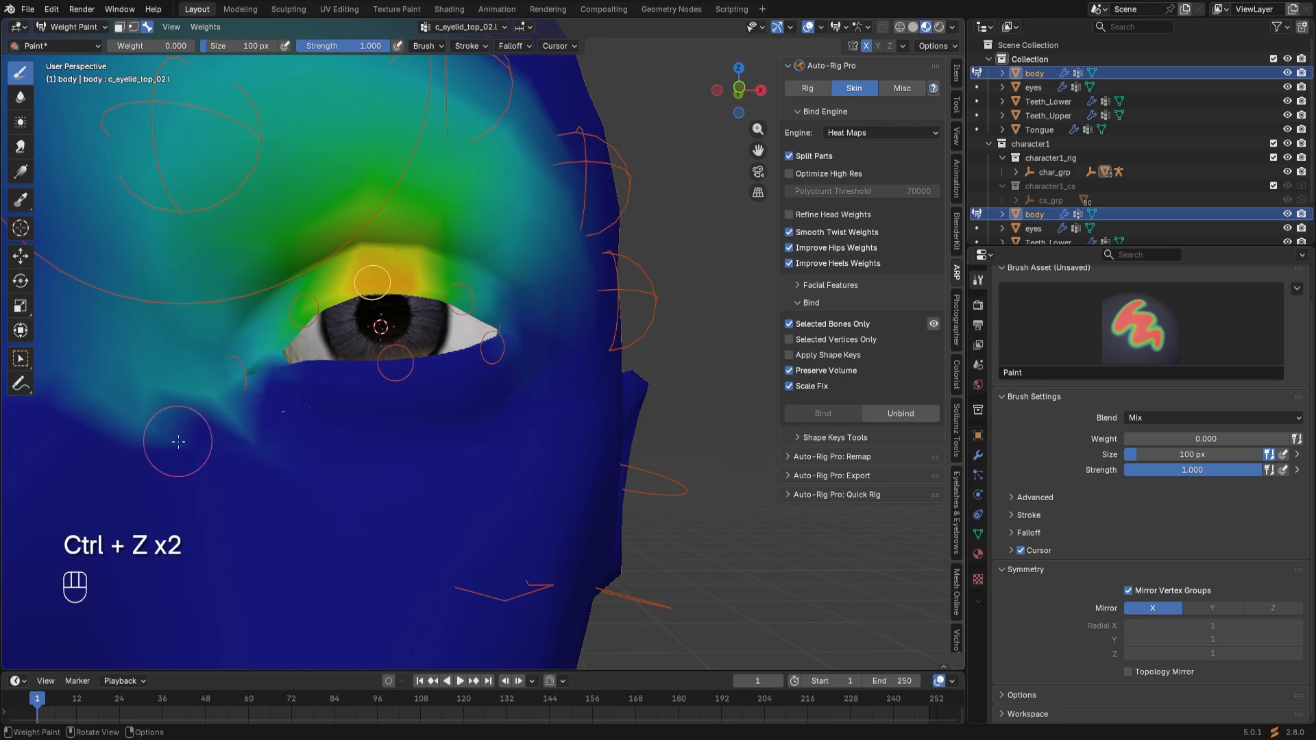
# Erase the remaining c_eyelid_top_02.l weights from the forehead above the left brow and the side of the nose.
pyautogui.scroll(-5, 168, 440)
pyautogui.moveTo(363, 188); pyautogui.dragTo(311, 205, button='middle')
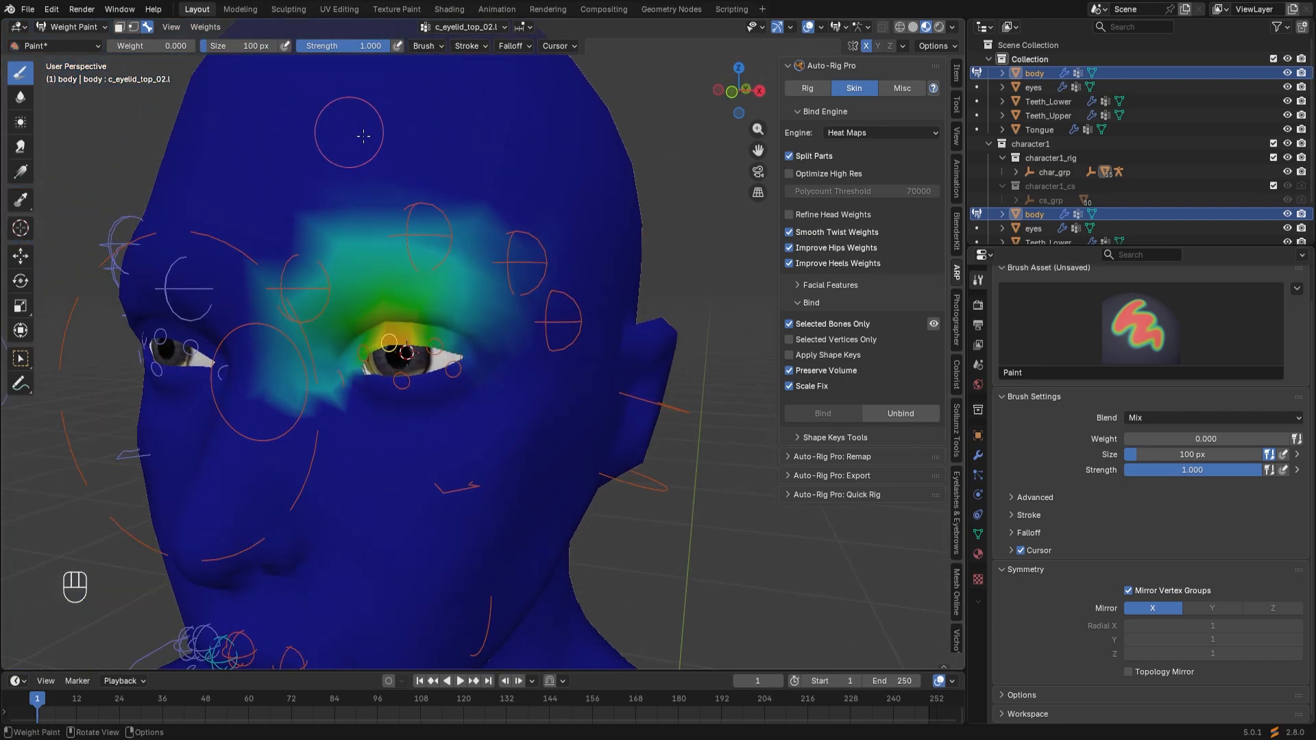
pyautogui.moveTo(507, 202)
pyautogui.mouseDown()
pyautogui.moveTo(370, 239)
pyautogui.moveTo(311, 399)
pyautogui.moveTo(334, 224)
pyautogui.moveTo(516, 288)
pyautogui.moveTo(391, 221)
pyautogui.moveTo(425, 261)
pyautogui.moveTo(282, 280)
pyautogui.moveTo(322, 256)
pyautogui.mouseUp()
pyautogui.moveTo(323, 256); pyautogui.dragTo(562, 278, button='middle')
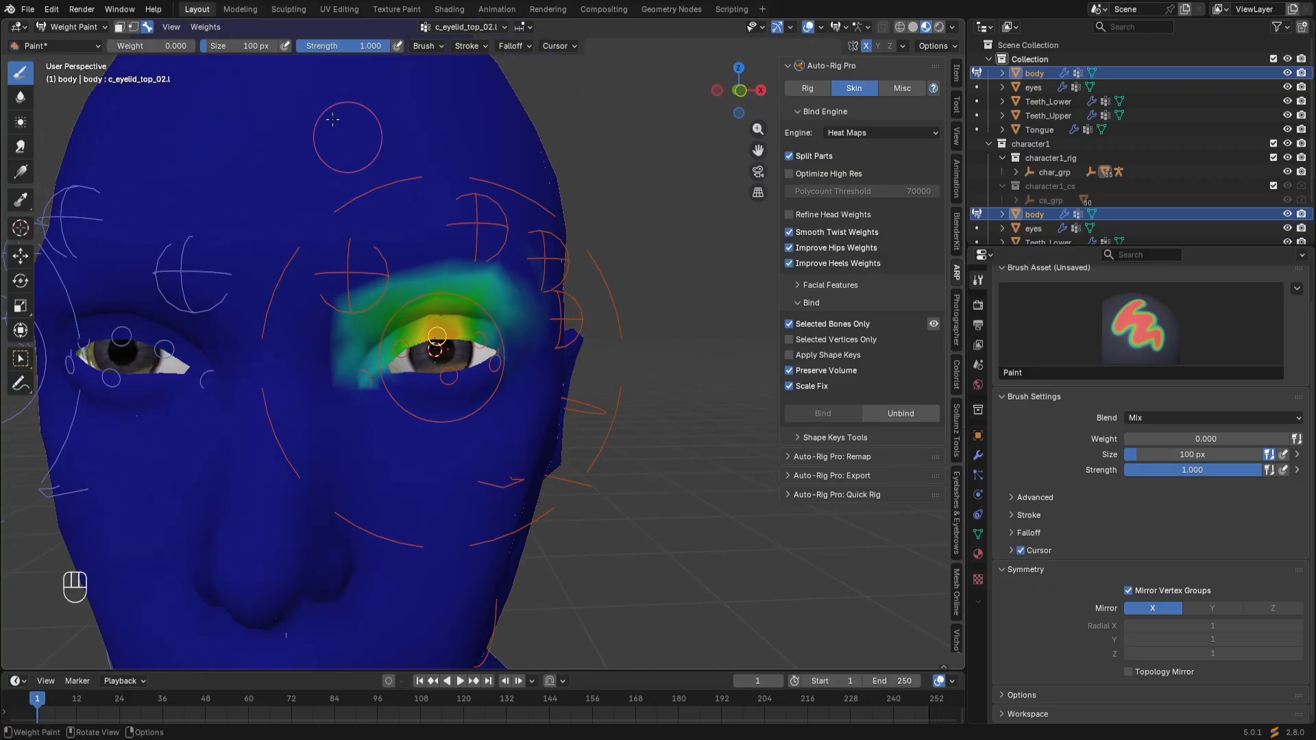
# Set the brush strength to 0.388 and fade the weights around the left brow and the eye's inner corner.
pyautogui.moveTo(385, 47); pyautogui.dragTo(335, 46)
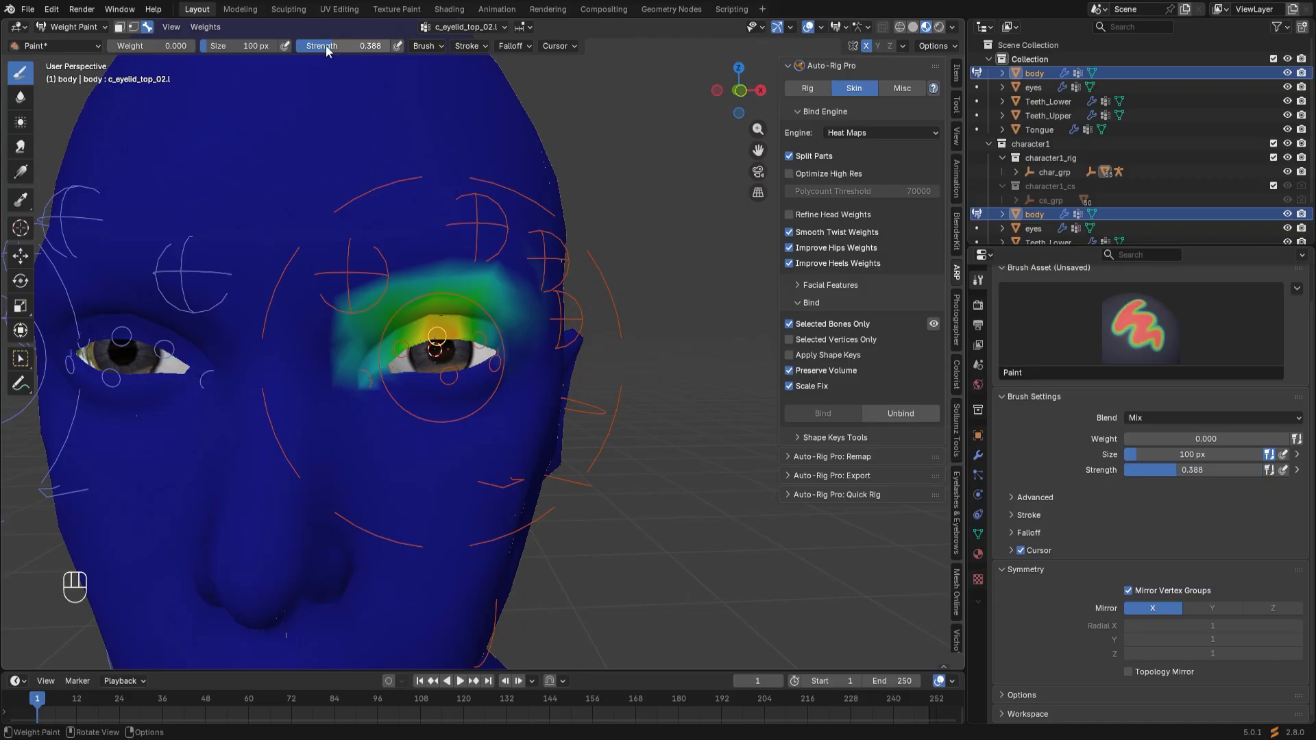
pyautogui.moveTo(499, 277); pyautogui.dragTo(411, 261)
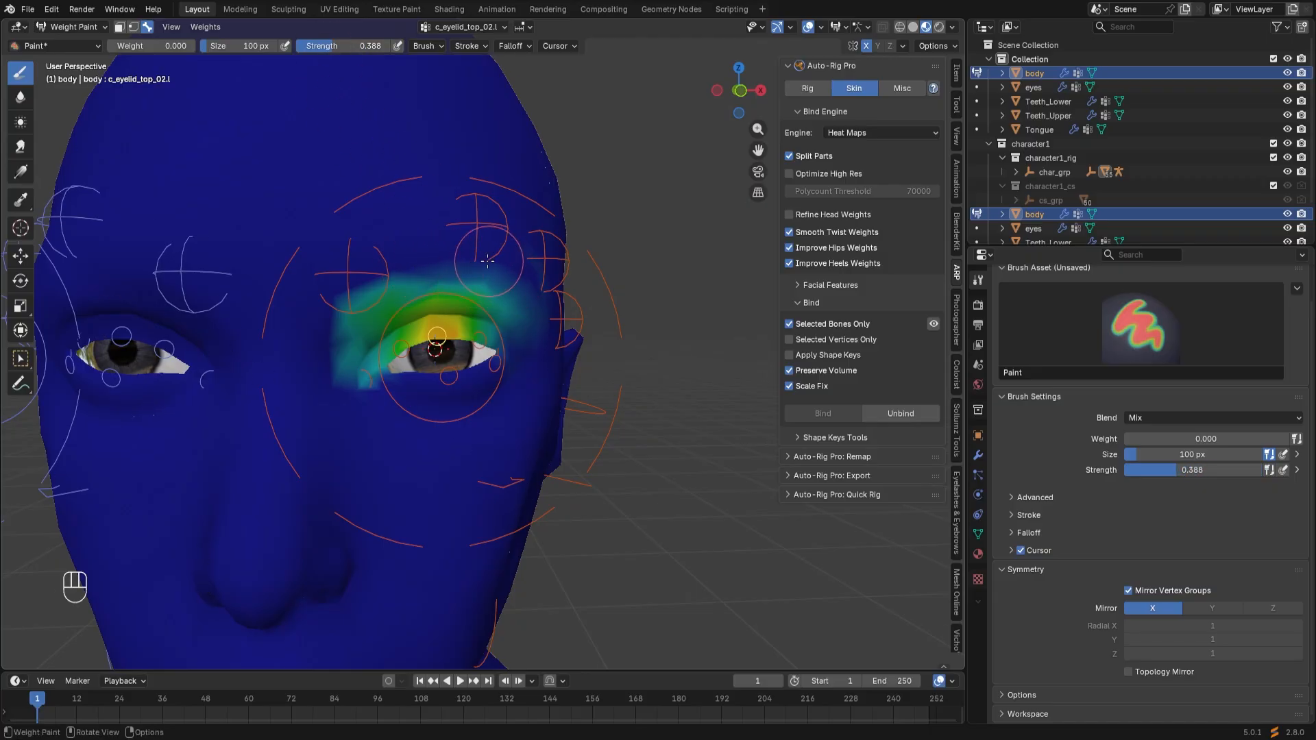
pyautogui.moveTo(524, 232); pyautogui.dragTo(501, 227, button='middle')
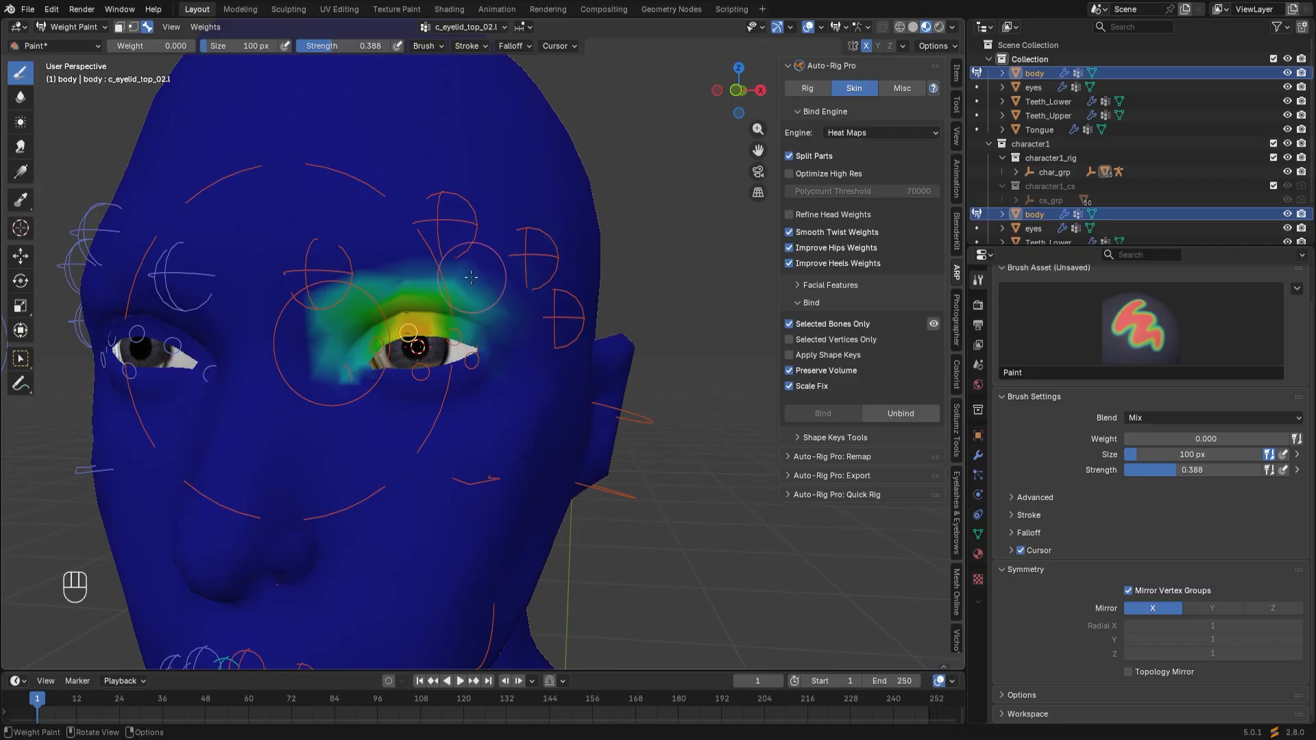
pyautogui.moveTo(461, 282)
pyautogui.mouseDown()
pyautogui.moveTo(320, 330)
pyautogui.moveTo(325, 375)
pyautogui.moveTo(332, 331)
pyautogui.mouseUp()
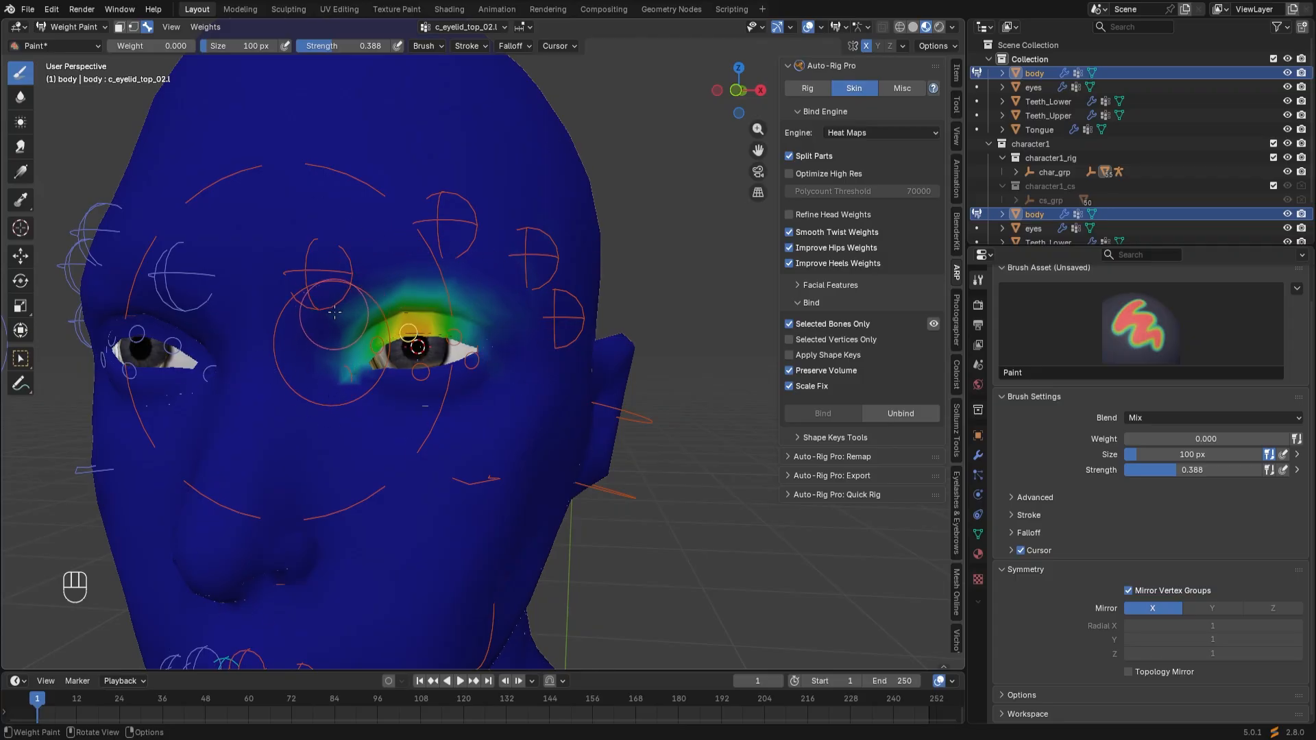
pyautogui.scroll(1, 342, 306)
pyautogui.moveTo(408, 265)
pyautogui.mouseDown()
pyautogui.moveTo(374, 258)
pyautogui.moveTo(539, 281)
pyautogui.moveTo(522, 266)
pyautogui.moveTo(517, 306)
pyautogui.mouseUp()
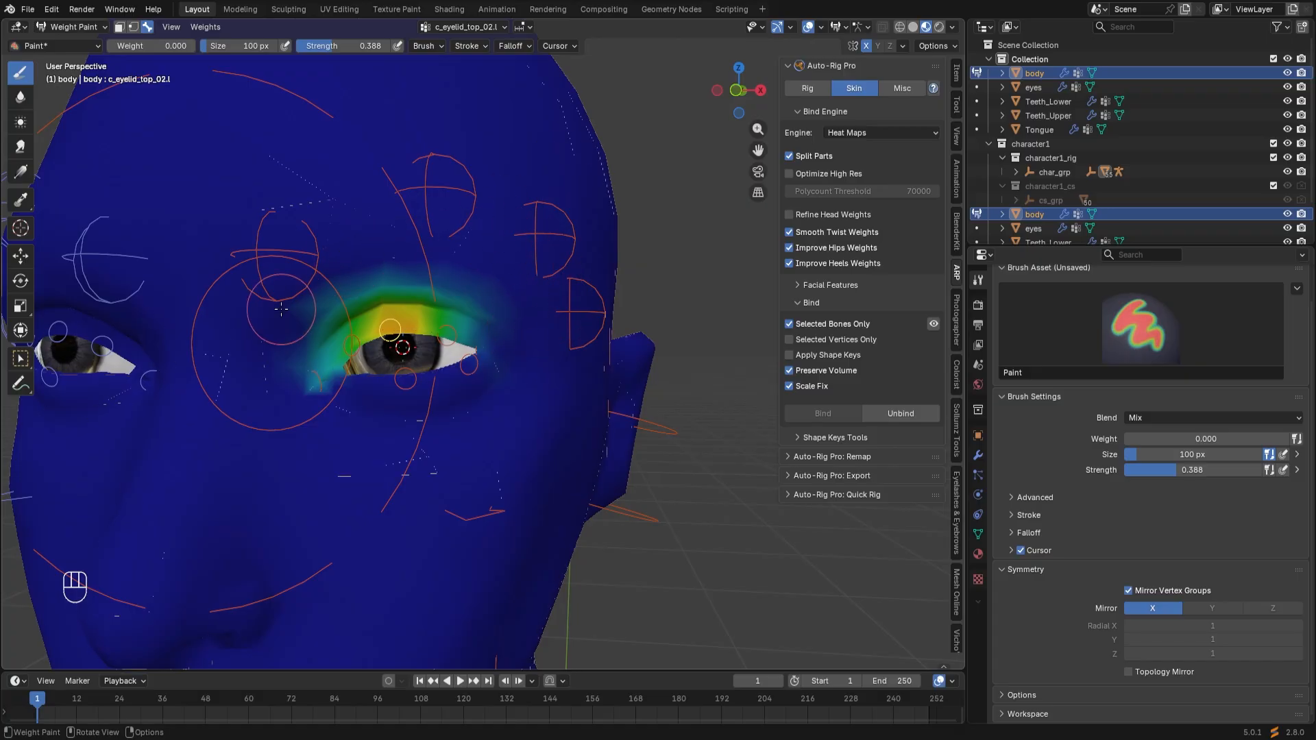
pyautogui.moveTo(304, 413)
pyautogui.mouseDown()
pyautogui.moveTo(332, 380)
pyautogui.moveTo(302, 374)
pyautogui.mouseUp()
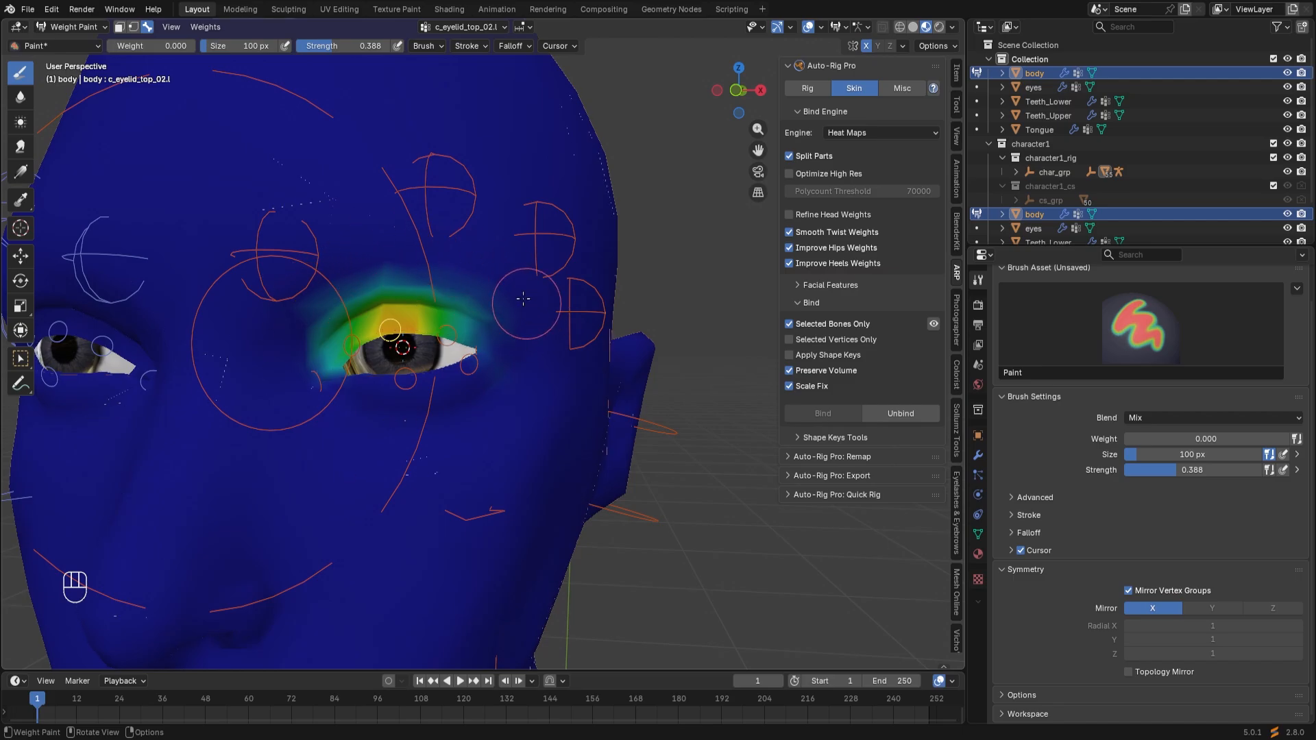
# Trim the c_eyelid_top_02.l weights along the eyelid crease and toward both eye corners, keeping the middle of the upper lid.
pyautogui.scroll(2, 528, 289)
pyautogui.moveTo(343, 266)
pyautogui.mouseDown()
pyautogui.moveTo(280, 322)
pyautogui.moveTo(274, 369)
pyautogui.mouseUp()
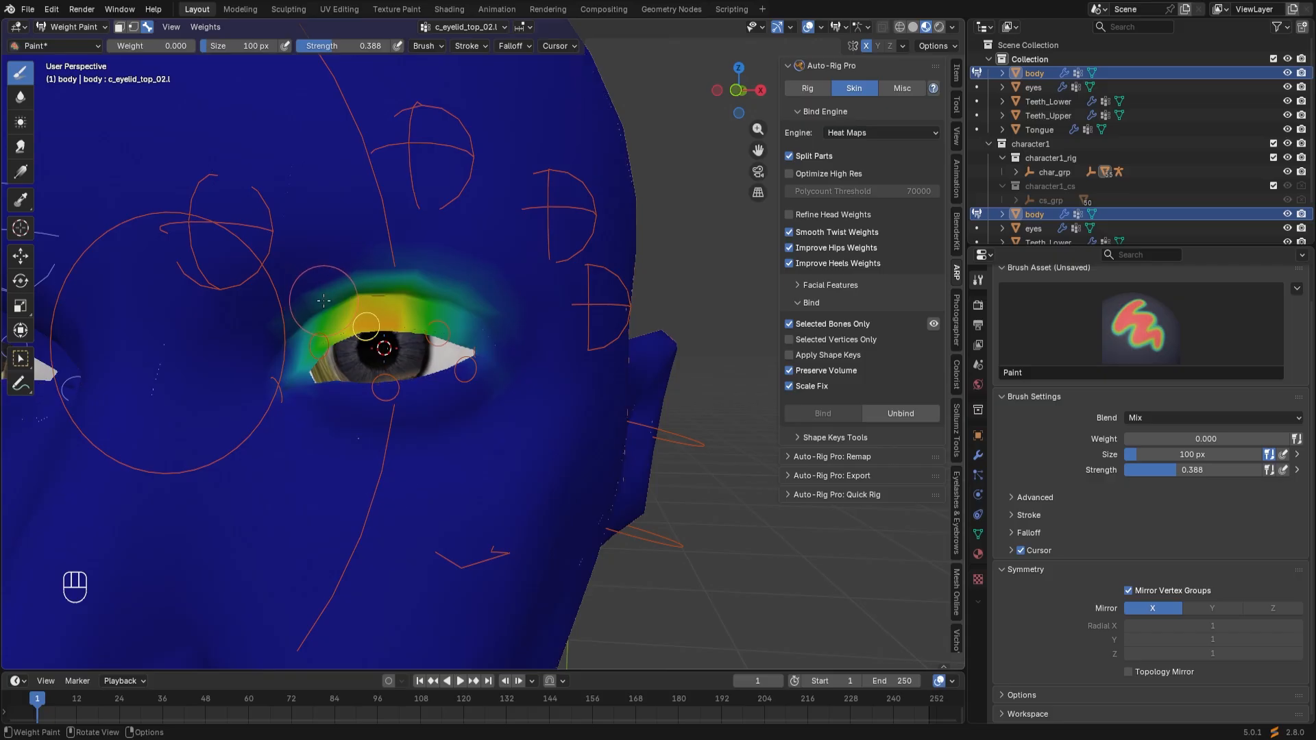
pyautogui.moveTo(357, 271)
pyautogui.mouseDown()
pyautogui.moveTo(300, 302)
pyautogui.moveTo(398, 274)
pyautogui.moveTo(492, 295)
pyautogui.mouseUp()
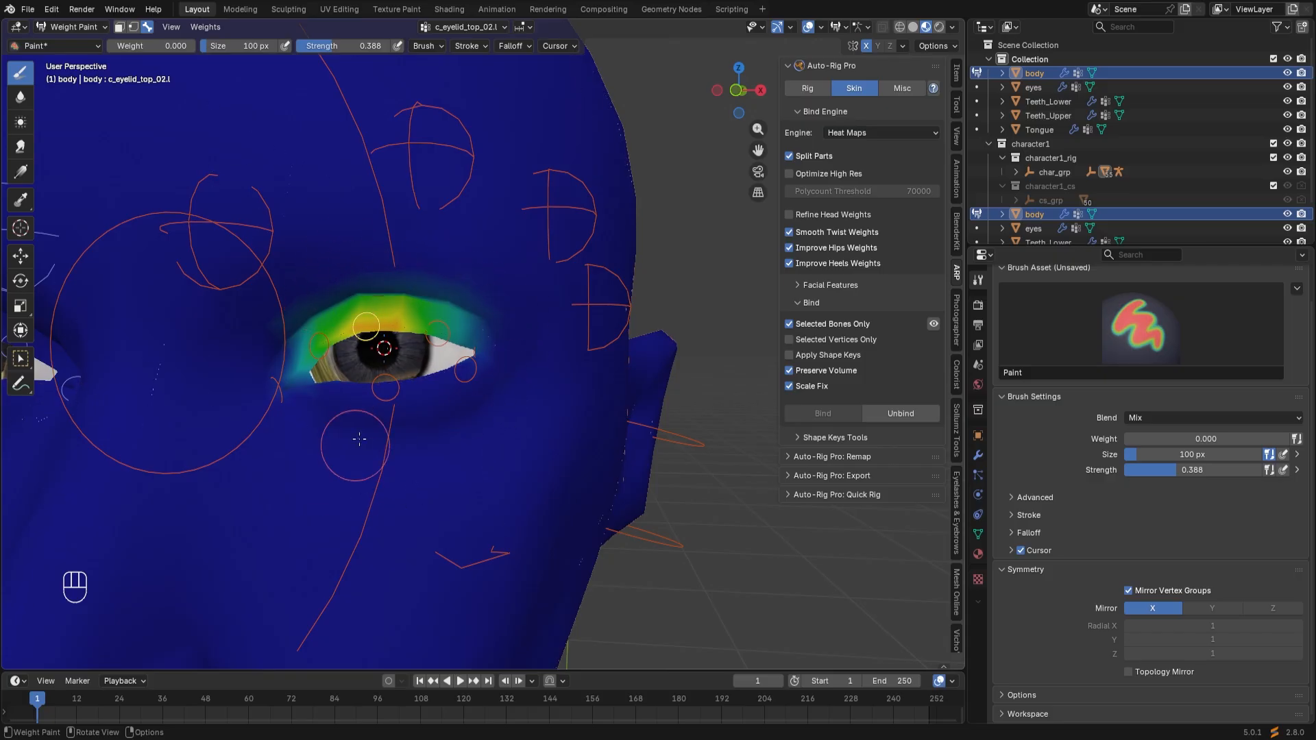
pyautogui.moveTo(348, 281)
pyautogui.mouseDown()
pyautogui.moveTo(309, 354)
pyautogui.moveTo(467, 337)
pyautogui.mouseUp()
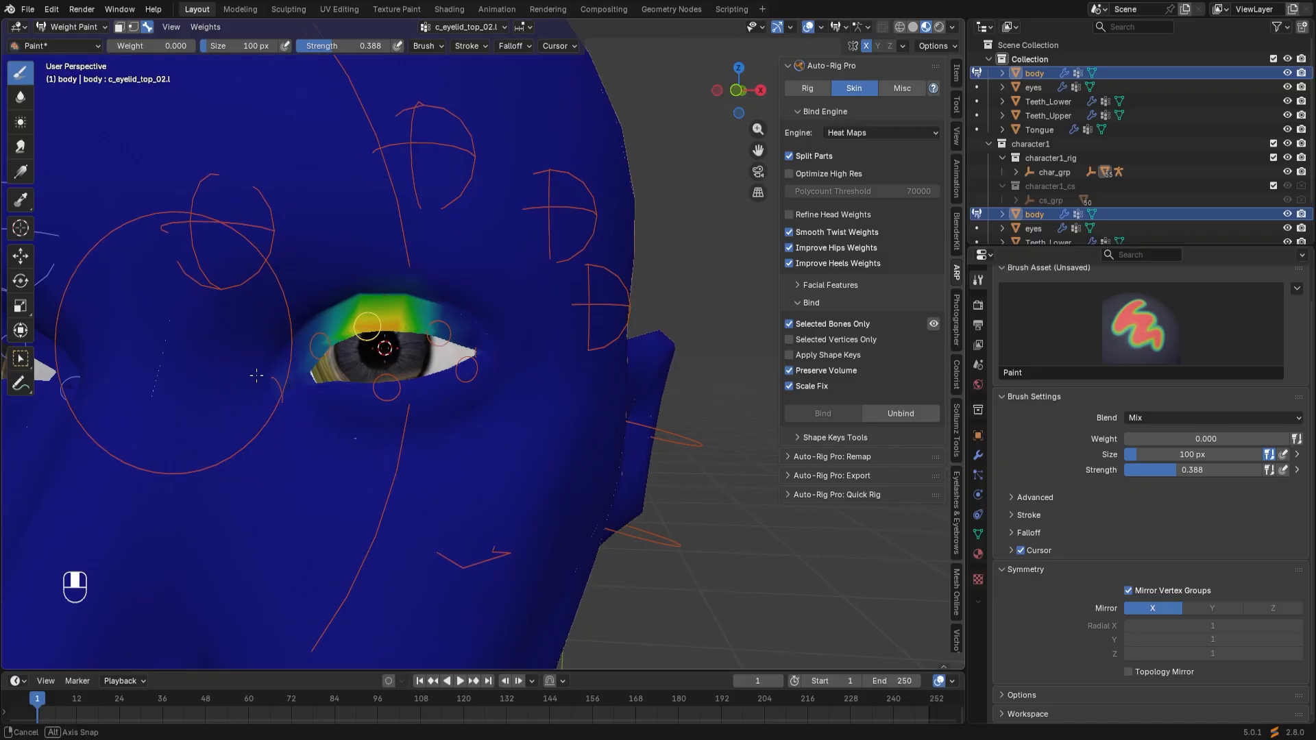
pyautogui.moveTo(226, 373); pyautogui.dragTo(267, 377, button='middle')
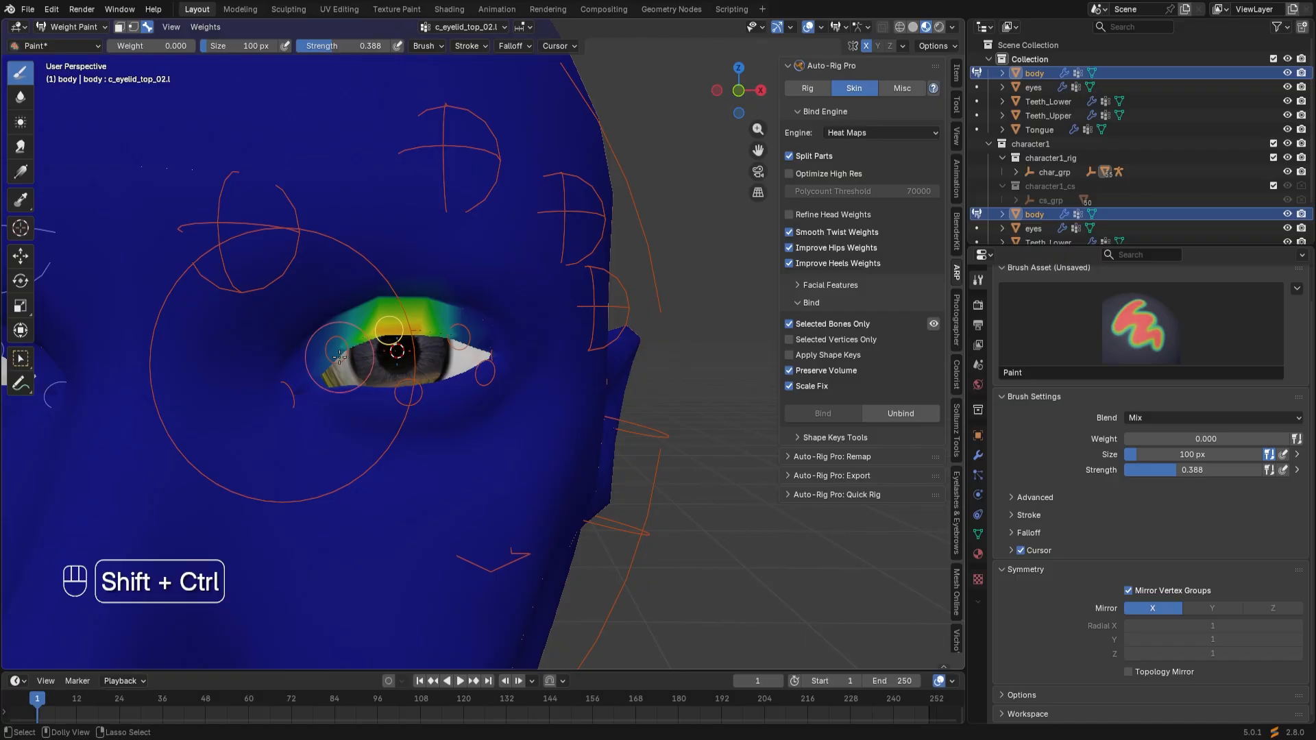
# Select the right upper eyelid bone c_eyelid_top_02.r and check its weights across the whole face.
pyautogui.scroll(-2, 316, 394)
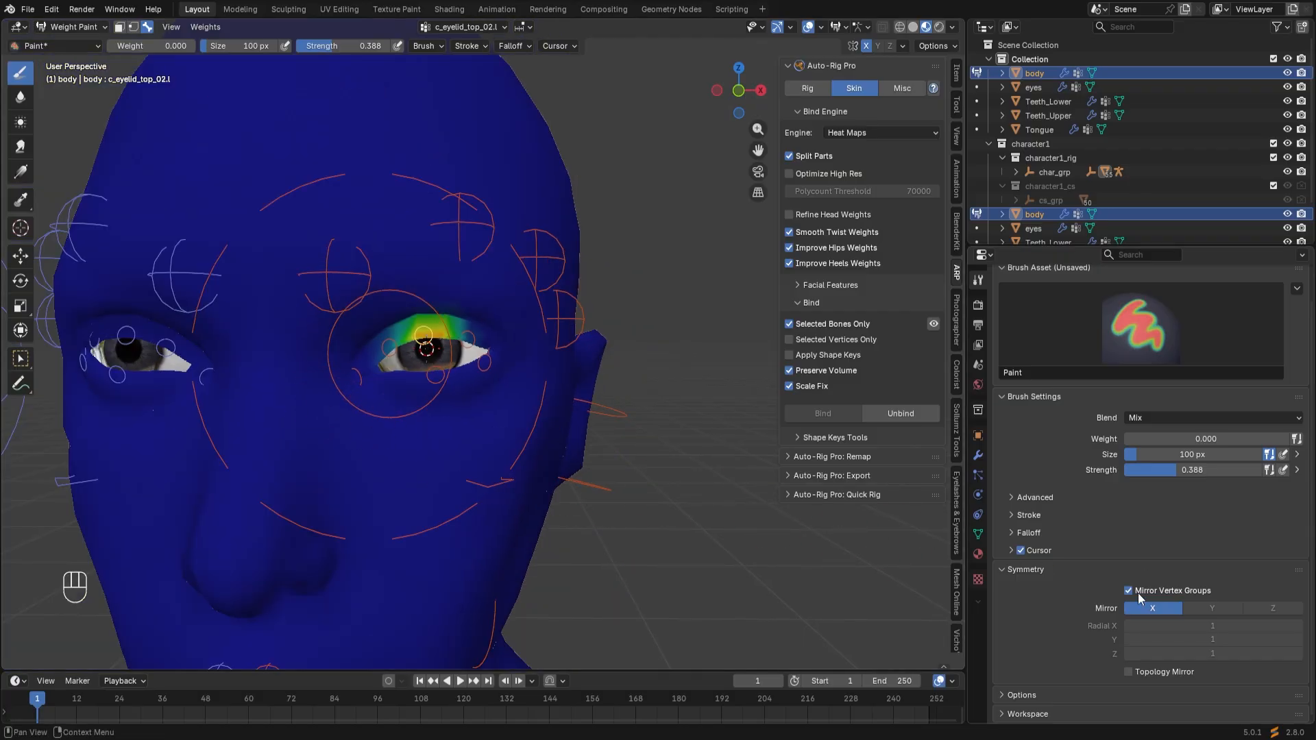
pyautogui.keyDown('ctrl'); pyautogui.keyDown('shift'); pyautogui.click(128, 337); pyautogui.keyUp('shift'); pyautogui.keyUp('ctrl')
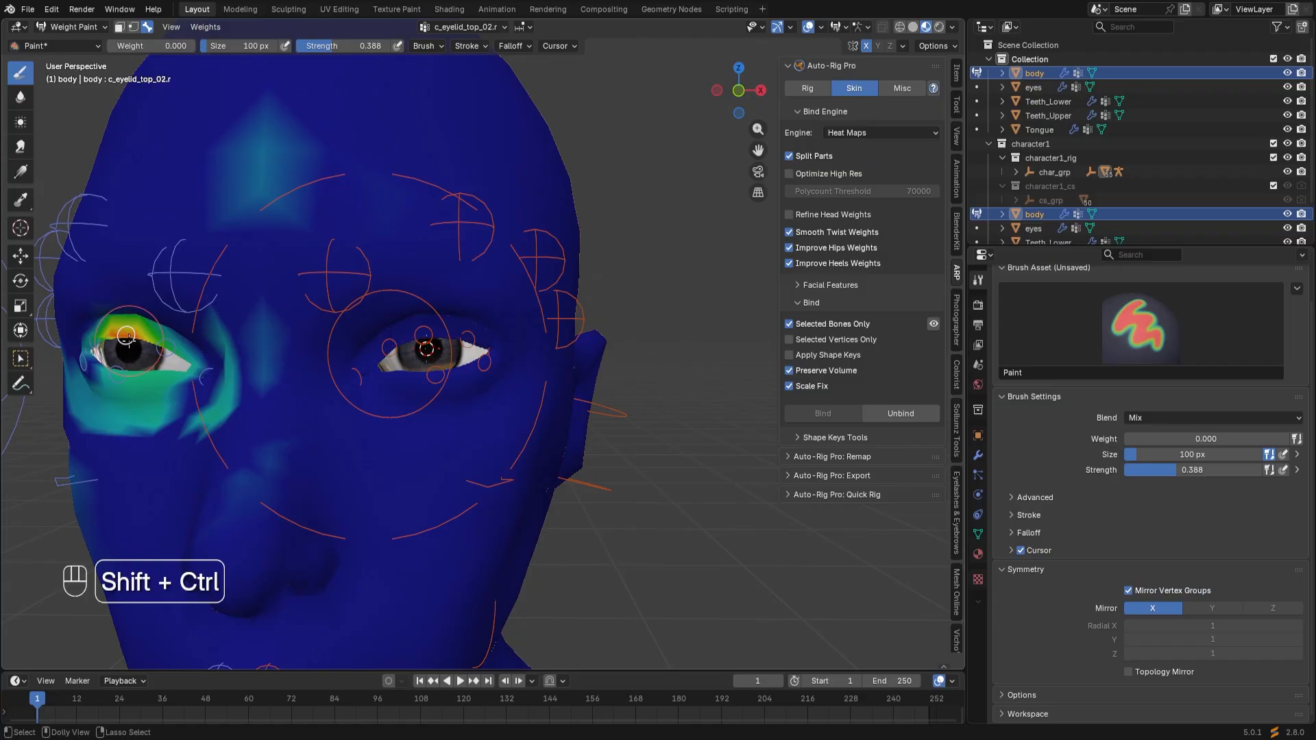
pyautogui.moveTo(130, 344); pyautogui.dragTo(146, 355, button='middle')
pyautogui.scroll(-4, 146, 355)
pyautogui.scroll(2, 145, 354)
pyautogui.scroll(-1, 145, 355)
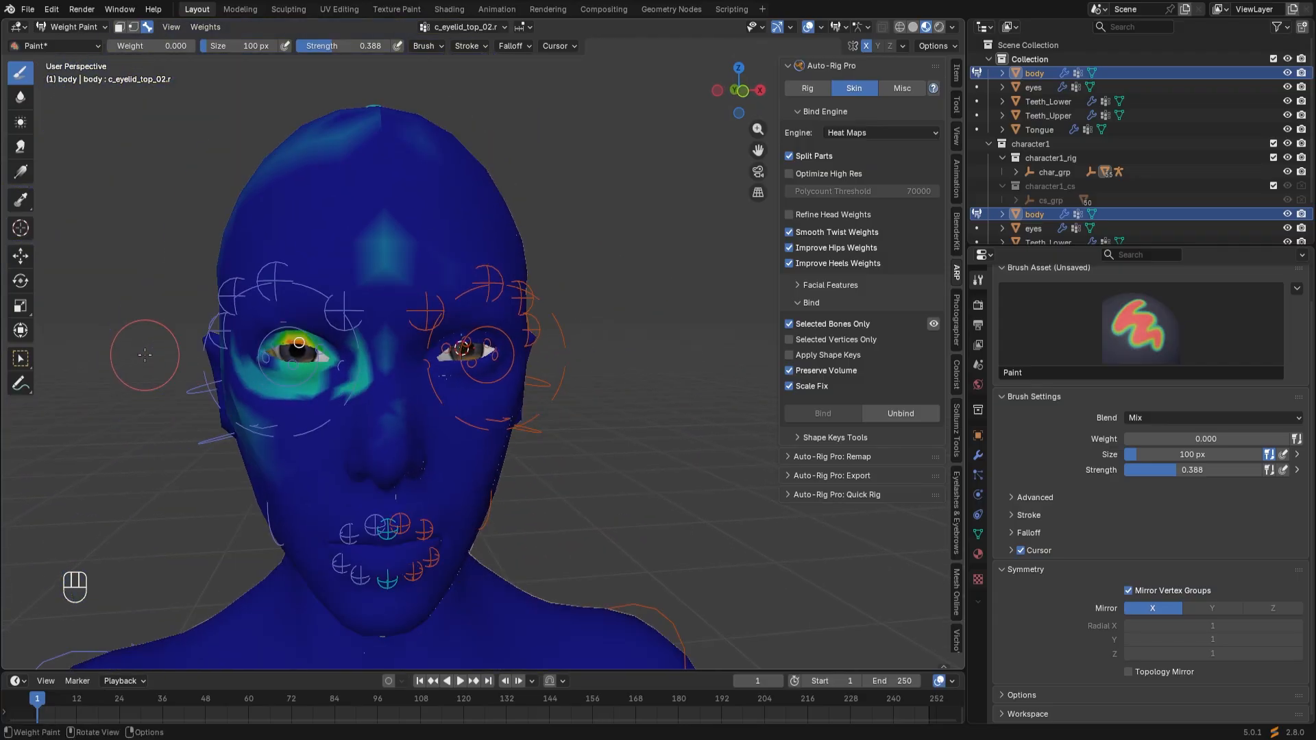
pyautogui.scroll(1, 145, 355)
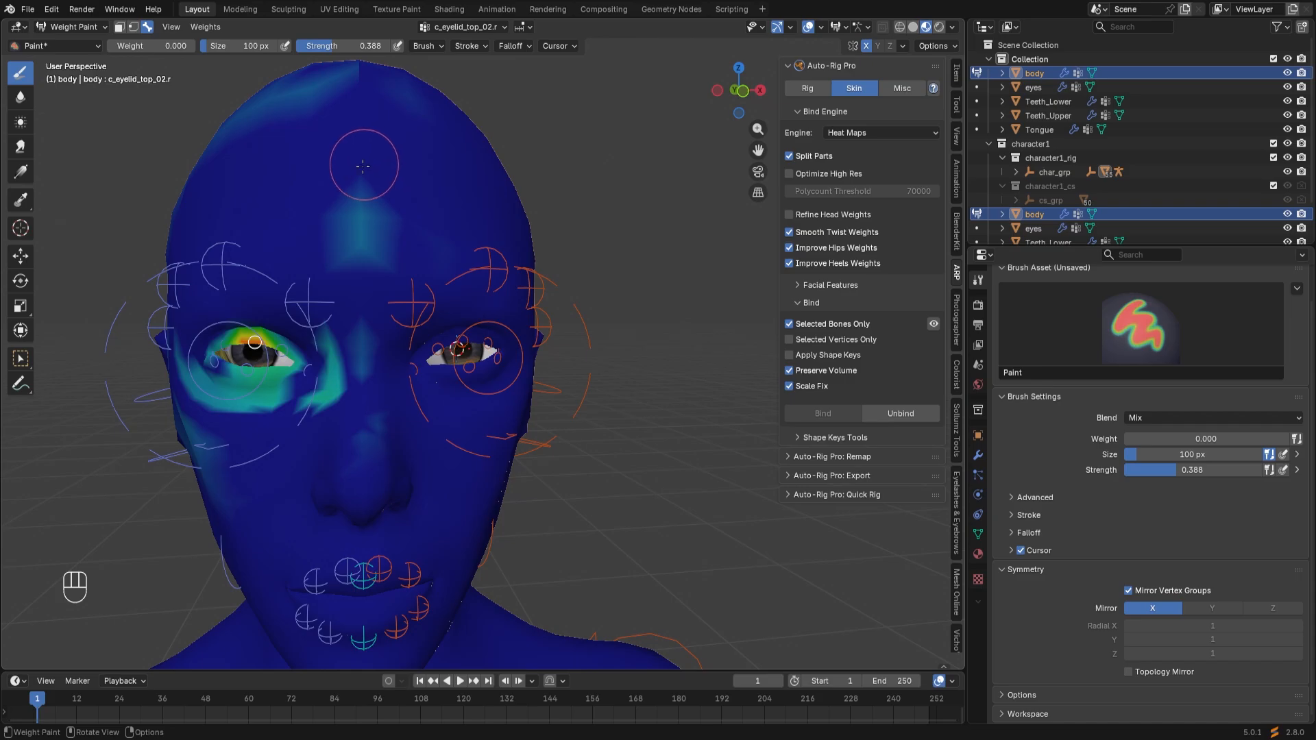
# Erase the stray c_eyelid_top_02.r weights from the middle of the forehead, the nose and the right cheek.
pyautogui.moveTo(360, 175)
pyautogui.mouseDown()
pyautogui.moveTo(361, 358)
pyautogui.moveTo(308, 397)
pyautogui.mouseUp()
pyautogui.moveTo(269, 482); pyautogui.dragTo(317, 484, button='middle')
pyautogui.moveTo(302, 477)
pyautogui.mouseDown()
pyautogui.moveTo(239, 441)
pyautogui.moveTo(188, 464)
pyautogui.mouseUp()
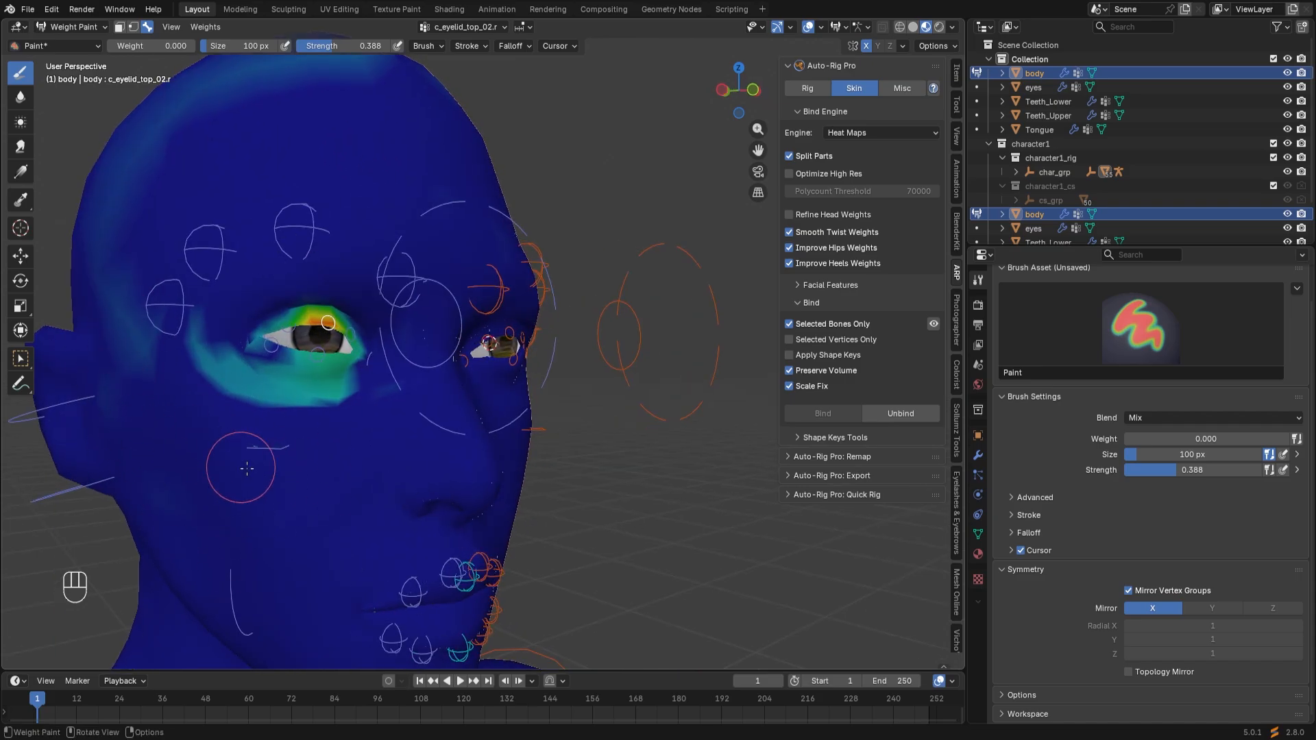
# Set the brush strength to 1.000 and erase the c_eyelid_top_02.r weights from the top and right side of the head.
pyautogui.moveTo(246, 467); pyautogui.dragTo(241, 569, button='middle')
pyautogui.scroll(-3, 549, 223)
pyautogui.moveTo(364, 46); pyautogui.dragTo(432, 46)
pyautogui.moveTo(435, 290); pyautogui.dragTo(358, 330)
pyautogui.moveTo(358, 331); pyautogui.dragTo(267, 417, button='middle')
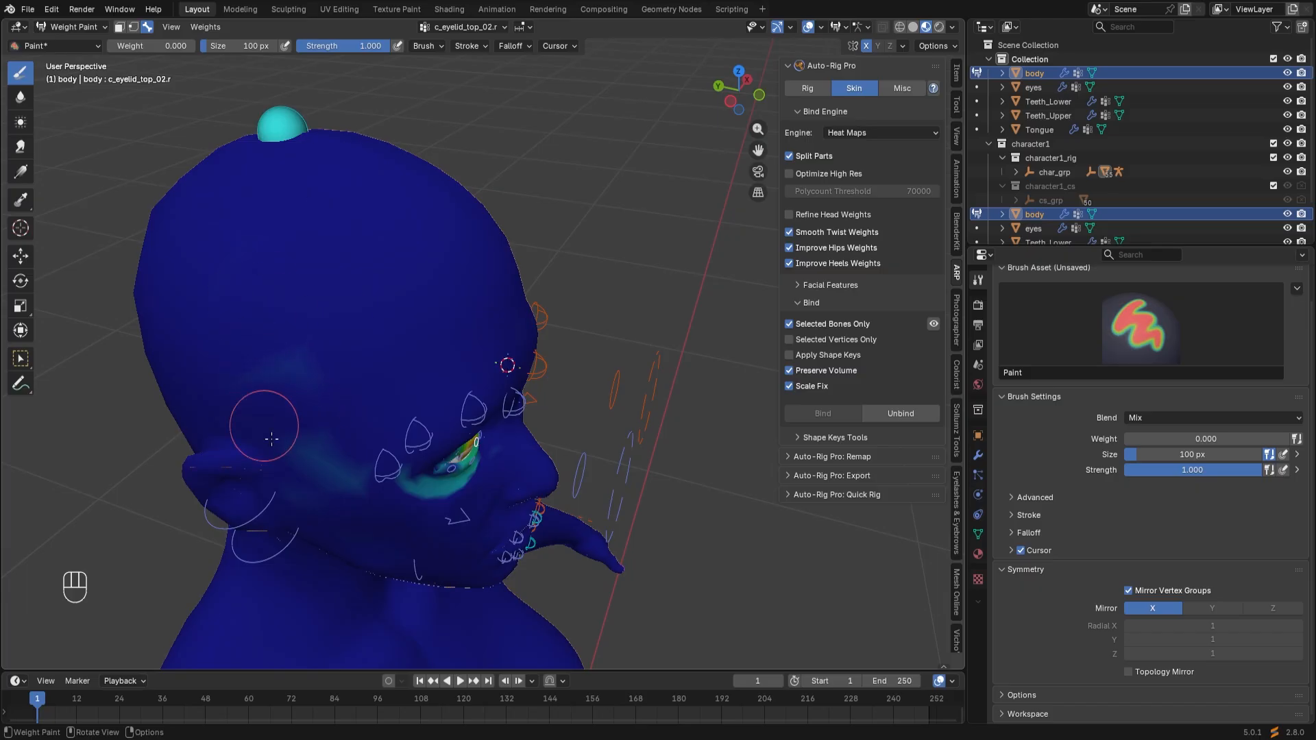
pyautogui.moveTo(224, 325); pyautogui.dragTo(256, 321, button='middle')
pyautogui.moveTo(265, 419)
pyautogui.mouseDown()
pyautogui.moveTo(251, 398)
pyautogui.moveTo(195, 477)
pyautogui.mouseUp()
pyautogui.moveTo(196, 477)
pyautogui.mouseDown(button='middle')
pyautogui.moveTo(258, 475)
pyautogui.moveTo(161, 473)
pyautogui.mouseUp(button='middle')
# Erase the c_eyelid_top_02.r weights around the right eye's lower lid and corners, keeping only the middle of the upper lid.
pyautogui.keyDown('shift'); pyautogui.moveTo(161, 452); pyautogui.dragTo(373, 455, button='middle'); pyautogui.keyUp('shift')
pyautogui.moveTo(373, 455)
pyautogui.mouseDown()
pyautogui.moveTo(315, 411)
pyautogui.moveTo(357, 375)
pyautogui.mouseUp()
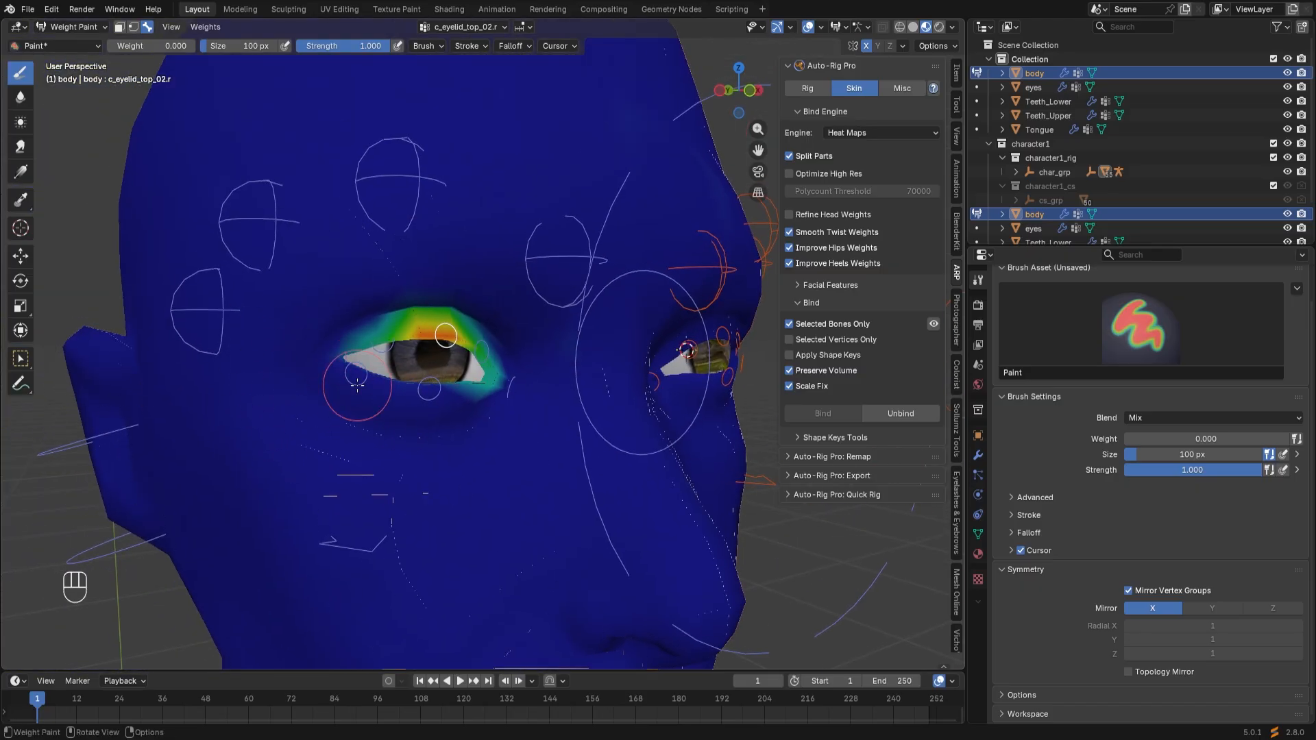
pyautogui.moveTo(357, 374); pyautogui.dragTo(319, 375, button='middle')
pyautogui.moveTo(414, 359)
pyautogui.mouseDown()
pyautogui.moveTo(426, 383)
pyautogui.moveTo(421, 344)
pyautogui.mouseUp()
pyautogui.moveTo(289, 331); pyautogui.dragTo(253, 330, button='middle')
pyautogui.scroll(-4, 522, 145)
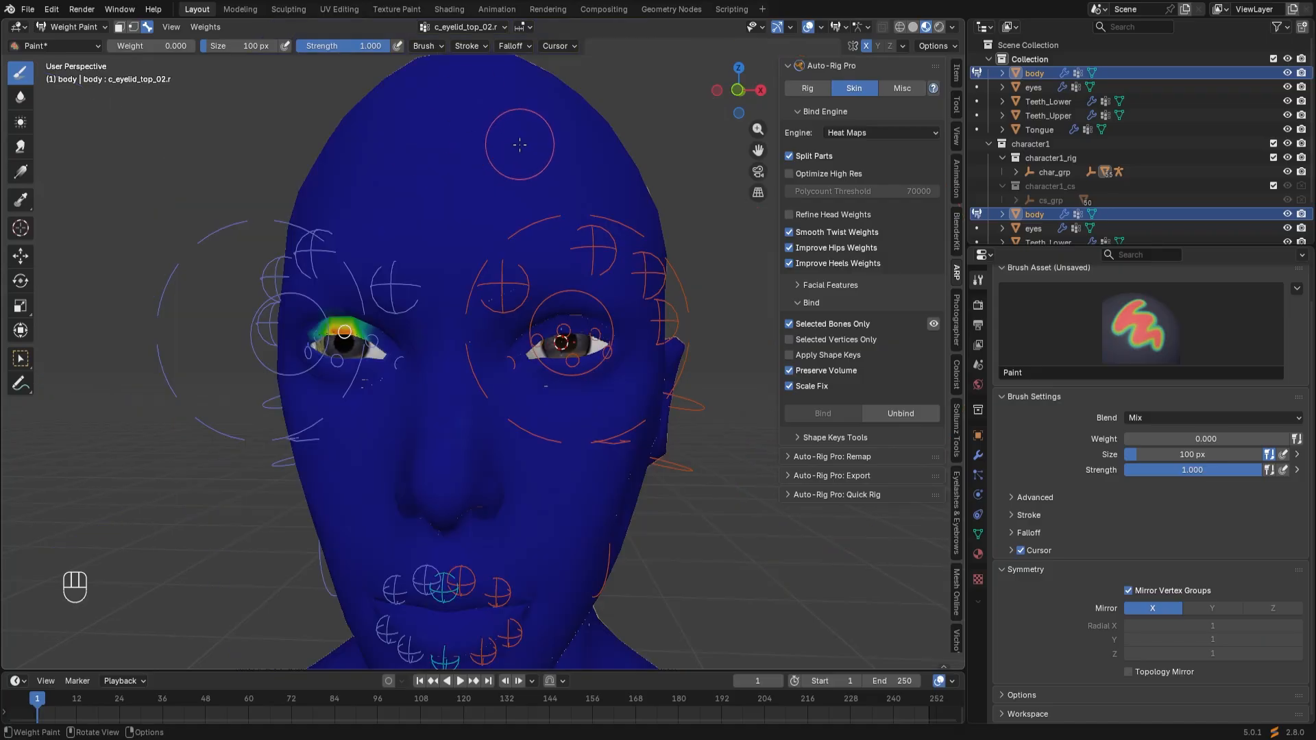
# Select the left inner upper eyelid bone c_eyelid_top_01.l, comparing its weights across the face with those of c_eyelid_top_01.r.
pyautogui.moveTo(418, 452); pyautogui.dragTo(446, 484, button='middle')
pyautogui.moveTo(527, 449); pyautogui.dragTo(497, 438, button='middle')
pyautogui.scroll(5, 494, 435)
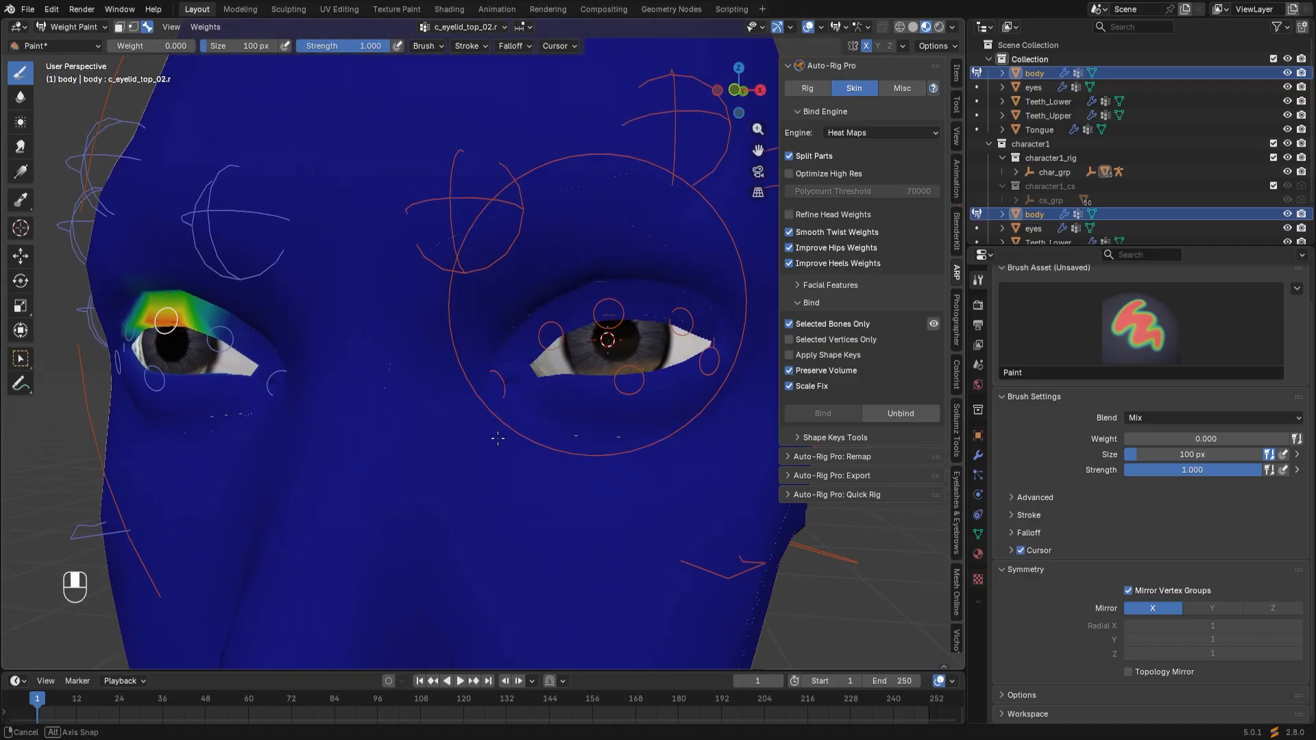
pyautogui.keyDown('ctrl'); pyautogui.keyDown('shift'); pyautogui.click(553, 335); pyautogui.keyUp('shift'); pyautogui.keyUp('ctrl')
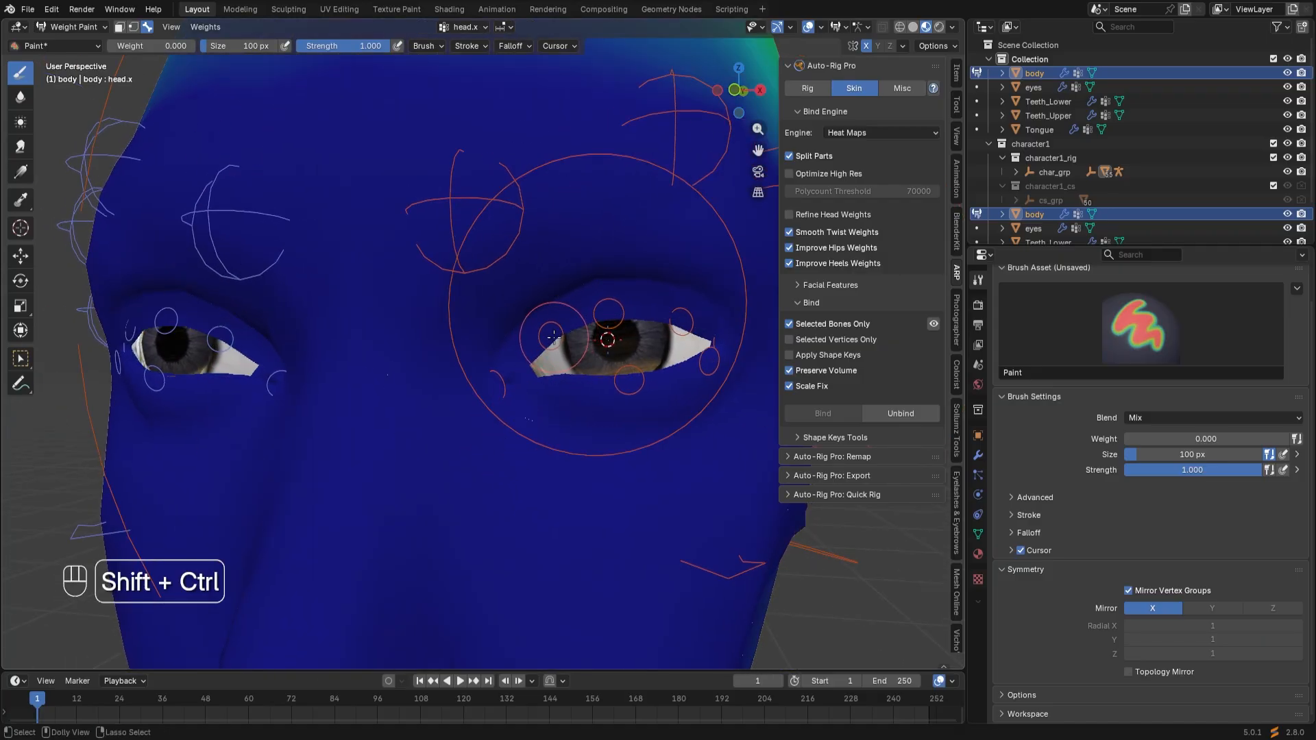
pyautogui.keyDown('ctrl'); pyautogui.keyDown('shift'); pyautogui.click(554, 340); pyautogui.keyUp('shift'); pyautogui.keyUp('ctrl')
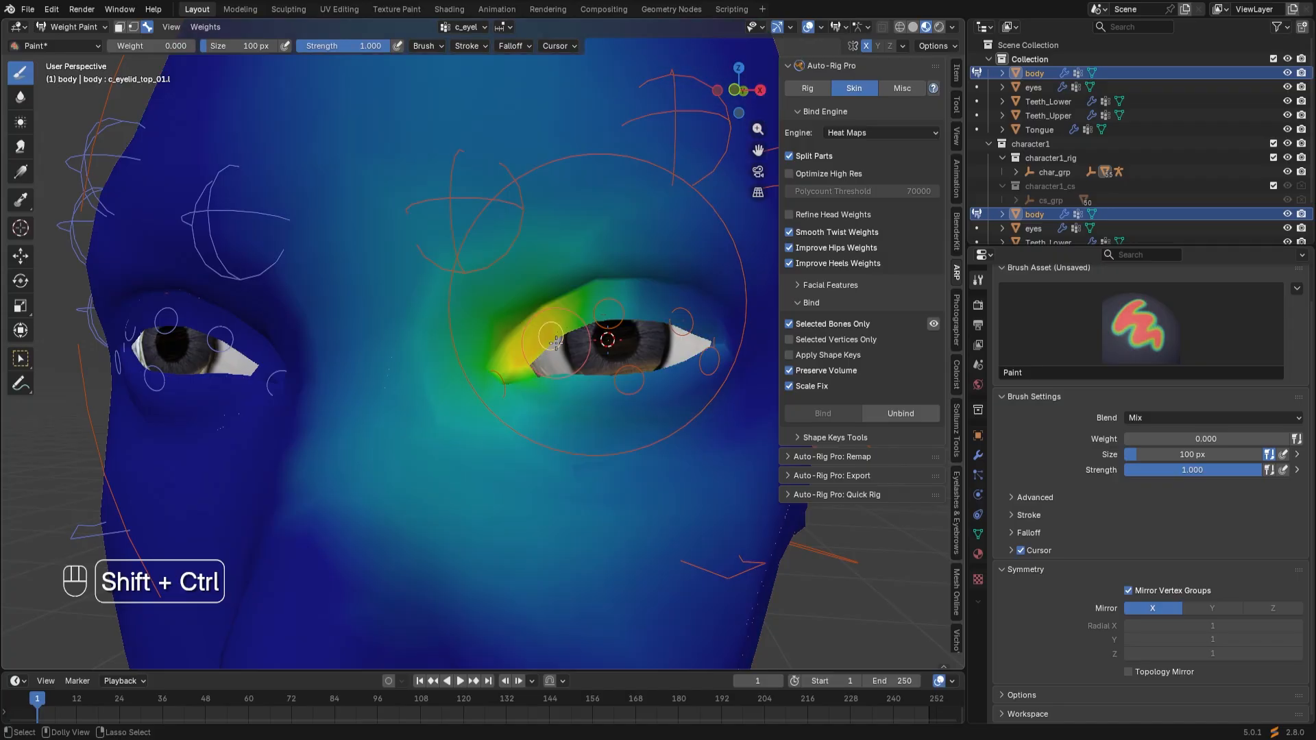
pyautogui.scroll(-2, 541, 391)
pyautogui.scroll(1, 541, 391)
pyautogui.scroll(-3, 541, 391)
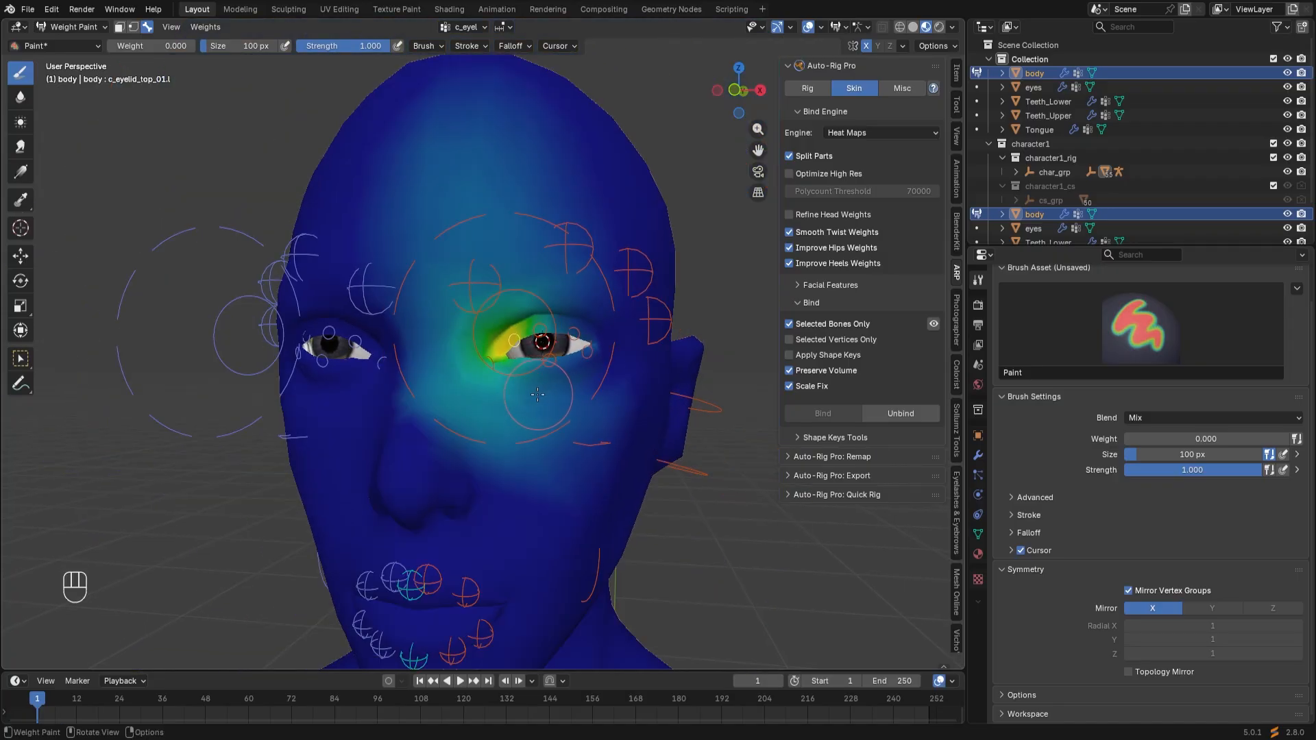
pyautogui.moveTo(541, 392); pyautogui.dragTo(554, 398, button='middle')
pyautogui.keyDown('ctrl'); pyautogui.keyDown('shift'); pyautogui.click(382, 341); pyautogui.keyUp('shift'); pyautogui.keyUp('ctrl')
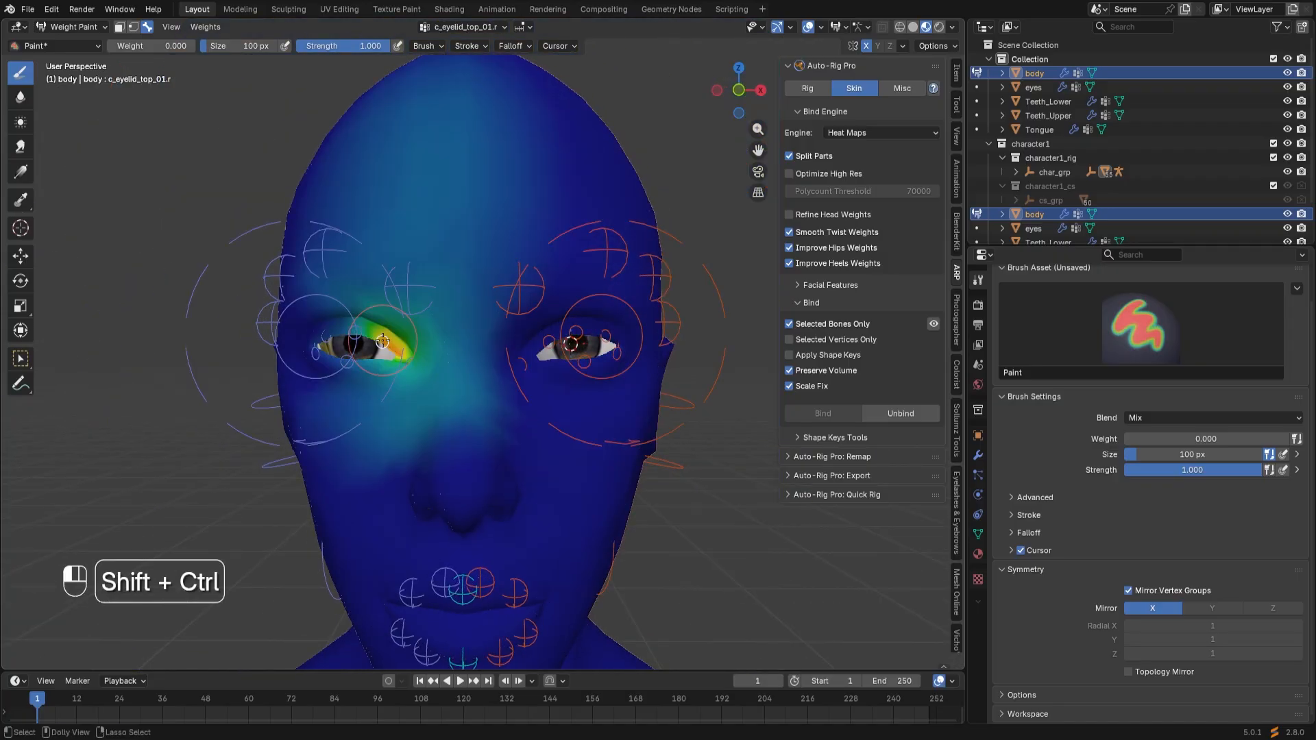
pyautogui.keyDown('ctrl'); pyautogui.keyDown('shift'); pyautogui.click(548, 341); pyautogui.keyUp('shift'); pyautogui.keyUp('ctrl')
# Erase the stray c_eyelid_top_01.l weights from the forehead, nose, left cheek and lower lid, keeping the inner upper lid.
pyautogui.moveTo(521, 319)
pyautogui.mouseDown(button='middle')
pyautogui.moveTo(512, 295)
pyautogui.moveTo(503, 307)
pyautogui.mouseUp(button='middle')
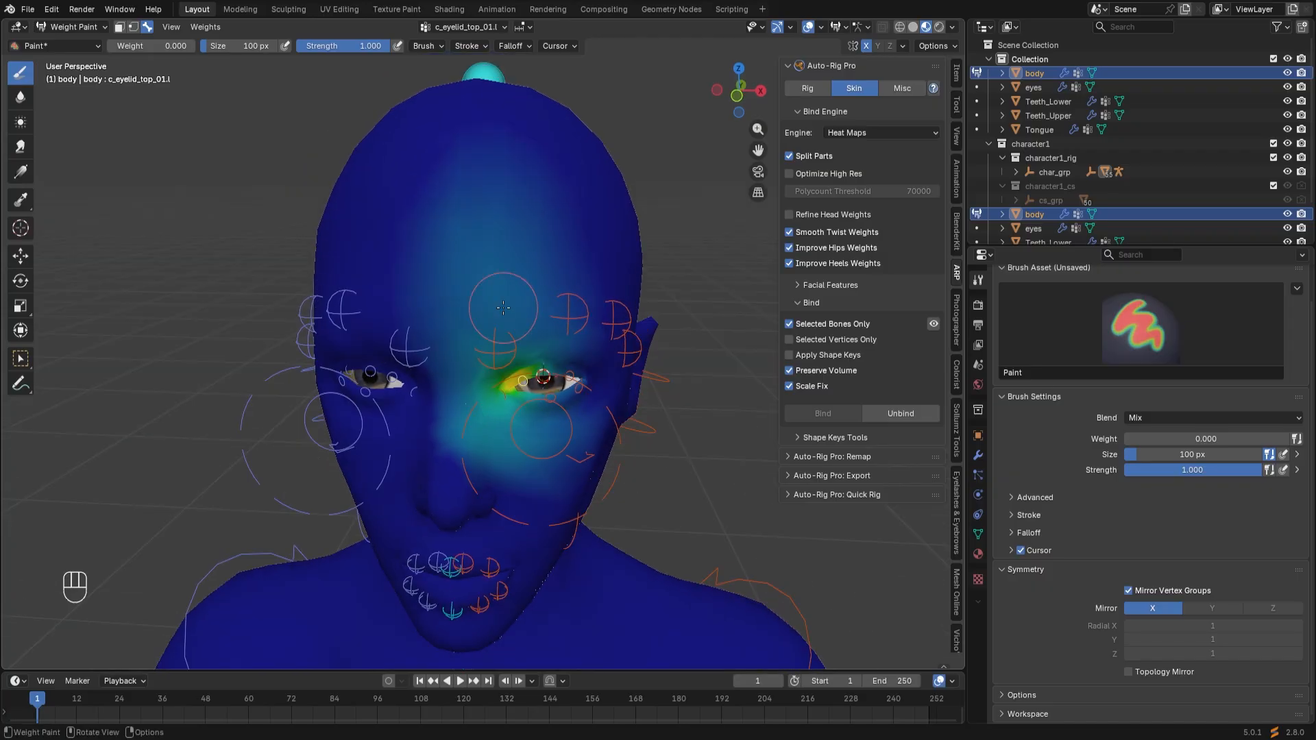
pyautogui.scroll(-1, 503, 308)
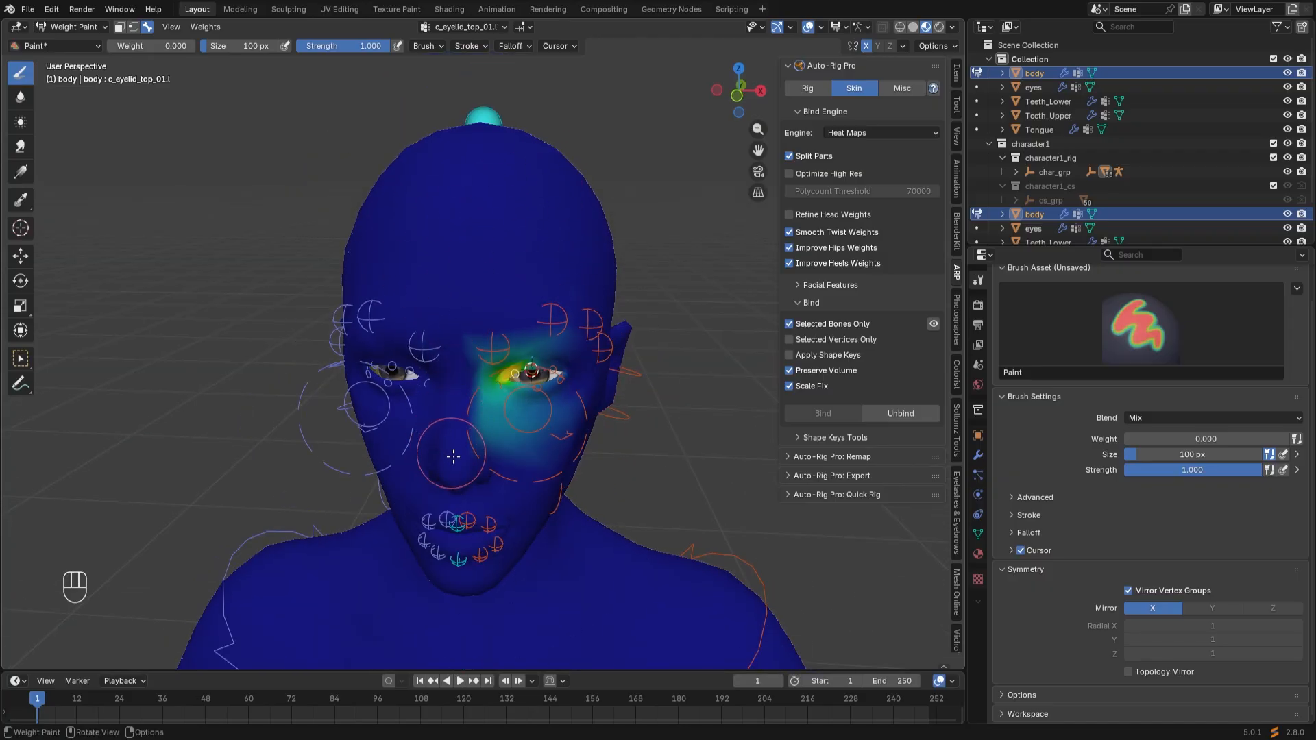
pyautogui.scroll(4, 453, 456)
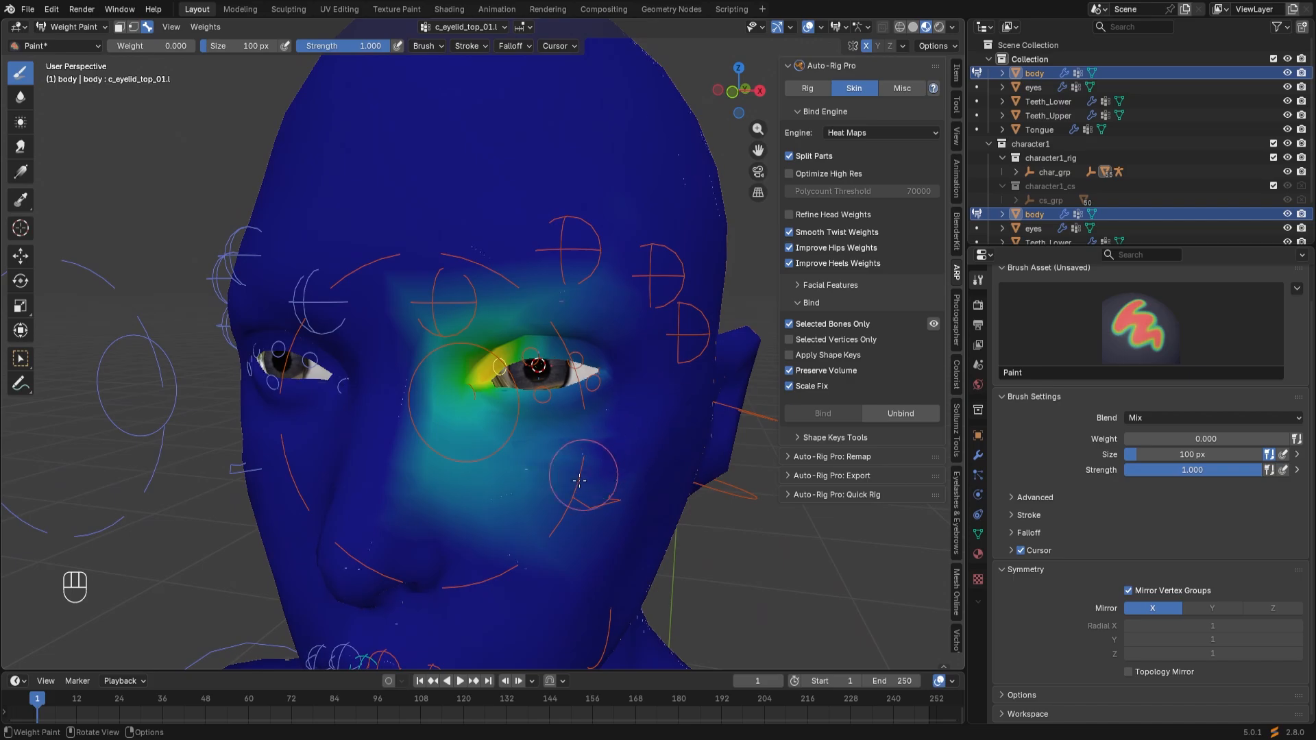
pyautogui.moveTo(579, 481)
pyautogui.mouseDown()
pyautogui.moveTo(609, 439)
pyautogui.moveTo(642, 467)
pyautogui.moveTo(493, 480)
pyautogui.moveTo(535, 439)
pyautogui.moveTo(439, 473)
pyautogui.moveTo(523, 440)
pyautogui.moveTo(555, 558)
pyautogui.moveTo(337, 442)
pyautogui.mouseUp()
pyautogui.scroll(4, 524, 441)
pyautogui.scroll(-3, 395, 383)
pyautogui.moveTo(395, 384)
pyautogui.mouseDown()
pyautogui.moveTo(685, 219)
pyautogui.moveTo(582, 343)
pyautogui.moveTo(473, 329)
pyautogui.moveTo(418, 385)
pyautogui.moveTo(407, 364)
pyautogui.mouseUp()
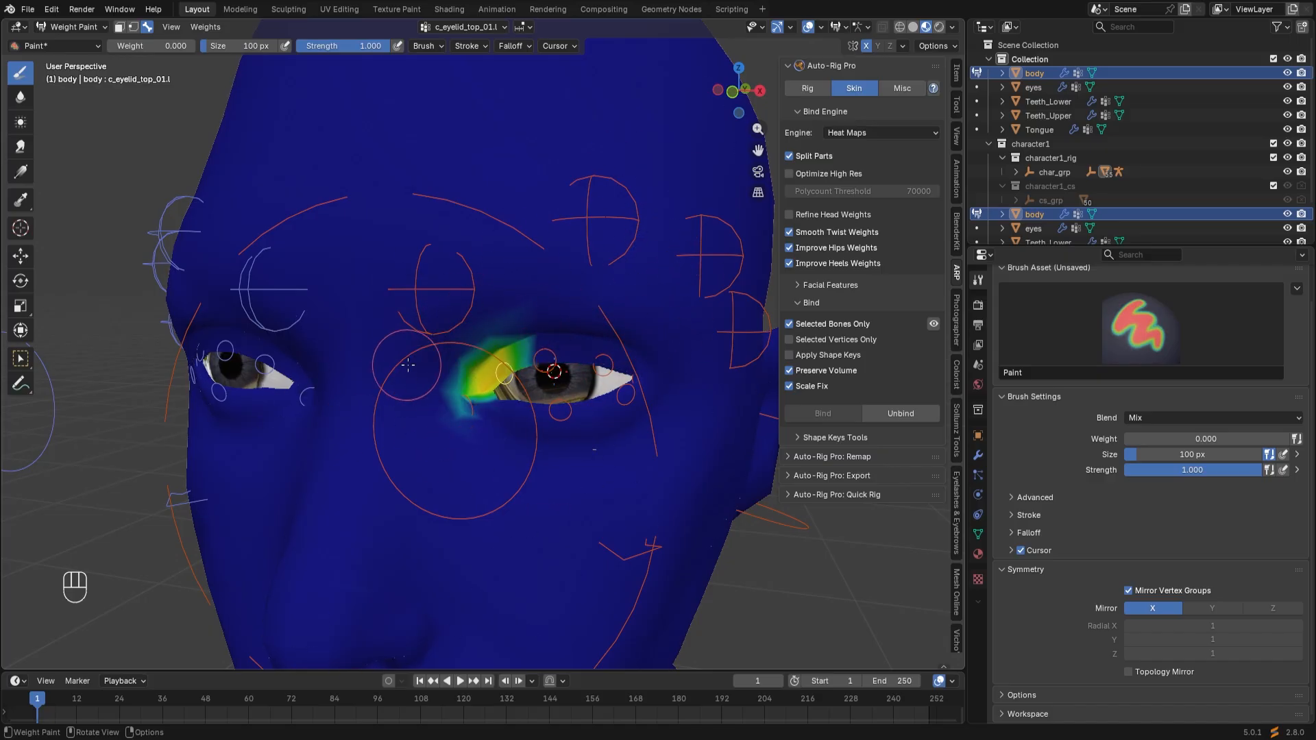
# Trim the c_eyelid_top_01.l weights beside the left eye's inner corner and soften the rest with the Blur brush.
pyautogui.click(19, 99)
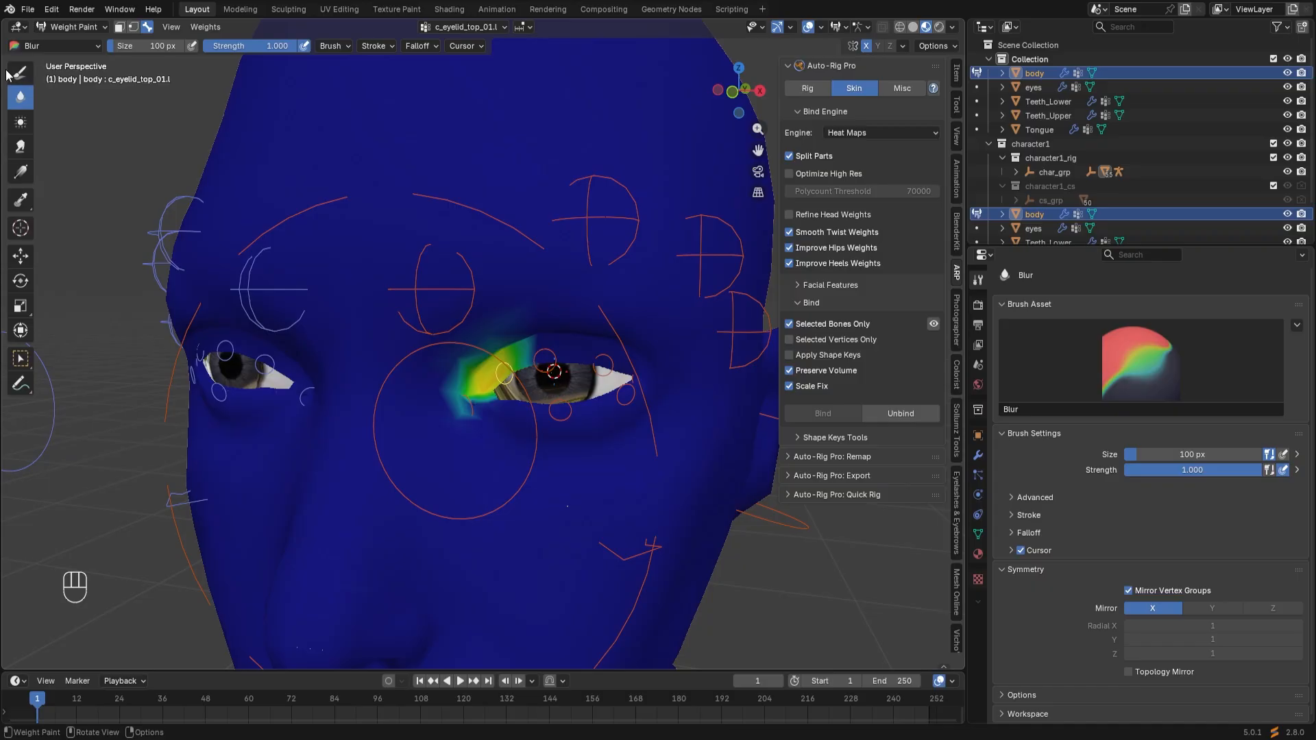
pyautogui.scroll(3, 521, 340)
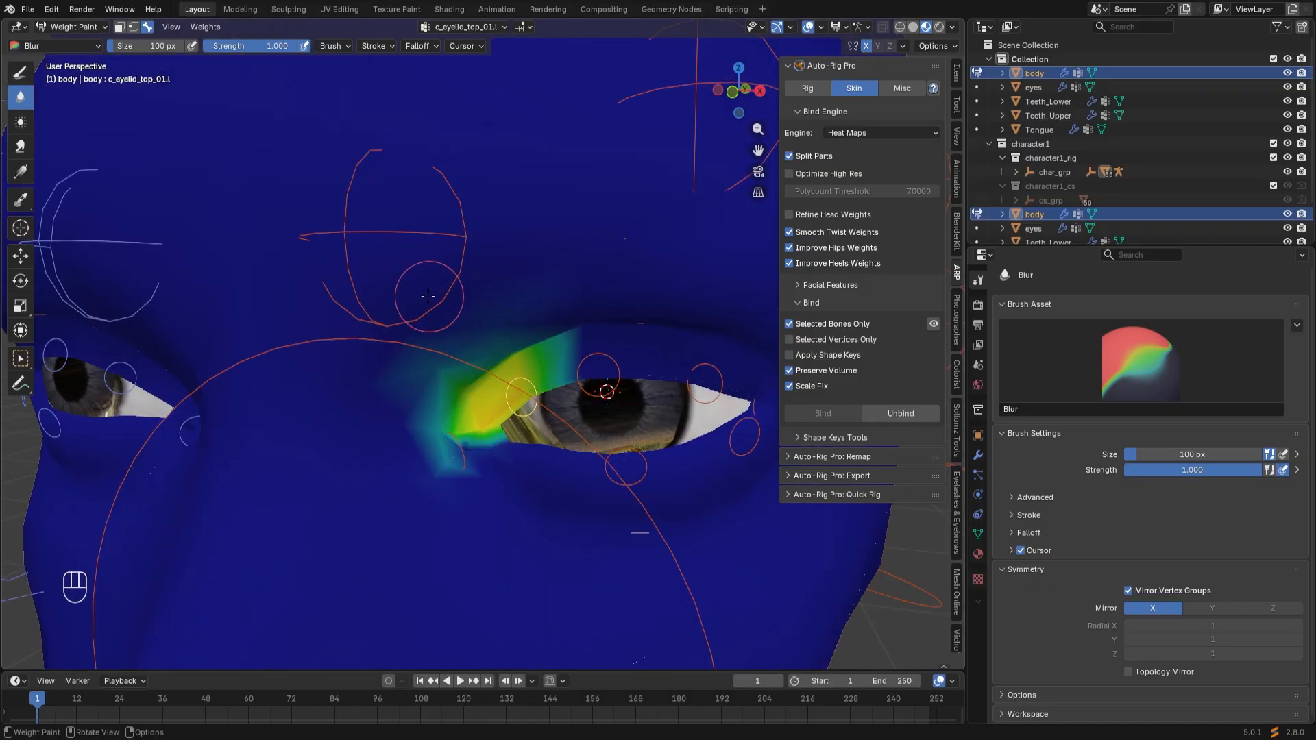
pyautogui.click(20, 73)
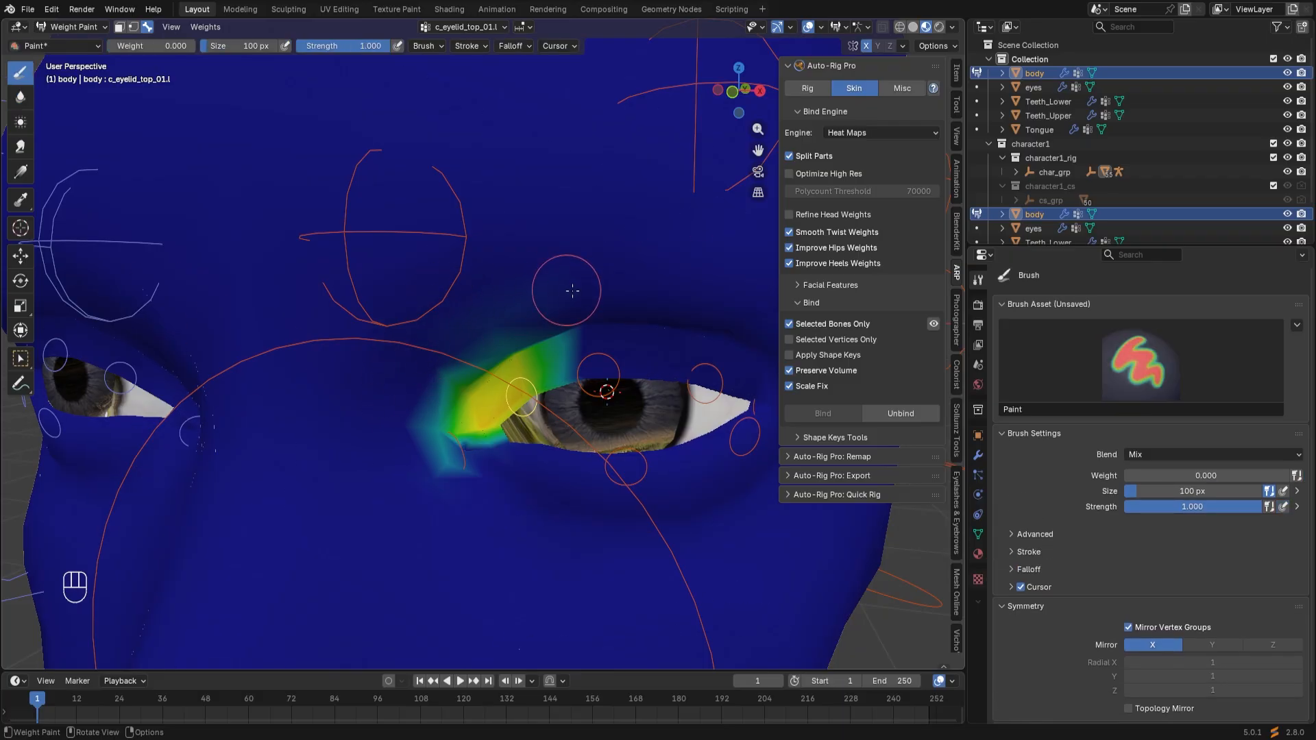
pyautogui.click(20, 97)
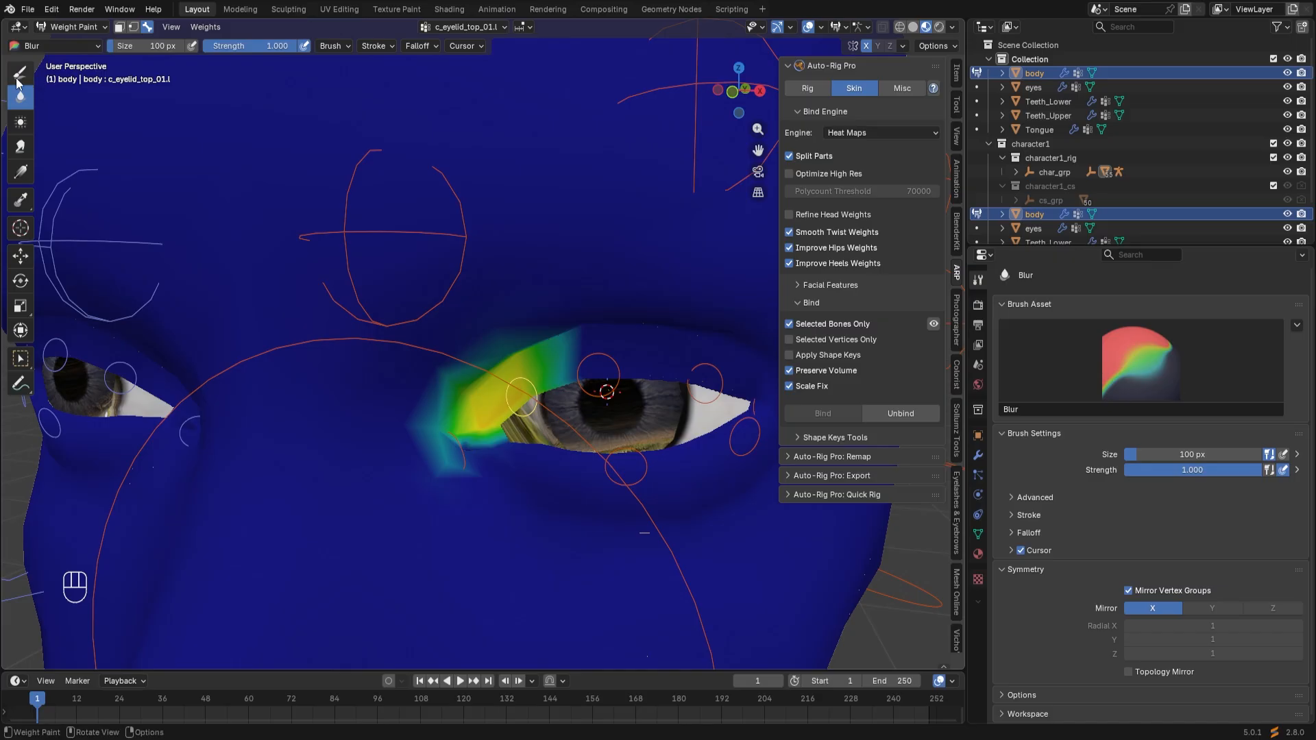
pyautogui.click(17, 77)
pyautogui.moveTo(489, 464)
pyautogui.mouseDown()
pyautogui.moveTo(432, 418)
pyautogui.moveTo(464, 479)
pyautogui.moveTo(453, 427)
pyautogui.mouseUp()
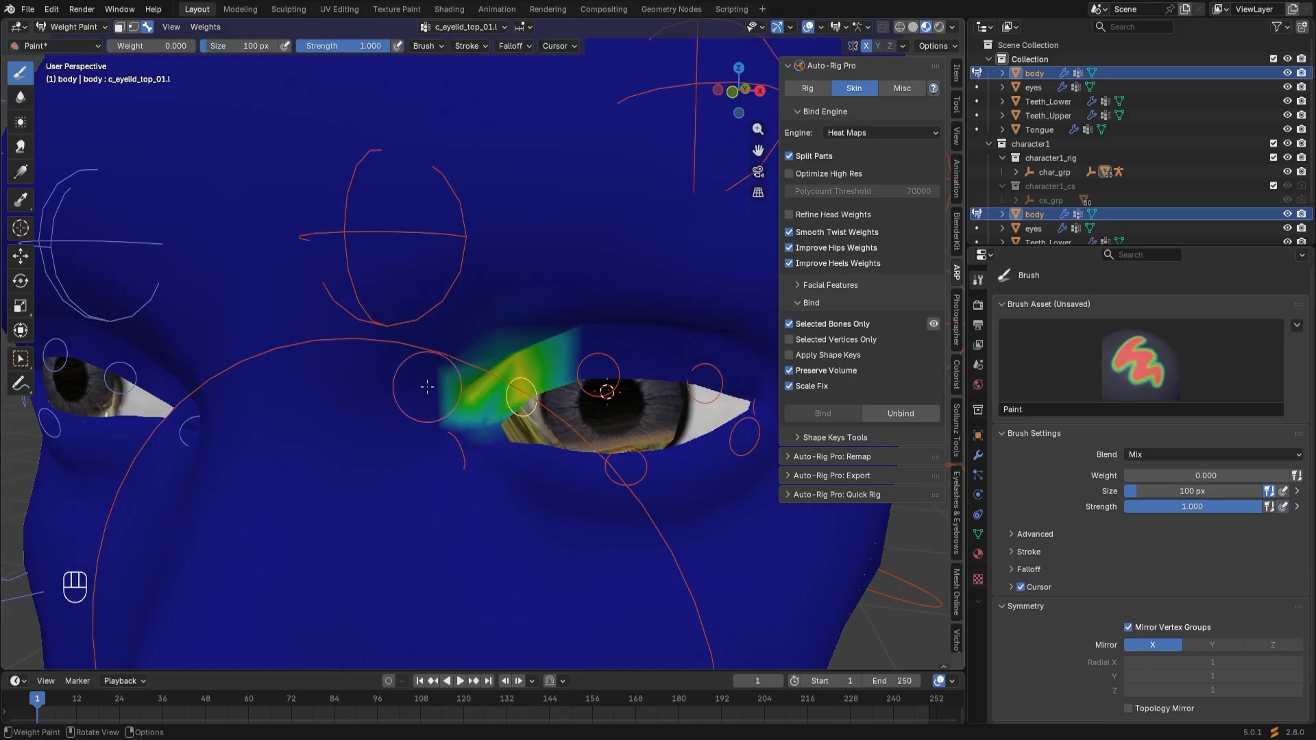
pyautogui.click(20, 97)
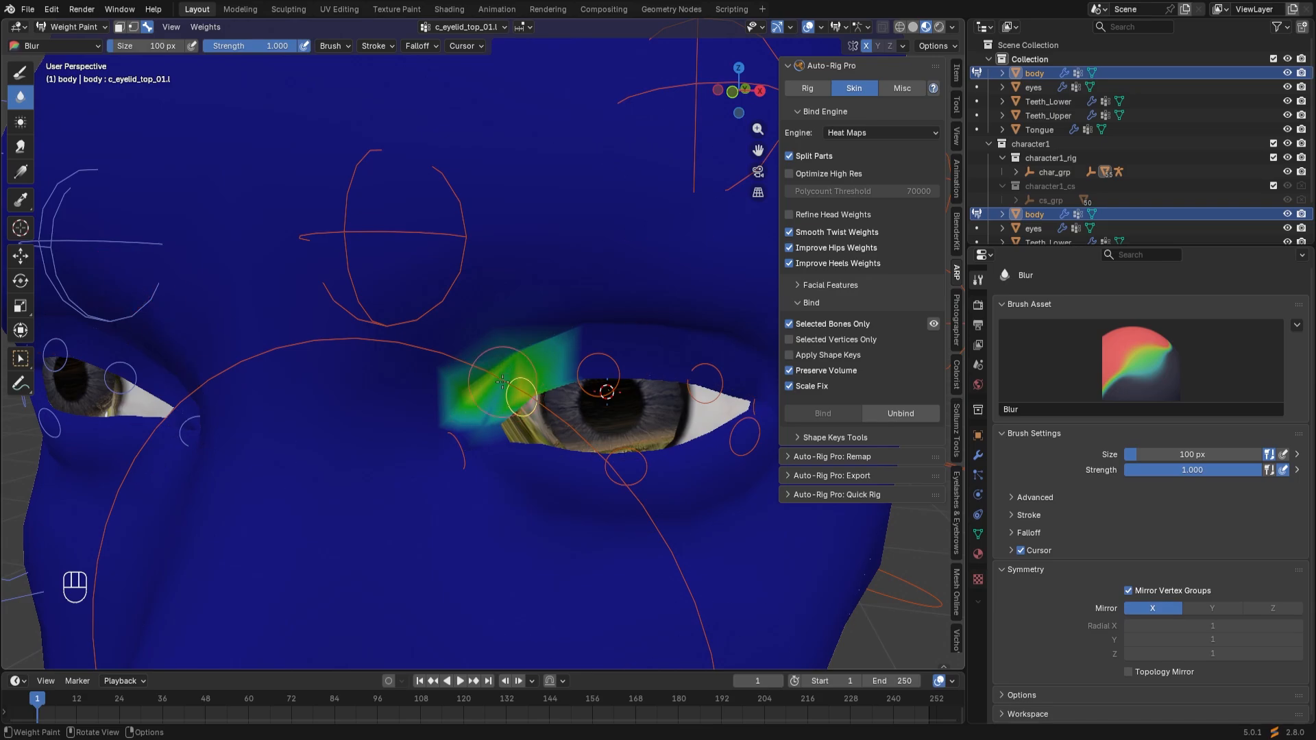
pyautogui.moveTo(487, 409); pyautogui.dragTo(482, 354)
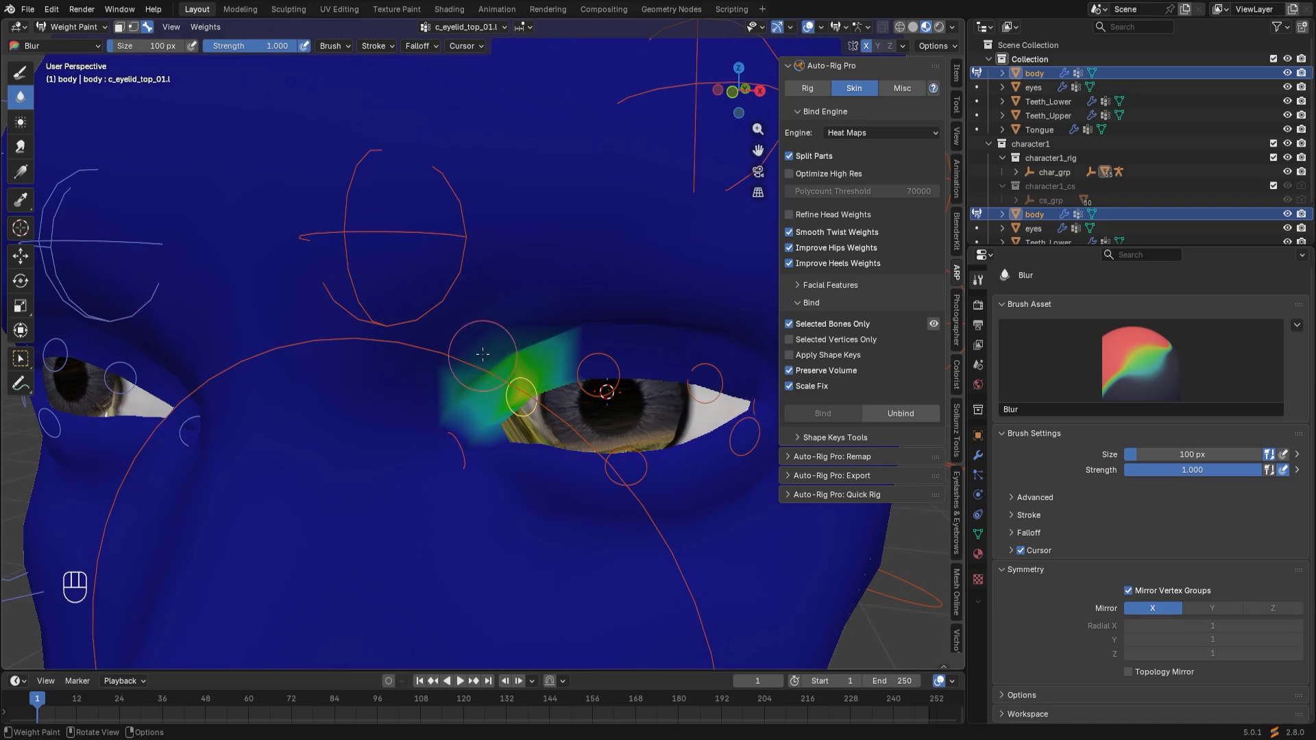
# Select the right inner upper eyelid bone c_eyelid_top_01.r and erase its stray weights from the forehead and around the nose bridge.
pyautogui.scroll(-4, 552, 519)
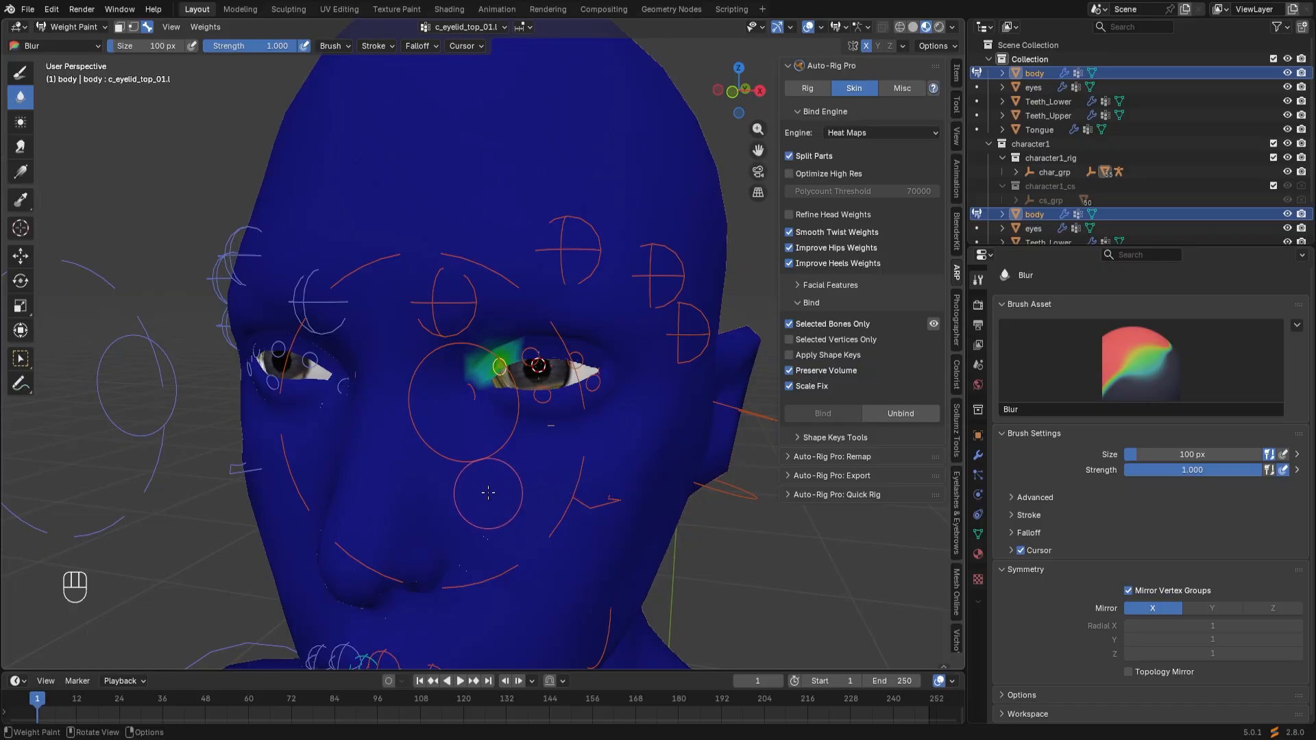
pyautogui.moveTo(487, 491); pyautogui.dragTo(527, 490, button='middle')
pyautogui.scroll(3, 418, 488)
pyautogui.scroll(2, 292, 382)
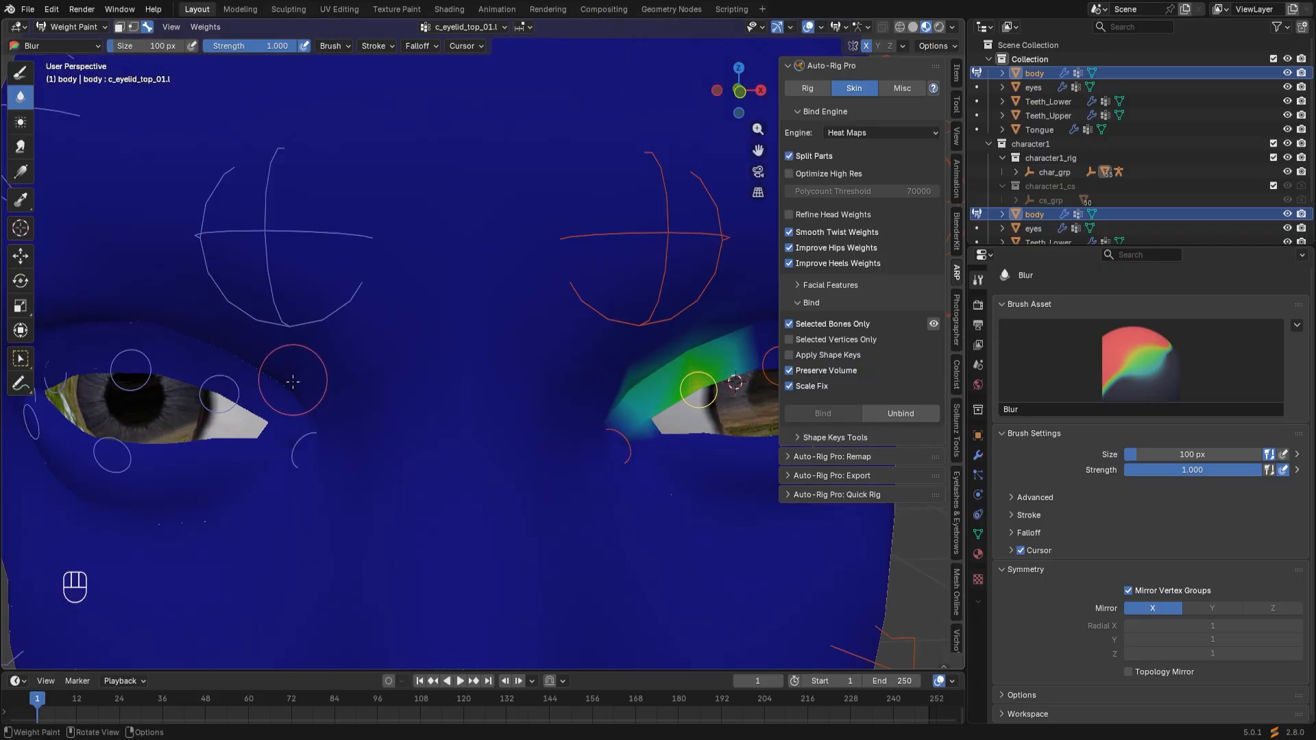
pyautogui.click(19, 74)
pyautogui.keyDown('ctrl'); pyautogui.keyDown('shift'); pyautogui.click(221, 395); pyautogui.keyUp('shift'); pyautogui.keyUp('ctrl')
pyautogui.scroll(-5, 235, 403)
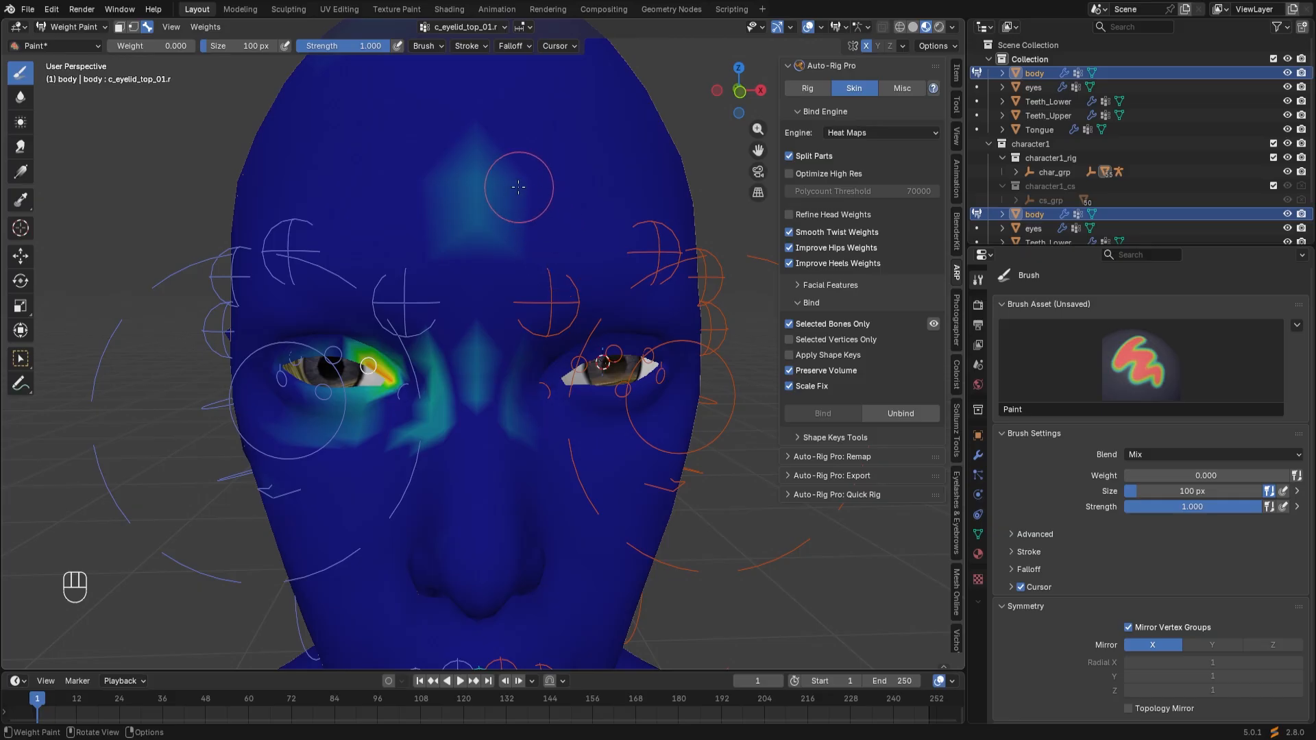
pyautogui.moveTo(519, 186)
pyautogui.mouseDown()
pyautogui.moveTo(504, 356)
pyautogui.moveTo(446, 453)
pyautogui.moveTo(438, 383)
pyautogui.moveTo(399, 446)
pyautogui.mouseUp()
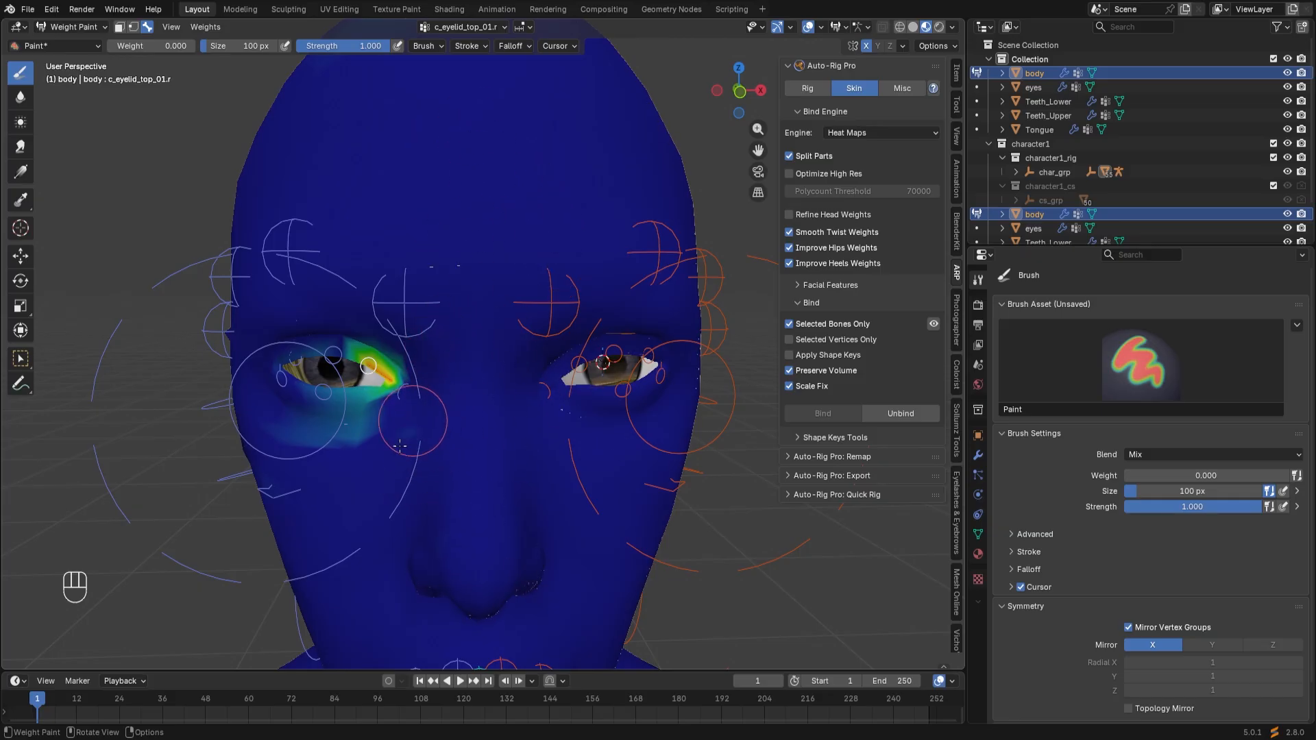
# Erase the c_eyelid_top_01.r weights below the right eye and blur the remaining weights on the inner upper lid.
pyautogui.scroll(3, 301, 445)
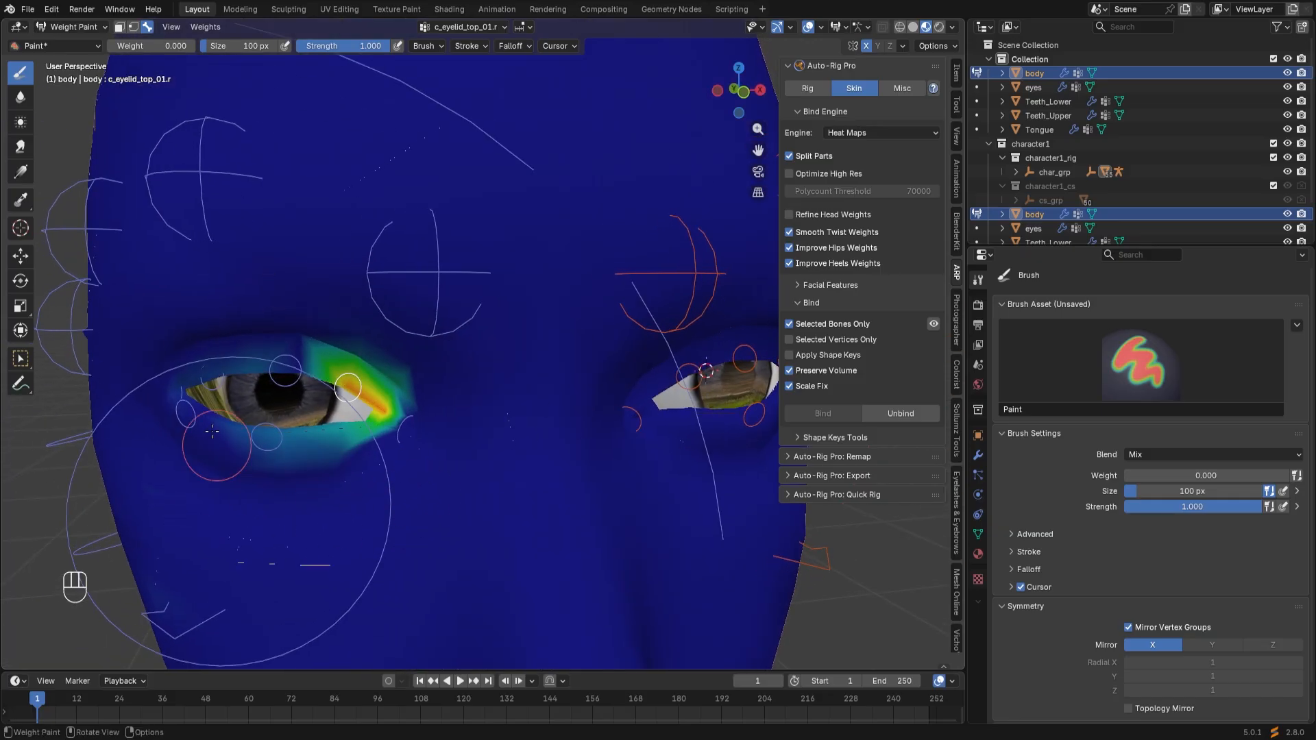
pyautogui.moveTo(252, 437)
pyautogui.mouseDown()
pyautogui.moveTo(374, 405)
pyautogui.moveTo(401, 431)
pyautogui.mouseUp()
pyautogui.scroll(-6, 420, 355)
pyautogui.moveTo(462, 171); pyautogui.dragTo(470, 244, button='middle')
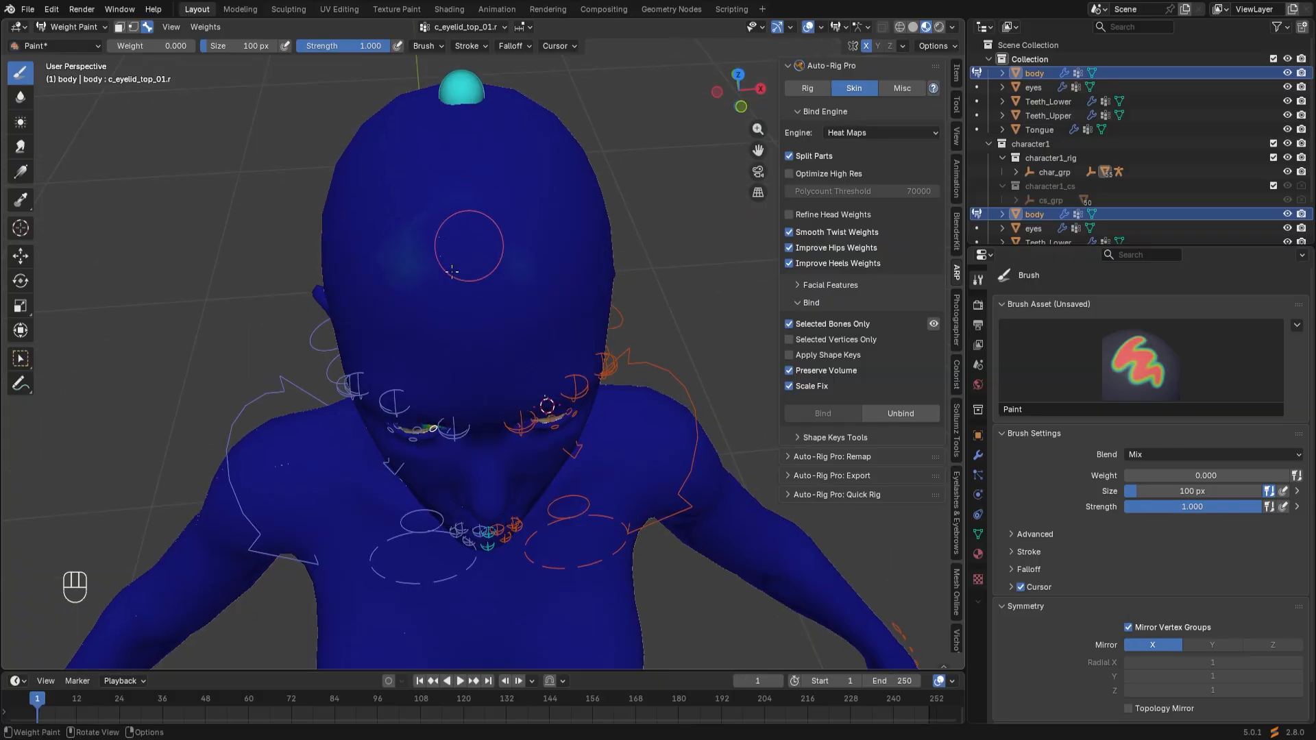
pyautogui.moveTo(406, 298); pyautogui.dragTo(423, 222, button='middle')
pyautogui.scroll(7, 457, 352)
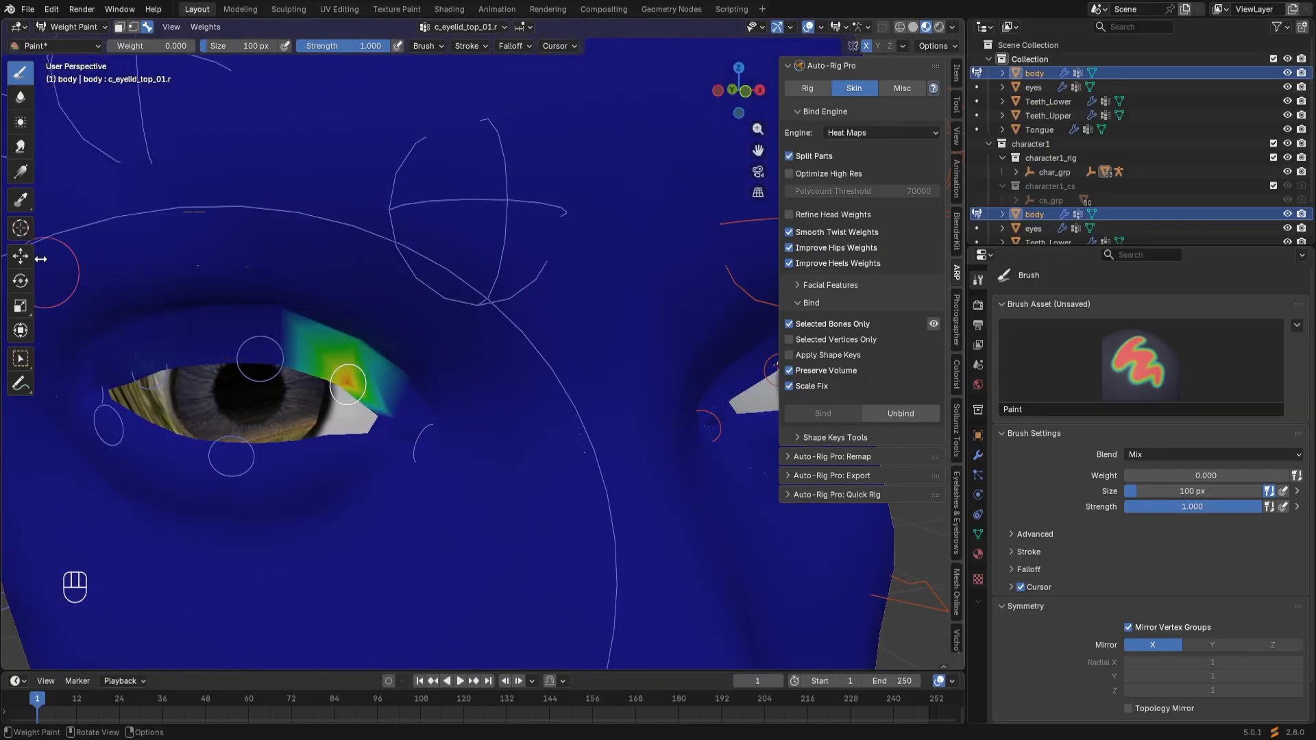
pyautogui.click(19, 97)
pyautogui.moveTo(358, 364); pyautogui.dragTo(354, 373)
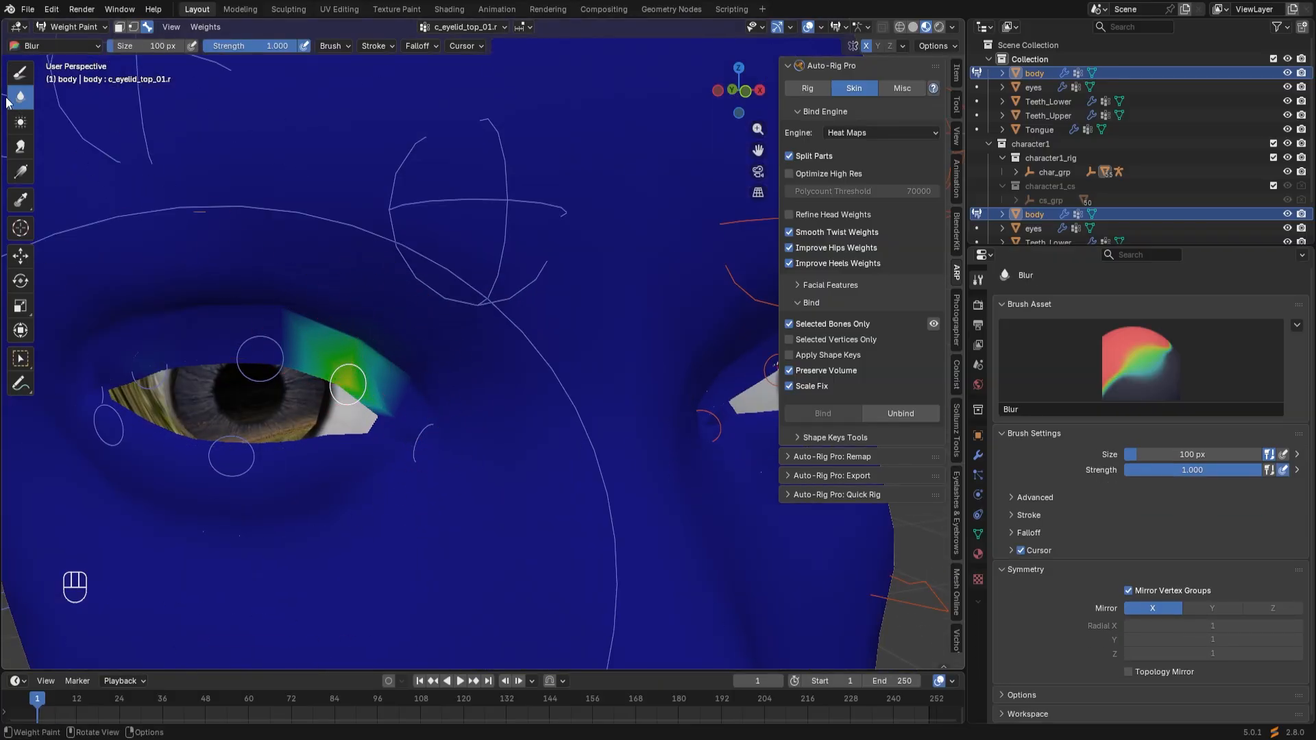
# Return to the Paint brush, turn off X mirroring, and select c_eyelid_top_01.l to check its weights.
pyautogui.click(20, 74)
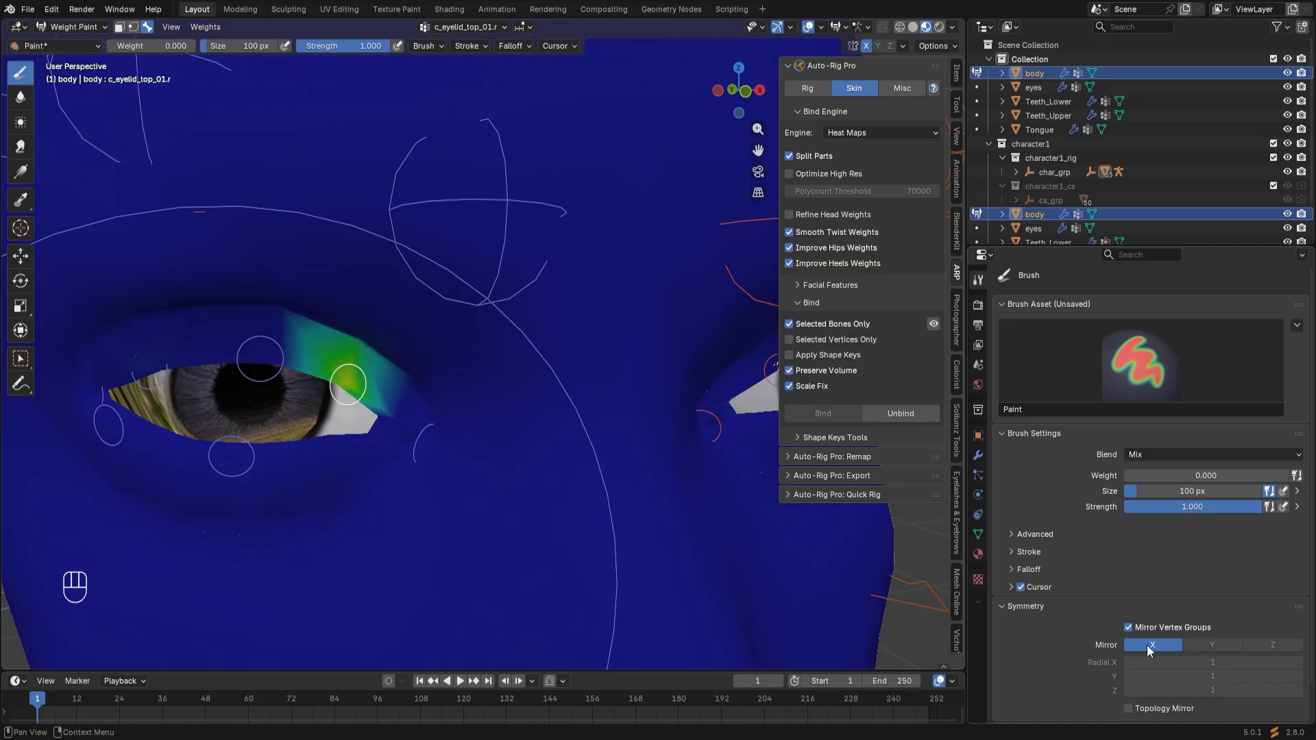
pyautogui.scroll(-5, 584, 479)
pyautogui.moveTo(583, 479); pyautogui.dragTo(561, 470, button='middle')
pyautogui.scroll(3, 563, 471)
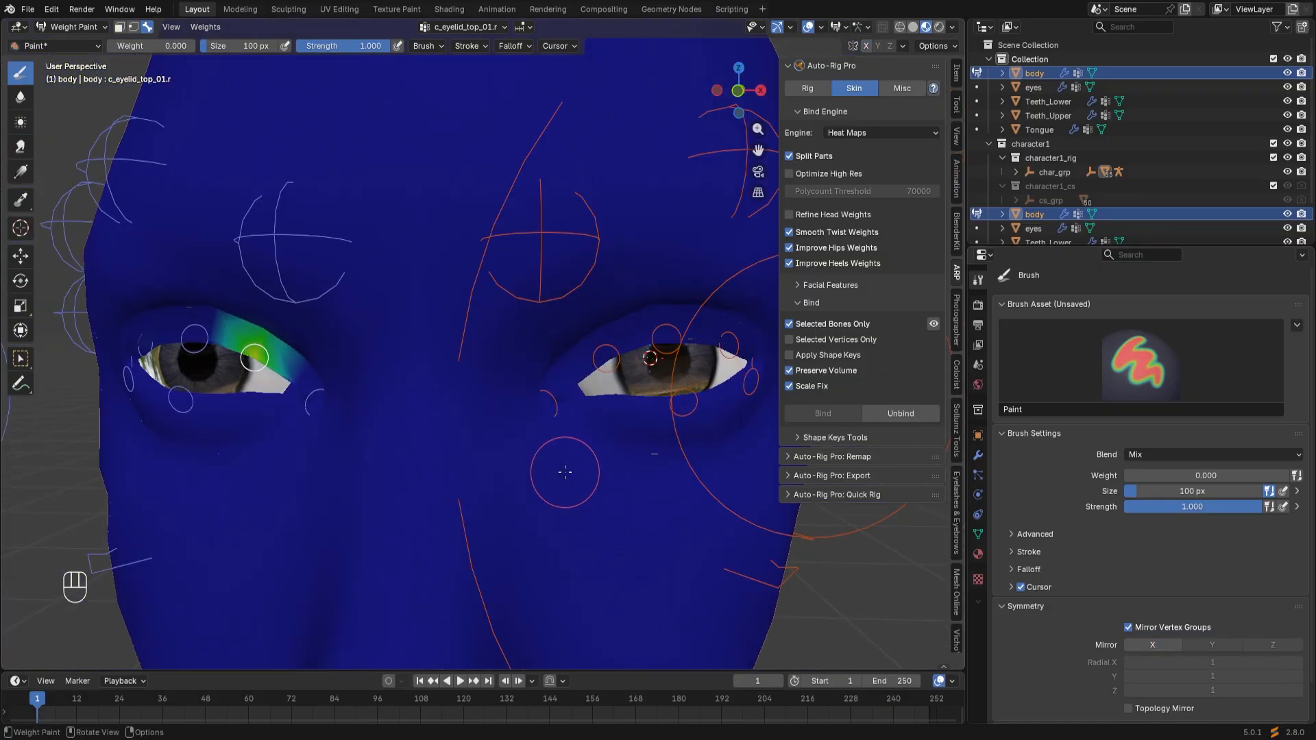
pyautogui.keyDown('ctrl'); pyautogui.keyDown('shift'); pyautogui.click(606, 359); pyautogui.keyUp('shift'); pyautogui.keyUp('ctrl')
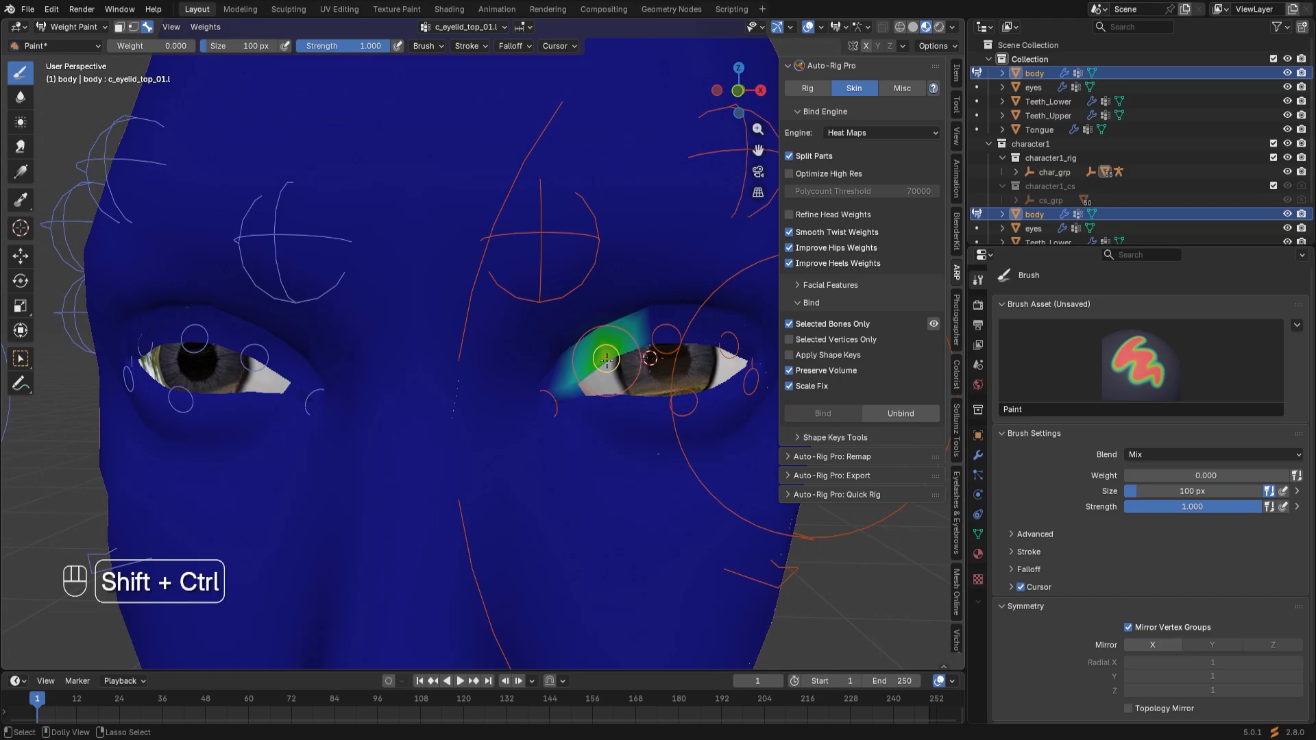
# Select the left inner eye corner bone c_eyelid_corner_01.l and erase its stray weights around the nose bridge and brow.
pyautogui.keyDown('ctrl'); pyautogui.keyDown('shift'); pyautogui.click(557, 405); pyautogui.keyUp('shift'); pyautogui.keyUp('ctrl')
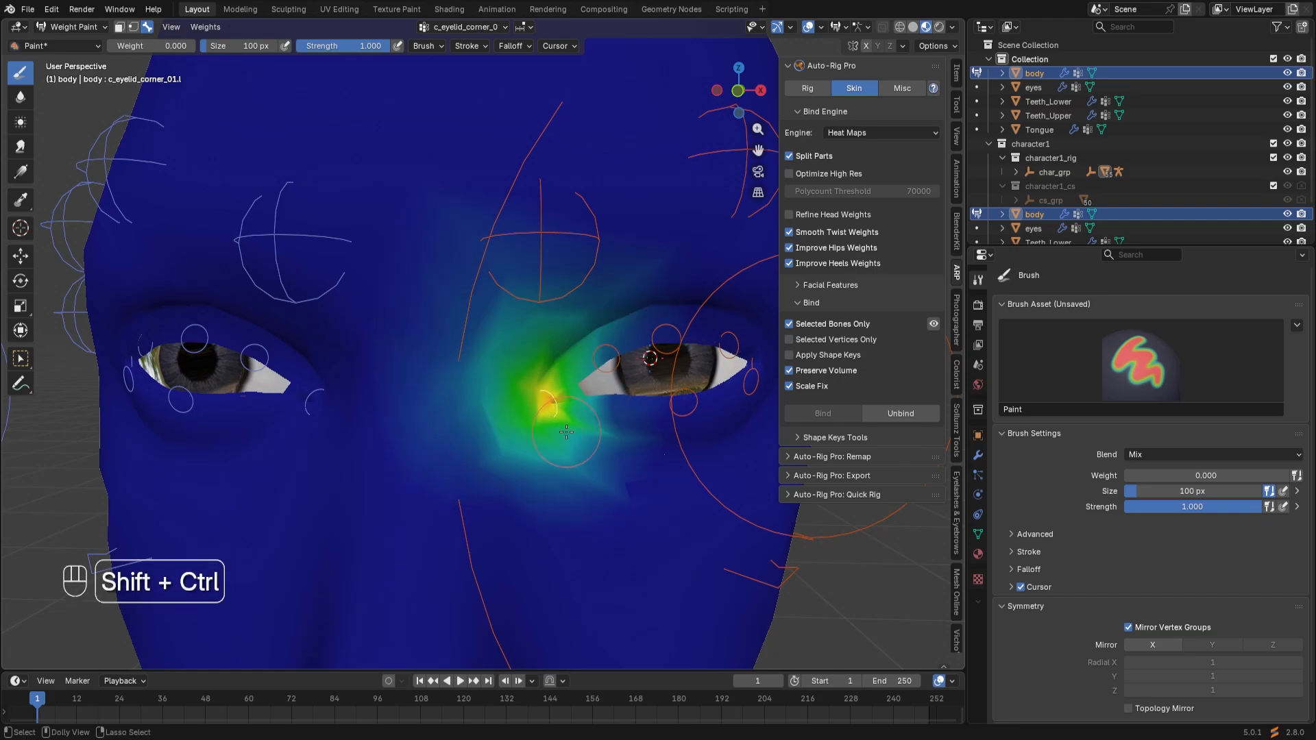
pyautogui.scroll(-3, 554, 406)
pyautogui.moveTo(554, 405); pyautogui.dragTo(500, 446, button='middle')
pyautogui.moveTo(470, 286)
pyautogui.mouseDown()
pyautogui.moveTo(450, 377)
pyautogui.moveTo(527, 421)
pyautogui.moveTo(537, 274)
pyautogui.moveTo(498, 410)
pyautogui.moveTo(475, 292)
pyautogui.mouseUp()
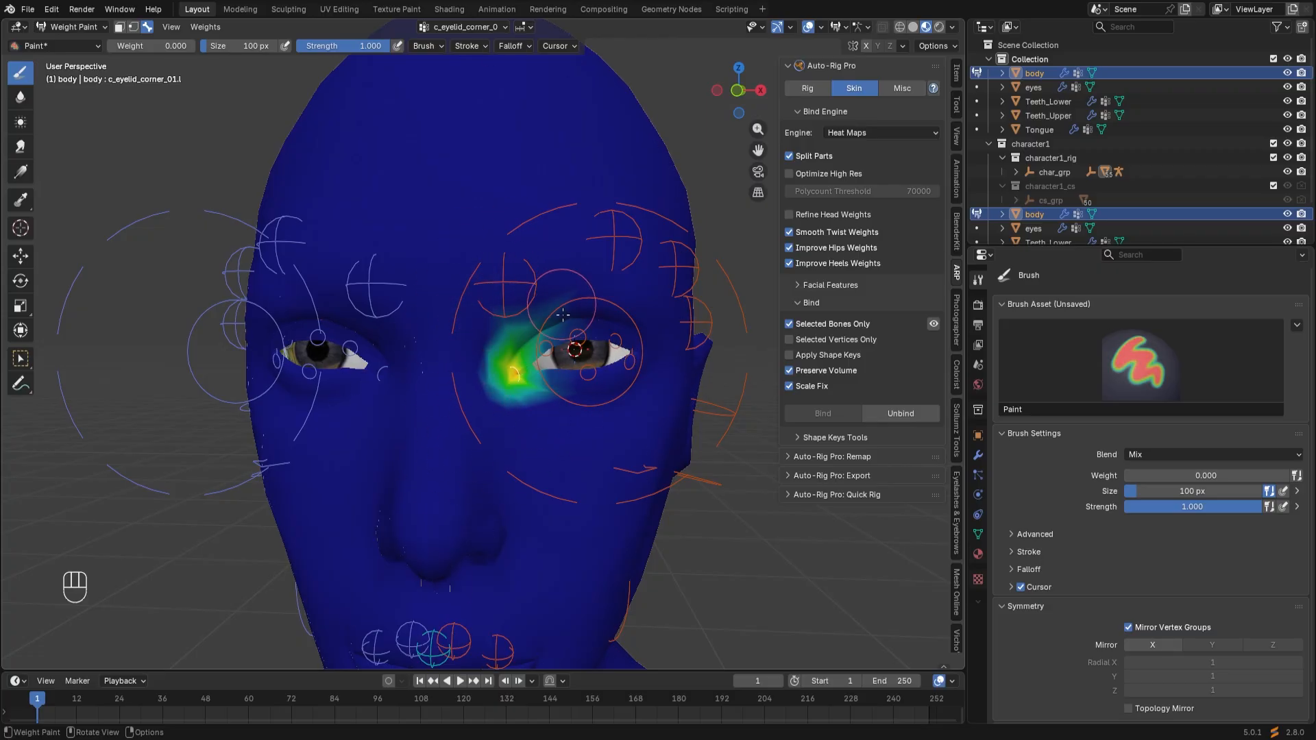
# Select c_eyelid_corner_01.r, erase its stray weights along the nose bridge, and turn X mirroring back on.
pyautogui.moveTo(561, 304); pyautogui.dragTo(588, 305, button='middle')
pyautogui.keyDown('ctrl'); pyautogui.keyDown('shift'); pyautogui.click(402, 374); pyautogui.keyUp('shift'); pyautogui.keyUp('ctrl')
pyautogui.moveTo(469, 298); pyautogui.dragTo(468, 411)
pyautogui.click(866, 46)
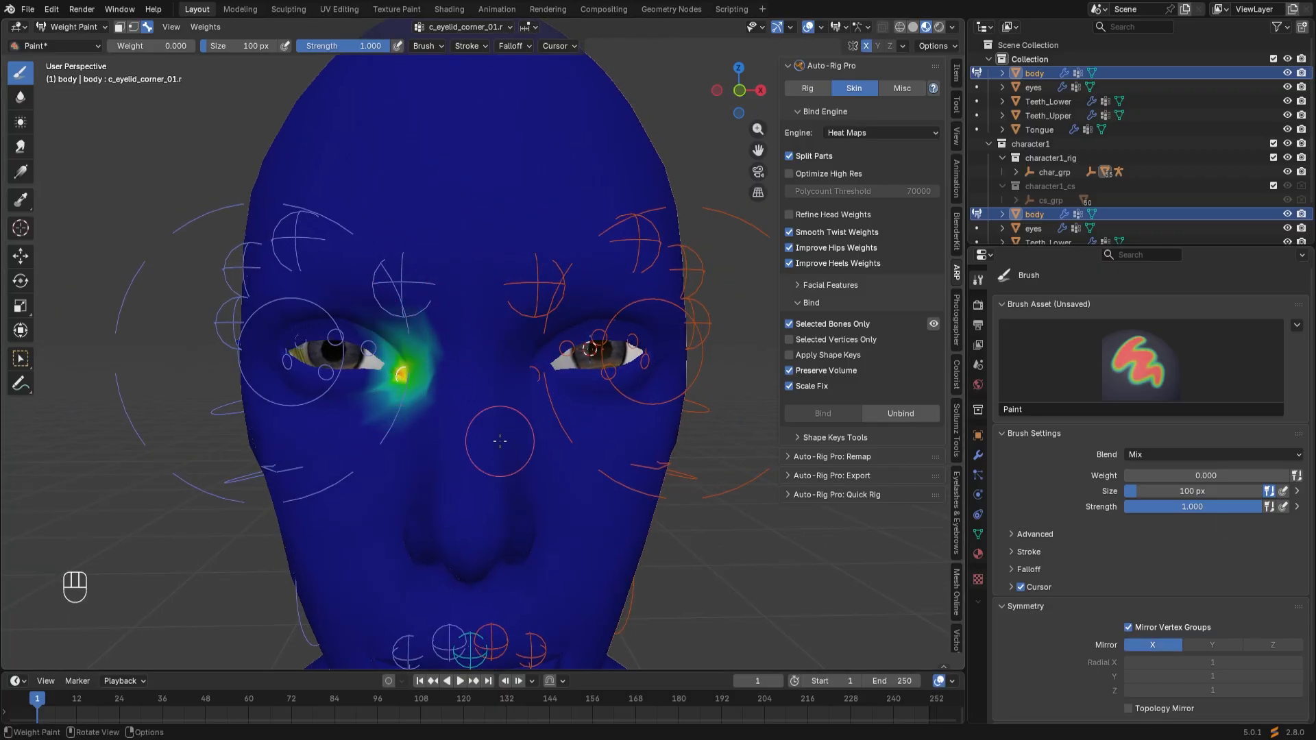
# Select the left lower eyelid bone c_eyelid_bot_02.l and erase its stray weights from the top of the head and forehead.
pyautogui.moveTo(436, 301); pyautogui.dragTo(591, 397, button='middle')
pyautogui.keyDown('ctrl'); pyautogui.keyDown('shift'); pyautogui.click(583, 396); pyautogui.keyUp('shift'); pyautogui.keyUp('ctrl')
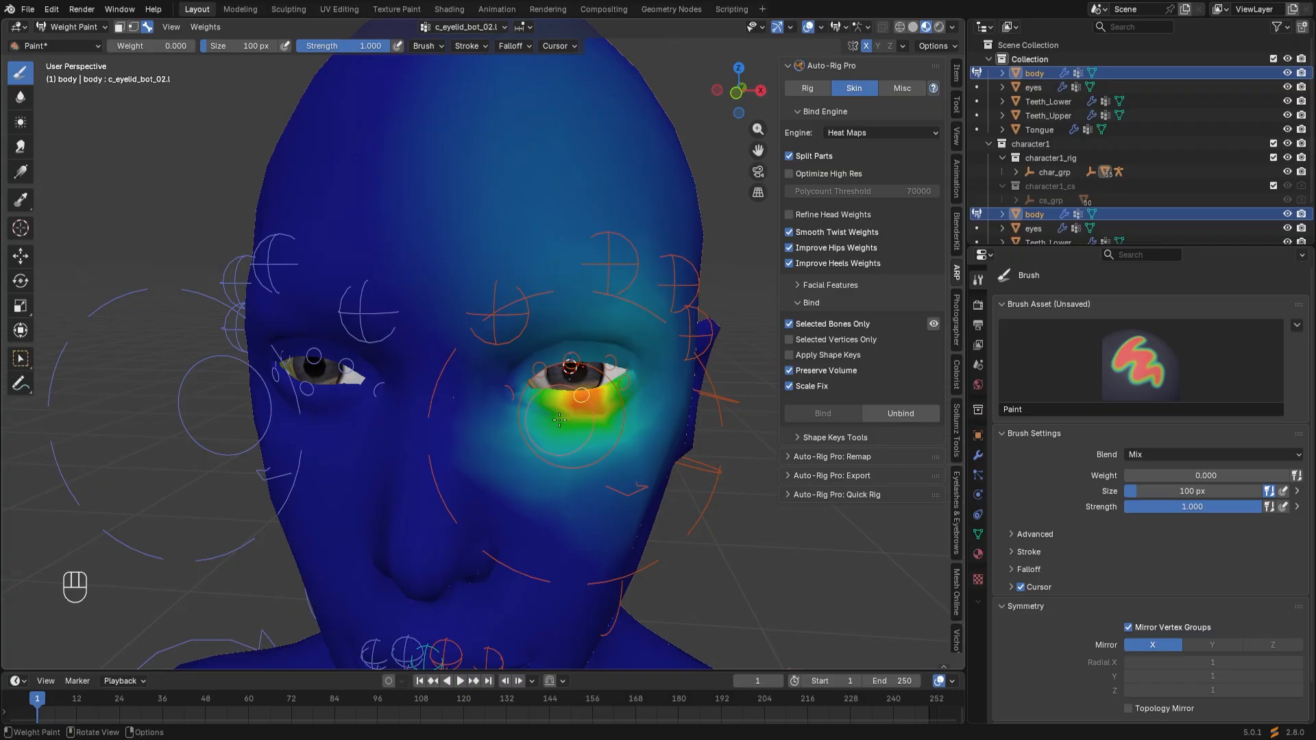
pyautogui.scroll(-2, 620, 370)
pyautogui.moveTo(474, 138); pyautogui.dragTo(504, 206, button='middle')
pyautogui.moveTo(441, 152); pyautogui.dragTo(741, 165)
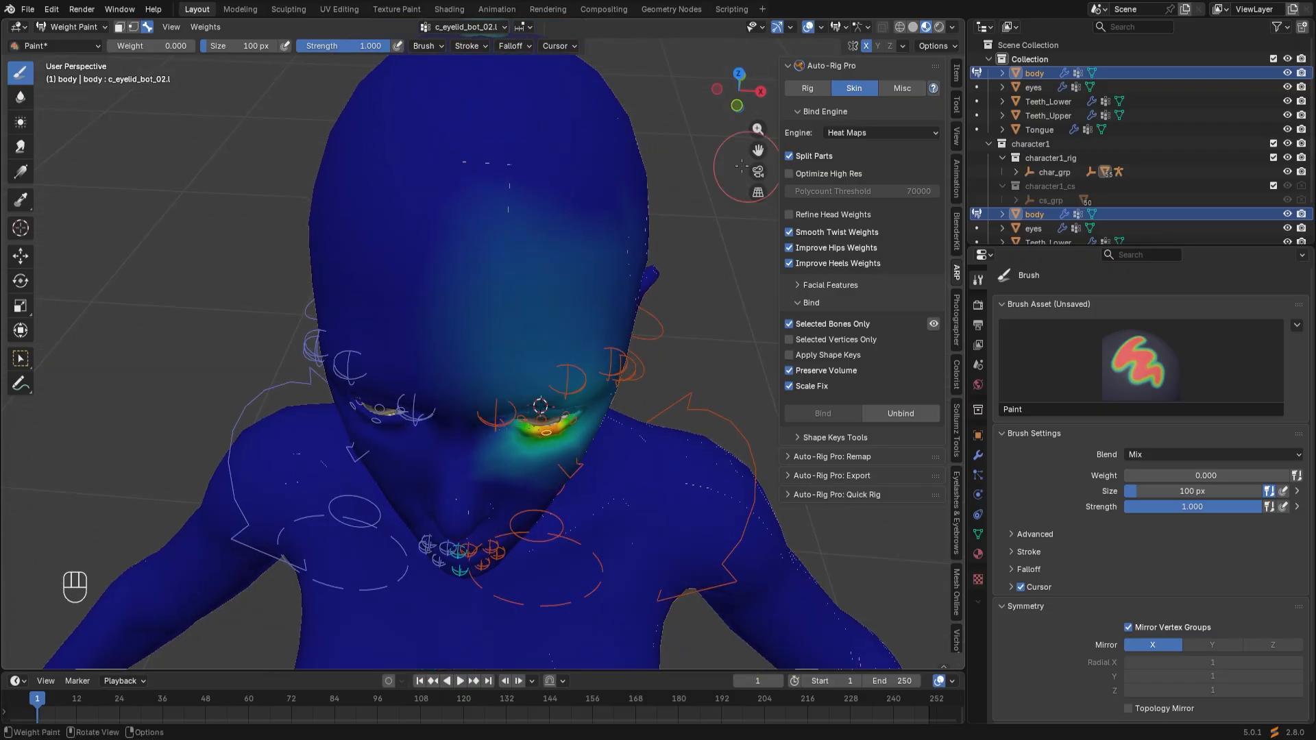
pyautogui.moveTo(660, 208)
pyautogui.mouseDown()
pyautogui.moveTo(470, 265)
pyautogui.moveTo(652, 205)
pyautogui.moveTo(480, 343)
pyautogui.mouseUp()
pyautogui.moveTo(582, 349); pyautogui.dragTo(587, 282, button='middle')
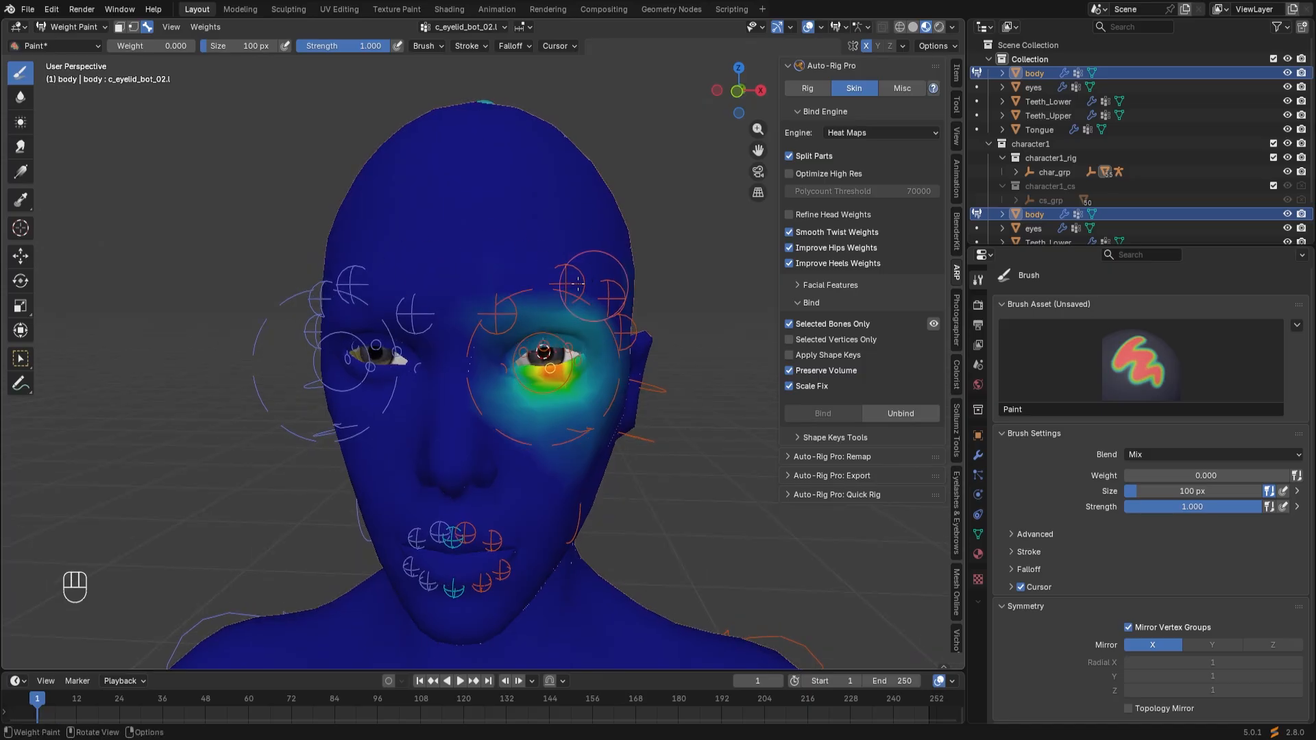
# Erase c_eyelid_bot_02.l's stray weights above the left eye, at the temple and across the cheek.
pyautogui.scroll(2, 582, 312)
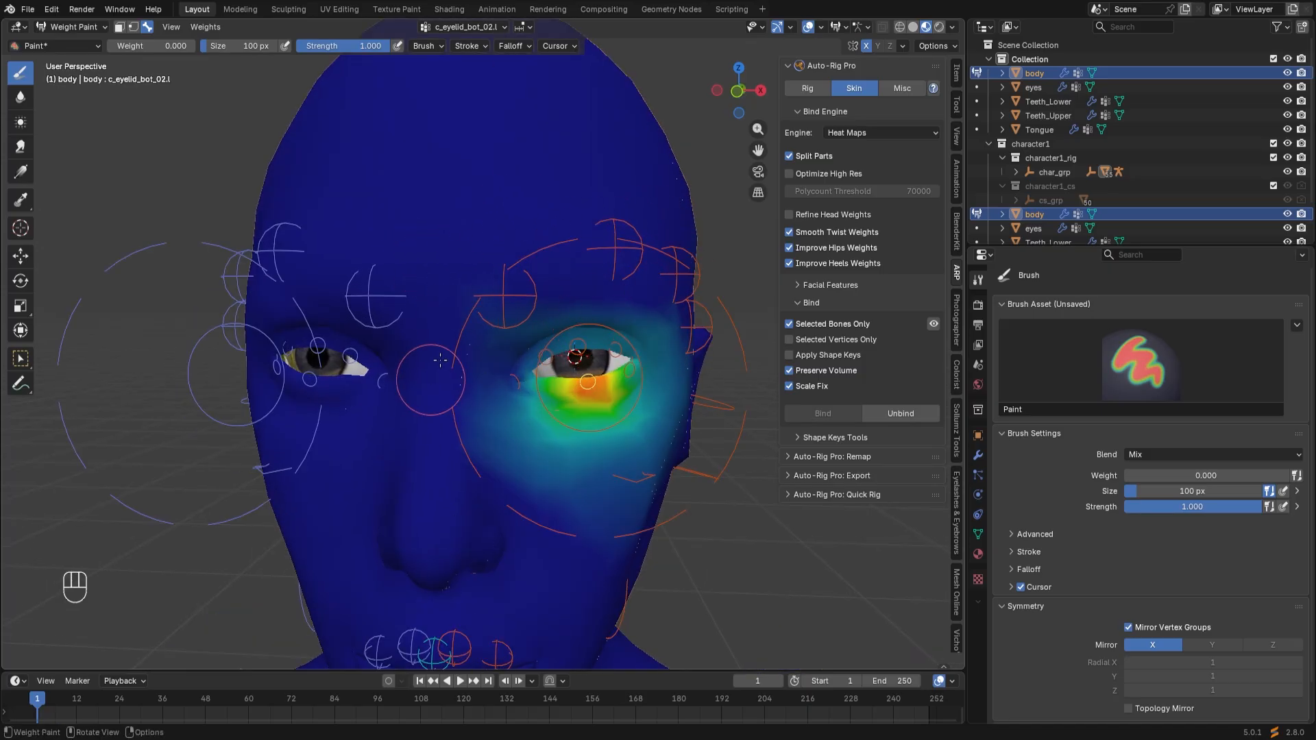
pyautogui.moveTo(440, 359)
pyautogui.mouseDown()
pyautogui.moveTo(609, 316)
pyautogui.moveTo(662, 334)
pyautogui.mouseUp()
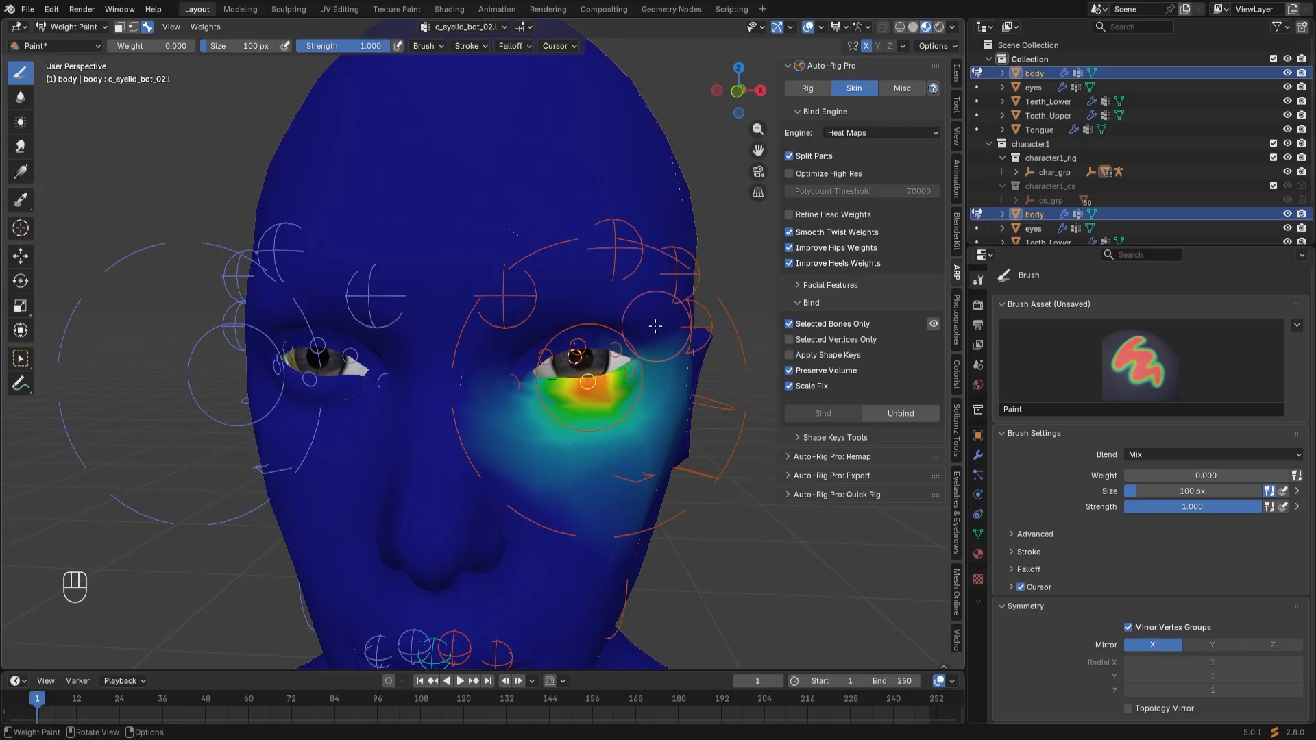
pyautogui.moveTo(655, 326); pyautogui.dragTo(655, 346, button='middle')
pyautogui.scroll(-3, 653, 360)
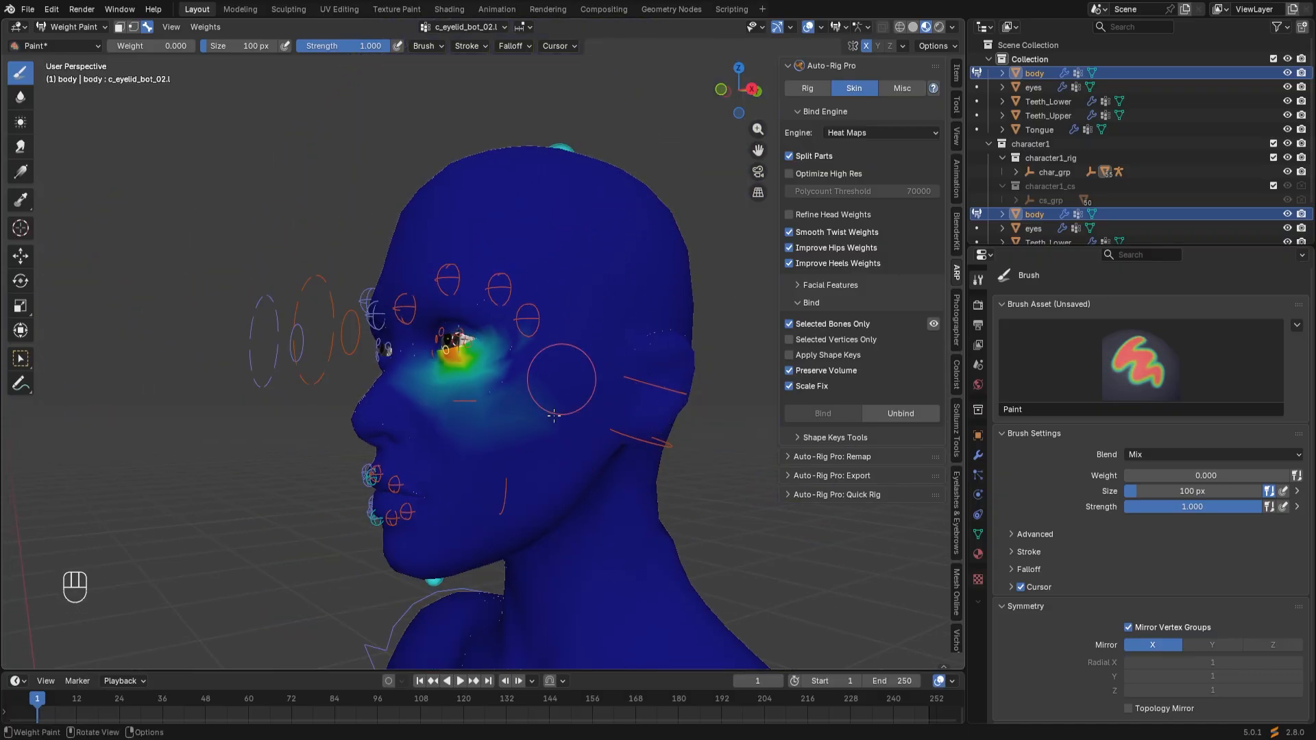
pyautogui.moveTo(520, 368)
pyautogui.mouseDown()
pyautogui.moveTo(516, 449)
pyautogui.moveTo(450, 464)
pyautogui.mouseUp()
pyautogui.moveTo(576, 432)
pyautogui.mouseDown()
pyautogui.moveTo(617, 370)
pyautogui.moveTo(431, 431)
pyautogui.moveTo(608, 400)
pyautogui.mouseUp()
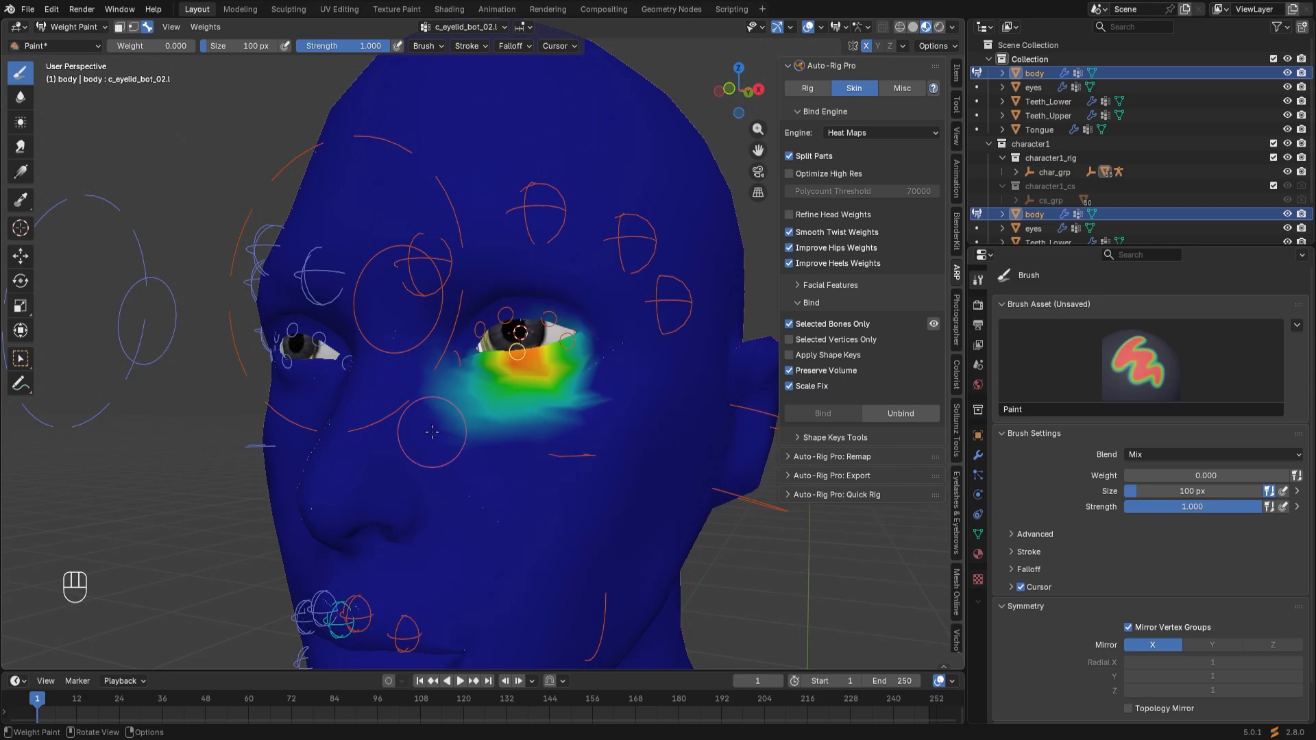
# Trim c_eyelid_bot_02.l's remaining weights around the left eye corners and upper cheek to the lower eyelid area.
pyautogui.scroll(1, 611, 383)
pyautogui.moveTo(634, 325)
pyautogui.mouseDown()
pyautogui.moveTo(616, 374)
pyautogui.moveTo(455, 382)
pyautogui.moveTo(468, 367)
pyautogui.moveTo(580, 384)
pyautogui.mouseUp()
pyautogui.scroll(3, 549, 387)
pyautogui.moveTo(489, 393)
pyautogui.mouseDown()
pyautogui.moveTo(517, 446)
pyautogui.moveTo(580, 429)
pyautogui.mouseUp()
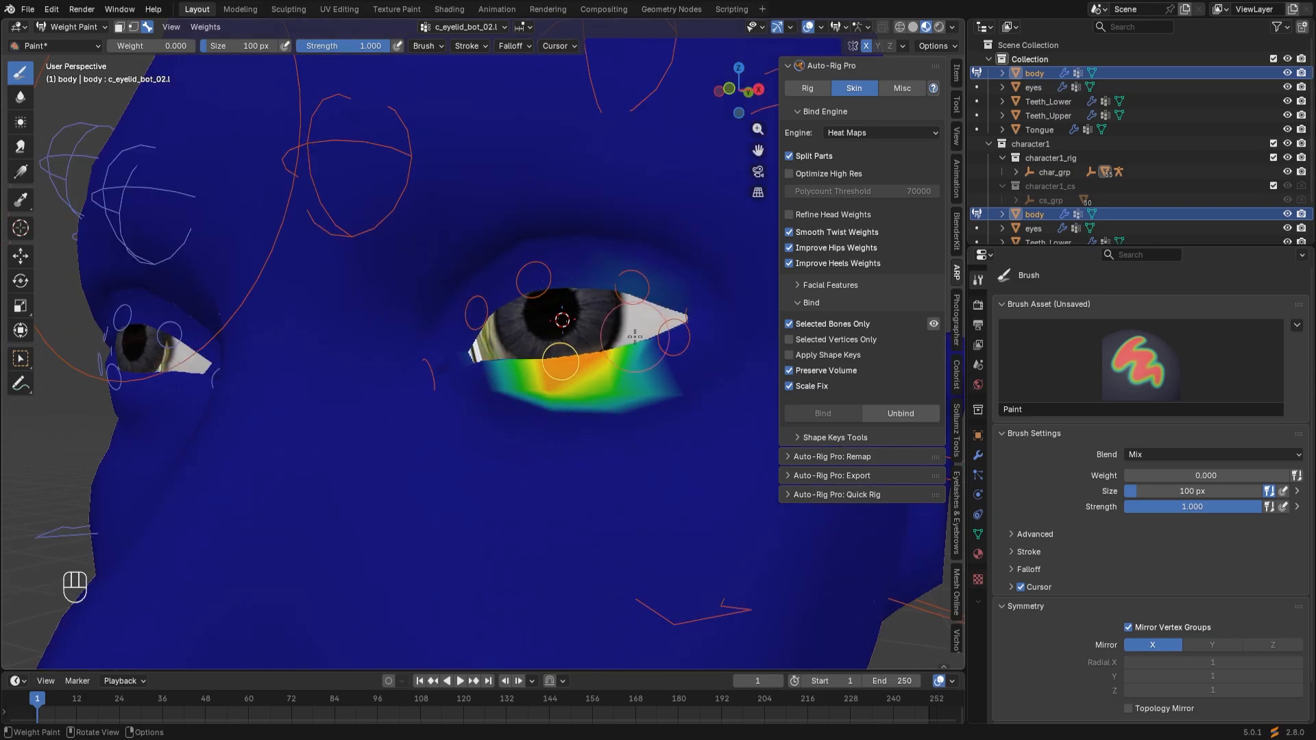
pyautogui.moveTo(644, 377); pyautogui.dragTo(553, 477)
# Set the Blur brush strength to 0.604 and soften c_eyelid_bot_02.l's weights along the left lower eyelid.
pyautogui.scroll(-3, 521, 459)
pyautogui.moveTo(449, 438); pyautogui.dragTo(489, 442, button='middle')
pyautogui.click(20, 97)
pyautogui.keyDown('ctrl'); pyautogui.moveTo(504, 583); pyautogui.dragTo(480, 420, button='middle'); pyautogui.keyUp('ctrl')
pyautogui.moveTo(291, 46); pyautogui.dragTo(255, 46)
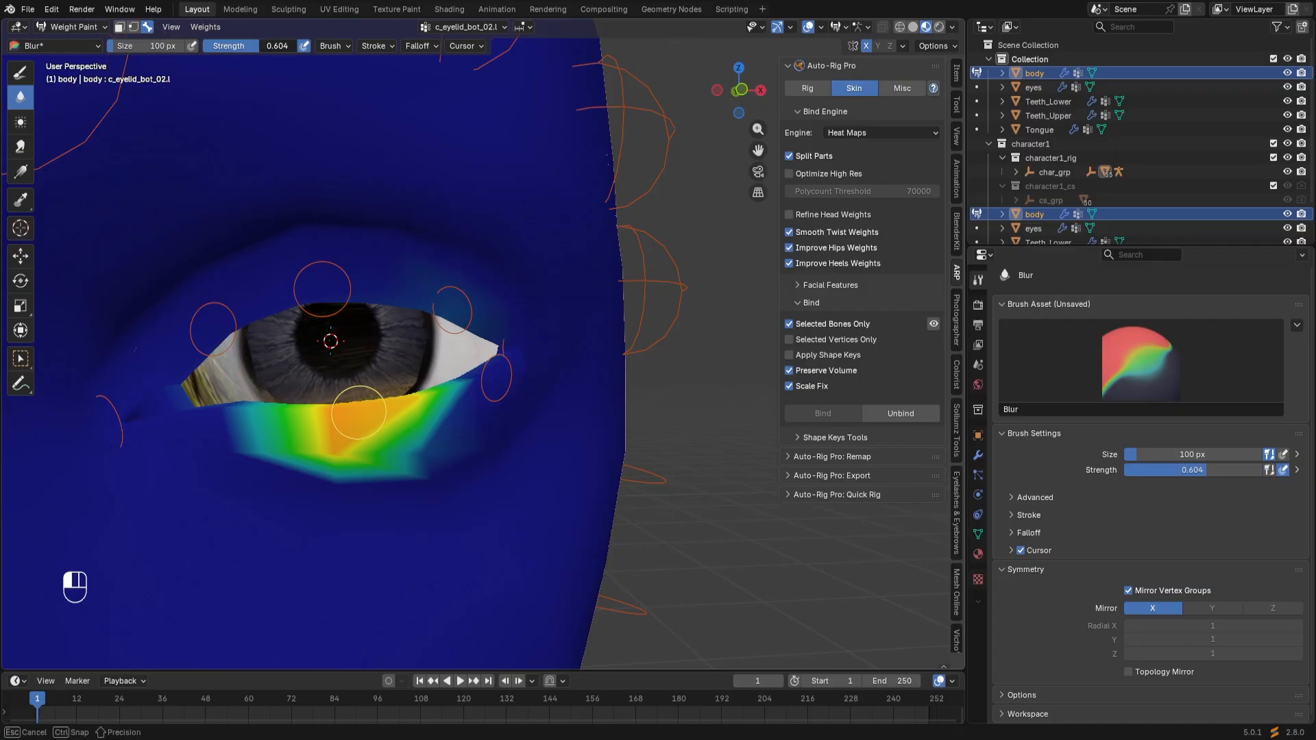
pyautogui.moveTo(434, 439); pyautogui.dragTo(352, 466)
pyautogui.hotkey('ctrl', 'z')
pyautogui.hotkey('ctrl', 'z')
pyautogui.hotkey('ctrl', 'z')
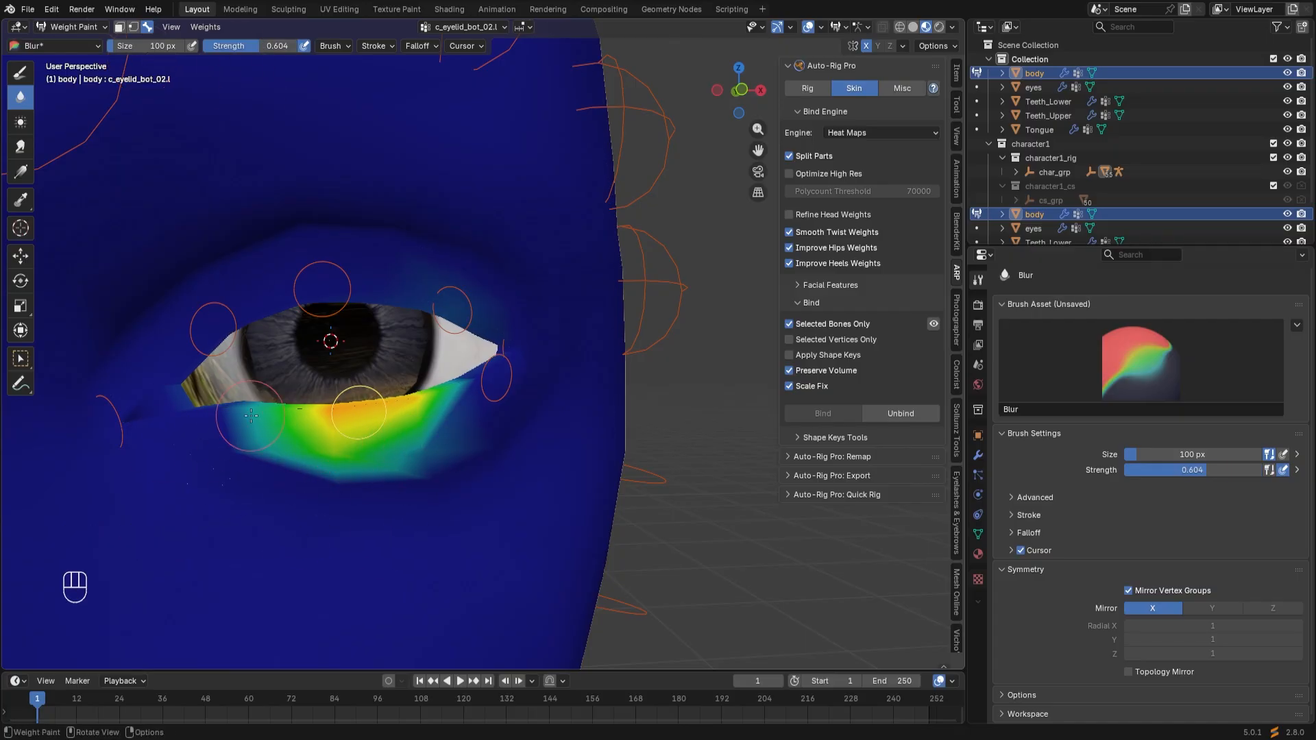
# Return to the Paint brush, select c_eyelid_bot_02.r and erase its stray weights around the right eye and cheek, undoing the excess stroke.
pyautogui.moveTo(352, 466); pyautogui.dragTo(150, 355, button='middle')
pyautogui.click(20, 73)
pyautogui.scroll(-4, 196, 401)
pyautogui.moveTo(196, 401); pyautogui.dragTo(236, 391, button='middle')
pyautogui.keyDown('ctrl'); pyautogui.keyDown('shift'); pyautogui.click(224, 381); pyautogui.keyUp('shift'); pyautogui.keyUp('ctrl')
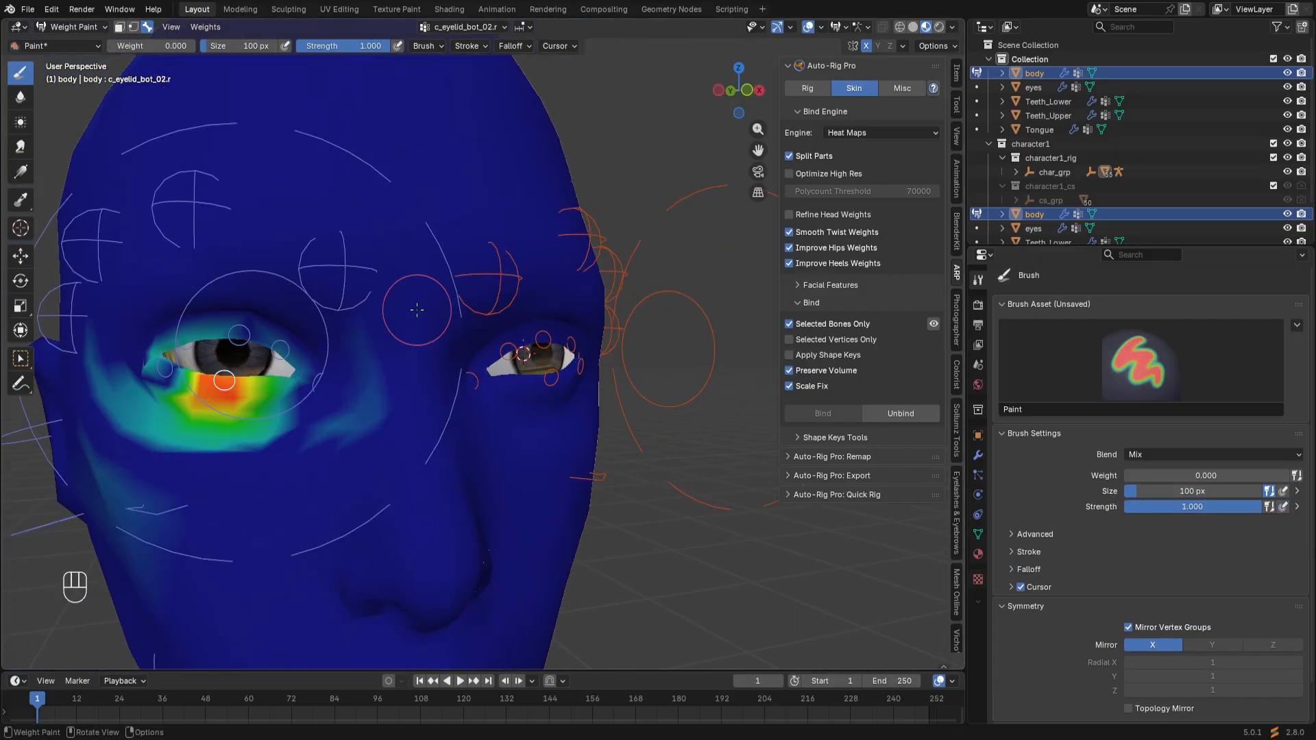
pyautogui.moveTo(187, 524)
pyautogui.mouseDown()
pyautogui.moveTo(113, 533)
pyautogui.moveTo(104, 363)
pyautogui.moveTo(307, 441)
pyautogui.moveTo(127, 398)
pyautogui.moveTo(320, 389)
pyautogui.moveTo(138, 377)
pyautogui.moveTo(159, 405)
pyautogui.moveTo(174, 381)
pyautogui.mouseUp()
pyautogui.moveTo(209, 444); pyautogui.dragTo(220, 420)
pyautogui.hotkey('ctrl', 'z')
# Blur c_eyelid_bot_02.r's weights along the right lower eyelid.
pyautogui.click(20, 97)
pyautogui.scroll(4, 132, 438)
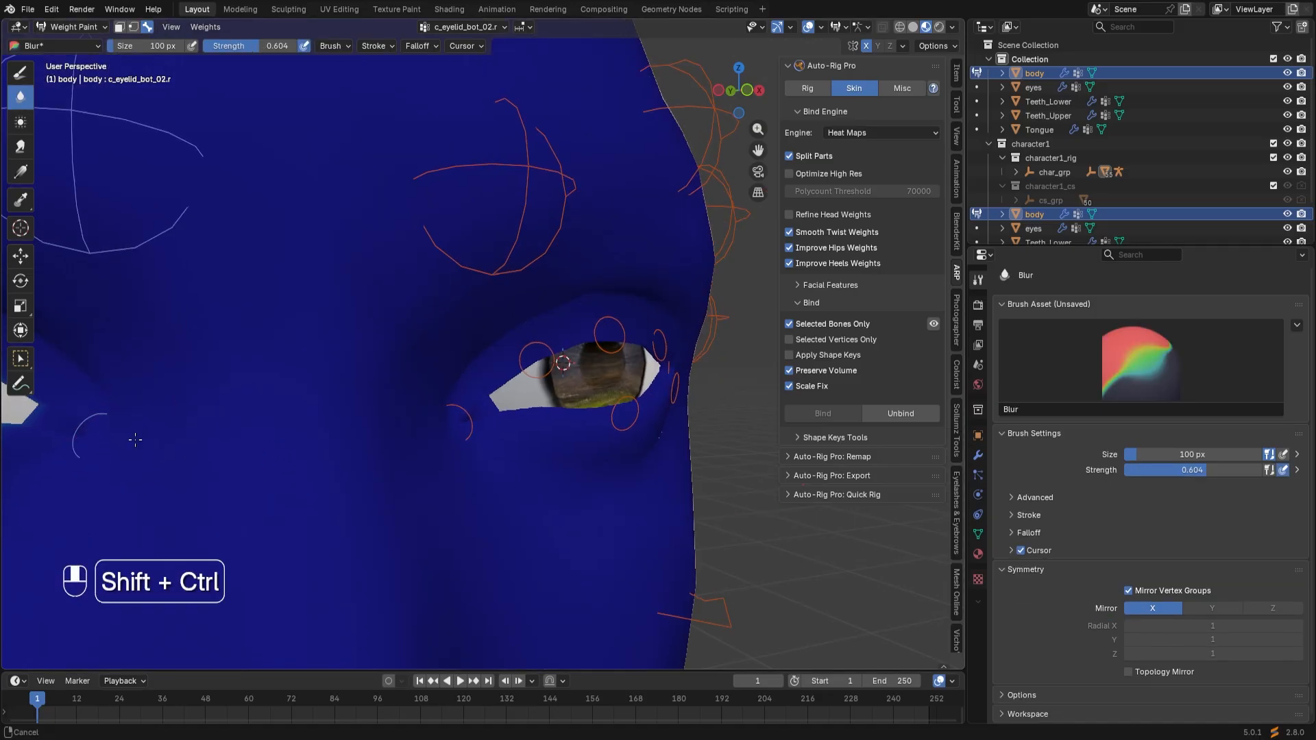
pyautogui.scroll(-4, 165, 414)
pyautogui.scroll(2, 196, 397)
pyautogui.keyDown('shift'); pyautogui.moveTo(196, 396); pyautogui.dragTo(446, 392, button='middle'); pyautogui.keyUp('shift')
pyautogui.moveTo(220, 427); pyautogui.dragTo(365, 401)
# Return to the Paint brush, select c_eyelid_bot_03.l and erase its stray weights around the inner brow and inner eye.
pyautogui.scroll(-5, 370, 405)
pyautogui.moveTo(394, 428); pyautogui.dragTo(439, 463, button='middle')
pyautogui.scroll(3, 438, 472)
pyautogui.scroll(2, 440, 473)
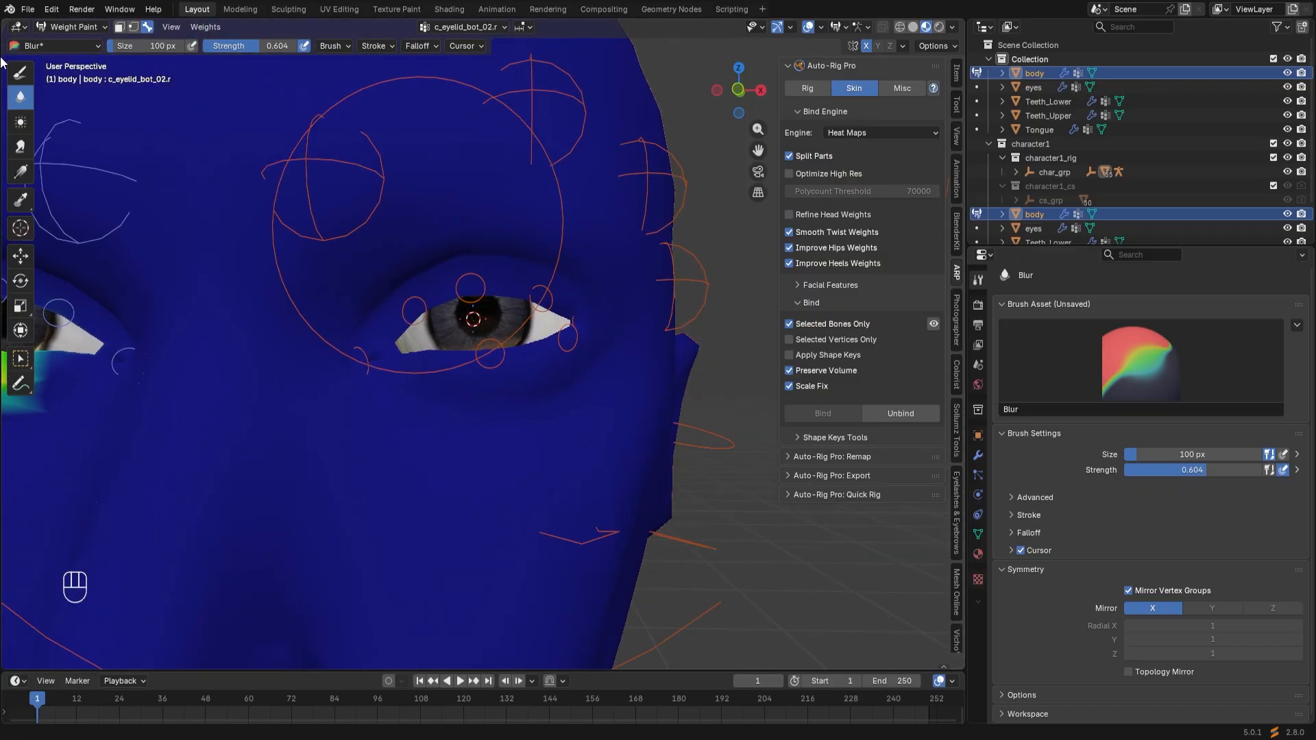
pyautogui.click(21, 71)
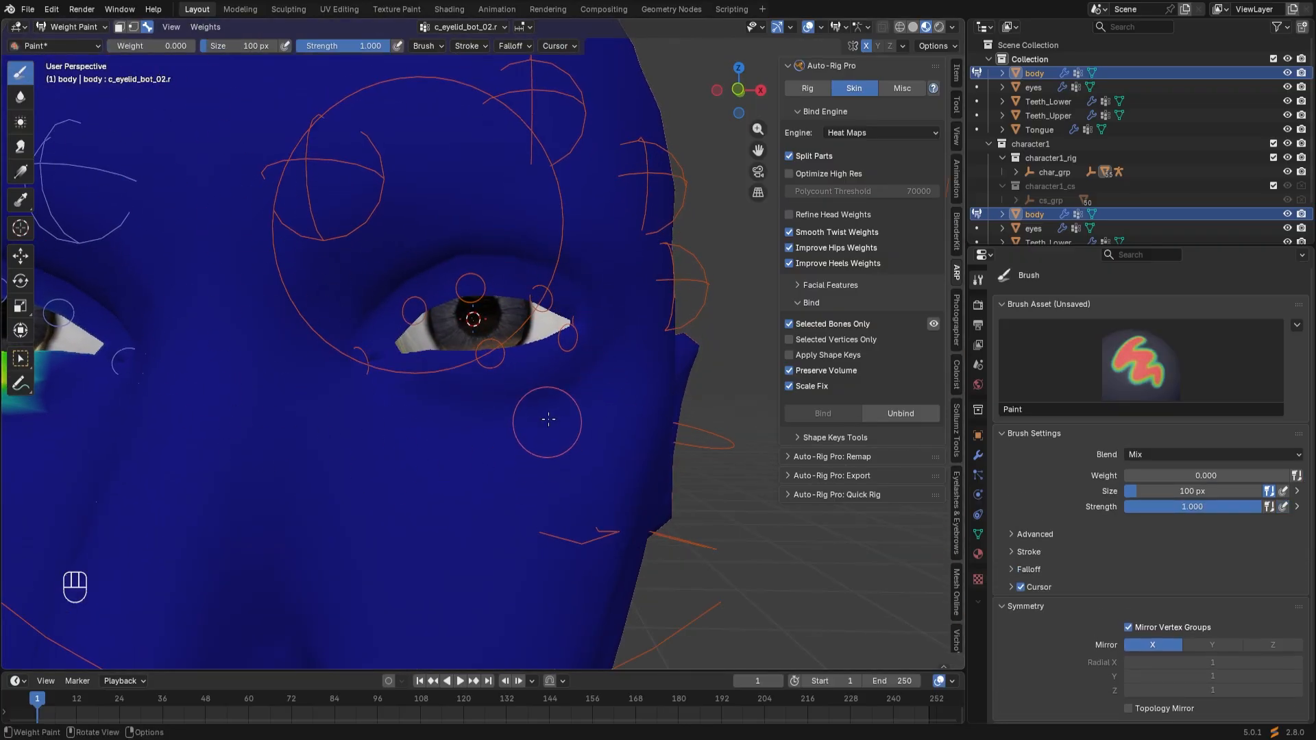
pyautogui.keyDown('ctrl'); pyautogui.keyDown('shift'); pyautogui.click(496, 360); pyautogui.keyUp('shift'); pyautogui.keyUp('ctrl')
pyautogui.keyDown('ctrl'); pyautogui.keyDown('shift'); pyautogui.click(565, 339); pyautogui.keyUp('shift'); pyautogui.keyUp('ctrl')
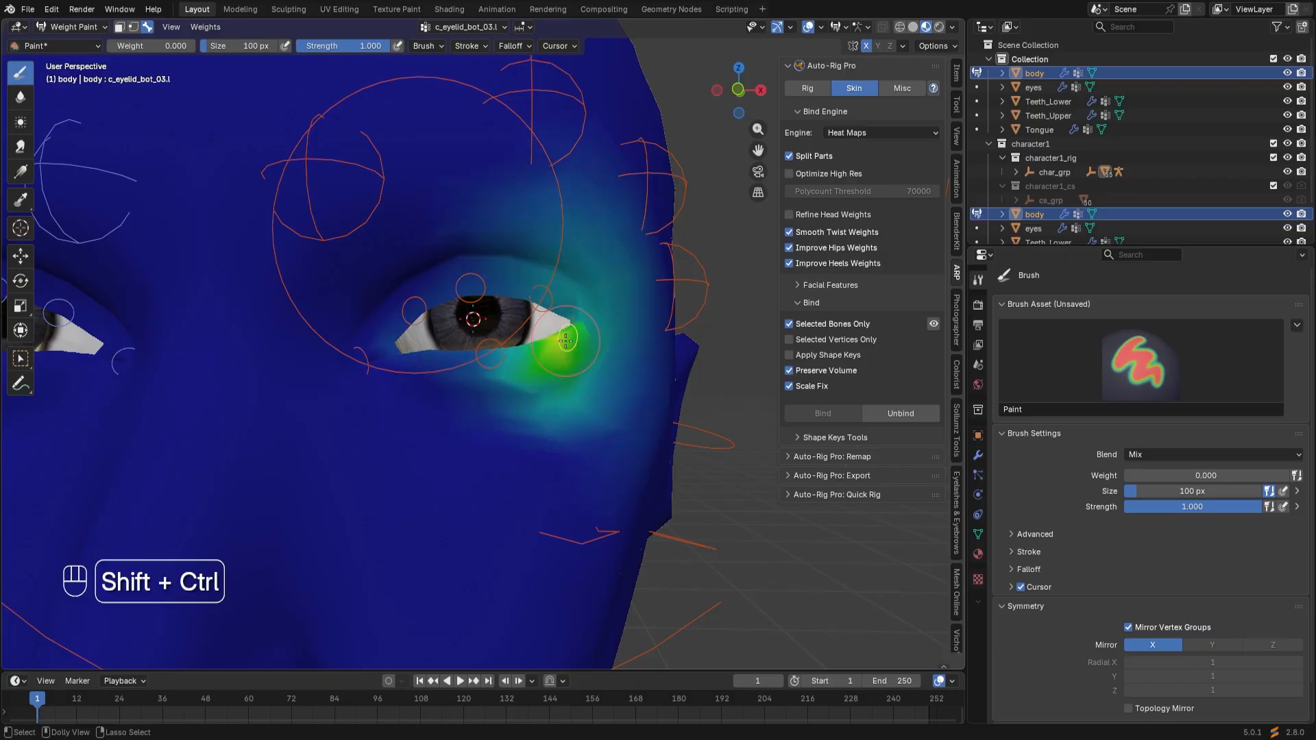
pyautogui.scroll(-4, 575, 348)
pyautogui.moveTo(593, 366); pyautogui.dragTo(575, 363, button='middle')
pyautogui.scroll(2, 545, 387)
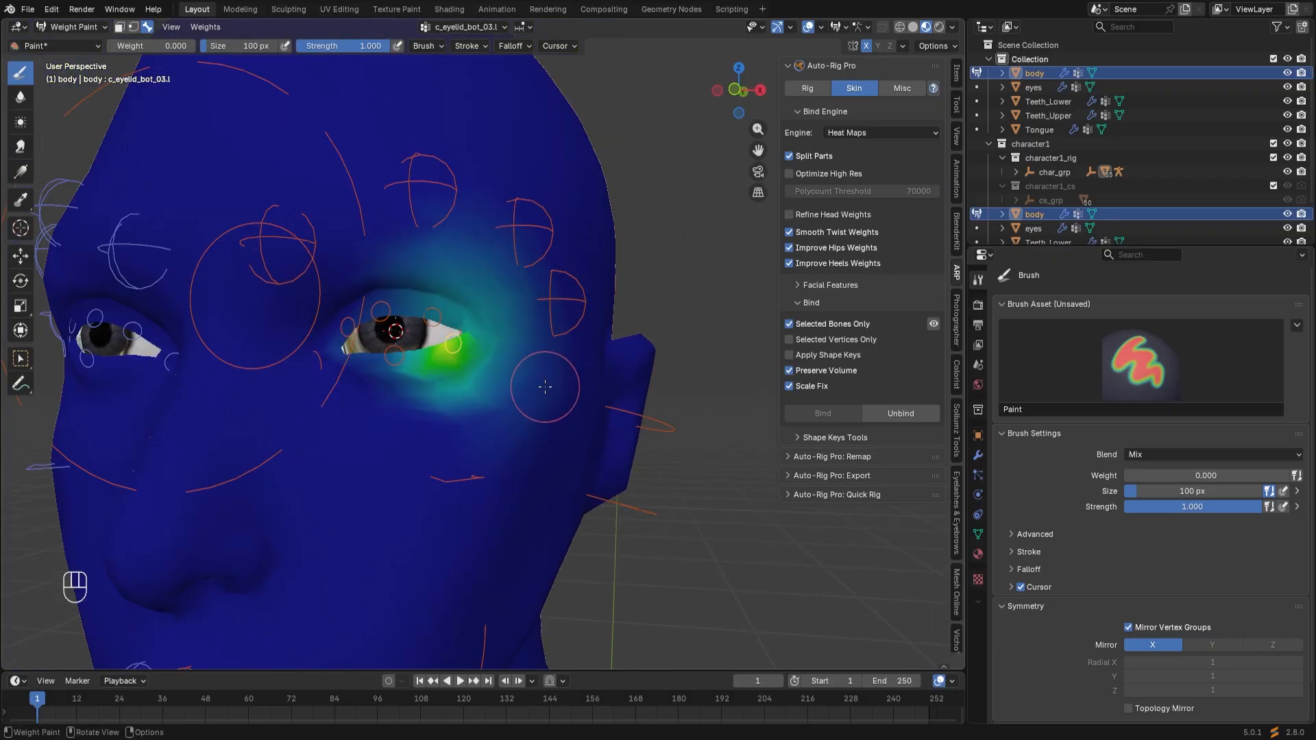
pyautogui.moveTo(320, 269); pyautogui.dragTo(368, 283)
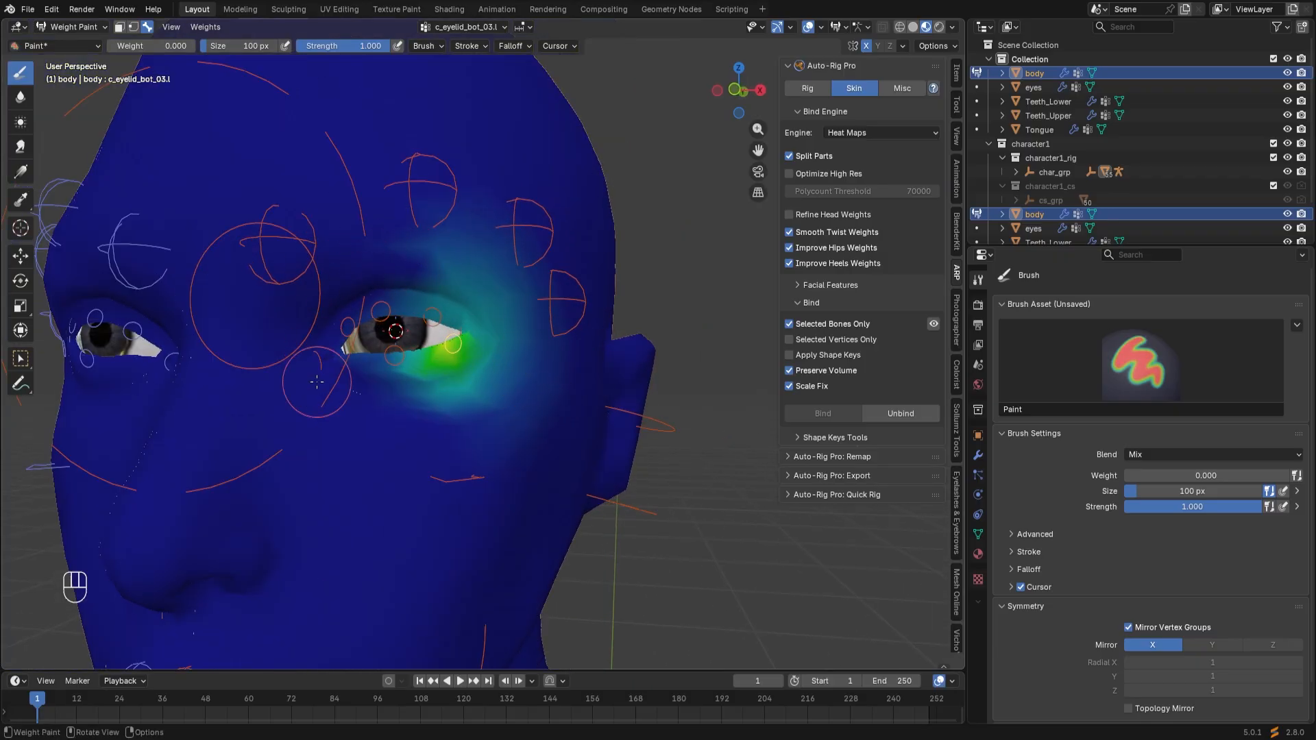
pyautogui.moveTo(347, 337)
pyautogui.mouseDown()
pyautogui.moveTo(521, 322)
pyautogui.moveTo(438, 391)
pyautogui.moveTo(411, 308)
pyautogui.moveTo(386, 375)
pyautogui.mouseUp()
# Select the right lower eyelid bone c_eyelid_bot_03.r and erase its stray weights around the right eye.
pyautogui.moveTo(323, 444)
pyautogui.mouseDown(button='middle')
pyautogui.moveTo(361, 452)
pyautogui.moveTo(346, 449)
pyautogui.mouseUp(button='middle')
pyautogui.keyDown('ctrl'); pyautogui.click(181, 356); pyautogui.keyUp('ctrl')
pyautogui.moveTo(196, 370); pyautogui.dragTo(239, 381, button='middle')
pyautogui.moveTo(245, 384)
pyautogui.mouseDown()
pyautogui.moveTo(300, 398)
pyautogui.moveTo(282, 461)
pyautogui.moveTo(375, 452)
pyautogui.mouseUp()
# Select the left outer eye corner bone c_eyelid_corner_02.l and erase its stray weights above and around the eye.
pyautogui.moveTo(470, 488); pyautogui.dragTo(420, 494, button='middle')
pyautogui.scroll(3, 484, 472)
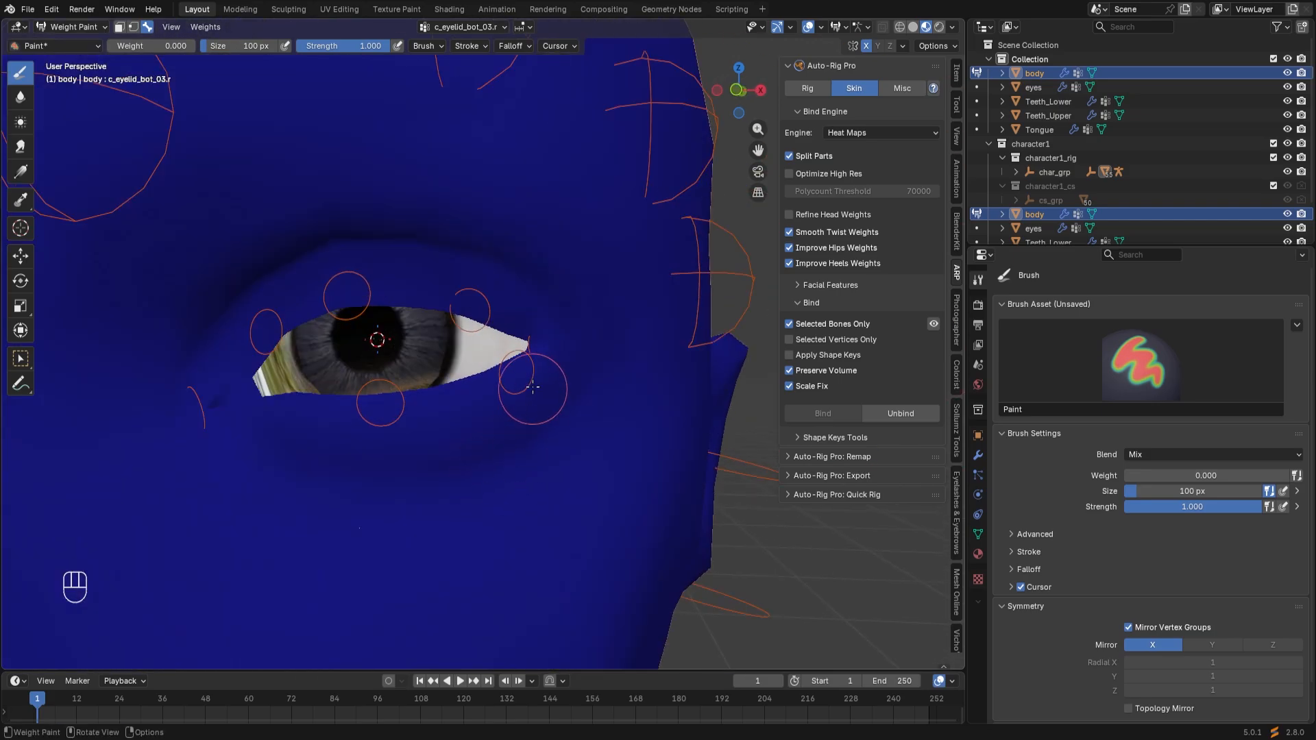
pyautogui.keyDown('ctrl'); pyautogui.keyDown('shift'); pyautogui.click(531, 337); pyautogui.keyUp('shift'); pyautogui.keyUp('ctrl')
pyautogui.scroll(-4, 531, 337)
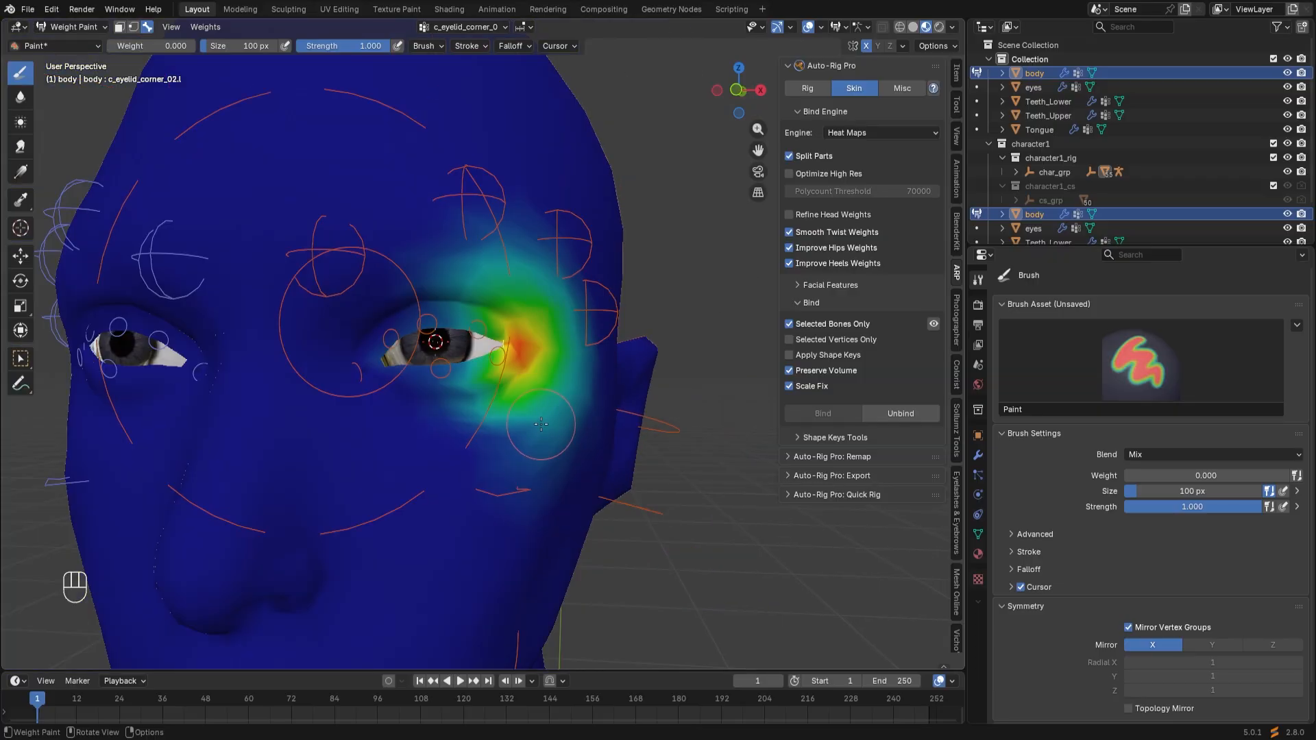
pyautogui.scroll(2, 405, 223)
pyautogui.moveTo(405, 223)
pyautogui.mouseDown()
pyautogui.moveTo(479, 247)
pyautogui.moveTo(493, 480)
pyautogui.moveTo(384, 425)
pyautogui.moveTo(357, 359)
pyautogui.moveTo(499, 391)
pyautogui.moveTo(492, 336)
pyautogui.mouseUp()
pyautogui.moveTo(360, 280); pyautogui.dragTo(456, 271)
# Select c_eyelid_corner_02.r and trim its weights to the right outer eye corner.
pyautogui.moveTo(318, 445); pyautogui.dragTo(370, 455, button='middle')
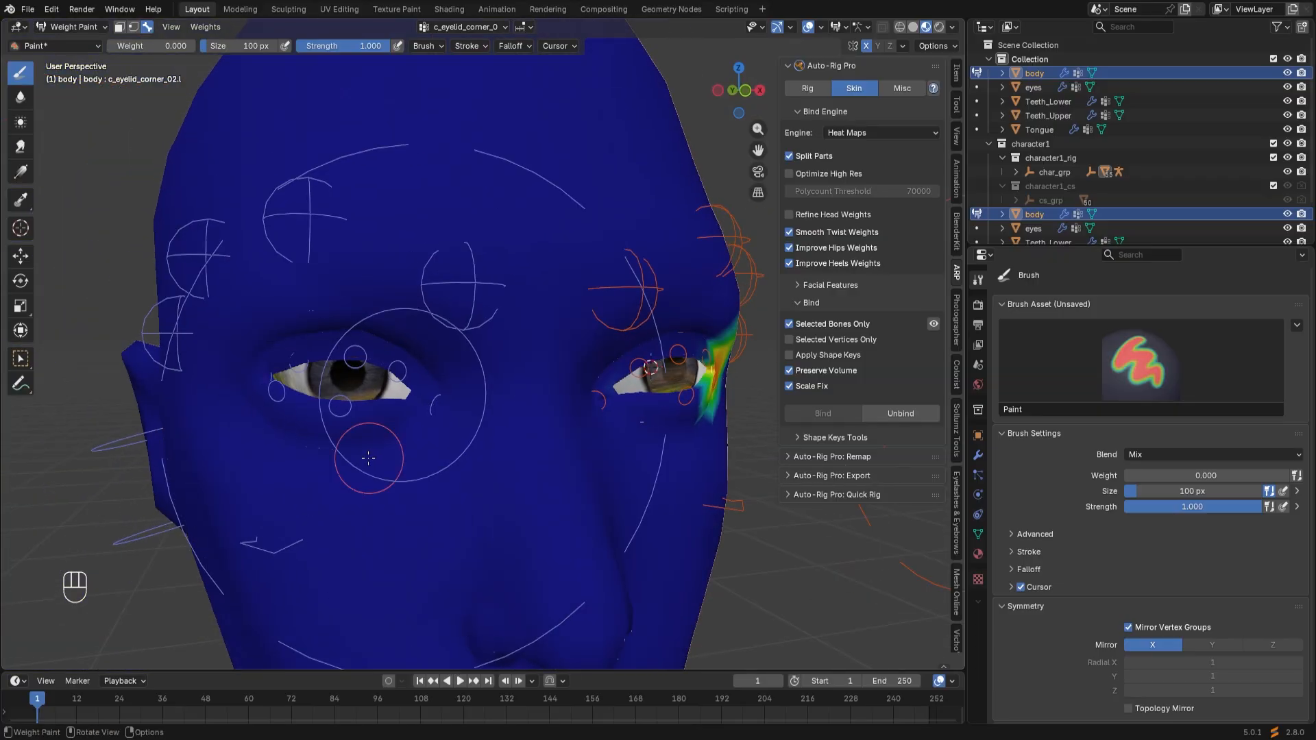
pyautogui.keyDown('ctrl'); pyautogui.keyDown('shift'); pyautogui.click(300, 381); pyautogui.keyUp('shift'); pyautogui.keyUp('ctrl')
pyautogui.moveTo(211, 458); pyautogui.dragTo(301, 466, button='middle')
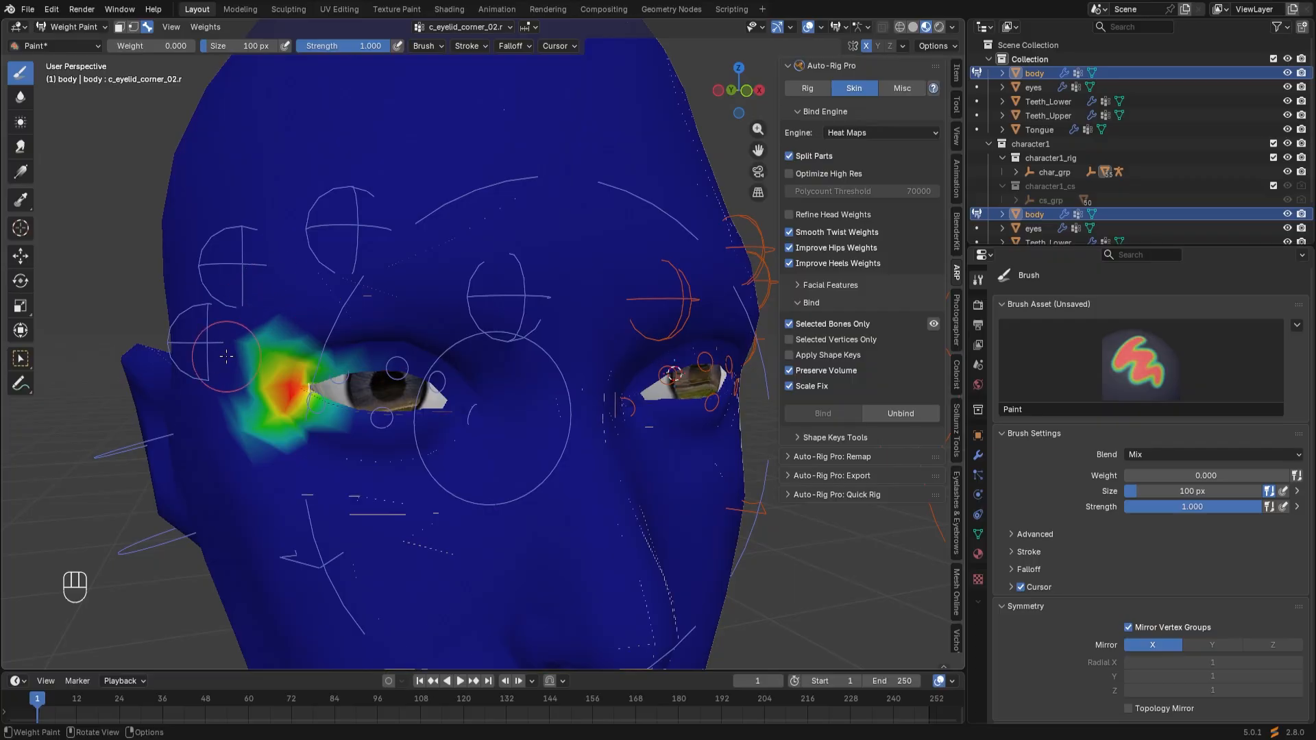
# Select the left upper eyelid bone c_eyelid_top_03.l and erase its stray weights below the eye and around the outer corner.
pyautogui.moveTo(247, 425); pyautogui.dragTo(525, 519, button='middle')
pyautogui.scroll(5, 541, 439)
pyautogui.keyDown('ctrl'); pyautogui.keyDown('shift'); pyautogui.click(588, 328); pyautogui.keyUp('shift'); pyautogui.keyUp('ctrl')
pyautogui.scroll(-6, 589, 356)
pyautogui.moveTo(596, 384); pyautogui.dragTo(557, 391, button='middle')
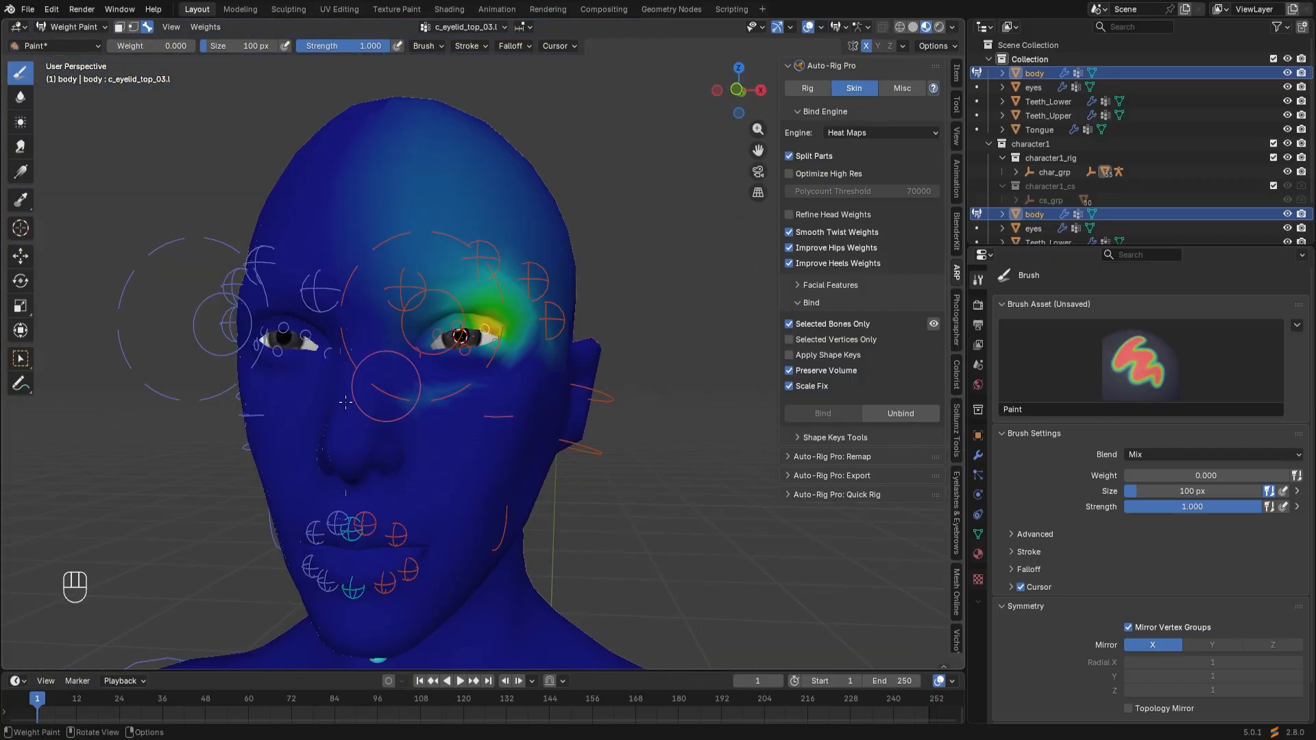
pyautogui.moveTo(431, 223); pyautogui.dragTo(484, 301, button='middle')
pyautogui.scroll(3, 444, 355)
pyautogui.scroll(4, 427, 383)
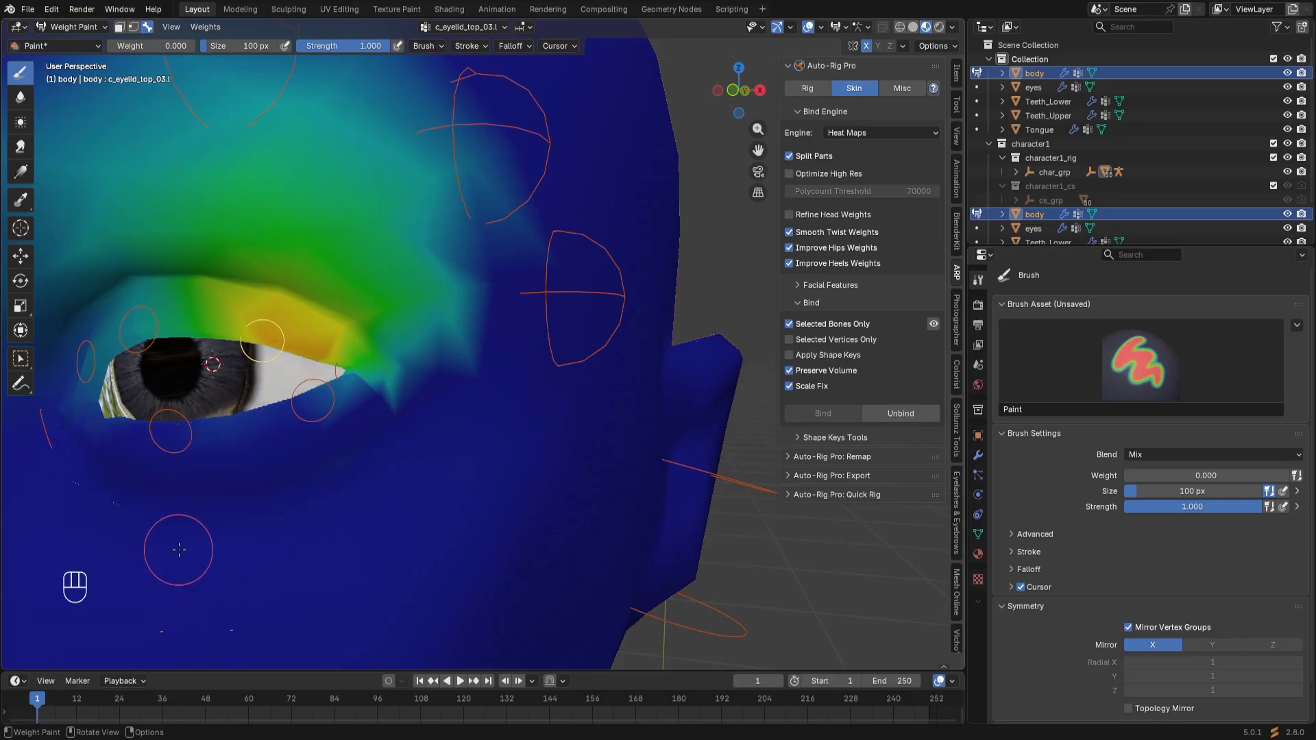
pyautogui.scroll(-2, 199, 528)
pyautogui.moveTo(308, 432); pyautogui.dragTo(364, 411, button='middle')
pyautogui.moveTo(294, 370)
pyautogui.mouseDown()
pyautogui.moveTo(363, 402)
pyautogui.moveTo(358, 349)
pyautogui.mouseUp()
# Erase c_eyelid_top_03.l's stray weights from the forehead and brow.
pyautogui.scroll(-3, 411, 342)
pyautogui.moveTo(610, 236); pyautogui.dragTo(559, 231, button='middle')
pyautogui.moveTo(439, 232)
pyautogui.mouseDown()
pyautogui.moveTo(480, 260)
pyautogui.moveTo(404, 274)
pyautogui.mouseUp()
pyautogui.moveTo(261, 287)
pyautogui.mouseDown()
pyautogui.moveTo(295, 222)
pyautogui.moveTo(411, 240)
pyautogui.mouseUp()
# Select c_eyelid_top_03.r and erase its stray weights from the right temple, under-eye area and brow.
pyautogui.moveTo(274, 240)
pyautogui.mouseDown(button='middle')
pyautogui.moveTo(391, 261)
pyautogui.moveTo(343, 275)
pyautogui.mouseUp(button='middle')
pyautogui.keyDown('alt'); pyautogui.click(339, 308); pyautogui.keyUp('alt')
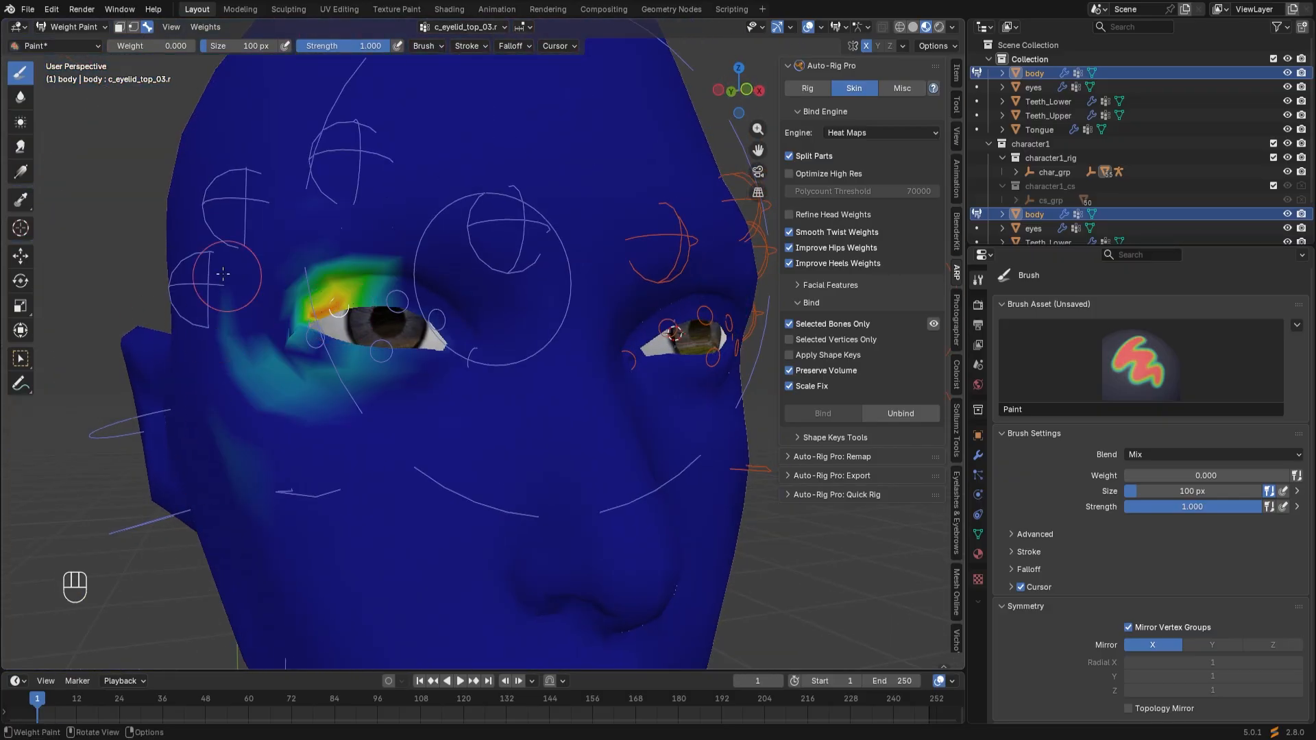
pyautogui.moveTo(253, 288)
pyautogui.mouseDown()
pyautogui.moveTo(226, 395)
pyautogui.moveTo(319, 370)
pyautogui.moveTo(267, 377)
pyautogui.mouseUp()
pyautogui.click(392, 250)
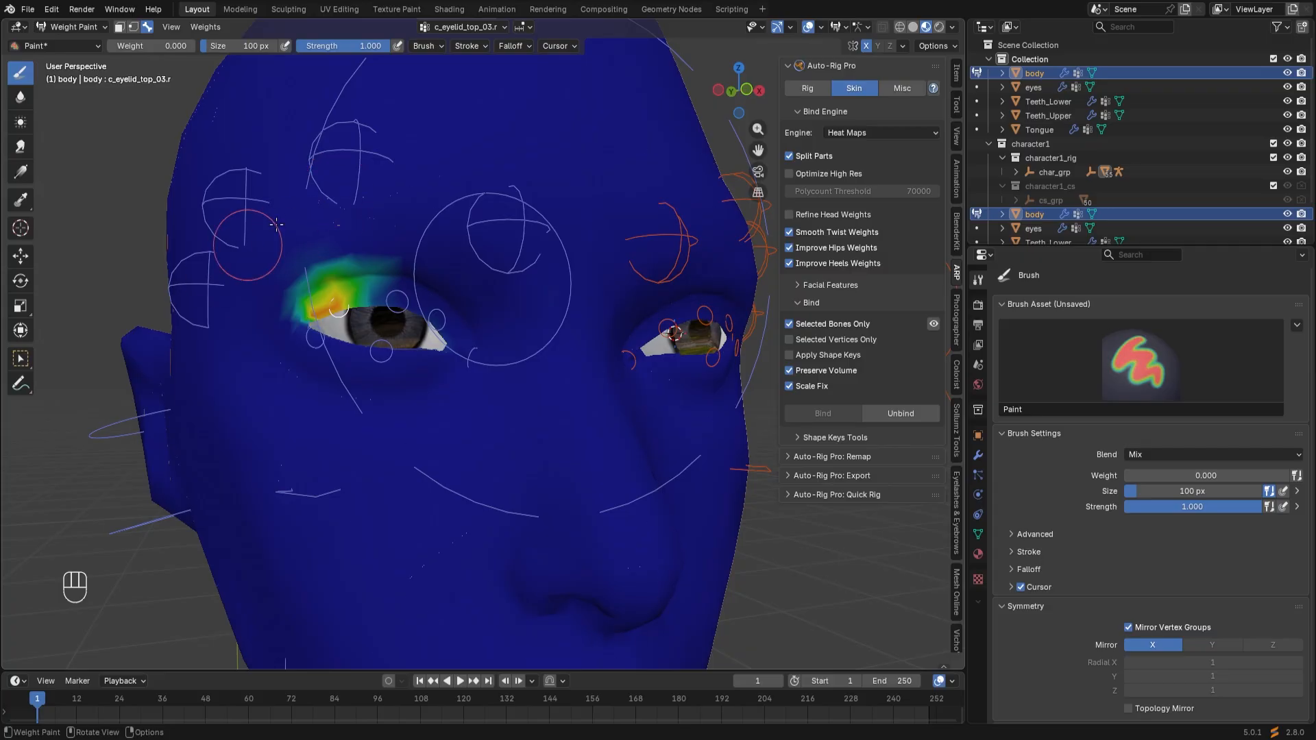
# Check the weights of the left eye's eyelid and corner bones one by one.
pyautogui.moveTo(247, 244); pyautogui.dragTo(199, 250, button='middle')
pyautogui.keyDown('ctrl'); pyautogui.keyDown('shift'); pyautogui.click(471, 321); pyautogui.keyUp('shift'); pyautogui.keyUp('ctrl')
pyautogui.keyDown('ctrl'); pyautogui.keyDown('shift'); pyautogui.click(442, 343); pyautogui.keyUp('shift'); pyautogui.keyUp('ctrl')
pyautogui.keyDown('ctrl'); pyautogui.keyDown('shift'); pyautogui.click(440, 342); pyautogui.keyUp('shift'); pyautogui.keyUp('ctrl')
pyautogui.keyDown('ctrl'); pyautogui.keyDown('shift'); pyautogui.click(531, 333); pyautogui.keyUp('shift'); pyautogui.keyUp('ctrl')
pyautogui.keyDown('ctrl'); pyautogui.keyDown('shift'); pyautogui.click(442, 340); pyautogui.keyUp('shift'); pyautogui.keyUp('ctrl')
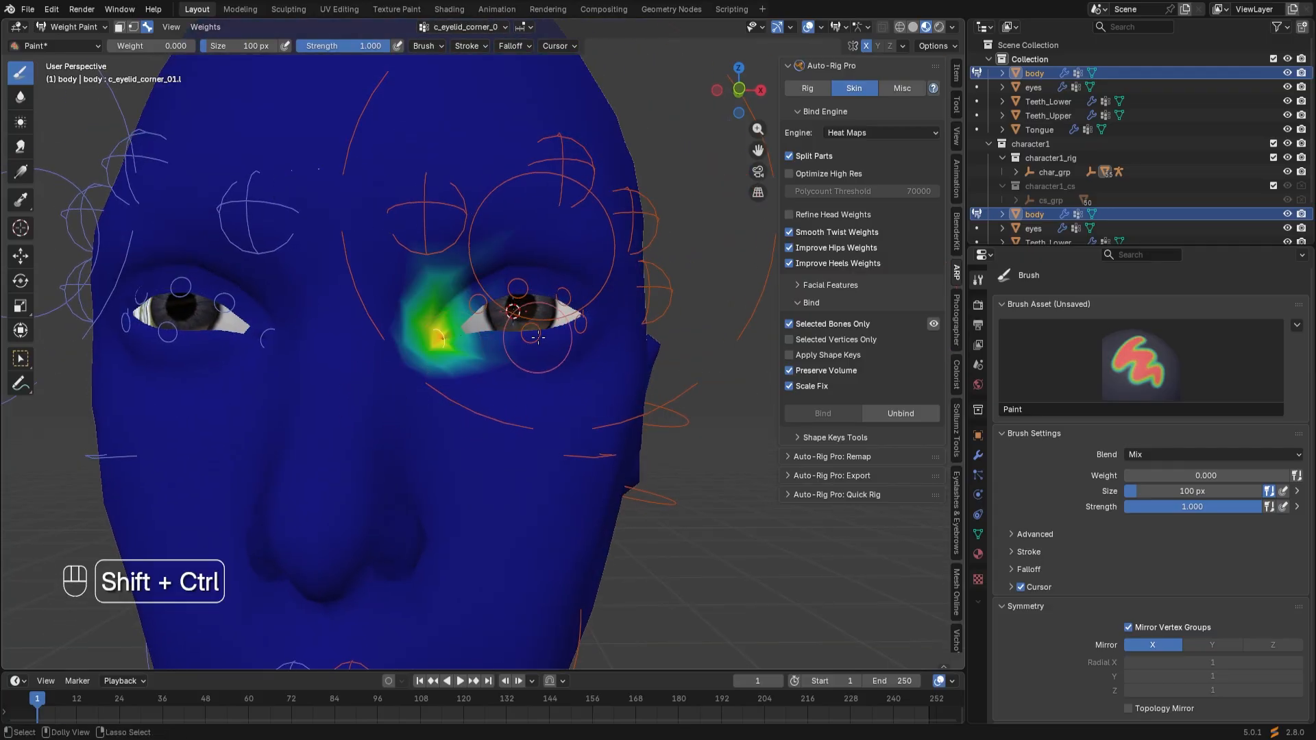
pyautogui.keyDown('ctrl'); pyautogui.keyDown('shift'); pyautogui.click(532, 332); pyautogui.keyUp('shift'); pyautogui.keyUp('ctrl')
pyautogui.keyDown('ctrl'); pyautogui.keyDown('shift'); pyautogui.click(579, 321); pyautogui.keyUp('shift'); pyautogui.keyUp('ctrl')
pyautogui.keyDown('ctrl'); pyautogui.keyDown('shift'); pyautogui.click(563, 298); pyautogui.keyUp('shift'); pyautogui.keyUp('ctrl')
pyautogui.keyDown('ctrl'); pyautogui.keyDown('shift'); pyautogui.click(478, 303); pyautogui.keyUp('shift'); pyautogui.keyUp('ctrl')
# Trim c_eyelid_corner_01.l's weights beside the upper nose bridge and select c_eyelid_corner_01.r to check its weights.
pyautogui.keyDown('ctrl'); pyautogui.keyDown('shift'); pyautogui.click(442, 339); pyautogui.keyUp('shift'); pyautogui.keyUp('ctrl')
pyautogui.moveTo(427, 249); pyautogui.dragTo(407, 286)
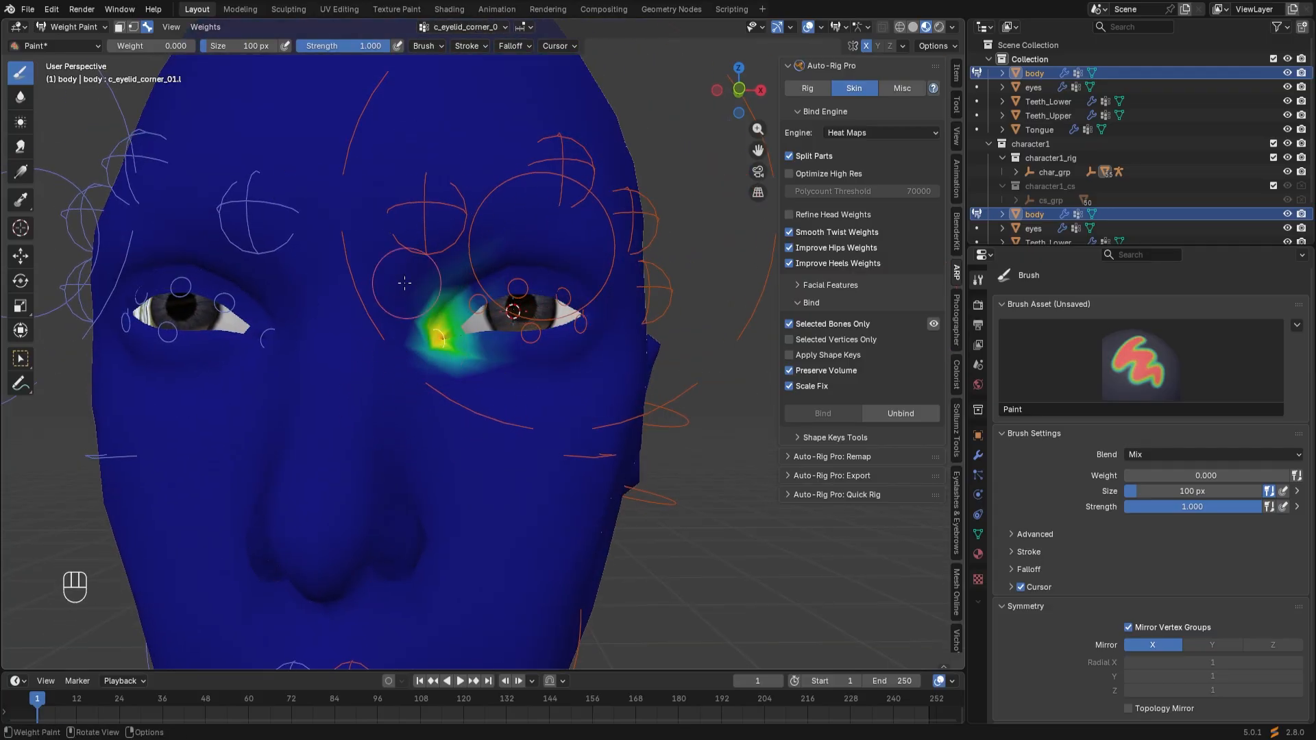
pyautogui.keyDown('ctrl'); pyautogui.keyDown('shift'); pyautogui.click(267, 337); pyautogui.keyUp('shift'); pyautogui.keyUp('ctrl')
pyautogui.moveTo(315, 272); pyautogui.dragTo(275, 305, button='middle')
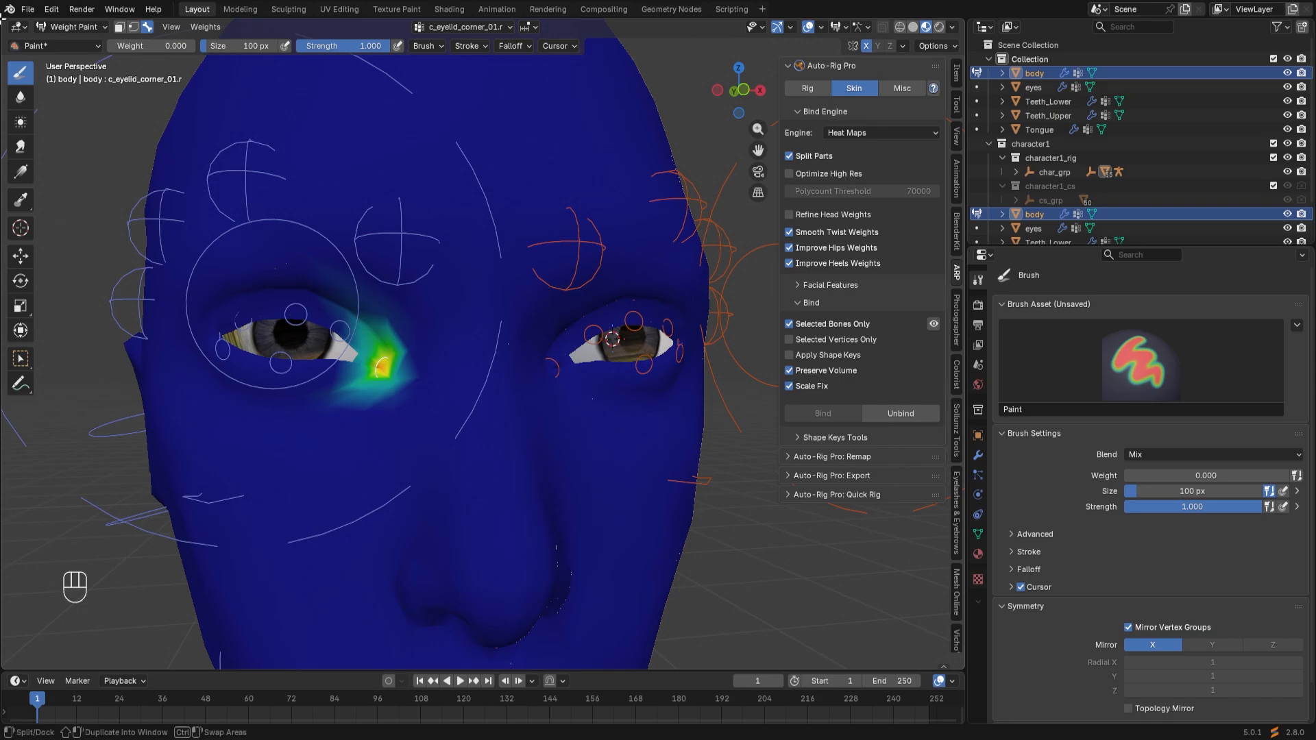
pyautogui.scroll(-5, 485, 470)
pyautogui.moveTo(516, 475); pyautogui.dragTo(485, 466, button='middle')
pyautogui.scroll(3, 480, 479)
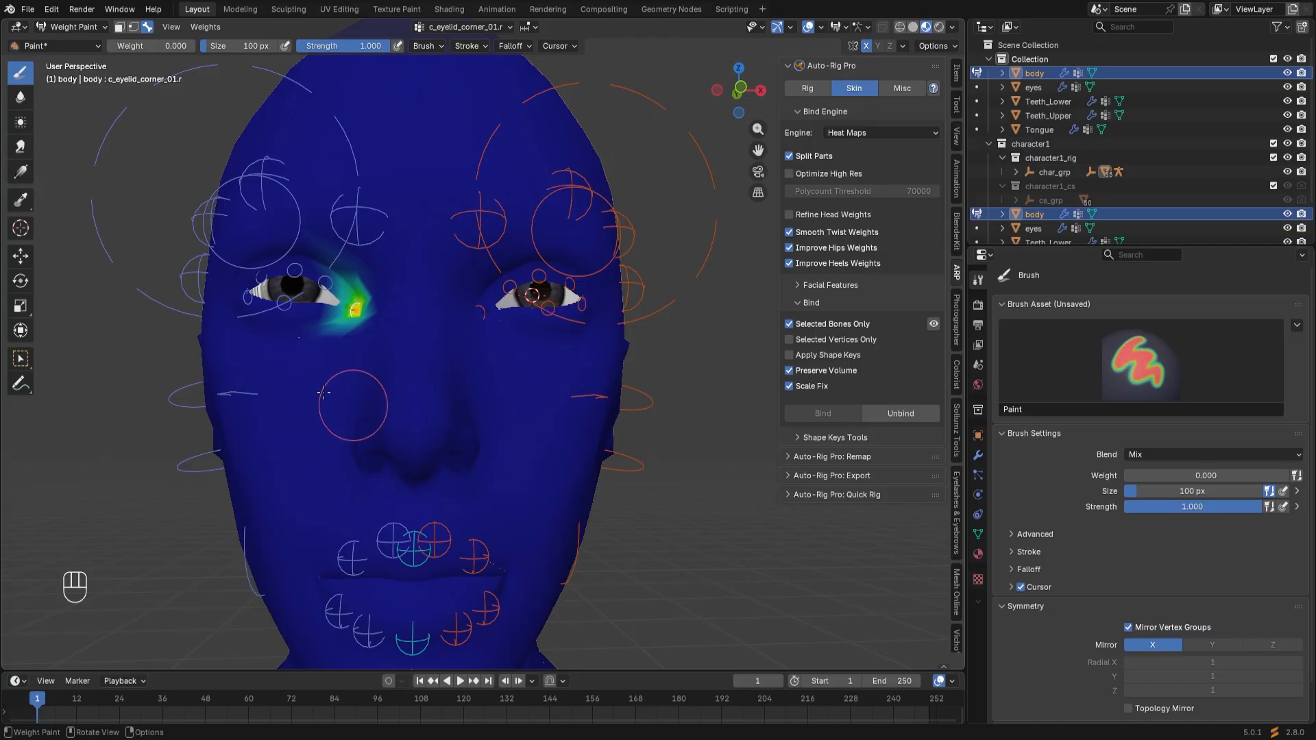
# Switch from Weight Paint to Object Mode and select the rig.
pyautogui.click(94, 32)
pyautogui.click(93, 50)
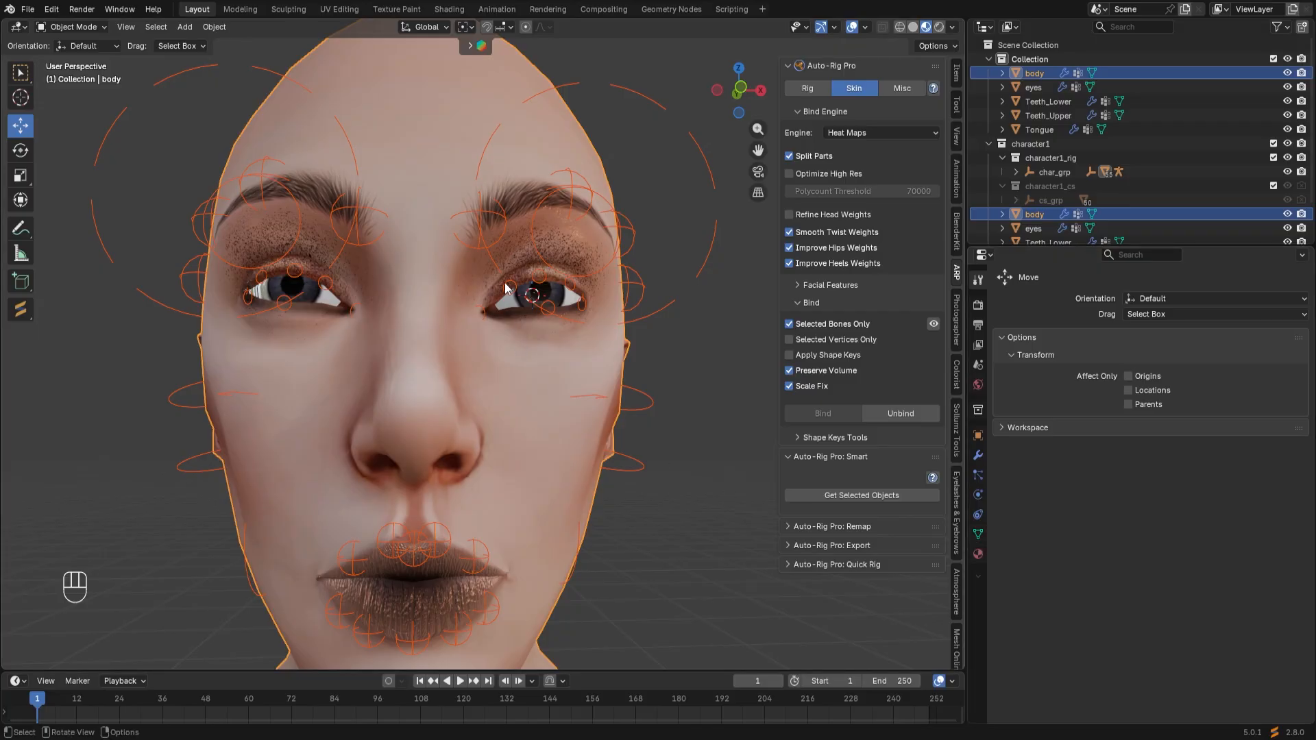
pyautogui.click(659, 303)
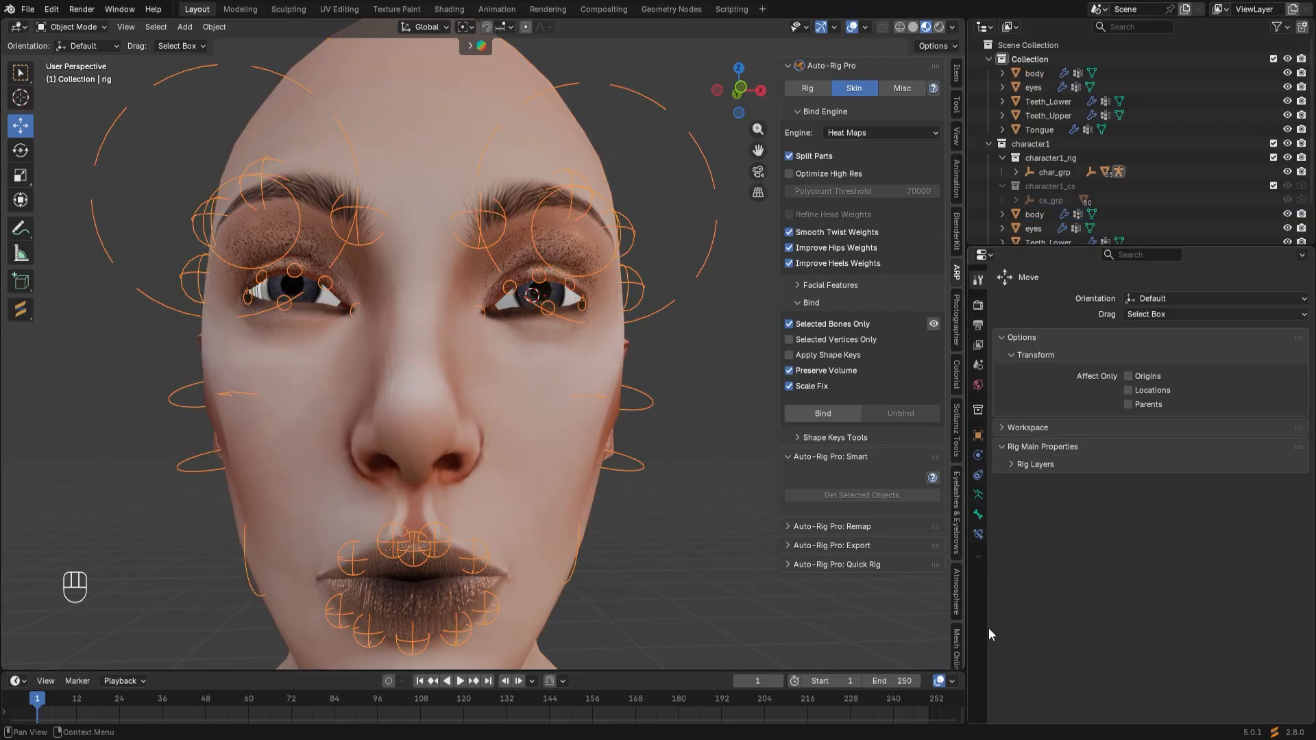
# Show the rig's Main and Secondary bone collections and hide the Deform collection.
pyautogui.click(979, 493)
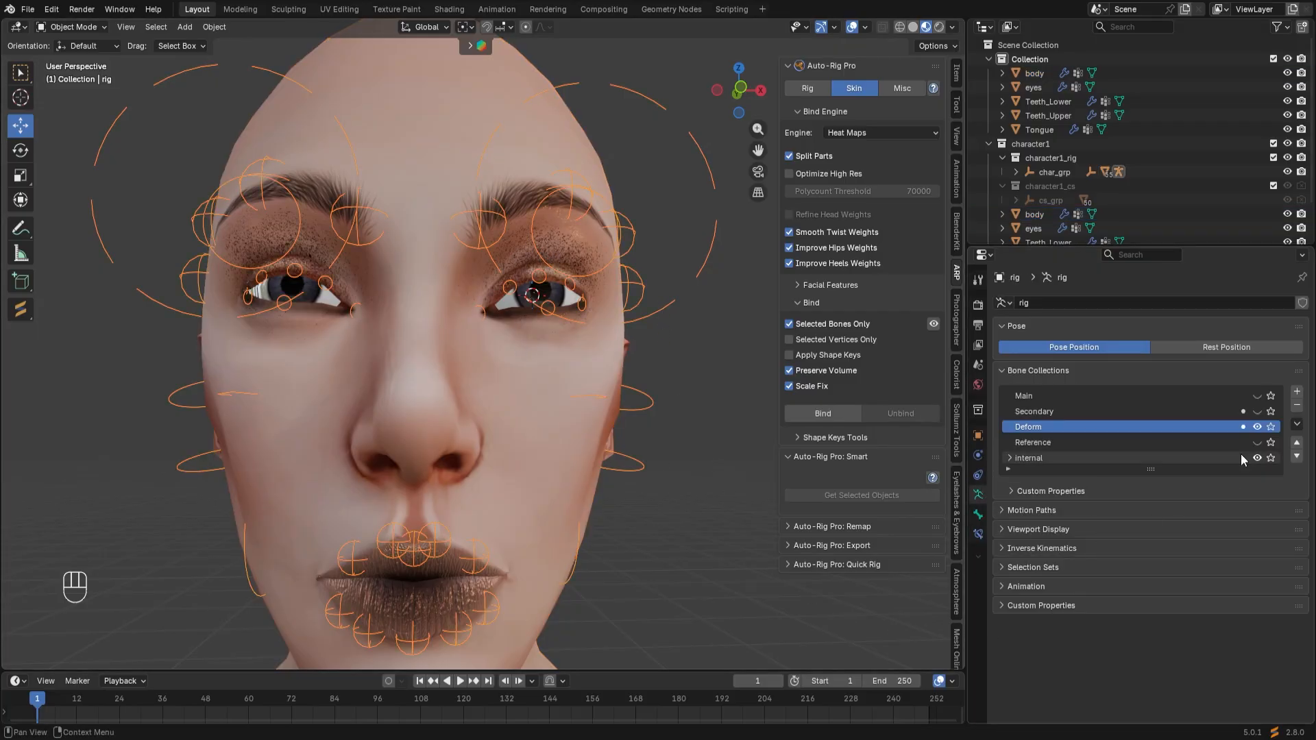
pyautogui.click(1257, 411)
pyautogui.click(1256, 396)
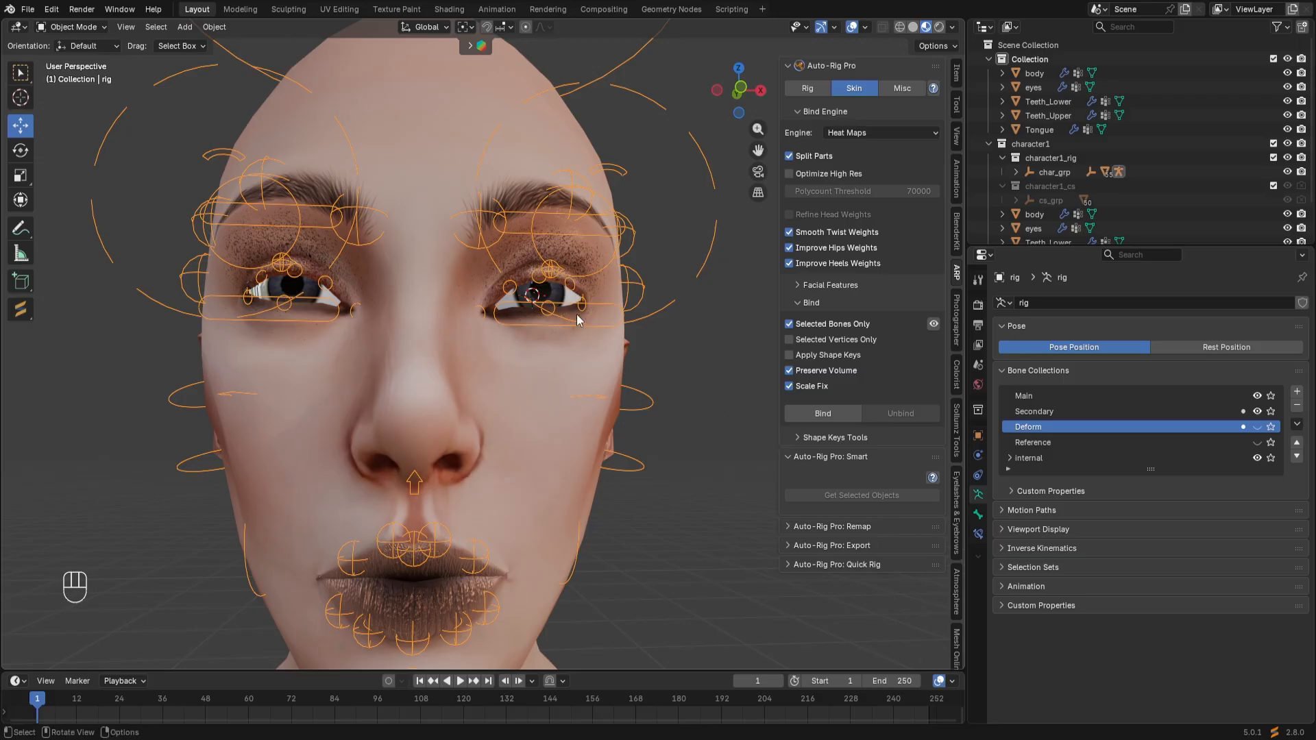
# Switch the rig to Pose Mode, test-move the left lower eyelid controller c_eyelid_bot.l and cancel the move.
pyautogui.click(87, 31)
pyautogui.click(84, 74)
pyautogui.moveTo(473, 390); pyautogui.dragTo(479, 386)
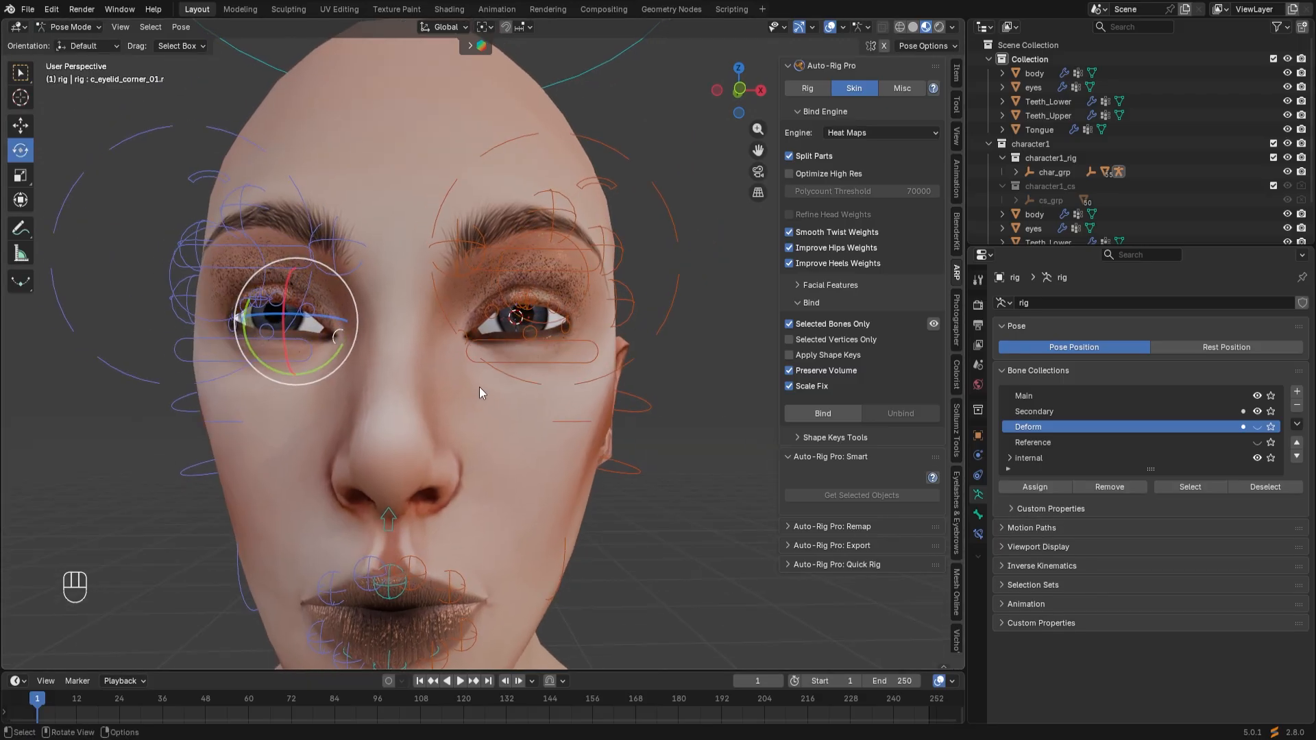
pyautogui.click(538, 353)
pyautogui.press('g')
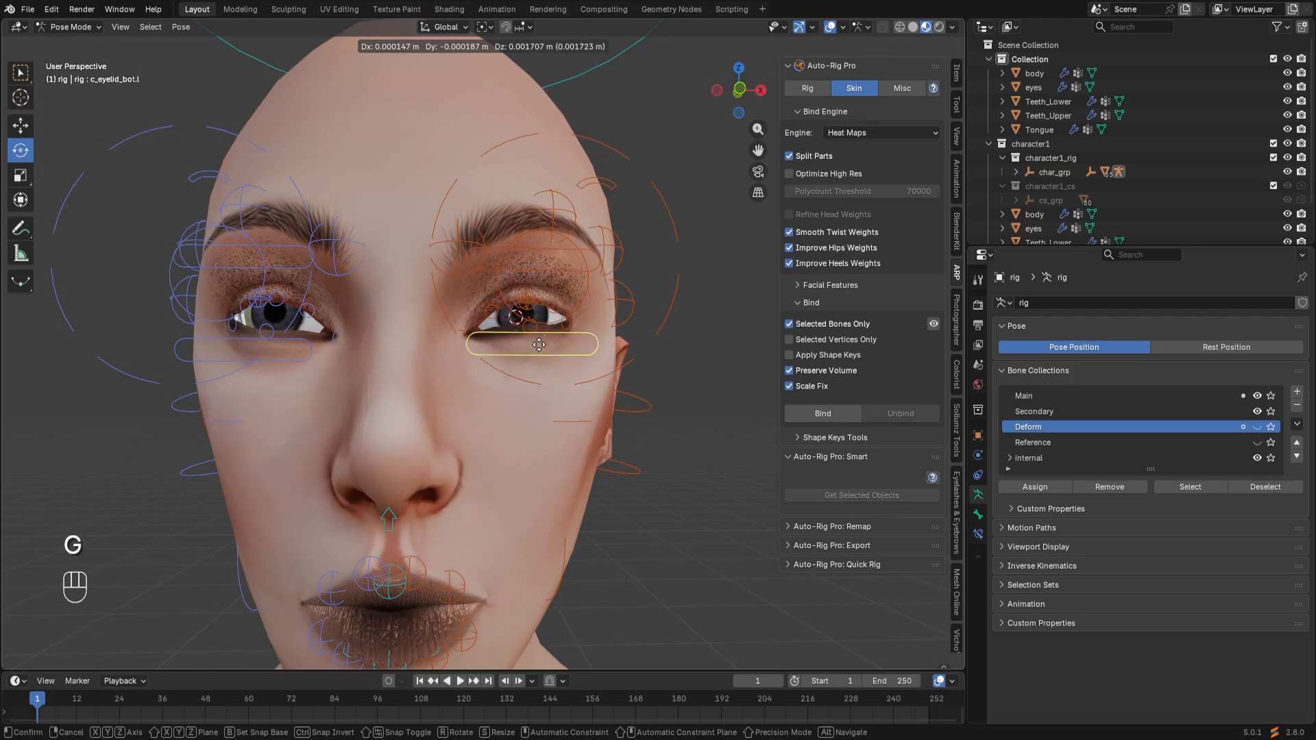
pyautogui.rightClick(540, 362)
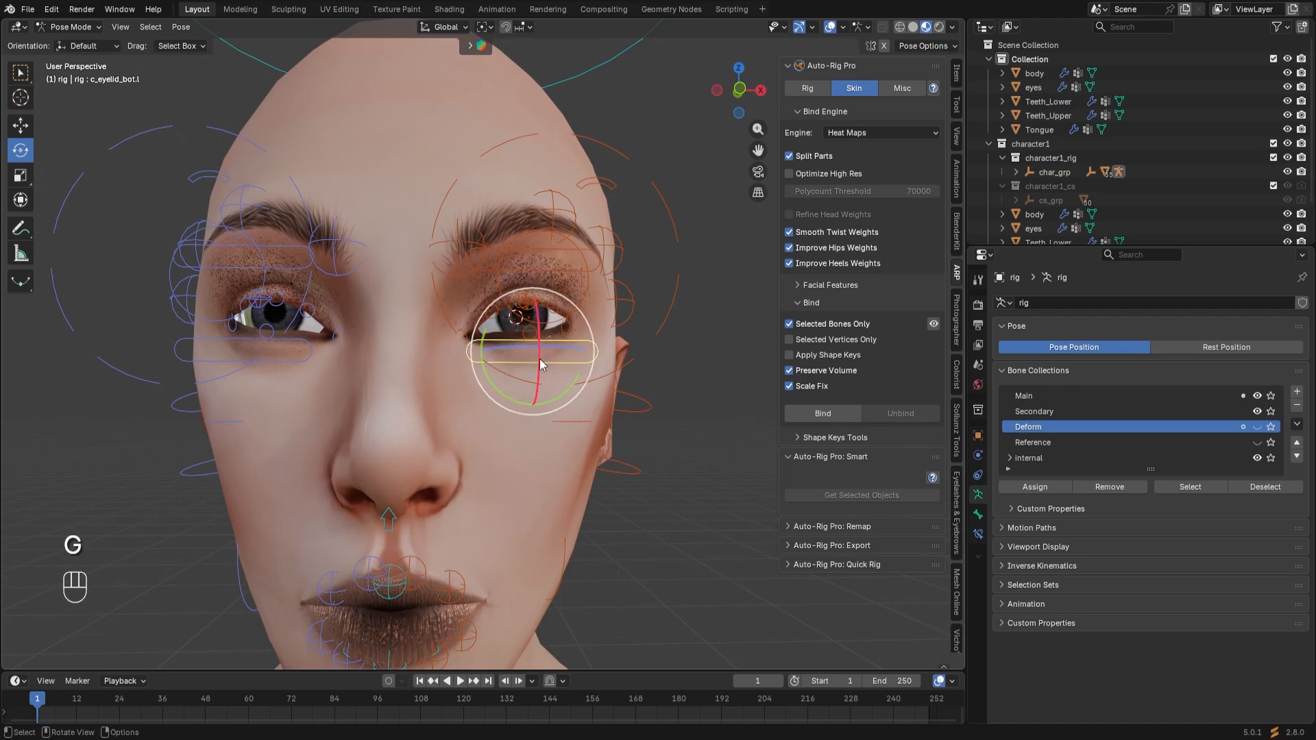
# Test-move the upper eyelid controllers c_eyelid_top.l and c_eyelid_top.r downward over the eyes, cancelling each move.
pyautogui.moveTo(540, 362)
pyautogui.mouseDown(button='middle')
pyautogui.moveTo(545, 376)
pyautogui.moveTo(537, 369)
pyautogui.mouseUp(button='middle')
pyautogui.click(527, 313)
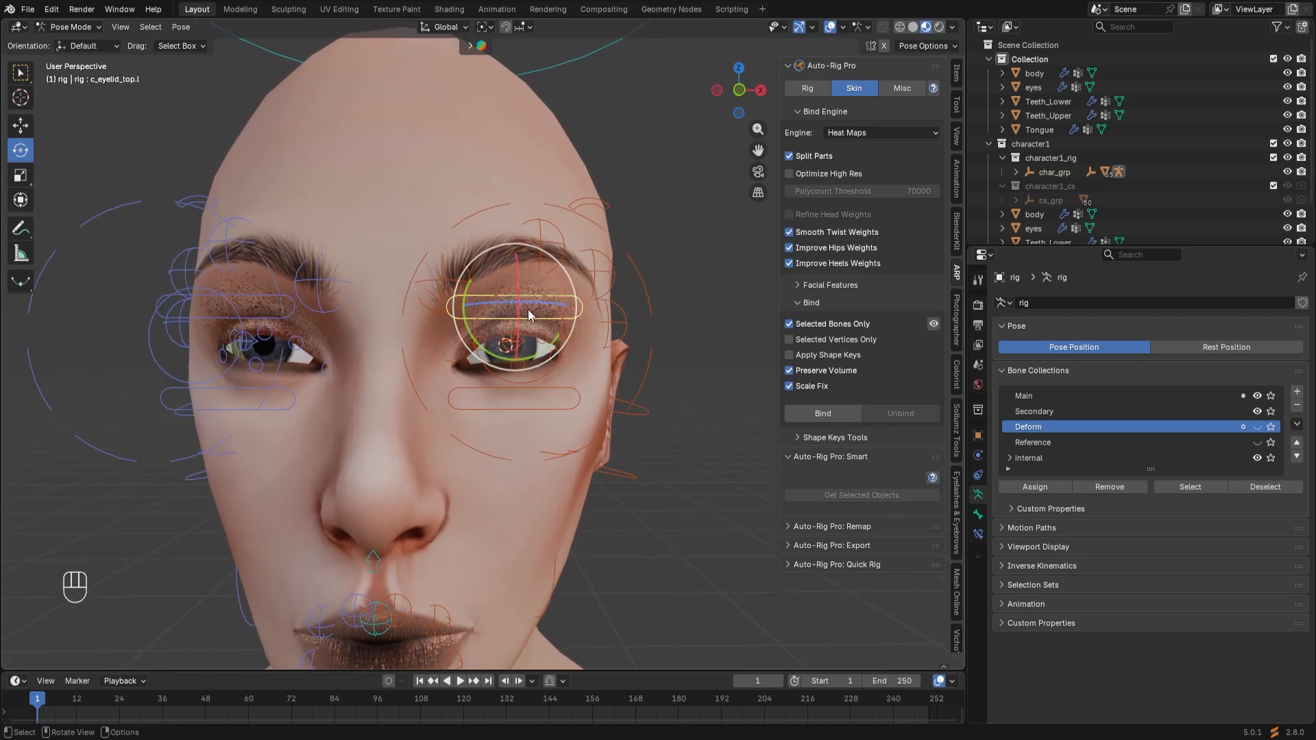
pyautogui.press('g')
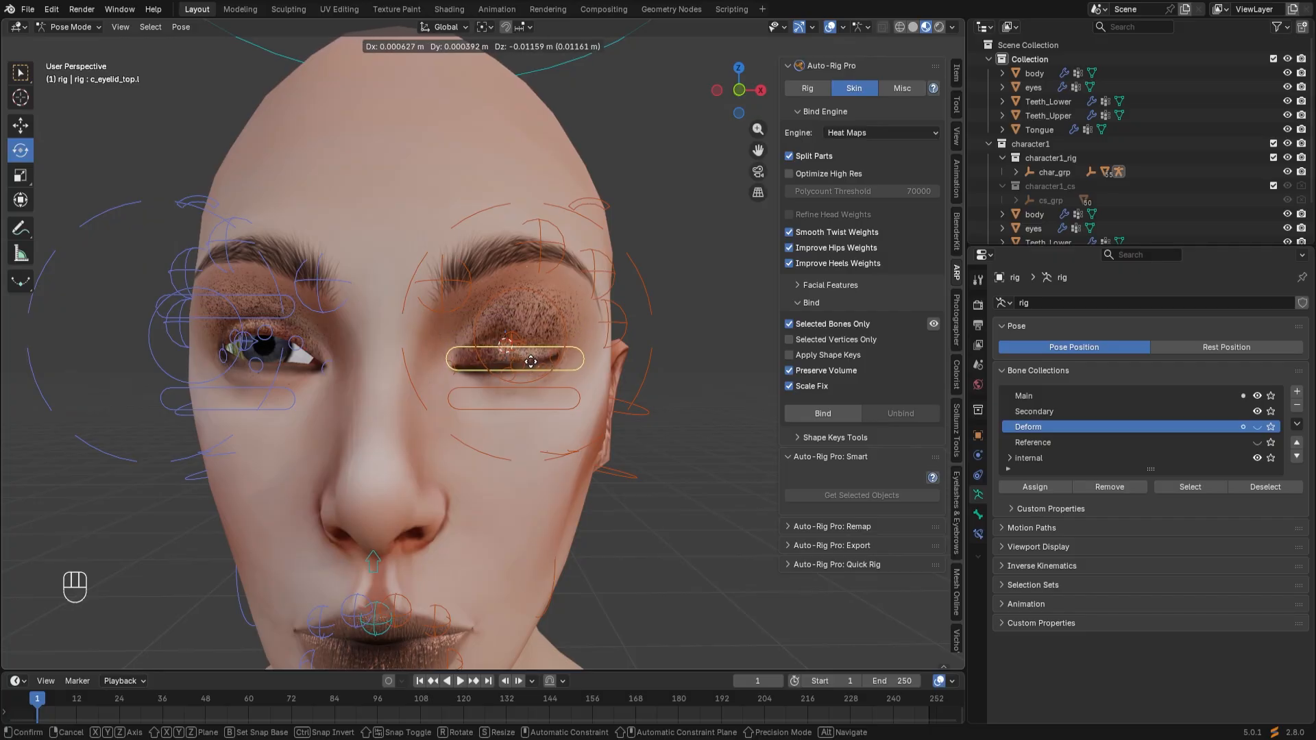
pyautogui.rightClick(527, 367)
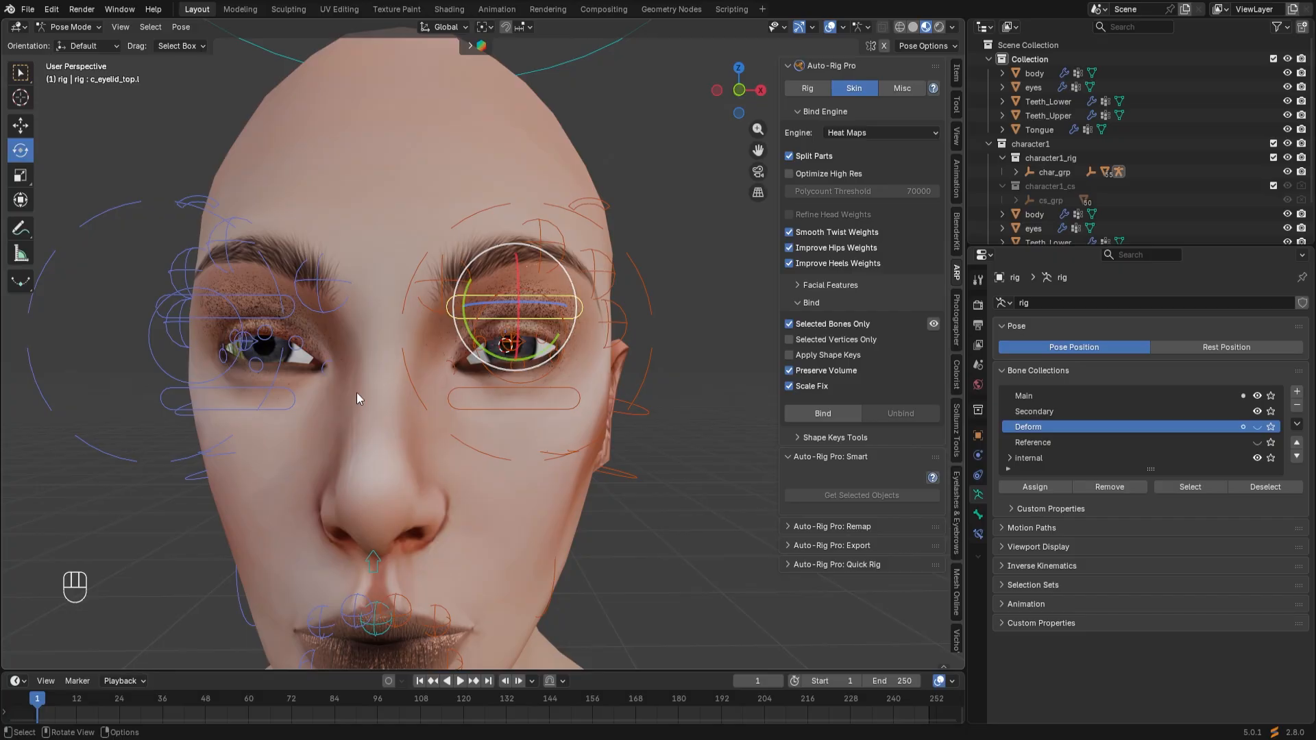
pyautogui.moveTo(356, 392); pyautogui.dragTo(375, 396, button='middle')
pyautogui.click(367, 340)
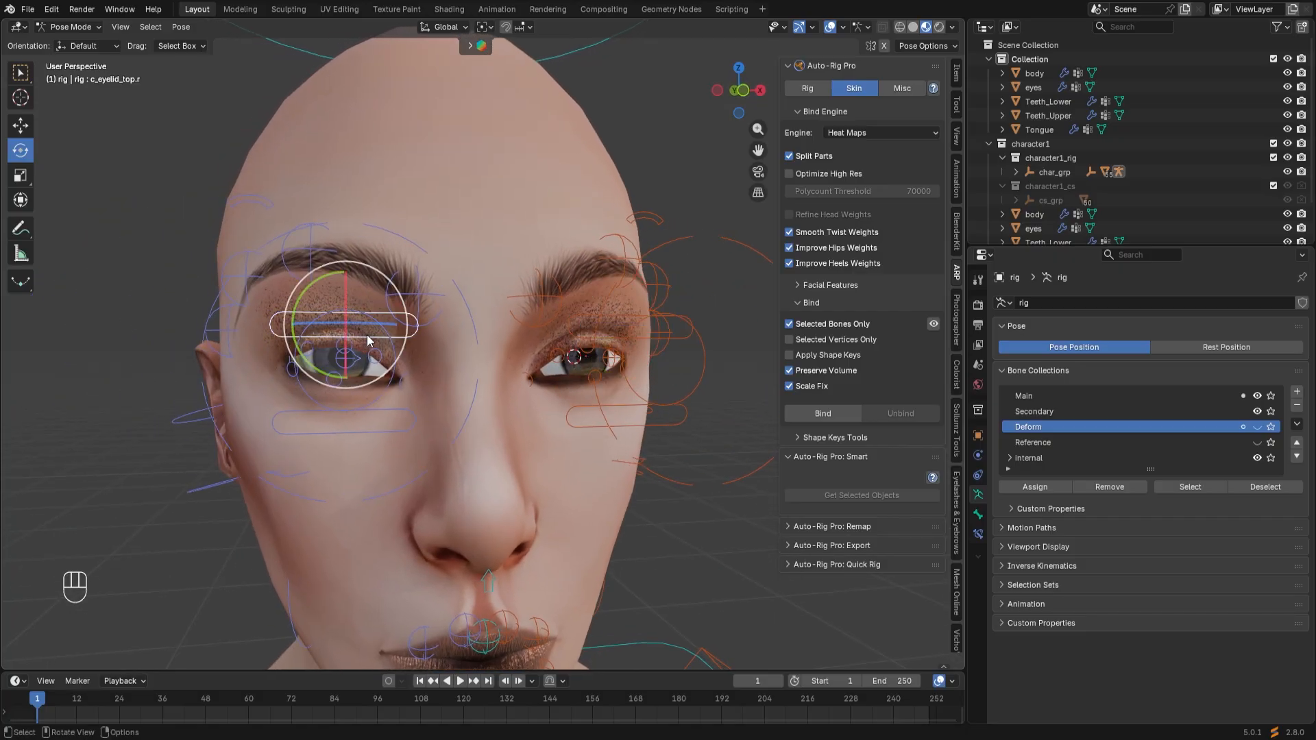
pyautogui.press('g')
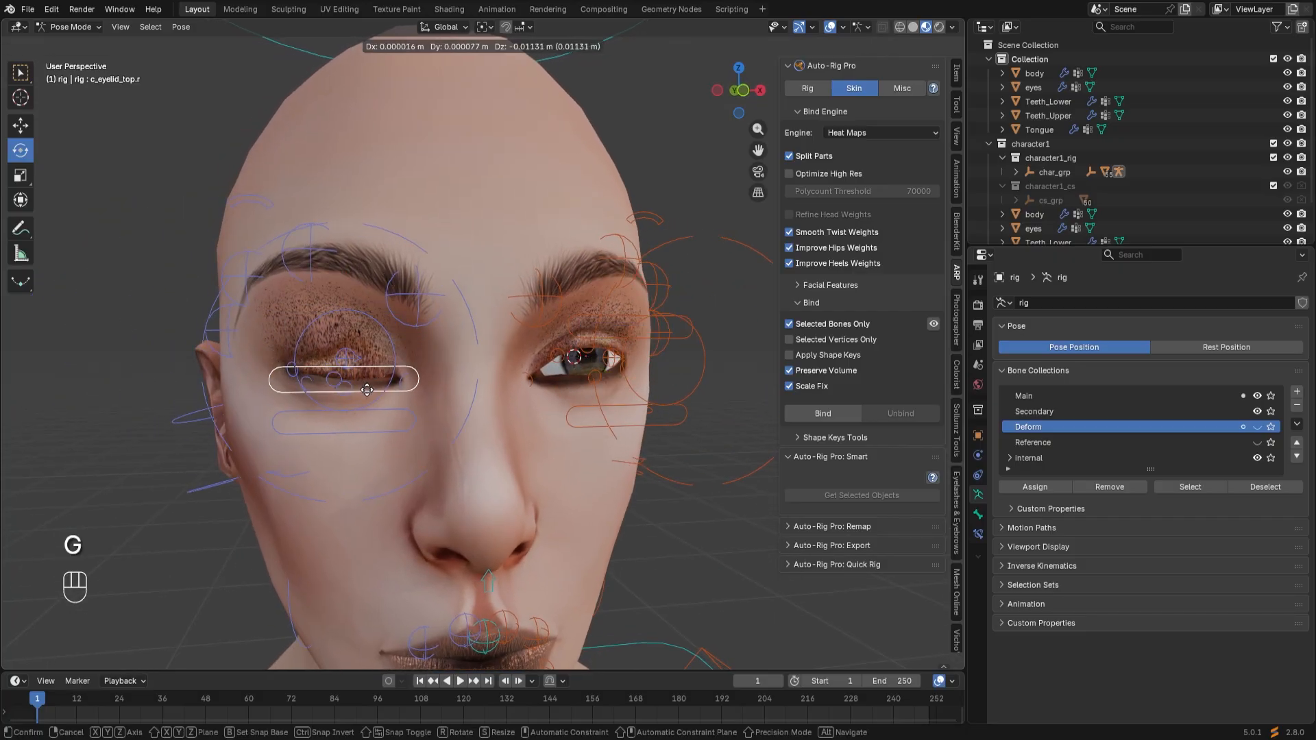
pyautogui.rightClick(368, 390)
# Test-move the left eye's small controllers c_eyelid_corner_01.l, c_eyelid_corner_02.l and c_eyelid_top_03.l, cancelling each move.
pyautogui.moveTo(368, 389); pyautogui.dragTo(436, 418, button='middle')
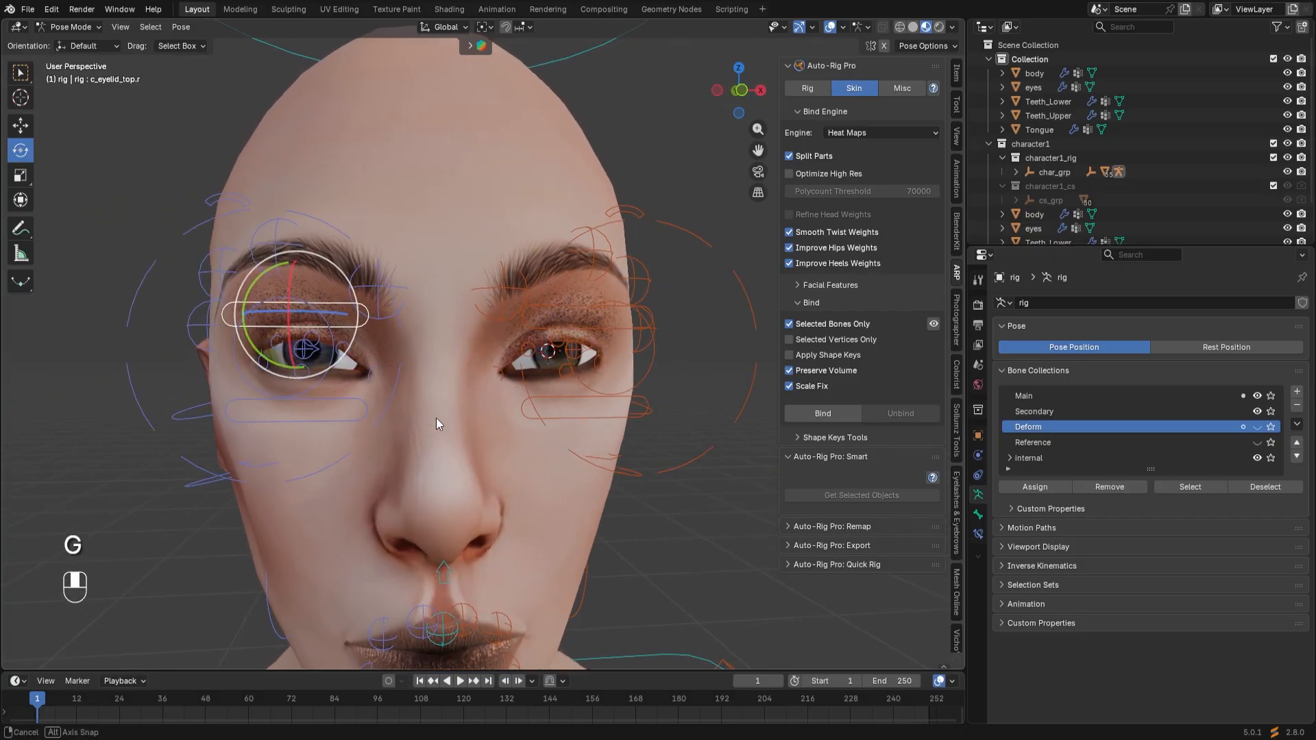
pyautogui.click(497, 373)
pyautogui.press('g')
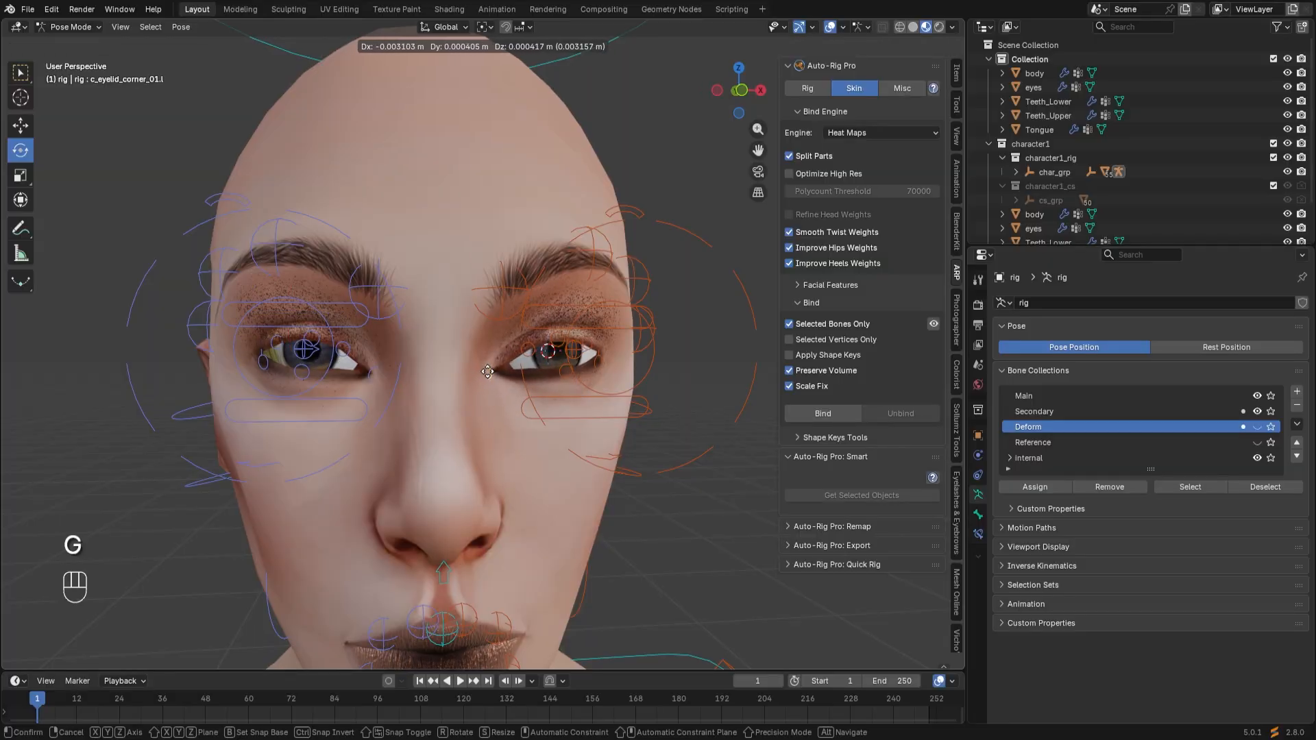
pyautogui.rightClick(503, 403)
pyautogui.moveTo(503, 403); pyautogui.dragTo(533, 398, button='middle')
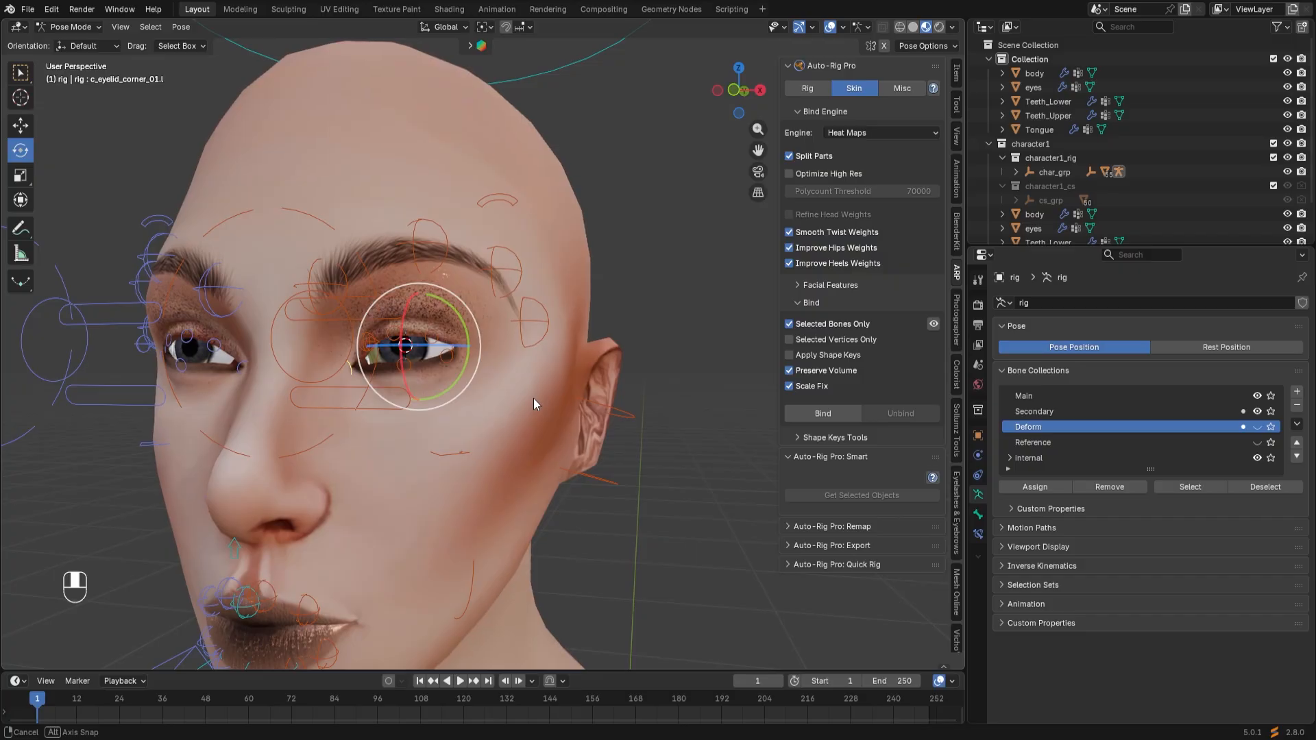
pyautogui.scroll(4, 533, 397)
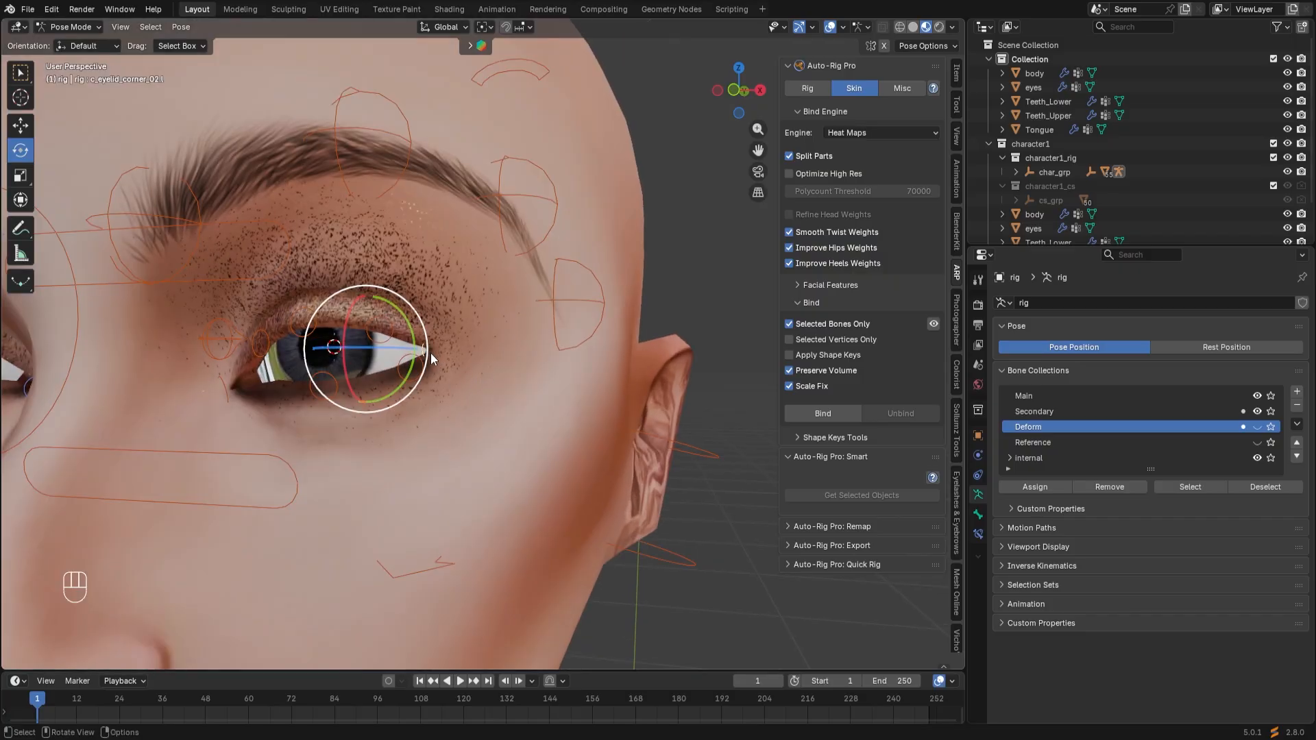
pyautogui.press('g')
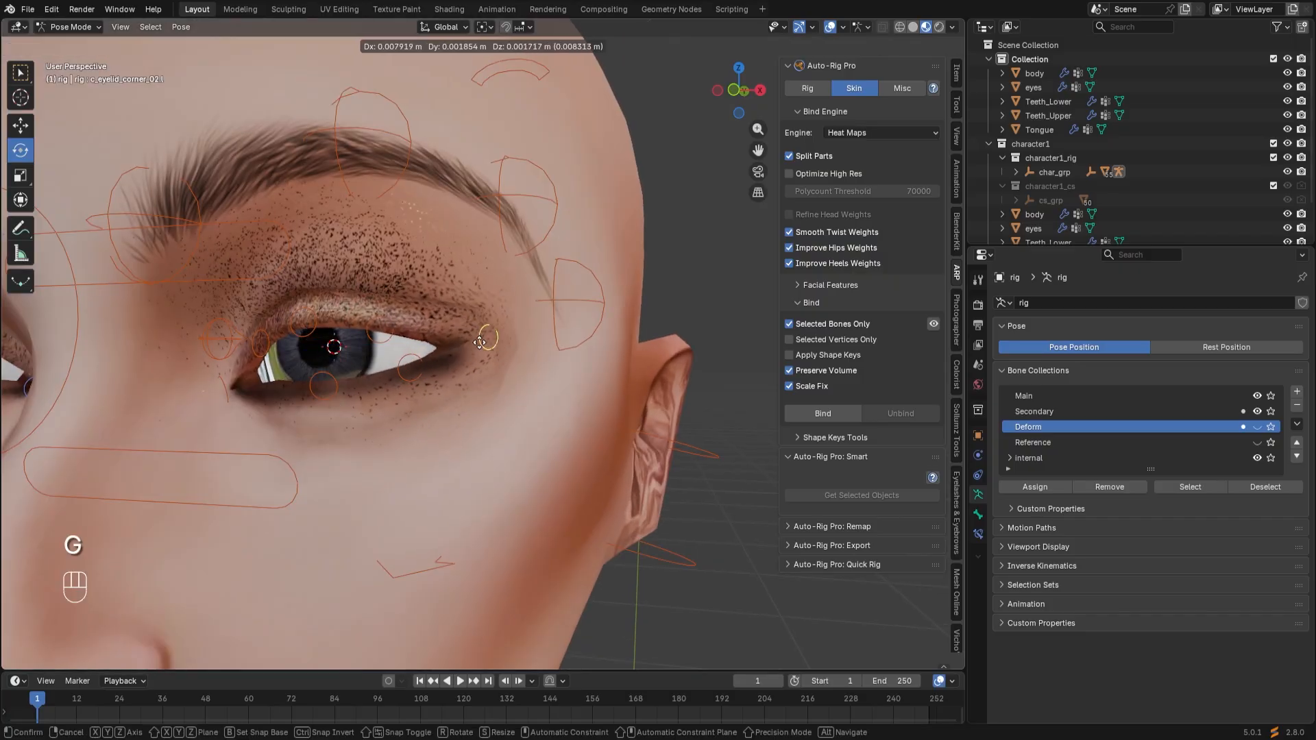
pyautogui.rightClick(433, 348)
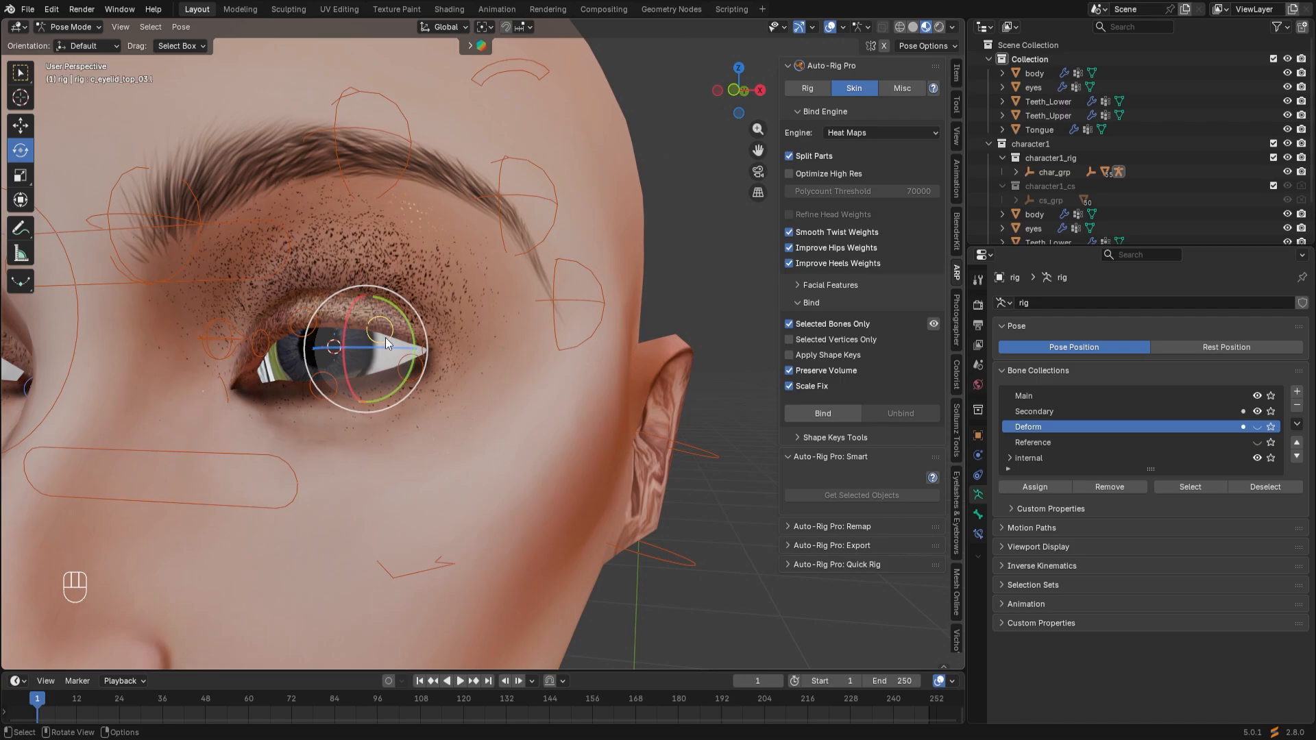
pyautogui.press('g')
pyautogui.rightClick(387, 325)
# Move the jaw controller c_jawbone.x down about 0.025 m to open the mouth.
pyautogui.scroll(-10, 362, 411)
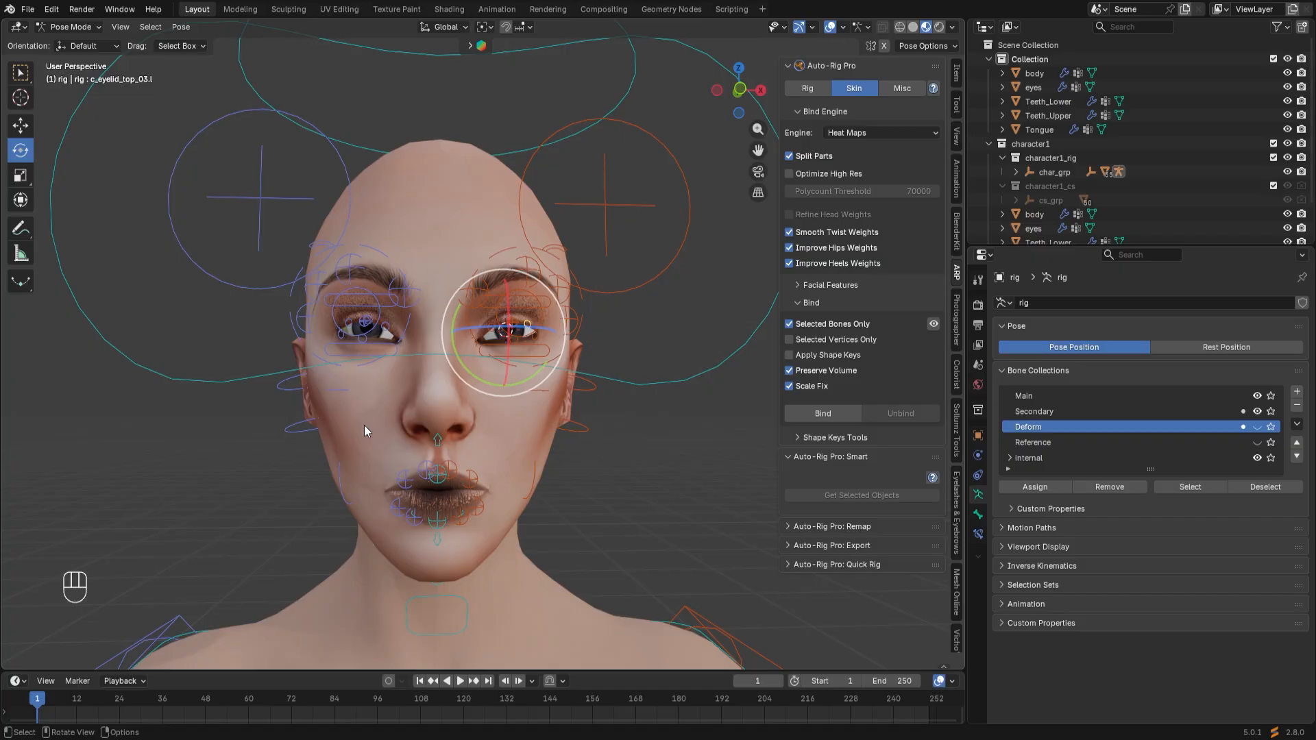
pyautogui.click(448, 594)
pyautogui.press('g')
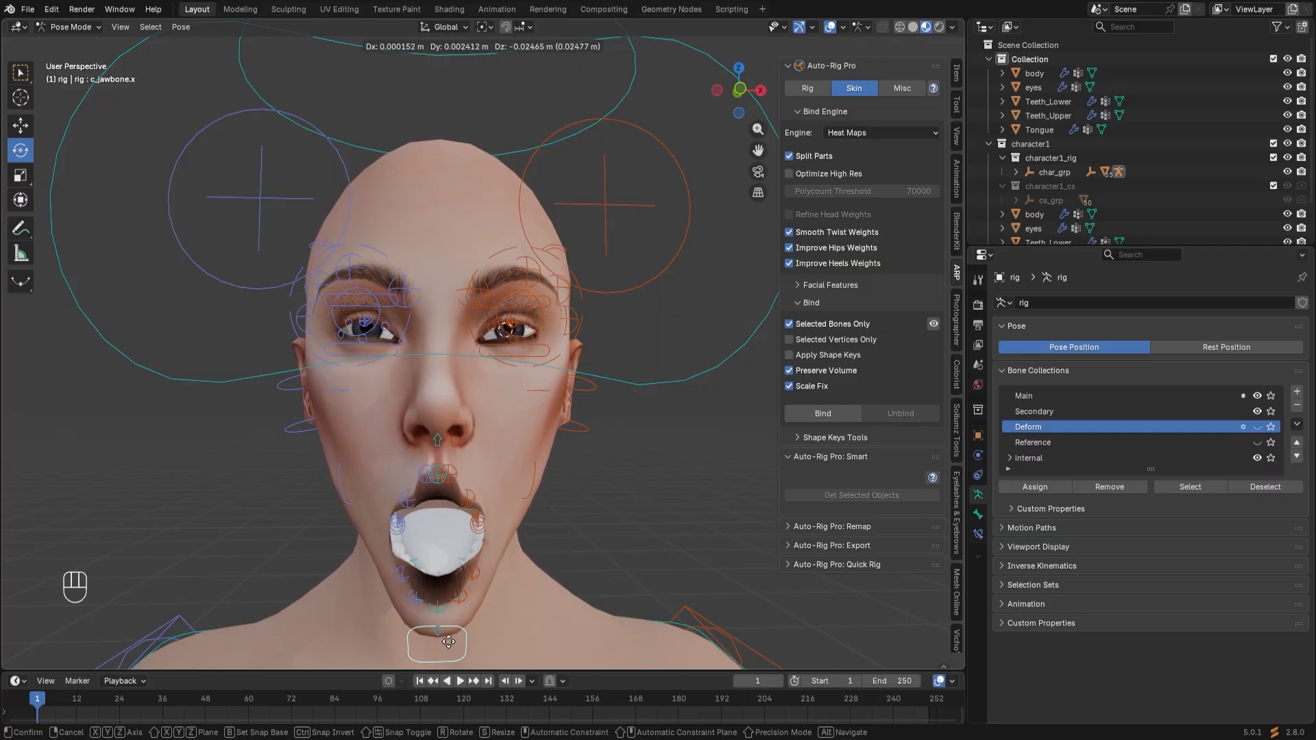
pyautogui.click(449, 647)
pyautogui.scroll(3, 475, 623)
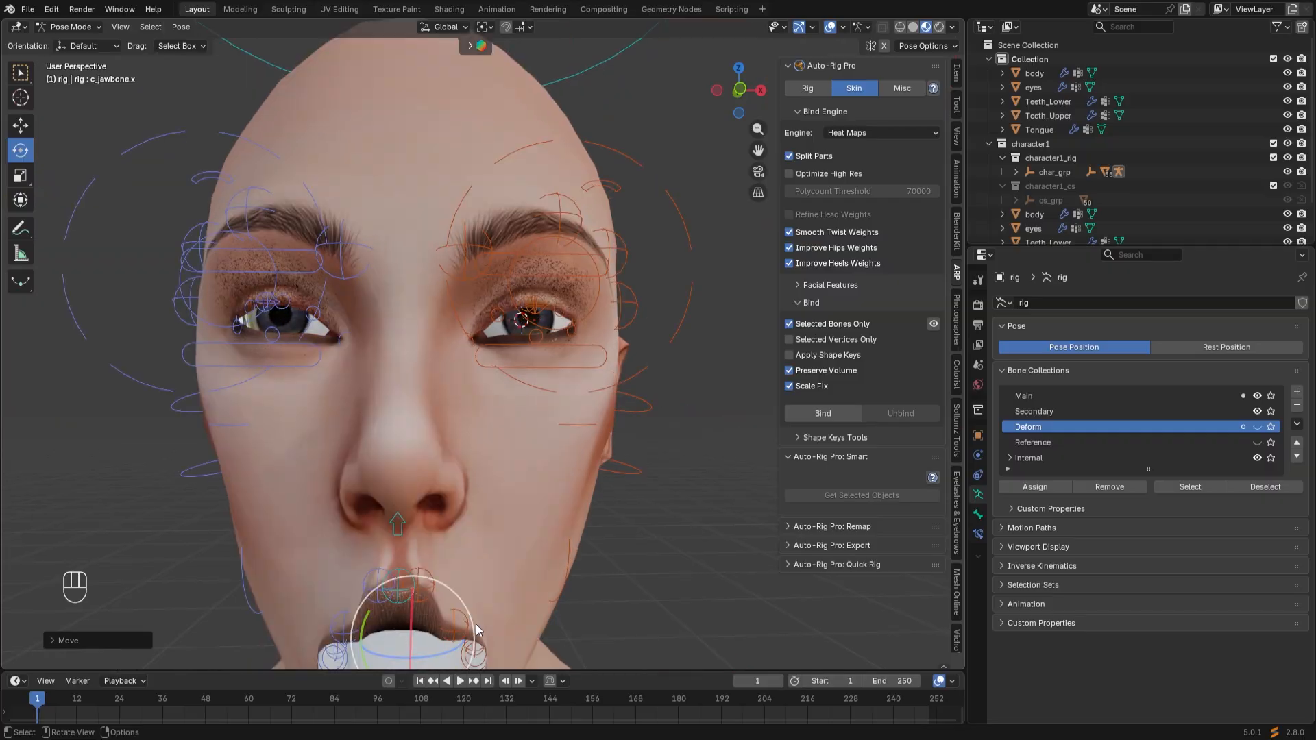
pyautogui.keyDown('shift'); pyautogui.moveTo(483, 581); pyautogui.dragTo(524, 423, button='middle'); pyautogui.keyUp('shift')
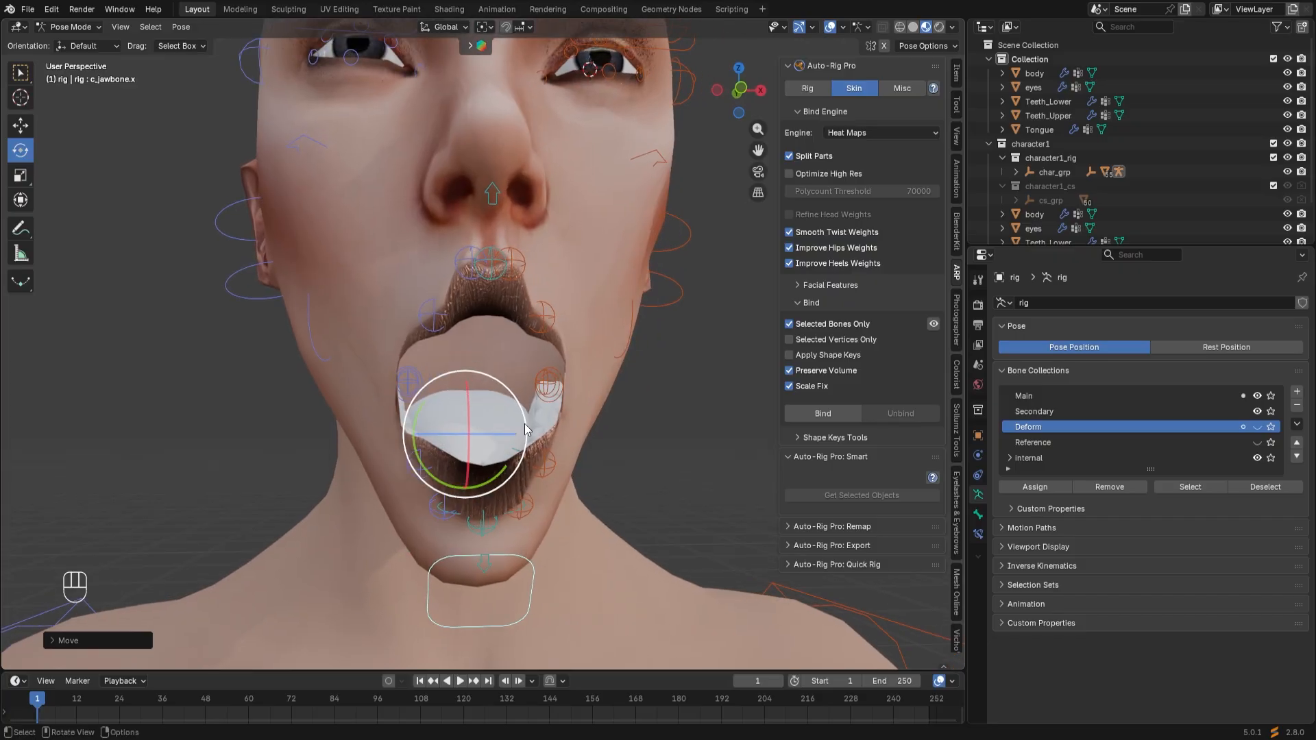
# Switch the rig to Object Mode, show its Deform bone collection and hide Main and Secondary.
pyautogui.click(81, 30)
pyautogui.click(80, 45)
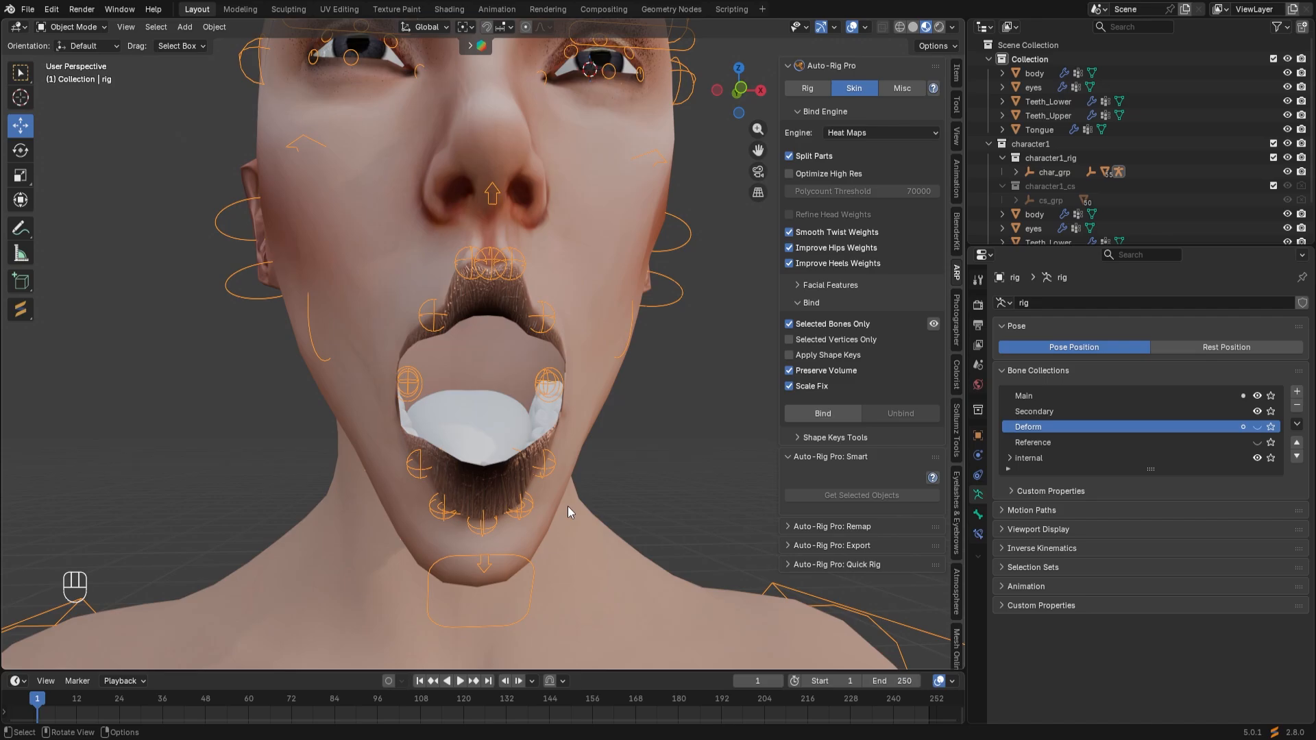
pyautogui.moveTo(547, 486); pyautogui.dragTo(541, 484, button='middle')
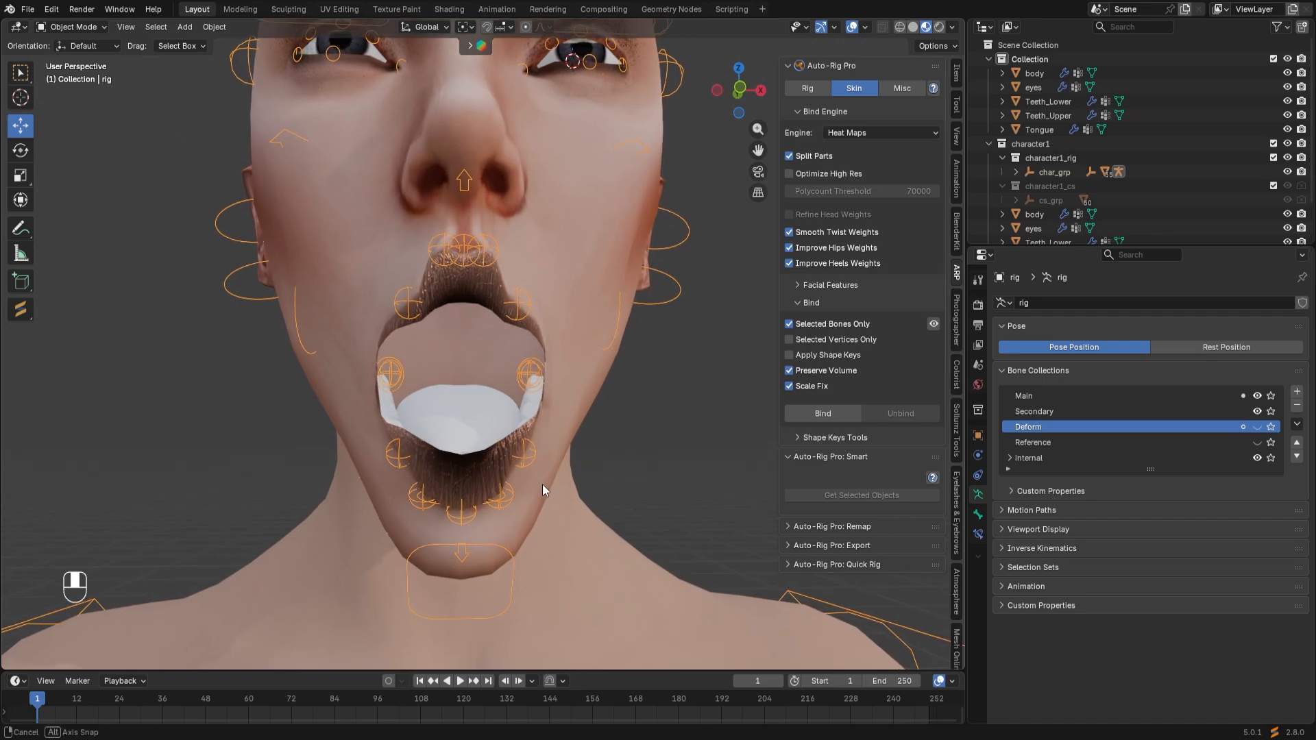
pyautogui.click(1257, 426)
pyautogui.moveTo(1257, 412); pyautogui.dragTo(1256, 397)
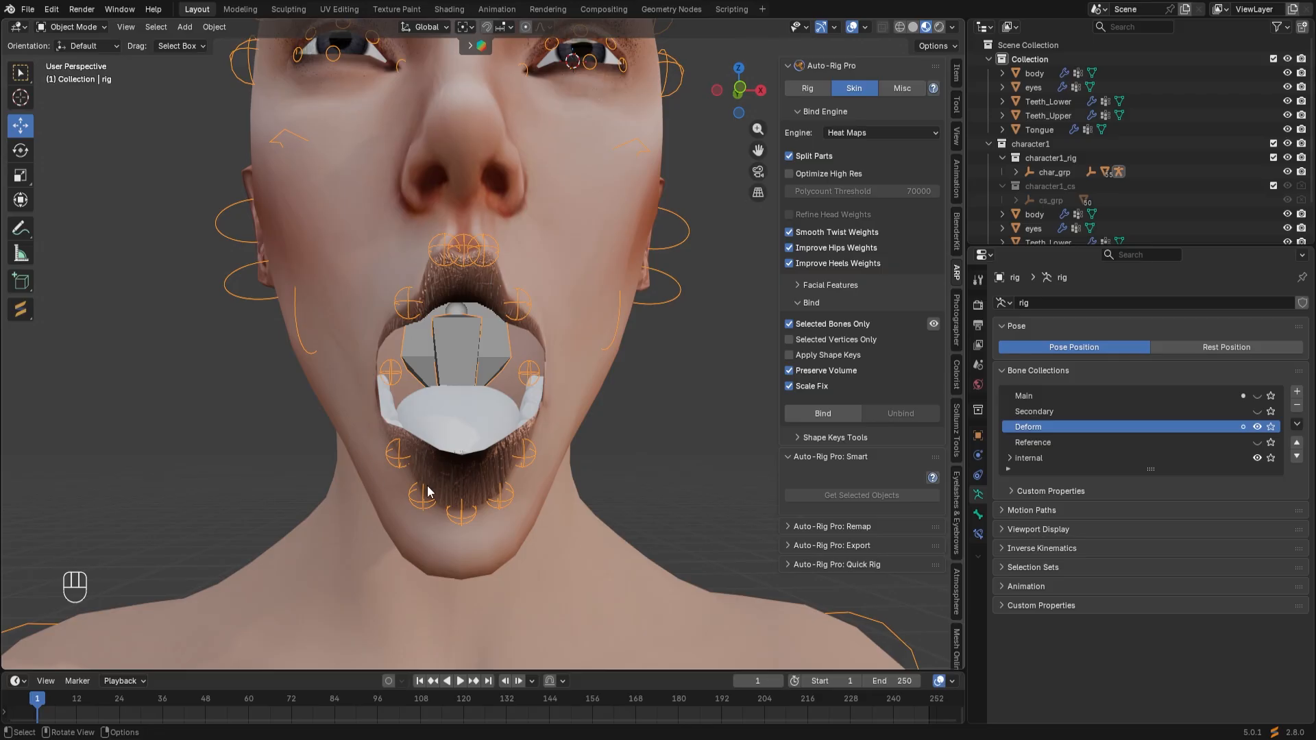
# Add the body mesh to the rig selection as the active object and switch to Weight Paint mode.
pyautogui.moveTo(427, 492); pyautogui.dragTo(428, 499, button='middle')
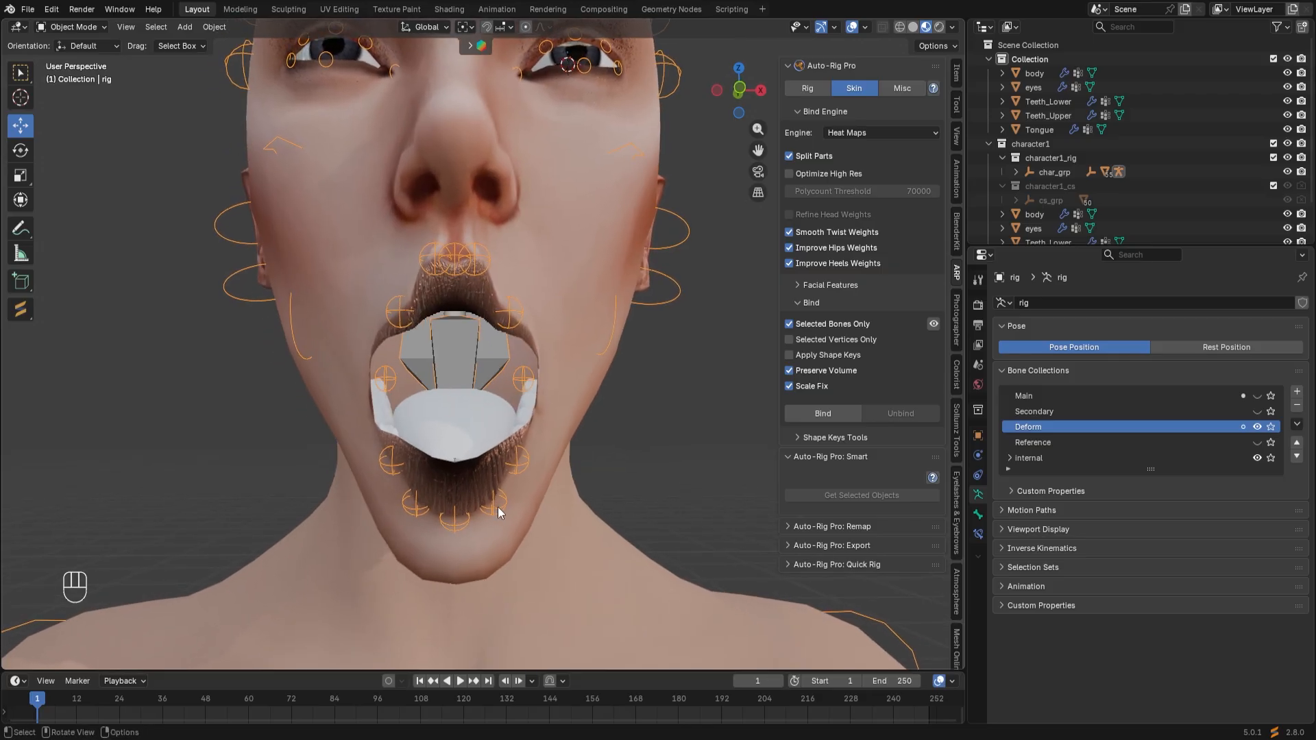
pyautogui.keyDown('shift'); pyautogui.click(561, 215); pyautogui.keyUp('shift')
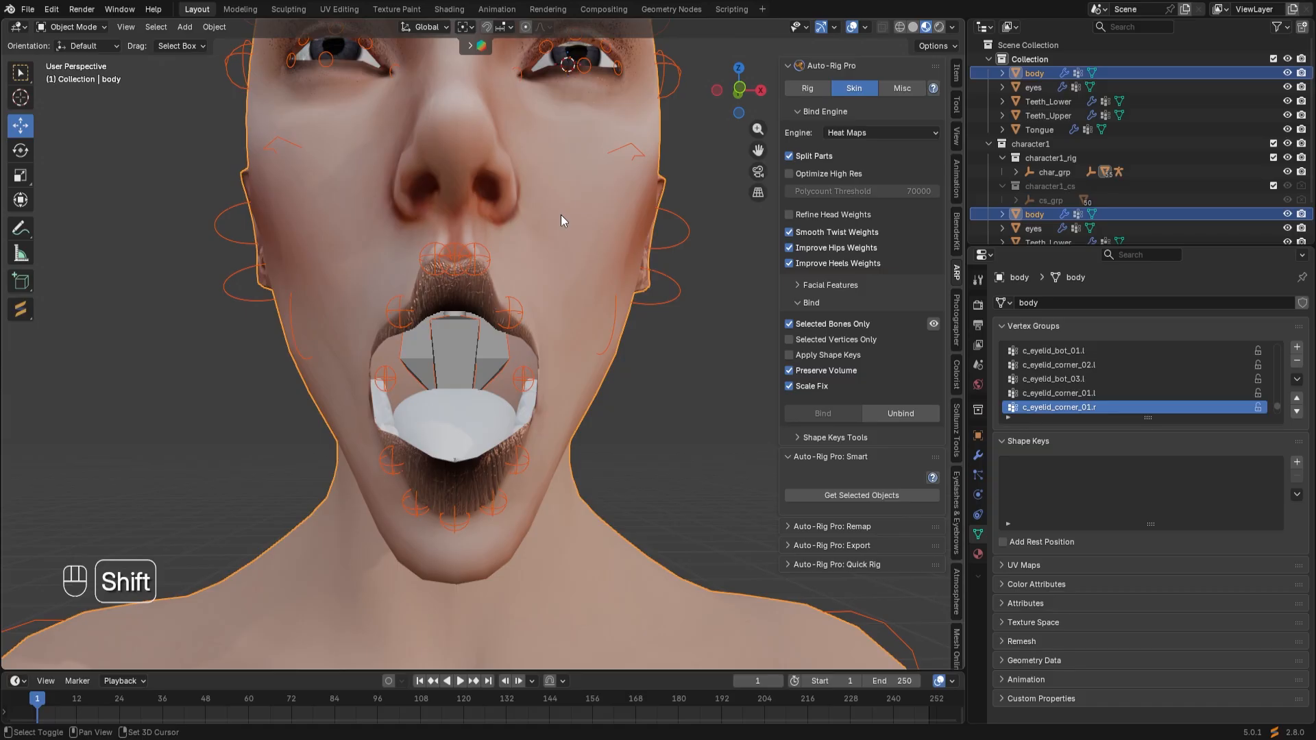
pyautogui.click(72, 27)
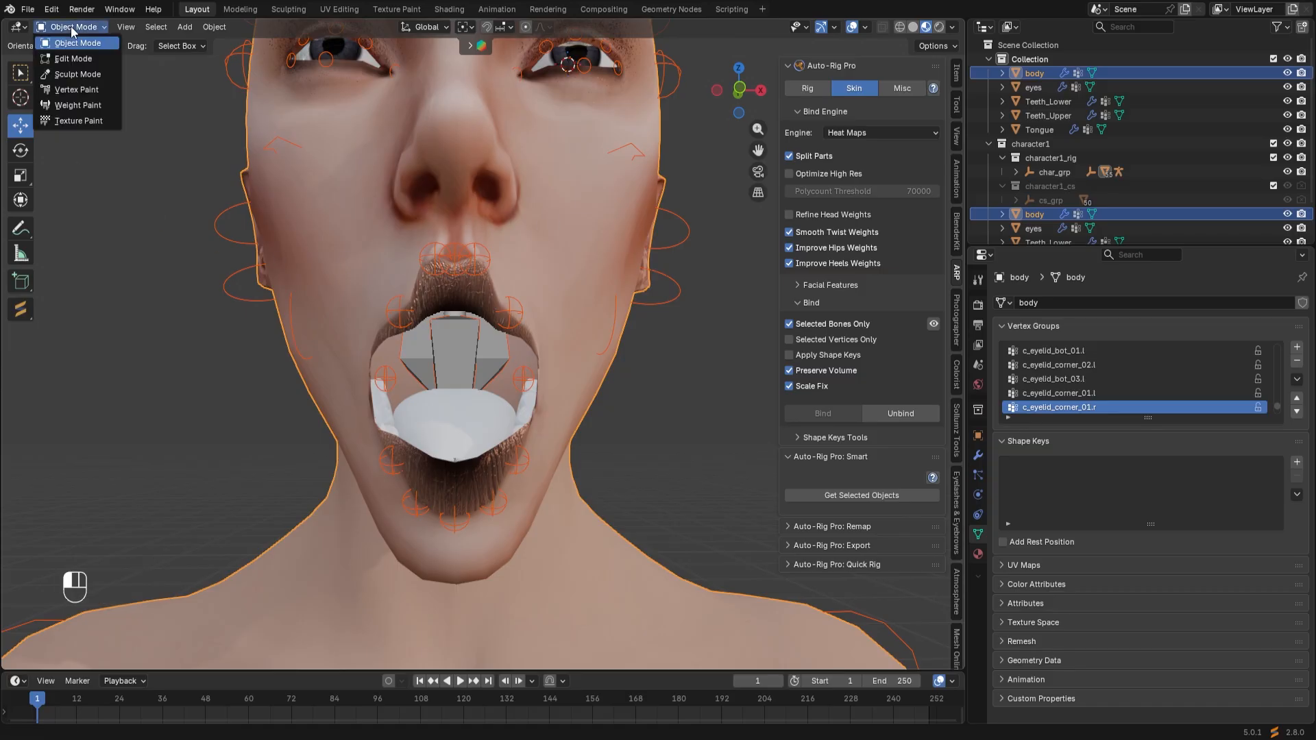
pyautogui.click(95, 106)
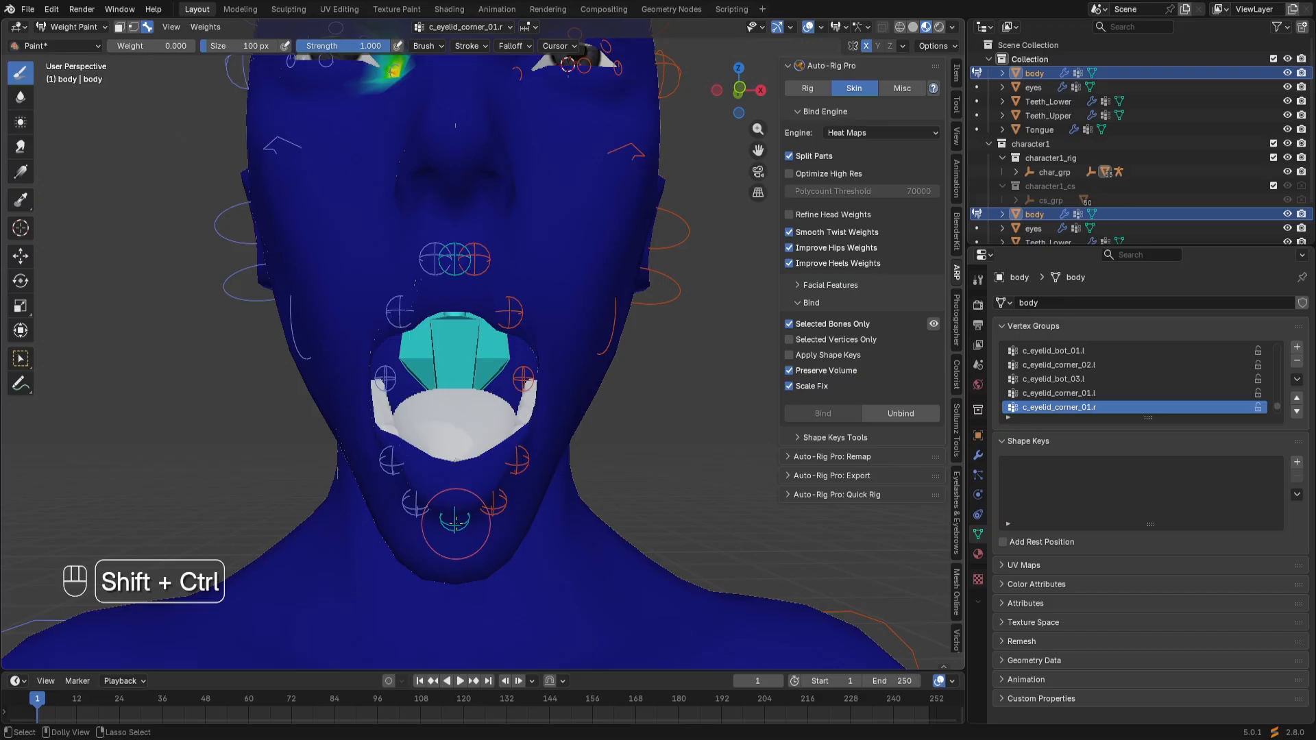
# Examine the weights of the lower lip bones on both sides, the outer upper lip bones and the left lip corner c_lips_corner_mini.l.
pyautogui.keyDown('ctrl'); pyautogui.keyDown('shift'); pyautogui.click(454, 522); pyautogui.keyUp('shift'); pyautogui.keyUp('ctrl')
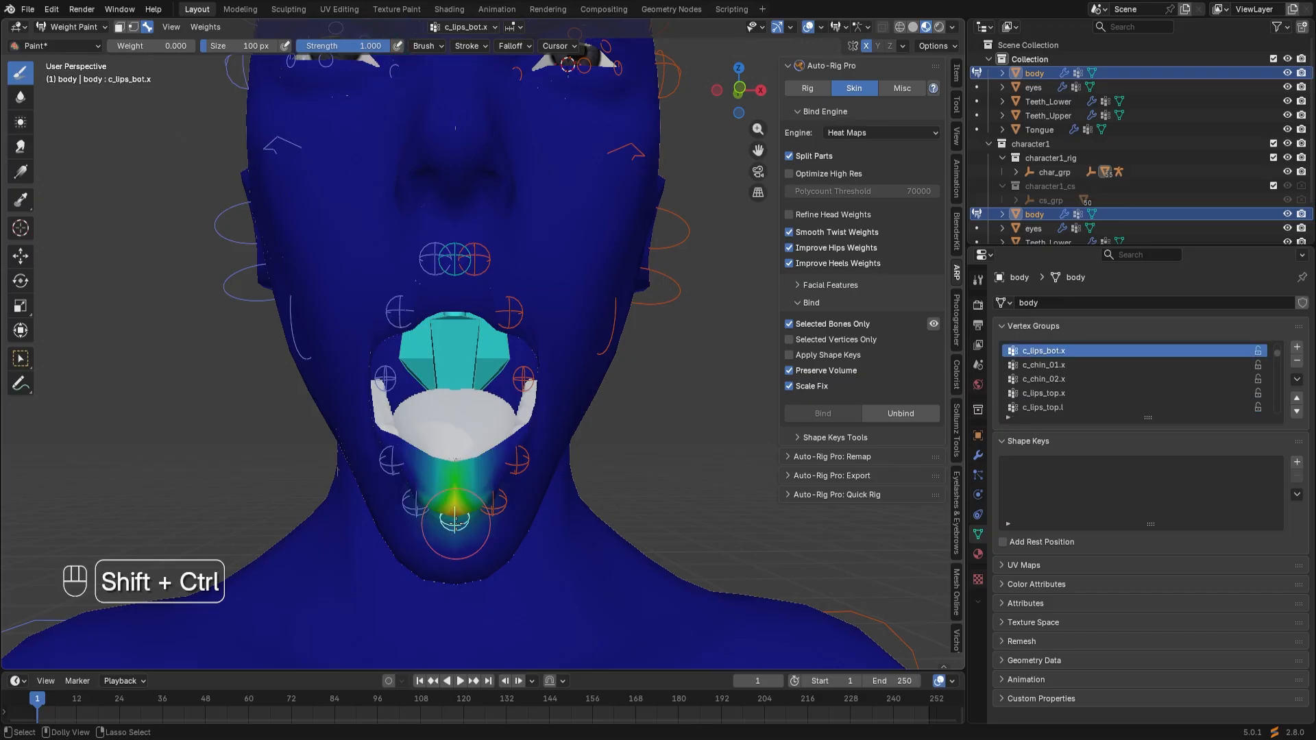
pyautogui.keyDown('ctrl'); pyautogui.keyDown('shift'); pyautogui.click(391, 464); pyautogui.keyUp('shift'); pyautogui.keyUp('ctrl')
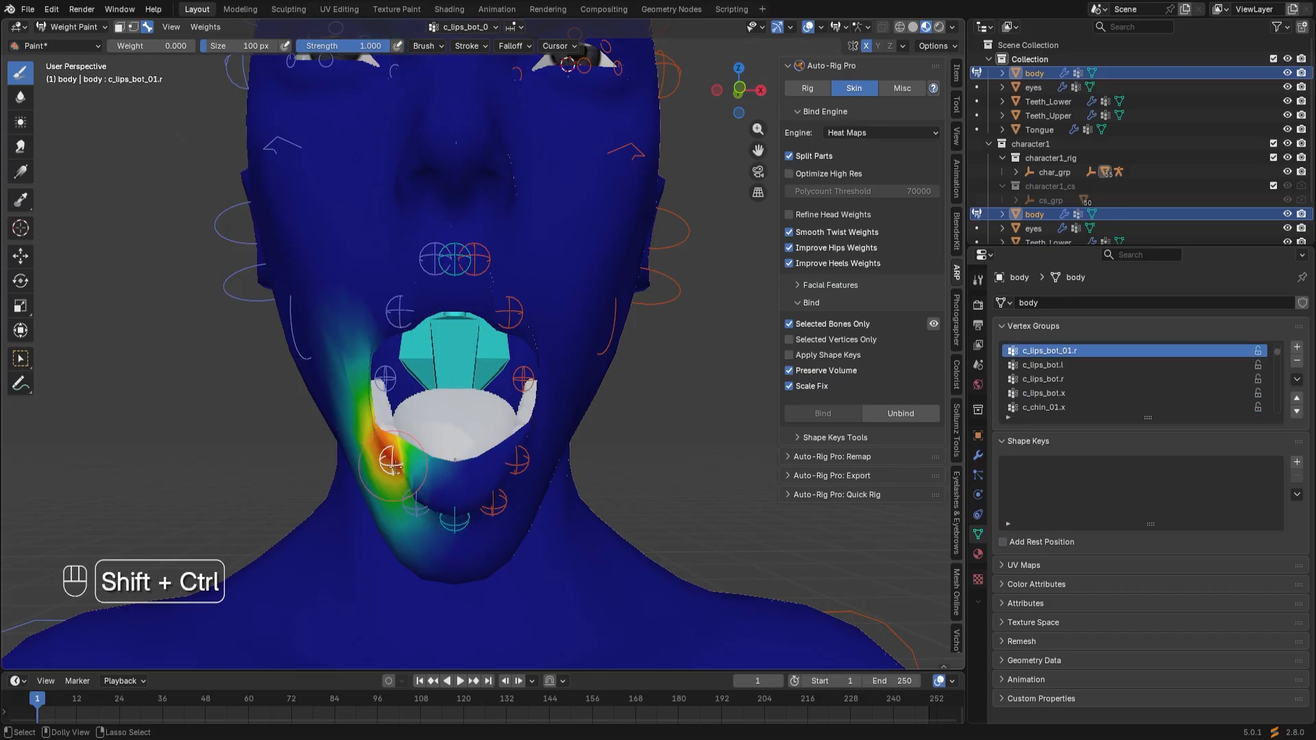
pyautogui.keyDown('ctrl'); pyautogui.keyDown('shift'); pyautogui.click(483, 510); pyautogui.keyUp('shift'); pyautogui.keyUp('ctrl')
pyautogui.keyDown('ctrl'); pyautogui.keyDown('shift'); pyautogui.click(521, 464); pyautogui.keyUp('shift'); pyautogui.keyUp('ctrl')
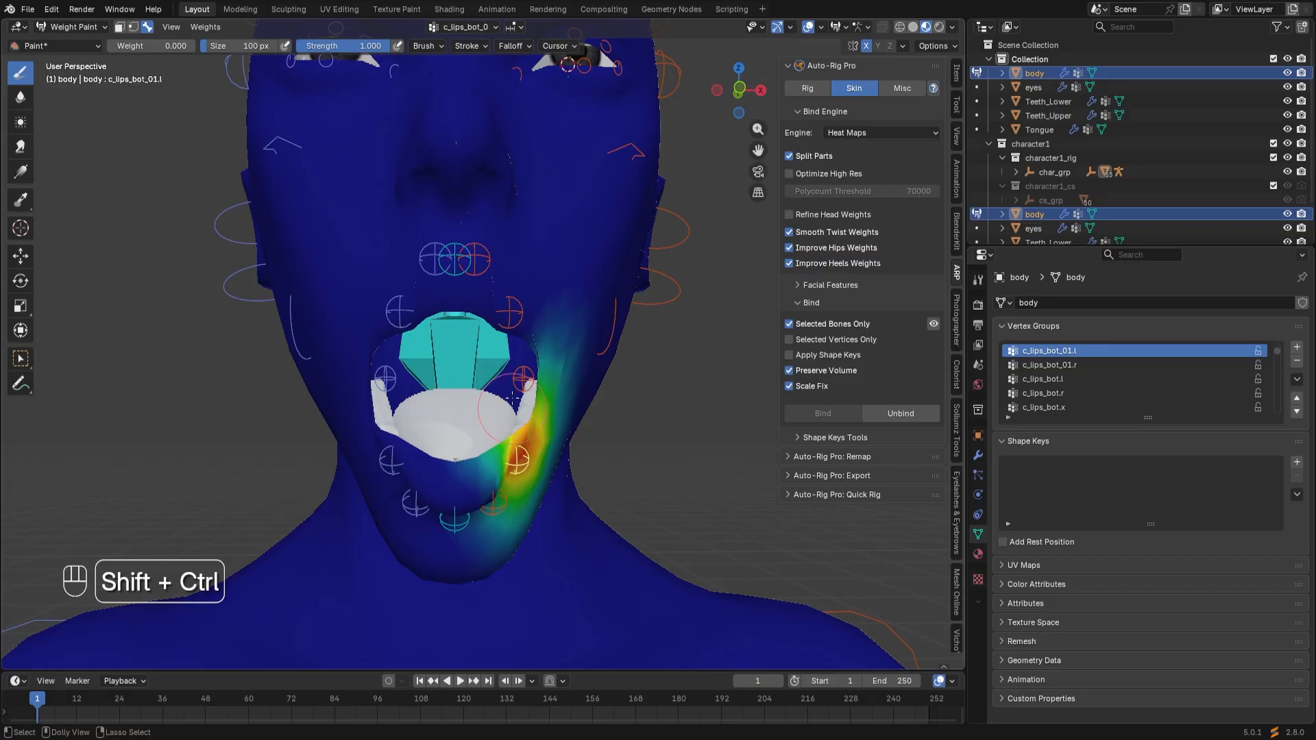
pyautogui.keyDown('ctrl'); pyautogui.keyDown('shift'); pyautogui.click(514, 311); pyautogui.keyUp('shift'); pyautogui.keyUp('ctrl')
pyautogui.keyDown('ctrl'); pyautogui.keyDown('shift'); pyautogui.click(398, 305); pyautogui.keyUp('shift'); pyautogui.keyUp('ctrl')
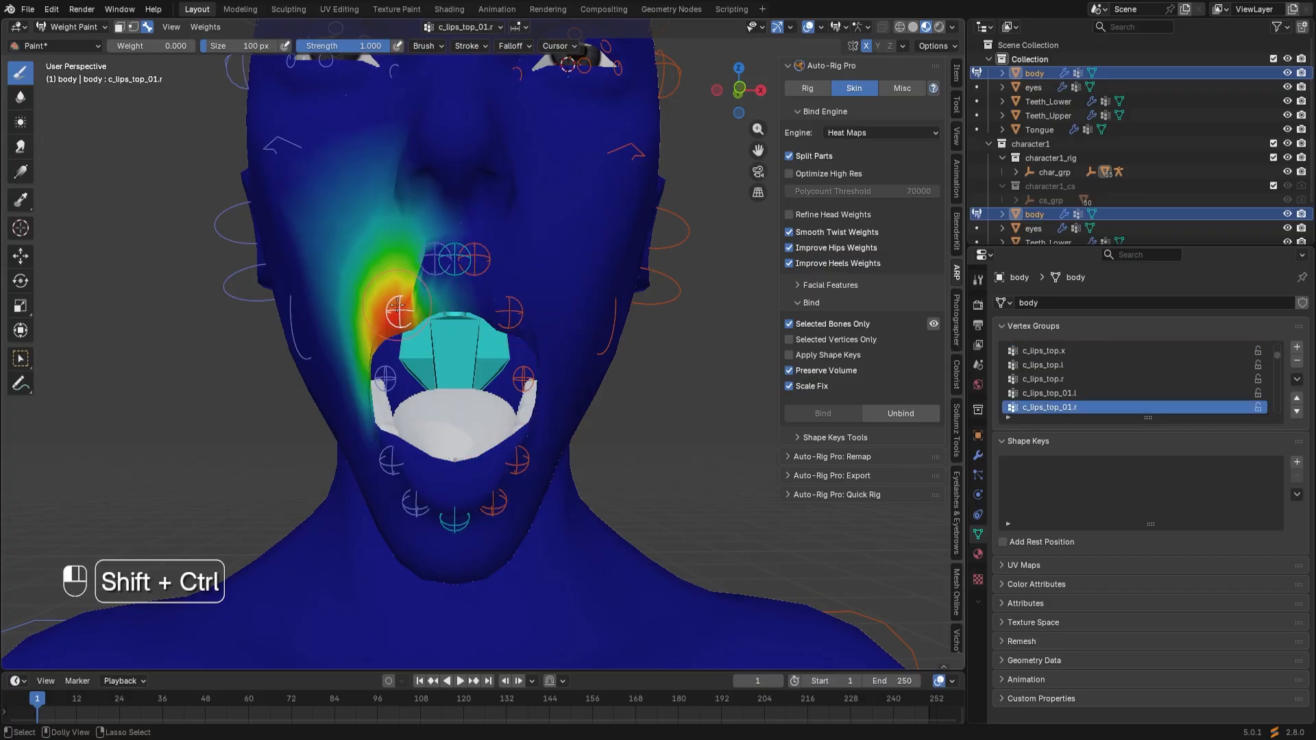
pyautogui.keyDown('ctrl'); pyautogui.keyDown('shift'); pyautogui.click(390, 461); pyautogui.keyUp('shift'); pyautogui.keyUp('ctrl')
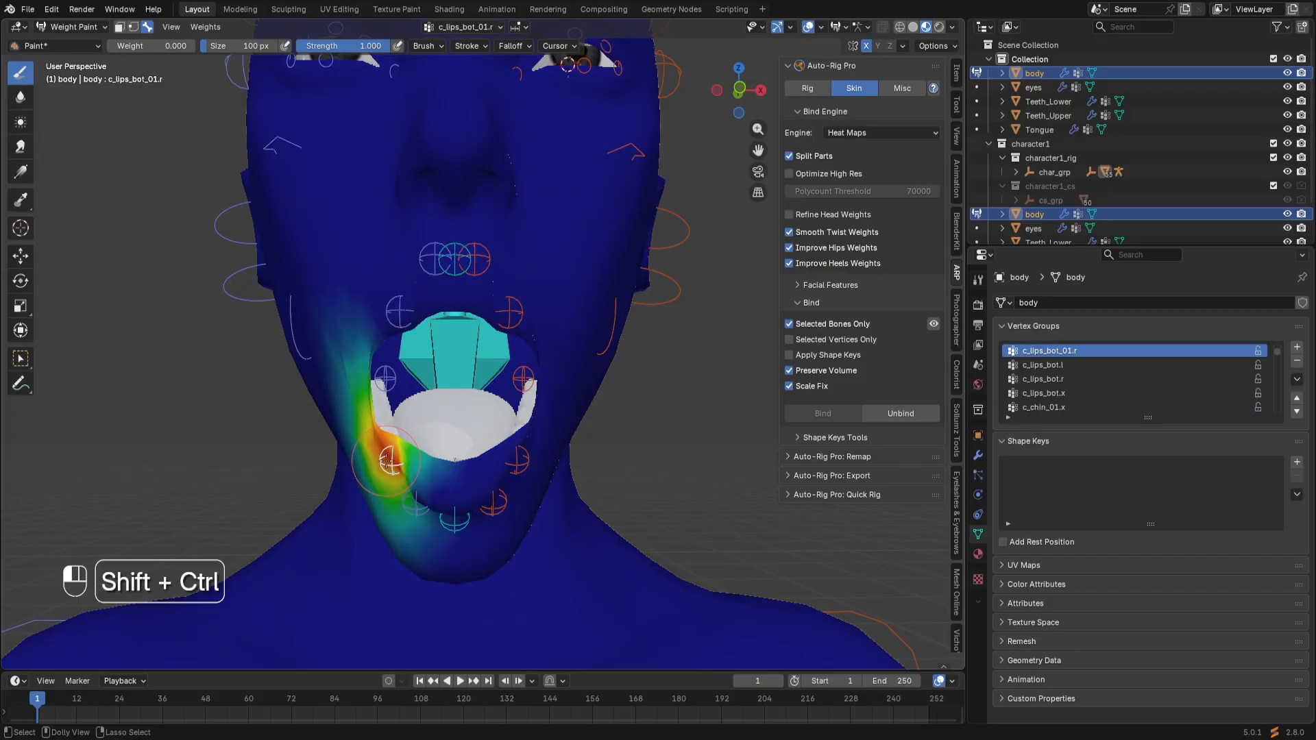
pyautogui.keyDown('ctrl'); pyautogui.keyDown('shift'); pyautogui.click(414, 512); pyautogui.keyUp('shift'); pyautogui.keyUp('ctrl')
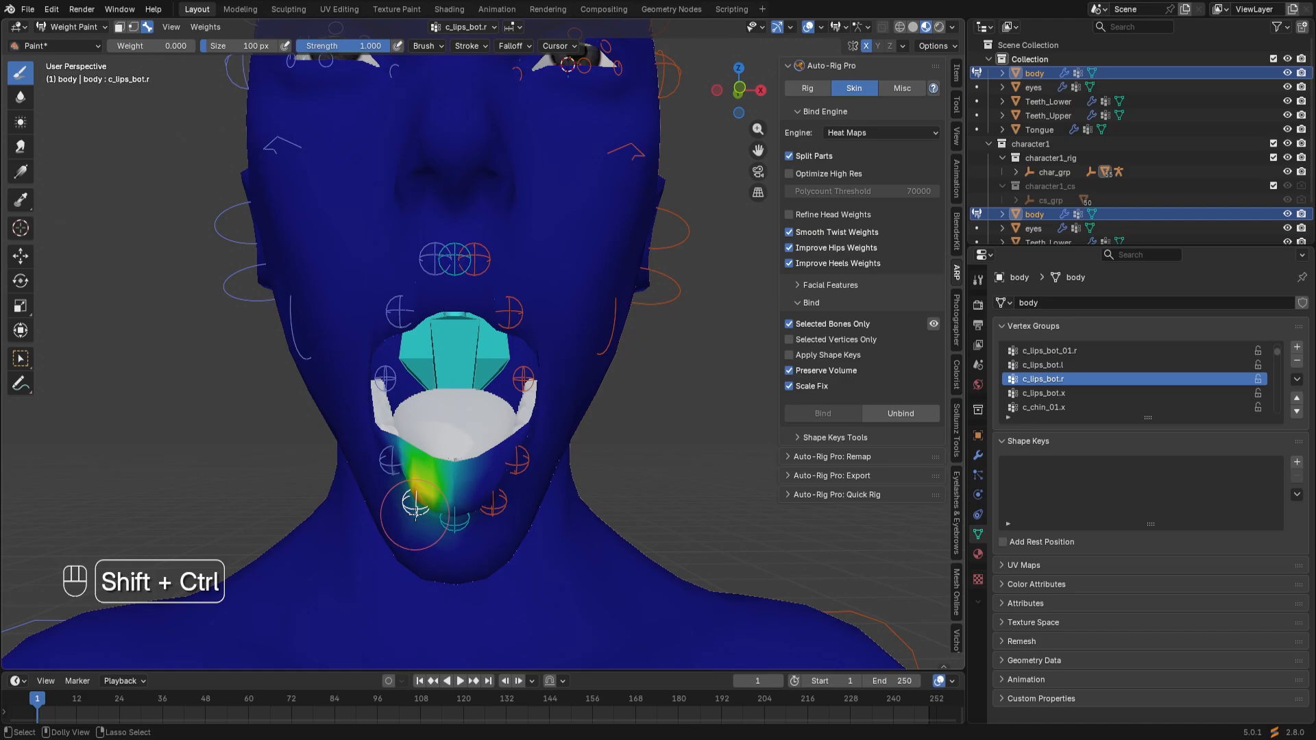
pyautogui.keyDown('ctrl'); pyautogui.keyDown('shift'); pyautogui.click(455, 519); pyautogui.keyUp('shift'); pyautogui.keyUp('ctrl')
pyautogui.keyDown('ctrl'); pyautogui.keyDown('shift'); pyautogui.click(499, 511); pyautogui.keyUp('shift'); pyautogui.keyUp('ctrl')
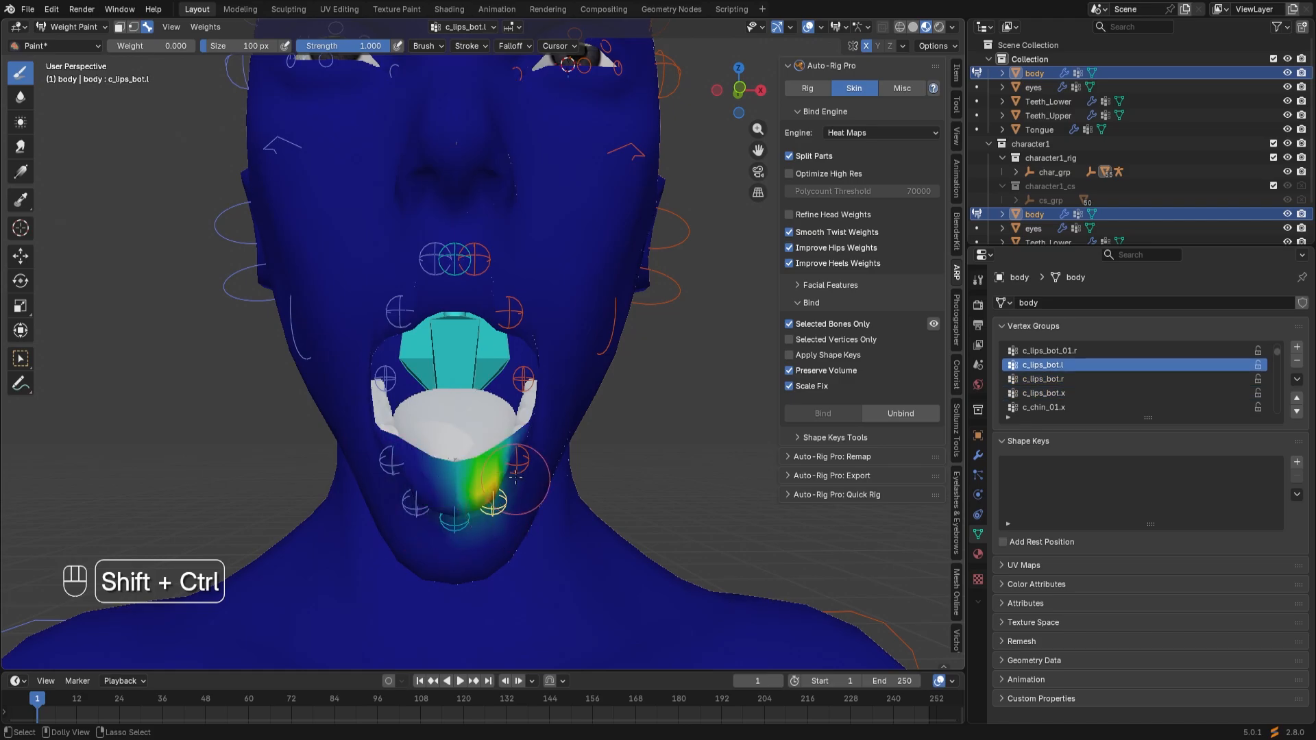
pyautogui.keyDown('ctrl'); pyautogui.keyDown('shift'); pyautogui.click(525, 453); pyautogui.keyUp('shift'); pyautogui.keyUp('ctrl')
pyautogui.keyDown('ctrl'); pyautogui.keyDown('shift'); pyautogui.click(524, 377); pyautogui.keyUp('shift'); pyautogui.keyUp('ctrl')
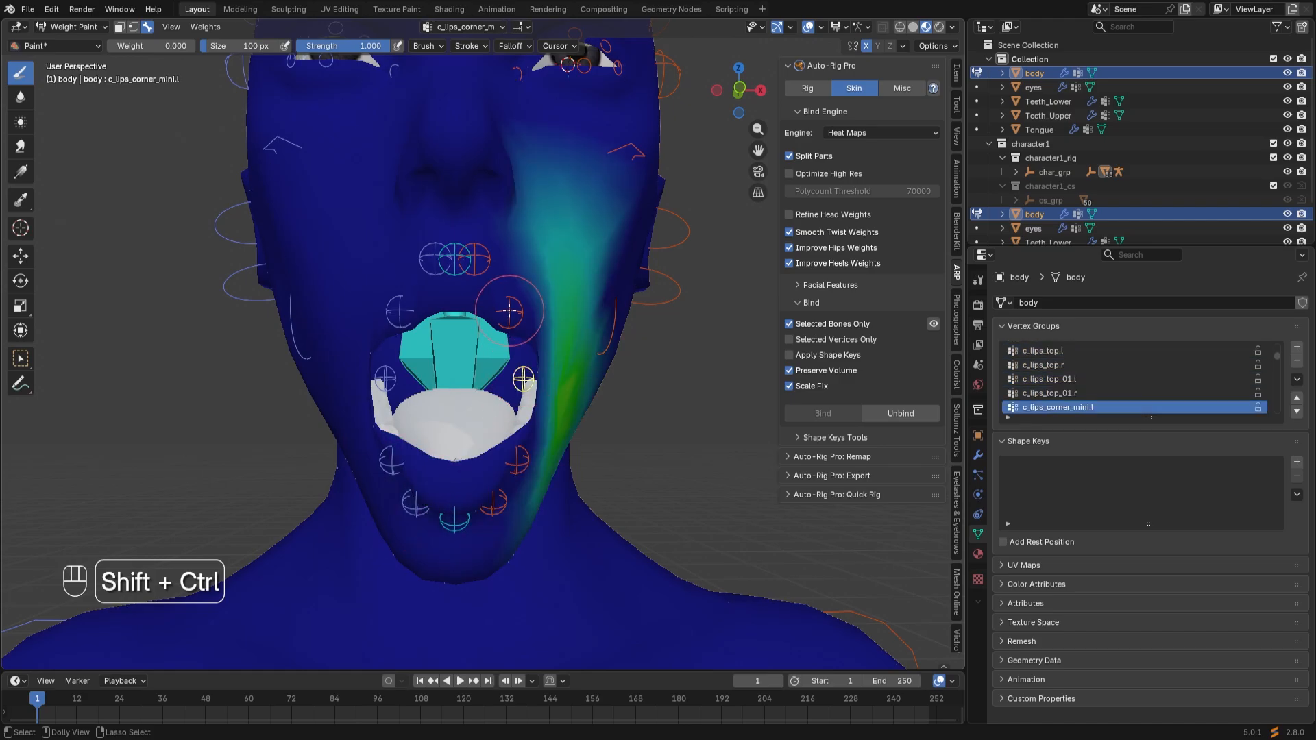
# Compare the upper lip bones' weights across c_lips_top.x, c_lips_top.l, c_lips_top.r and c_lips_top_01.l, ending on c_lips_top_01.r.
pyautogui.keyDown('ctrl'); pyautogui.keyDown('shift'); pyautogui.click(509, 310); pyautogui.keyUp('shift'); pyautogui.keyUp('ctrl')
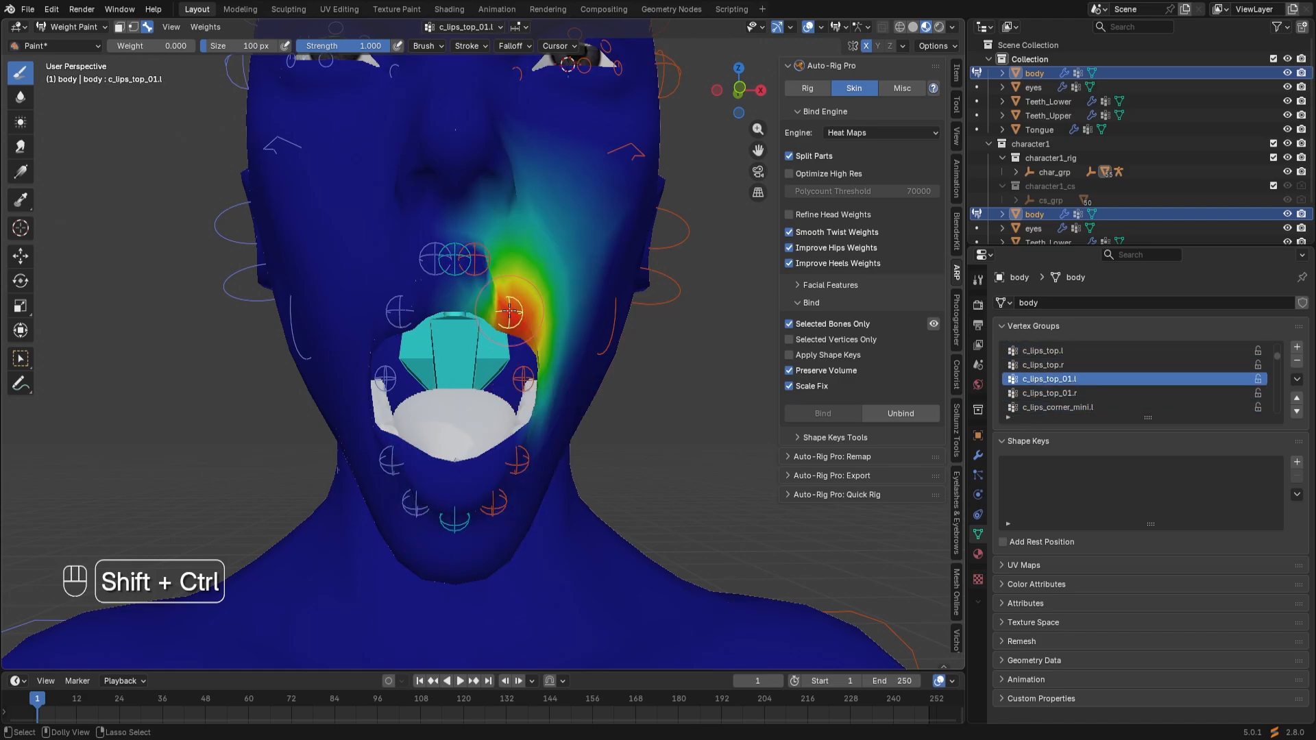
pyautogui.keyDown('ctrl'); pyautogui.keyDown('shift'); pyautogui.click(397, 311); pyautogui.keyUp('shift'); pyautogui.keyUp('ctrl')
pyautogui.keyDown('ctrl'); pyautogui.keyDown('shift'); pyautogui.click(455, 255); pyautogui.keyUp('shift'); pyautogui.keyUp('ctrl')
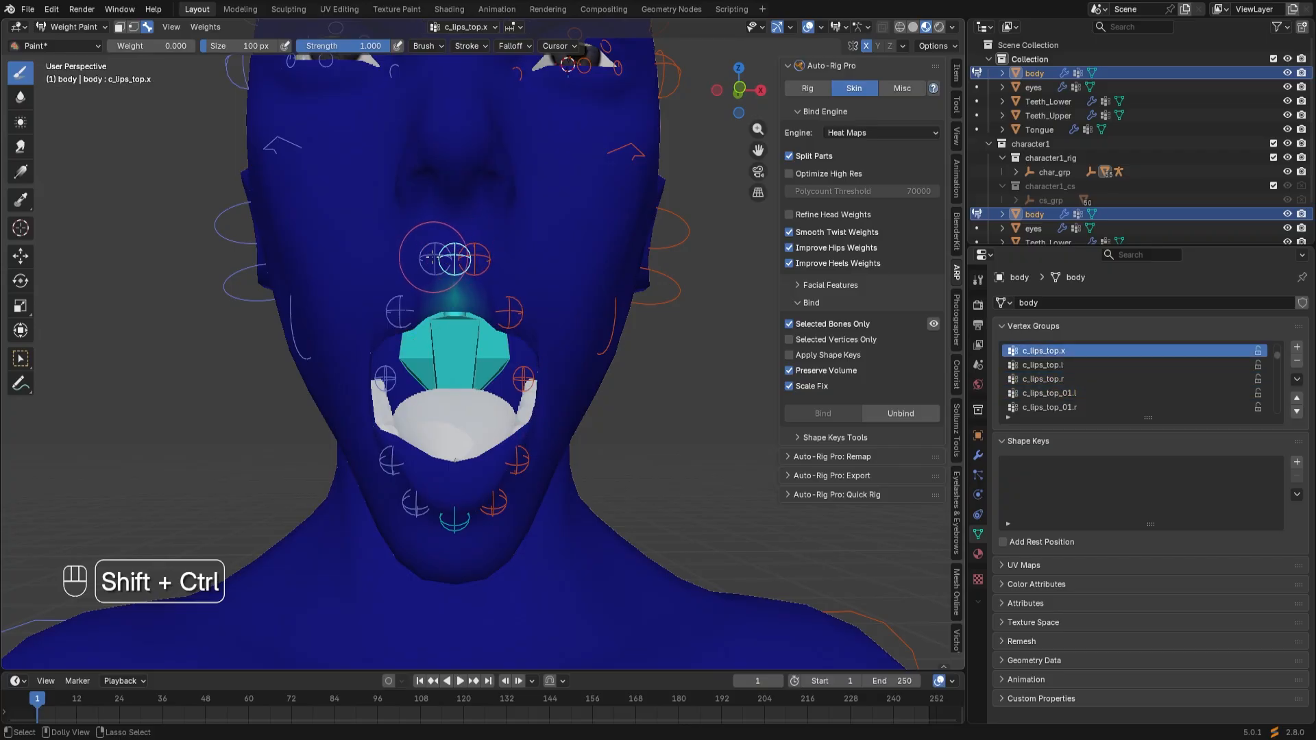
pyautogui.keyDown('ctrl'); pyautogui.keyDown('shift'); pyautogui.click(434, 259); pyautogui.keyUp('shift'); pyautogui.keyUp('ctrl')
pyautogui.keyDown('ctrl'); pyautogui.keyDown('shift'); pyautogui.click(477, 260); pyautogui.keyUp('shift'); pyautogui.keyUp('ctrl')
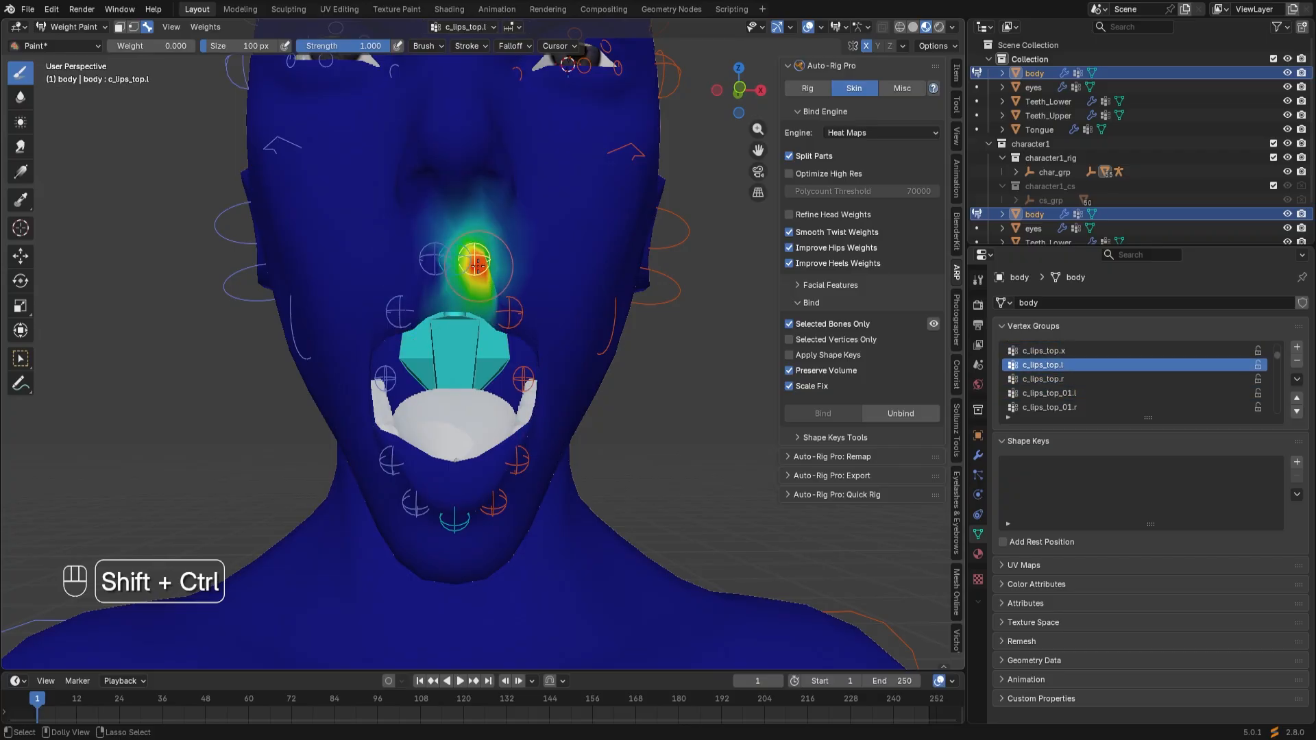
pyautogui.keyDown('ctrl'); pyautogui.keyDown('shift'); pyautogui.click(429, 266); pyautogui.keyUp('shift'); pyautogui.keyUp('ctrl')
pyautogui.keyDown('ctrl'); pyautogui.keyDown('shift'); pyautogui.click(396, 315); pyautogui.keyUp('shift'); pyautogui.keyUp('ctrl')
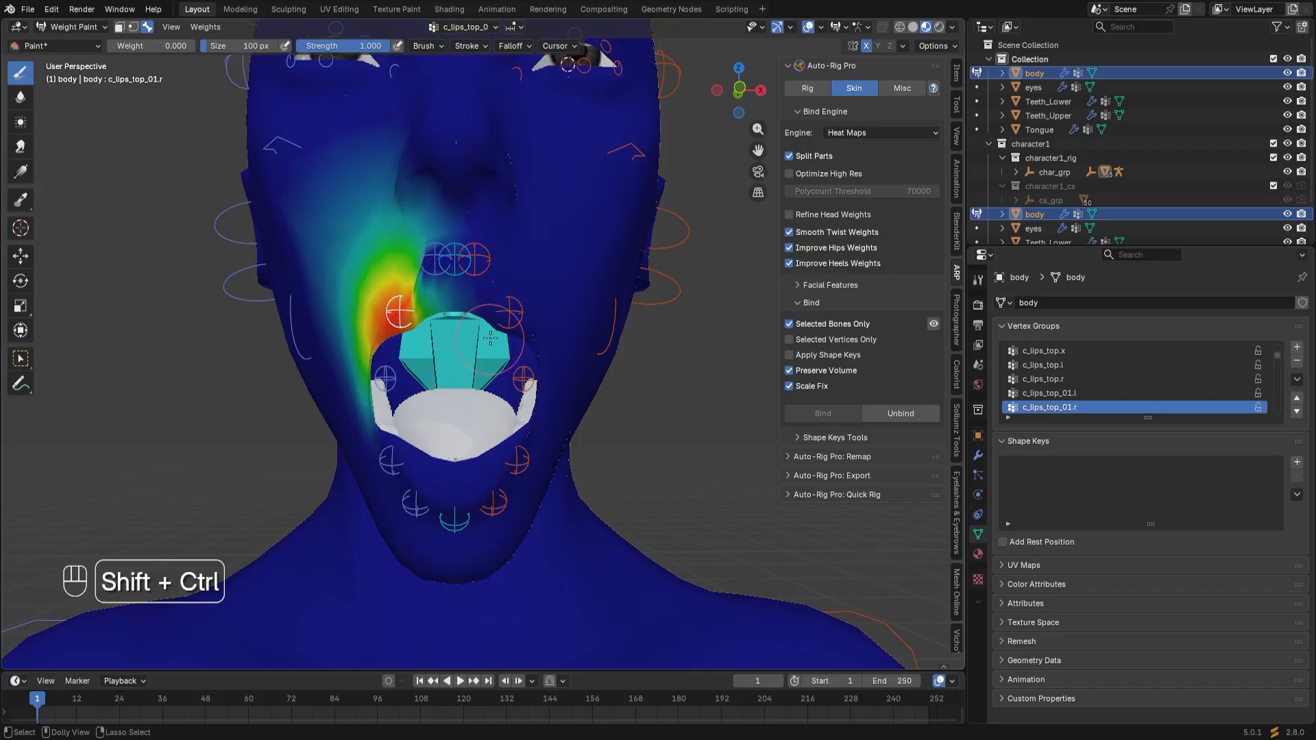
pyautogui.keyDown('ctrl'); pyautogui.keyDown('shift'); pyautogui.click(507, 313); pyautogui.keyUp('shift'); pyautogui.keyUp('ctrl')
pyautogui.keyDown('ctrl'); pyautogui.keyDown('shift'); pyautogui.click(401, 316); pyautogui.keyUp('shift'); pyautogui.keyUp('ctrl')
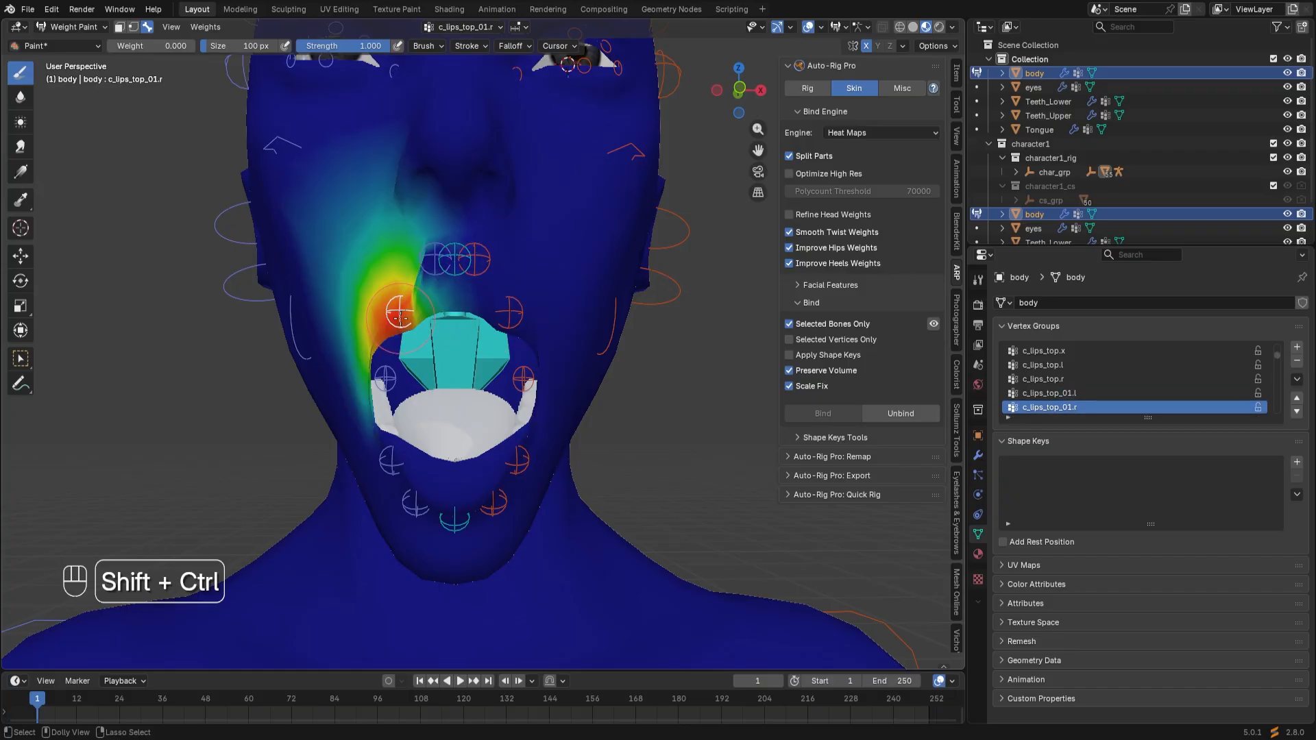
# Select the outer upper lip bone c_lips_top_01.l and soften its weights around the lip with the Blur brush.
pyautogui.keyDown('ctrl'); pyautogui.keyDown('shift'); pyautogui.click(507, 313); pyautogui.keyUp('shift'); pyautogui.keyUp('ctrl')
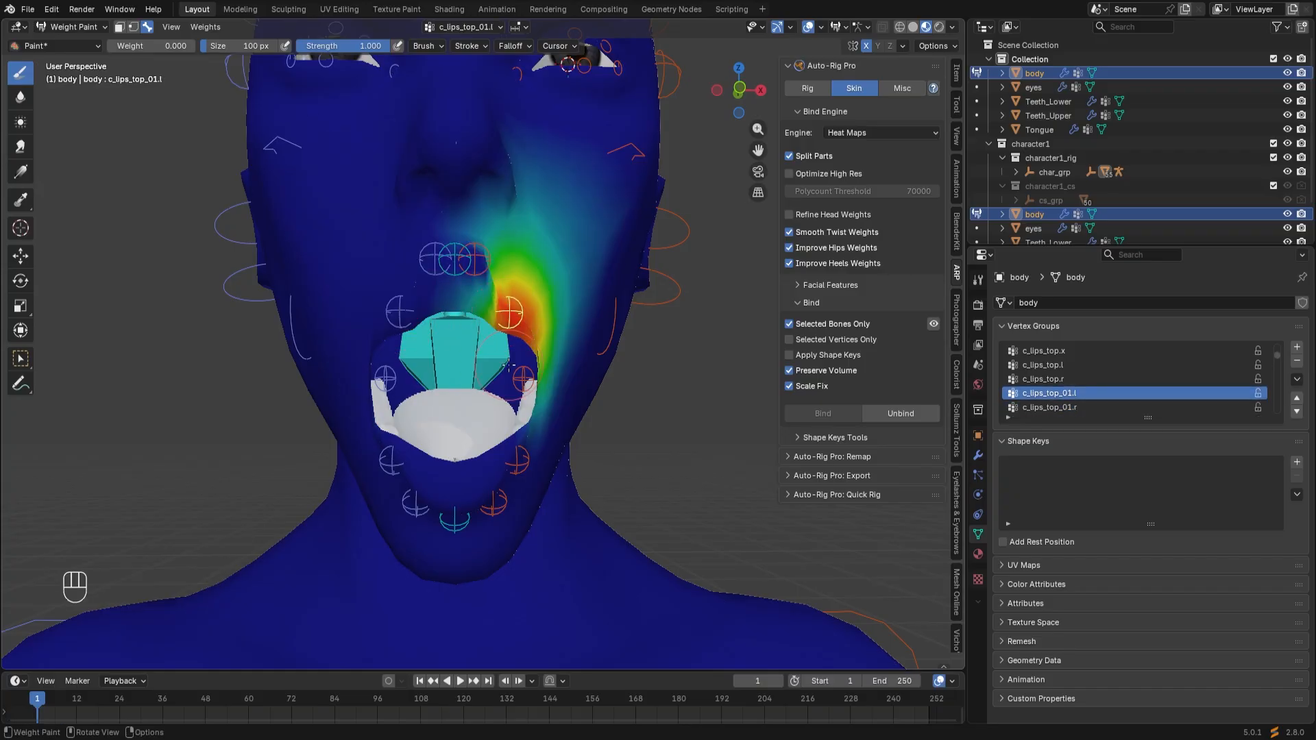
pyautogui.moveTo(507, 313); pyautogui.dragTo(493, 366, button='middle')
pyautogui.scroll(2, 395, 356)
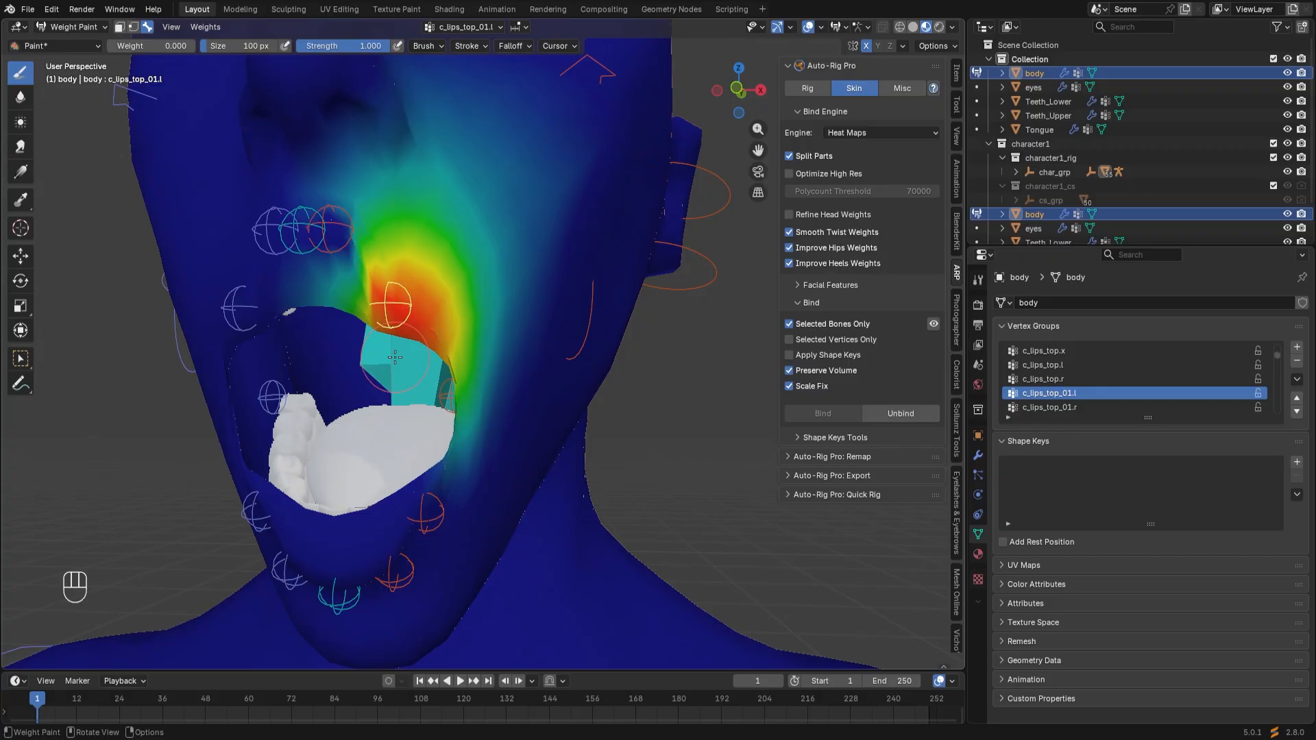
pyautogui.click(21, 96)
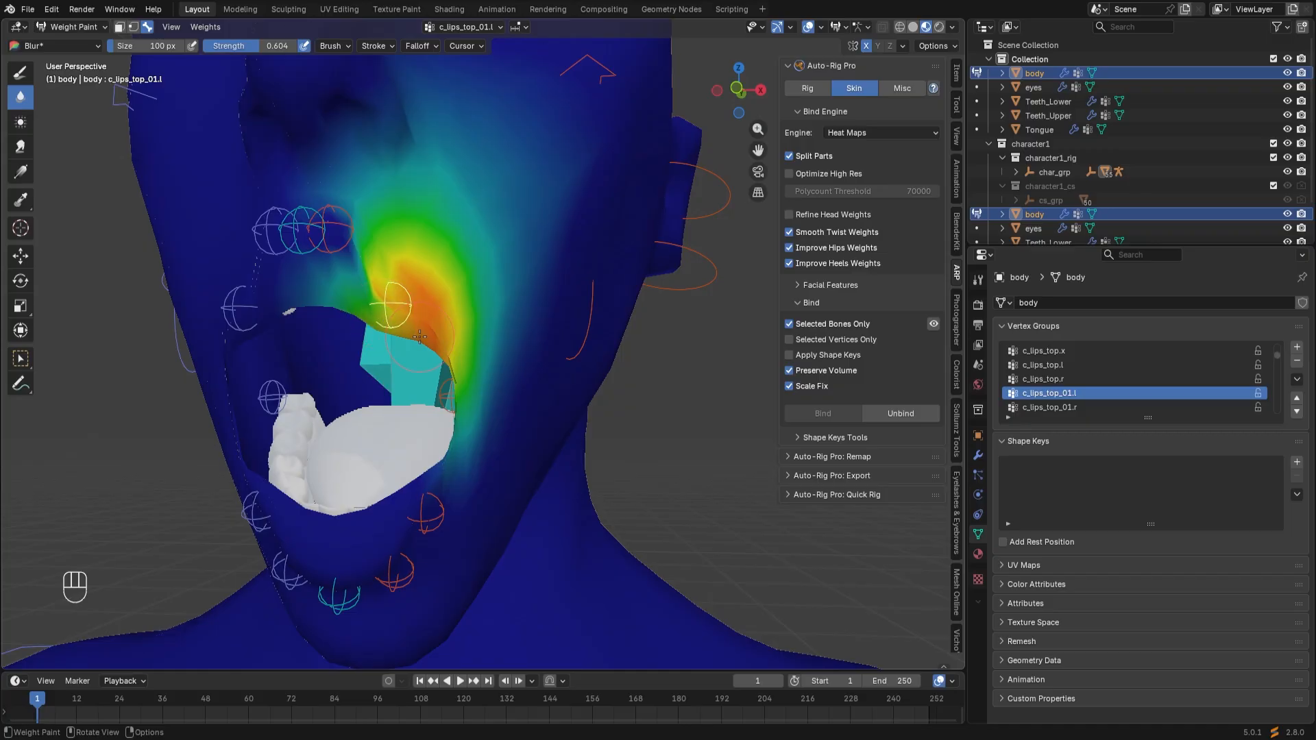
pyautogui.moveTo(405, 282)
pyautogui.mouseDown()
pyautogui.moveTo(436, 331)
pyautogui.moveTo(384, 275)
pyautogui.mouseUp()
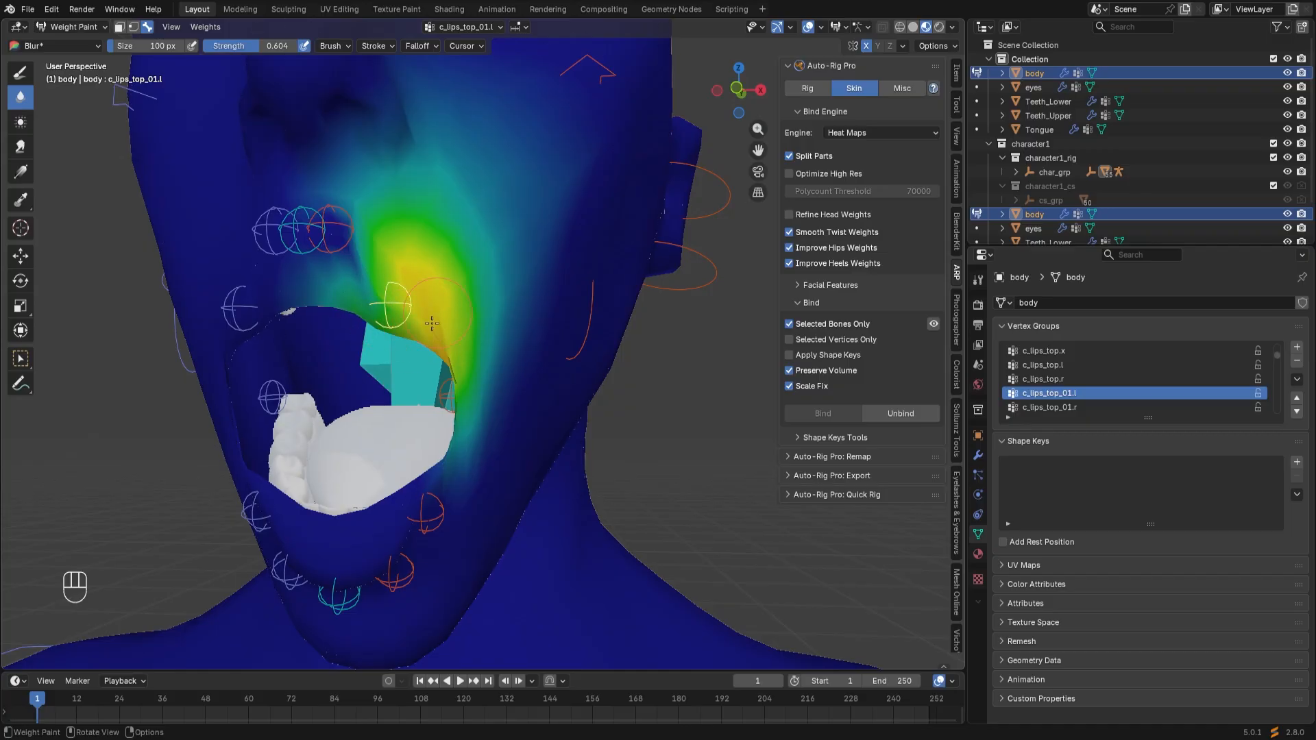
# Examine the weights of the central upper lip bones, including c_lips_top.l and its neighbours.
pyautogui.moveTo(387, 364)
pyautogui.mouseDown(button='middle')
pyautogui.moveTo(418, 366)
pyautogui.moveTo(472, 308)
pyautogui.moveTo(381, 322)
pyautogui.mouseUp(button='middle')
pyautogui.keyDown('shift'); pyautogui.moveTo(381, 322); pyautogui.dragTo(387, 499, button='middle'); pyautogui.keyUp('shift')
pyautogui.scroll(4, 504, 411)
pyautogui.keyDown('shift'); pyautogui.moveTo(504, 411); pyautogui.dragTo(296, 422, button='middle'); pyautogui.keyUp('shift')
pyautogui.scroll(3, 398, 456)
pyautogui.keyDown('ctrl'); pyautogui.keyDown('shift'); pyautogui.click(342, 412); pyautogui.keyUp('shift'); pyautogui.keyUp('ctrl')
pyautogui.keyDown('ctrl'); pyautogui.keyDown('shift'); pyautogui.click(319, 410); pyautogui.keyUp('shift'); pyautogui.keyUp('ctrl')
pyautogui.keyDown('ctrl'); pyautogui.keyDown('shift'); pyautogui.click(398, 411); pyautogui.keyUp('shift'); pyautogui.keyUp('ctrl')
pyautogui.keyDown('ctrl'); pyautogui.keyDown('shift'); pyautogui.click(398, 411); pyautogui.keyUp('shift'); pyautogui.keyUp('ctrl')
pyautogui.moveTo(424, 469); pyautogui.dragTo(317, 389, button='middle')
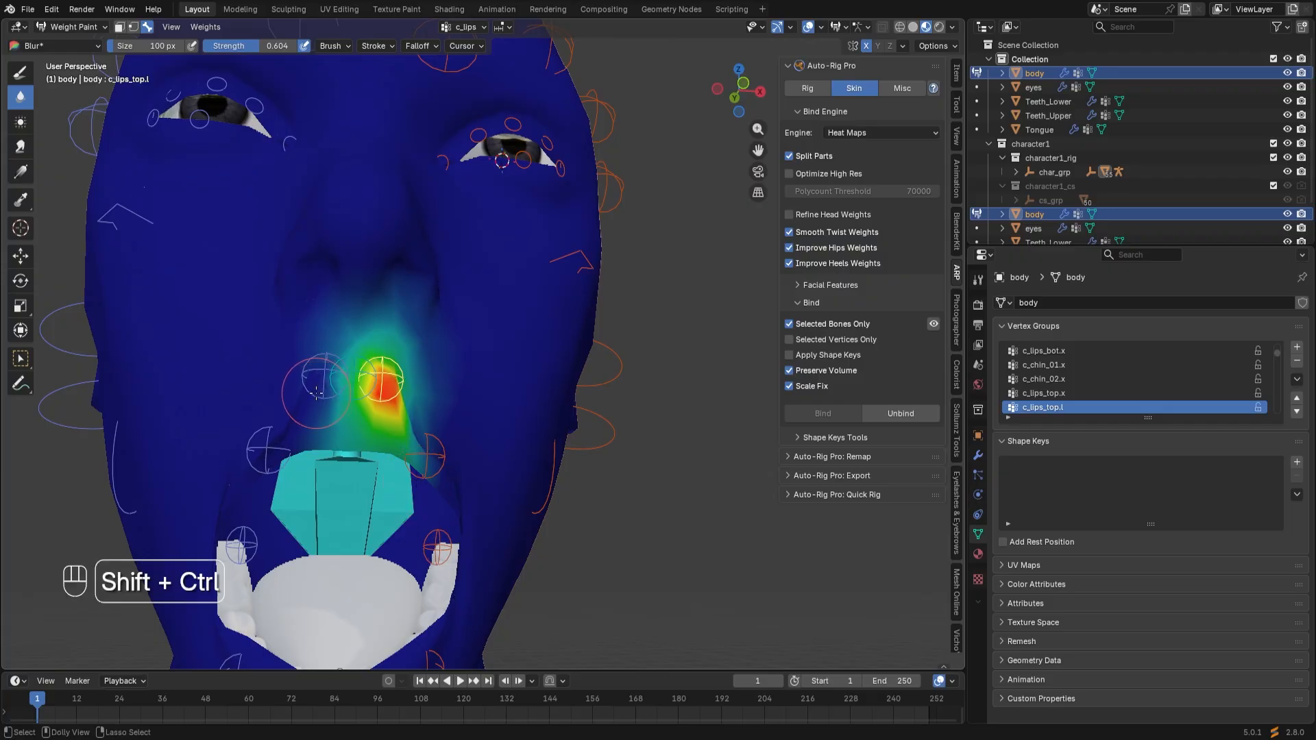
pyautogui.keyDown('ctrl'); pyautogui.keyDown('shift'); pyautogui.click(319, 388); pyautogui.keyUp('shift'); pyautogui.keyUp('ctrl')
# Compare the central upper lip bones' weights with those of the outer bones c_lips_top_01.r and c_lips_top_01.l.
pyautogui.moveTo(316, 391)
pyautogui.mouseDown(button='middle')
pyautogui.moveTo(293, 495)
pyautogui.moveTo(363, 455)
pyautogui.moveTo(357, 432)
pyautogui.mouseUp(button='middle')
pyautogui.keyDown('ctrl'); pyautogui.keyDown('shift'); pyautogui.click(342, 414); pyautogui.keyUp('shift'); pyautogui.keyUp('ctrl')
pyautogui.keyDown('ctrl'); pyautogui.keyDown('shift'); pyautogui.click(372, 414); pyautogui.keyUp('shift'); pyautogui.keyUp('ctrl')
pyautogui.keyDown('ctrl'); pyautogui.keyDown('shift'); pyautogui.click(315, 415); pyautogui.keyUp('shift'); pyautogui.keyUp('ctrl')
pyautogui.keyDown('ctrl'); pyautogui.keyDown('shift'); pyautogui.click(270, 480); pyautogui.keyUp('shift'); pyautogui.keyUp('ctrl')
pyautogui.keyDown('ctrl'); pyautogui.keyDown('shift'); pyautogui.click(417, 481); pyautogui.keyUp('shift'); pyautogui.keyUp('ctrl')
pyautogui.keyDown('ctrl'); pyautogui.keyDown('shift'); pyautogui.click(272, 476); pyautogui.keyUp('shift'); pyautogui.keyUp('ctrl')
# Try painting c_lips_top.x weights at the upper lip's centre with the Paint brush at weight 1.000 and strength 0.540.
pyautogui.keyDown('ctrl'); pyautogui.keyDown('shift'); pyautogui.click(371, 449); pyautogui.keyUp('shift'); pyautogui.keyUp('ctrl')
pyautogui.click(19, 75)
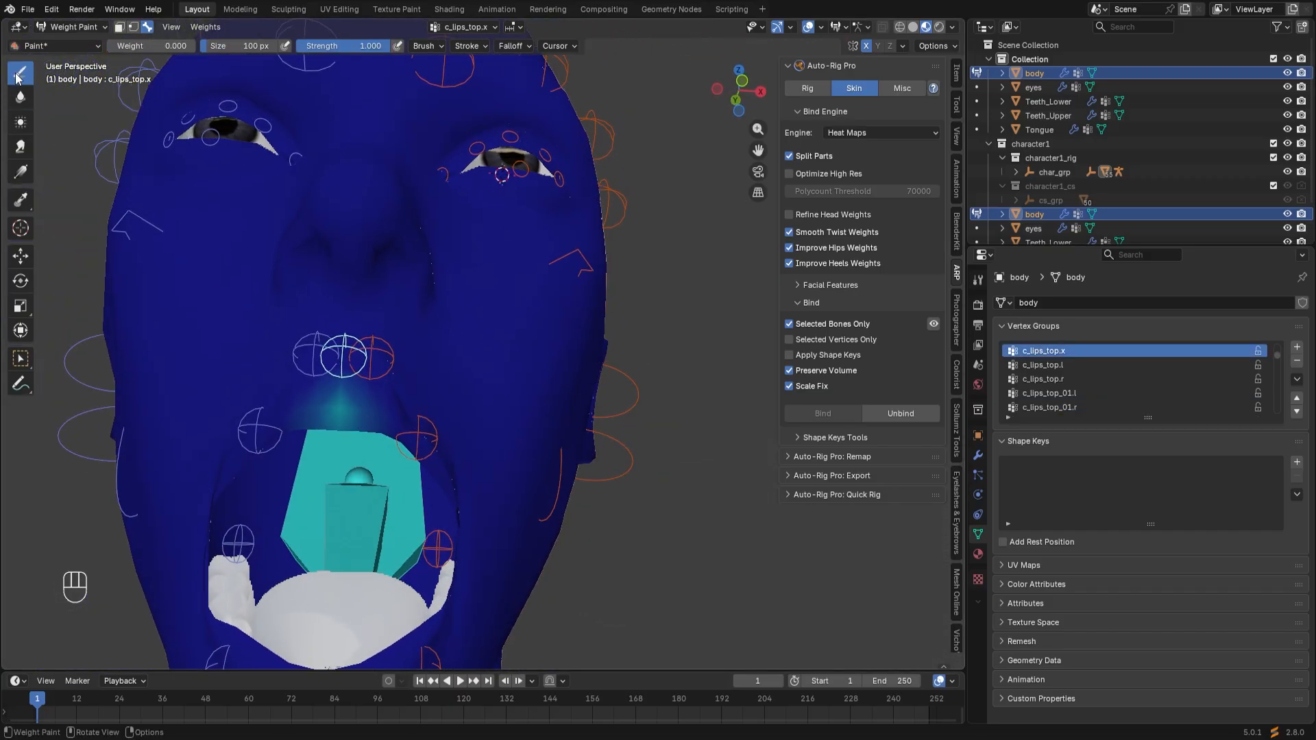
pyautogui.moveTo(136, 48); pyautogui.dragTo(195, 48)
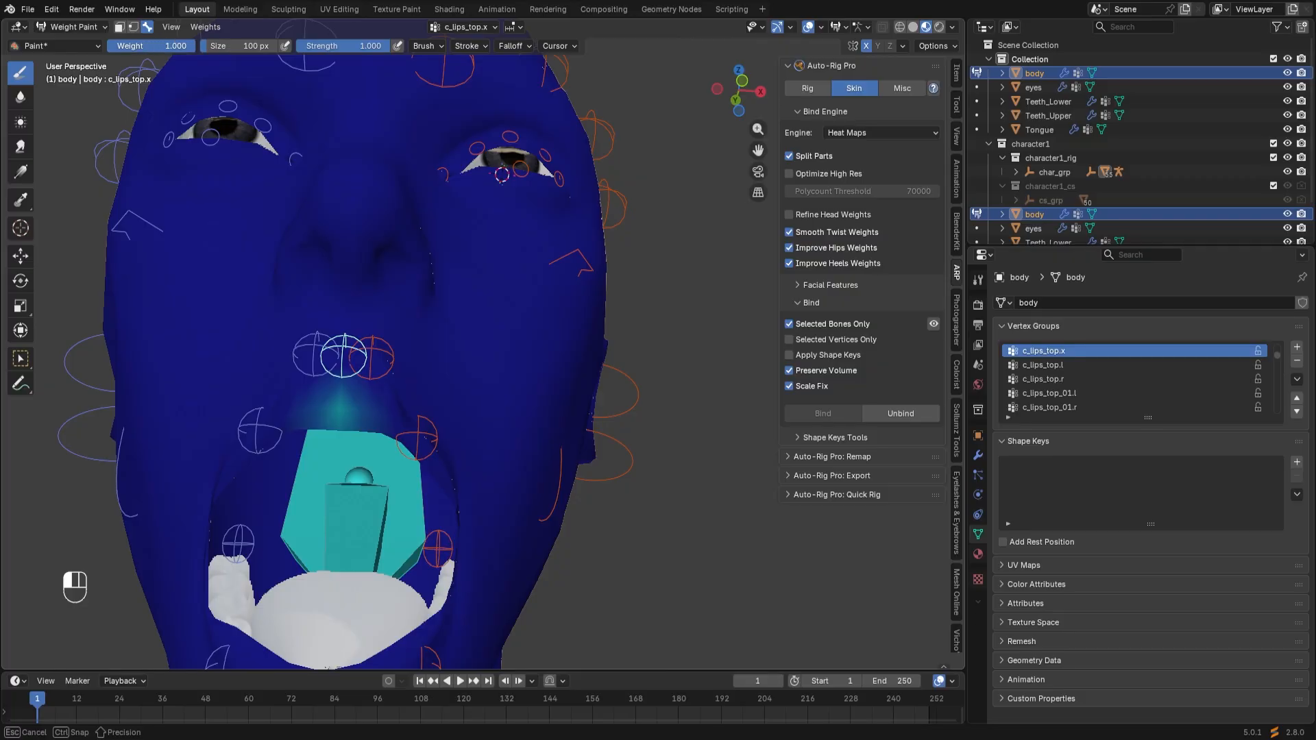
pyautogui.moveTo(353, 44); pyautogui.dragTo(353, 44)
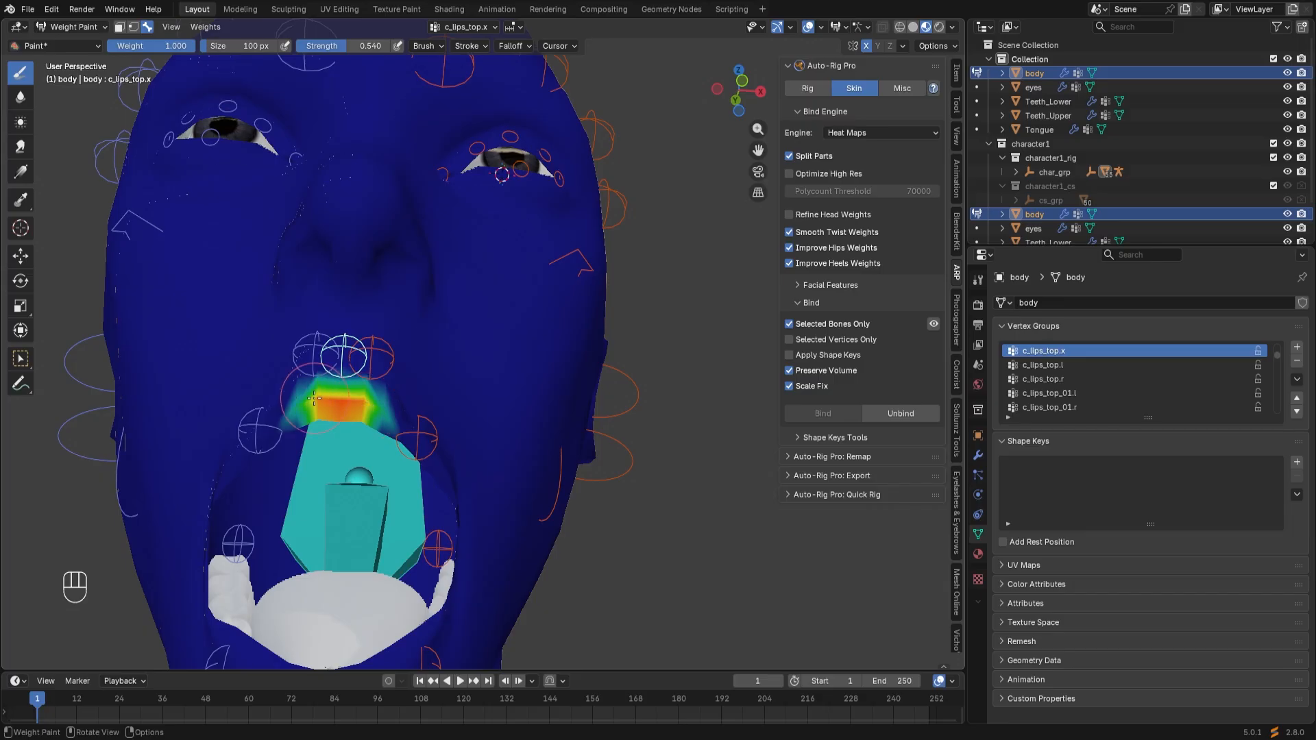
# Undo the last three c_lips_top.x weight changes on the upper lip.
pyautogui.moveTo(319, 409)
pyautogui.mouseDown(button='middle')
pyautogui.moveTo(354, 431)
pyautogui.moveTo(348, 444)
pyautogui.mouseUp(button='middle')
pyautogui.hotkey('ctrl', 'z')
pyautogui.hotkey('ctrl', 'z')
pyautogui.hotkey('ctrl', 'z')
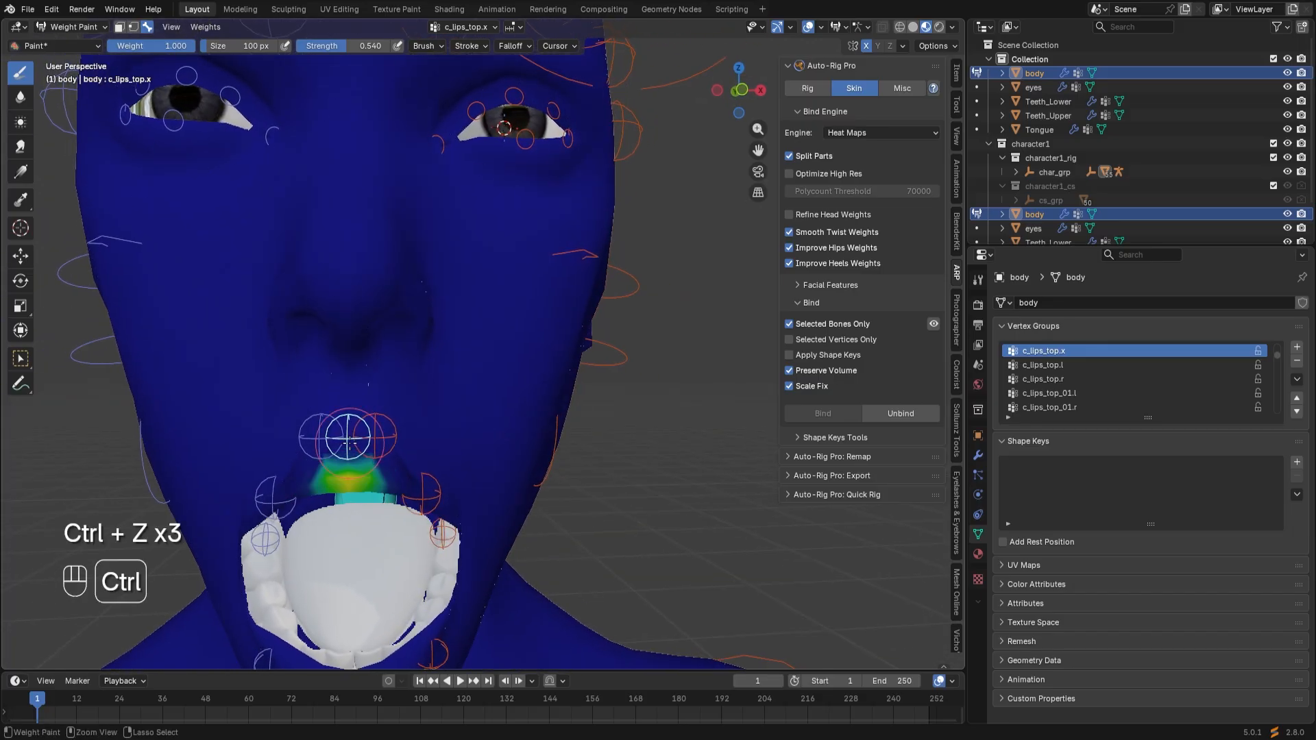
# Try another c_lips_top.x stroke over the upper lip's centre, and undo all painting on that bone.
pyautogui.moveTo(348, 440); pyautogui.dragTo(338, 473)
pyautogui.moveTo(337, 472); pyautogui.dragTo(337, 441, button='middle')
pyautogui.hotkey('ctrl', 'z')
pyautogui.hotkey('ctrl', 'z')
pyautogui.hotkey('ctrl', 'z')
pyautogui.hotkey('ctrl', 'z')
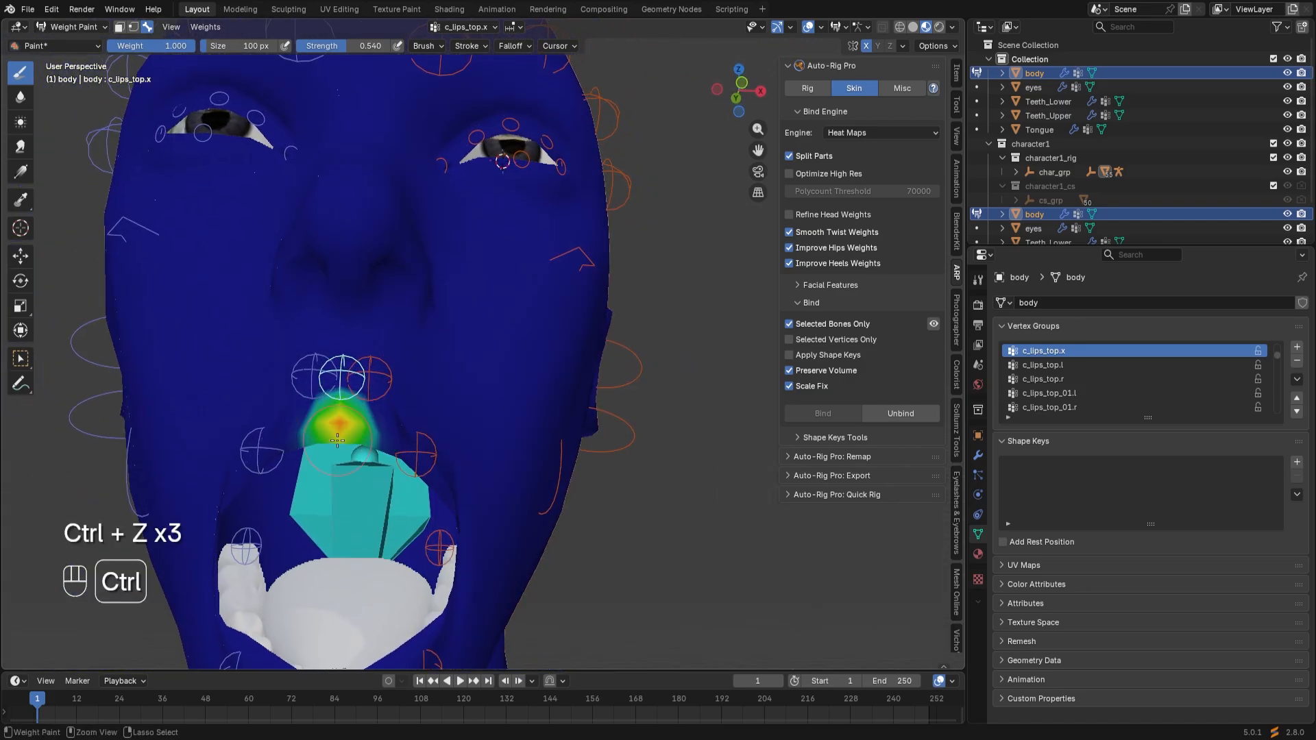
pyautogui.hotkey('ctrl', 'z')
pyautogui.hotkey('ctrl', 'z')
pyautogui.moveTo(338, 440); pyautogui.dragTo(339, 411, button='middle')
# Switch the body mesh to Object Mode and inspect the open mouth from several angles.
pyautogui.click(75, 26)
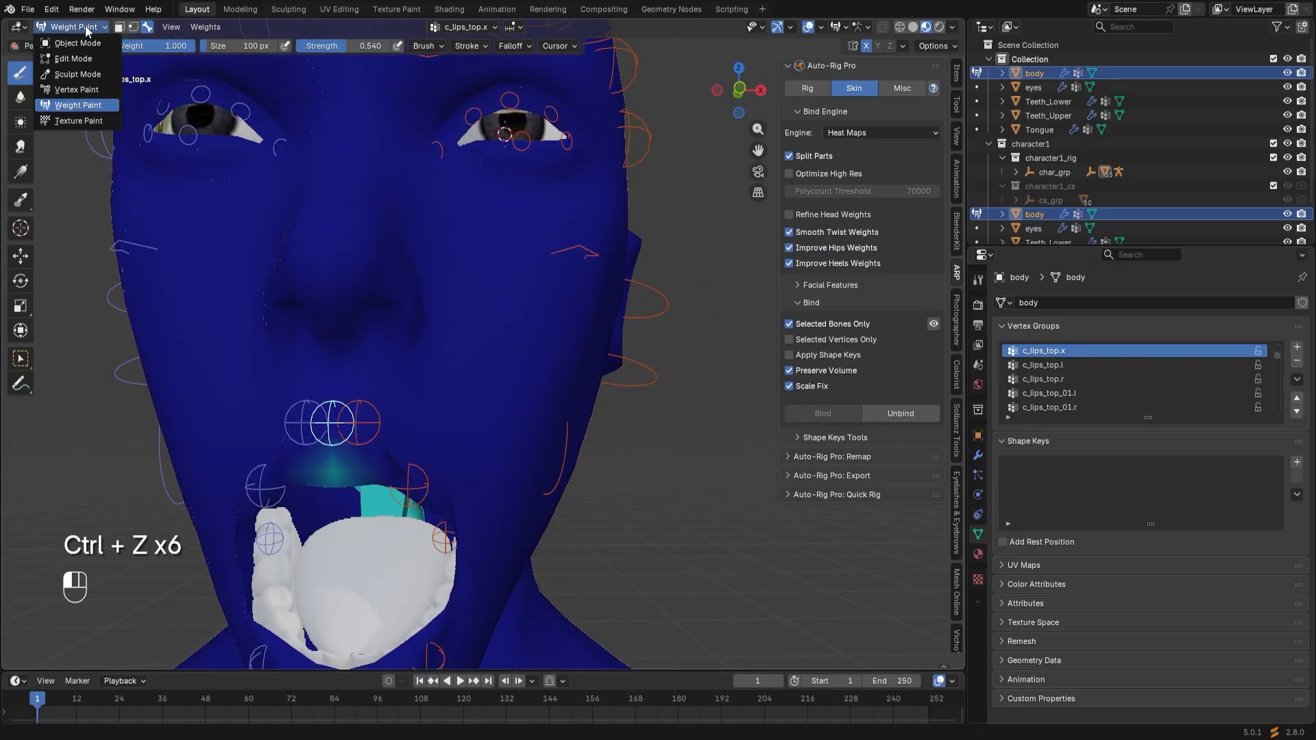
pyautogui.click(87, 46)
pyautogui.moveTo(270, 387)
pyautogui.mouseDown(button='middle')
pyautogui.moveTo(368, 396)
pyautogui.moveTo(319, 389)
pyautogui.mouseUp(button='middle')
pyautogui.scroll(-5, 319, 390)
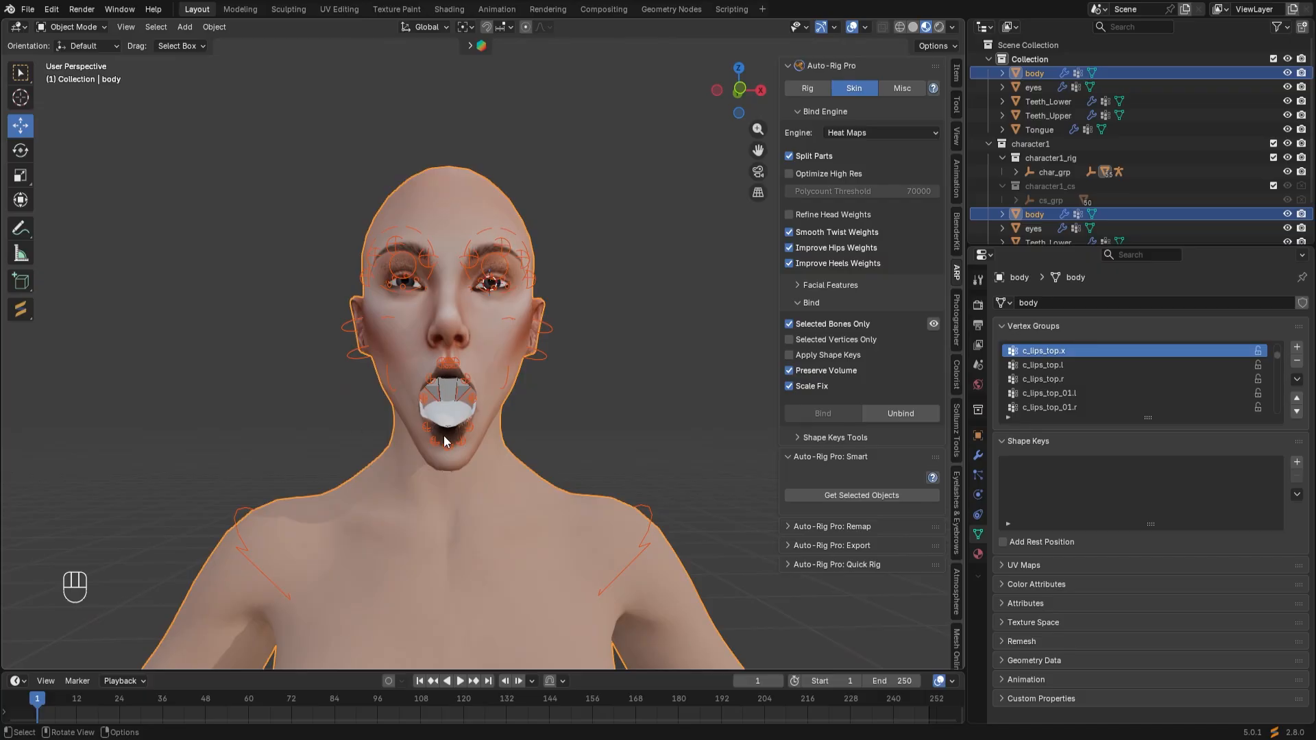
pyautogui.moveTo(442, 435); pyautogui.dragTo(417, 382, button='middle')
pyautogui.scroll(5, 445, 451)
pyautogui.scroll(-2, 417, 383)
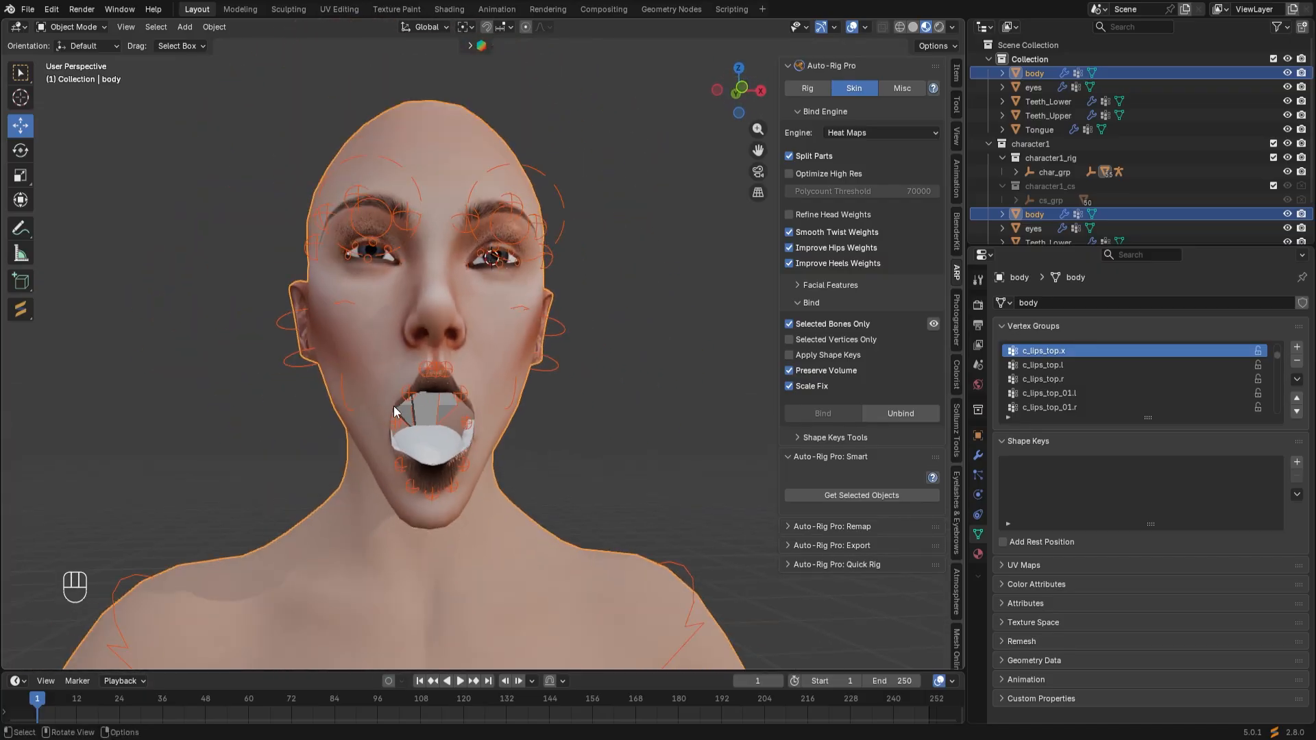
pyautogui.moveTo(499, 430); pyautogui.dragTo(392, 390, button='middle')
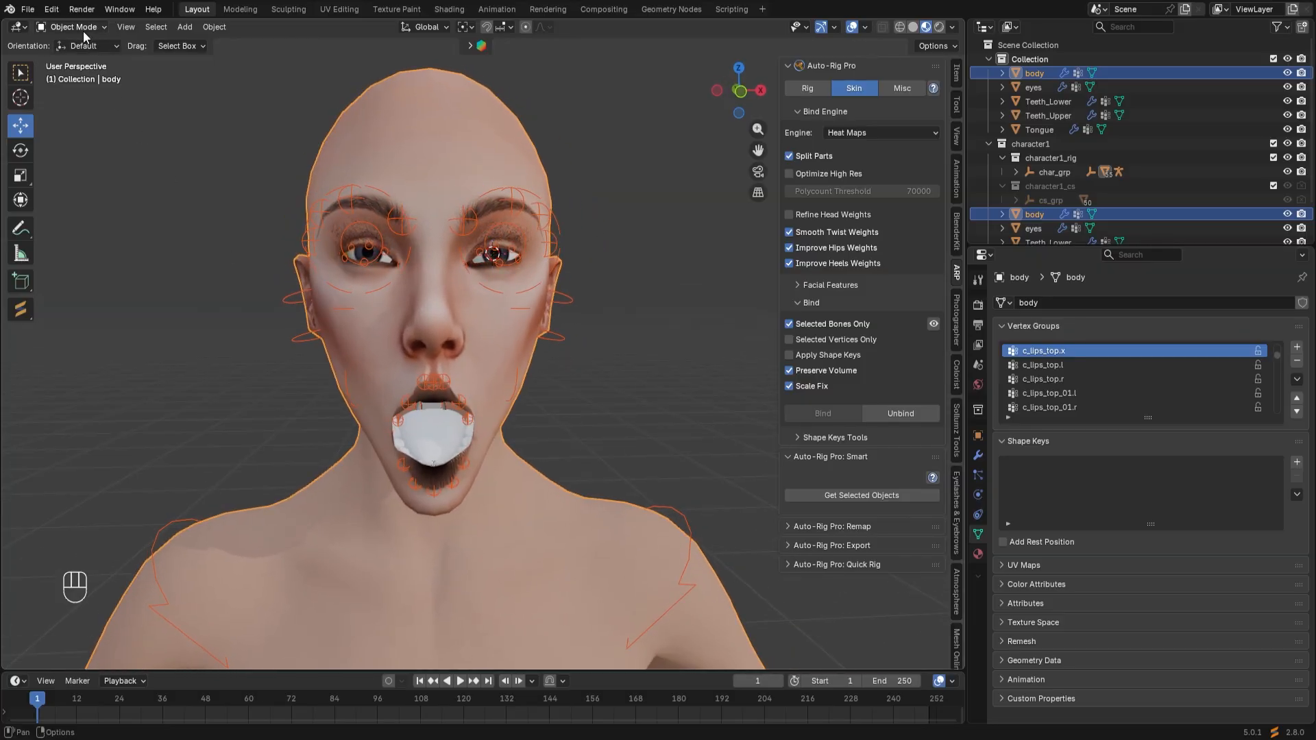
# Select the rig in Object Mode, show its Main and Secondary bone collections and hide Deform.
pyautogui.click(342, 281)
pyautogui.click(328, 289)
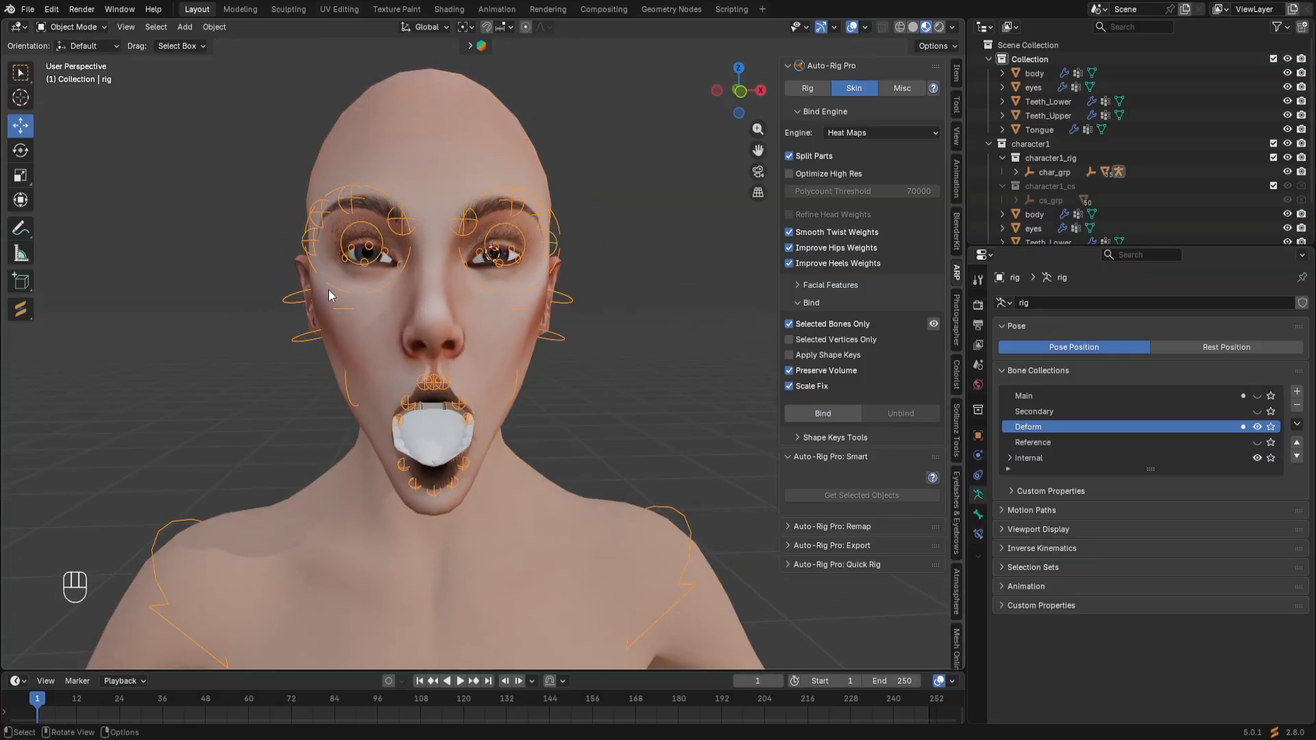
pyautogui.click(71, 27)
pyautogui.click(78, 73)
pyautogui.press('a')
pyautogui.click(69, 27)
pyautogui.click(74, 43)
pyautogui.click(1257, 396)
pyautogui.click(1257, 411)
pyautogui.click(1257, 426)
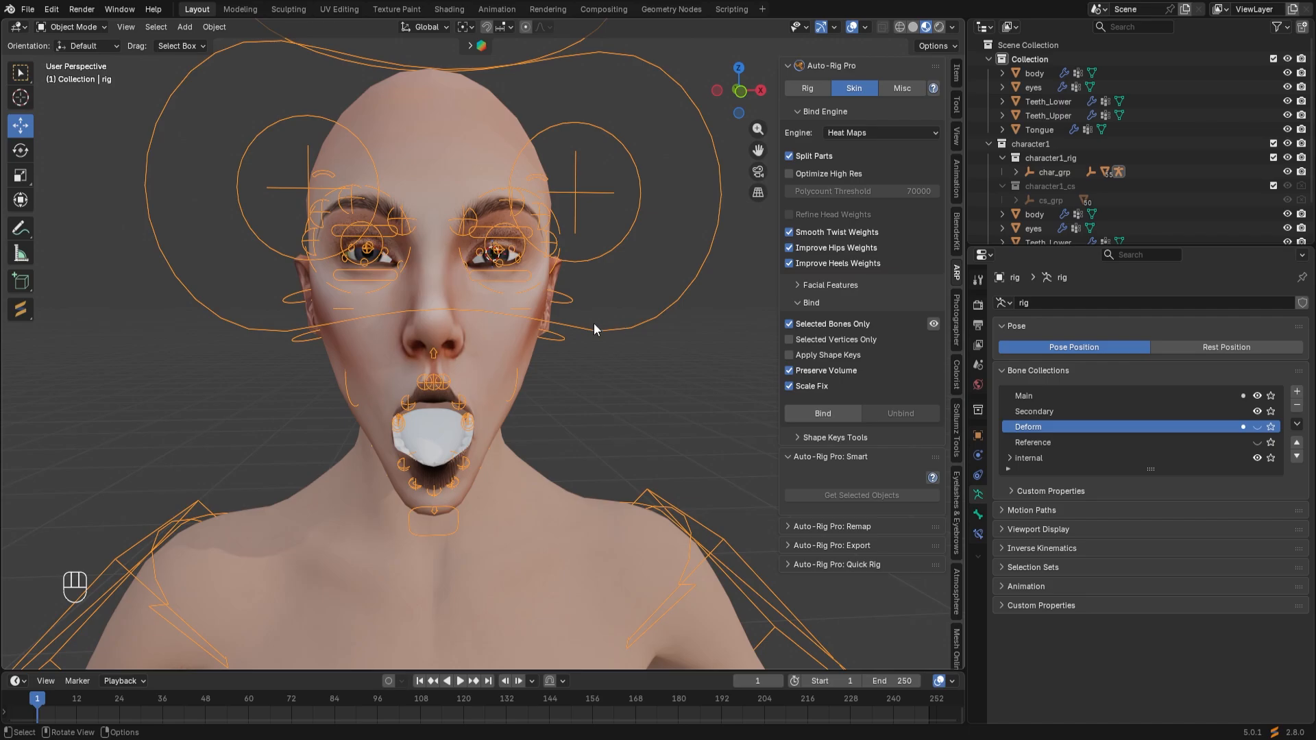
# Switch the rig to Pose Mode and clear the user transforms of all visible bones.
pyautogui.click(53, 29)
pyautogui.click(61, 74)
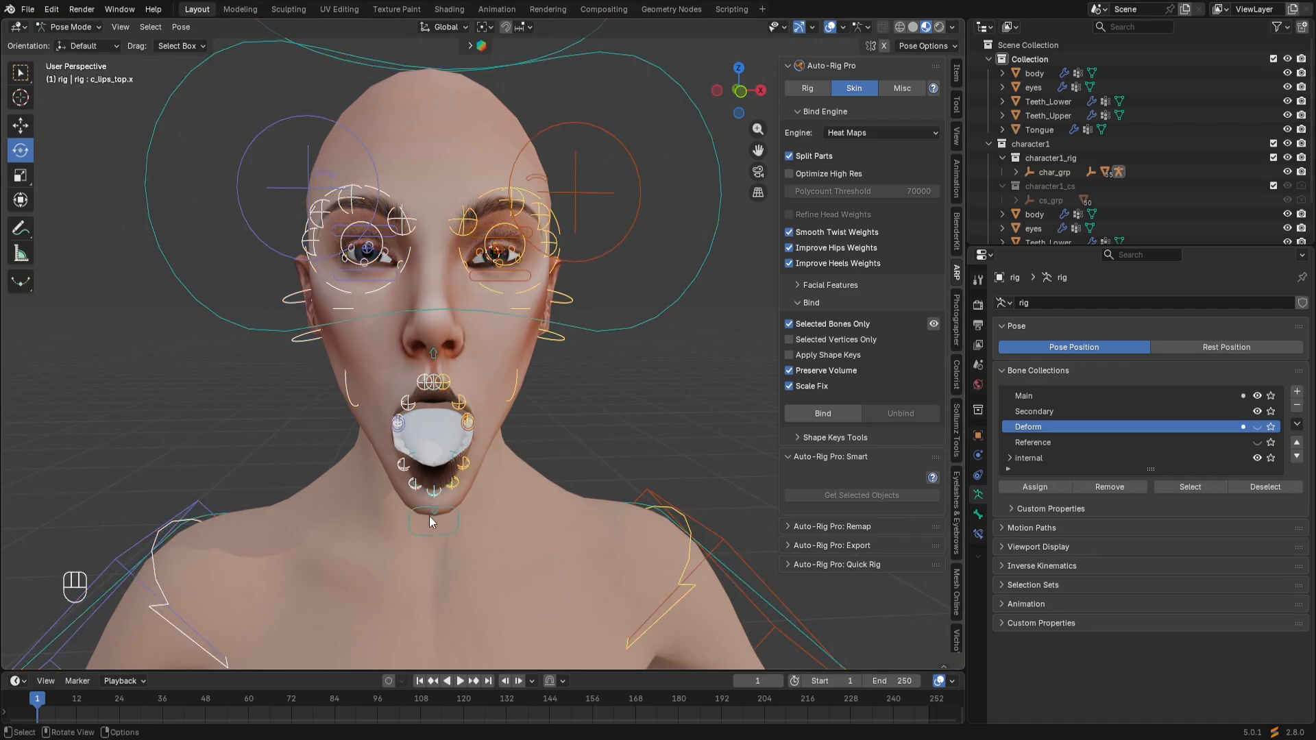
pyautogui.press('a')
pyautogui.rightClick(442, 451)
pyautogui.click(442, 451)
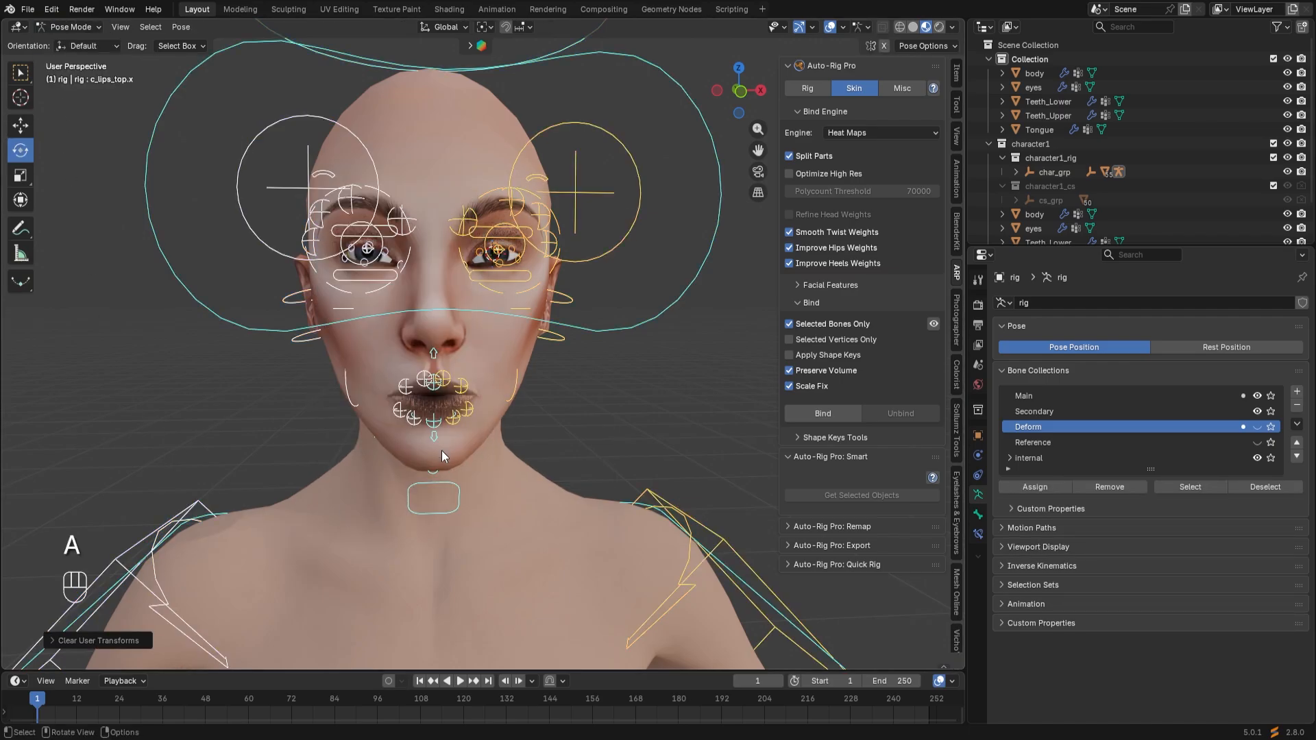
# Return the rig to Object Mode, set the viewport to Solid shading and deselect everything.
pyautogui.click(72, 27)
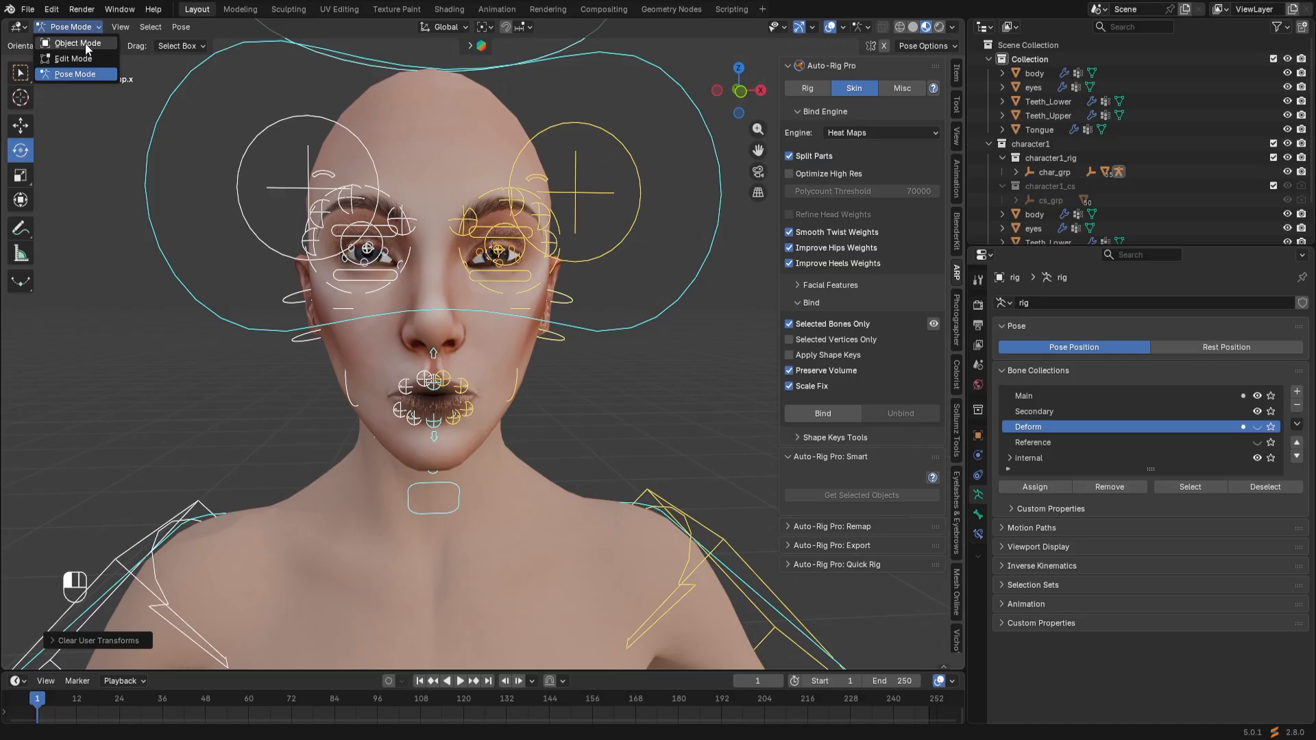
pyautogui.click(75, 42)
pyautogui.click(915, 25)
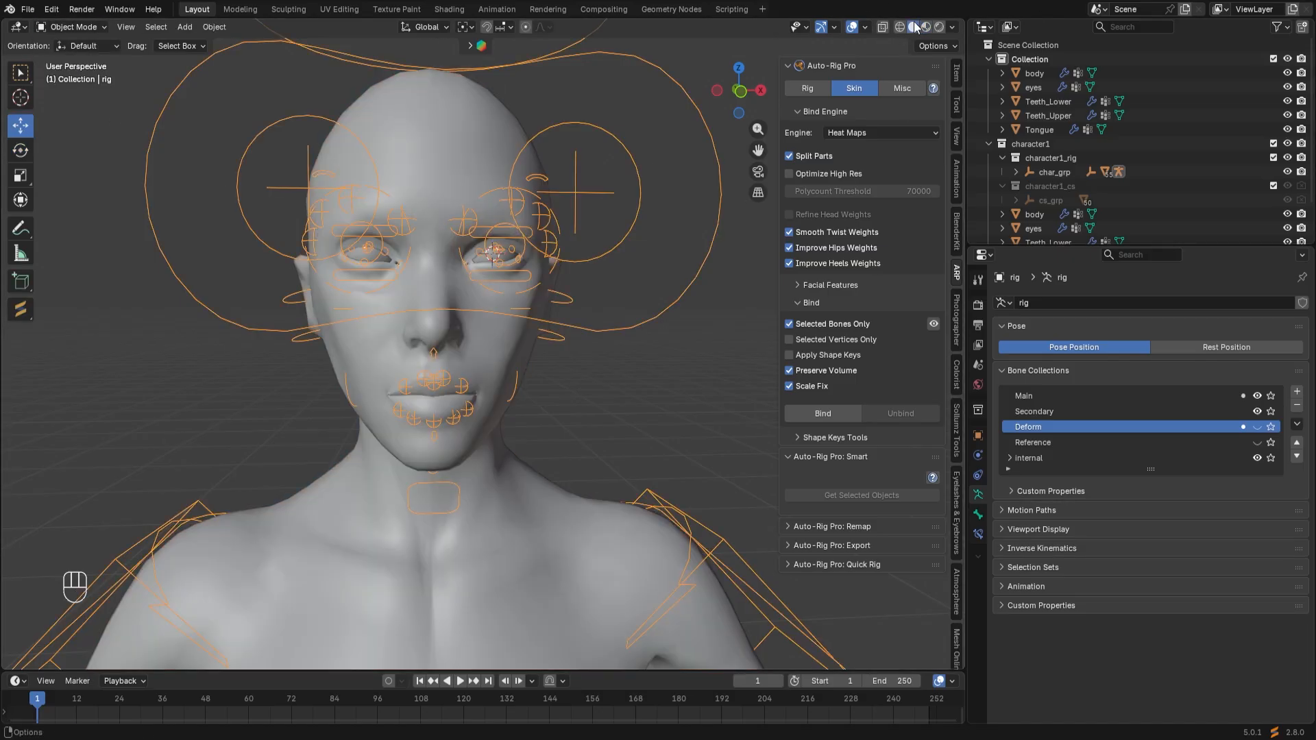
pyautogui.click(577, 408)
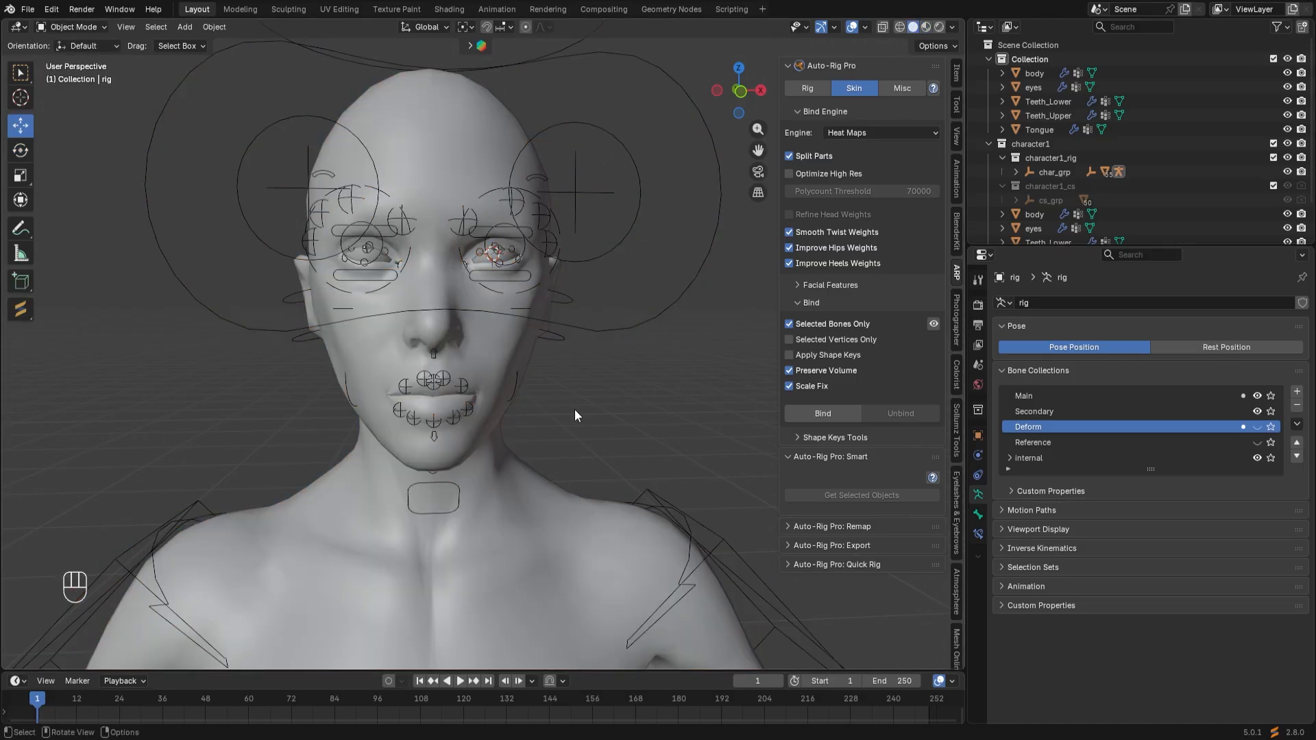
# Look over the whole rigged character in its rest pose and select the body mesh.
pyautogui.scroll(-5, 574, 409)
pyautogui.moveTo(562, 417)
pyautogui.mouseDown(button='middle')
pyautogui.moveTo(540, 408)
pyautogui.moveTo(554, 413)
pyautogui.mouseUp(button='middle')
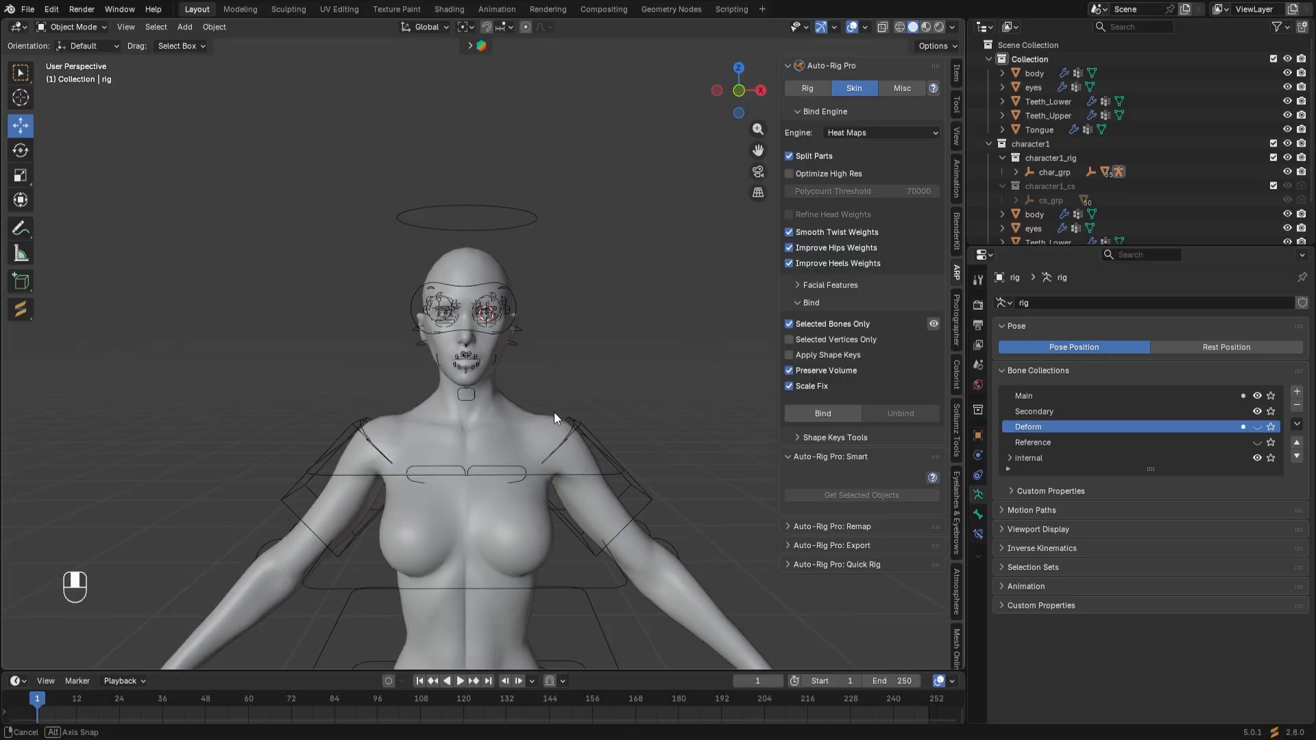
pyautogui.scroll(-5, 554, 412)
pyautogui.scroll(4, 554, 413)
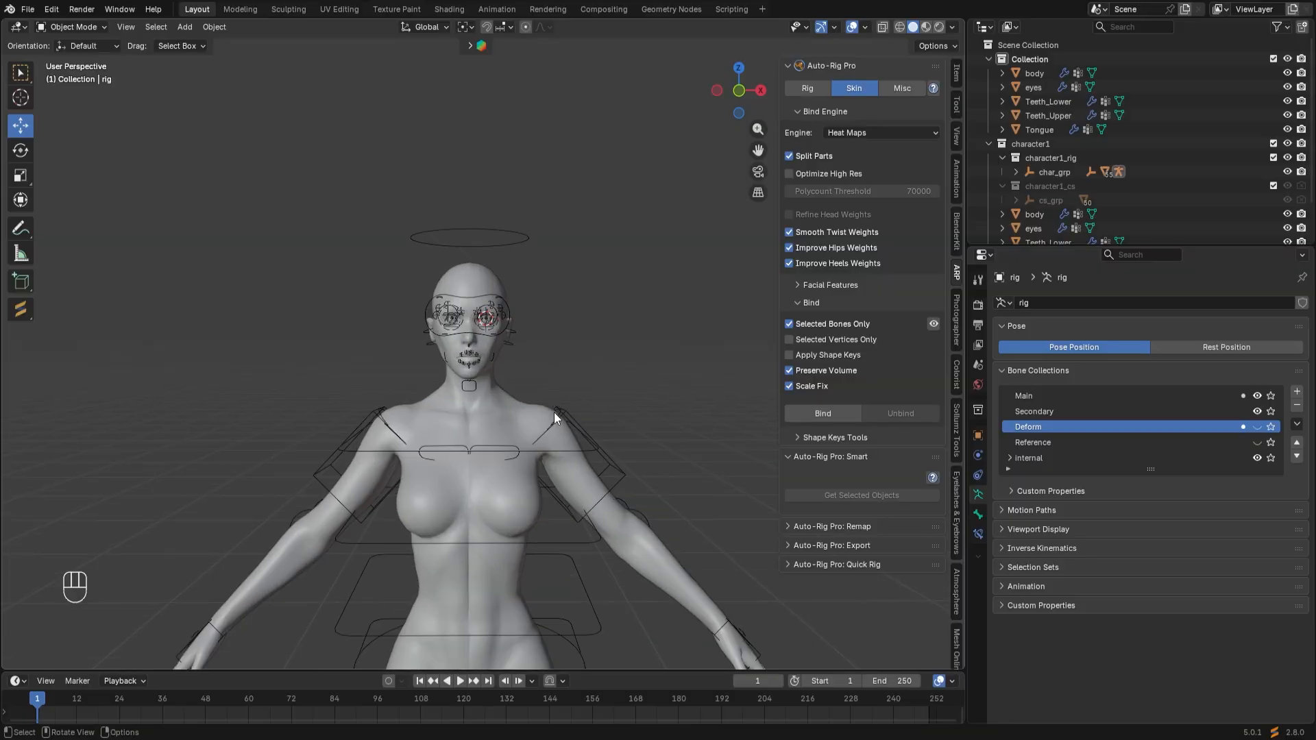
pyautogui.keyDown('shift'); pyautogui.moveTo(554, 412); pyautogui.dragTo(544, 315, button='middle'); pyautogui.keyUp('shift')
pyautogui.scroll(-3, 542, 399)
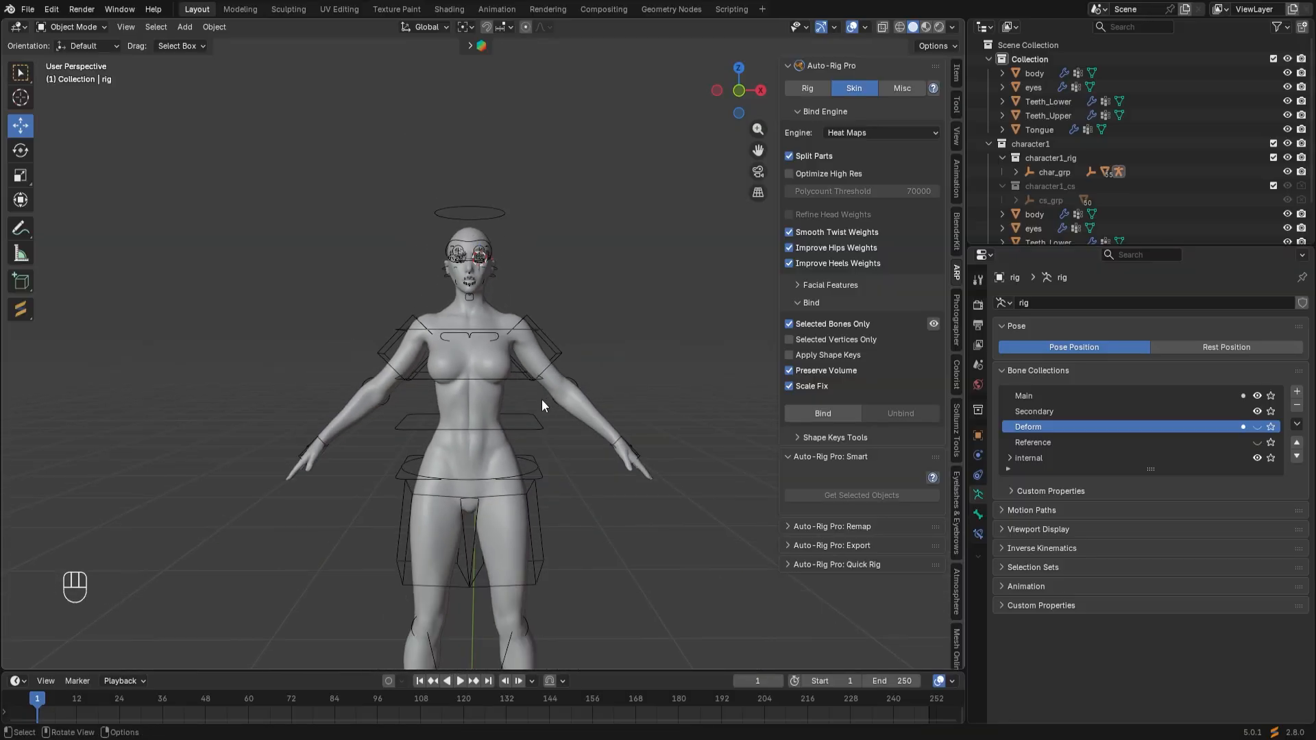
pyautogui.scroll(2, 541, 399)
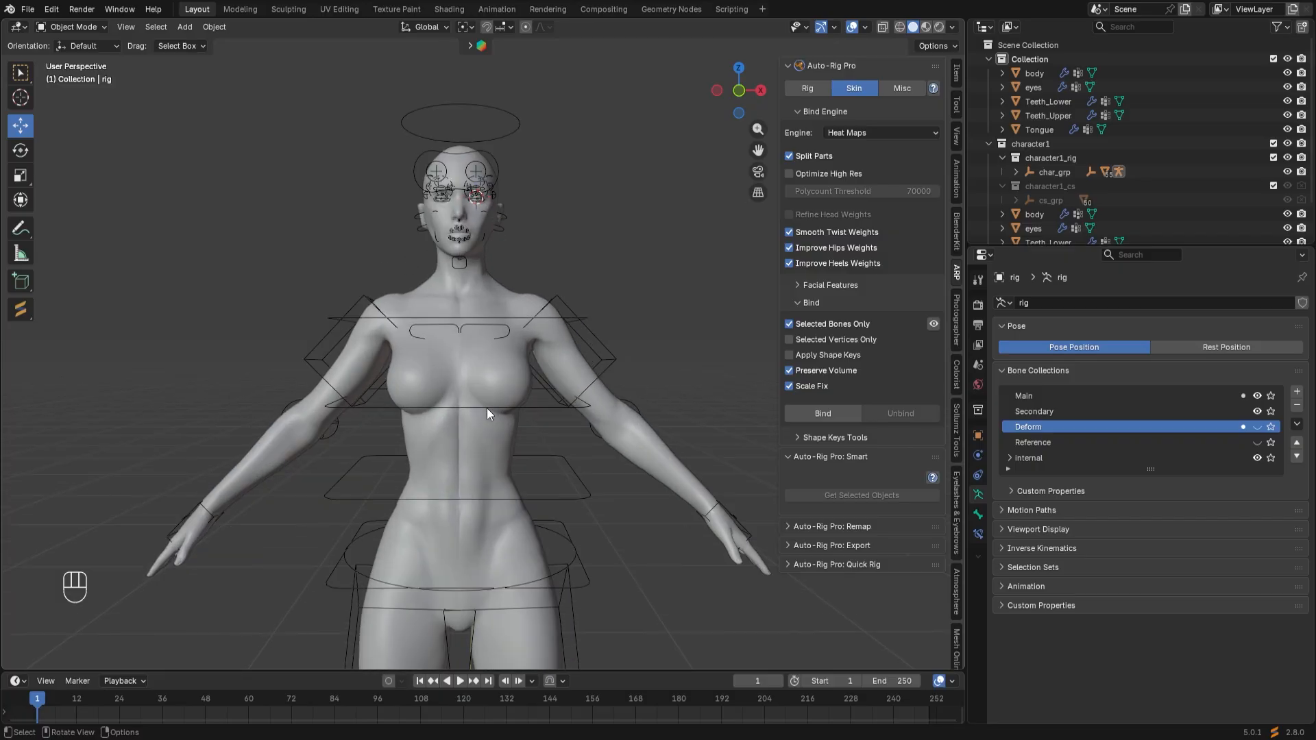
pyautogui.keyDown('shift'); pyautogui.moveTo(487, 409); pyautogui.dragTo(487, 457, button='middle'); pyautogui.keyUp('shift')
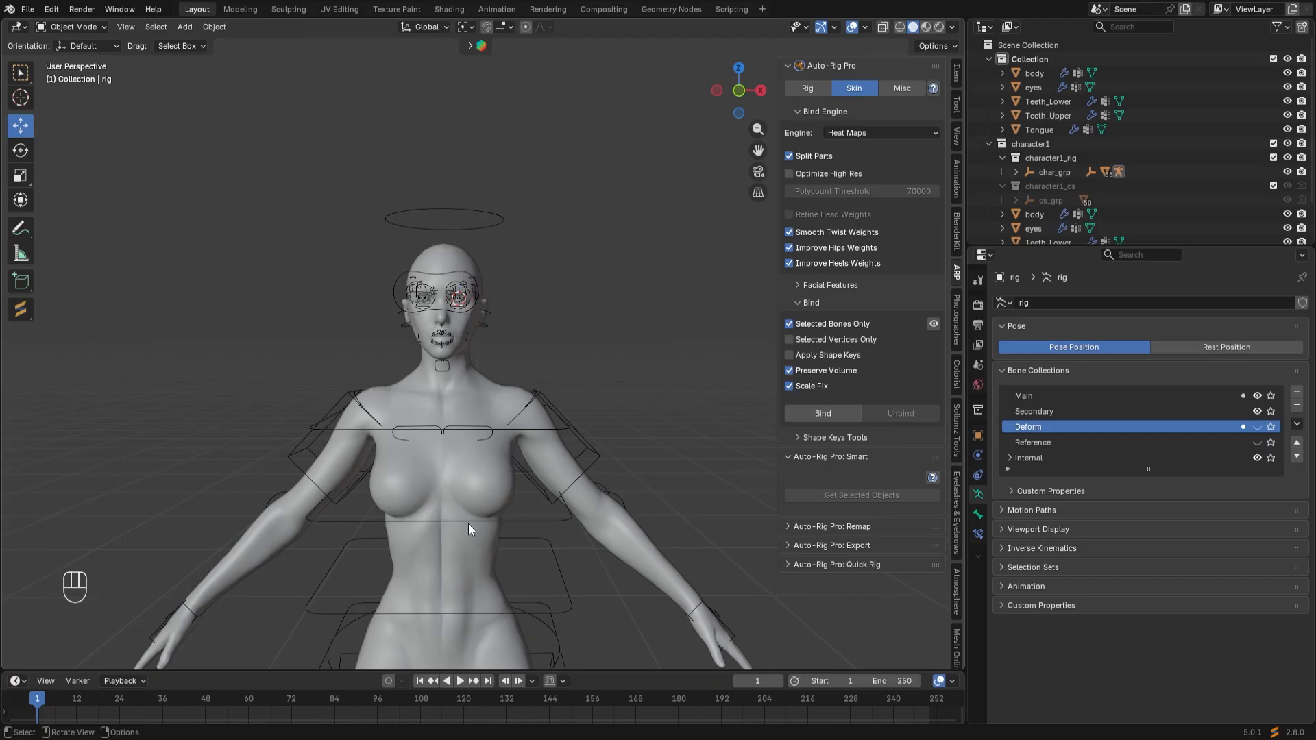
pyautogui.click(384, 498)
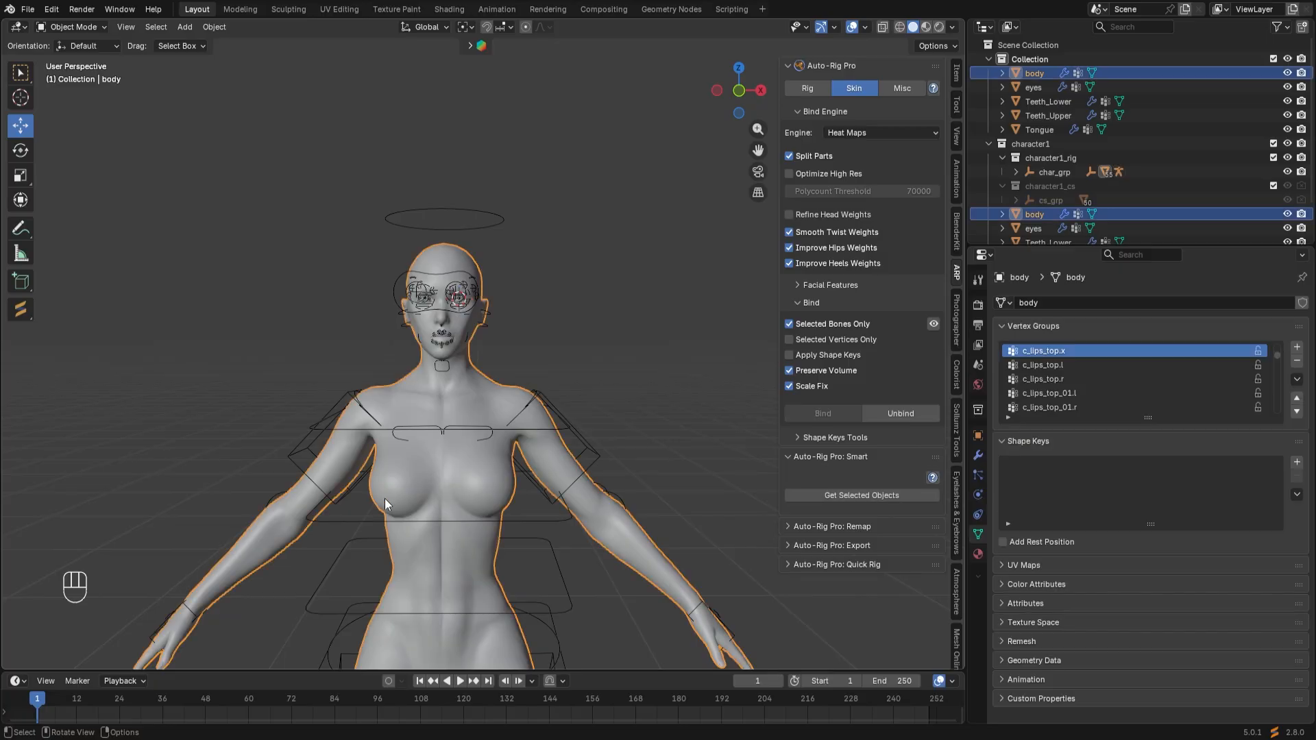